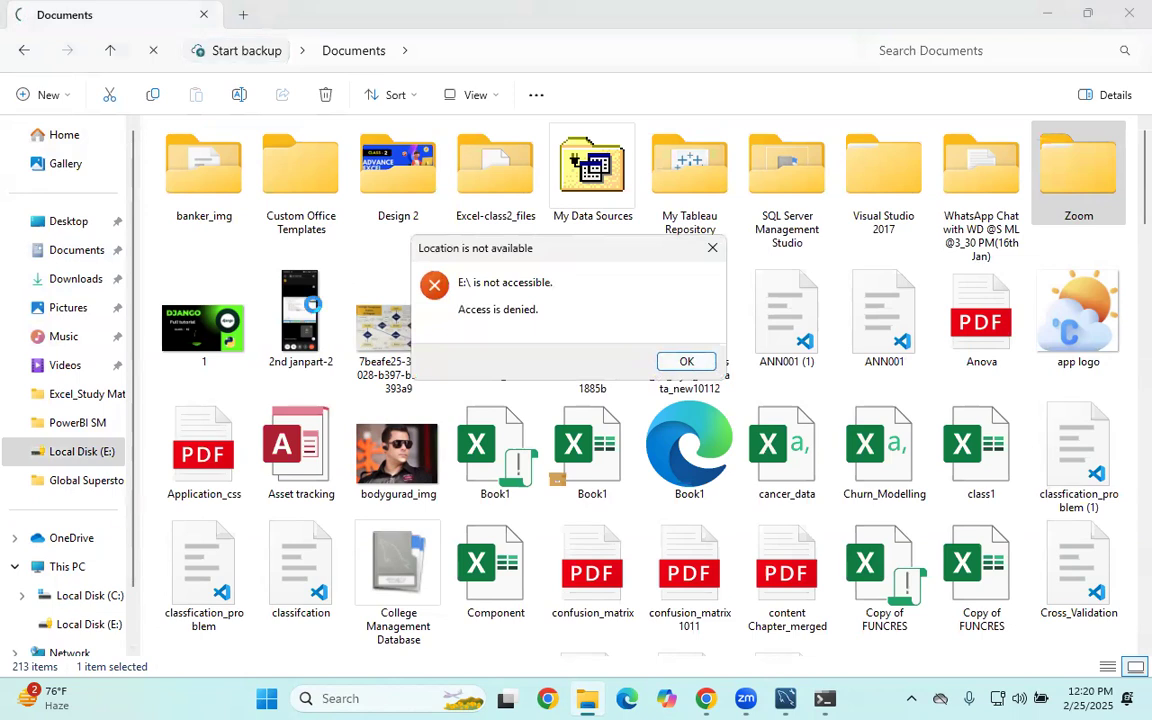
Dismiss the access error and unlock the BitLocker-protected E: drive by entering its password
click(706, 364)
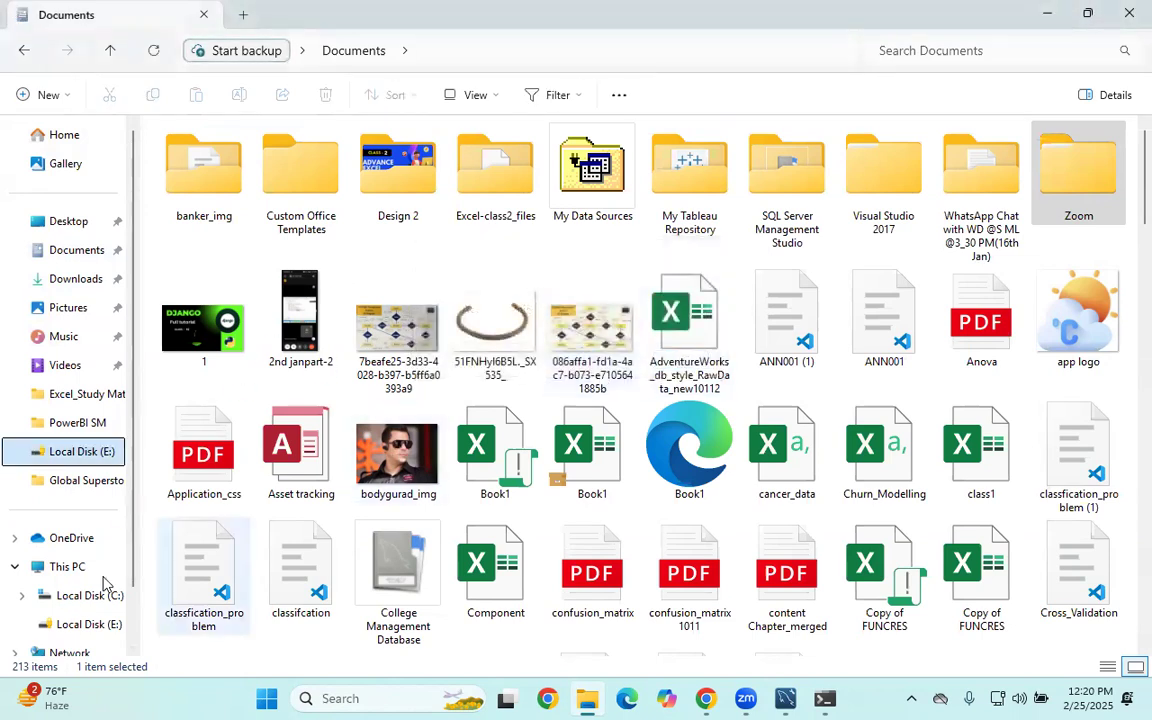
click(85, 624)
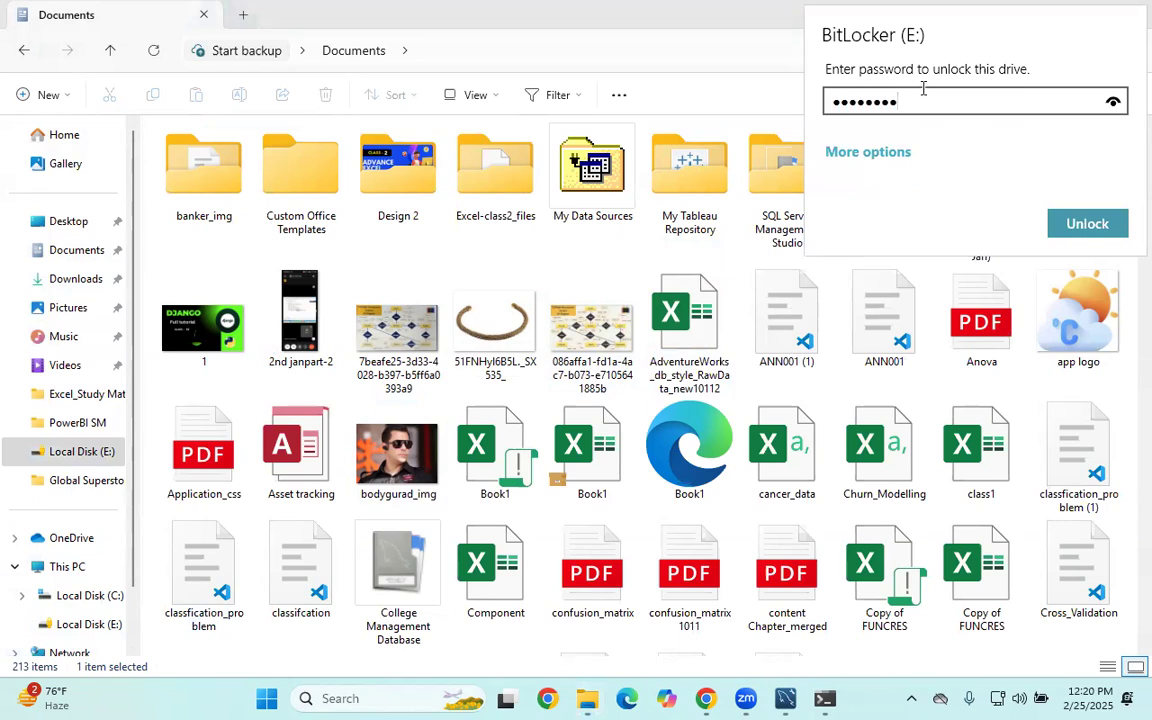
key(Return)
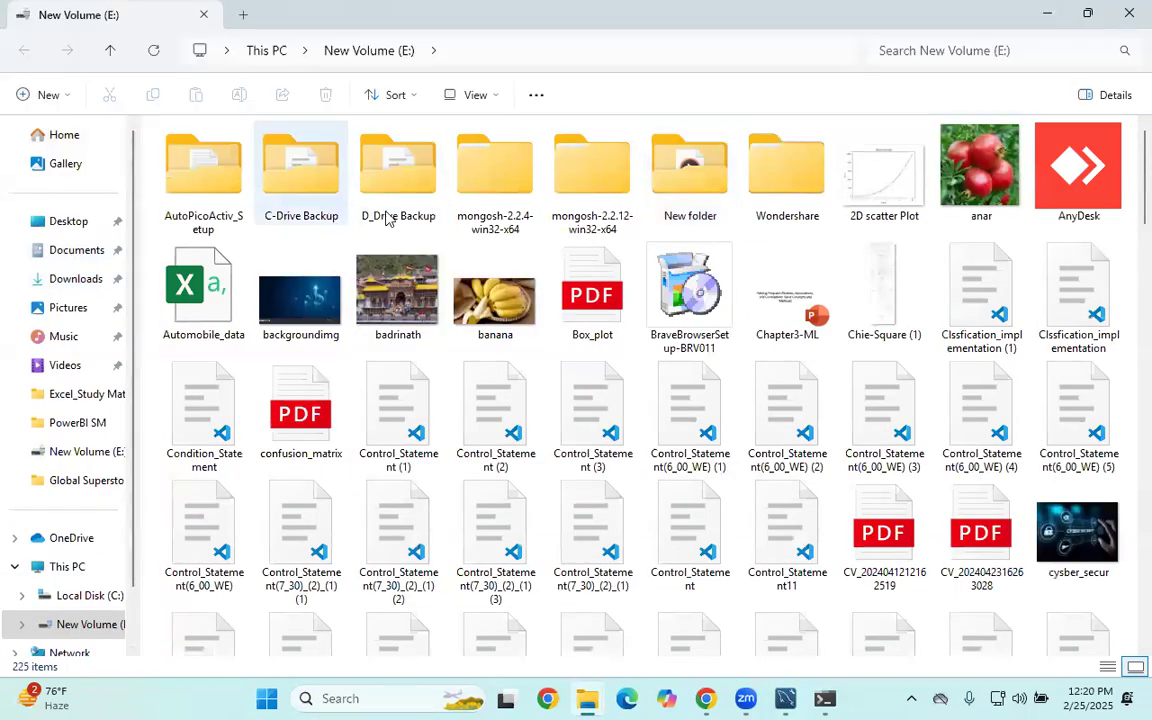
Open the Excel_Study Material folder inside D_Drive Backup on the E: drive
double_click(388, 219)
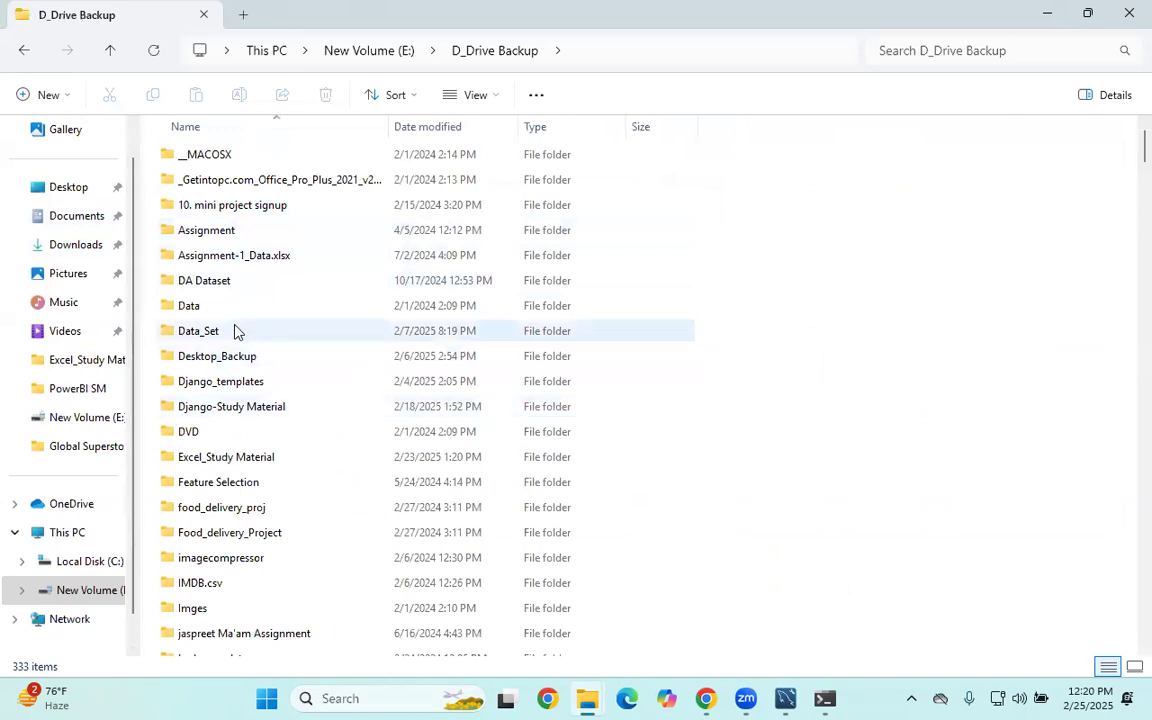
scroll(239, 395, down, 4)
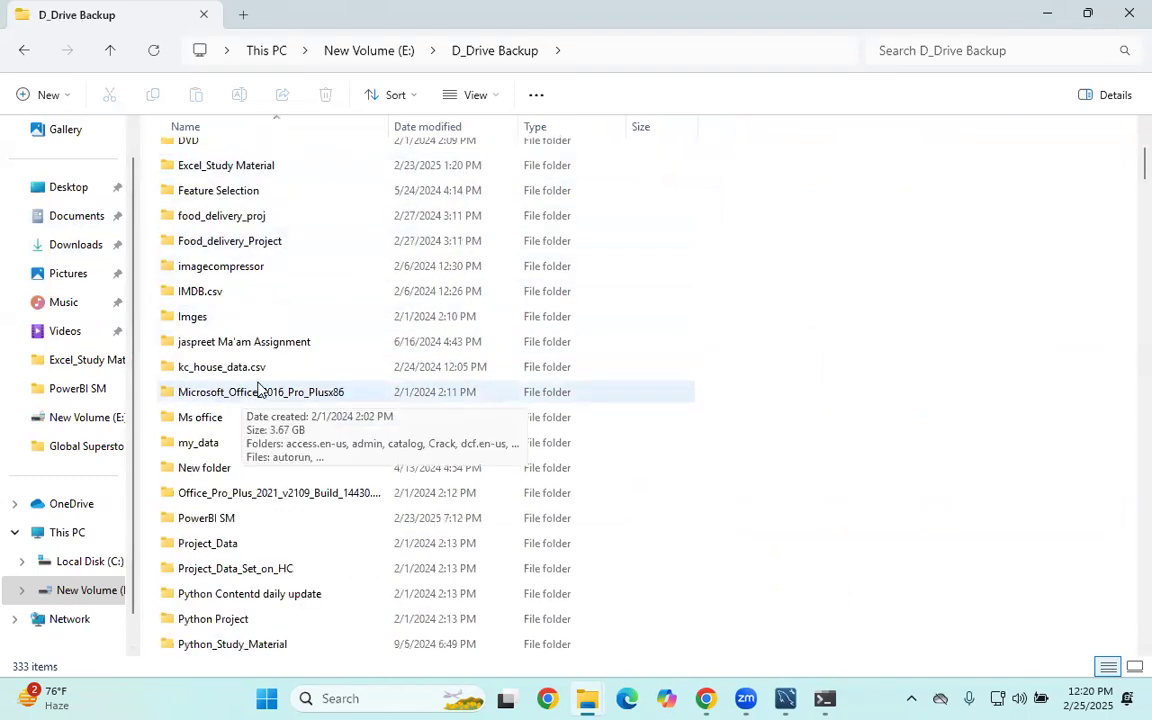
scroll(268, 290, up, 1)
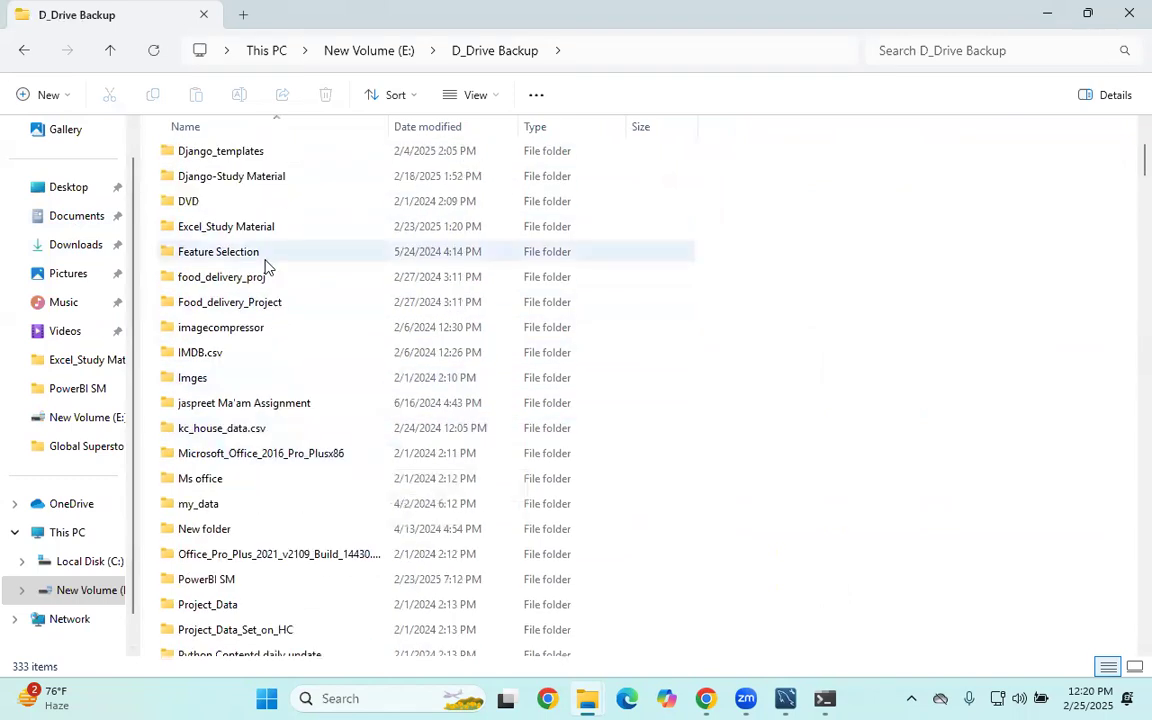
click(267, 236)
double_click(267, 236)
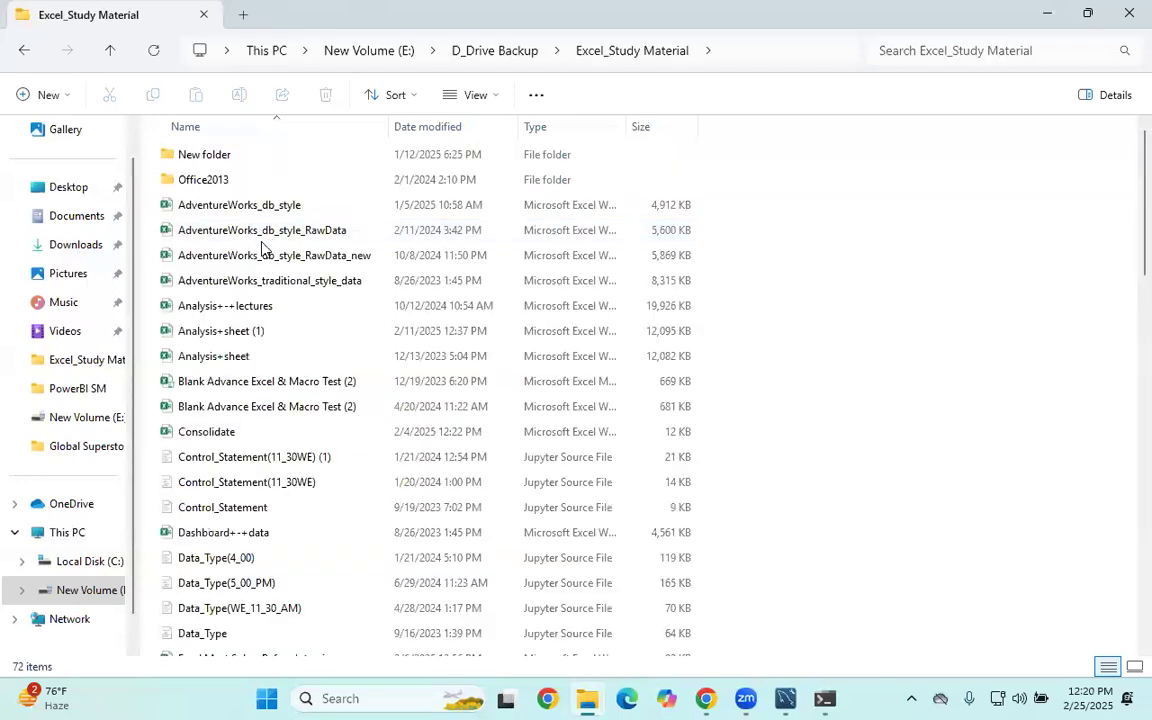
Find and open the AdventureWorks_db_style_RawData_new workbook in the Excel_Study Material folder
scroll(247, 255, down, 2)
scroll(247, 262, down, 10)
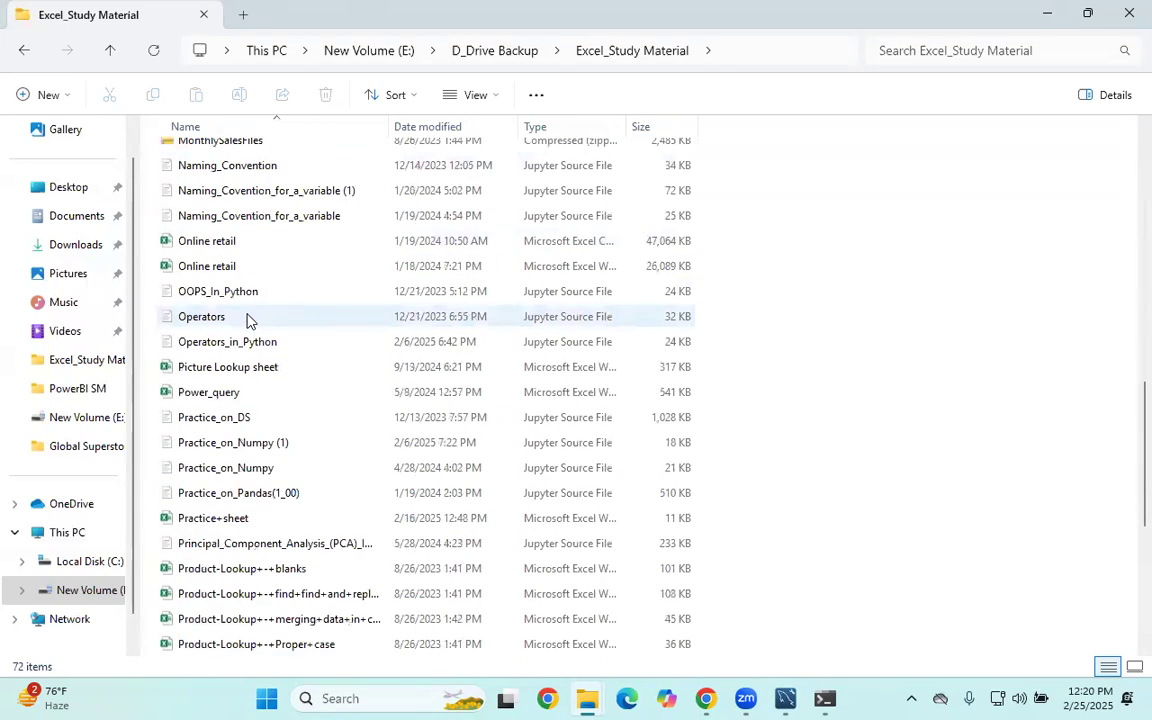
scroll(248, 320, down, 5)
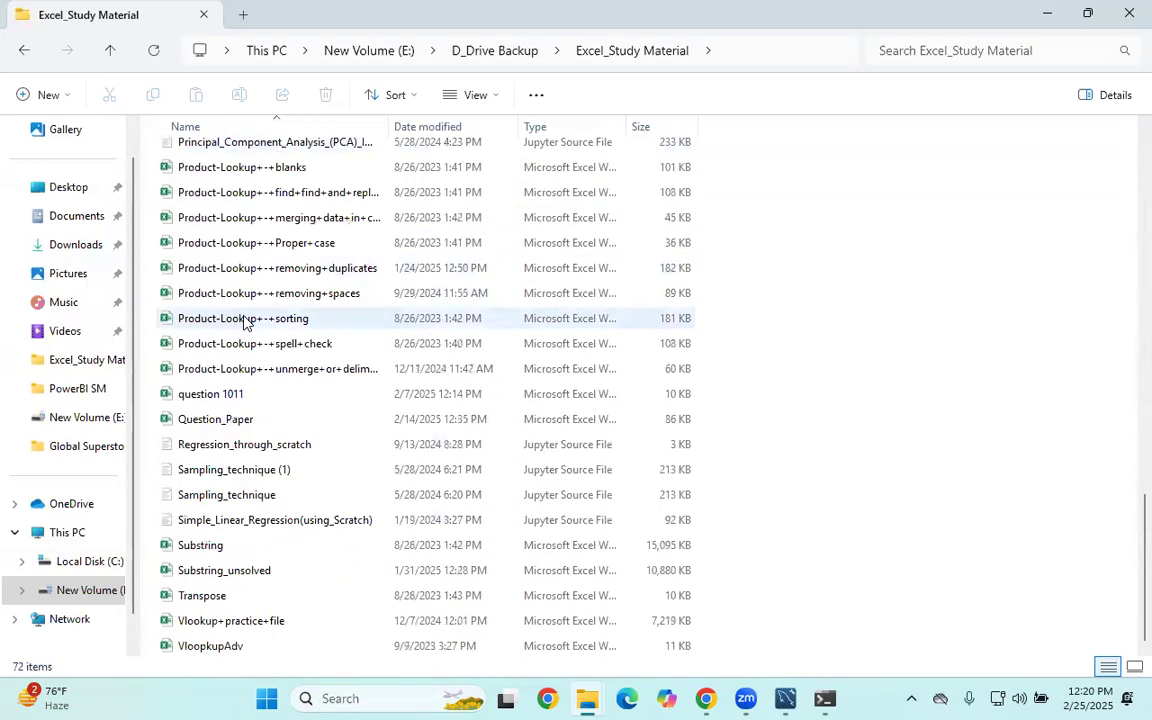
scroll(250, 318, up, 15)
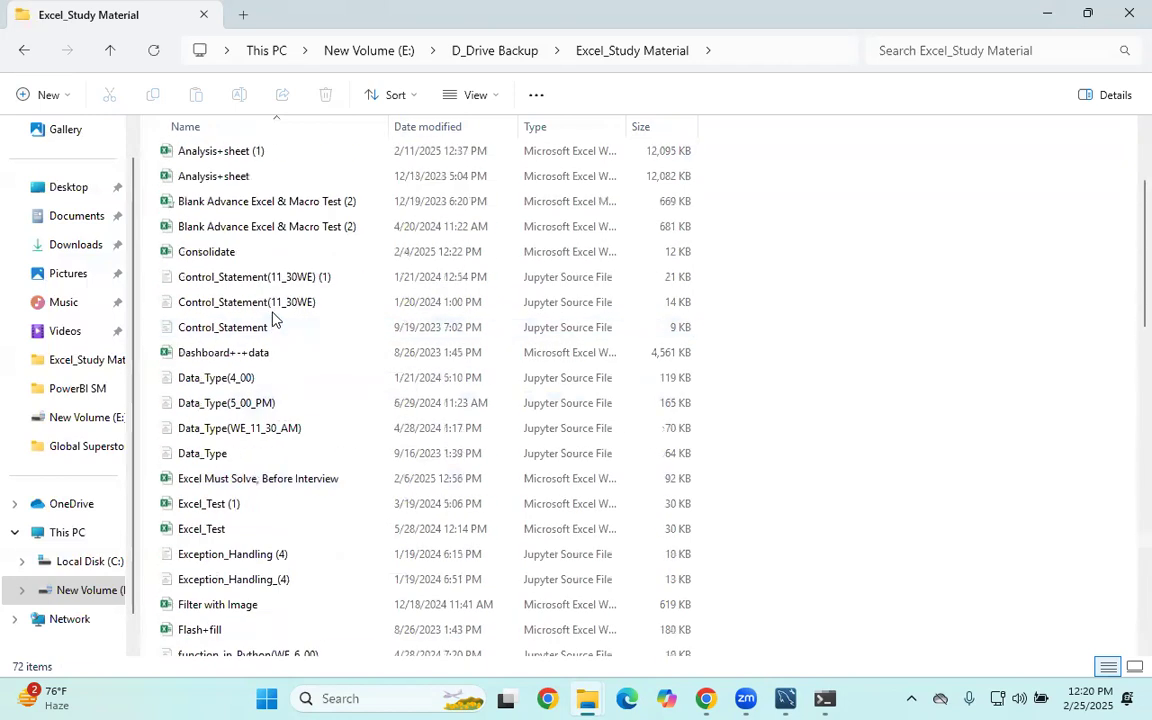
click(296, 260)
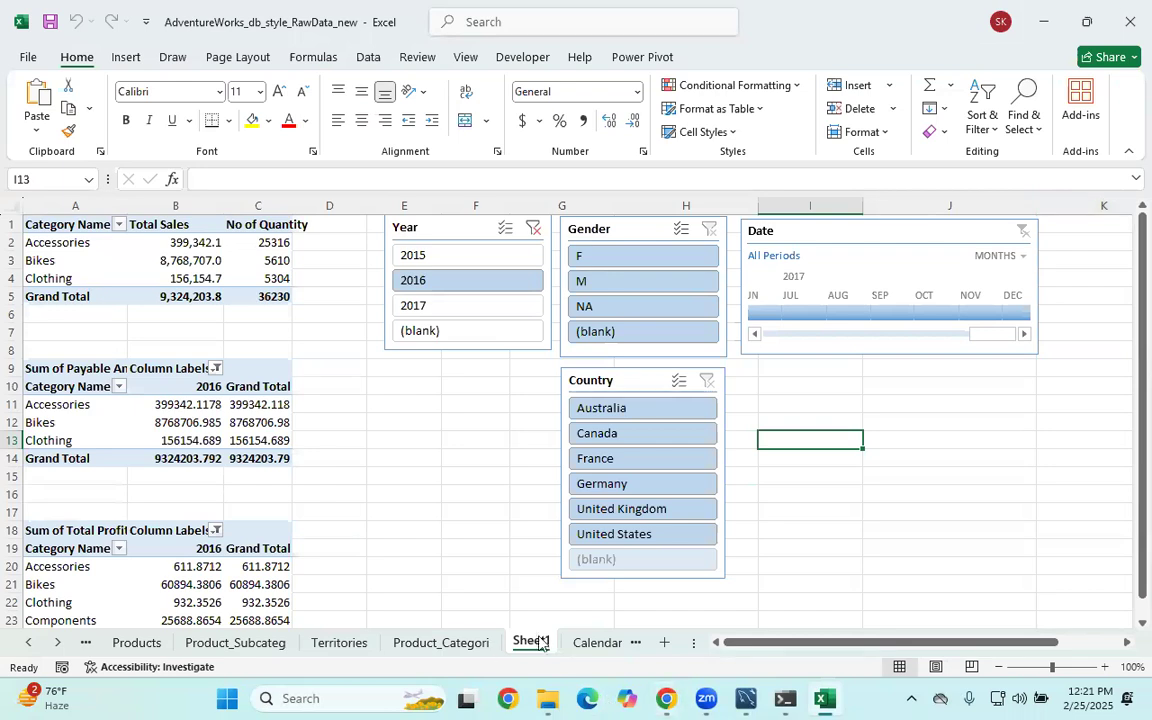
drag(640, 484, 640, 509)
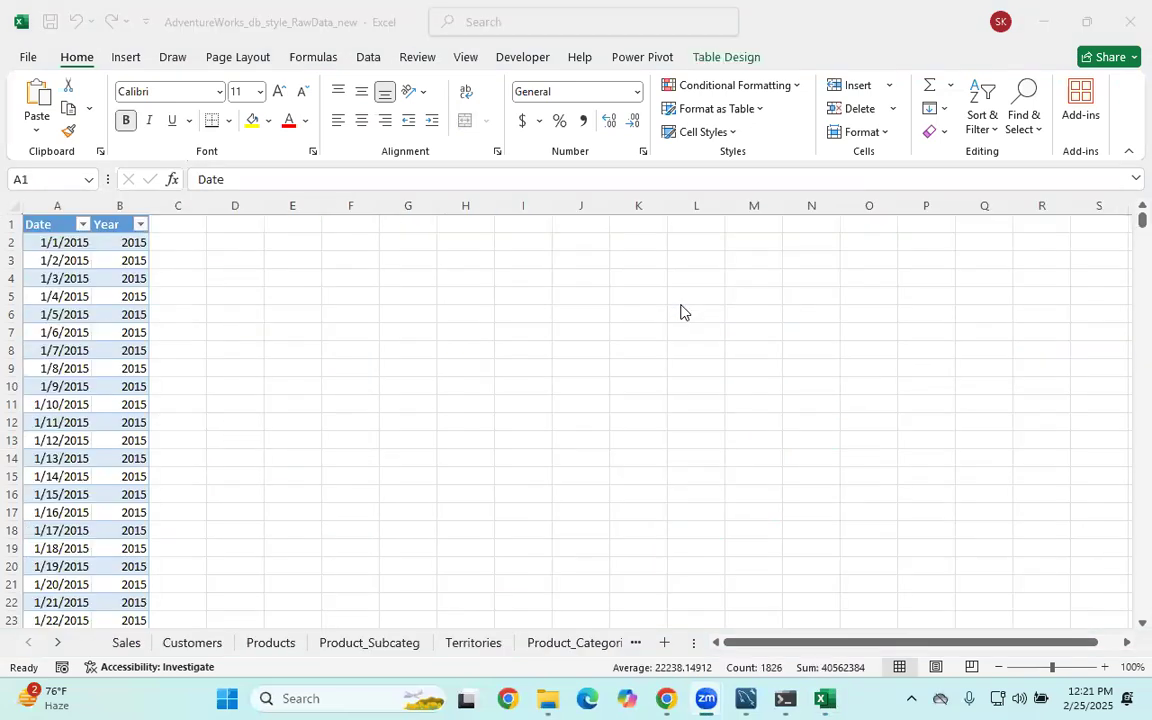
drag(671, 219, 736, 289)
mouse_move(740, 262)
mouse_down()
mouse_move(740, 322)
mouse_move(746, 303)
mouse_move(799, 288)
mouse_move(821, 304)
mouse_up()
drag(632, 330, 905, 313)
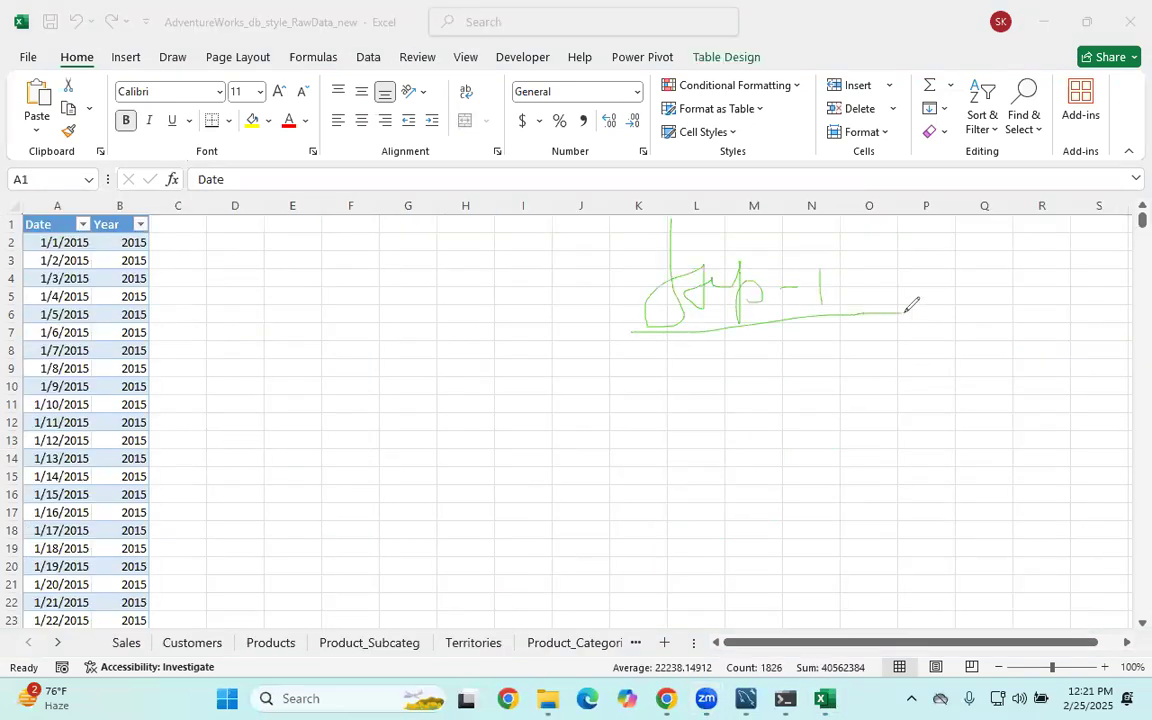
click(180, 65)
drag(652, 295, 778, 254)
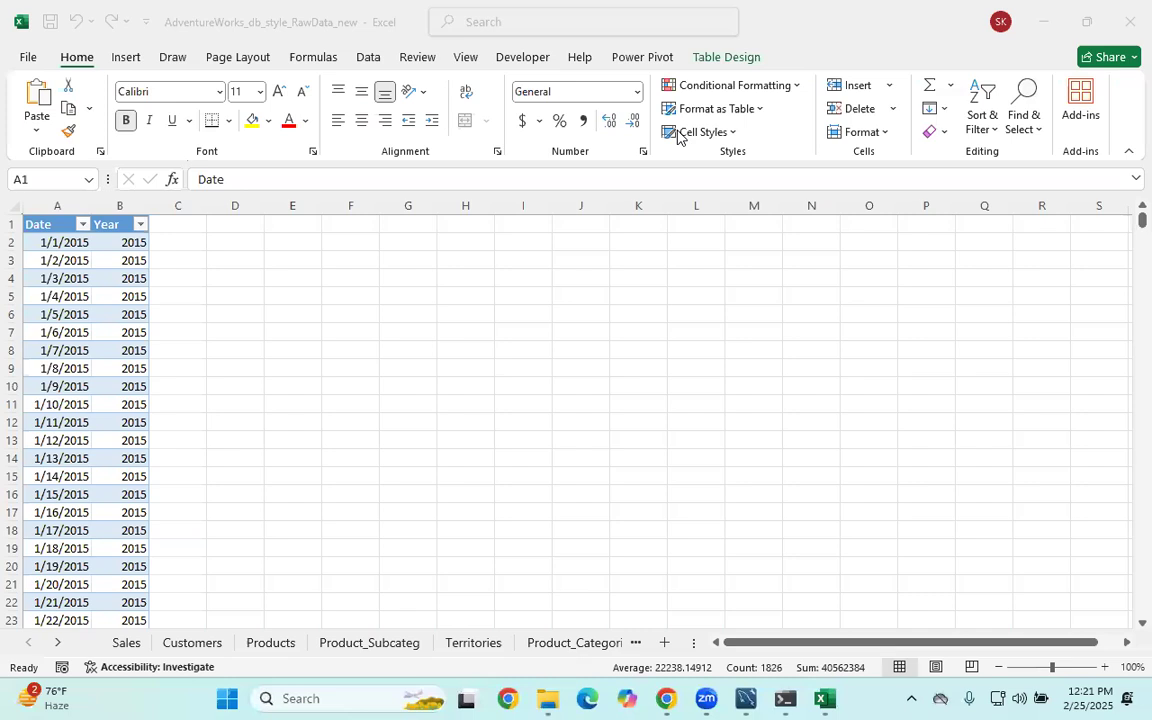
Handwrite an underlined "Step-1" heading over the sheet with an arrow and "N-" below it, and mark the sheet tabs with ticks
mouse_move(513, 222)
mouse_down()
mouse_move(553, 297)
mouse_move(640, 285)
mouse_move(654, 308)
mouse_move(735, 270)
mouse_move(768, 305)
mouse_up()
drag(496, 331, 868, 330)
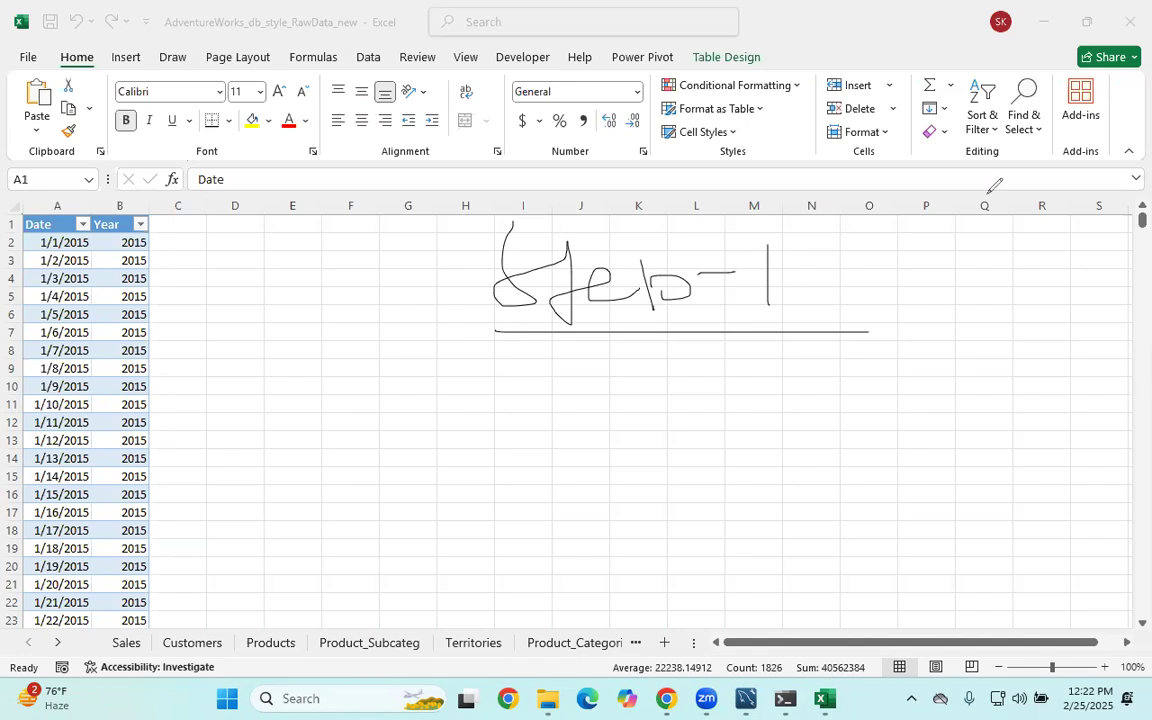
drag(538, 354, 577, 407)
mouse_move(624, 373)
mouse_down()
mouse_move(621, 405)
mouse_move(668, 393)
mouse_move(670, 368)
mouse_move(705, 382)
mouse_up()
mouse_move(143, 660)
mouse_down()
mouse_move(200, 628)
mouse_move(378, 626)
mouse_up()
drag(470, 640, 501, 629)
Annotate step 1 with an underlined "Table", a circled "Ctrl + T" and a ticked box, and draw a line across the sheet tabs
mouse_move(776, 328)
mouse_down()
mouse_move(803, 355)
mouse_move(784, 395)
mouse_move(815, 380)
mouse_move(914, 406)
mouse_up()
drag(743, 410, 913, 409)
mouse_move(824, 443)
mouse_down()
mouse_move(820, 469)
mouse_move(878, 455)
mouse_up()
mouse_move(867, 455)
mouse_down()
mouse_move(867, 480)
mouse_move(901, 471)
mouse_up()
mouse_move(893, 464)
mouse_down()
mouse_move(950, 440)
mouse_move(900, 522)
mouse_move(945, 372)
mouse_move(968, 375)
mouse_up()
mouse_move(958, 329)
mouse_down()
mouse_move(935, 331)
mouse_move(990, 357)
mouse_move(1011, 328)
mouse_up()
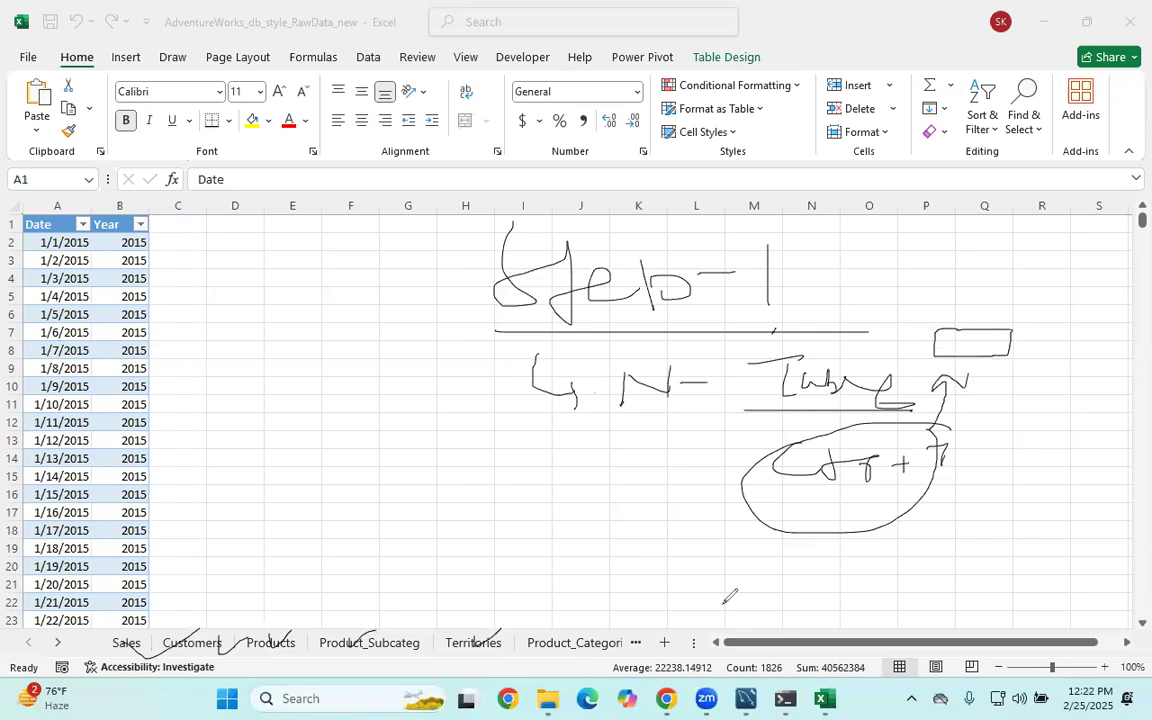
mouse_move(937, 375)
mouse_down()
mouse_move(981, 380)
mouse_move(968, 409)
mouse_move(1047, 406)
mouse_move(1044, 377)
mouse_move(1004, 380)
mouse_move(1065, 361)
mouse_up()
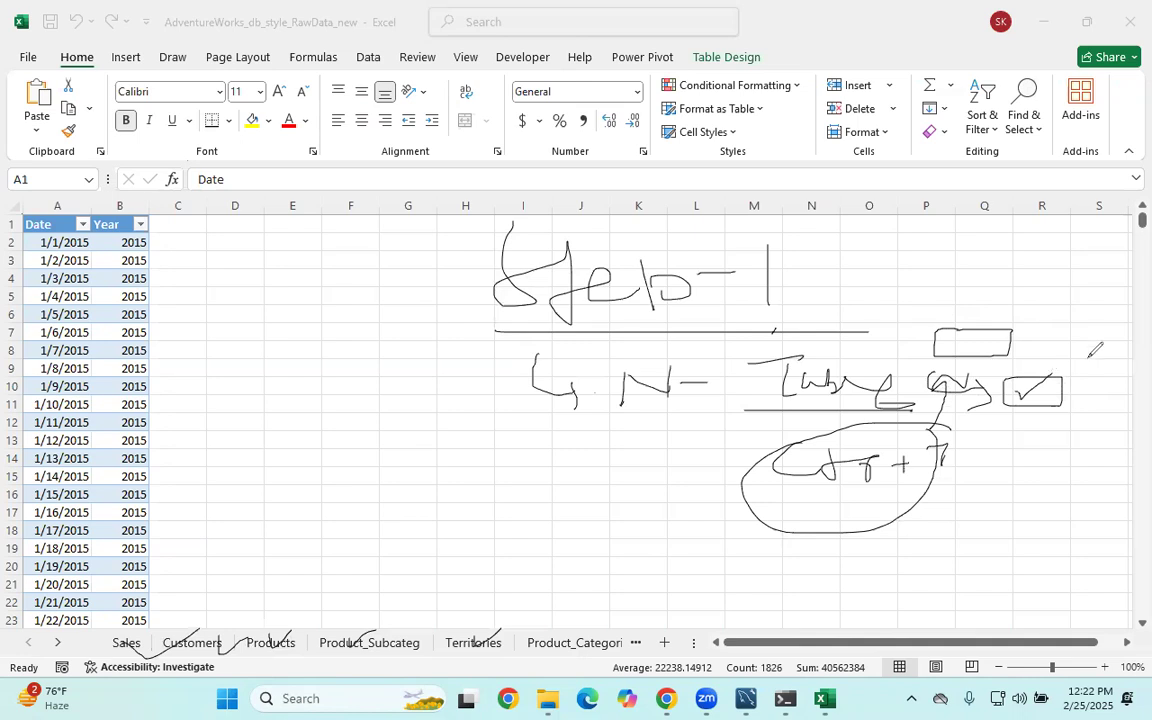
mouse_move(145, 647)
mouse_down()
mouse_move(501, 615)
mouse_move(598, 630)
mouse_up()
drag(616, 362, 517, 363)
Handwrite an underlined "Step 2" heading with an "Add" note beside it and circle the Power Pivot tab
mouse_move(400, 467)
mouse_down()
mouse_move(372, 520)
mouse_move(410, 478)
mouse_move(401, 515)
mouse_move(452, 498)
mouse_move(462, 520)
mouse_up()
drag(463, 488, 520, 505)
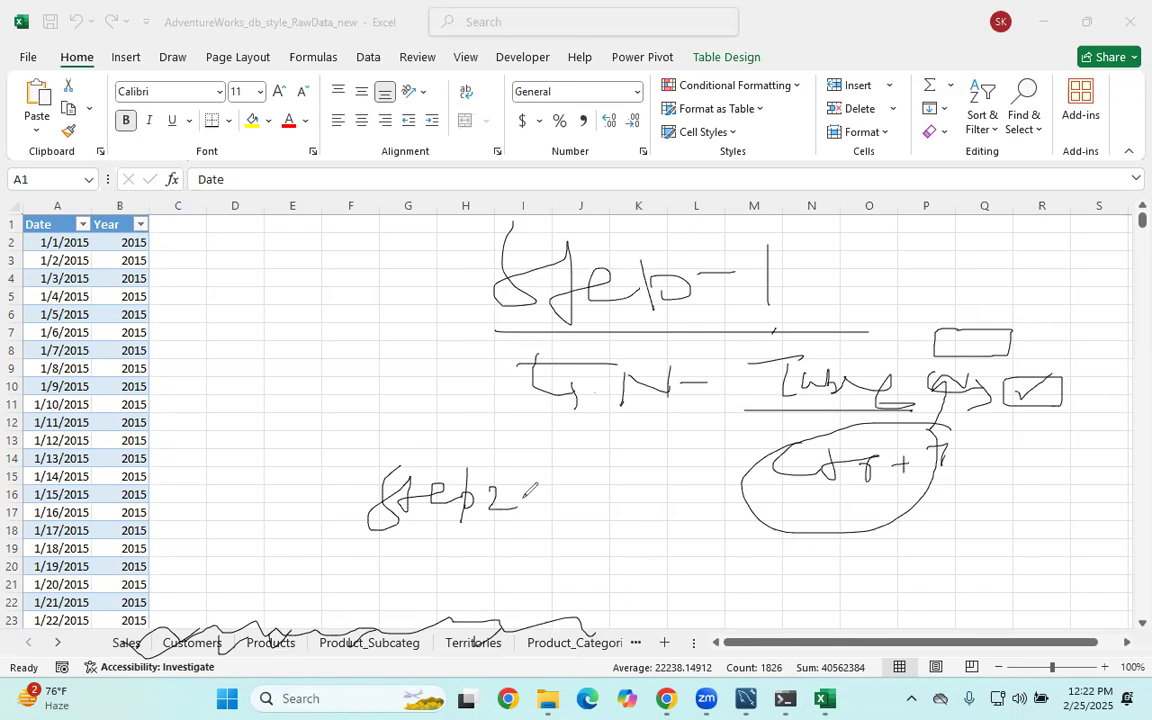
drag(352, 536, 525, 533)
mouse_move(611, 38)
mouse_down()
mouse_move(604, 76)
mouse_move(586, 28)
mouse_up()
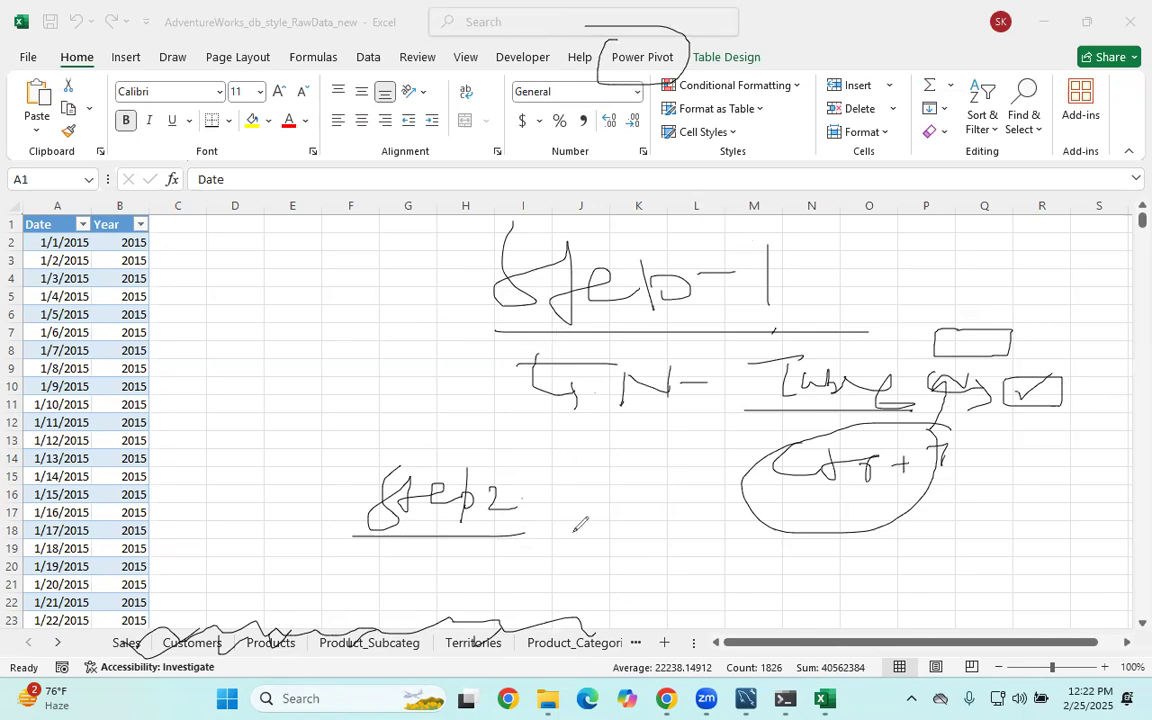
mouse_move(565, 527)
mouse_down()
mouse_move(650, 505)
mouse_move(780, 530)
mouse_move(1017, 533)
mouse_up()
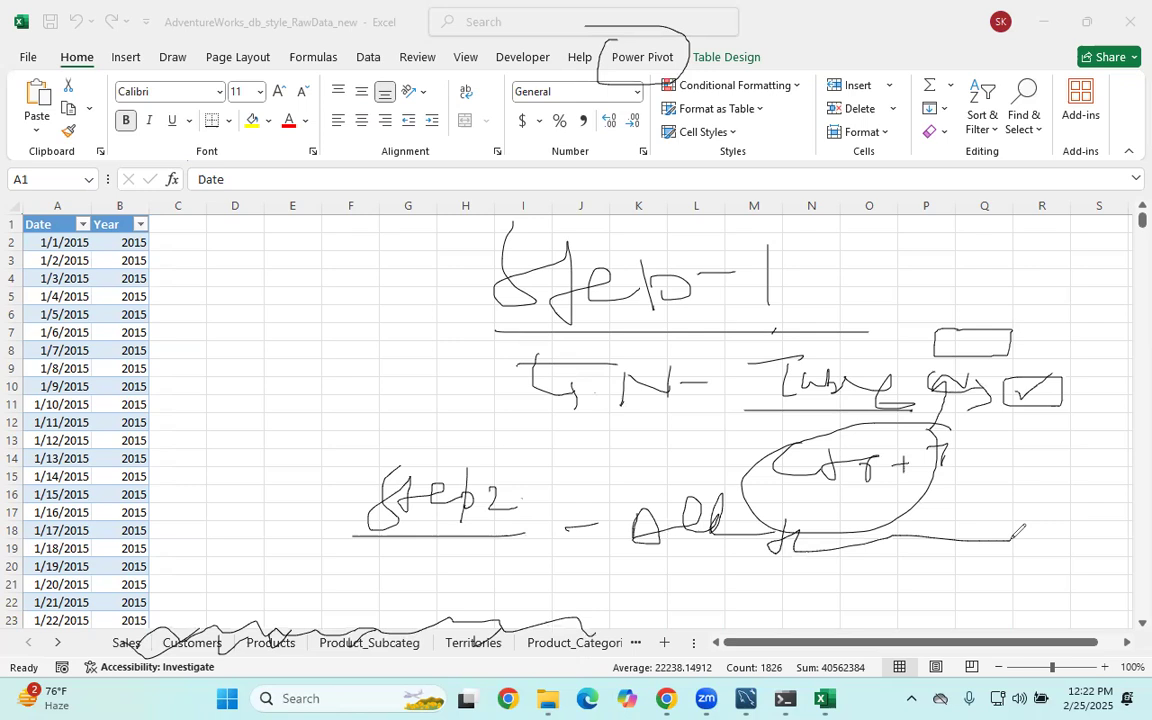
Sketch a ticked box and small linked table boxes for the data model, and clear all annotations from the sheet
mouse_move(392, 575)
mouse_down()
mouse_move(412, 590)
mouse_move(440, 585)
mouse_up()
mouse_move(455, 590)
mouse_down()
mouse_move(470, 600)
mouse_move(690, 594)
mouse_move(695, 625)
mouse_move(868, 572)
mouse_move(695, 625)
mouse_up()
drag(771, 604, 812, 588)
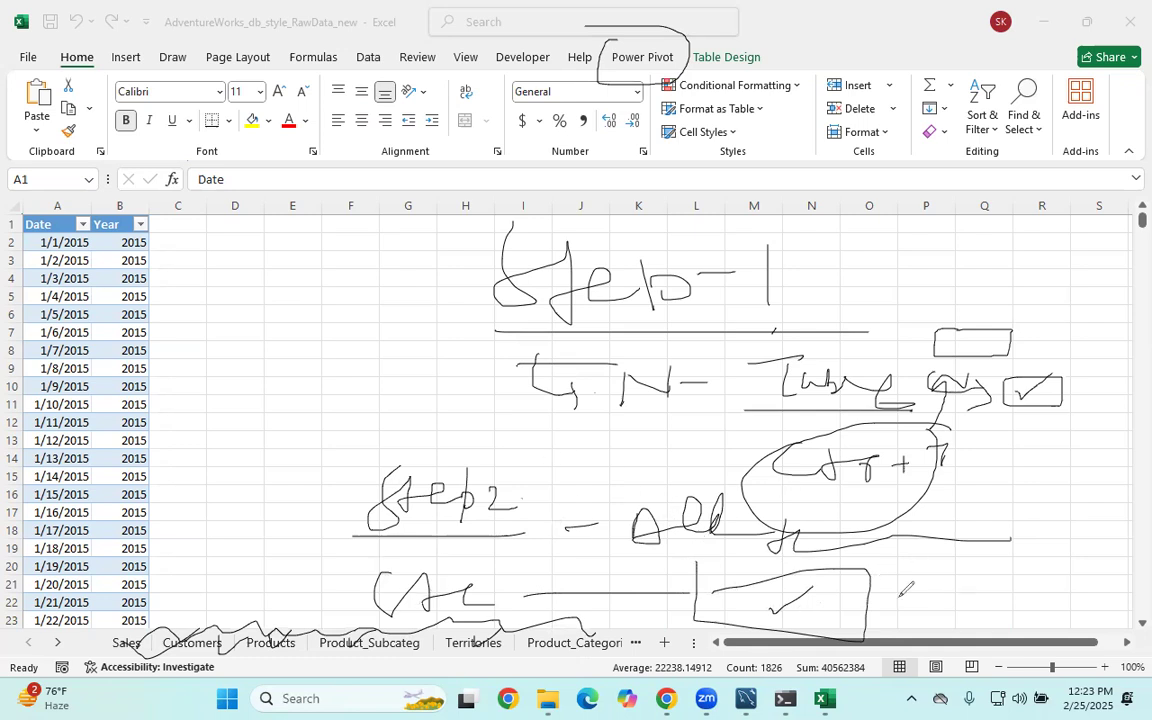
mouse_move(898, 548)
mouse_down()
mouse_move(924, 575)
mouse_move(898, 546)
mouse_up()
mouse_move(975, 552)
mouse_down()
mouse_move(1007, 572)
mouse_move(976, 551)
mouse_up()
mouse_move(904, 604)
mouse_down()
mouse_move(903, 626)
mouse_move(917, 598)
mouse_move(1011, 621)
mouse_move(953, 597)
mouse_move(1006, 604)
mouse_up()
drag(878, 574, 1019, 588)
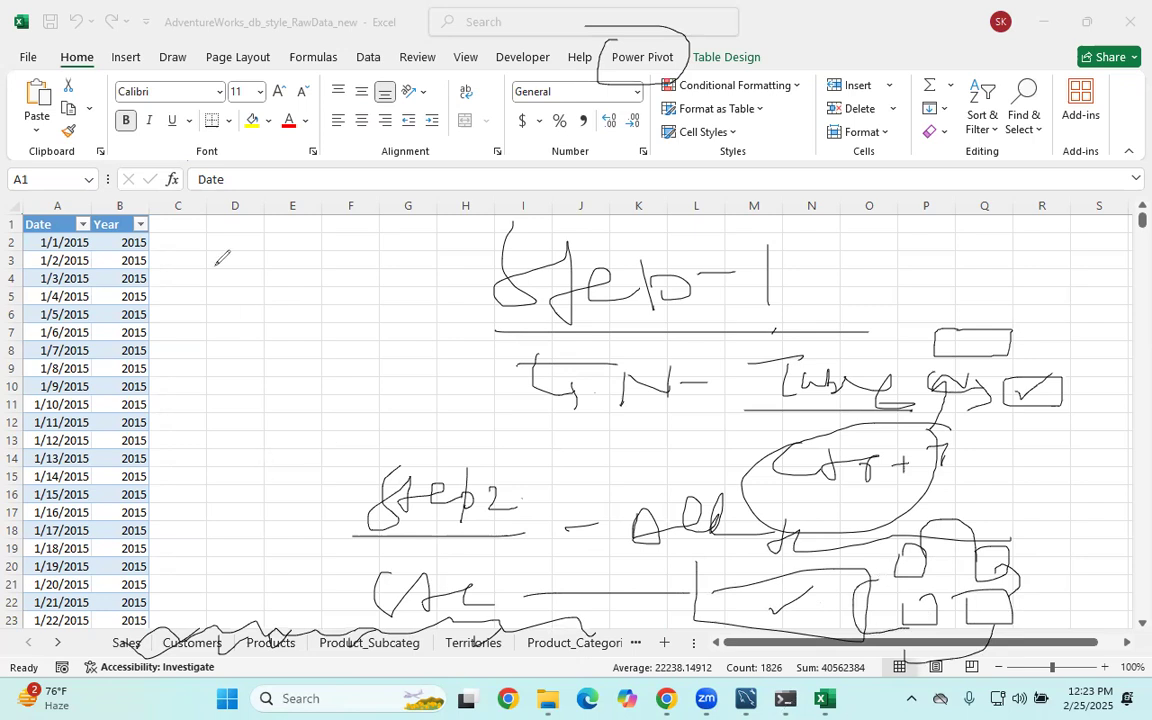
mouse_move(196, 235)
mouse_down()
mouse_move(245, 236)
mouse_move(390, 298)
mouse_move(300, 228)
mouse_move(256, 228)
mouse_move(363, 259)
mouse_move(332, 300)
mouse_move(334, 326)
mouse_up()
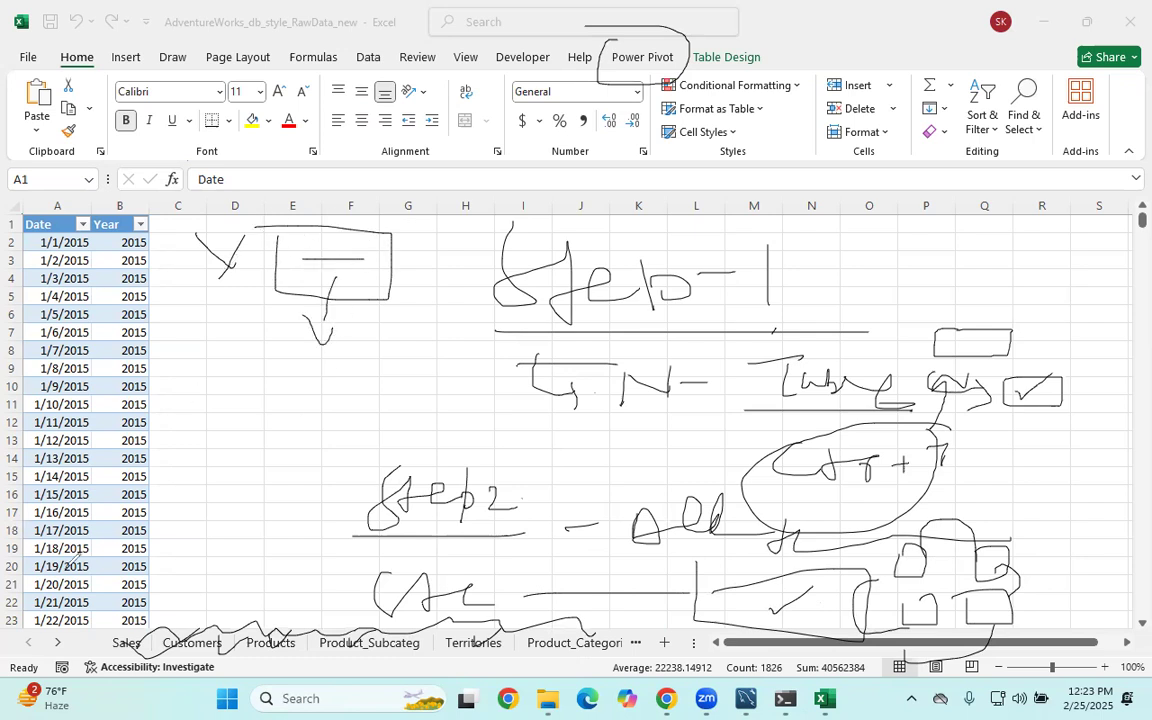
key(e)
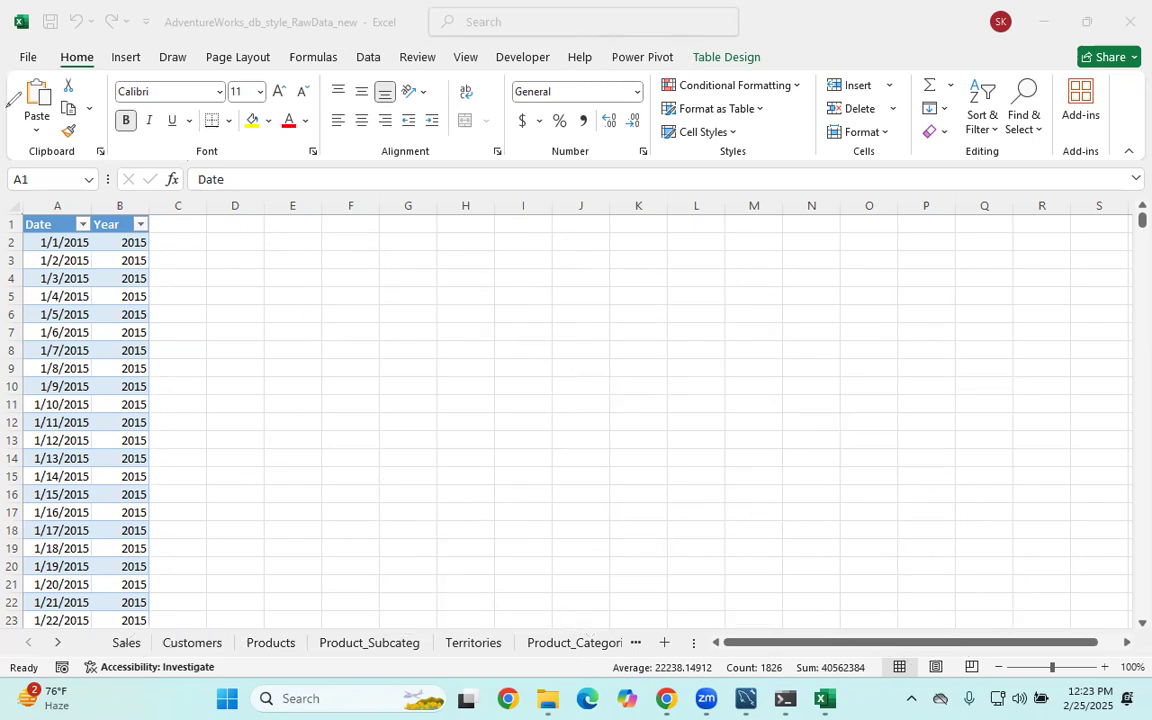
key(Escape)
Try to add the calendar table to the Power Pivot data model, and display the model's table relationships in Diagram View
click(617, 62)
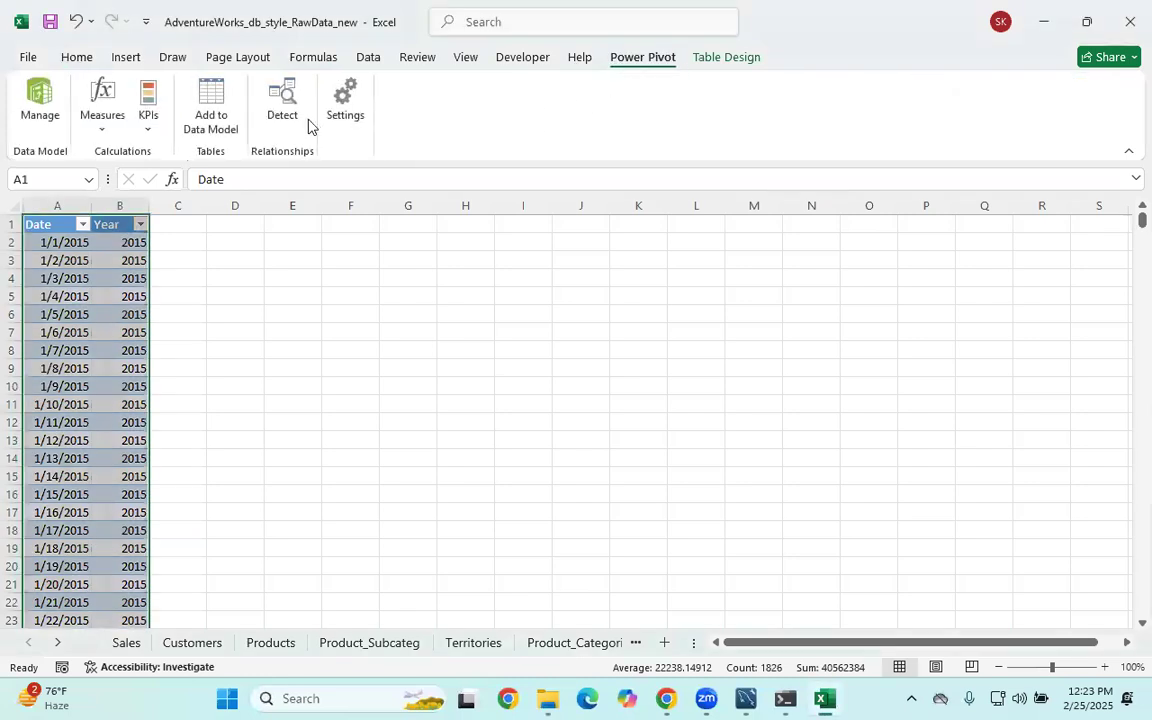
click(216, 110)
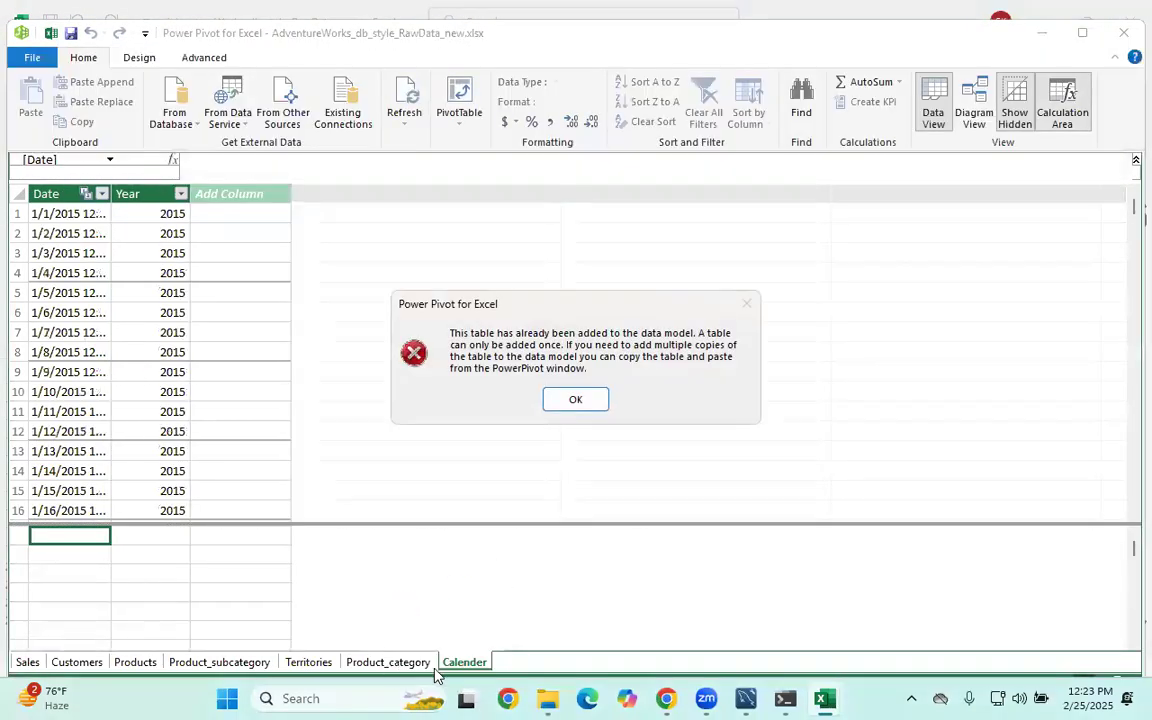
click(576, 399)
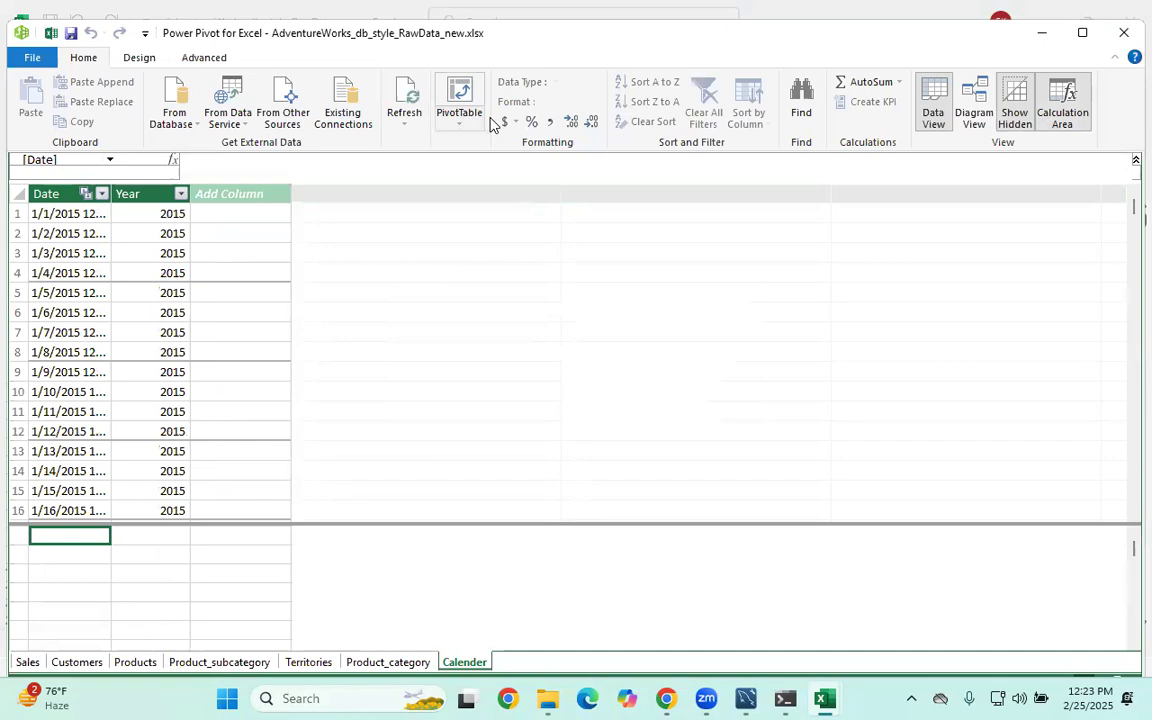
click(1003, 101)
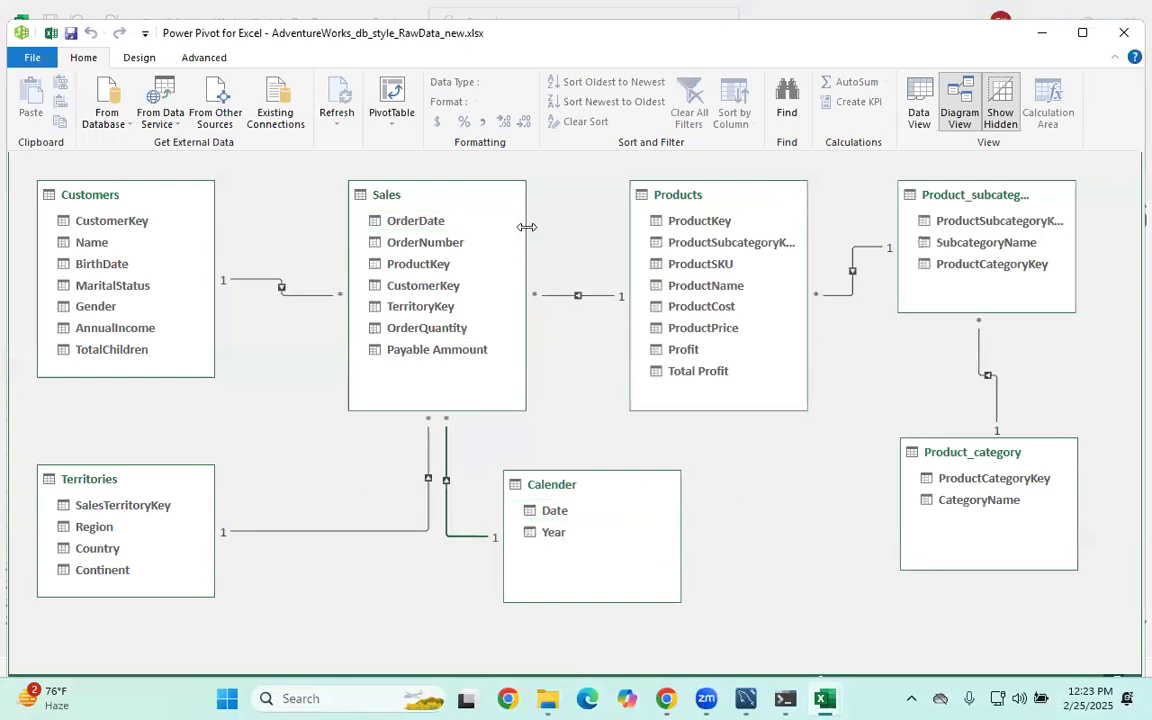
Create a PivotChart from the data model on a new worksheet and move it to the sheet's upper-left corner
click(395, 120)
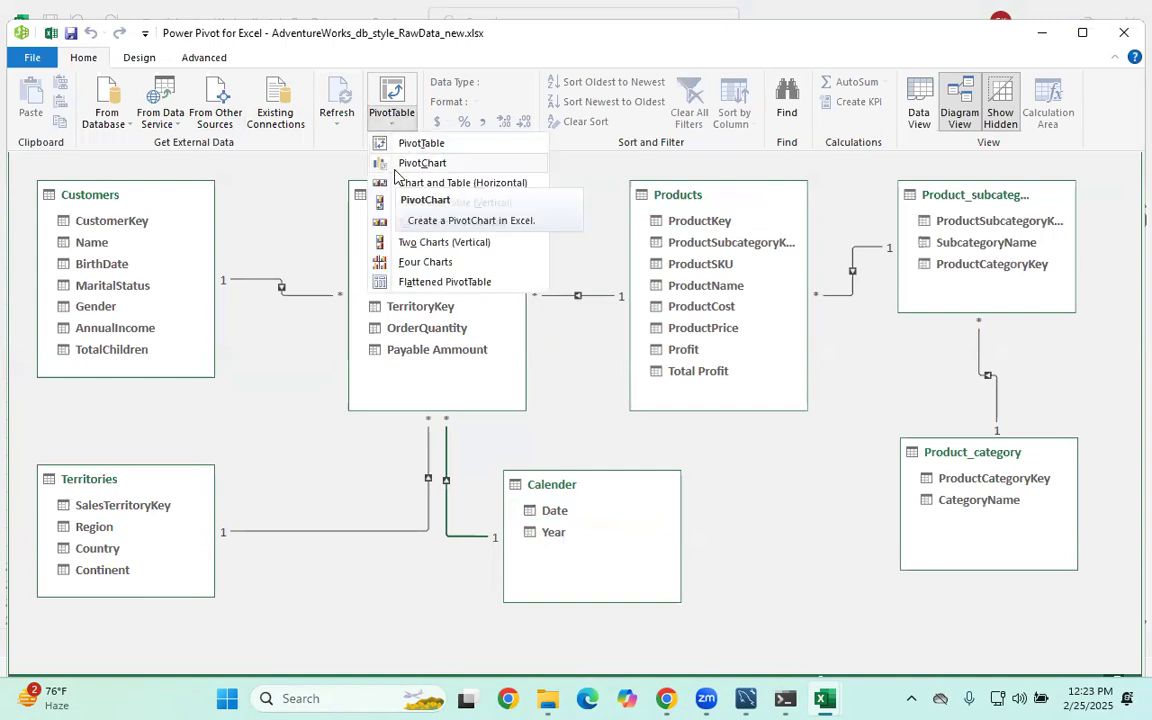
click(396, 170)
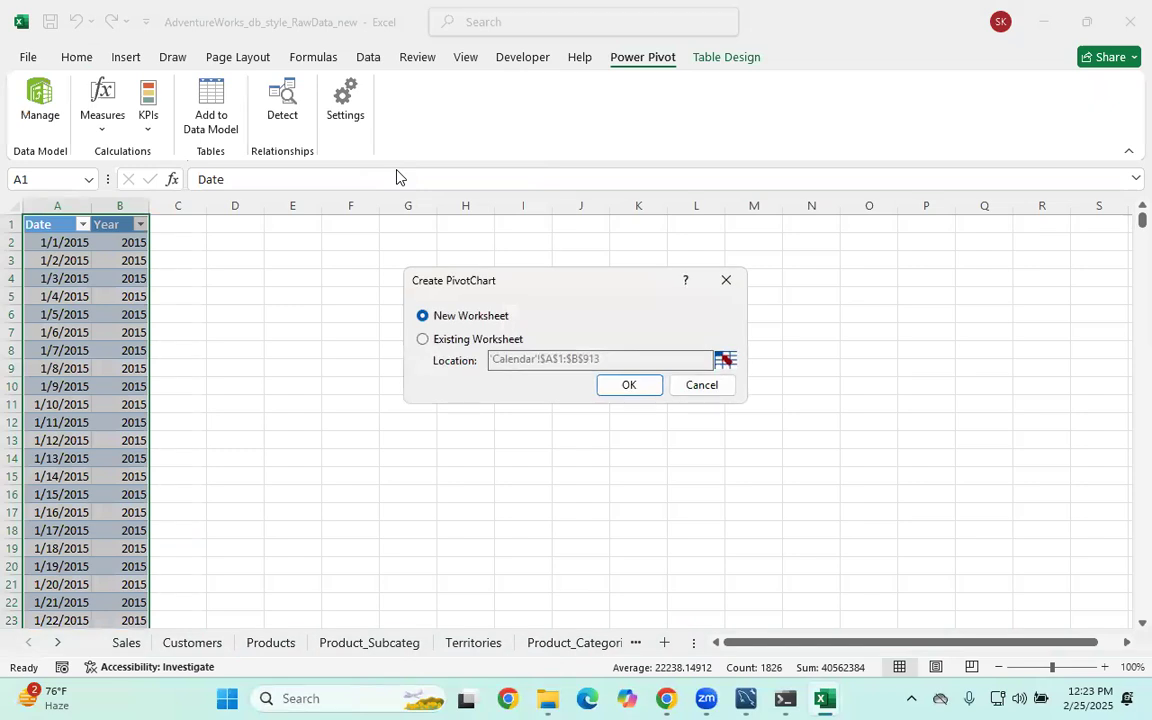
click(627, 384)
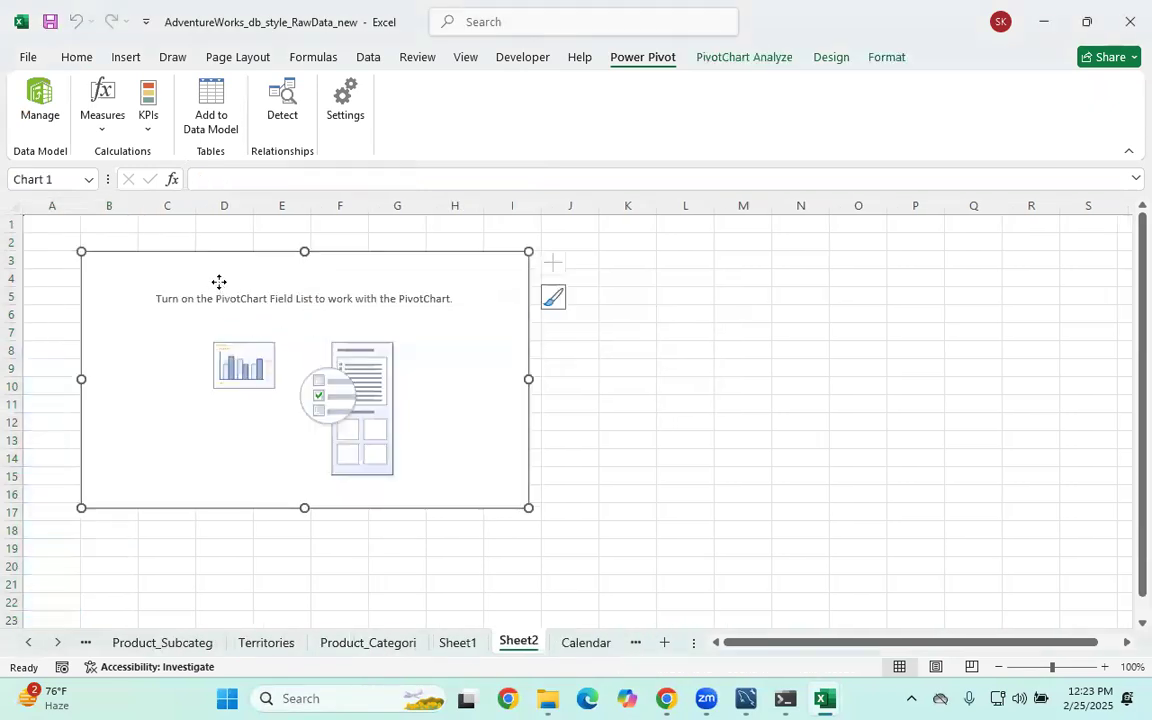
drag(219, 282, 160, 240)
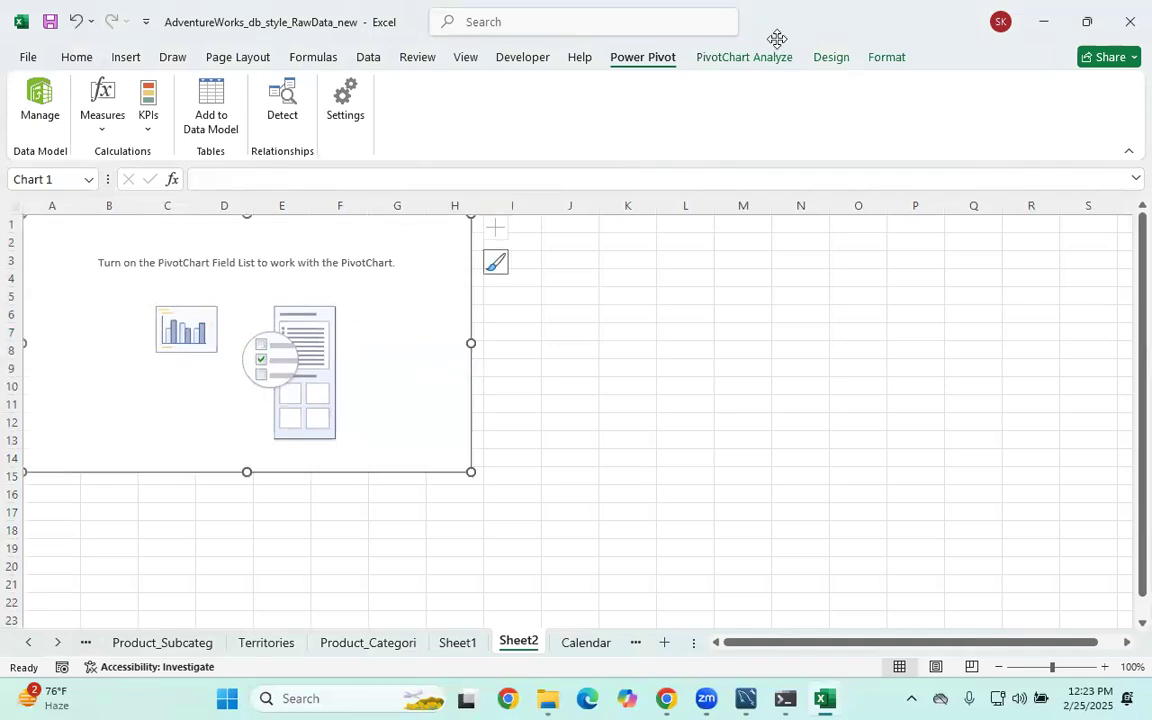
Turn on the PivotChart field list for the empty chart and collapse the ribbon to enlarge the workspace
click(744, 60)
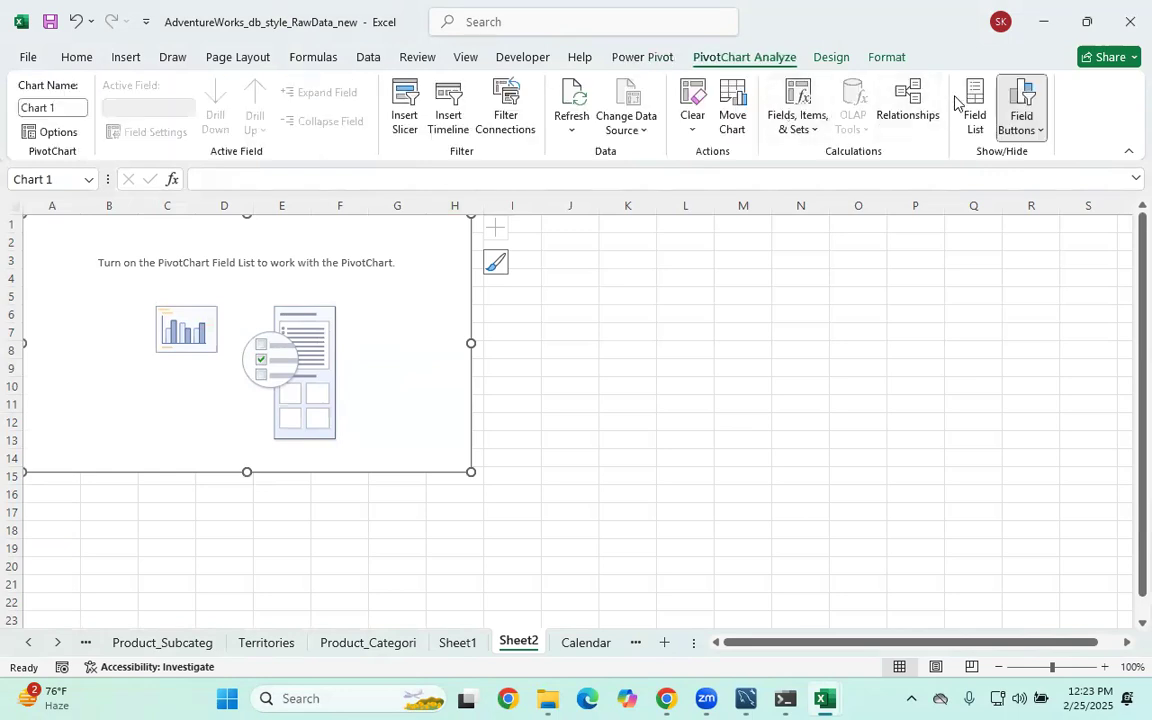
click(1012, 121)
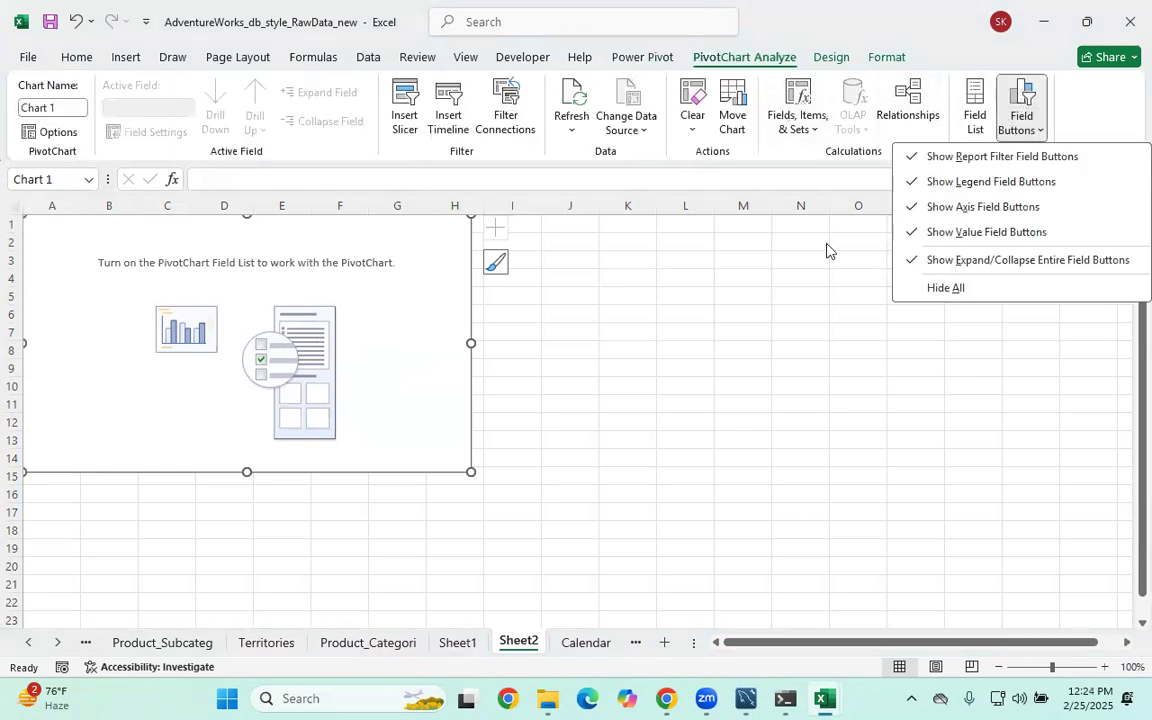
click(977, 110)
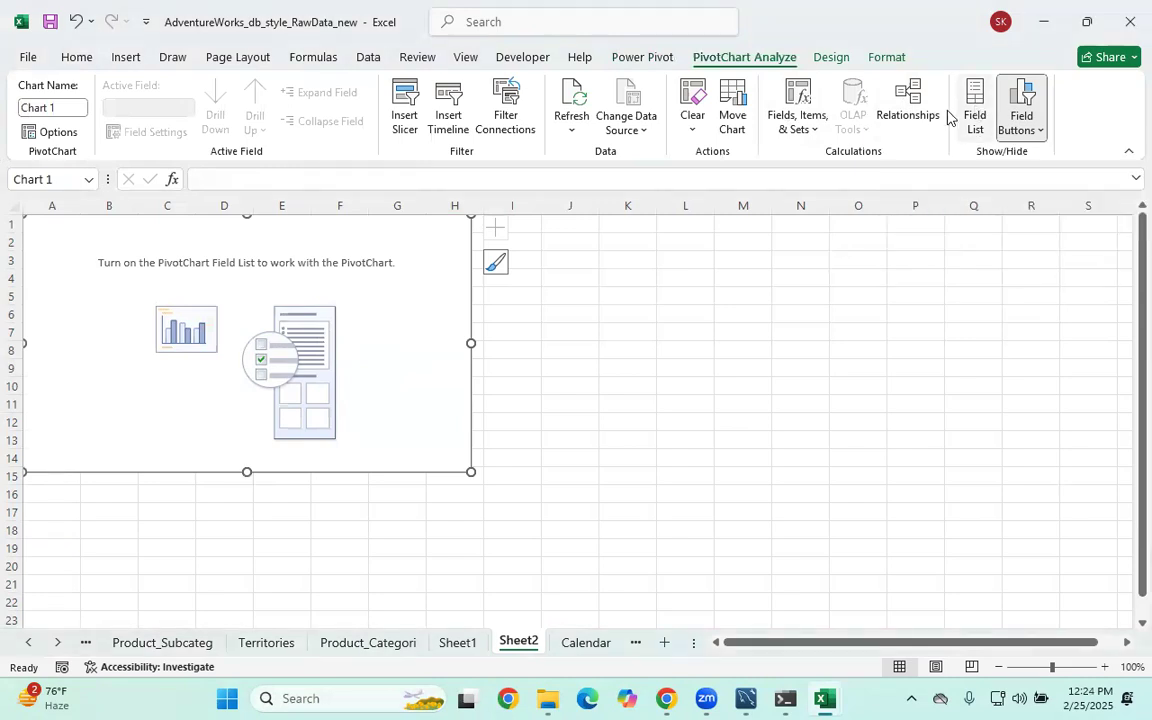
click(971, 94)
click(750, 292)
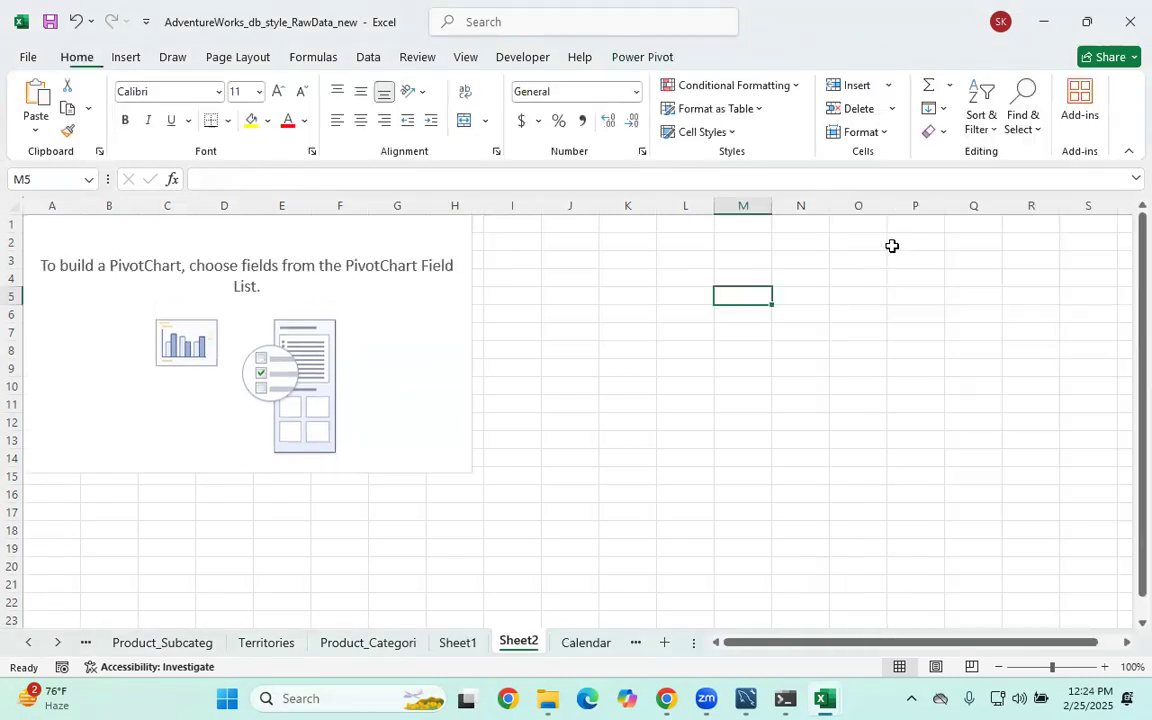
click(323, 316)
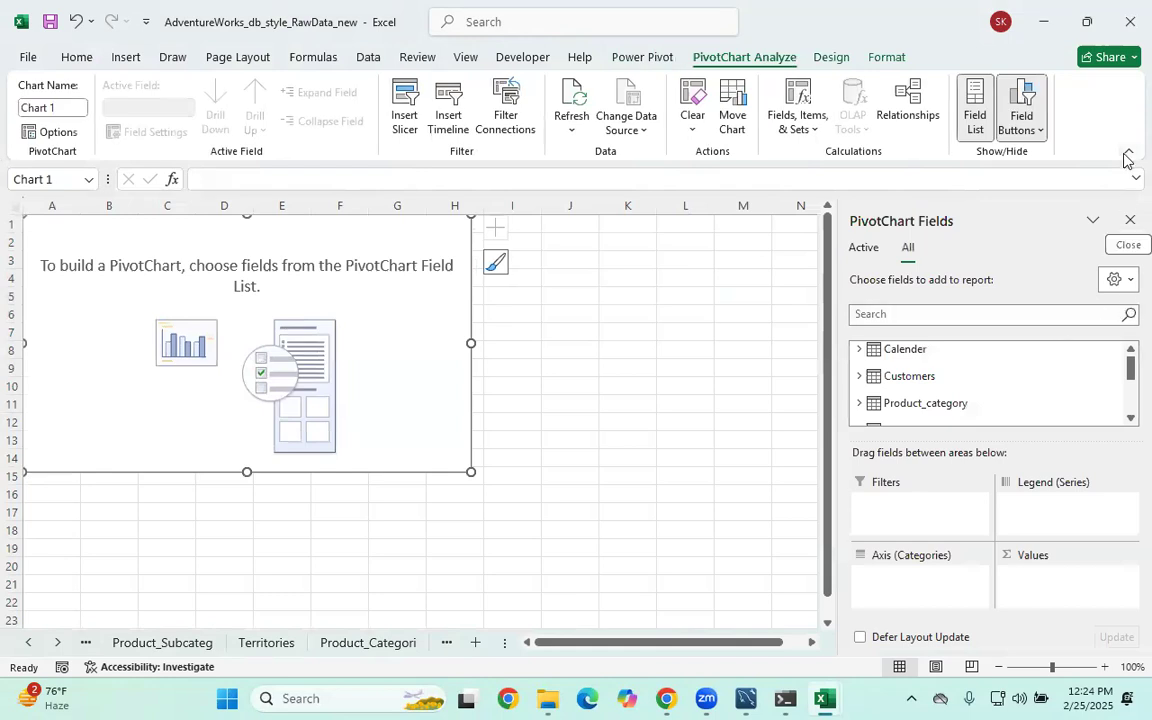
click(1129, 151)
Examine the data model tables in the PivotChart field list, including the fields of the Sales table
scroll(1005, 340, down, 2)
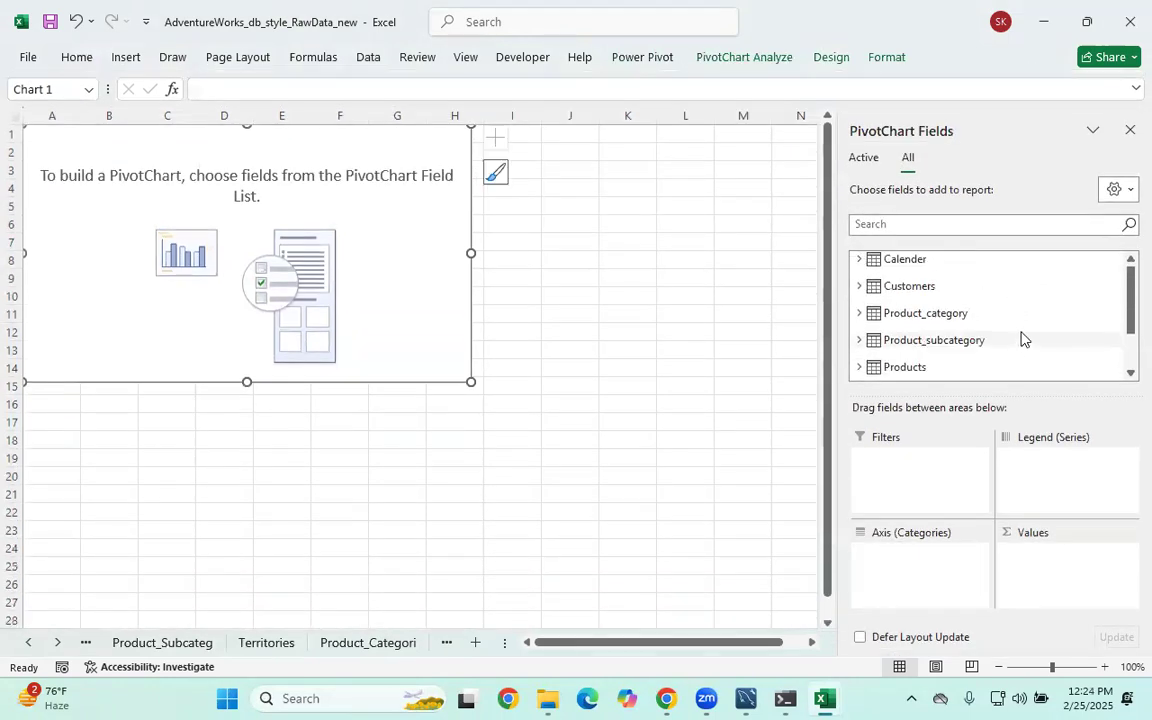
scroll(936, 309, up, 2)
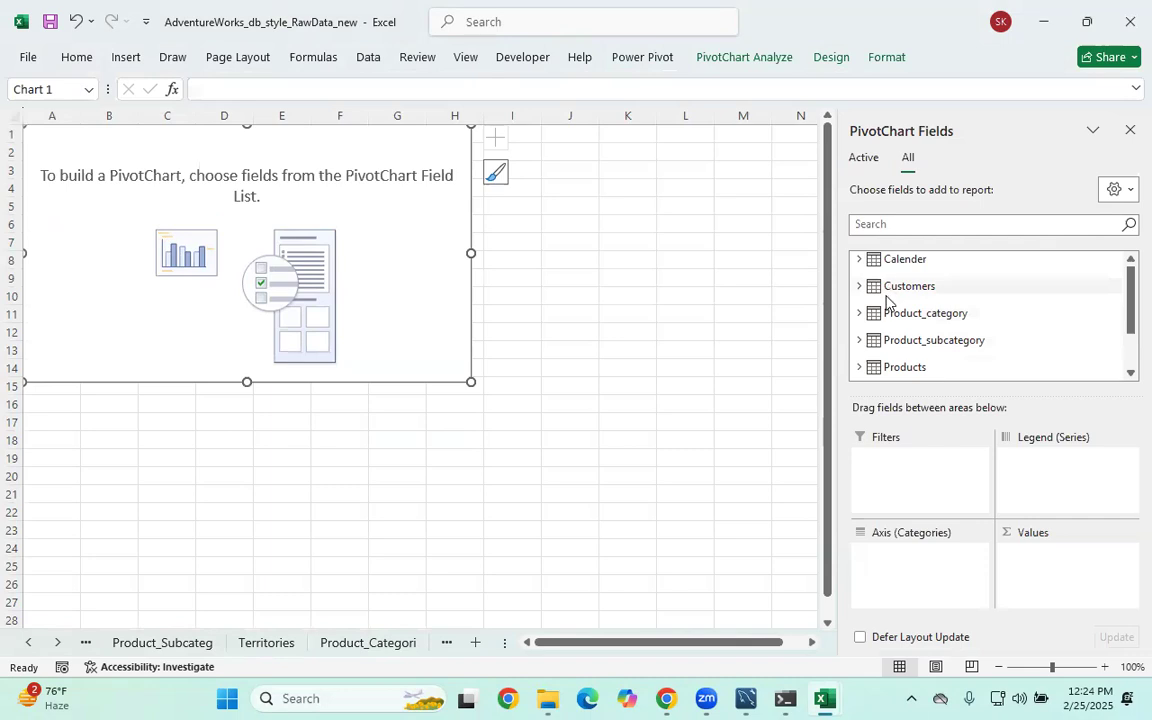
scroll(890, 310, down, 2)
click(858, 334)
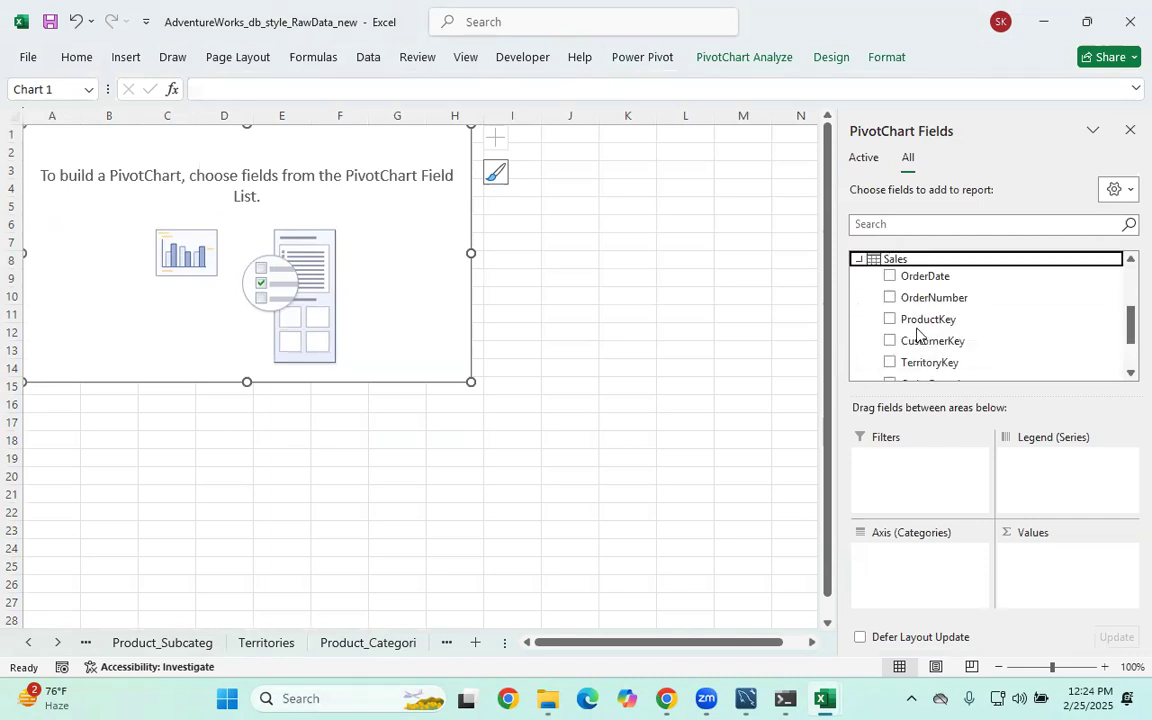
scroll(918, 337, down, 1)
scroll(925, 338, up, 3)
scroll(930, 330, down, 2)
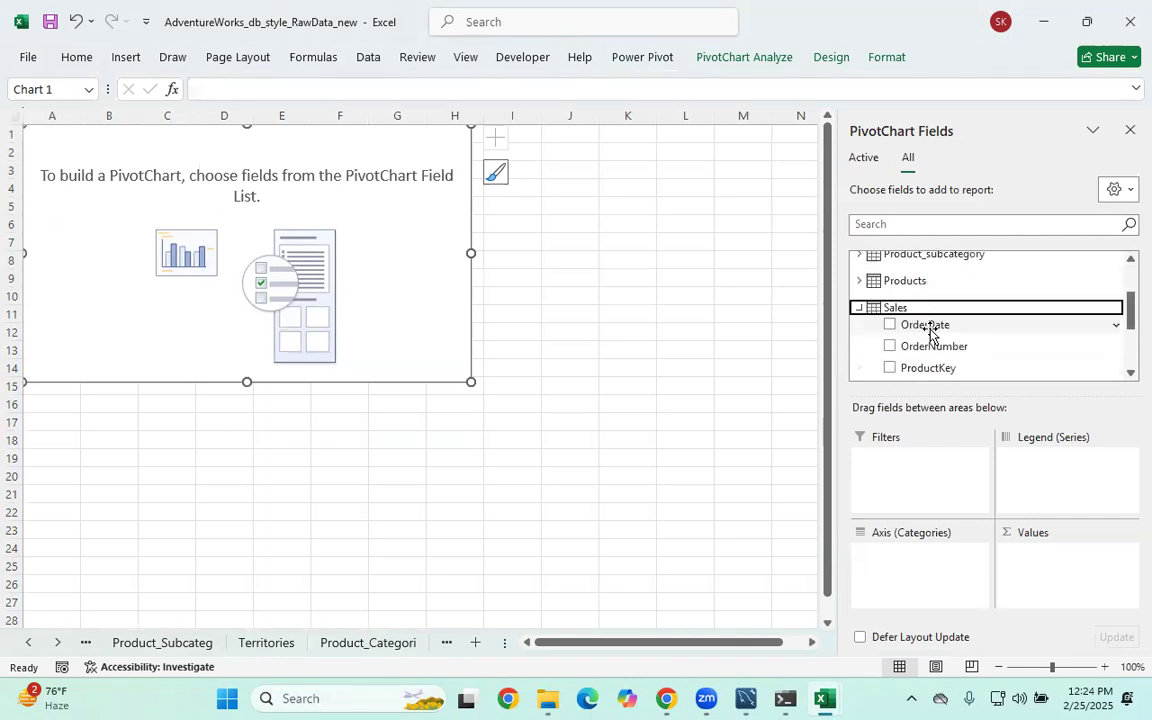
scroll(880, 305, up, 2)
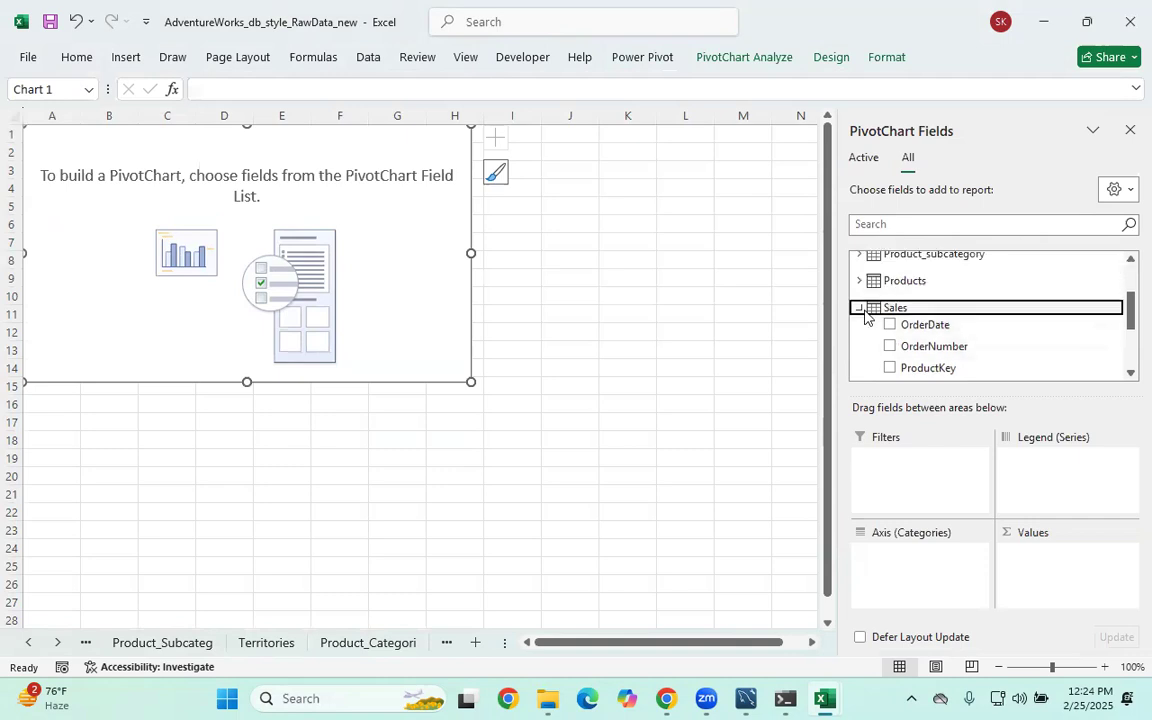
click(862, 310)
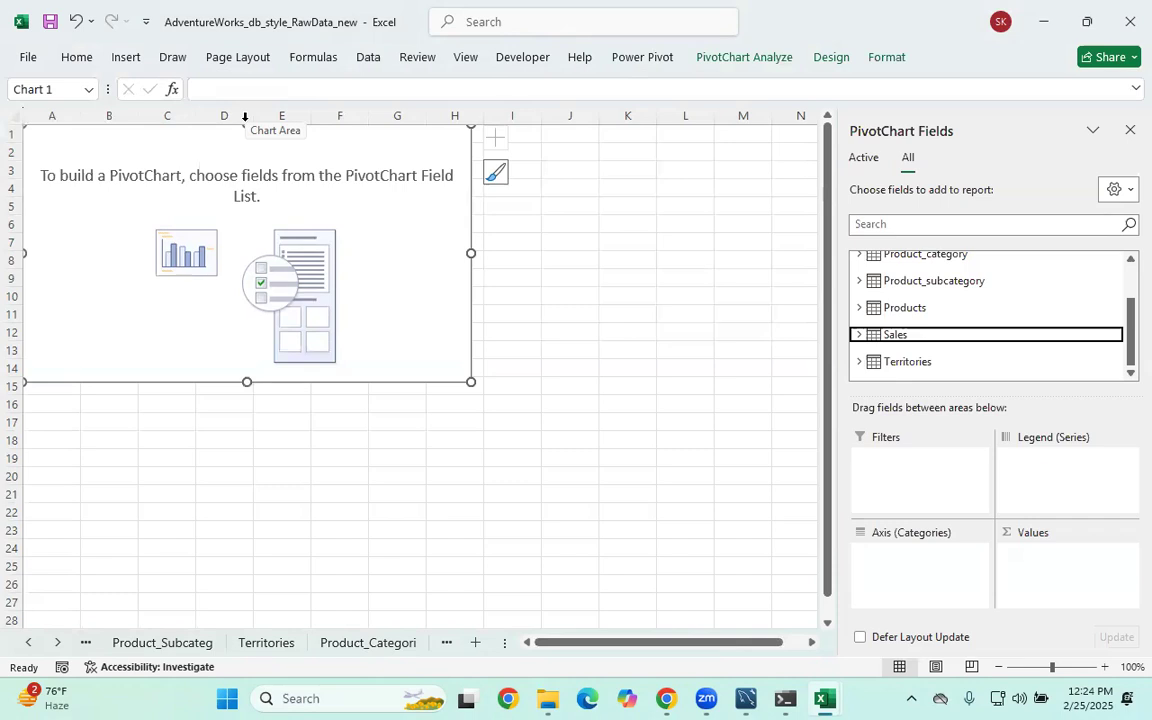
Sketch a column chart beside the empty PivotChart, with two crossing axes, three bars and connecting marks
click(8, 183)
drag(568, 100, 568, 348)
mouse_move(490, 291)
mouse_down()
mouse_move(1103, 331)
mouse_move(1090, 329)
mouse_up()
mouse_move(652, 258)
mouse_down()
mouse_move(652, 236)
mouse_move(729, 305)
mouse_move(755, 182)
mouse_move(815, 148)
mouse_up()
mouse_move(830, 204)
mouse_down()
mouse_move(828, 286)
mouse_move(926, 191)
mouse_move(933, 333)
mouse_up()
drag(661, 185, 735, 228)
drag(868, 165, 840, 218)
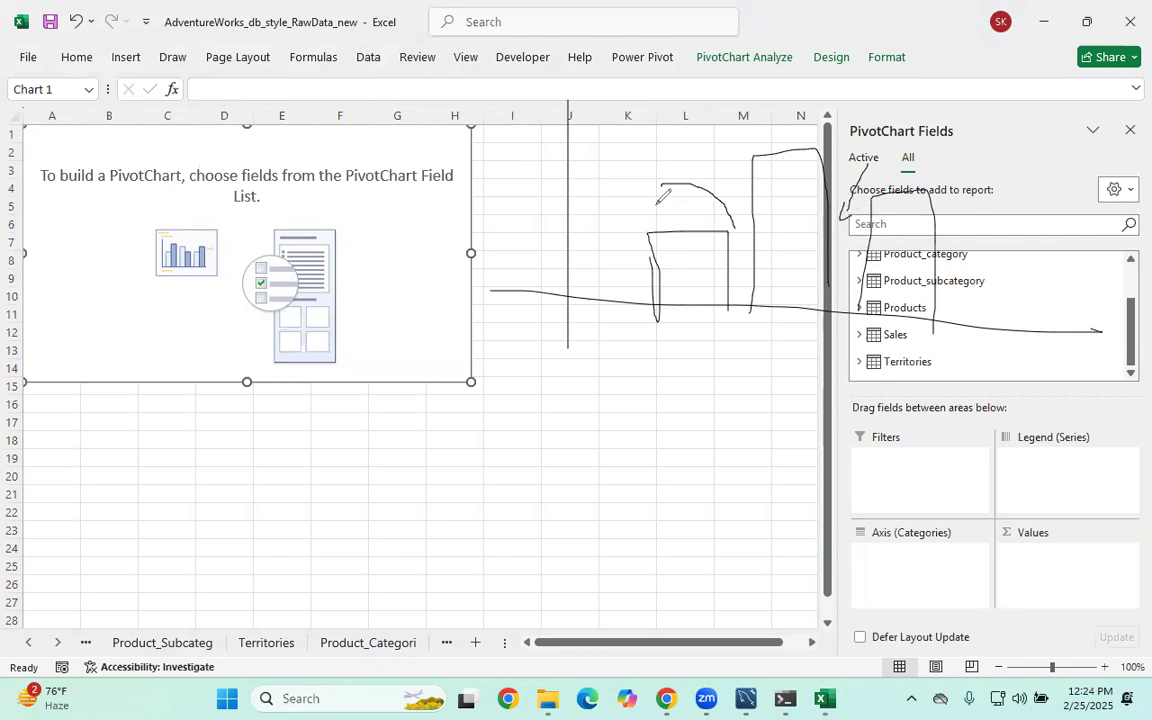
Mark the sketched chart's axes with an arrowhead, an "X" and a "Cate" note, and clear all annotations
drag(541, 120, 620, 115)
drag(628, 347, 930, 367)
drag(528, 273, 519, 140)
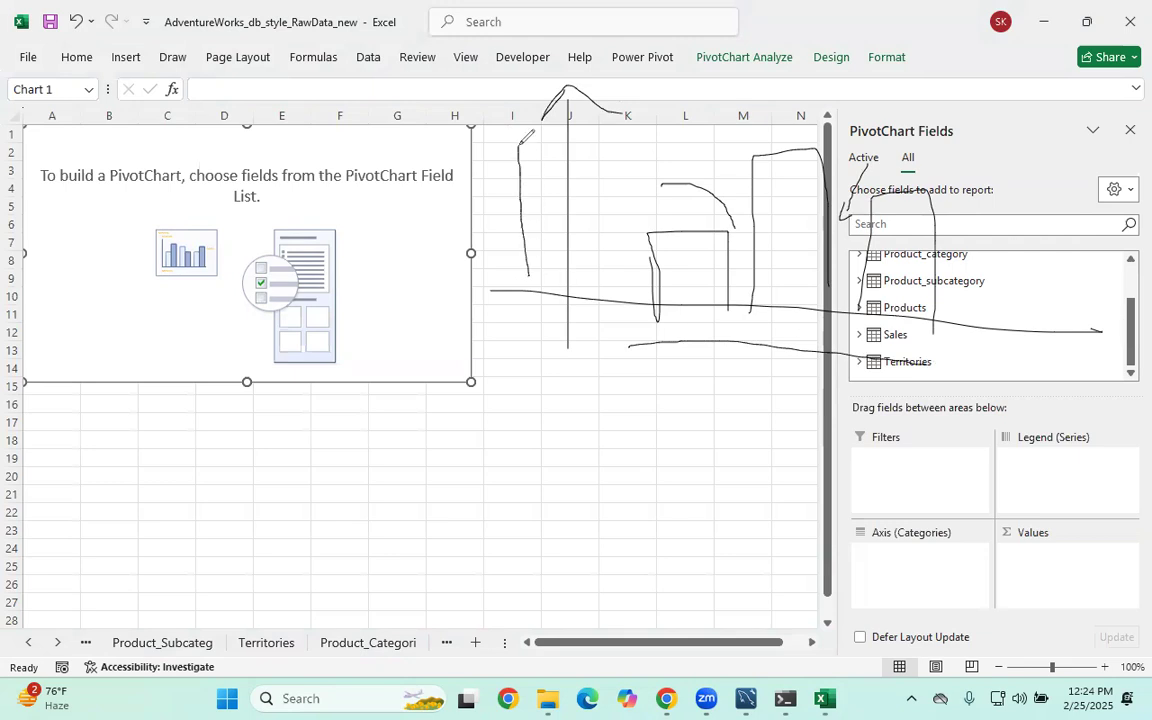
mouse_move(1090, 318)
mouse_down()
mouse_move(1118, 345)
mouse_move(1062, 362)
mouse_move(1110, 413)
mouse_up()
drag(1100, 378, 1062, 413)
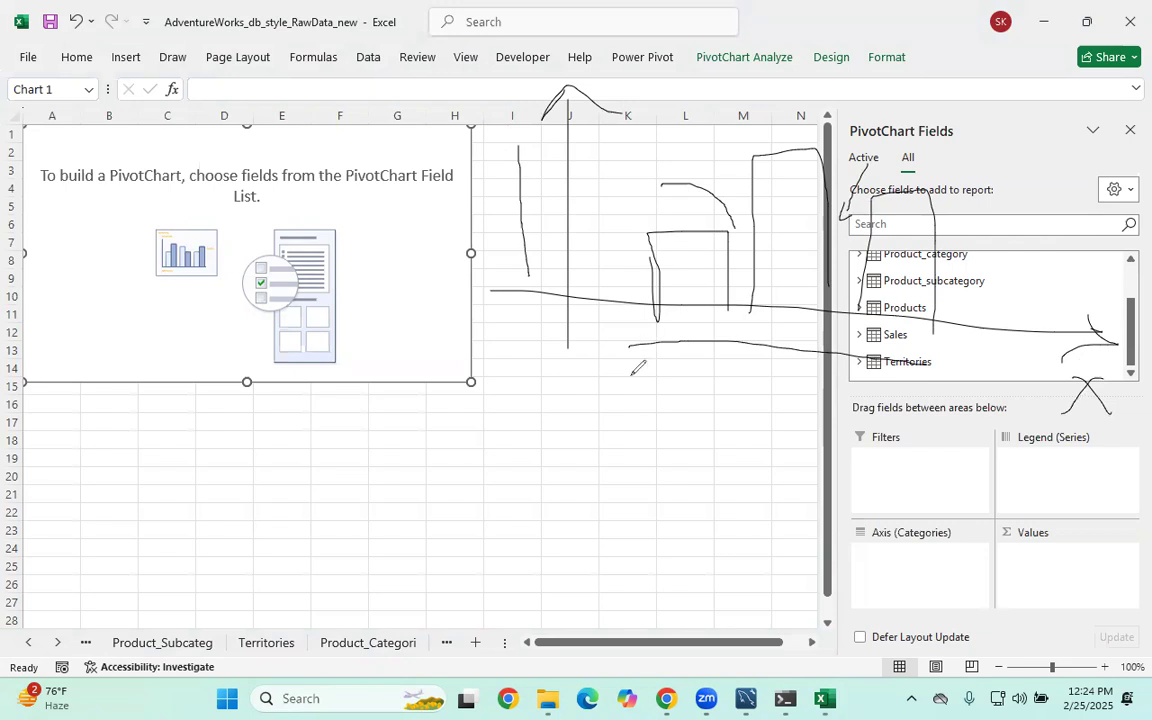
mouse_move(632, 377)
mouse_down()
mouse_move(715, 358)
mouse_move(720, 438)
mouse_move(760, 425)
mouse_move(792, 432)
mouse_up()
mouse_move(480, 182)
mouse_down()
mouse_move(511, 215)
mouse_move(575, 214)
mouse_up()
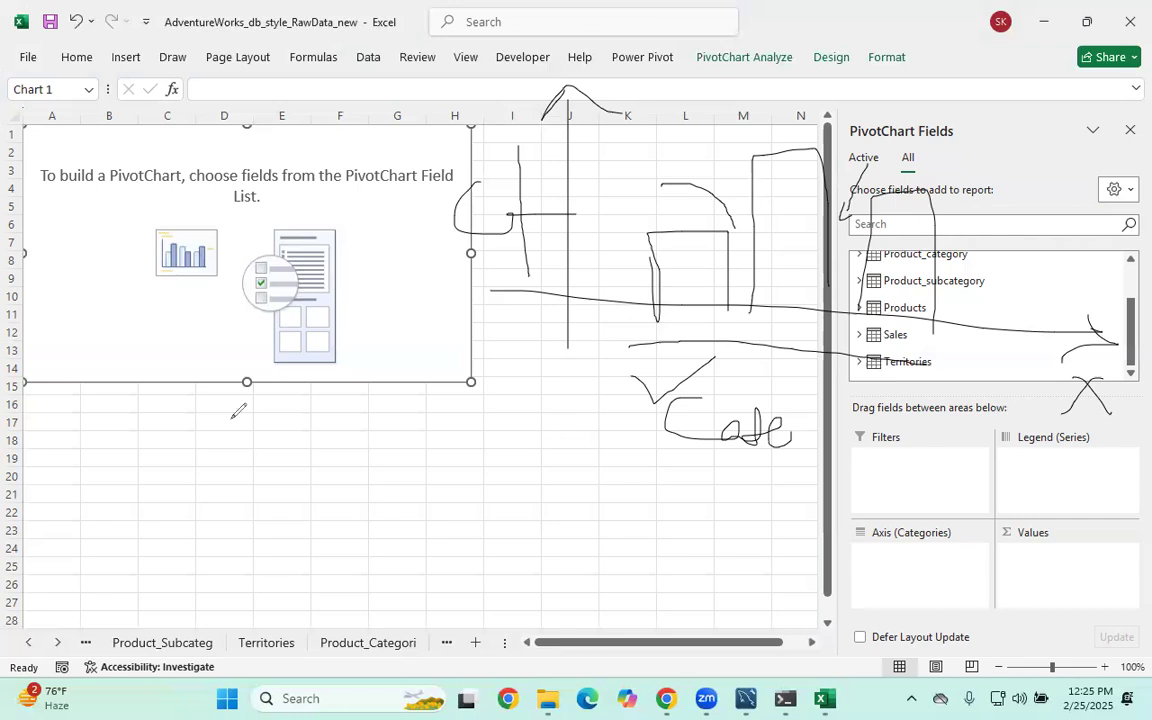
click(32, 22)
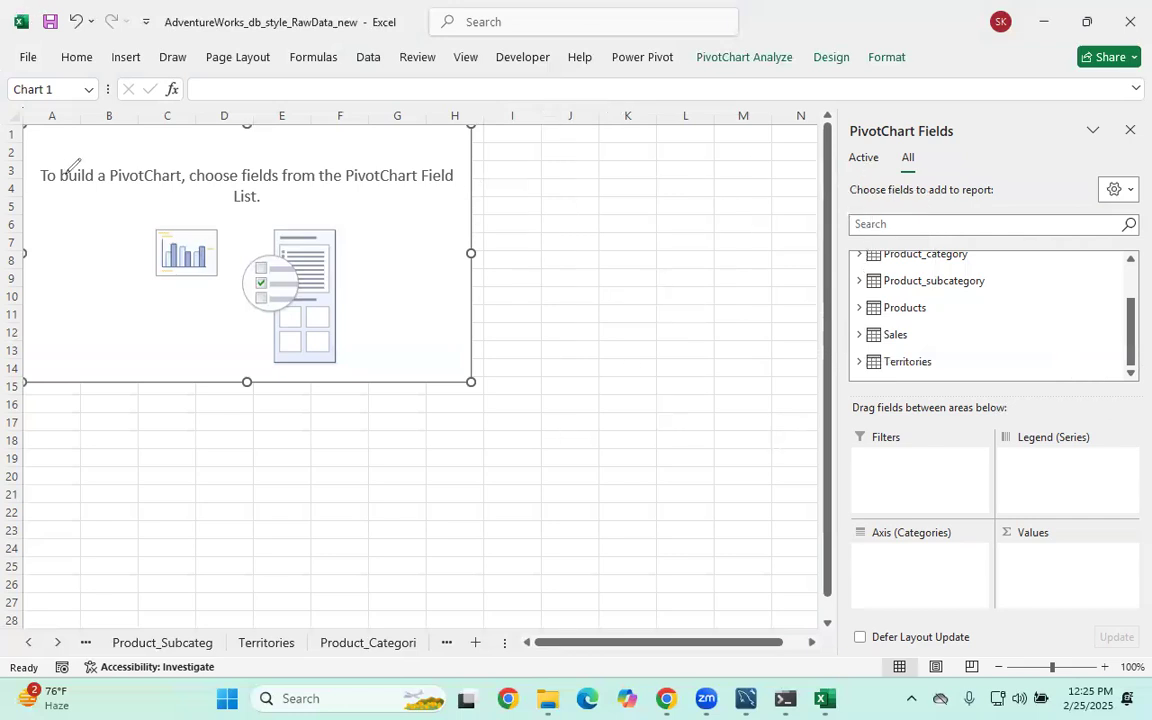
Put CategoryName from Product_category on the PivotChart's axis and Payable Ammount from Sales in its values
scroll(880, 300, up, 3)
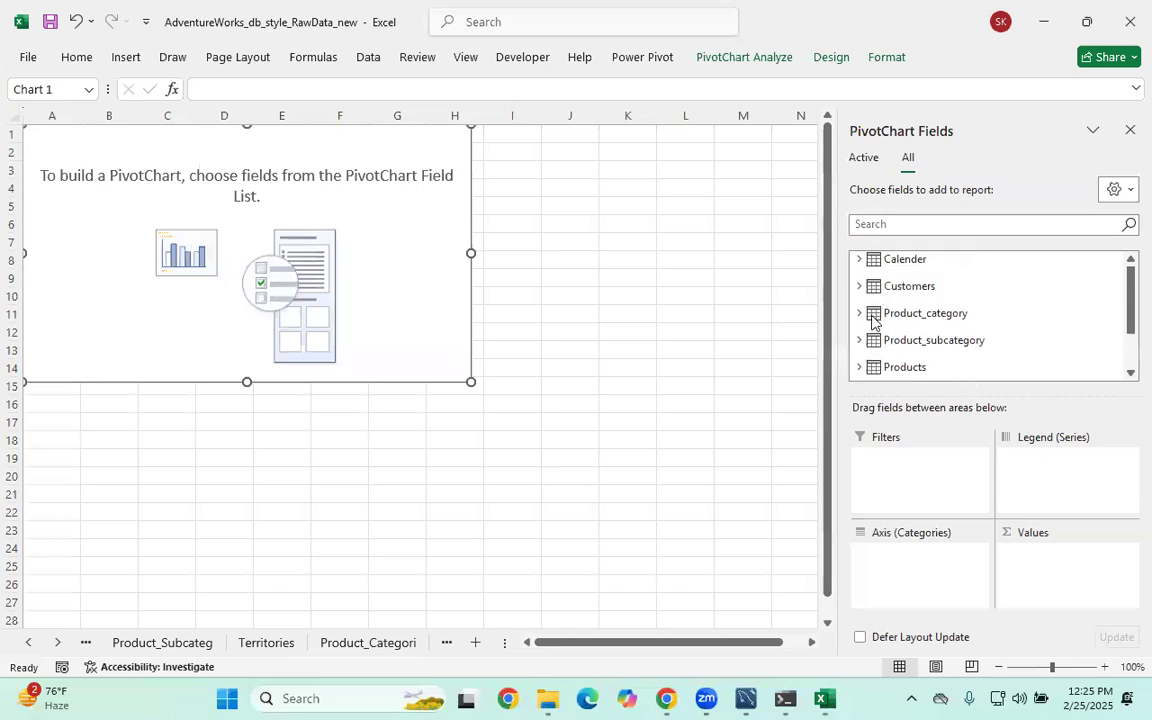
click(965, 311)
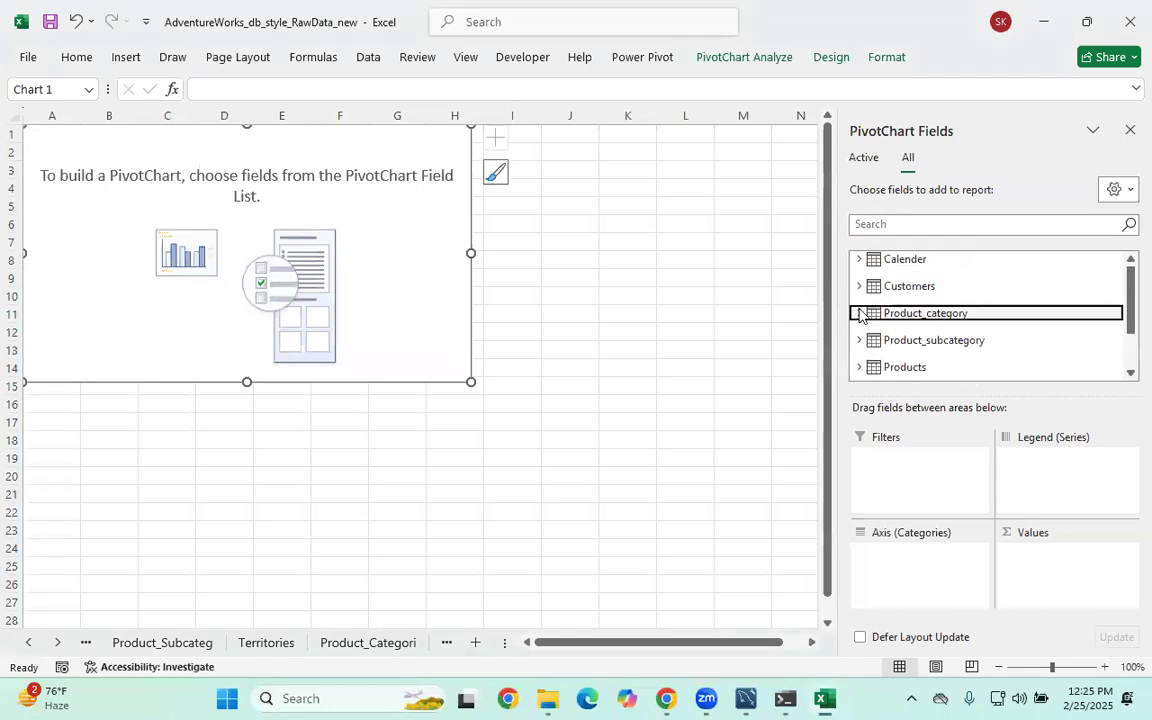
scroll(960, 309, down, 1)
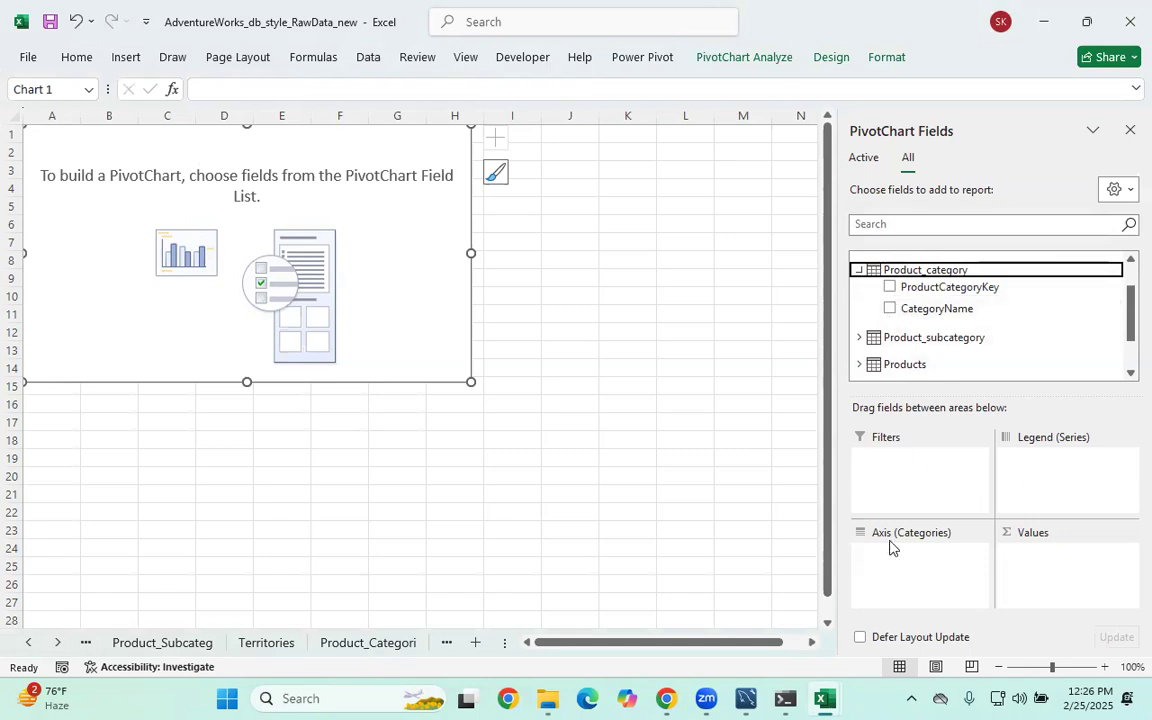
drag(936, 308, 918, 570)
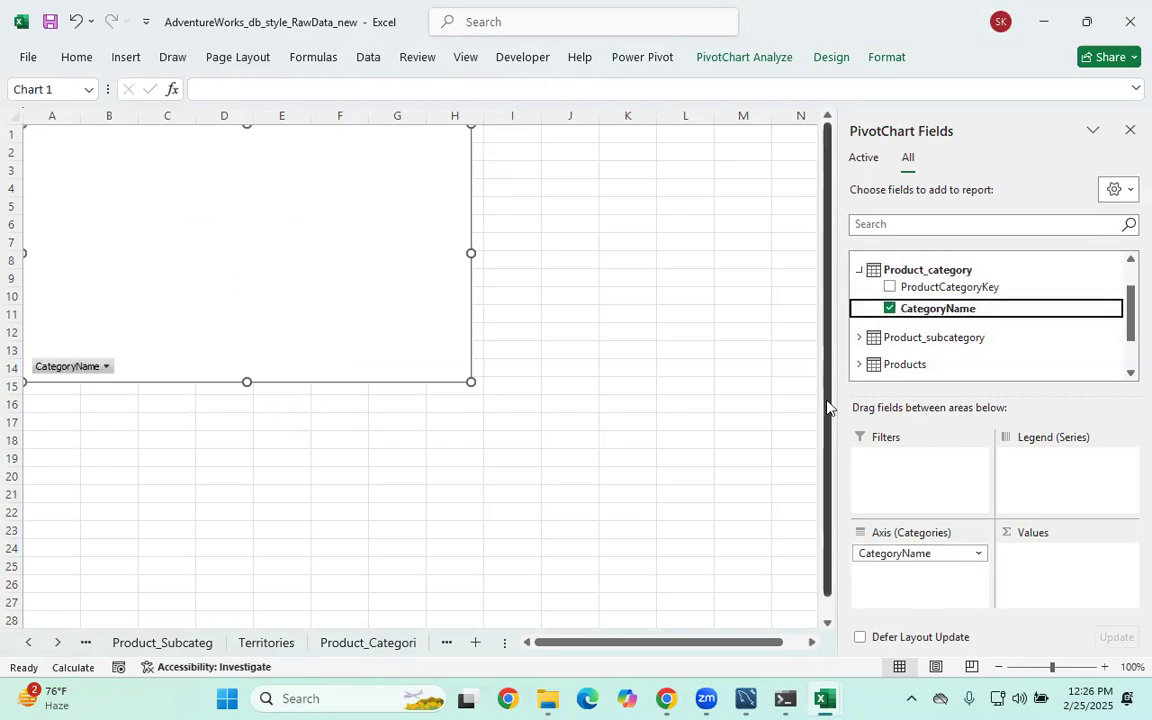
scroll(870, 360, down, 1)
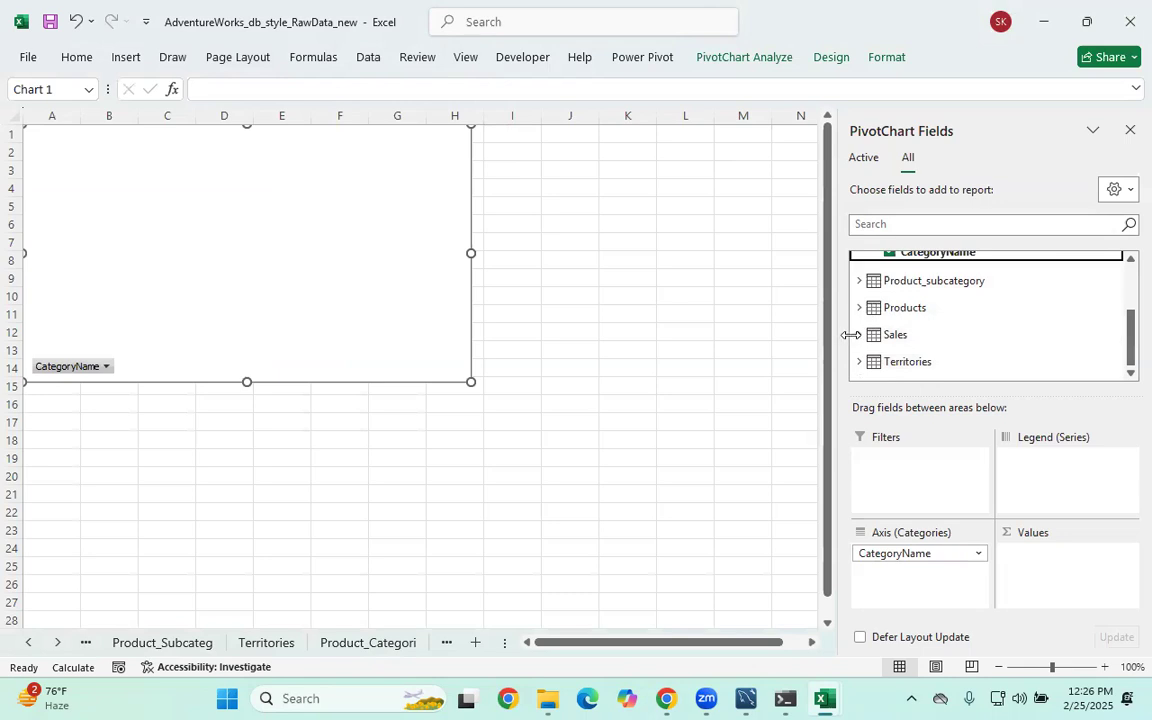
click(857, 335)
scroll(880, 334, down, 2)
drag(938, 334, 1030, 565)
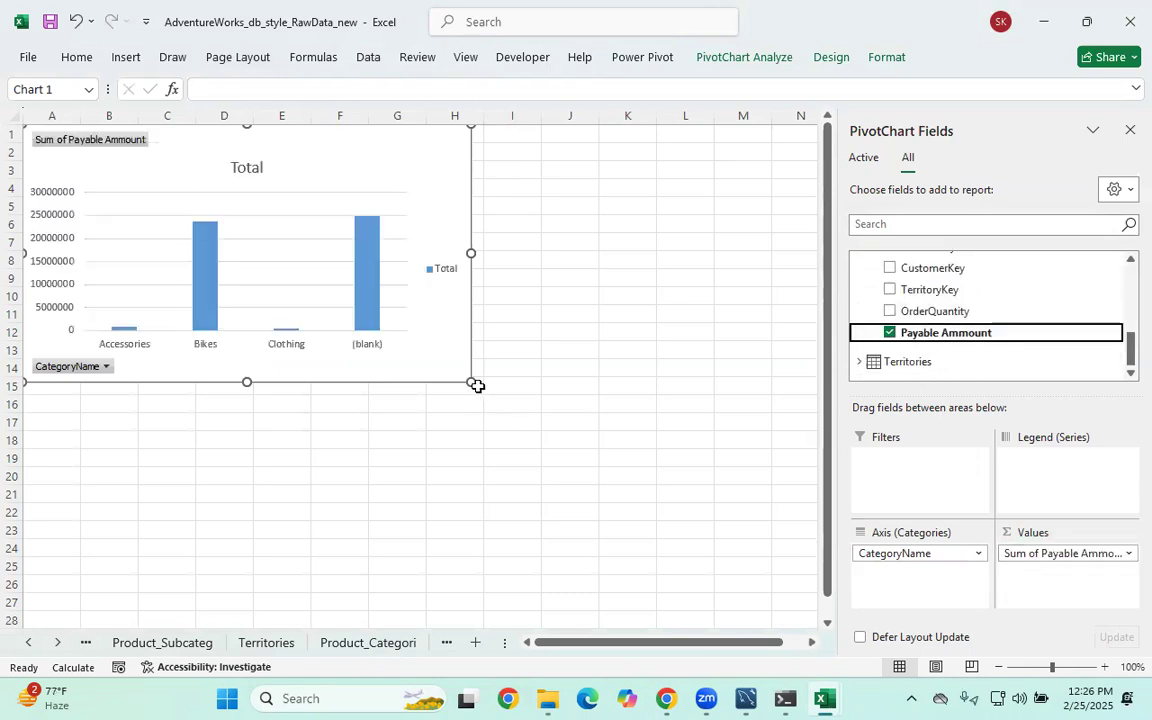
Shrink and slightly reposition the category PivotChart, and add data labels to its columns
drag(471, 381, 437, 332)
mouse_move(273, 162)
mouse_down()
mouse_move(281, 178)
mouse_move(289, 162)
mouse_up()
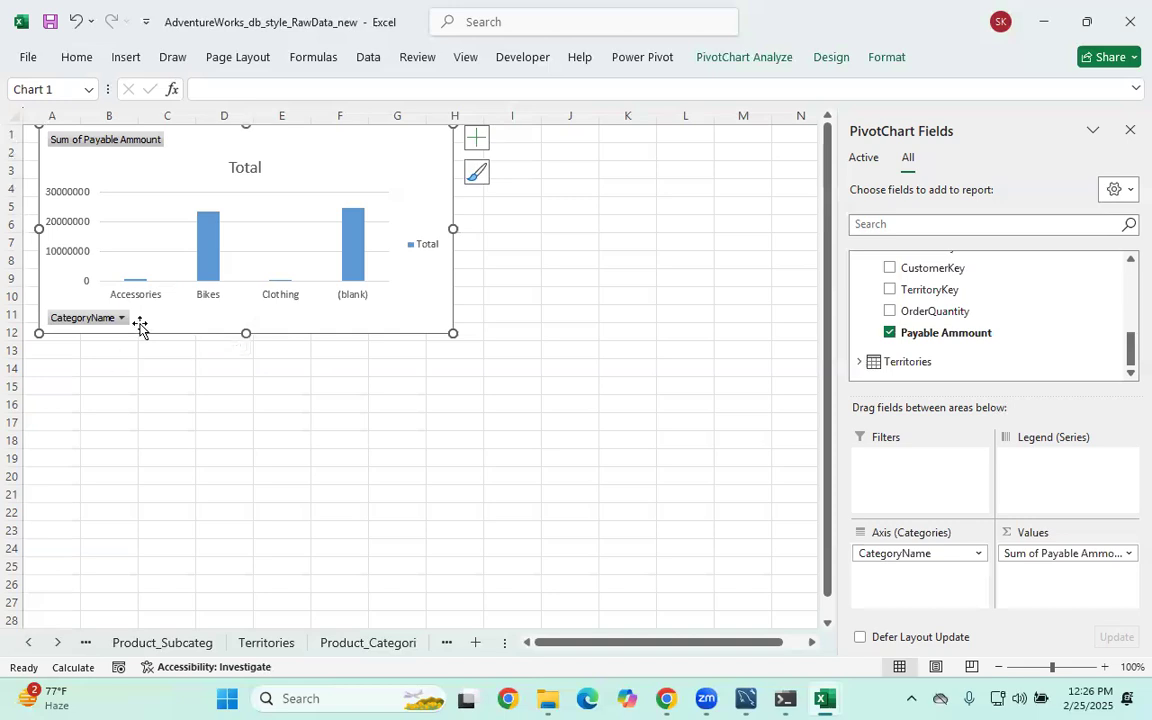
click(476, 137)
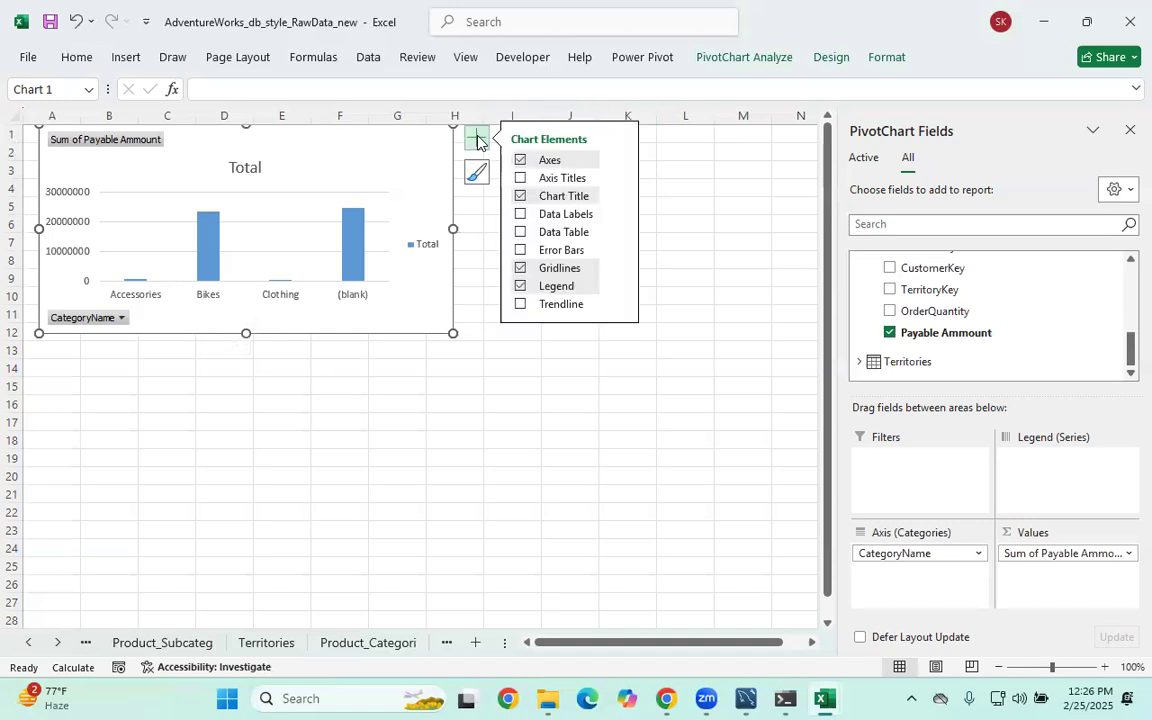
click(520, 214)
click(352, 366)
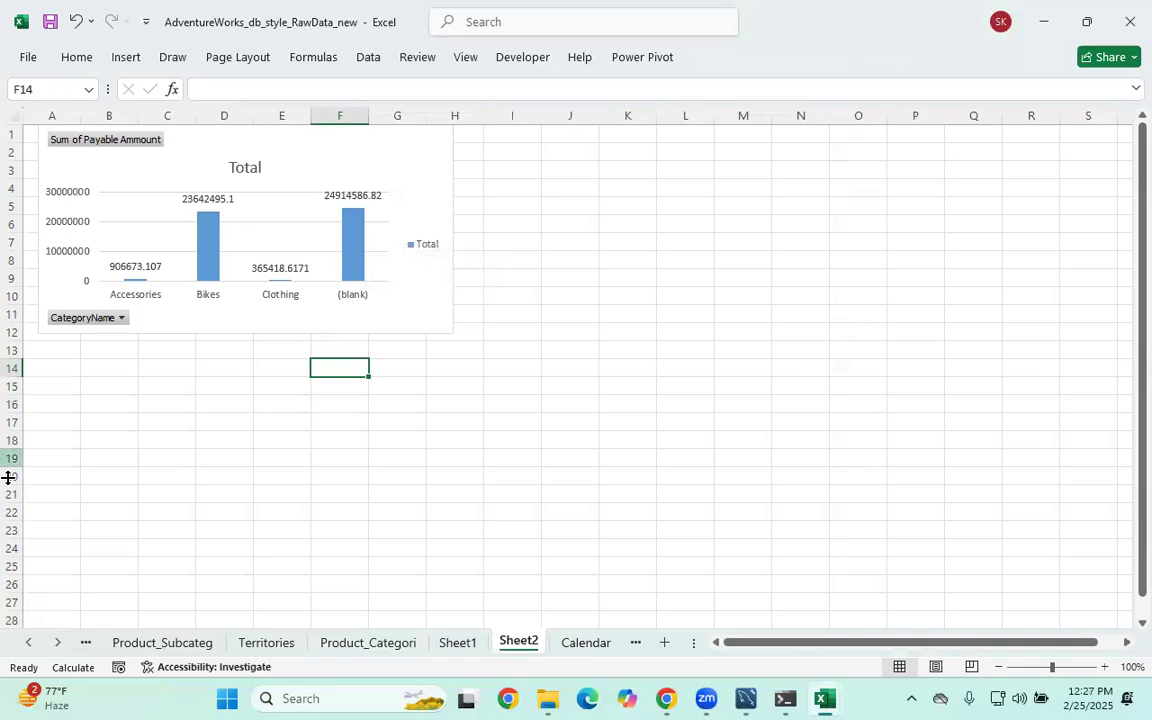
Narrow the category PivotChart so its right edge falls within column G
click(285, 149)
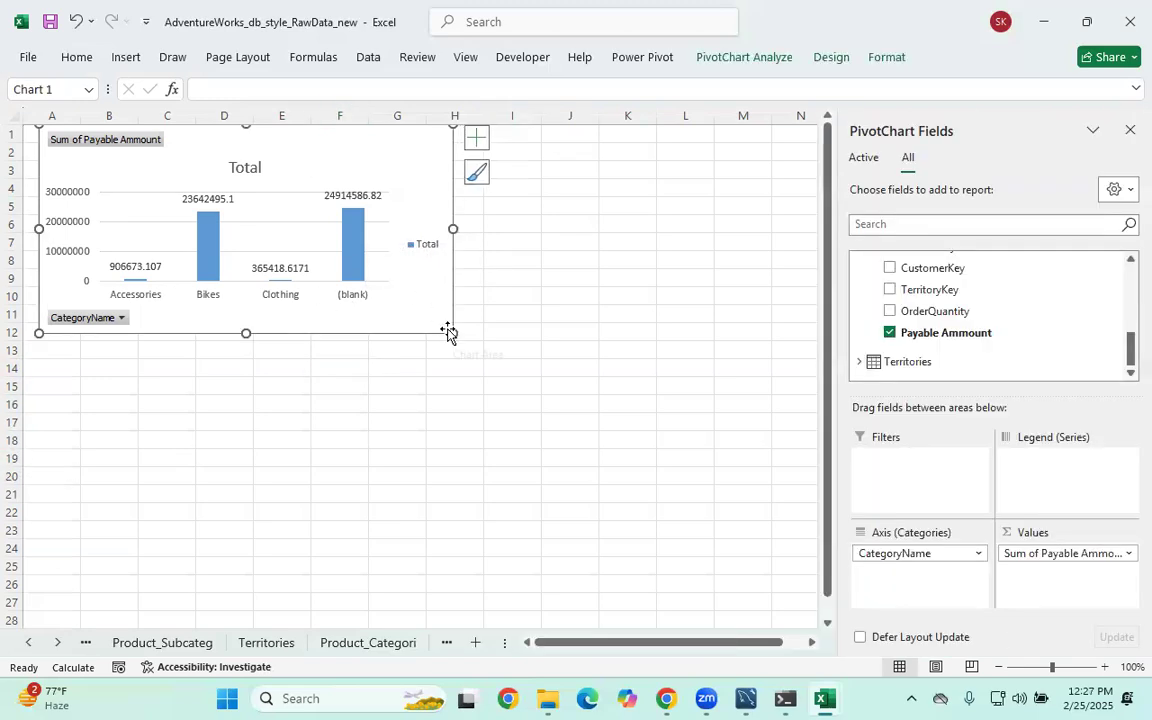
drag(452, 332, 410, 331)
click(348, 399)
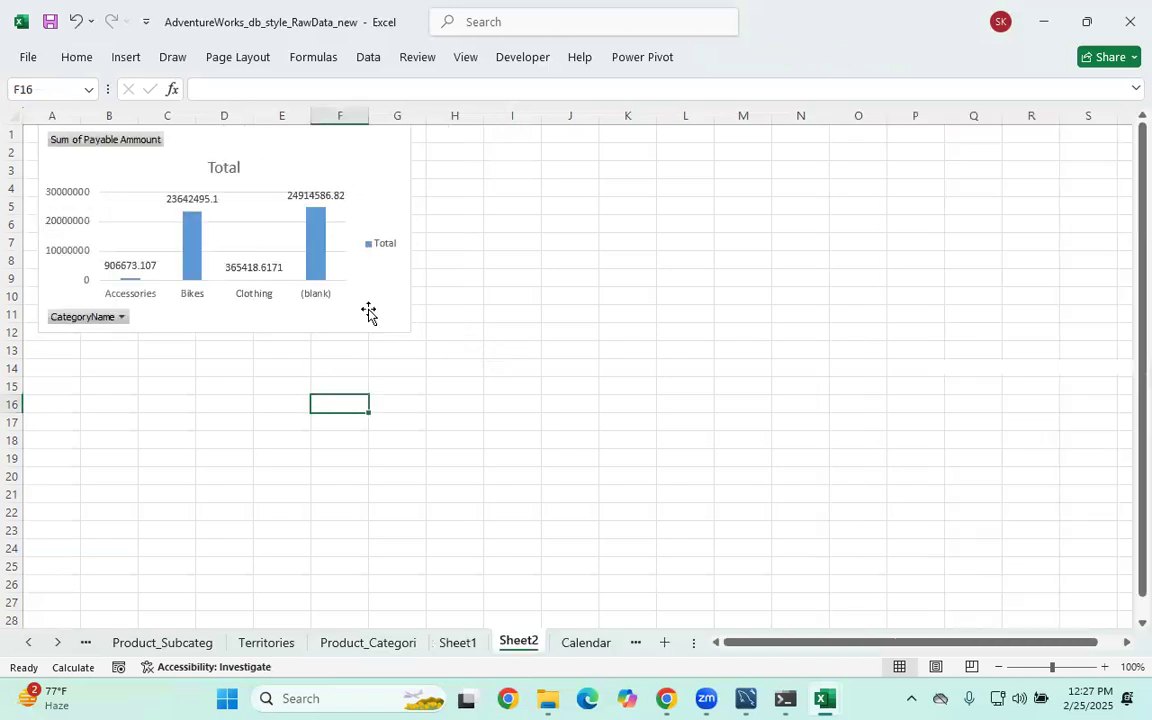
click(393, 185)
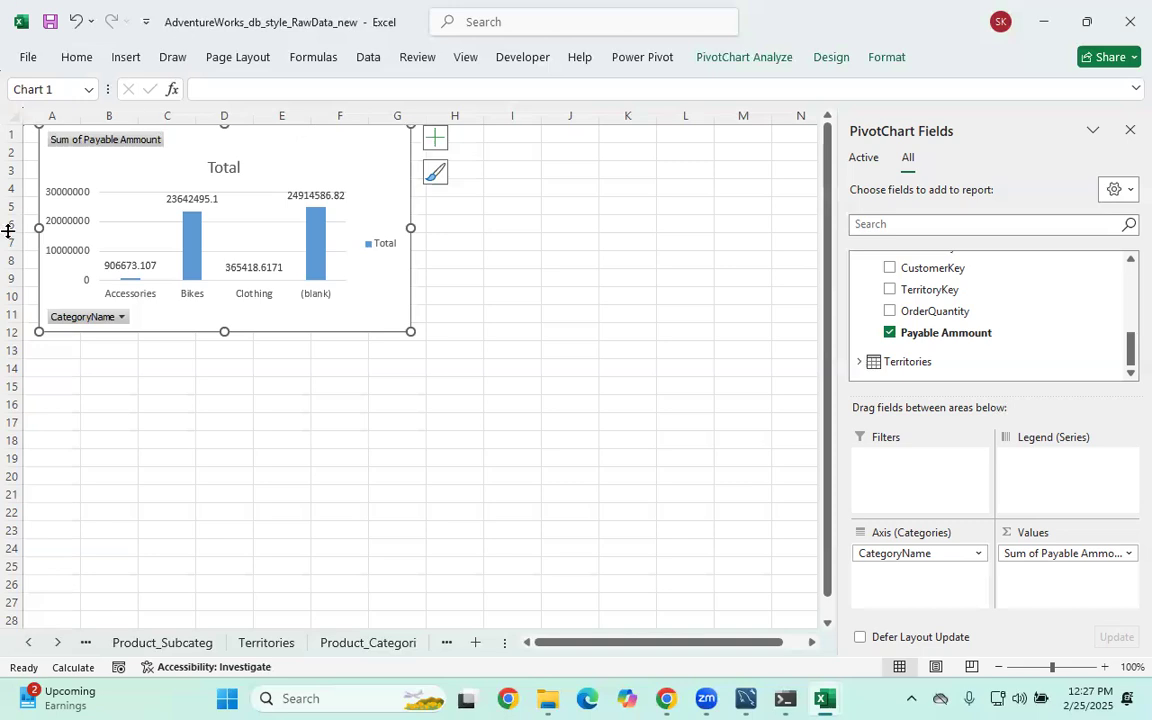
Sketch a line chart beside the PivotChart, with two axes, two rising trend lines and tick marks on the horizontal axis
drag(500, 393, 973, 387)
drag(560, 146, 566, 425)
drag(603, 368, 905, 188)
mouse_move(605, 328)
mouse_down()
mouse_move(830, 312)
mouse_move(965, 250)
mouse_up()
mouse_move(676, 370)
mouse_down()
mouse_move(676, 407)
mouse_move(760, 401)
mouse_up()
drag(798, 382, 798, 408)
drag(864, 392, 864, 403)
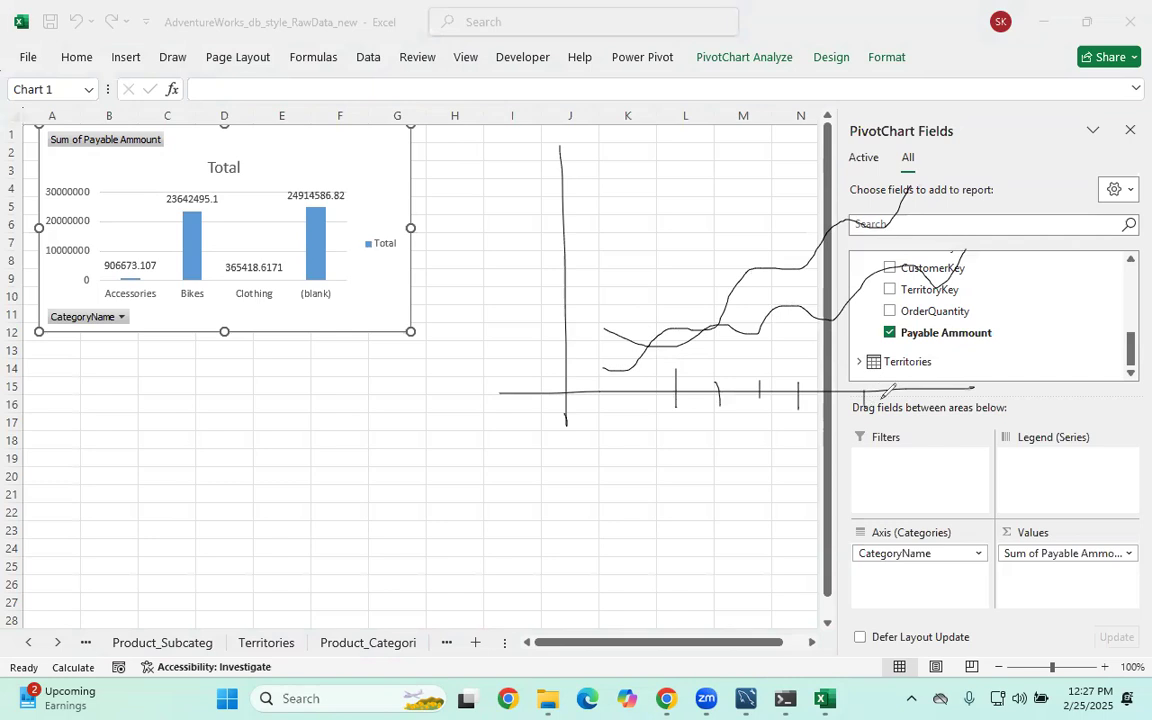
Handwrite "date" with arrows to a bracketed y, m and d below the sketched line chart, and clear all annotations
mouse_move(398, 460)
mouse_down()
mouse_move(380, 480)
mouse_move(520, 440)
mouse_move(543, 465)
mouse_move(612, 444)
mouse_move(640, 462)
mouse_move(570, 508)
mouse_move(635, 505)
mouse_up()
mouse_move(496, 511)
mouse_down()
mouse_move(570, 543)
mouse_move(652, 554)
mouse_up()
drag(667, 447, 660, 602)
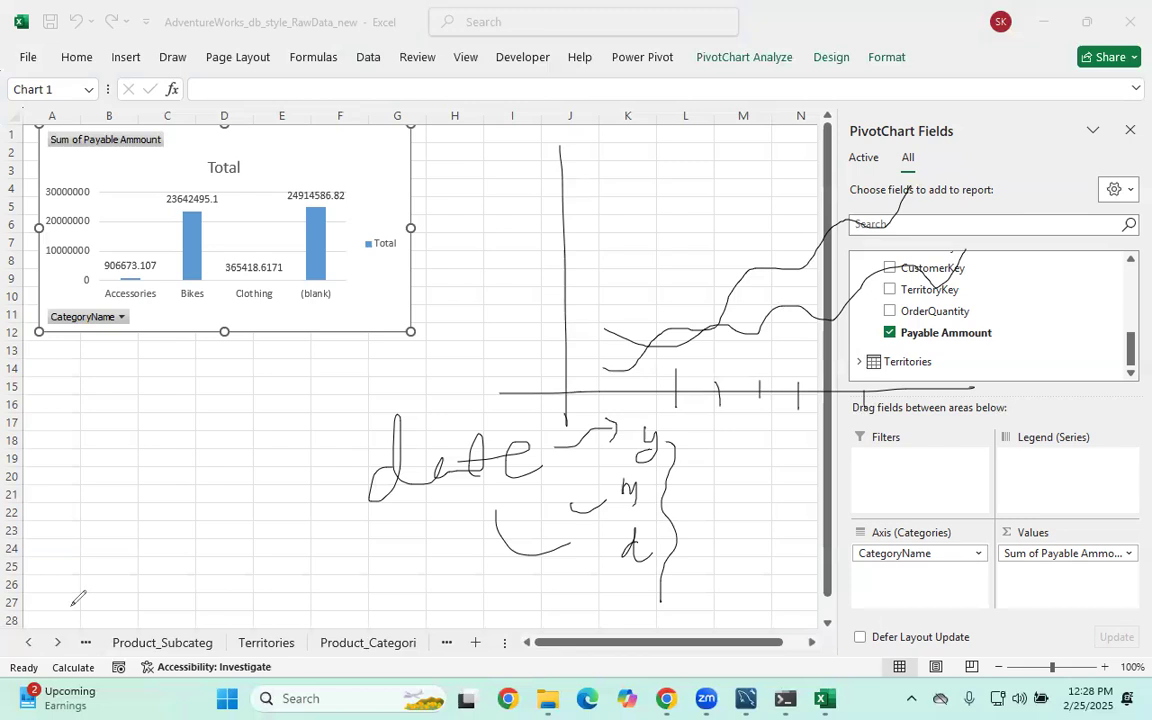
key(e)
Duplicate the category PivotChart and place the copy directly below the original, starting at row 14
click(380, 177)
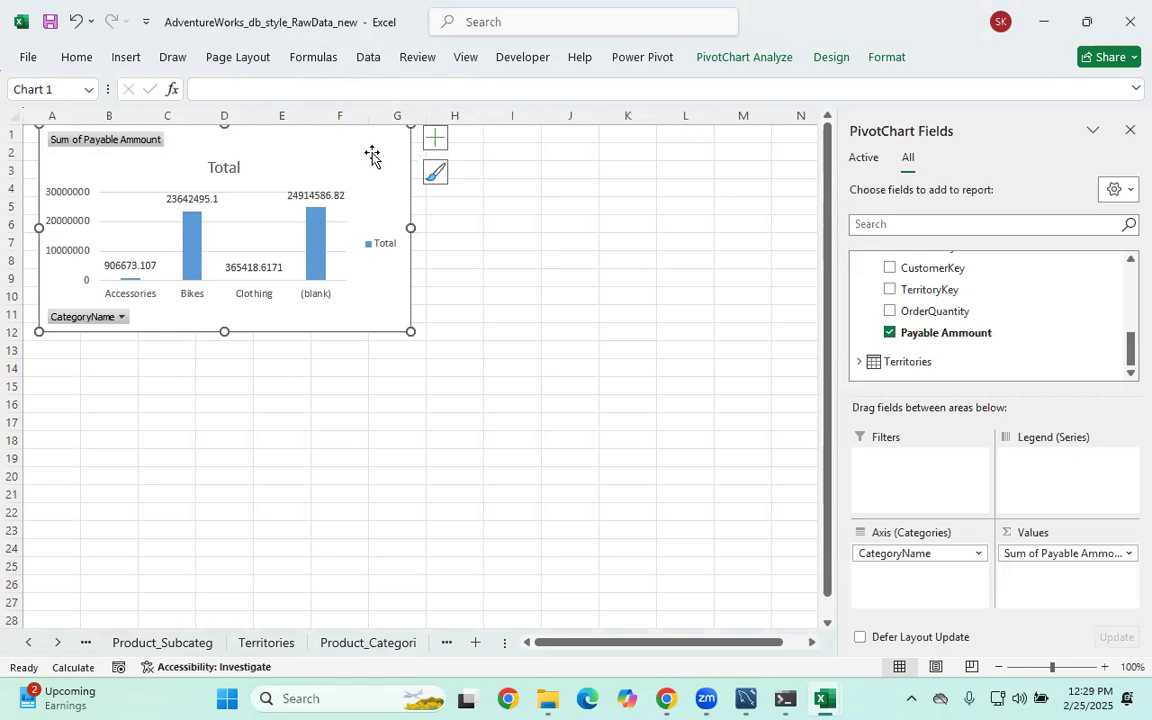
click(110, 388)
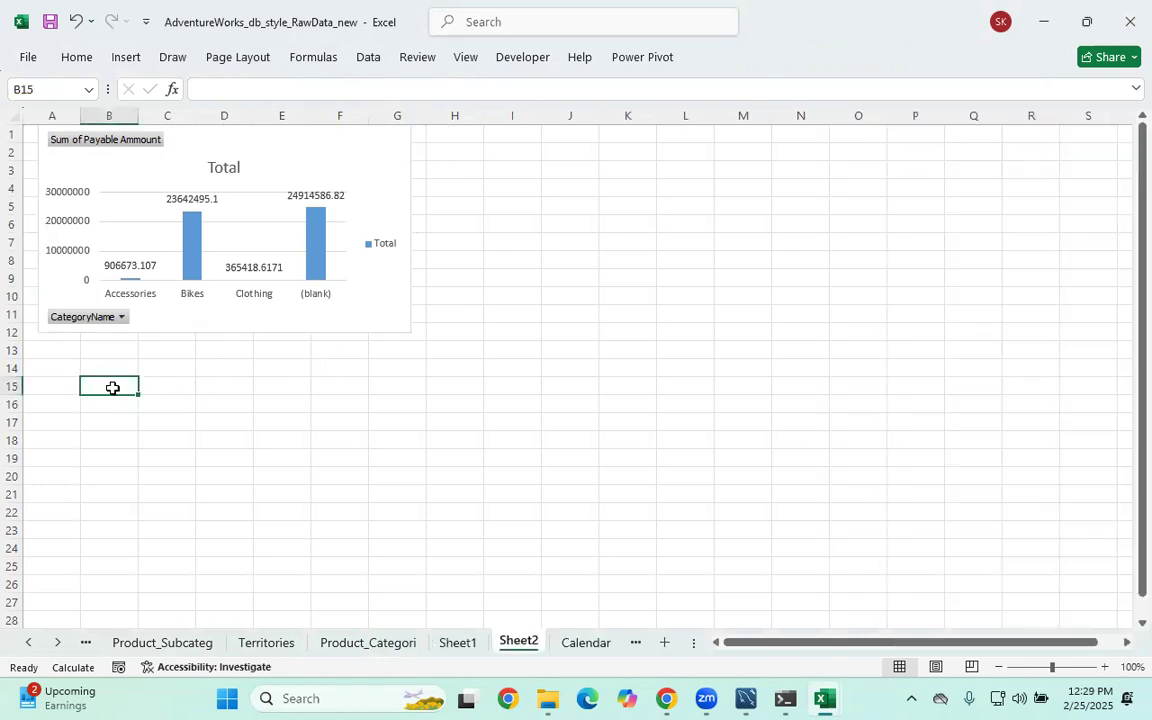
key(ctrl+v)
drag(197, 424, 67, 409)
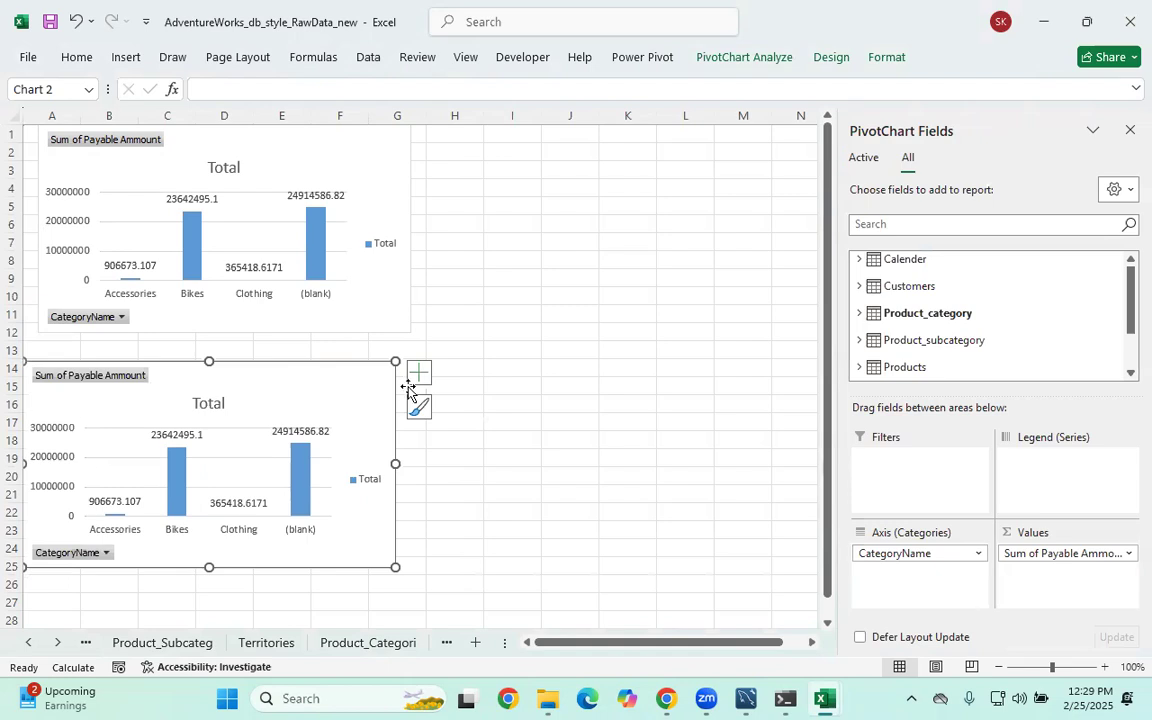
Remove the CategoryName axis field and the Sum of Payable Ammount value from the copied PivotChart
drag(871, 556, 650, 500)
drag(1030, 553, 700, 500)
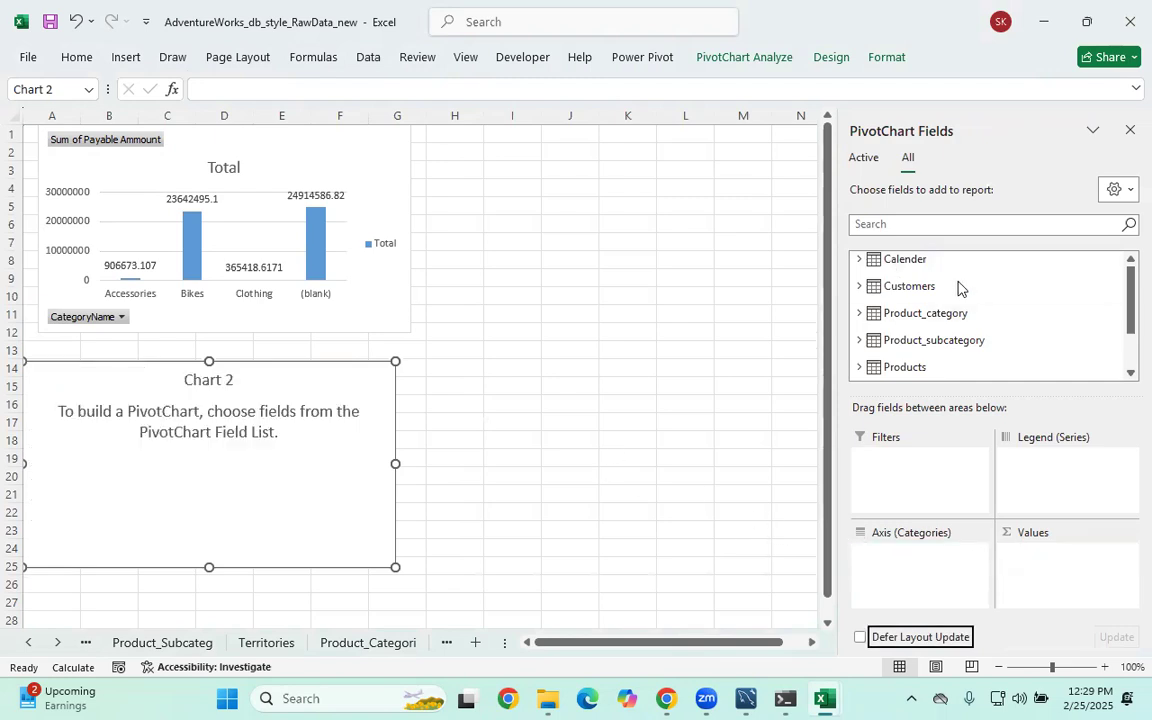
scroll(890, 355, down, 2)
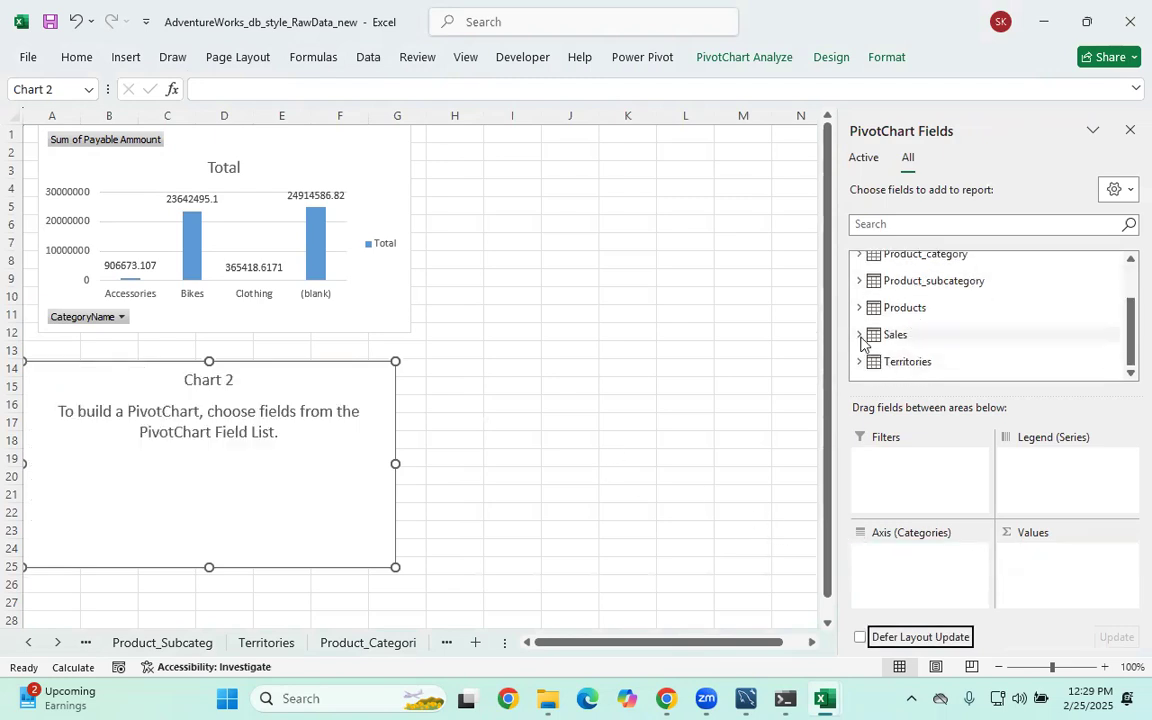
Expand the Sales and Calender tables in the field list to reach their fields
click(859, 334)
drag(926, 280, 919, 345)
scroll(921, 342, down, 3)
scroll(894, 340, up, 5)
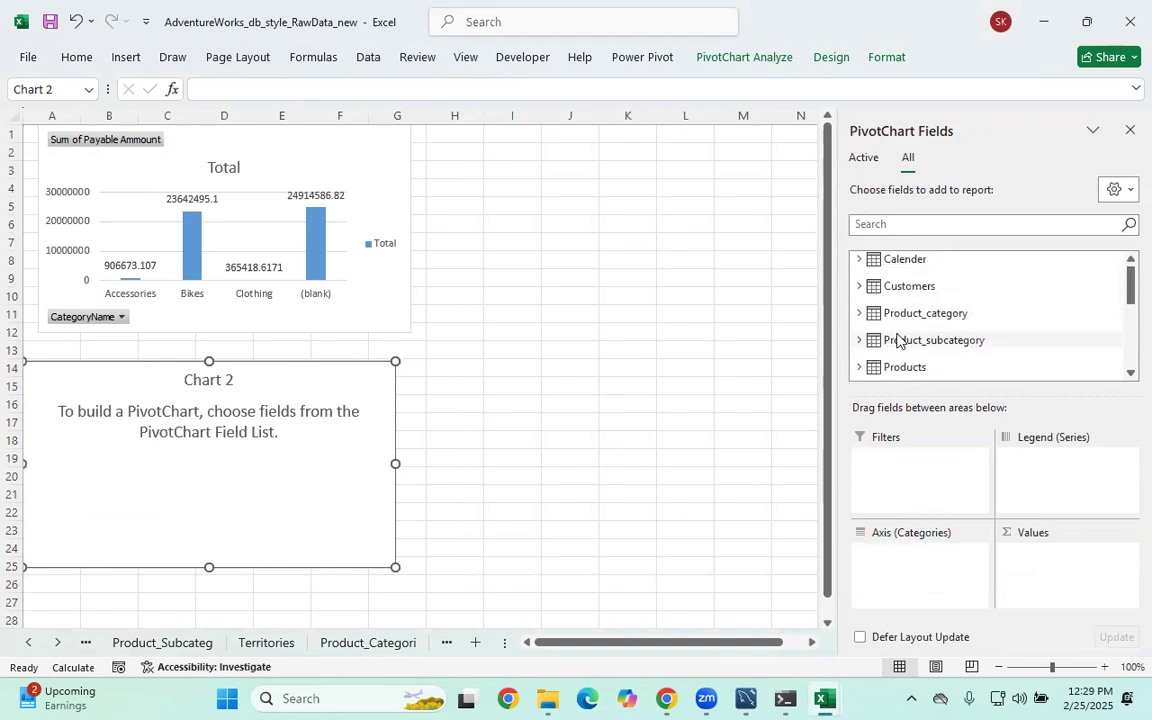
click(859, 259)
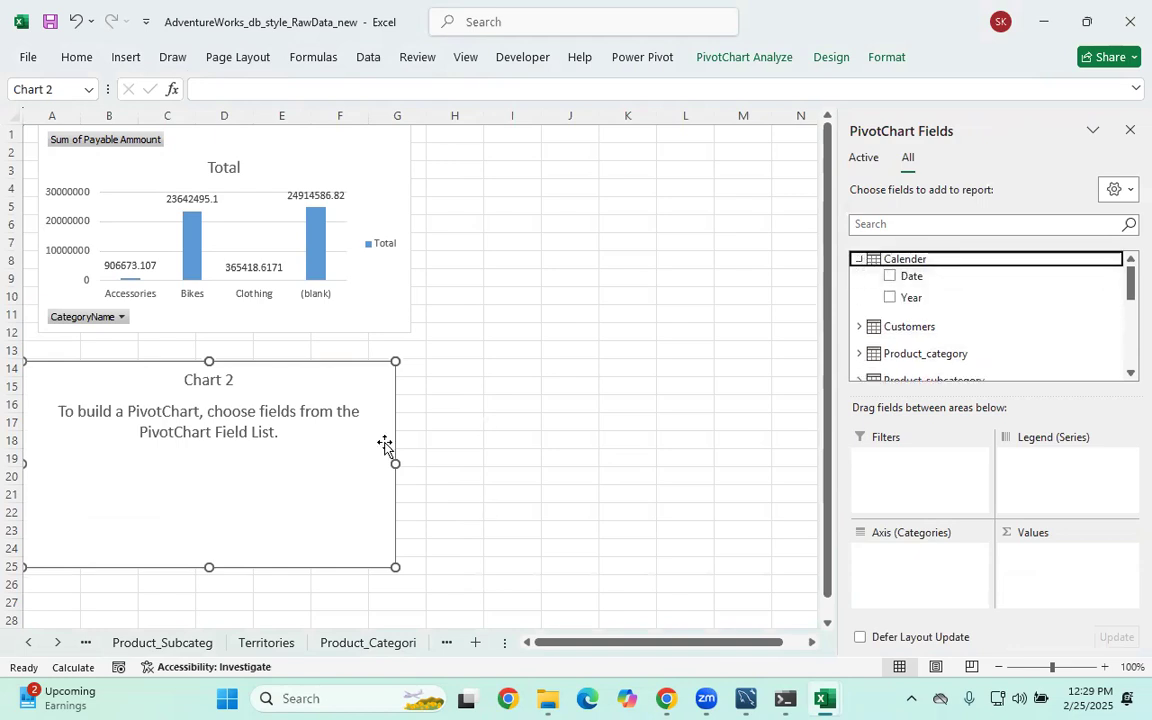
Examine the OrderDate column on the Sales sheet
click(28, 643)
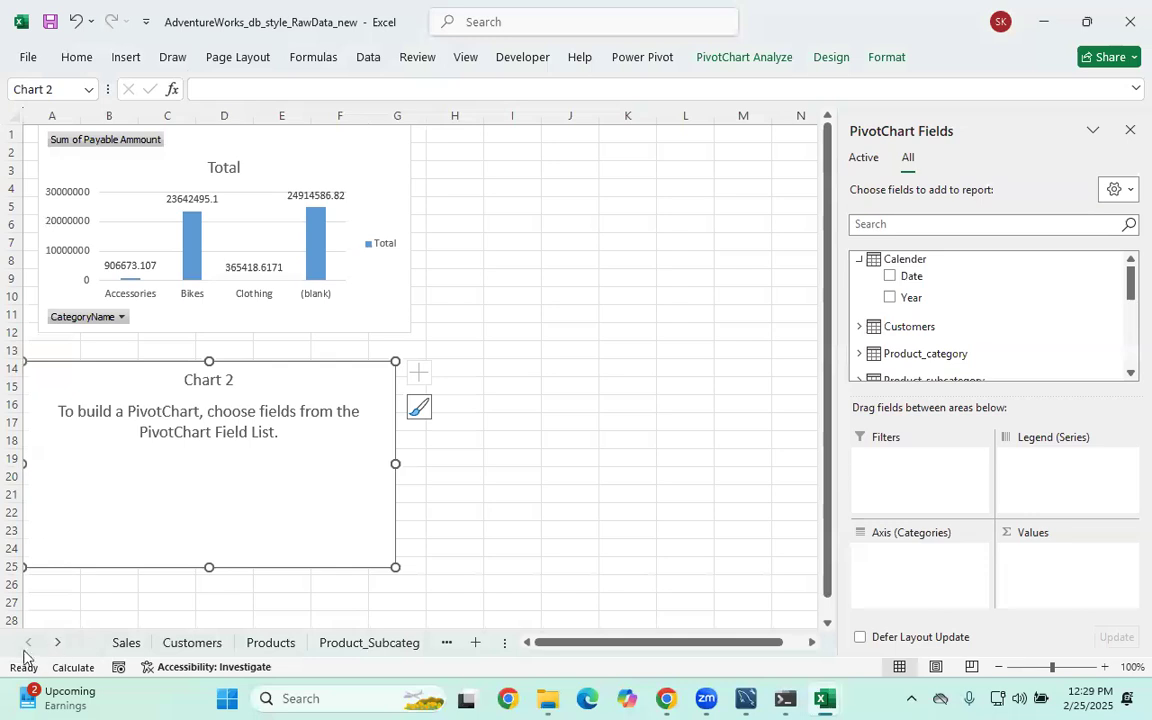
click(118, 643)
drag(75, 177, 60, 458)
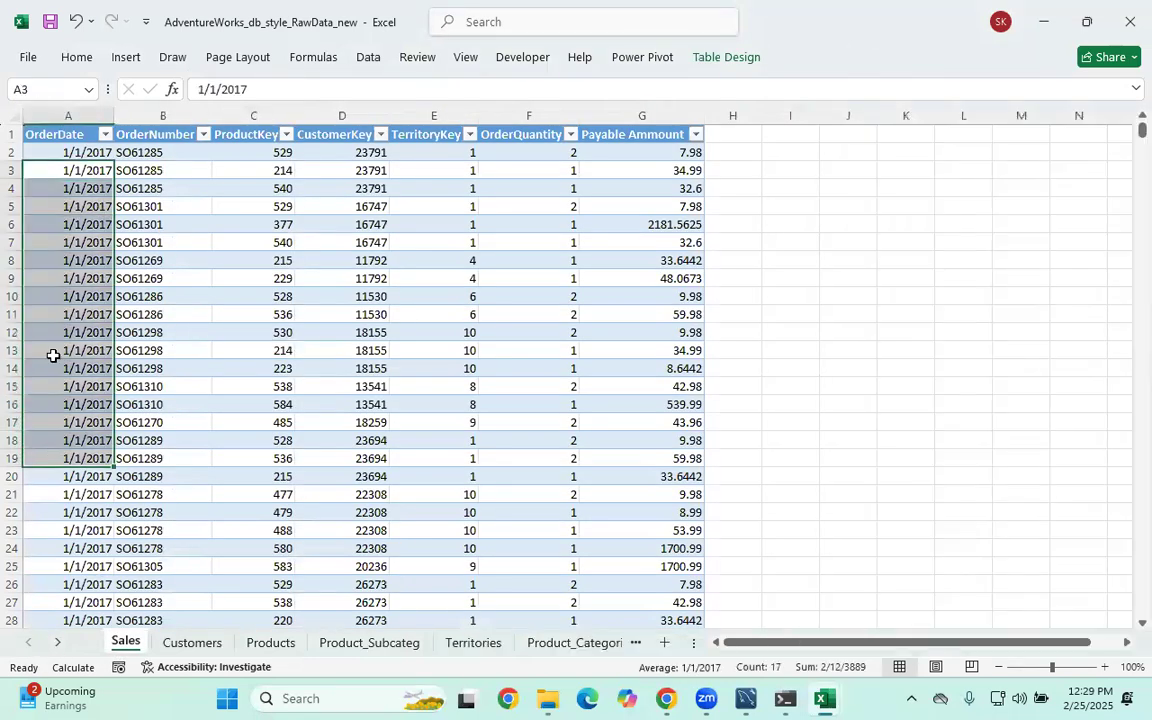
click(48, 276)
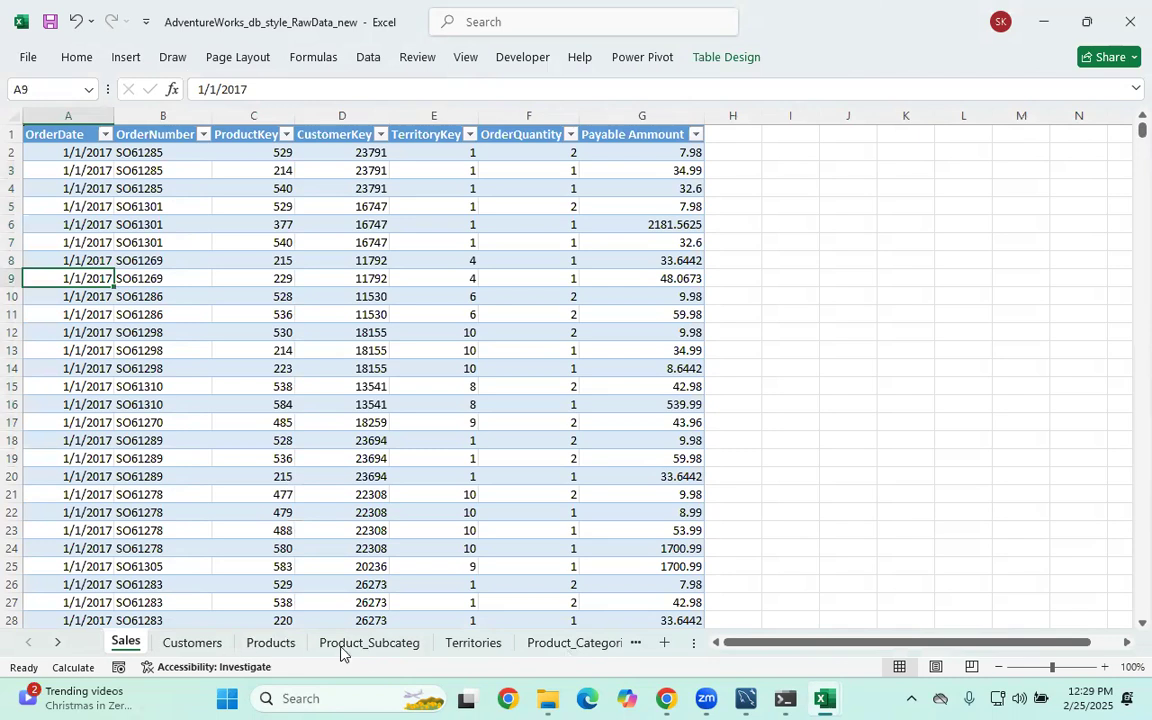
Find the Calendar sheet and examine its Date and Year columns
click(572, 642)
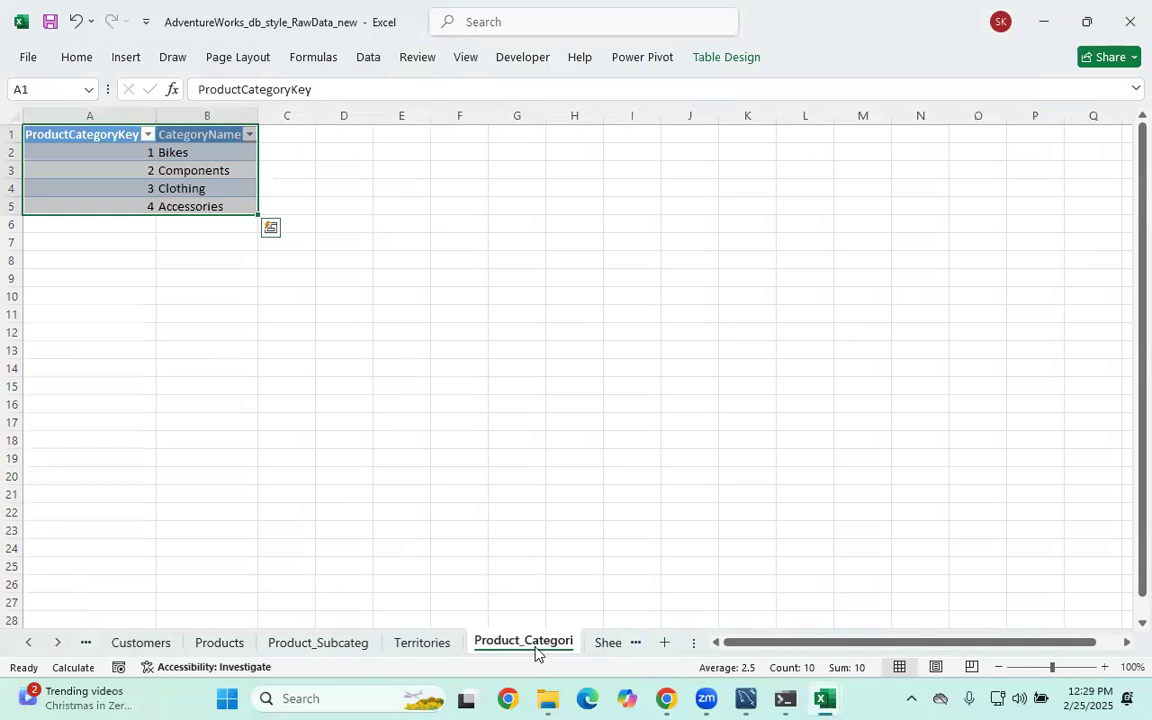
click(604, 645)
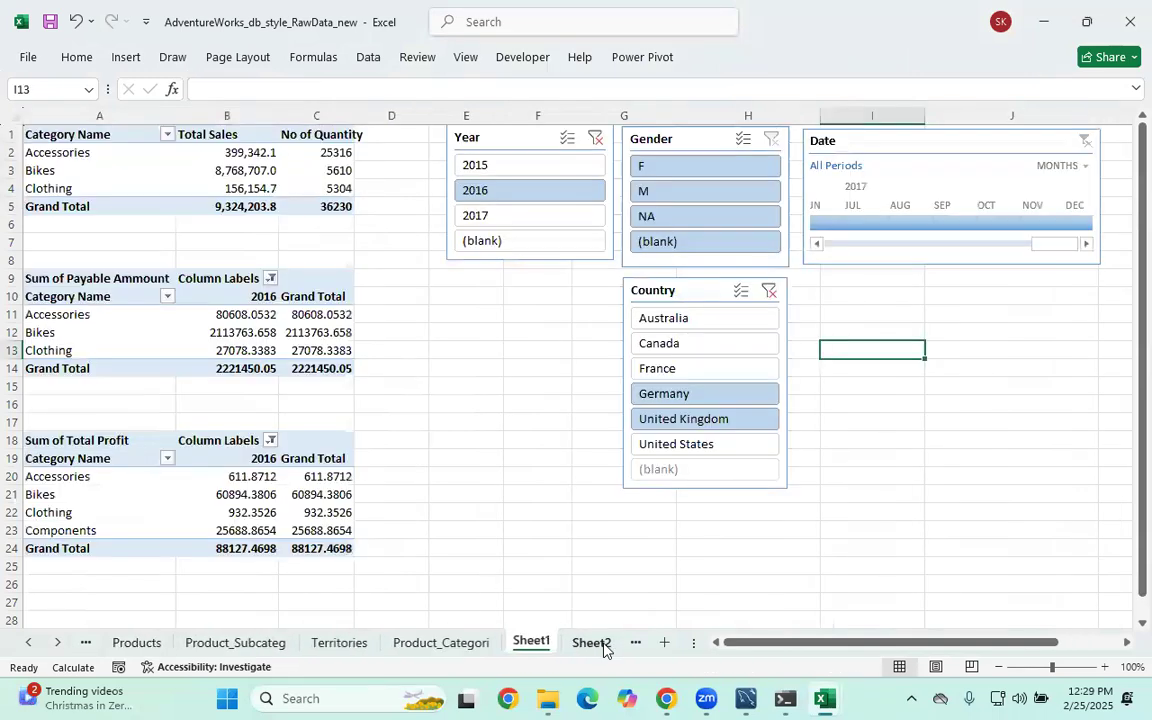
click(604, 648)
click(386, 645)
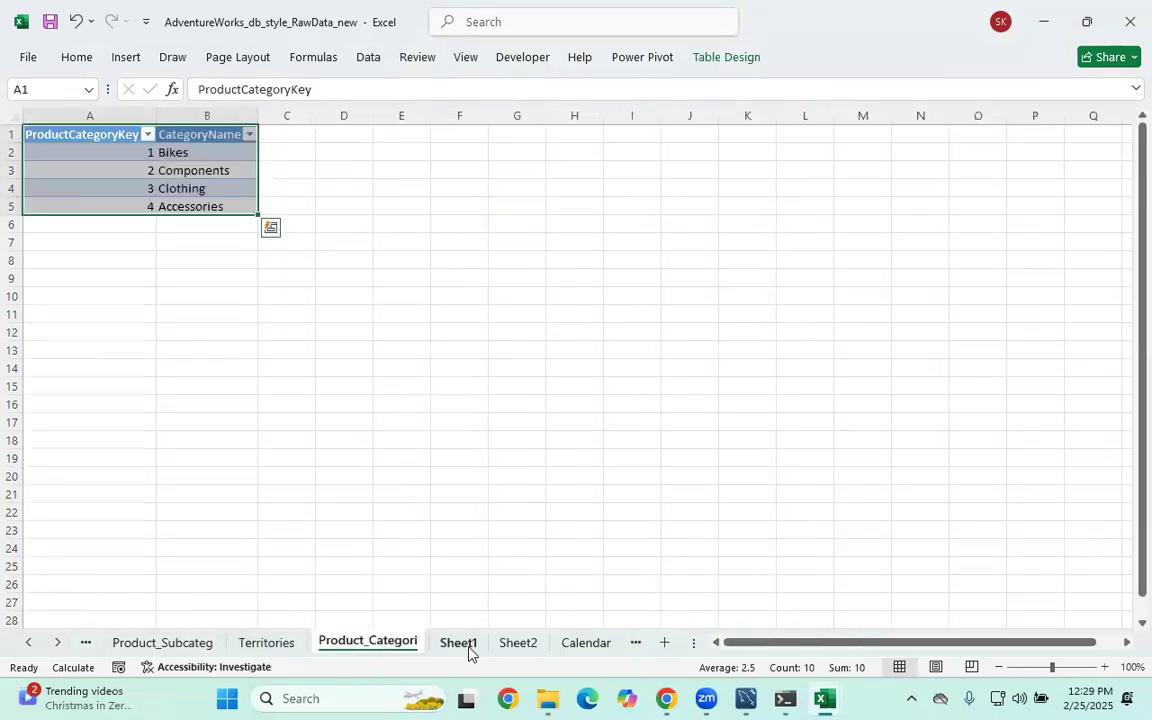
click(592, 645)
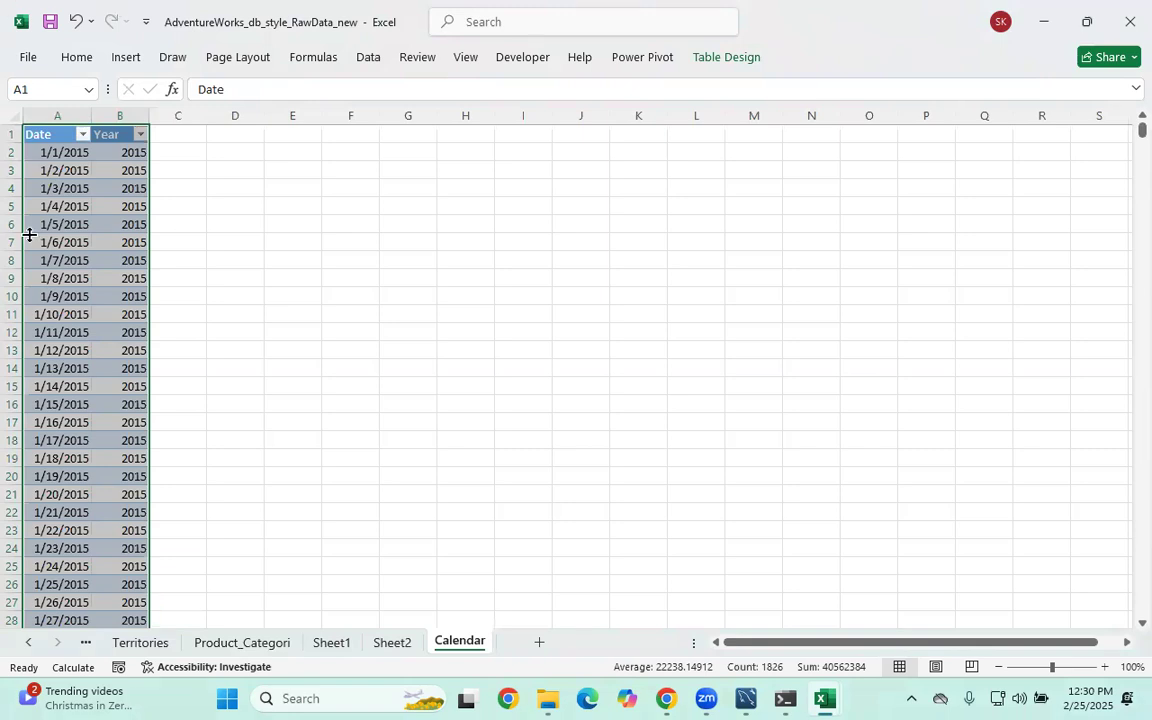
On Sheet2, plot the sum of Payable Ammount from Sales by Calender Date in the empty PivotChart
click(29, 643)
click(29, 643)
click(29, 643)
click(621, 645)
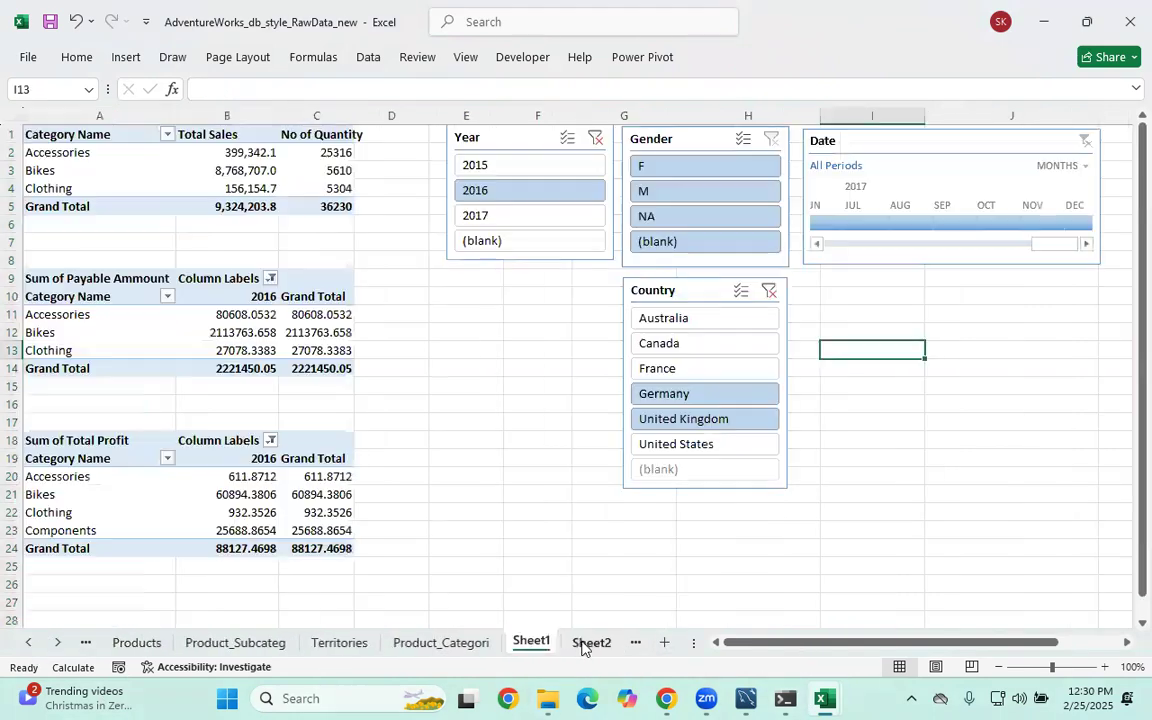
click(585, 645)
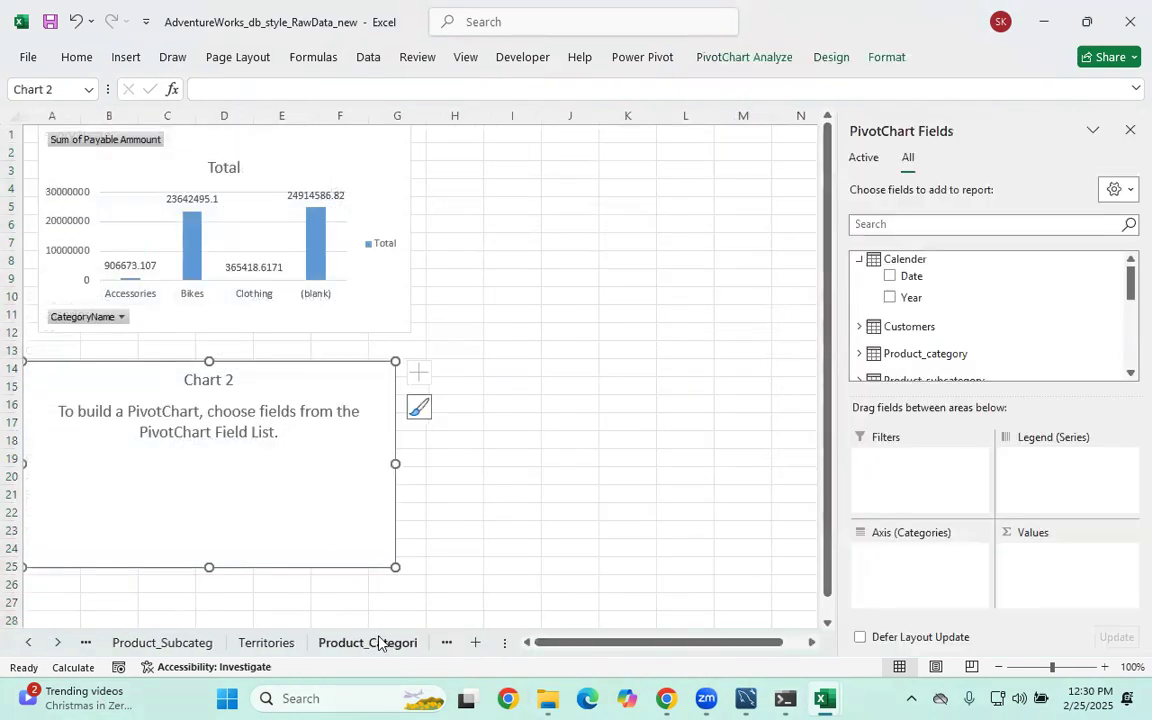
drag(905, 278, 895, 578)
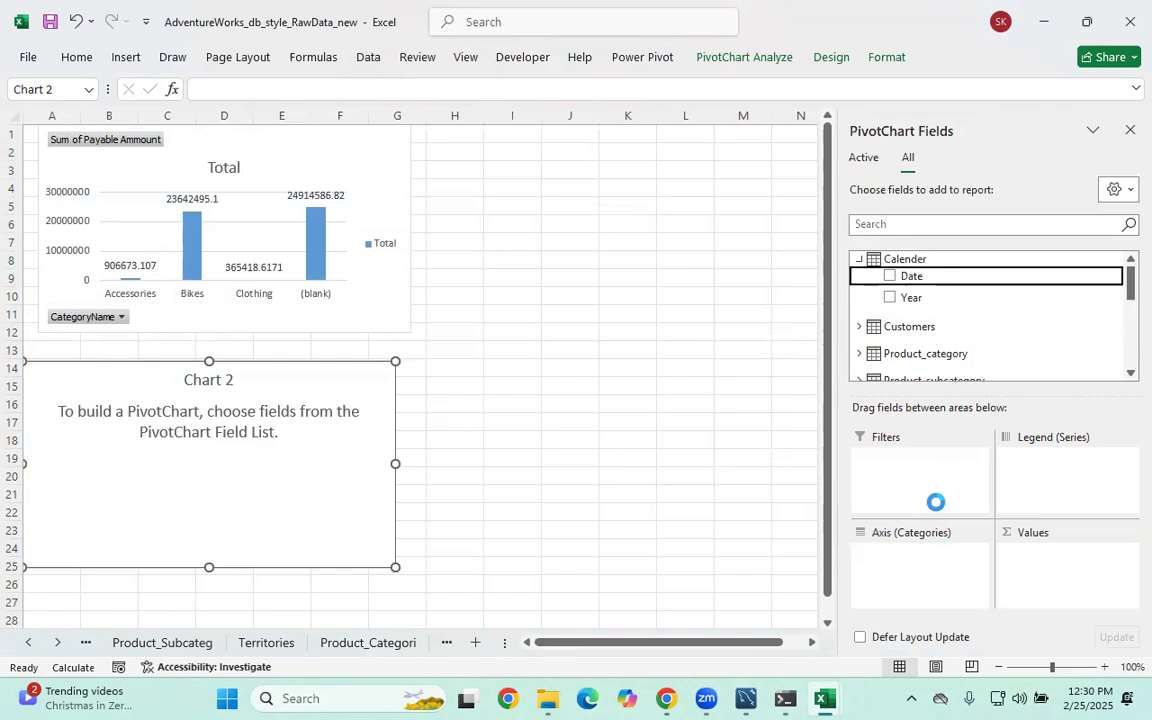
scroll(964, 321, down, 10)
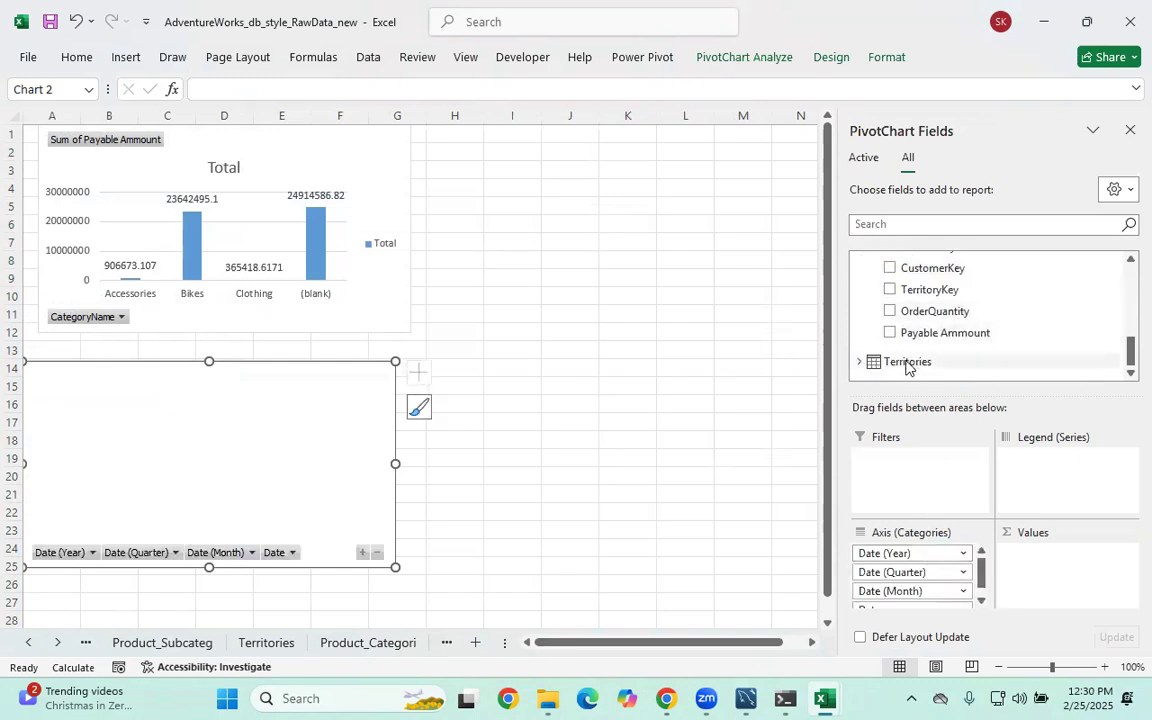
drag(914, 334, 1043, 582)
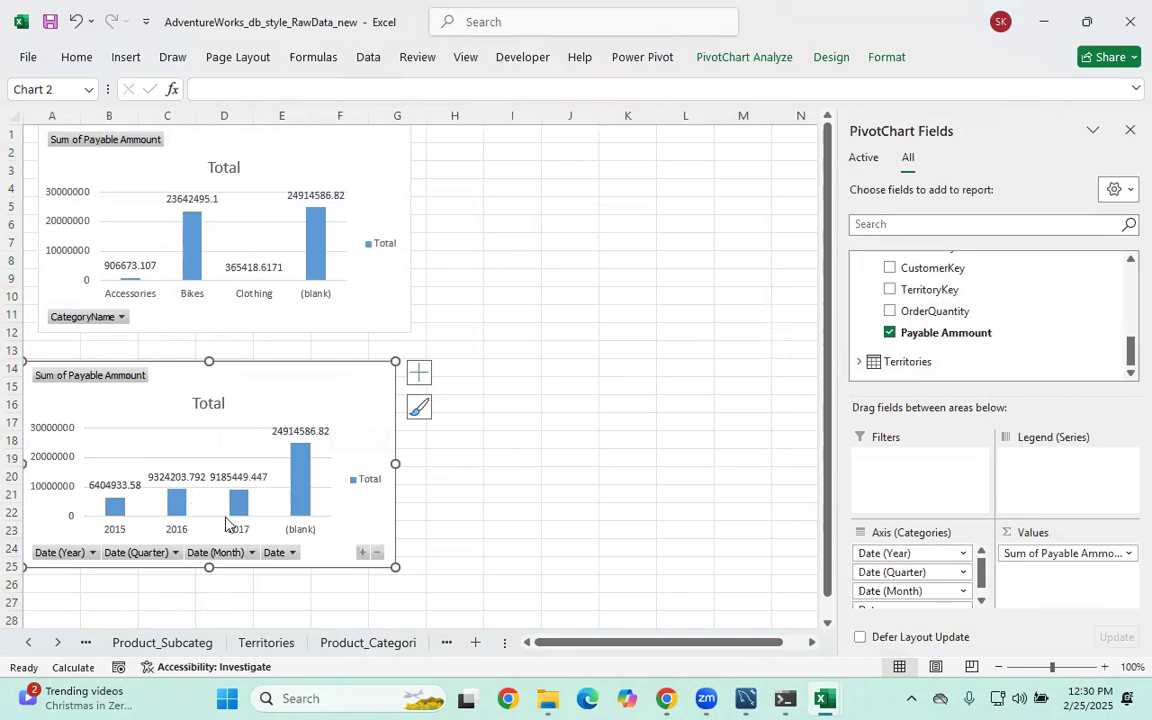
Change the date PivotChart's type from clustered column to a basic Line chart
right_click(368, 381)
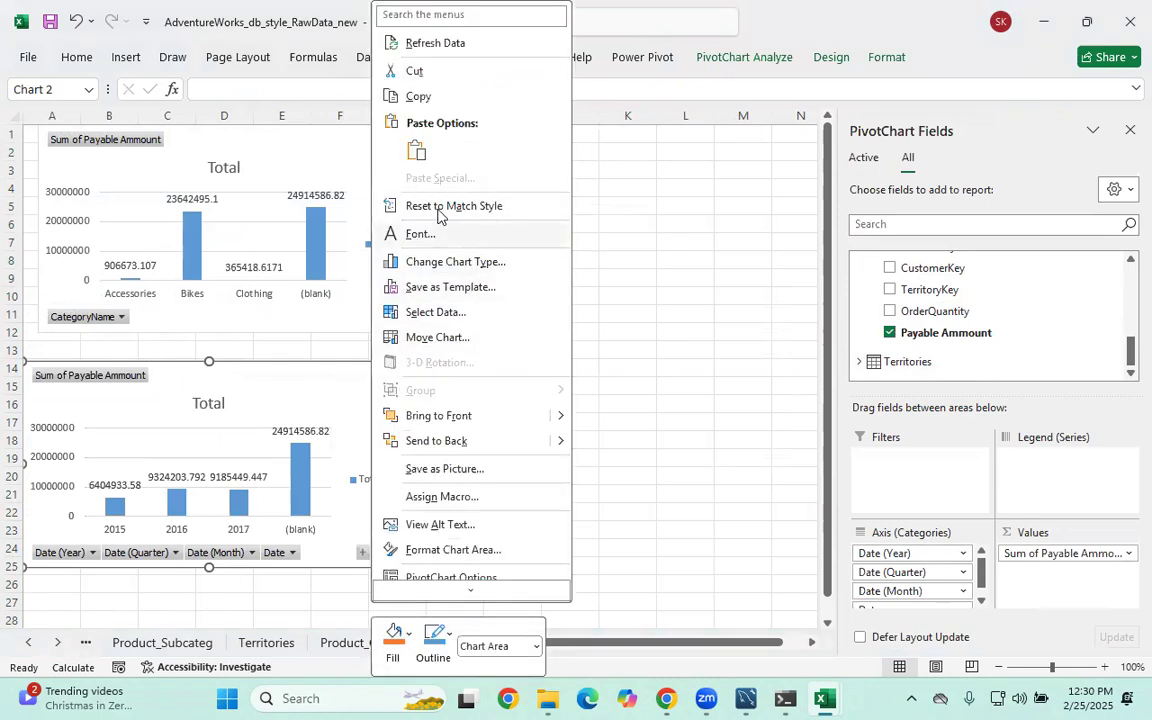
click(433, 262)
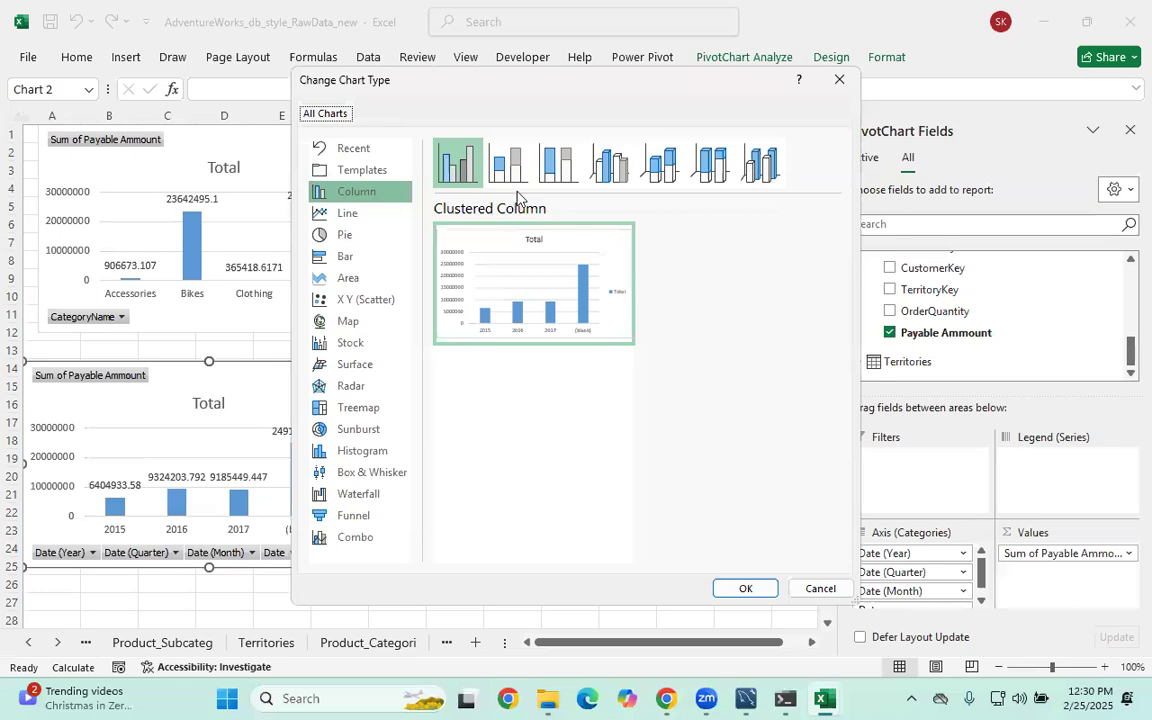
click(366, 215)
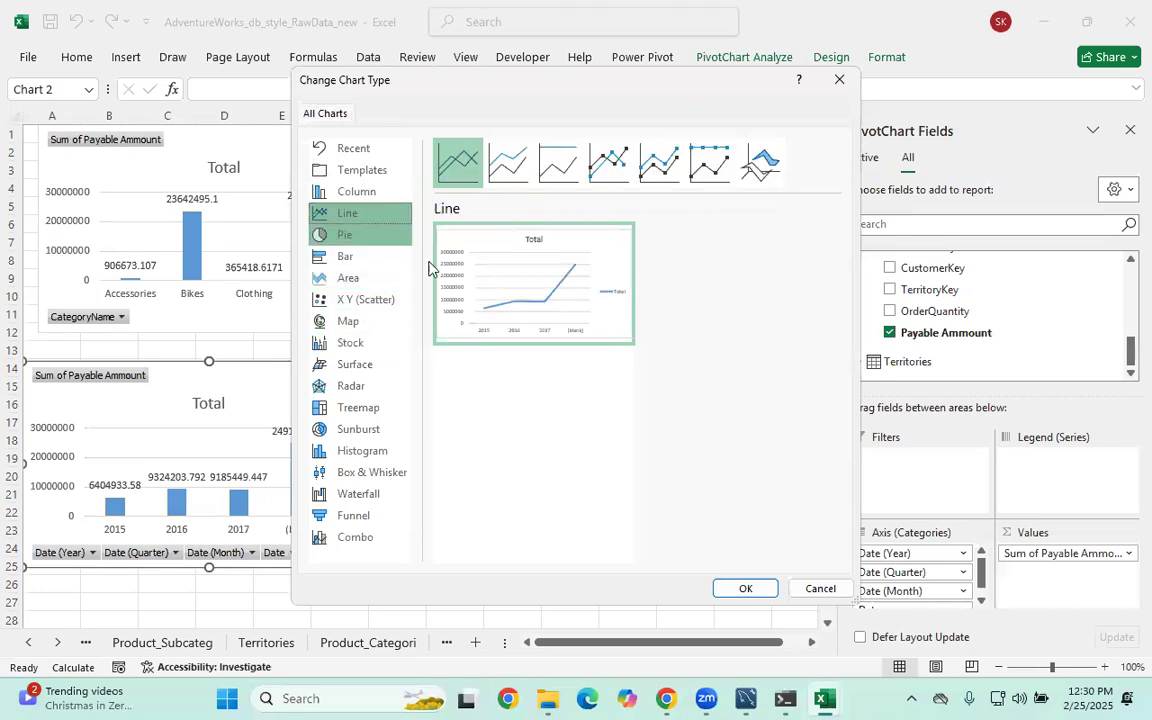
click(747, 589)
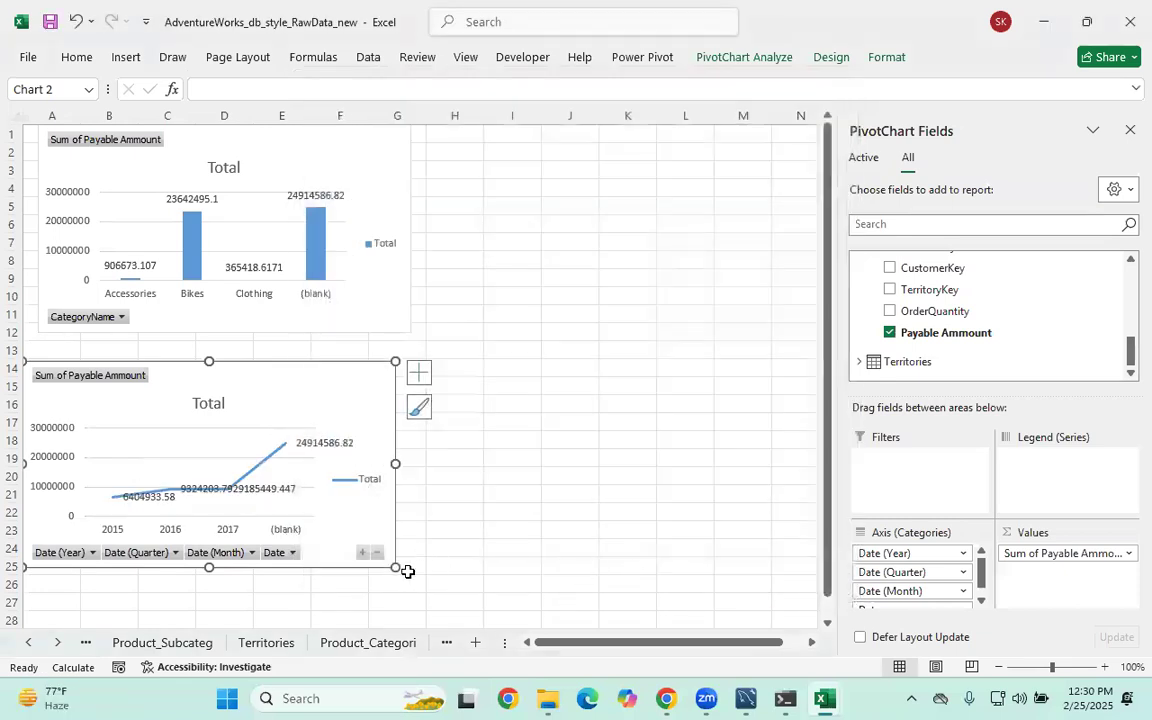
Remove the data labels from the line chart and widen it to about the end of column H
click(421, 374)
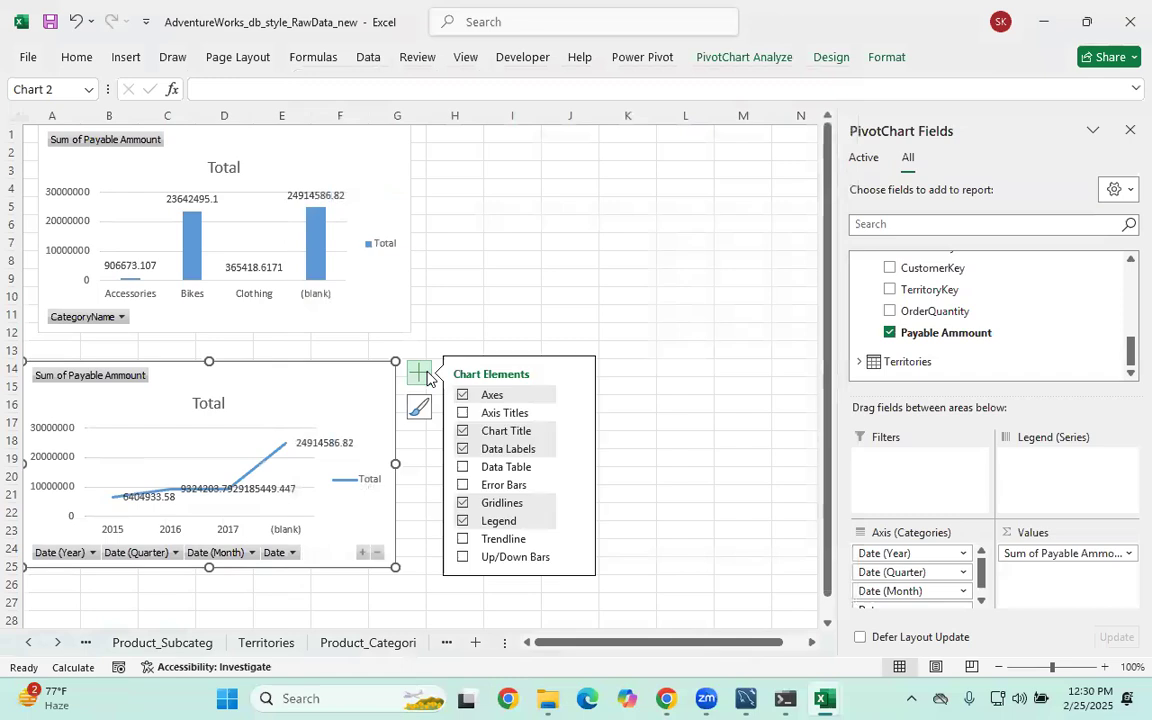
click(472, 452)
click(402, 599)
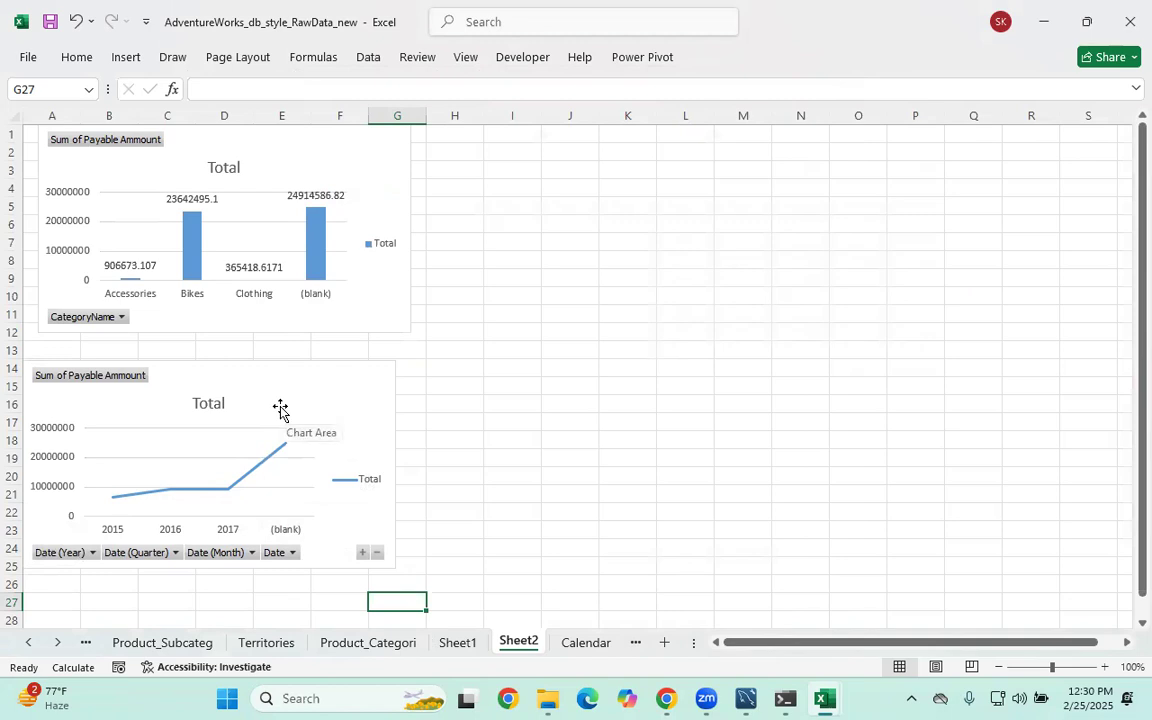
click(388, 427)
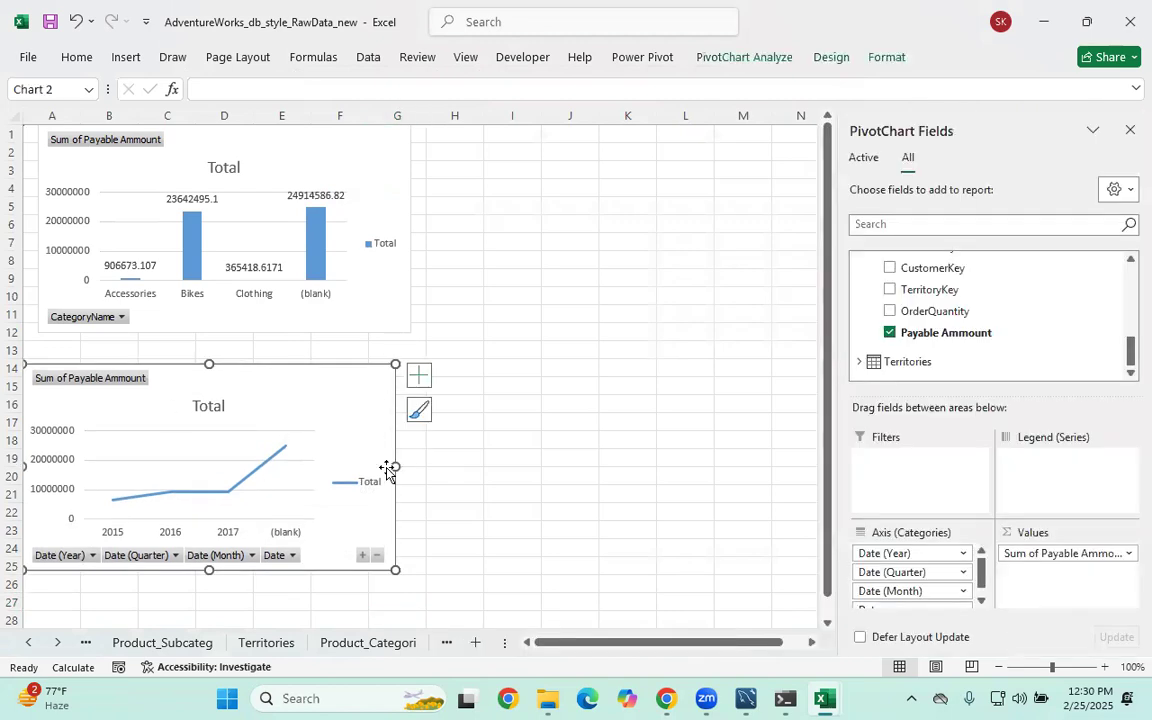
drag(391, 466, 487, 468)
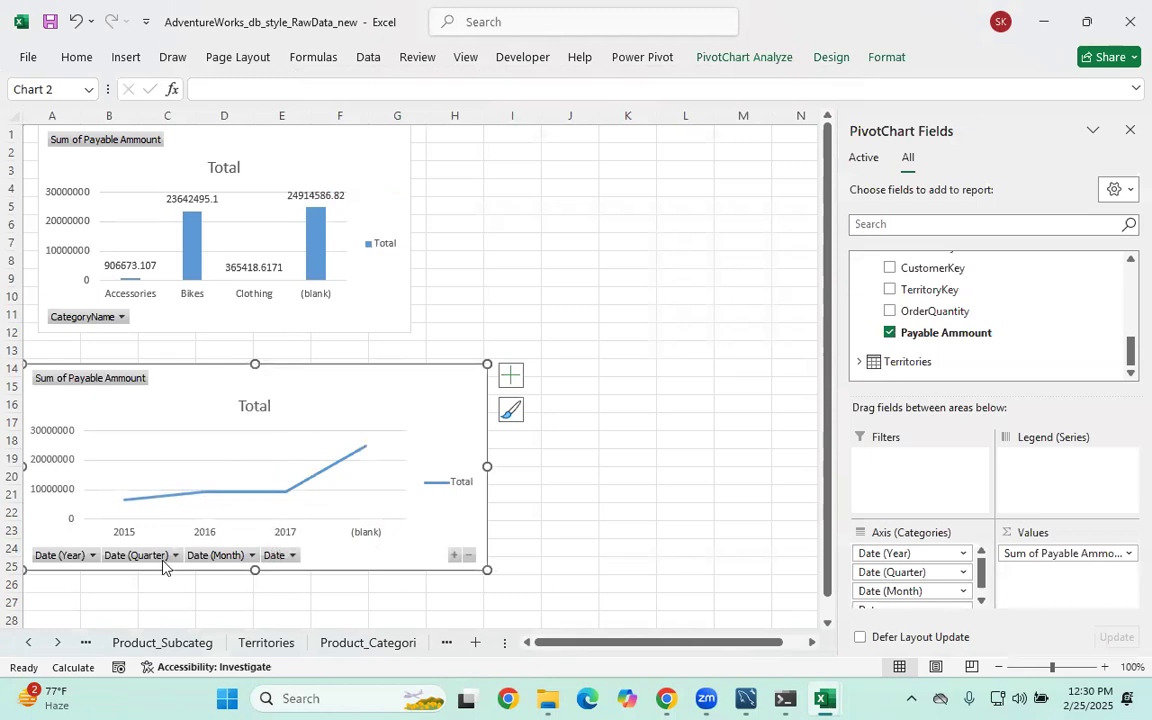
Drill the line chart's date axis down to quarters, months and single dates, and collapse it back to years
click(453, 556)
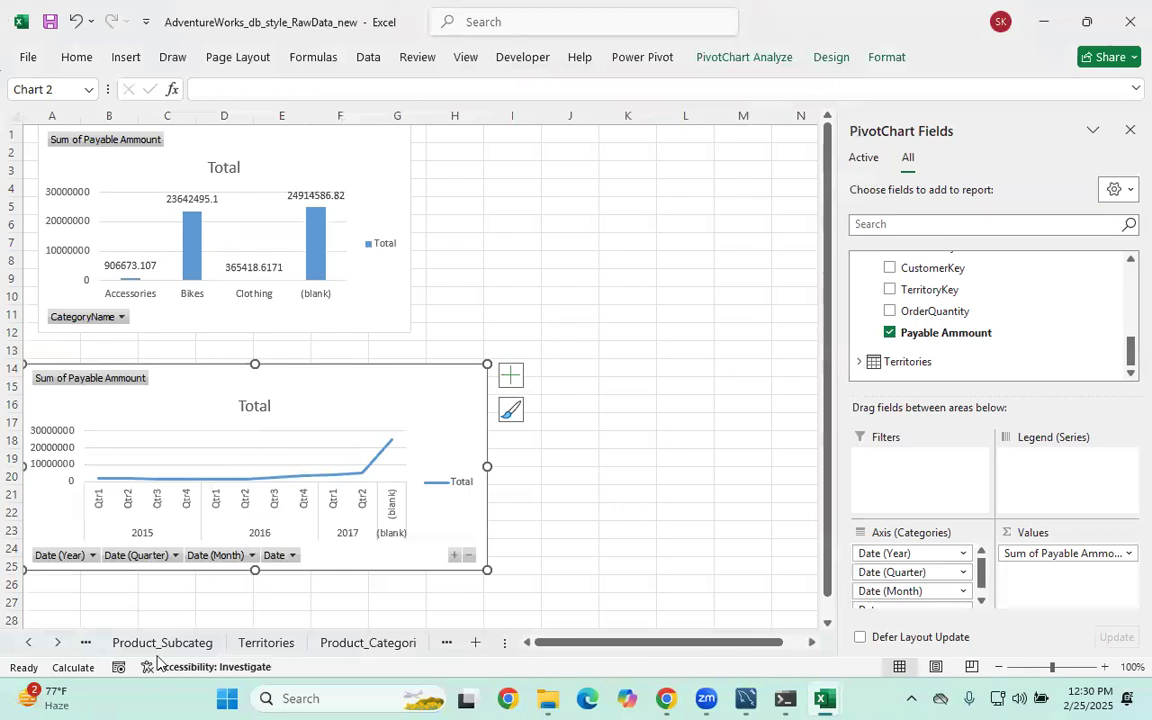
click(454, 557)
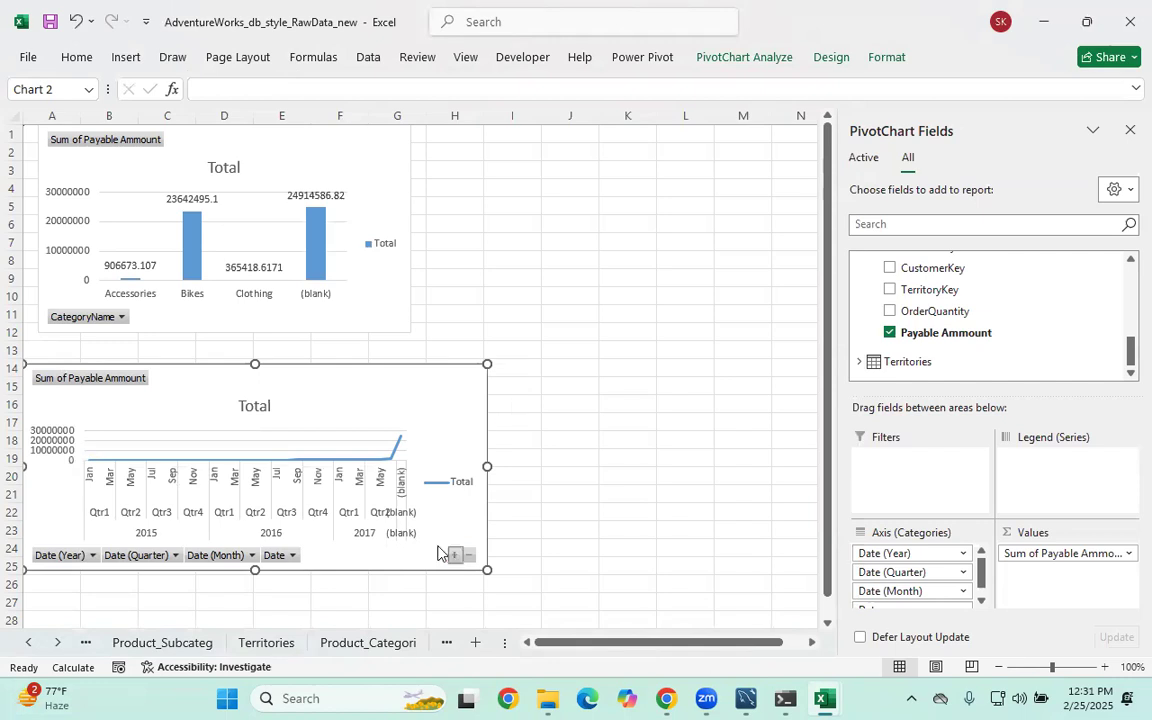
click(454, 557)
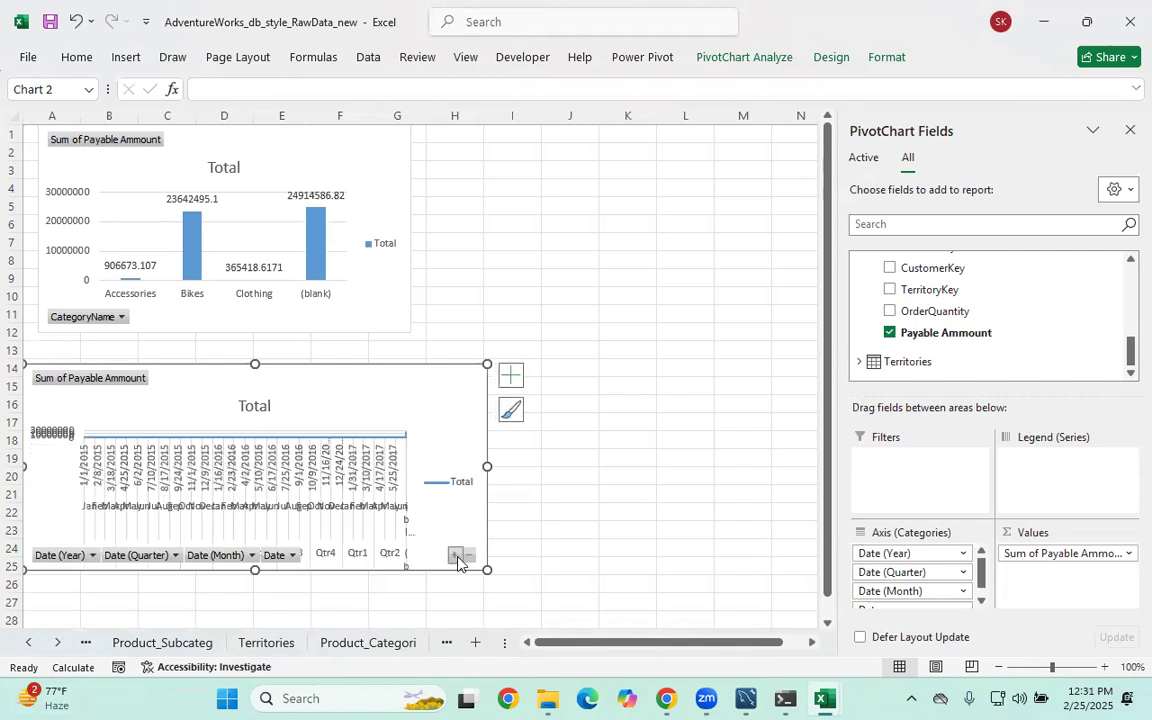
click(469, 557)
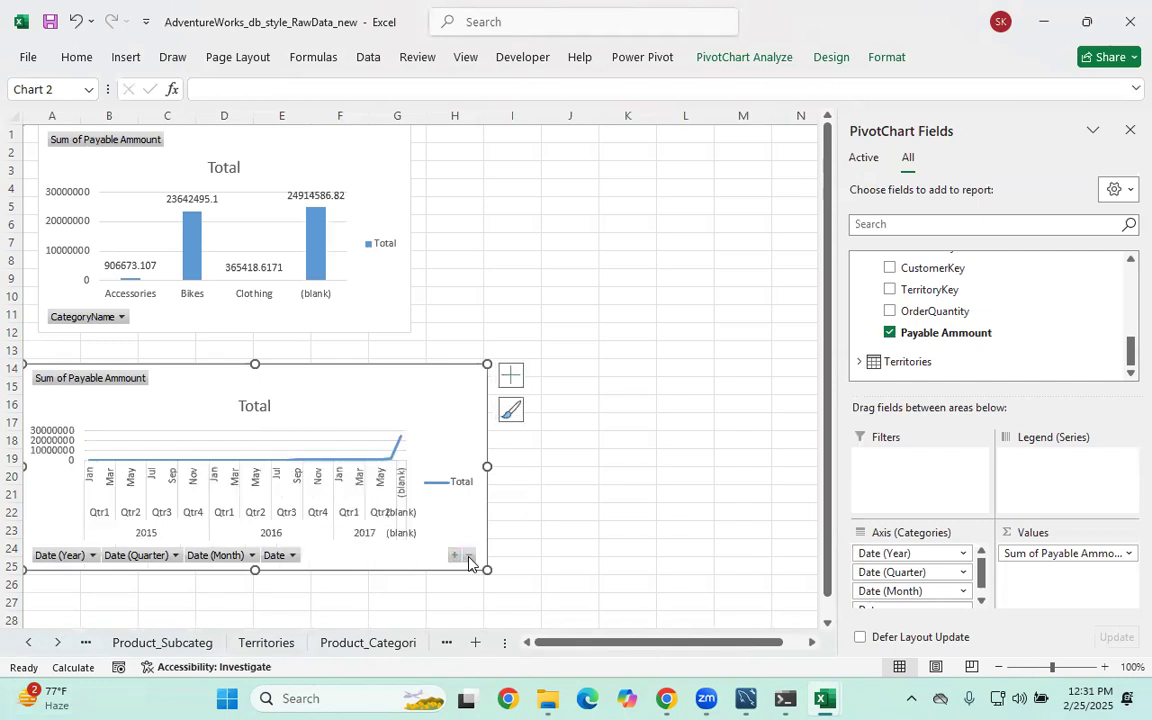
click(469, 557)
click(469, 557)
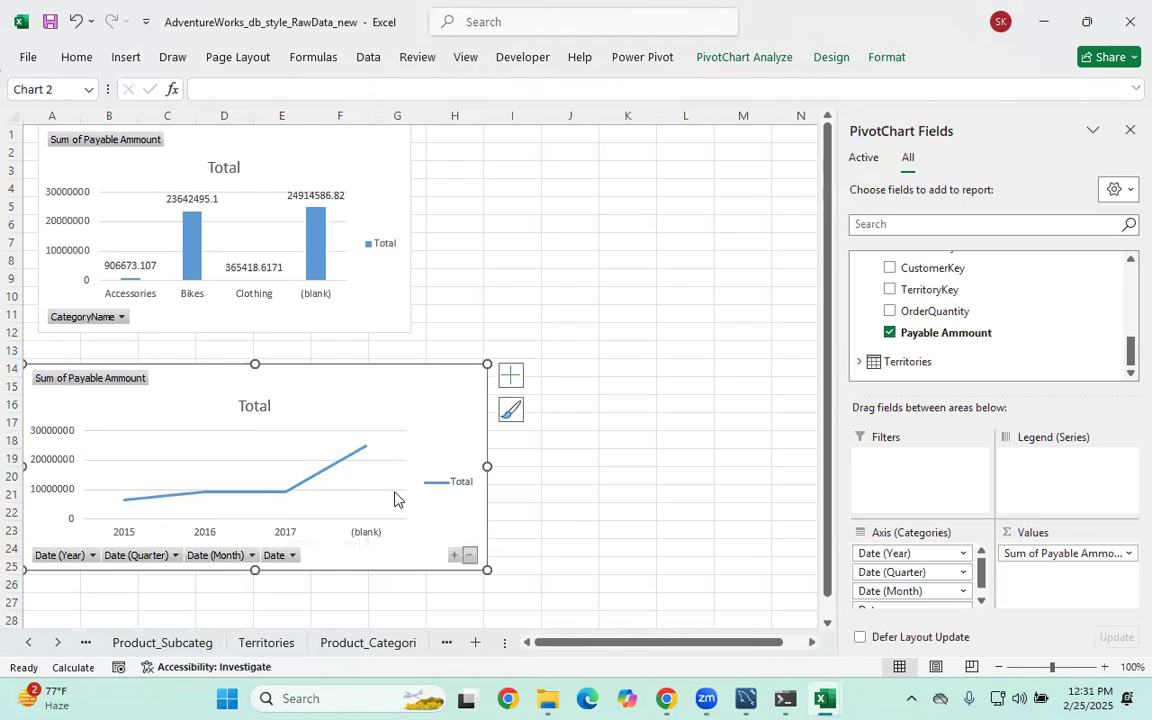
Collapse the Sales table in the field list and add Profit from the Products table as a second value in the line chart
scroll(884, 352, up, 3)
scroll(913, 352, down, 3)
scroll(913, 327, up, 4)
click(862, 359)
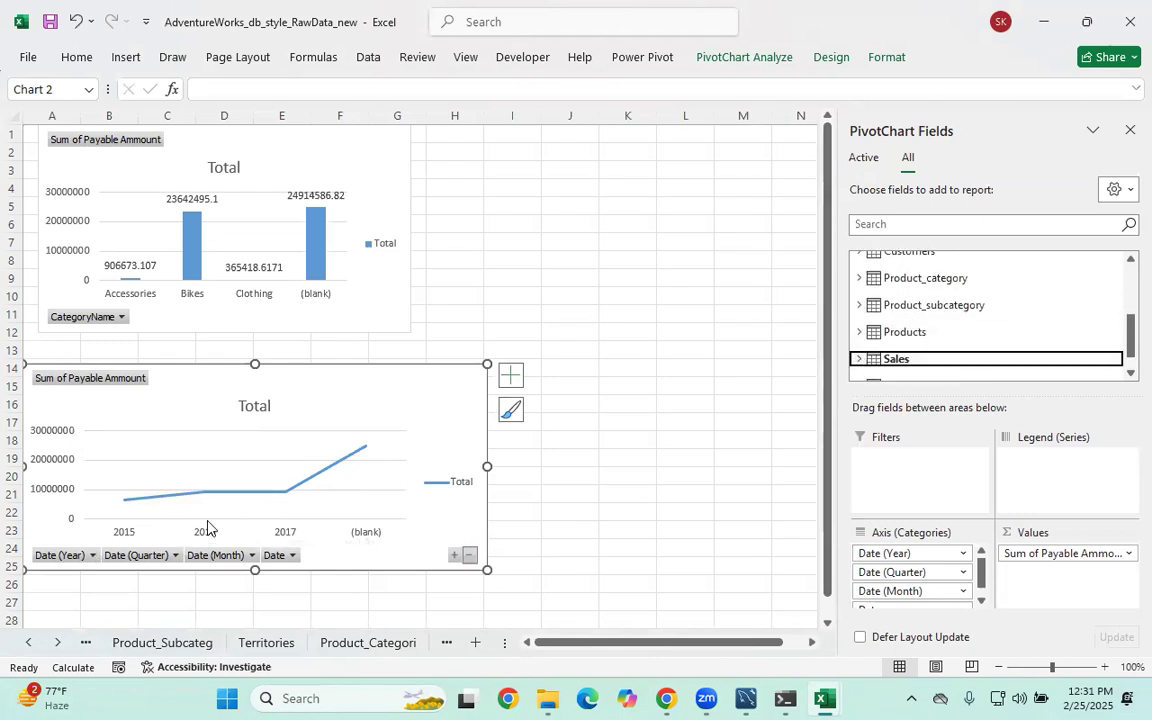
mouse_move(124, 508)
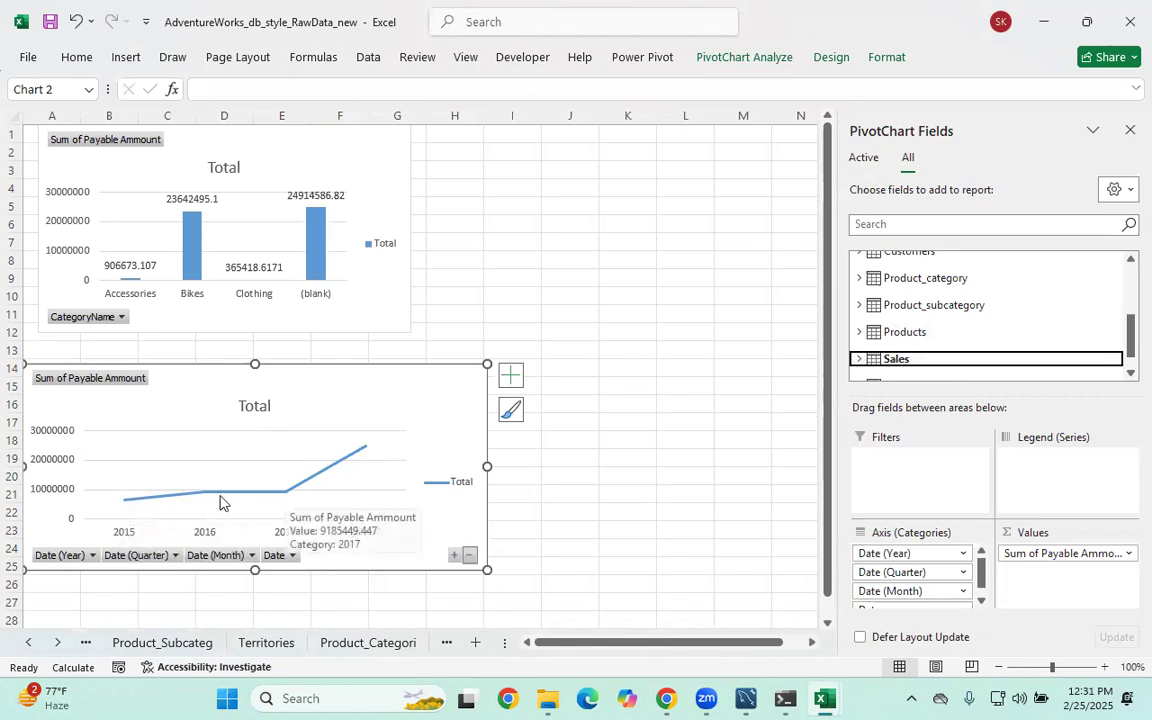
scroll(967, 327, up, 5)
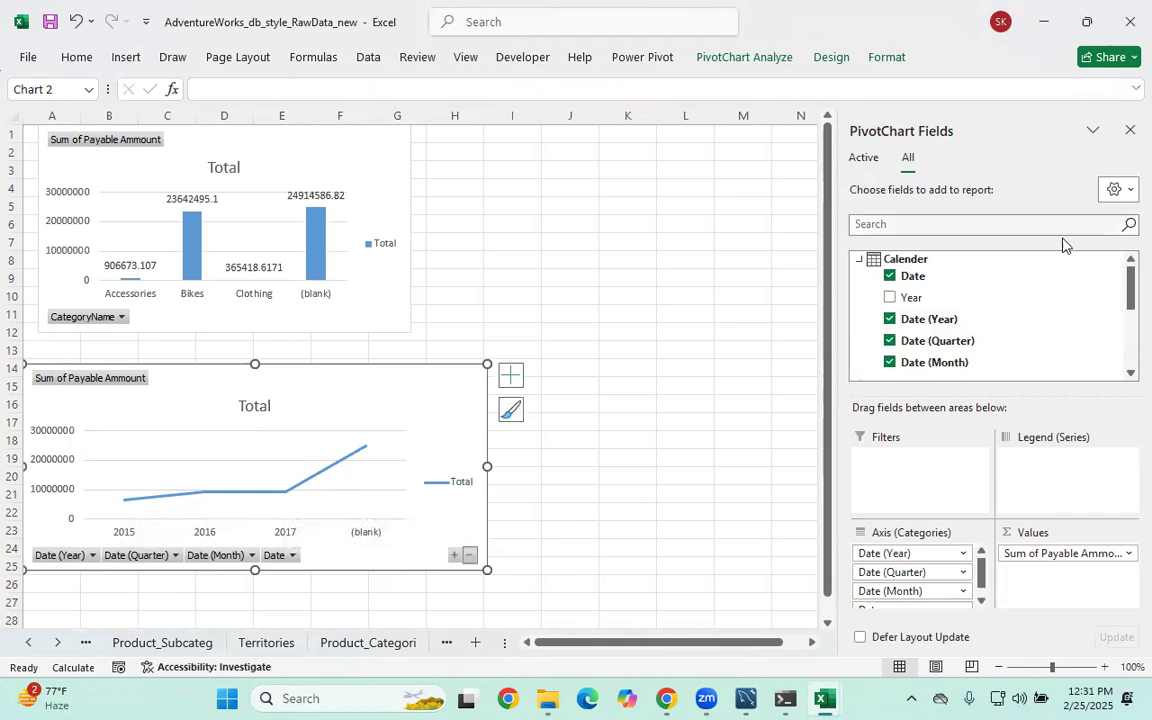
scroll(993, 316, down, 5)
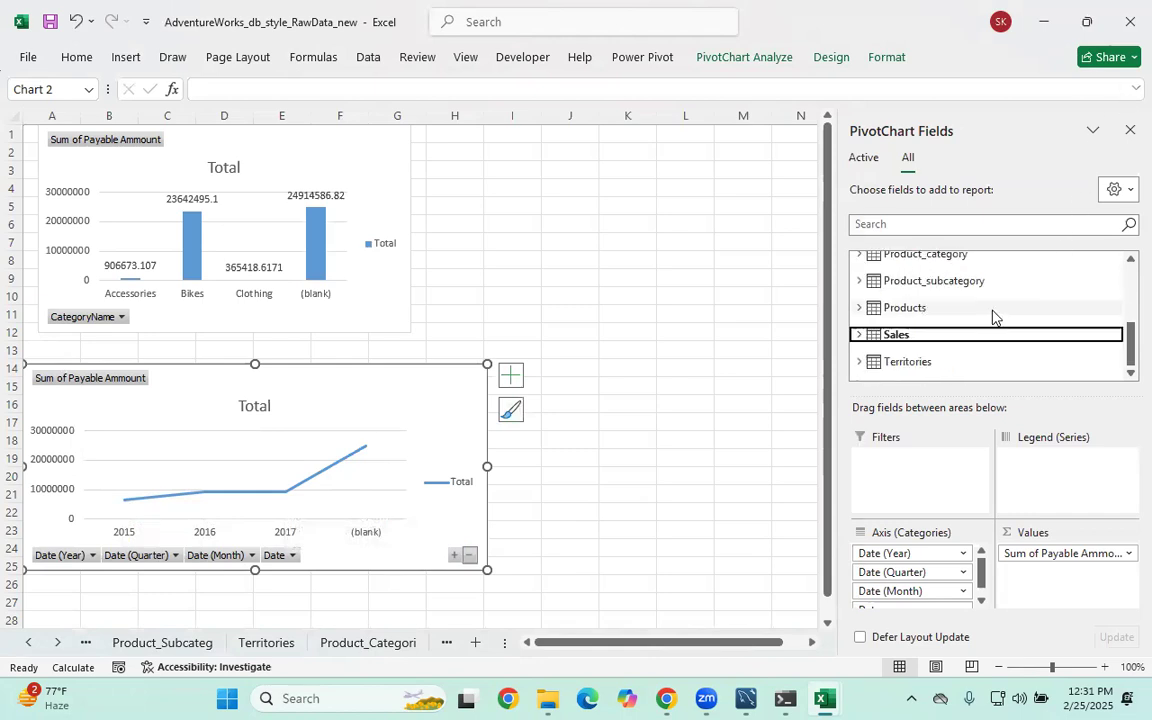
click(857, 308)
scroll(939, 334, down, 1)
scroll(946, 324, down, 1)
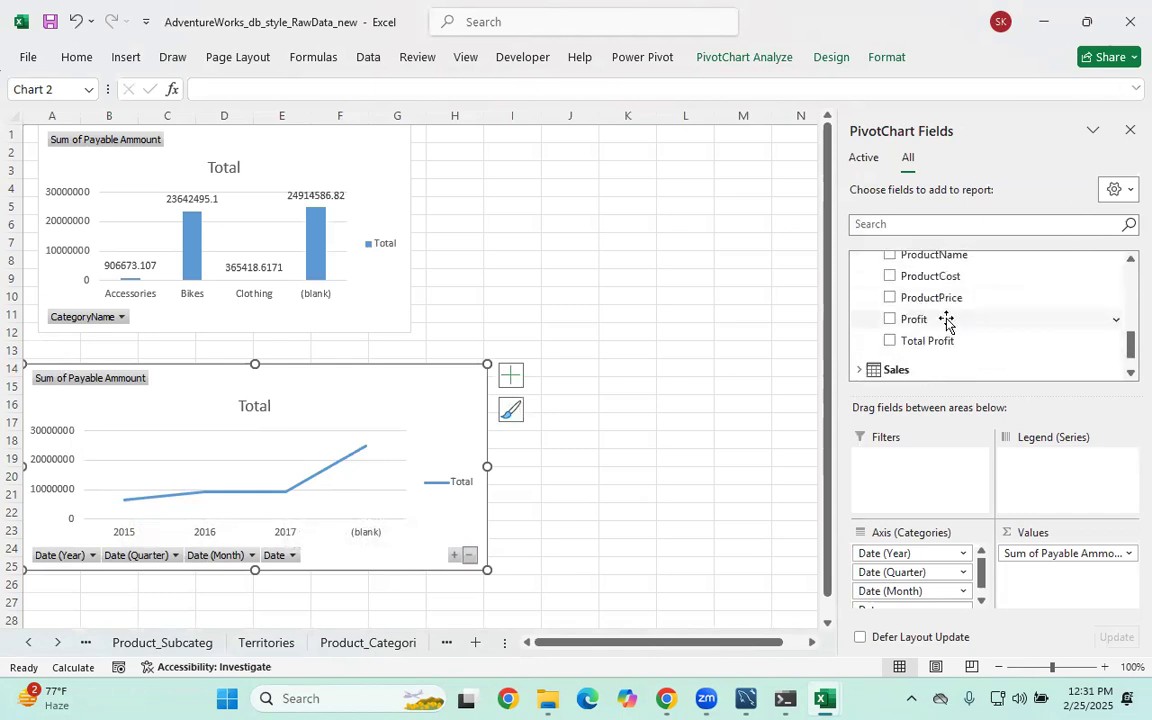
drag(930, 319, 1028, 580)
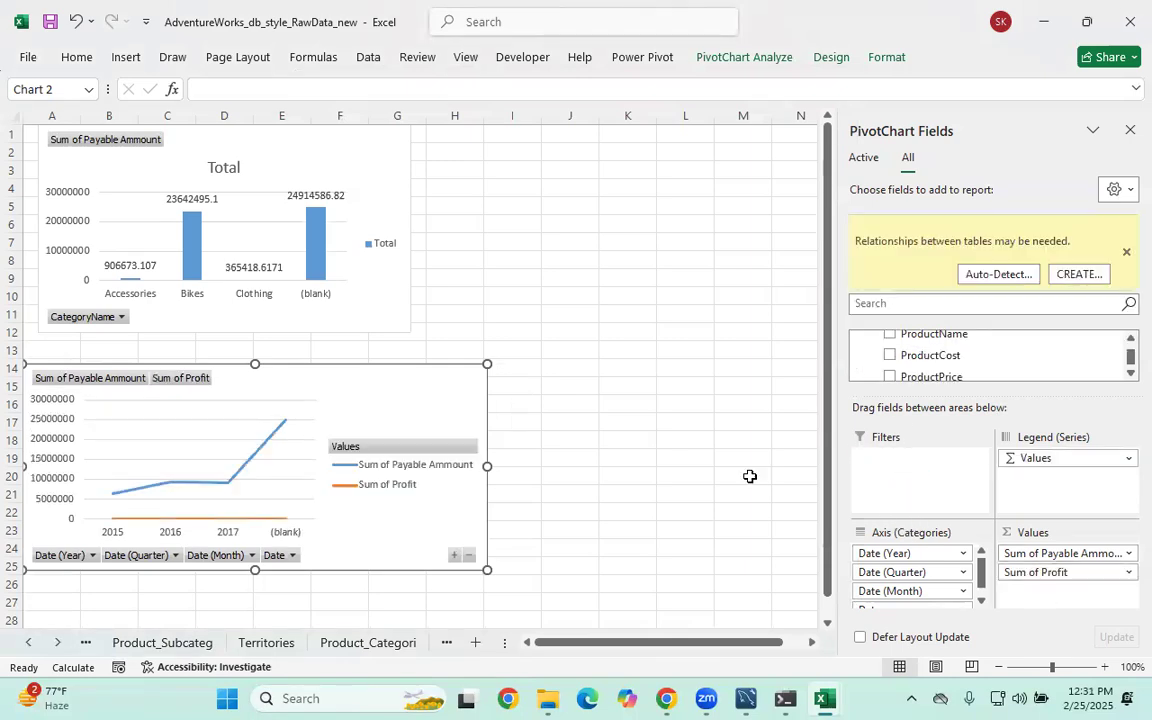
Add data labels to both series of the line chart and view the label position options
click(586, 492)
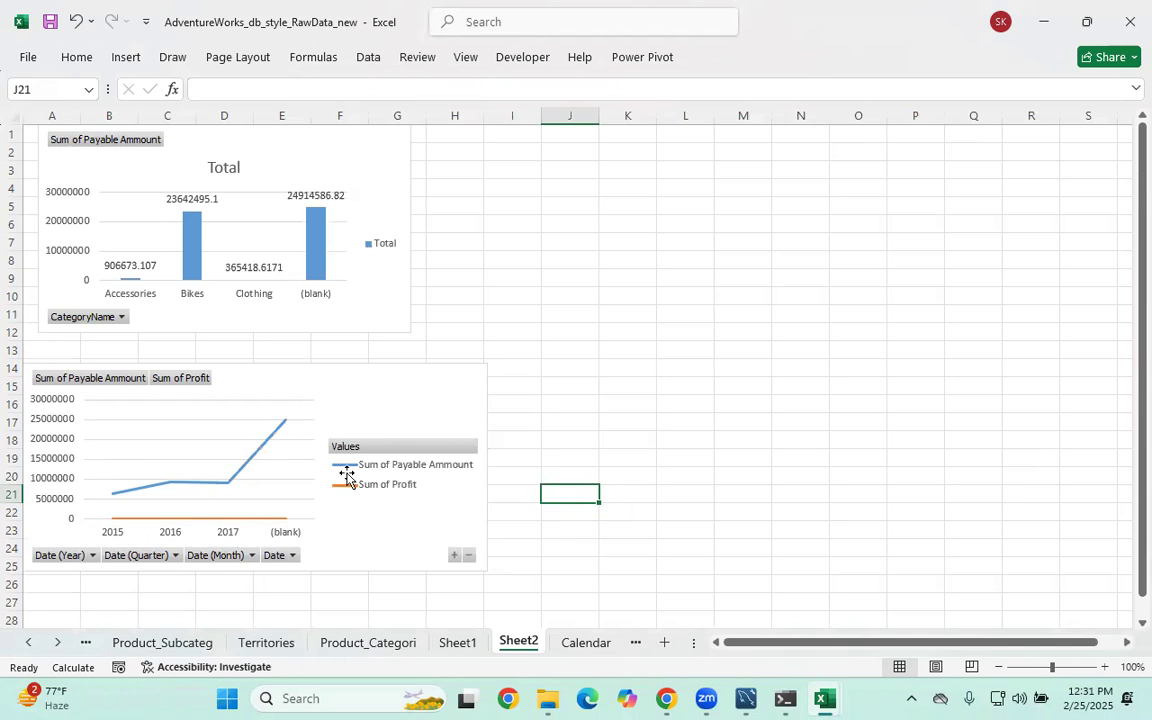
click(450, 419)
click(510, 375)
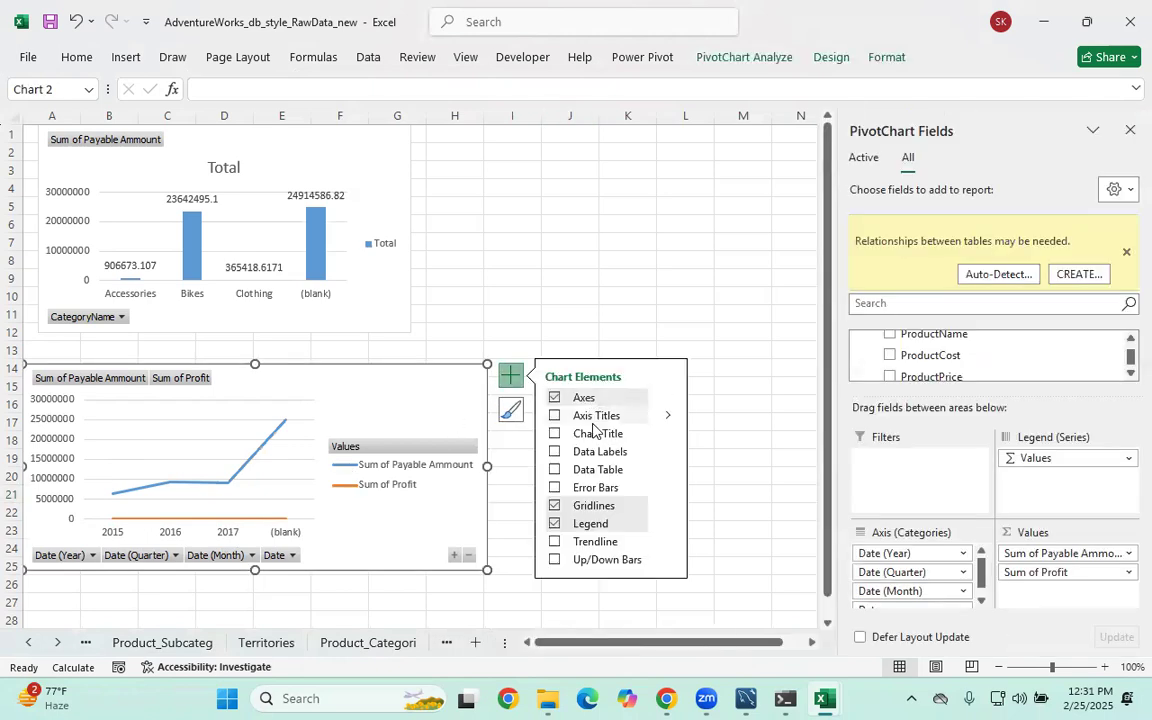
click(640, 452)
click(667, 451)
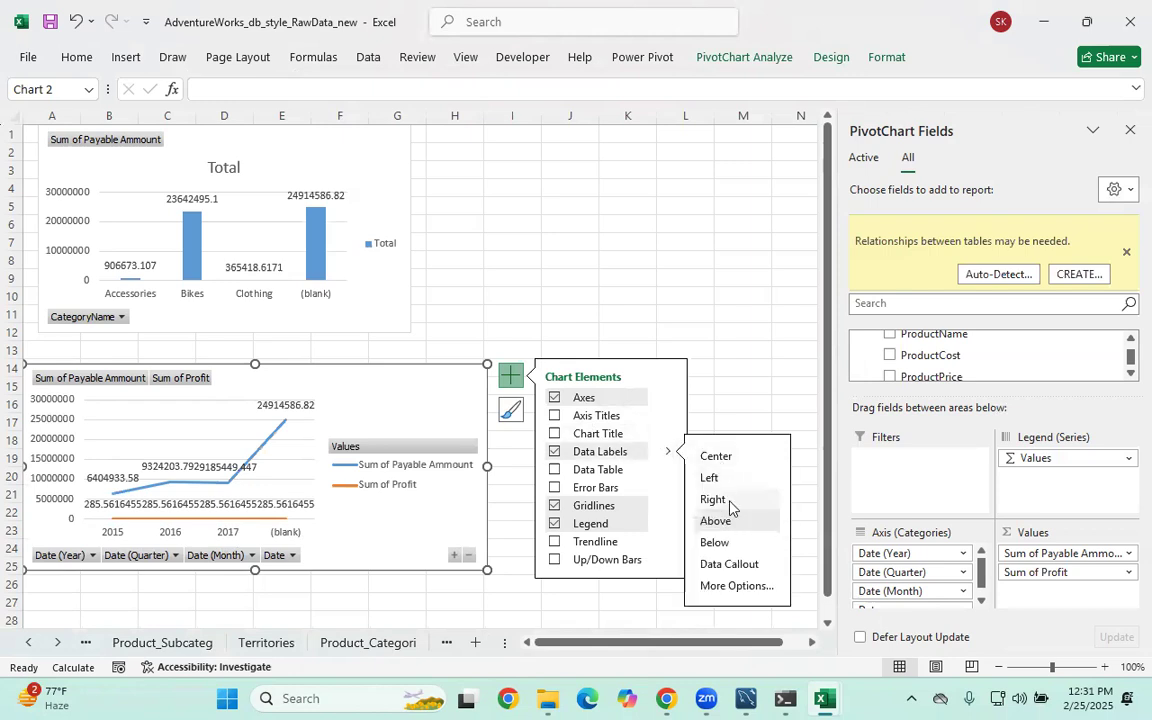
click(720, 587)
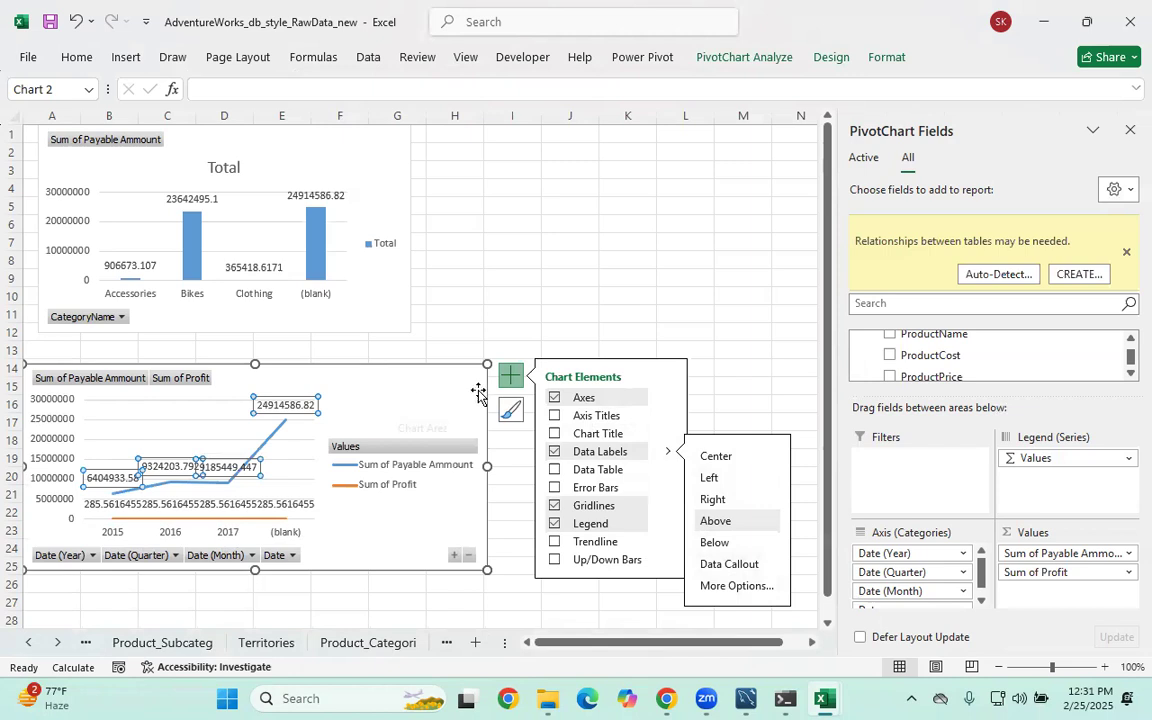
click(661, 292)
Format the Sum of Profit value field as Number with 0 decimal places
click(300, 490)
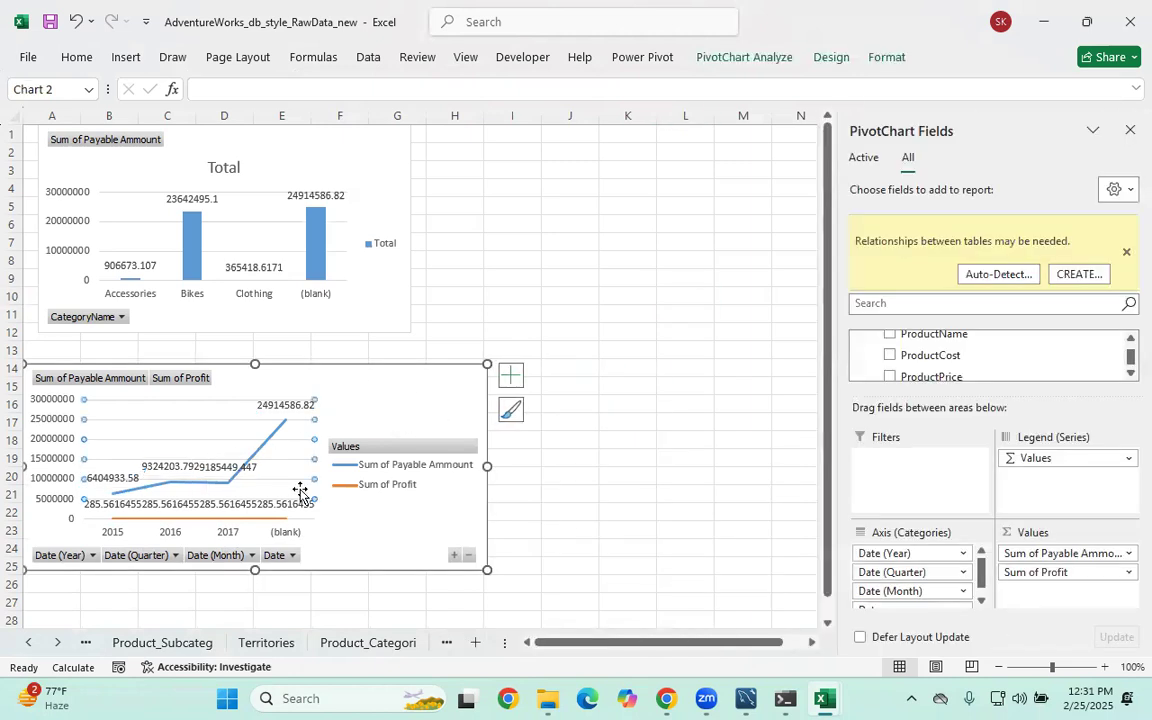
click(1027, 573)
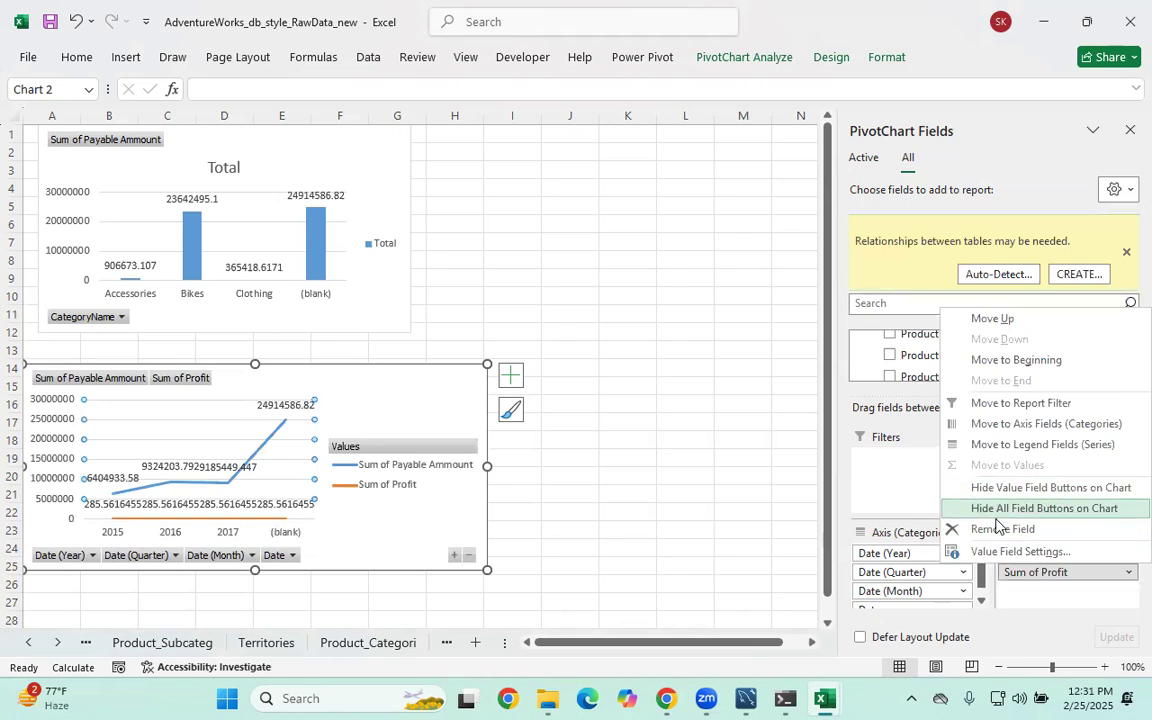
click(1005, 551)
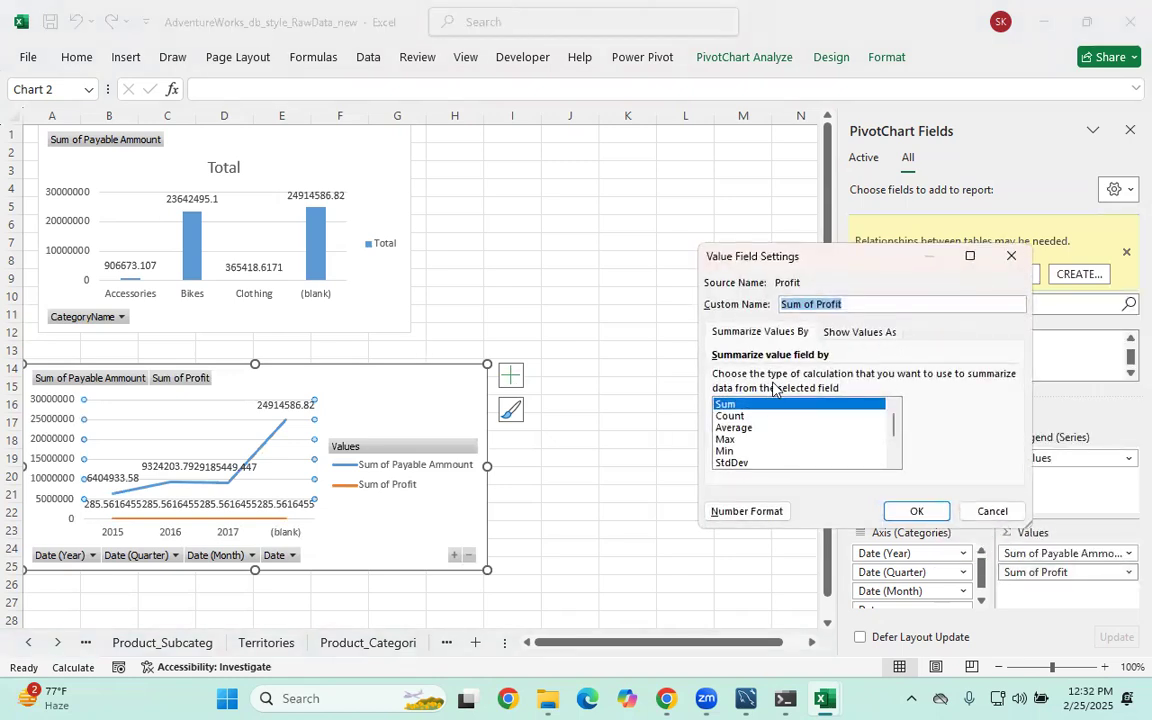
click(712, 511)
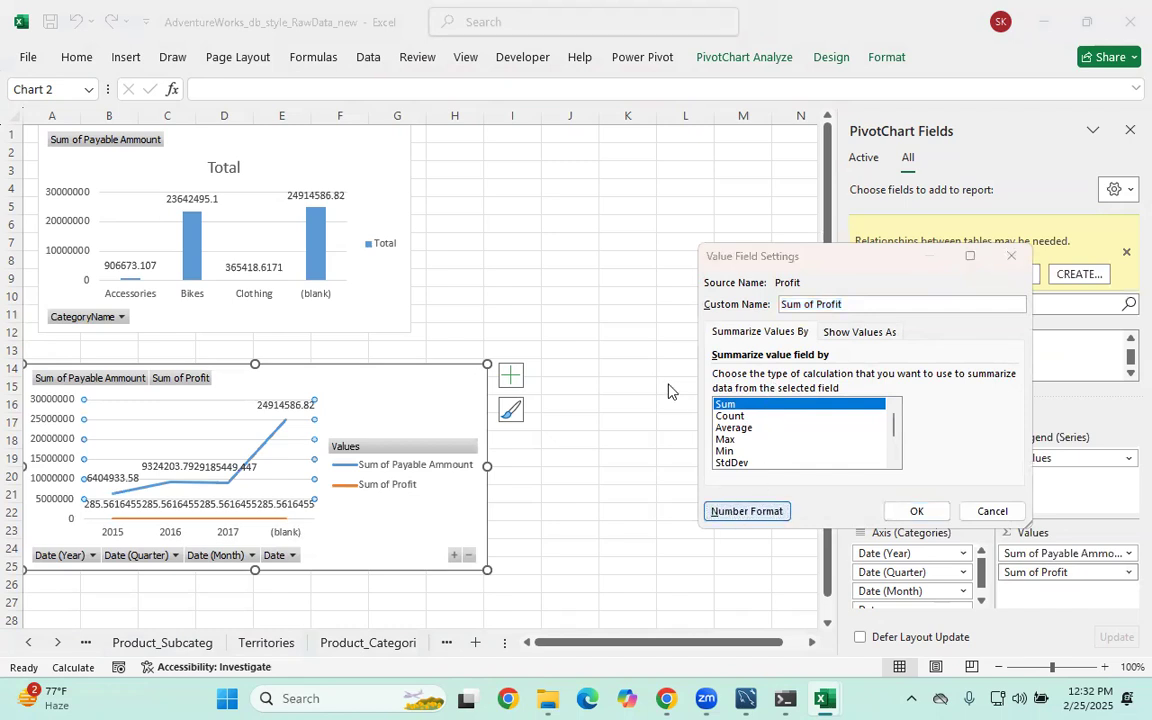
click(662, 264)
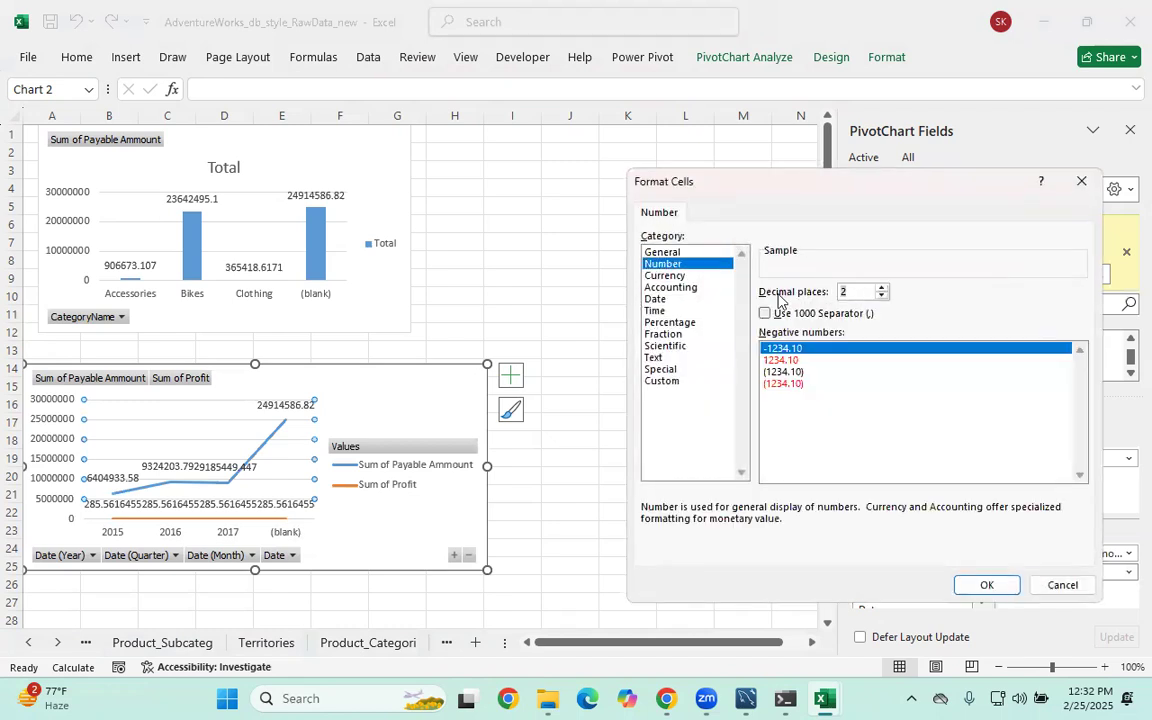
text(0)
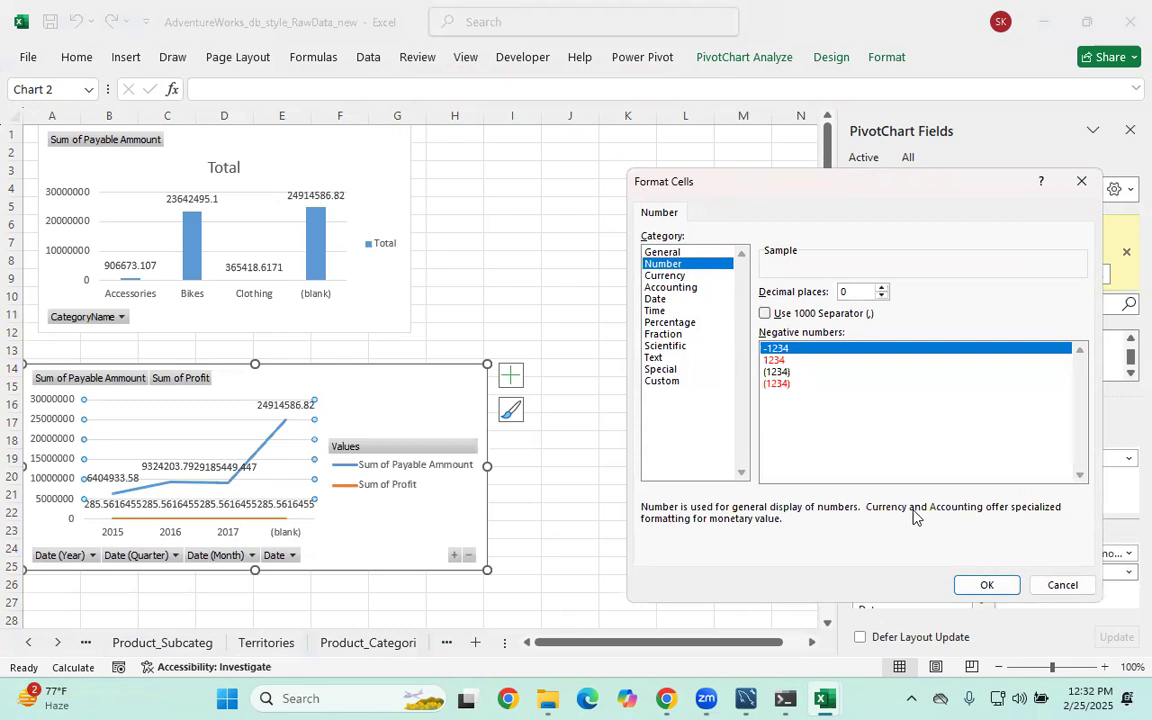
click(987, 584)
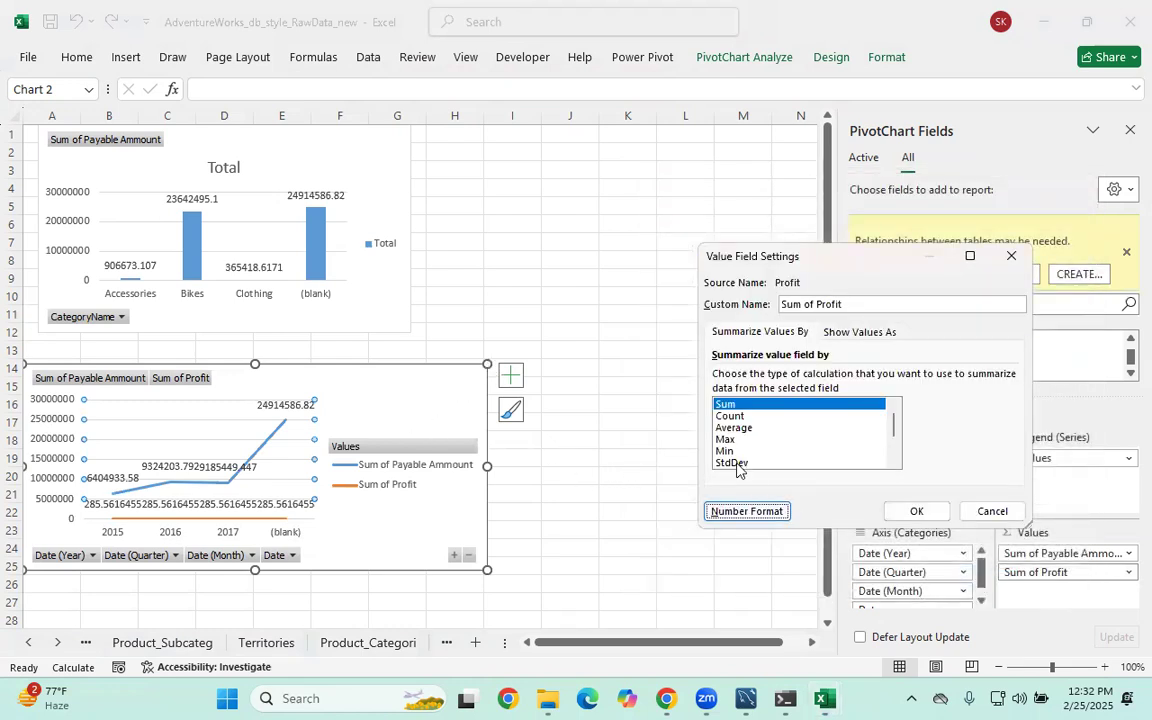
click(917, 511)
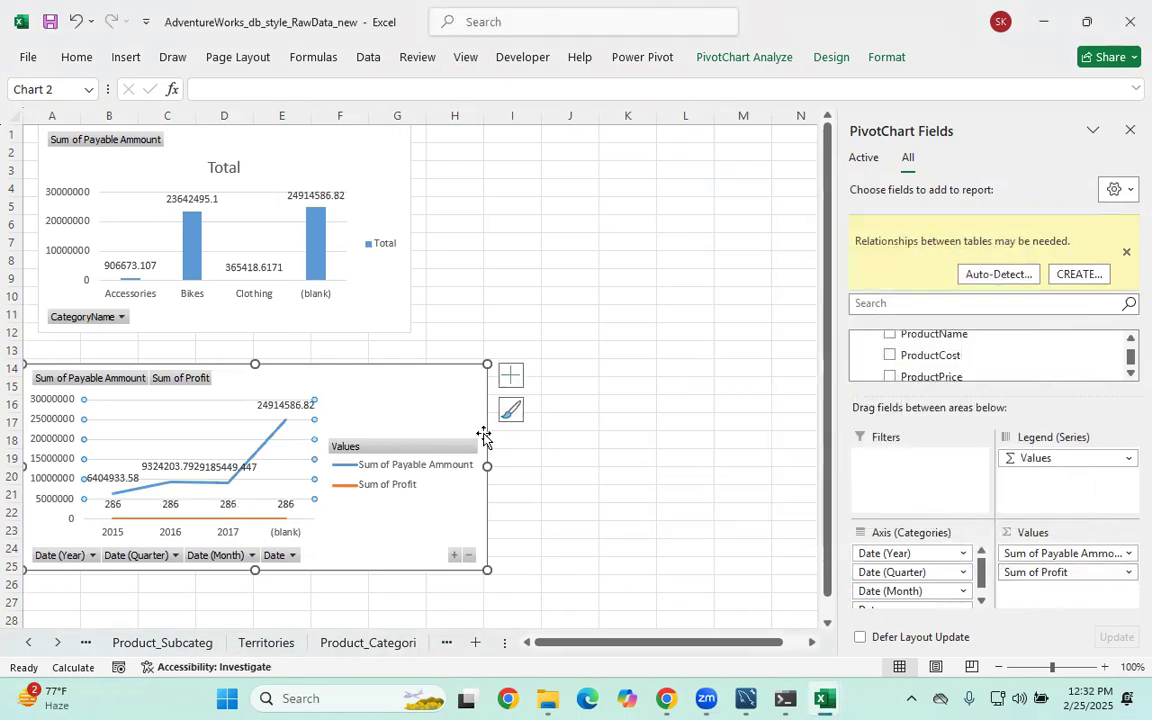
Enlarge the line chart up to row 12 and format its Sum of Payable Ammount field as Number with 0 decimal places
drag(489, 366, 512, 328)
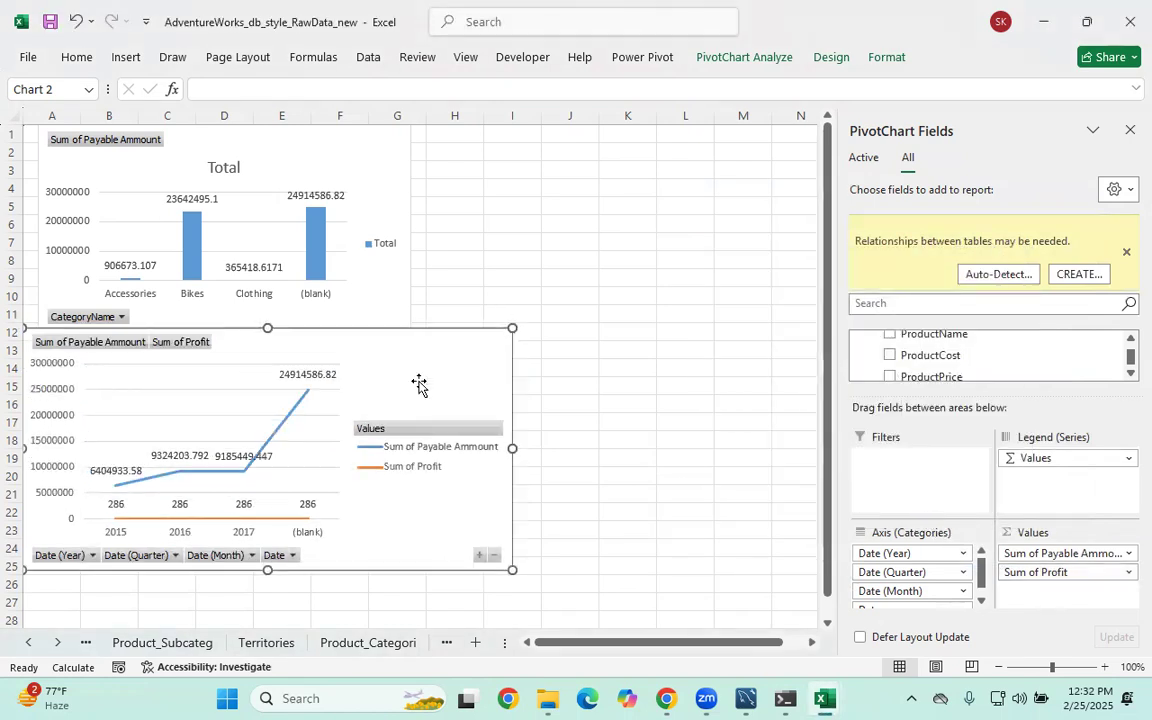
click(307, 393)
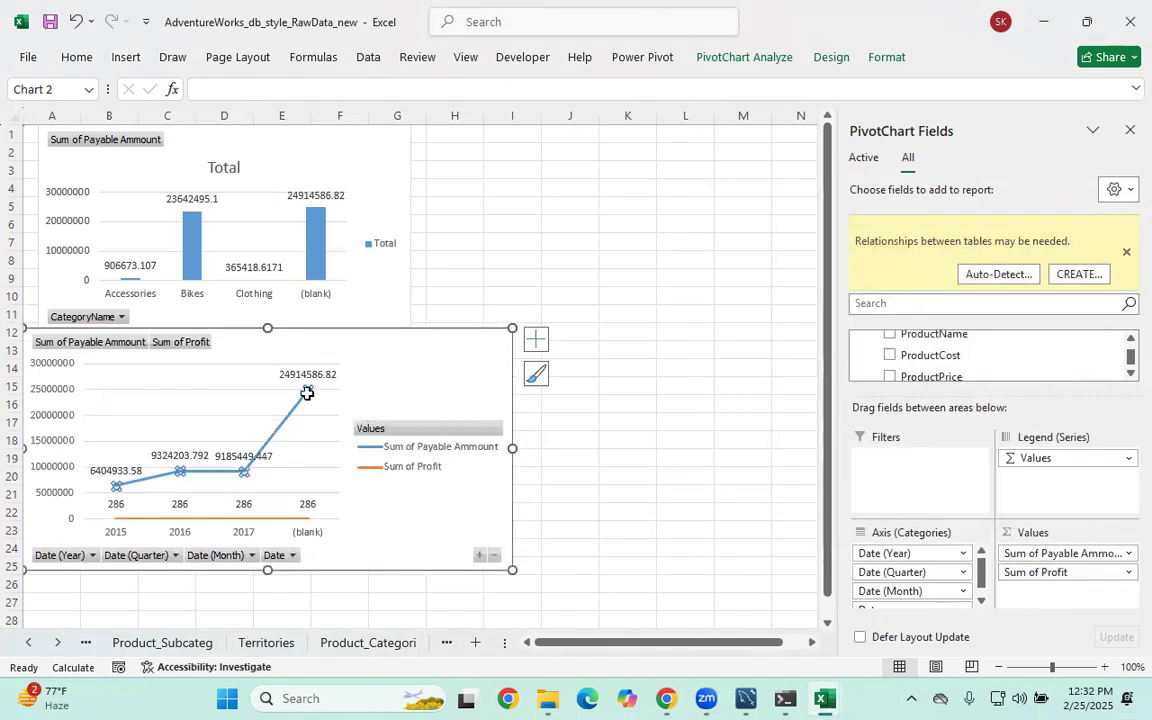
click(1050, 553)
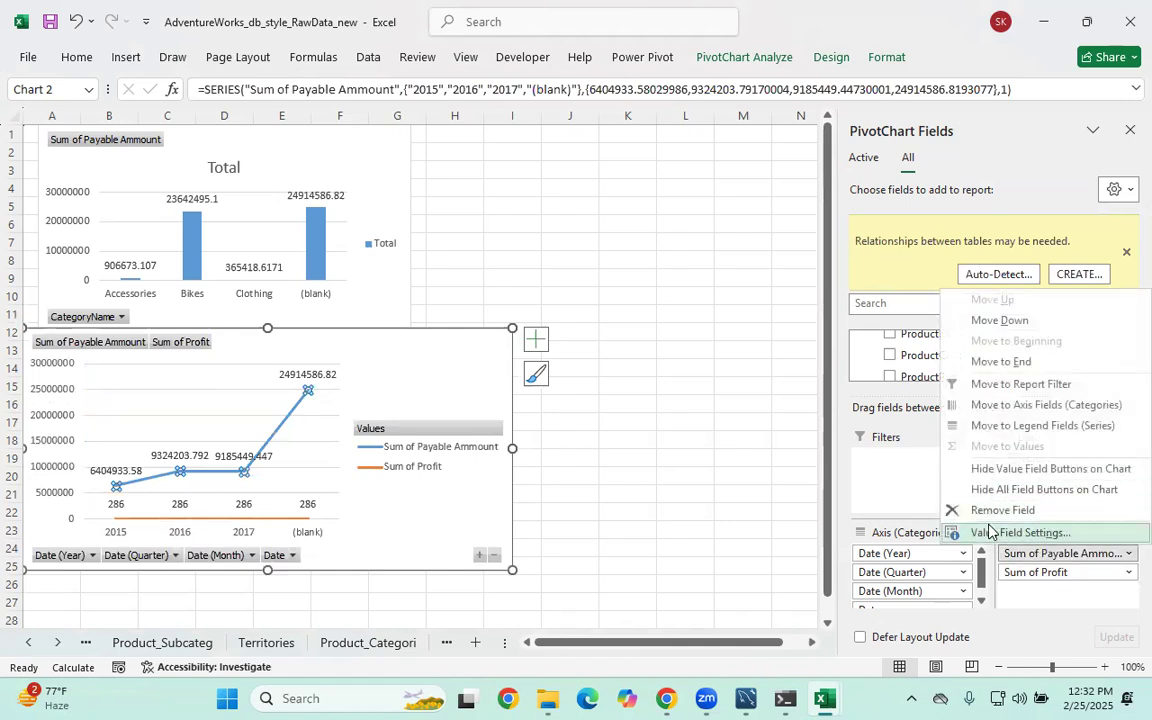
click(1000, 532)
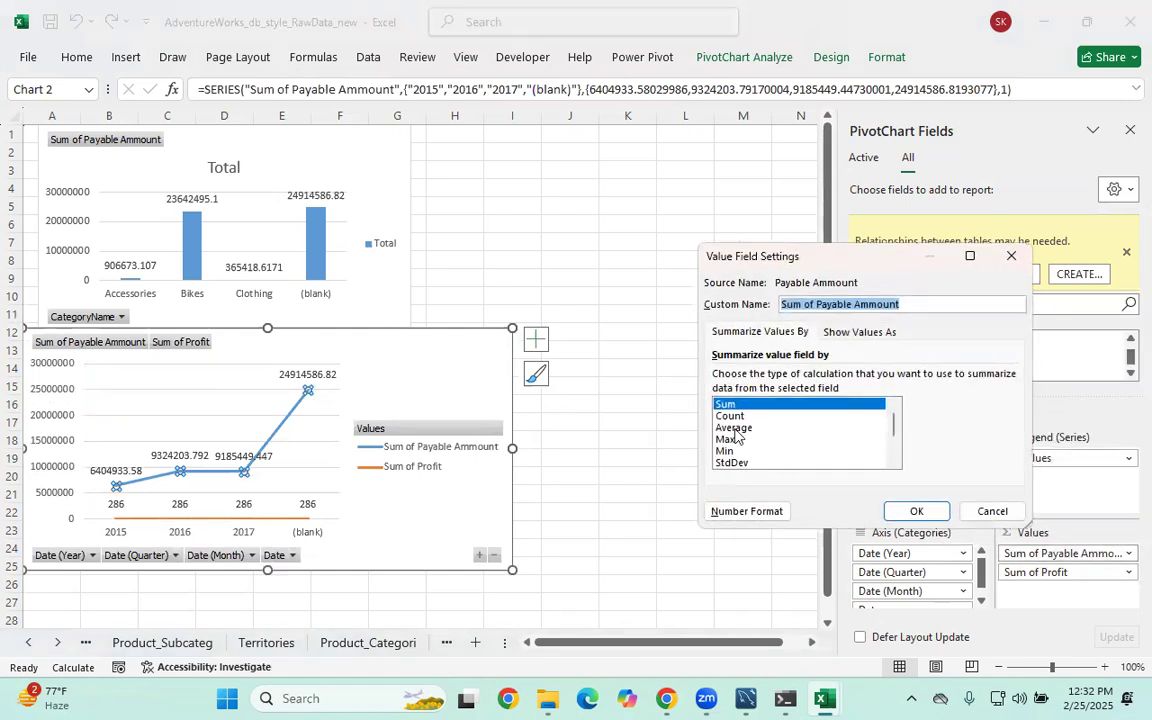
click(722, 511)
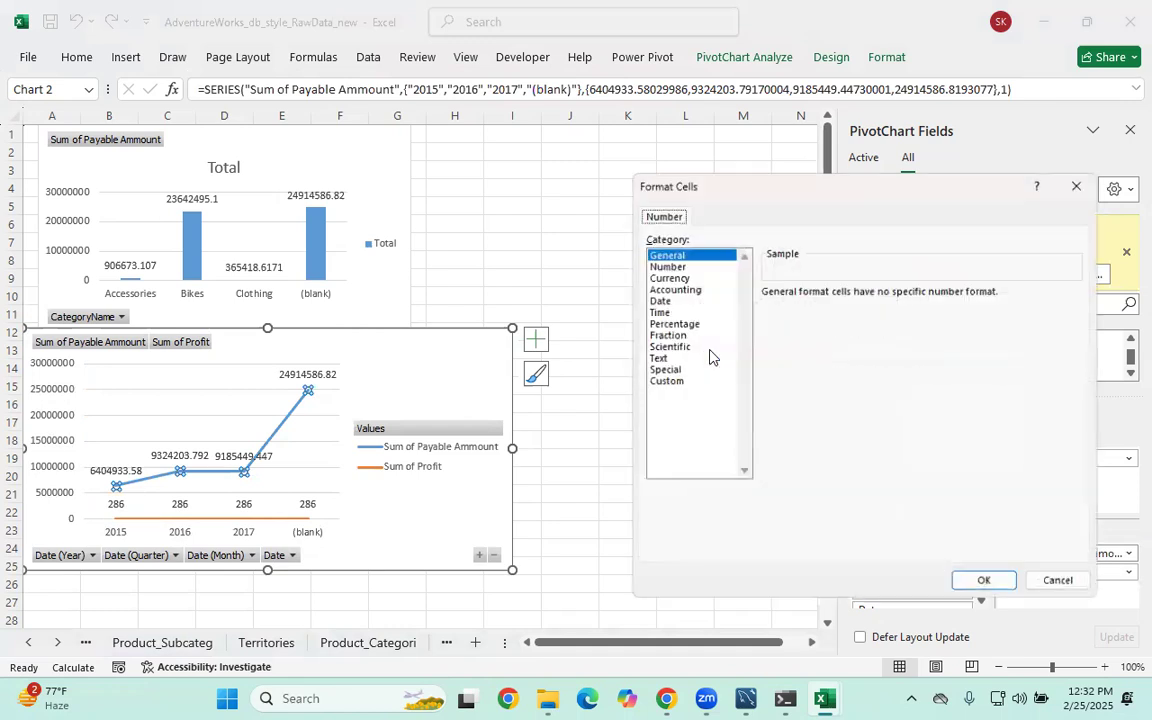
click(684, 264)
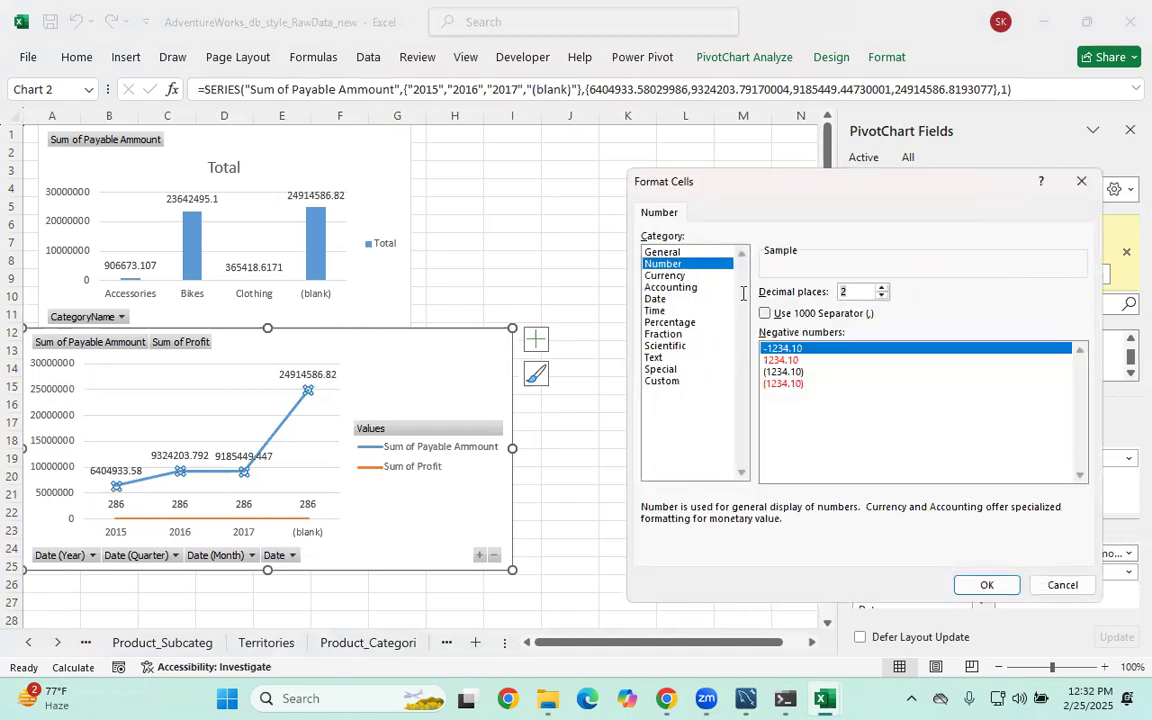
key(BackSpace)
text(0)
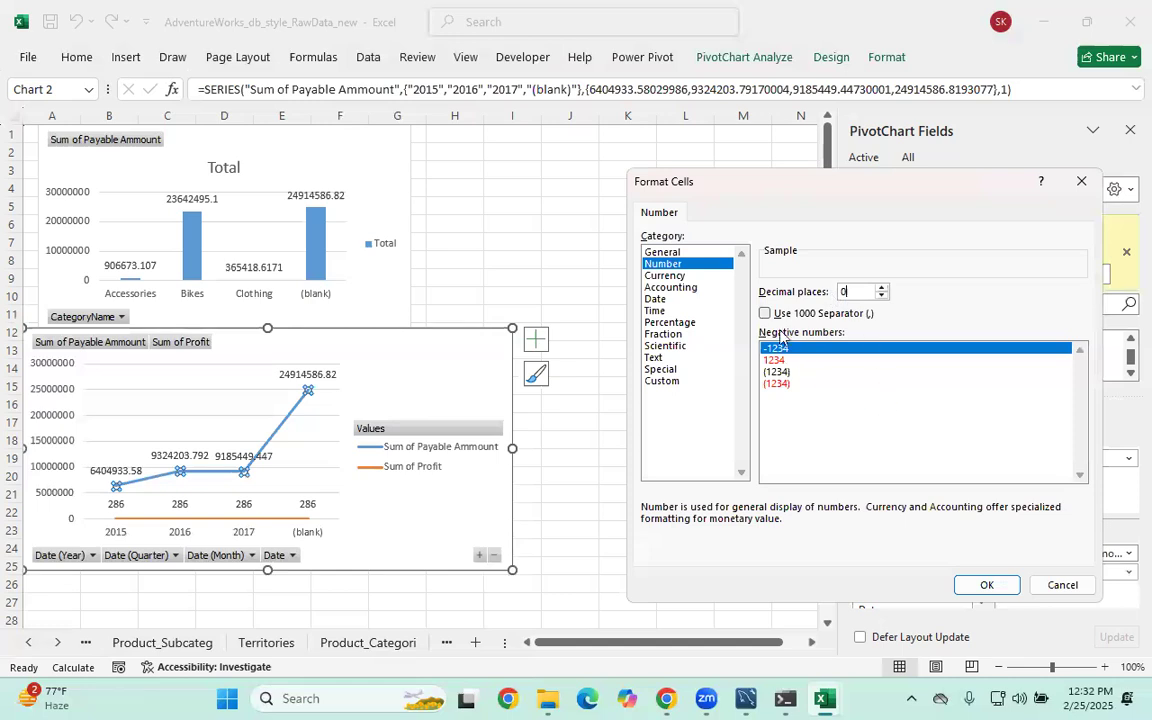
click(982, 585)
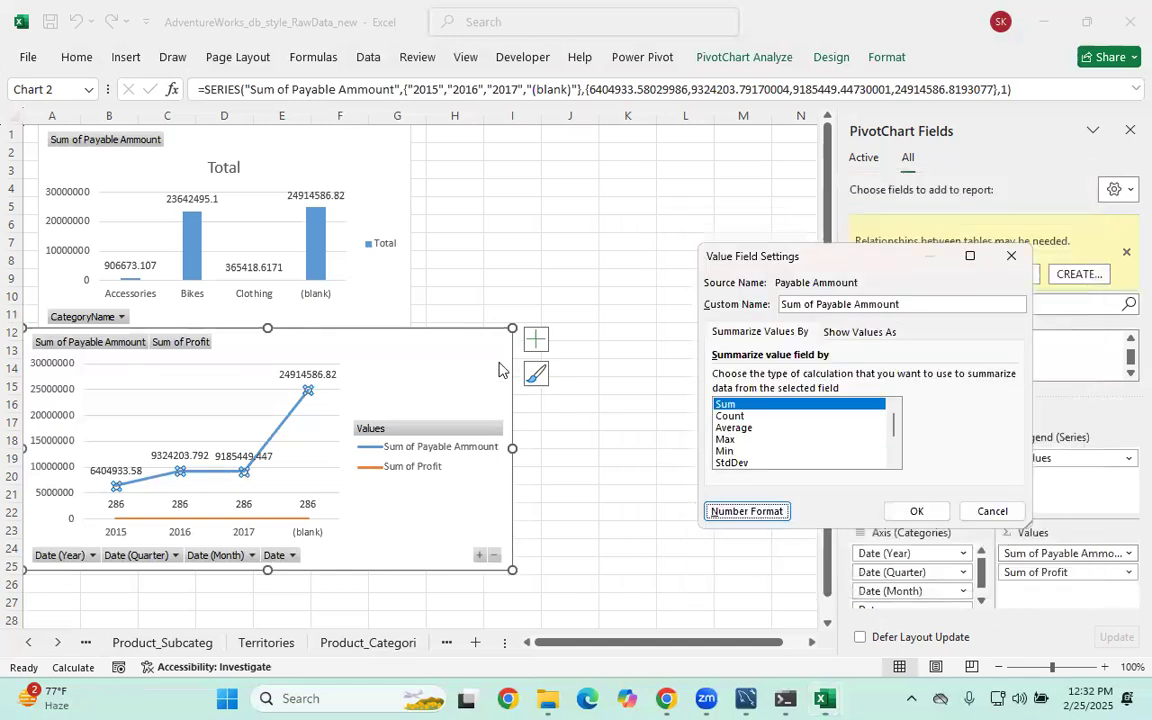
click(916, 511)
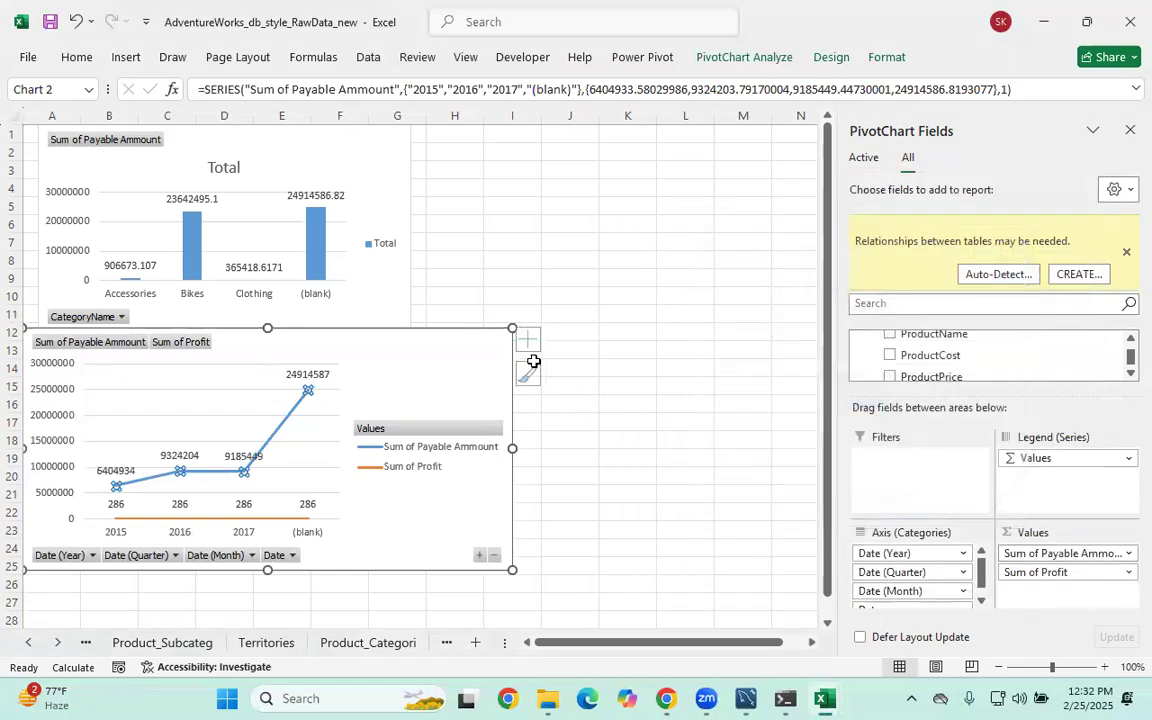
click(617, 358)
click(662, 481)
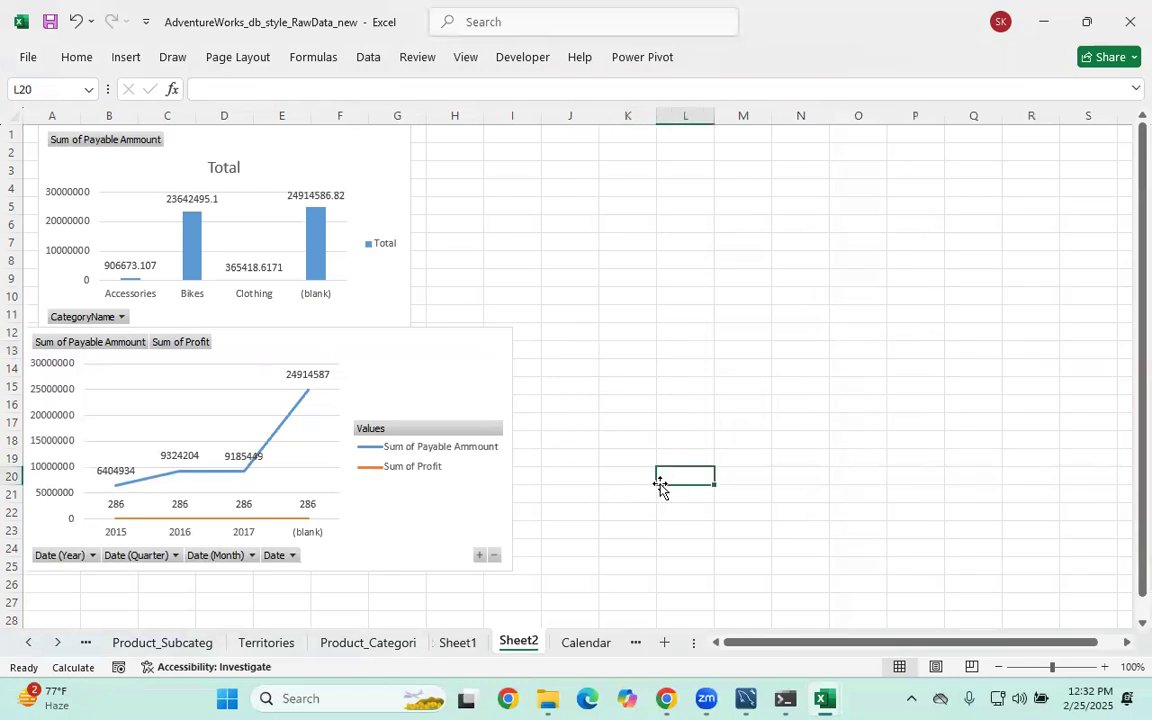
View the gridline options of the line chart and remove its legend
click(463, 384)
click(537, 343)
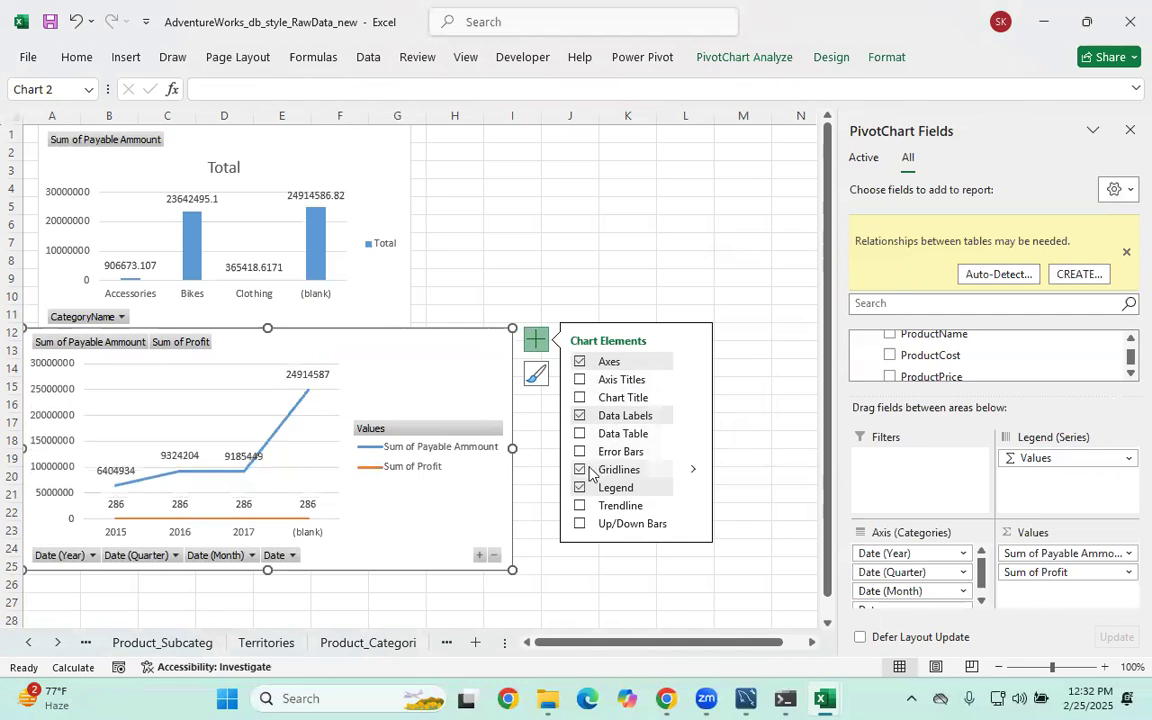
click(691, 469)
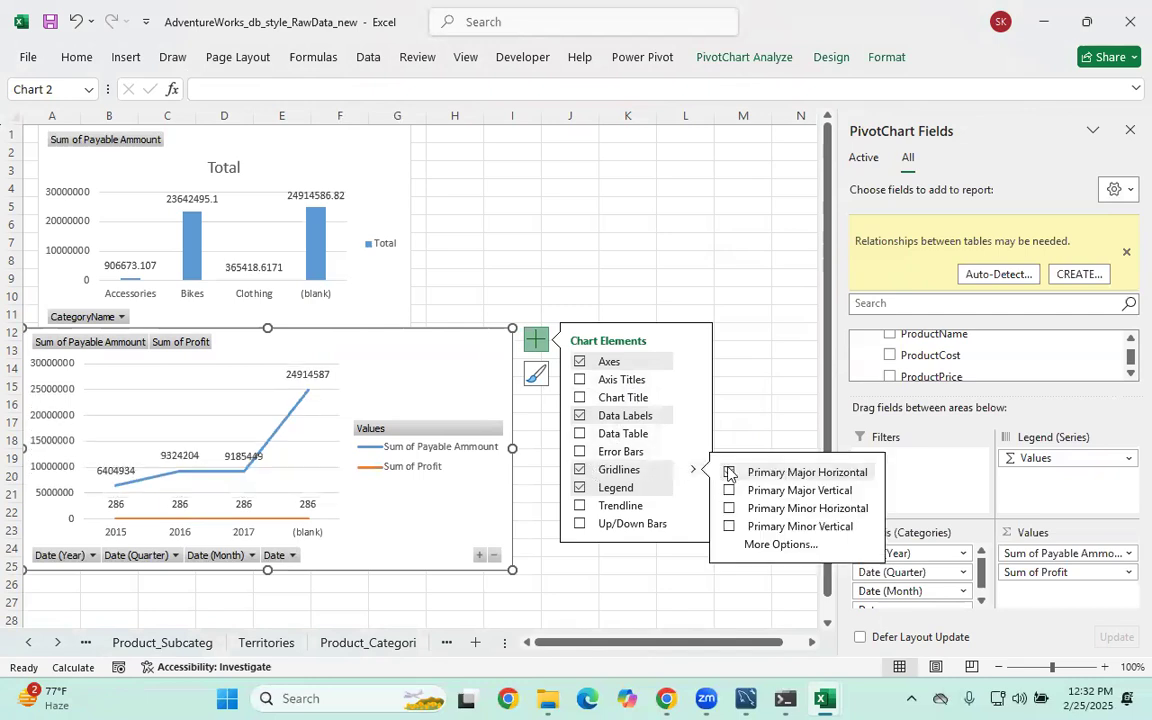
click(667, 494)
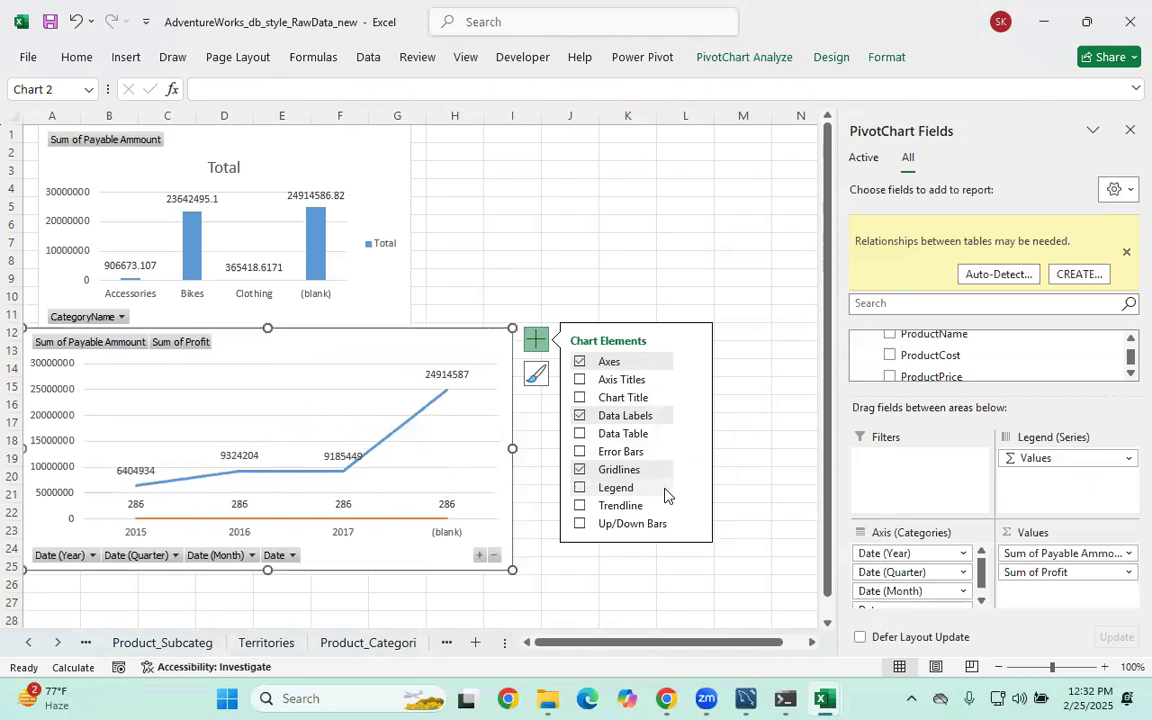
click(667, 494)
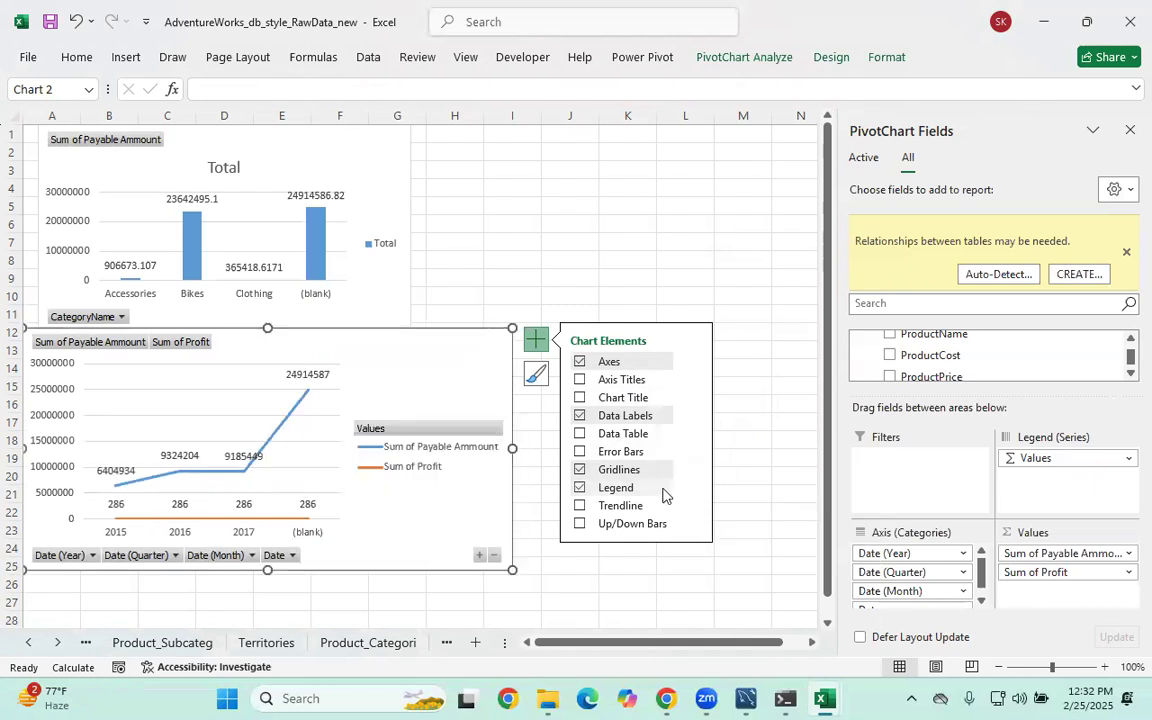
click(666, 494)
Add a linear trendline based on the Sum of Payable Ammount series to the line chart
click(691, 506)
click(737, 512)
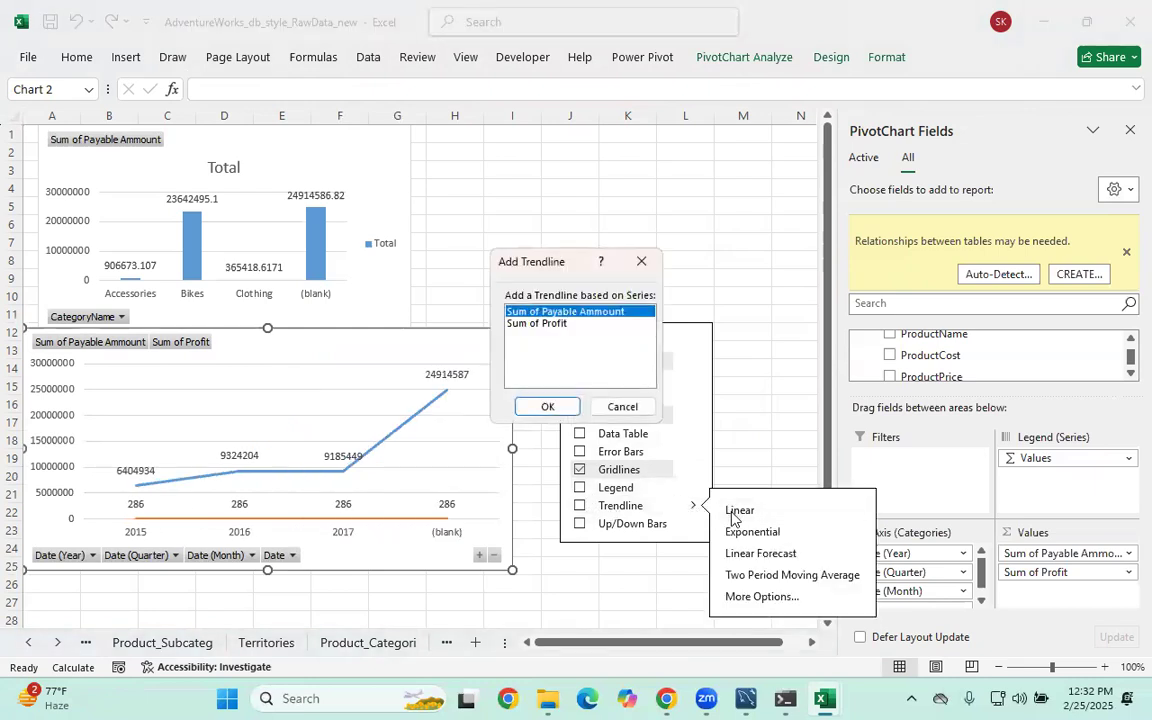
click(547, 406)
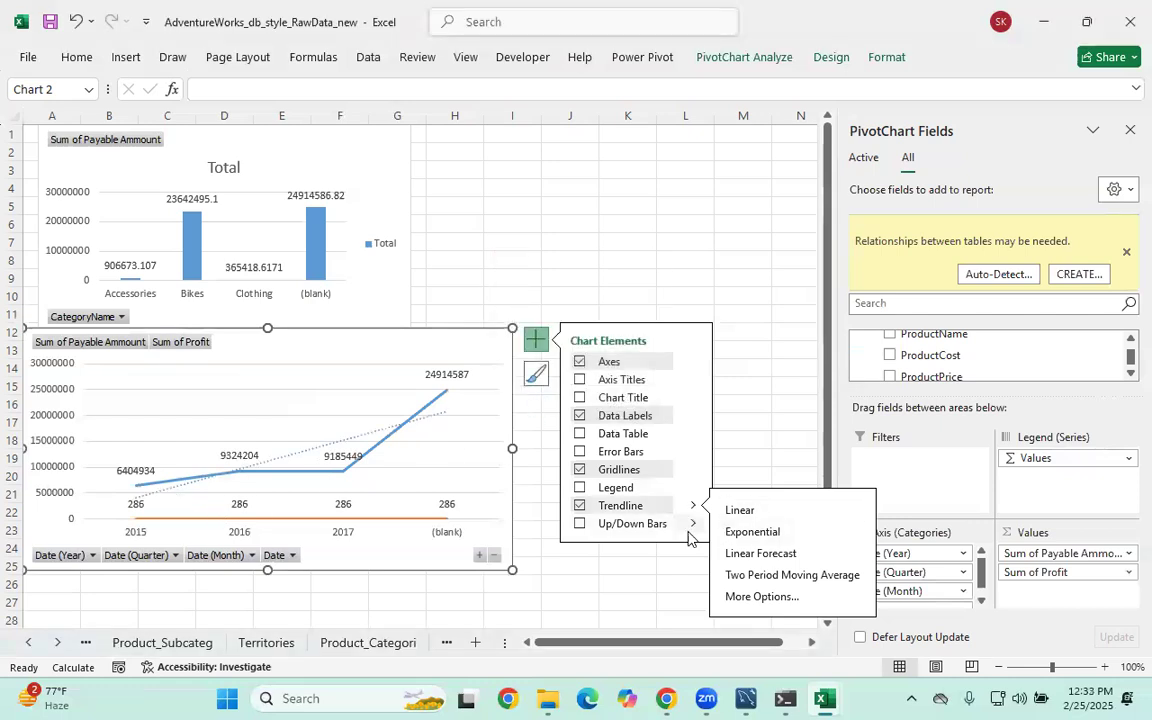
Try up/down bars on the line chart, view their formatting options, and remove the bars again
click(658, 526)
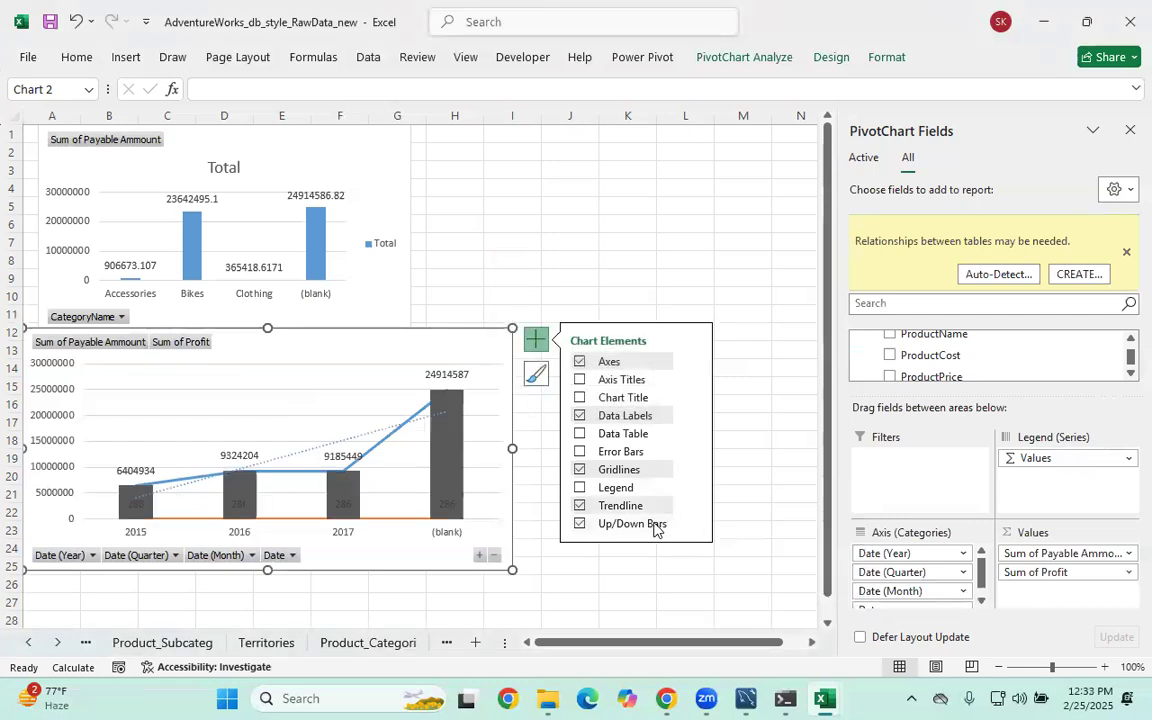
click(655, 526)
click(655, 527)
click(676, 528)
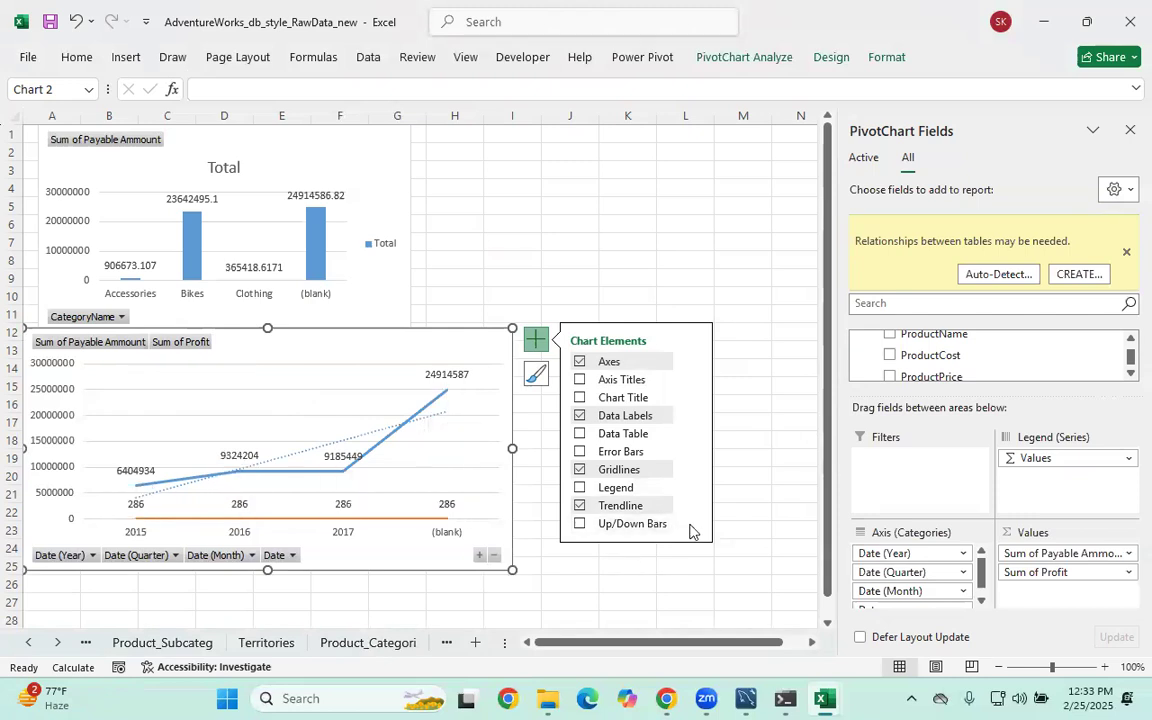
click(670, 528)
mouse_move(697, 529)
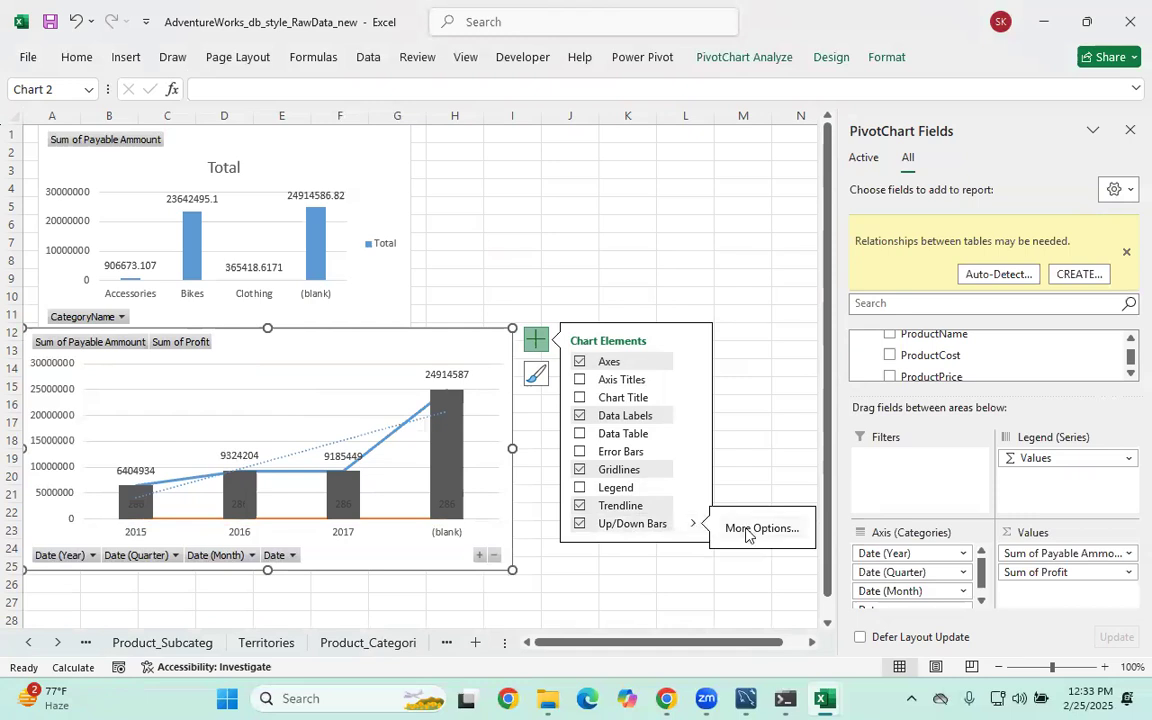
click(748, 533)
click(609, 461)
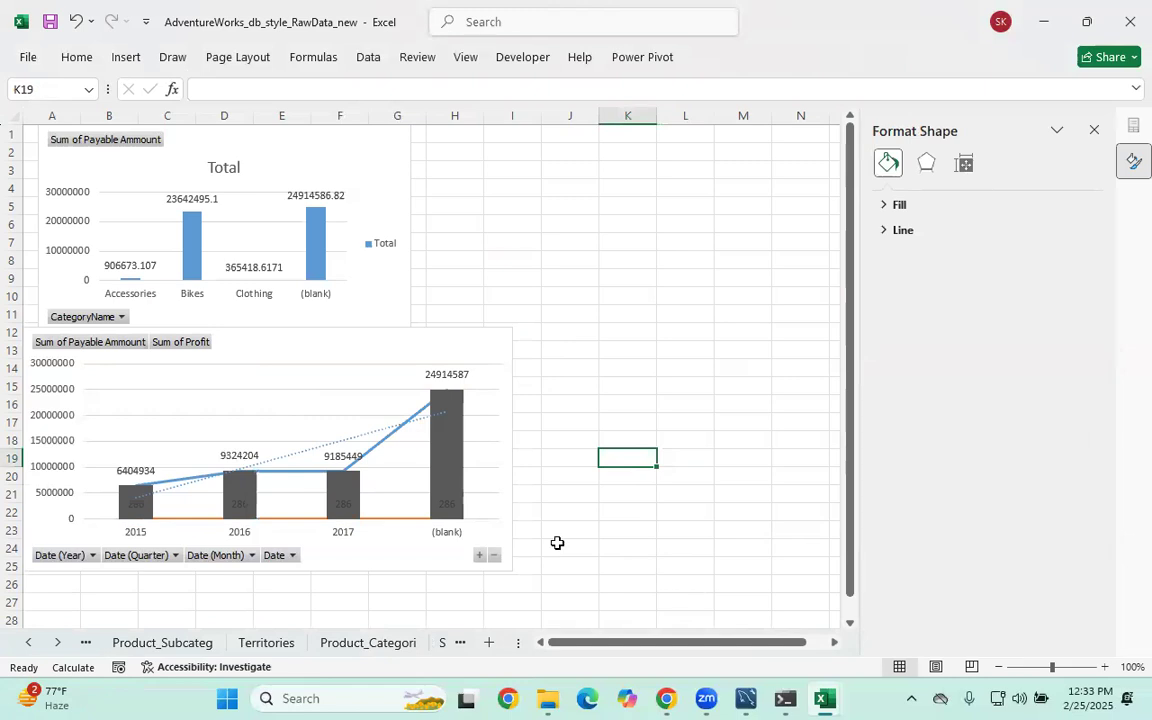
click(463, 473)
click(535, 340)
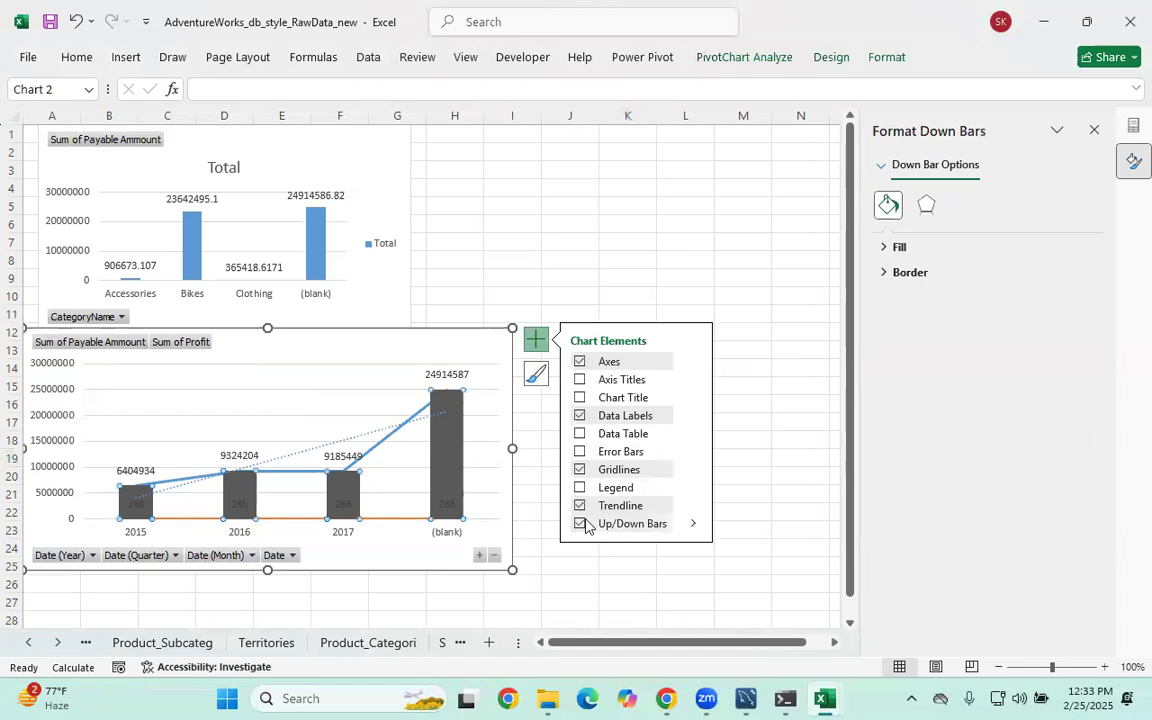
click(596, 525)
click(595, 601)
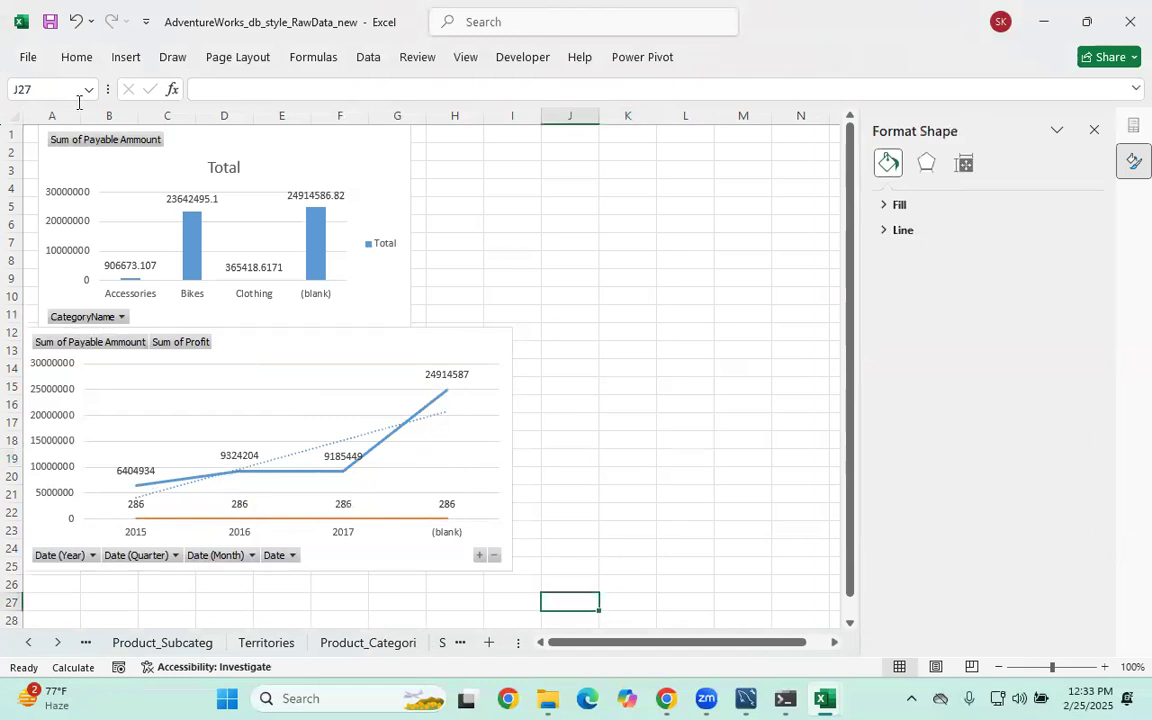
Check the legend position options of the line chart and add error bars to it
click(548, 342)
click(515, 340)
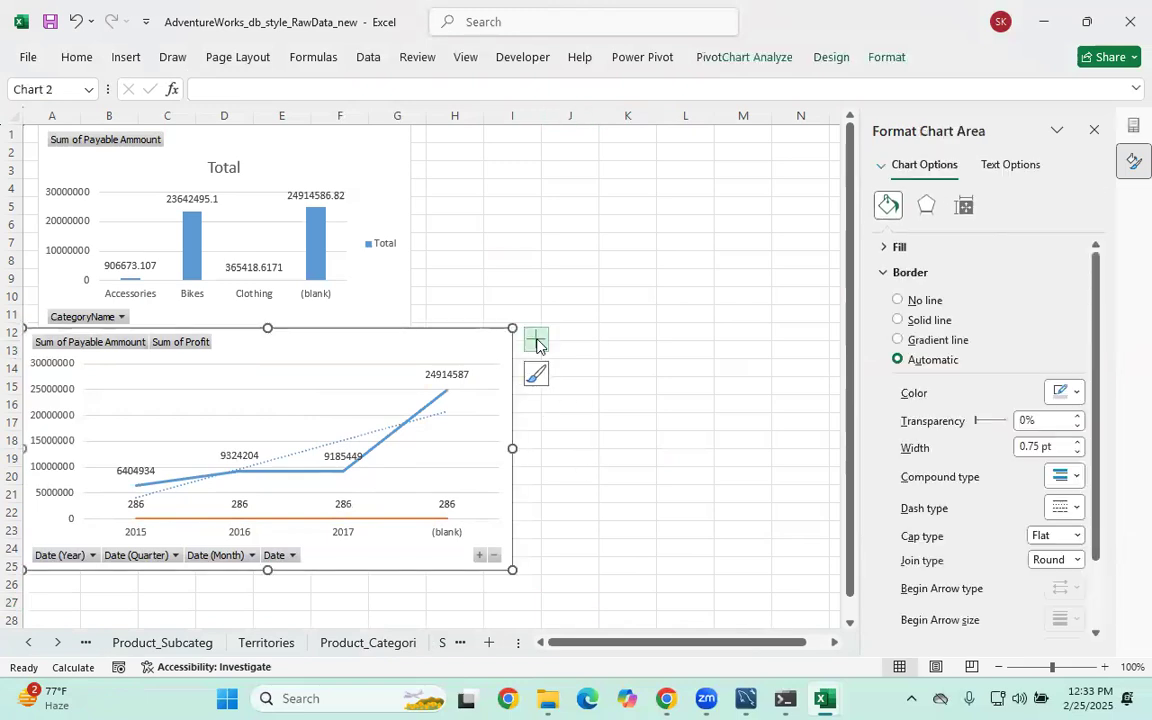
click(535, 340)
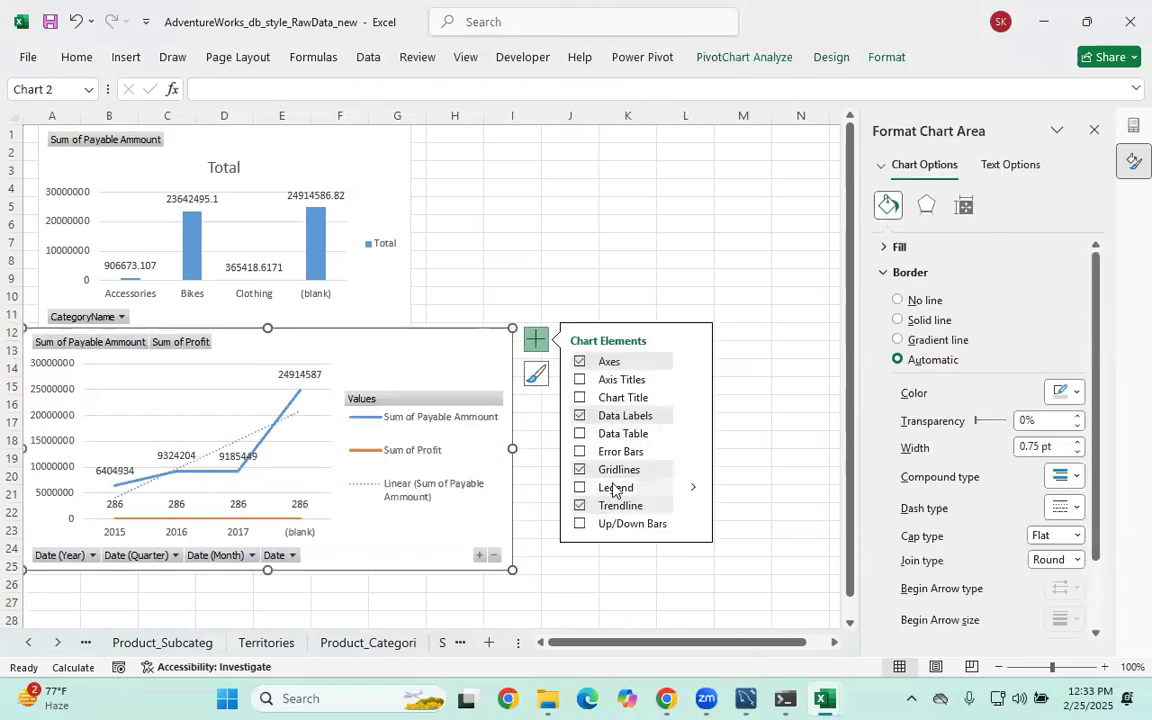
click(690, 488)
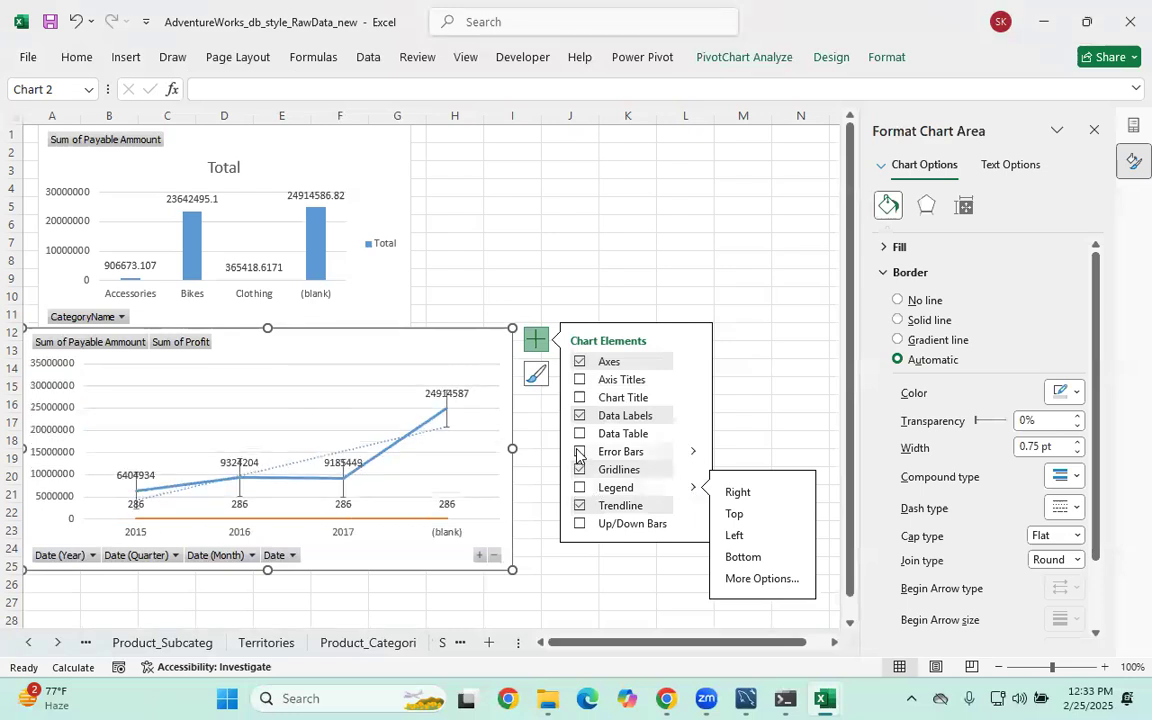
click(580, 453)
click(451, 272)
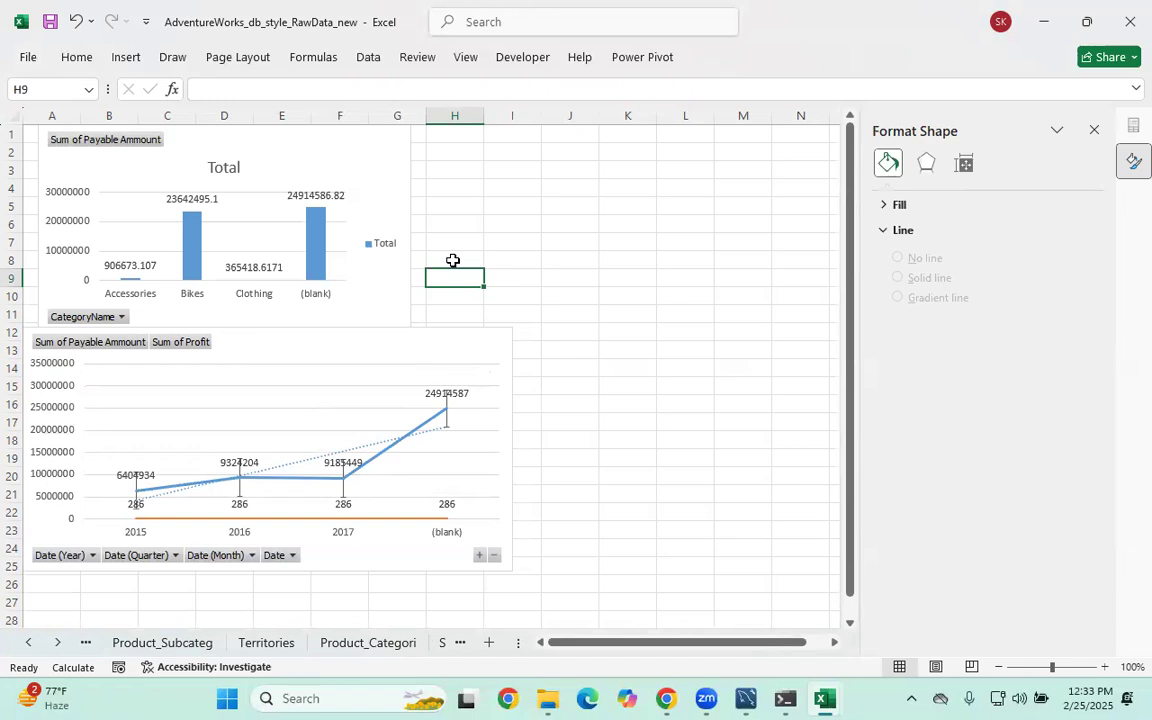
Resize the line chart to span rows 13 to 26, leaving a gap below the column chart and matching its width
click(455, 363)
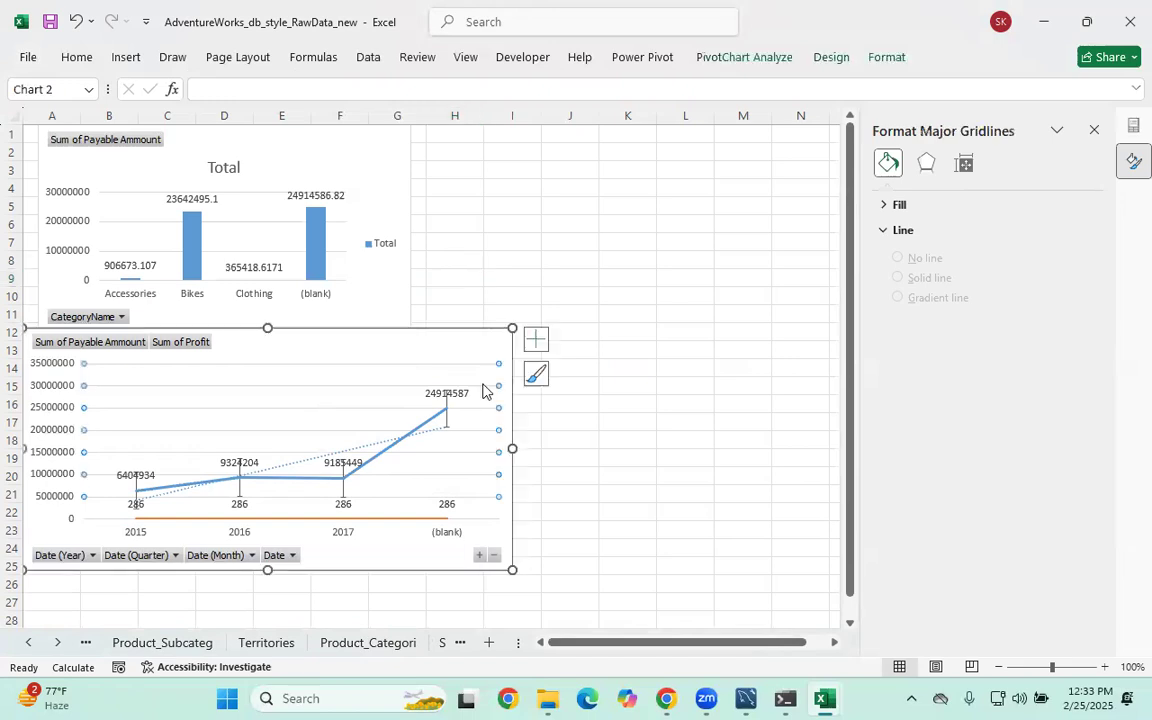
drag(513, 330, 431, 369)
drag(227, 367, 227, 353)
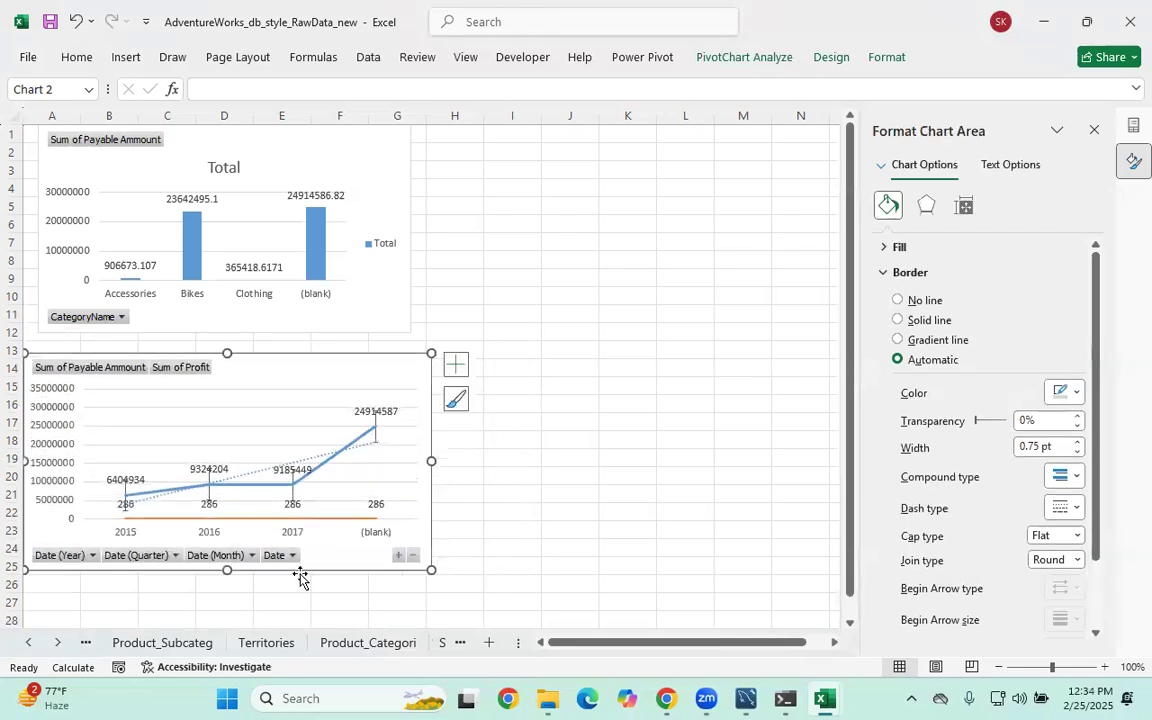
drag(224, 570, 226, 586)
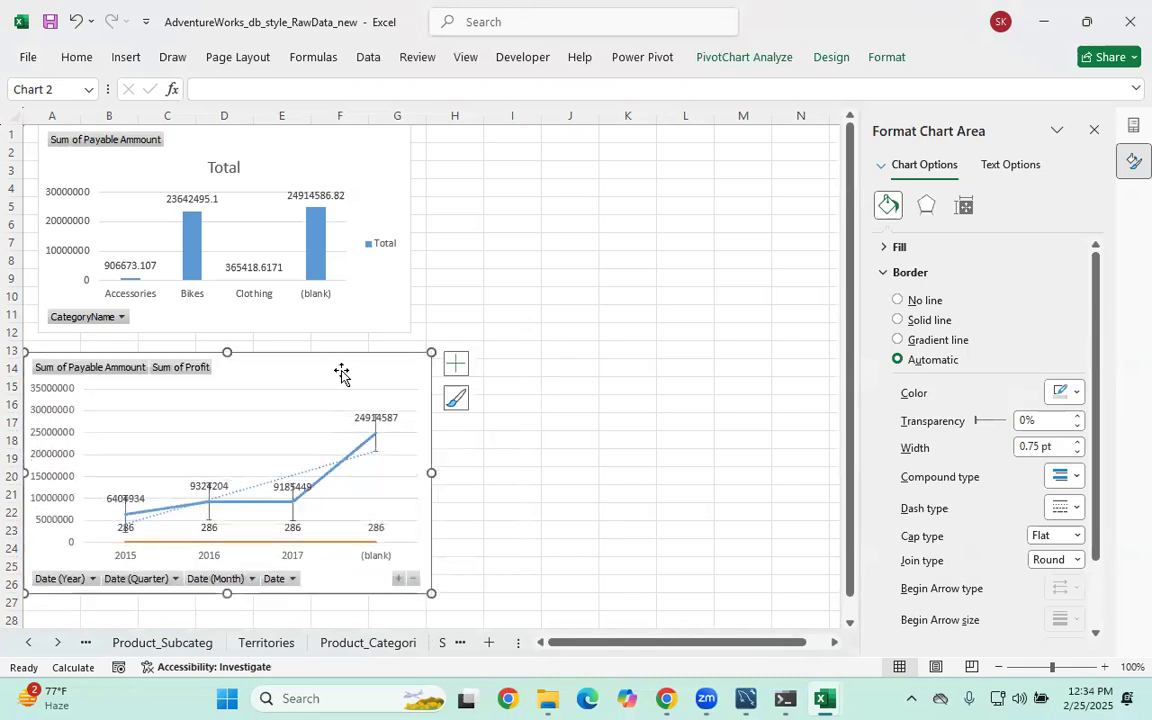
click(494, 280)
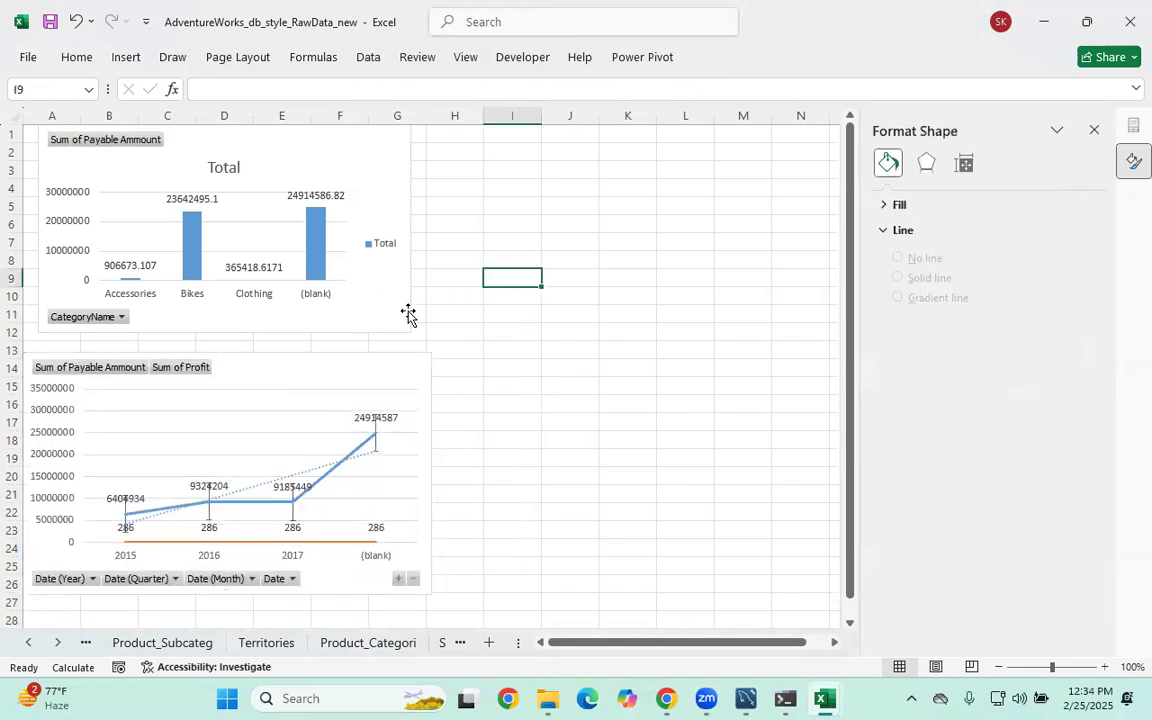
click(411, 391)
mouse_move(431, 467)
mouse_down()
mouse_move(398, 468)
mouse_move(412, 470)
mouse_up()
click(528, 458)
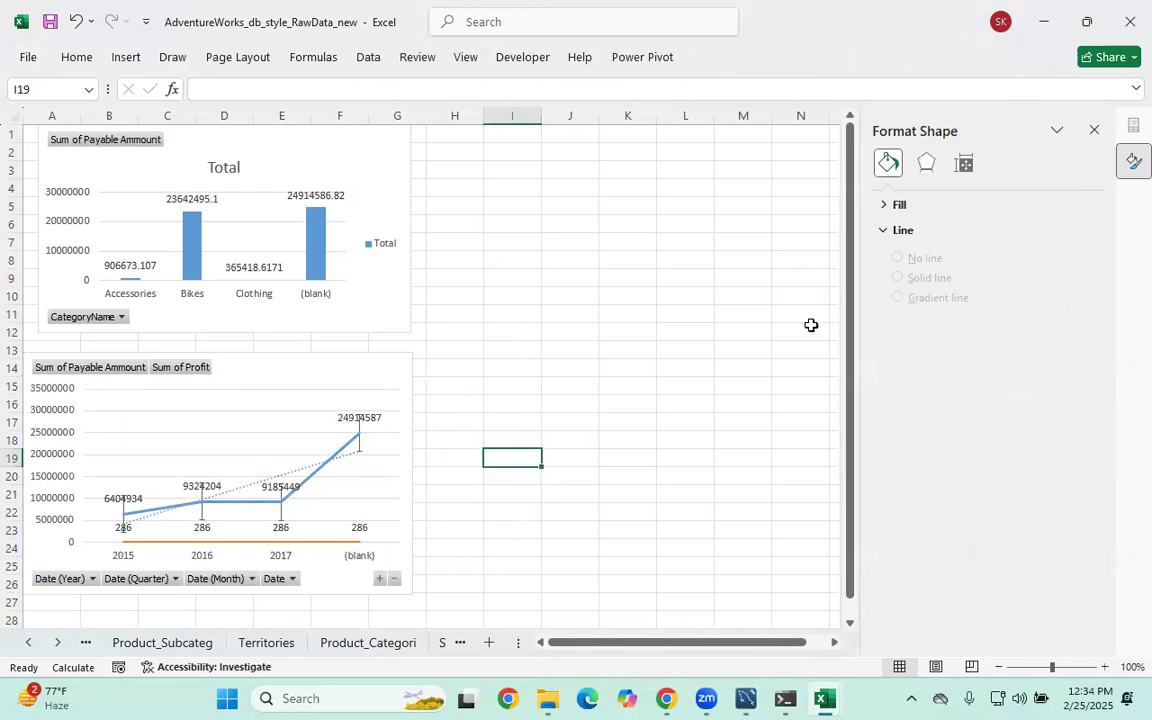
Look through the shape formatting options for fill, soft edges, 3-D format and shadow
click(884, 204)
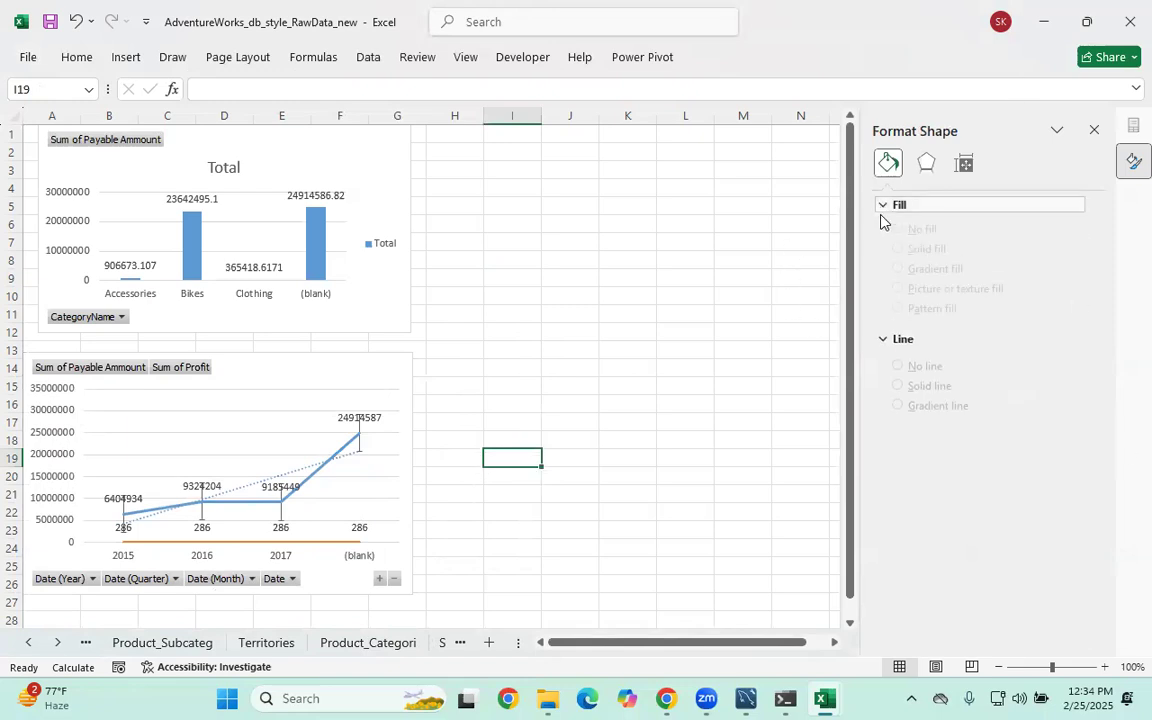
click(926, 163)
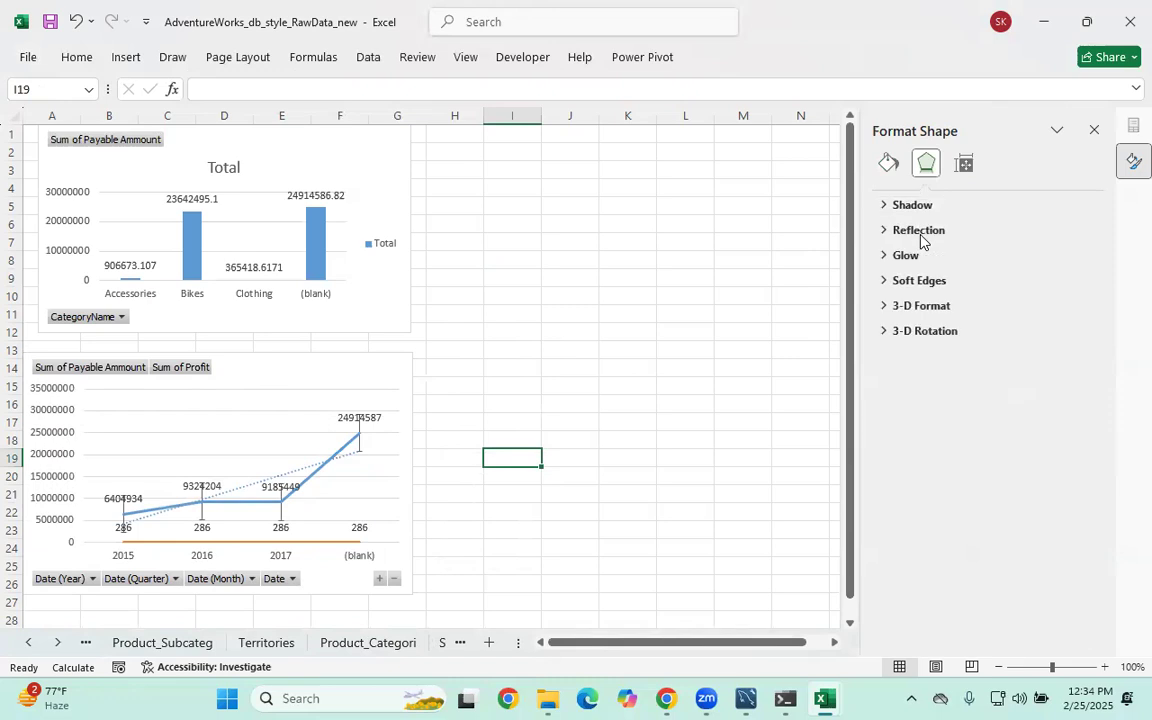
click(884, 281)
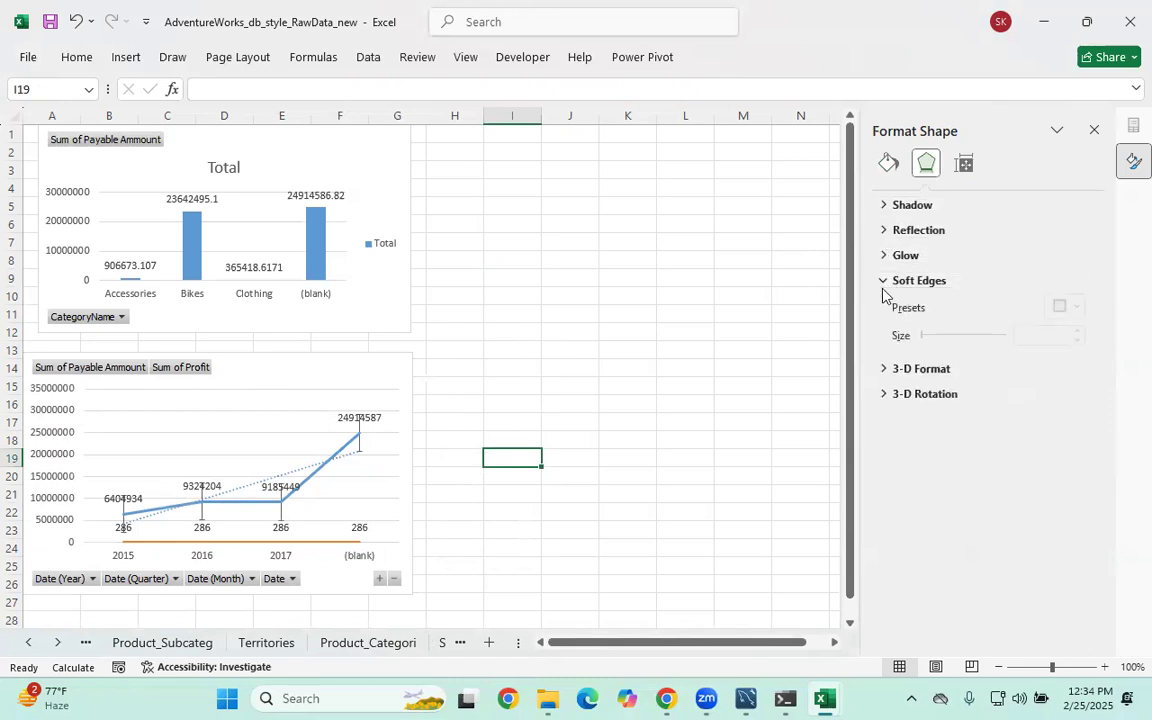
click(884, 283)
click(885, 306)
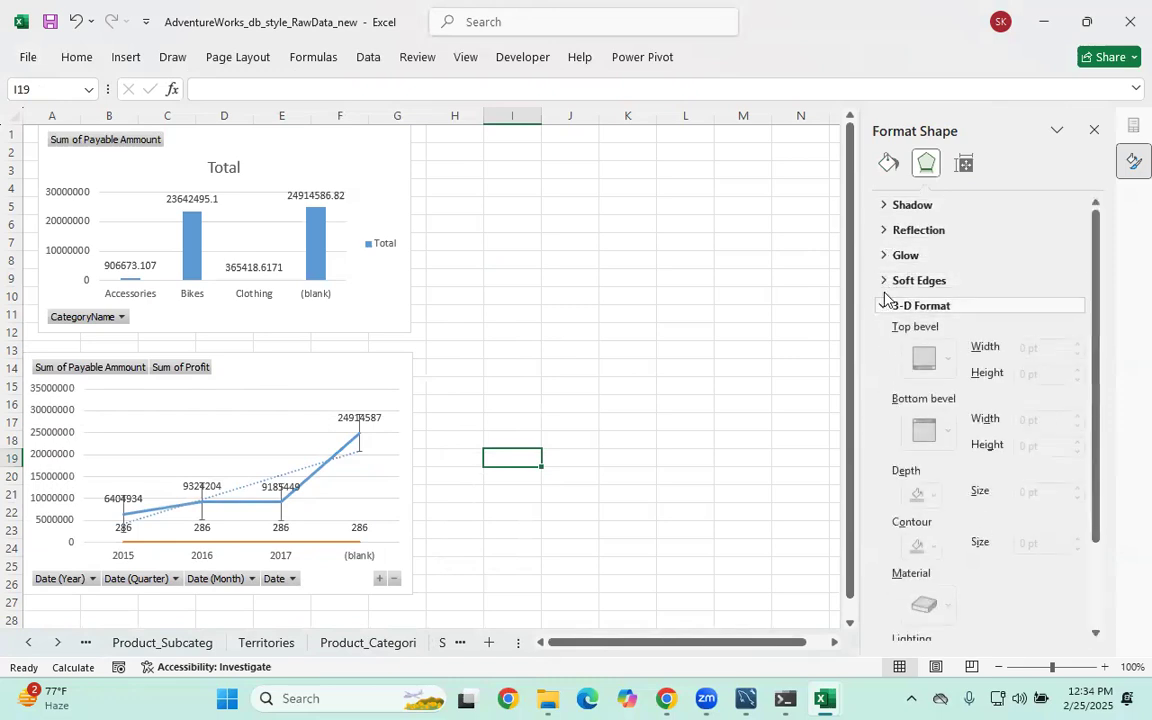
click(895, 205)
scroll(1031, 249, down, 5)
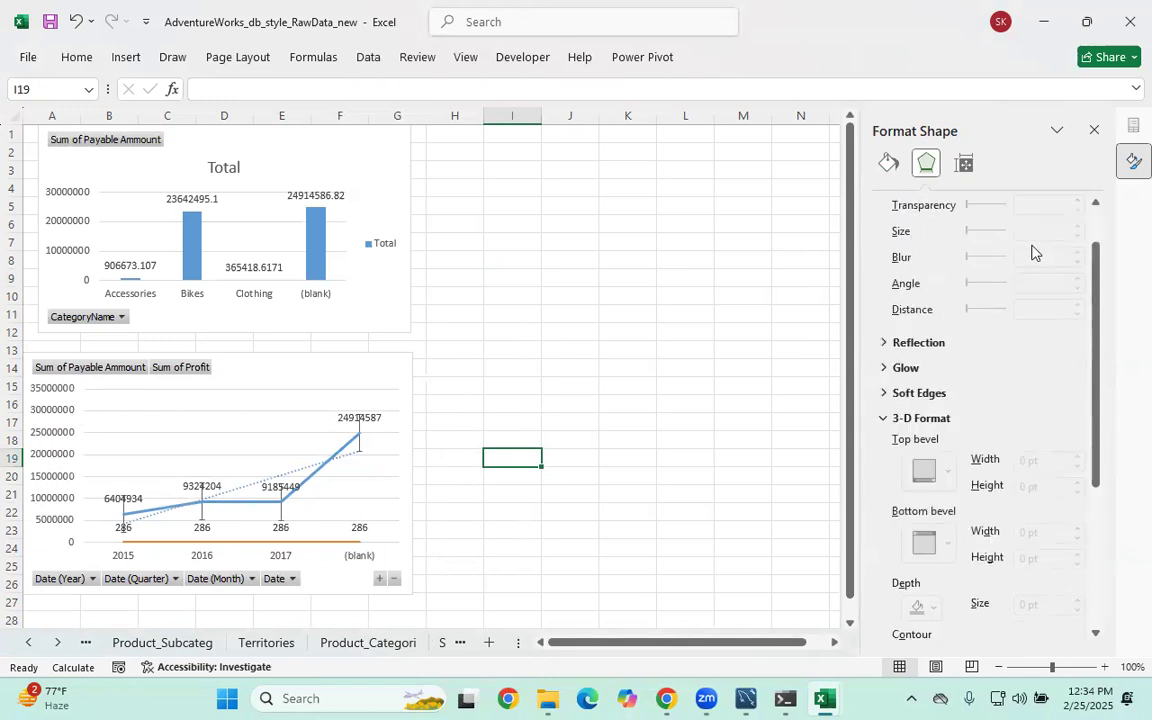
scroll(950, 365, down, 2)
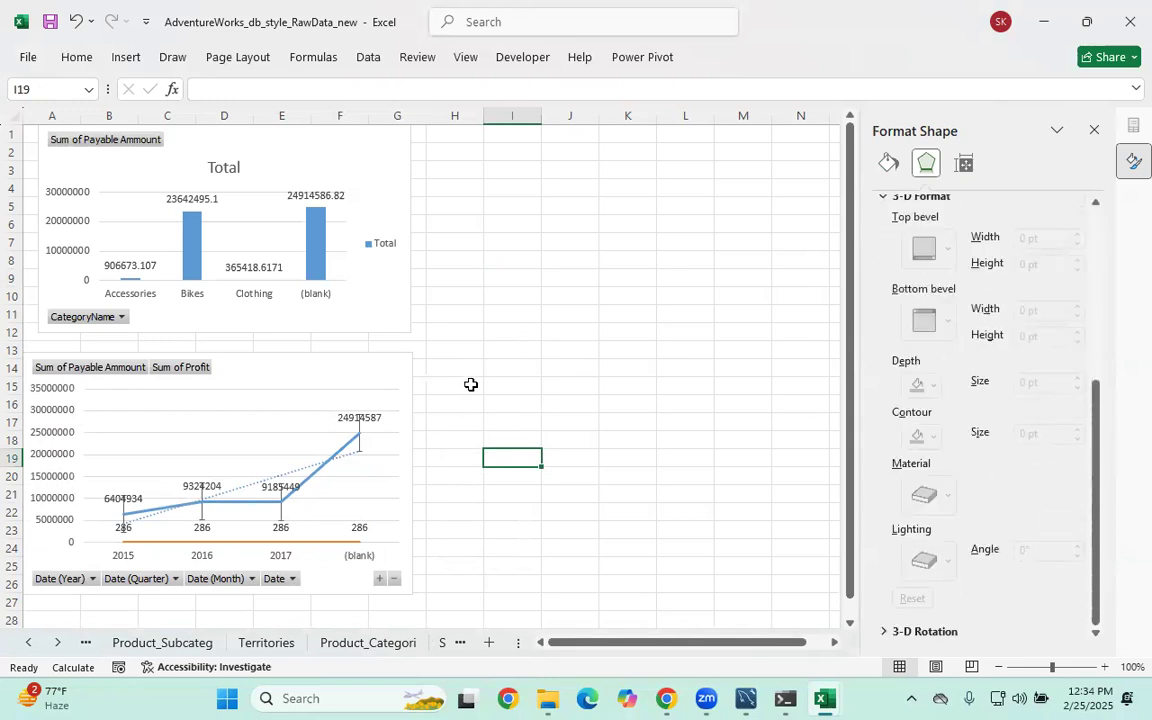
Open the line chart's chart area formatting and examine its border, effects, and size and properties options
click(378, 362)
right_click(378, 363)
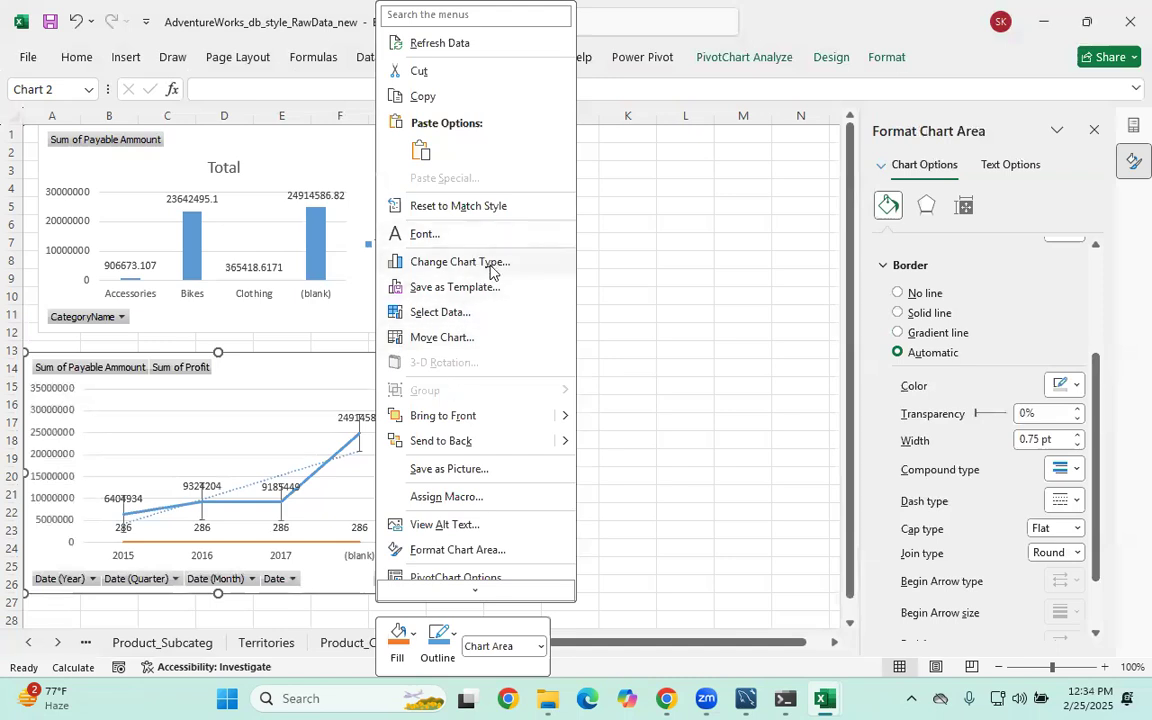
click(453, 550)
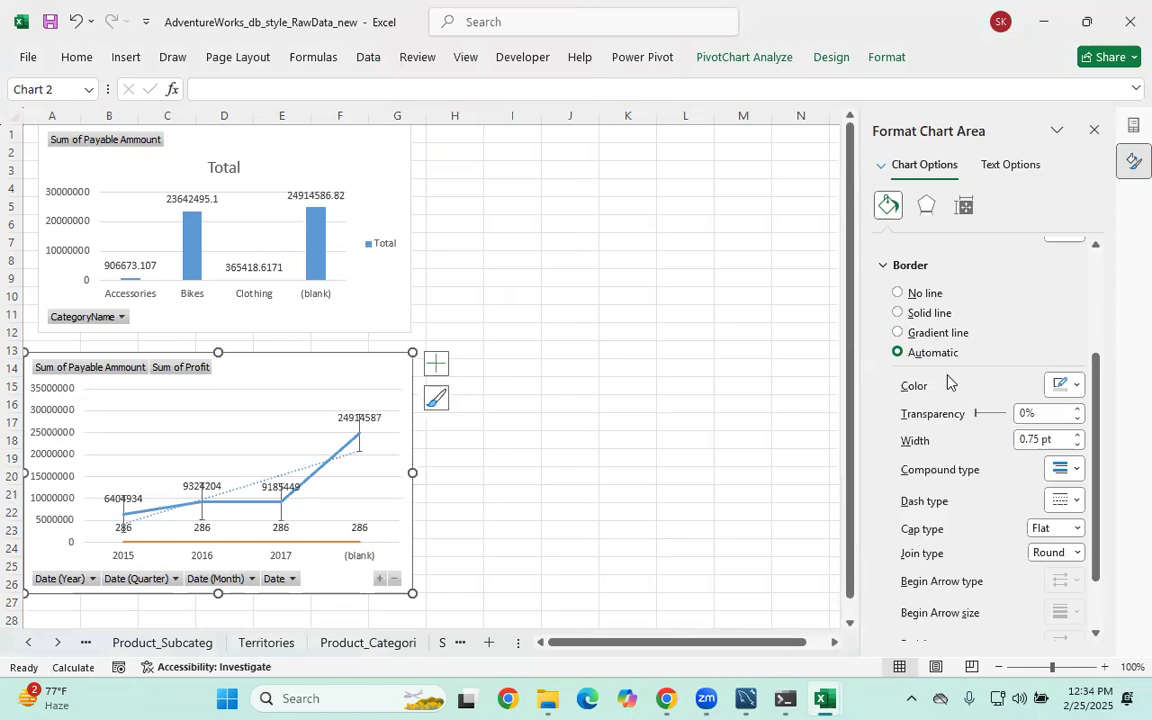
click(914, 352)
scroll(927, 390, down, 1)
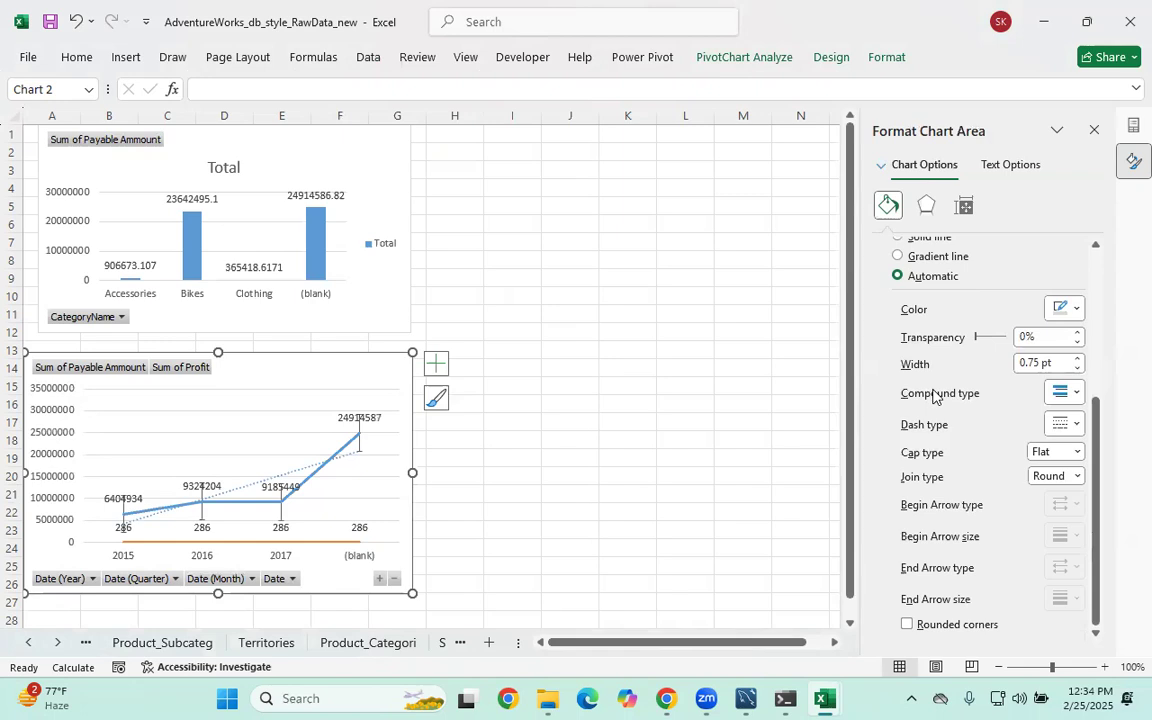
click(926, 205)
scroll(949, 386, down, 1)
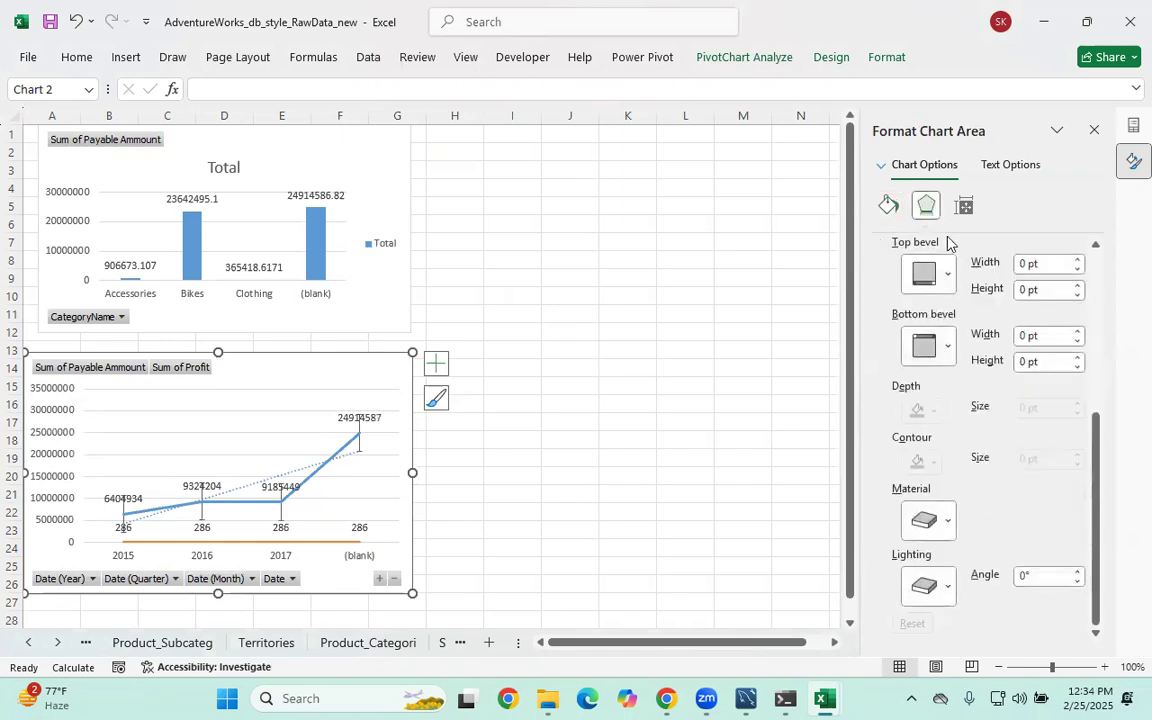
click(964, 207)
Set the line chart's text fill to solid orange with 2% transparency
click(1005, 165)
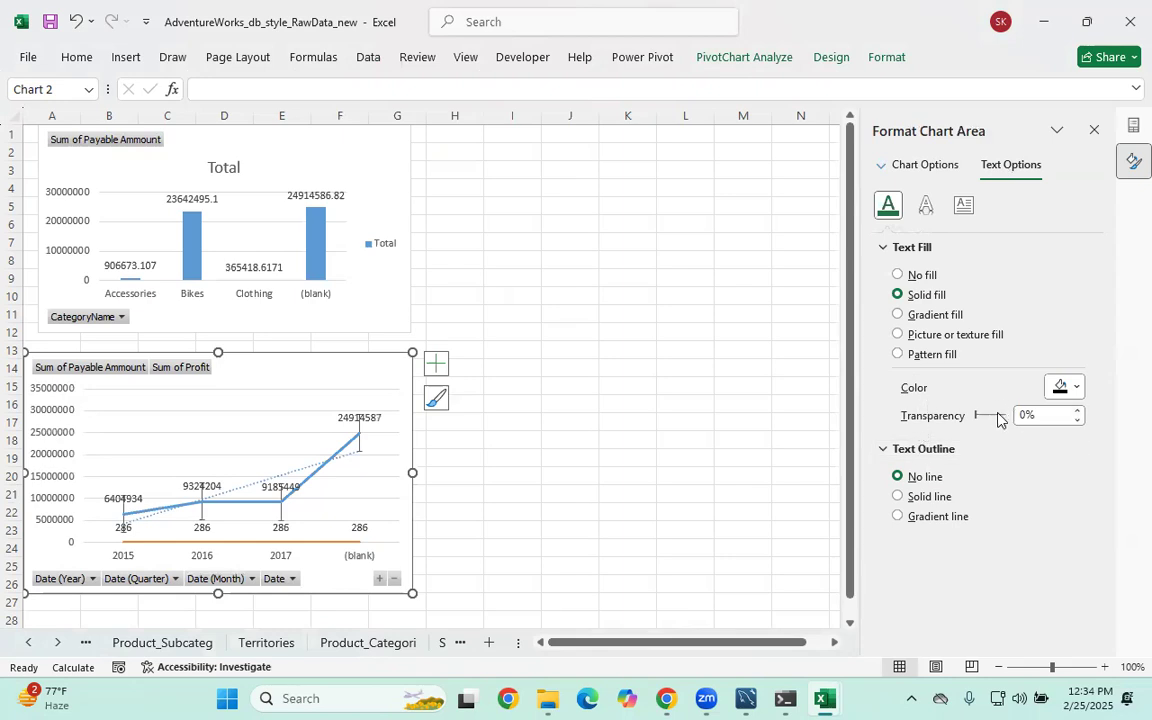
click(1084, 390)
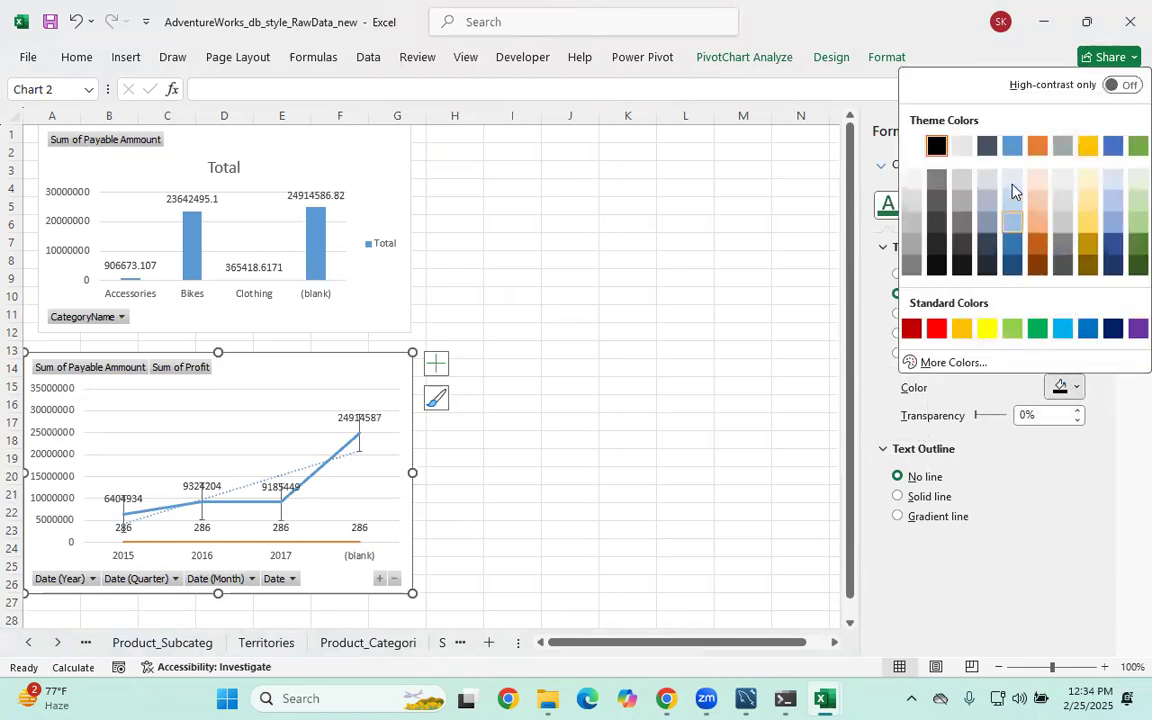
click(1031, 151)
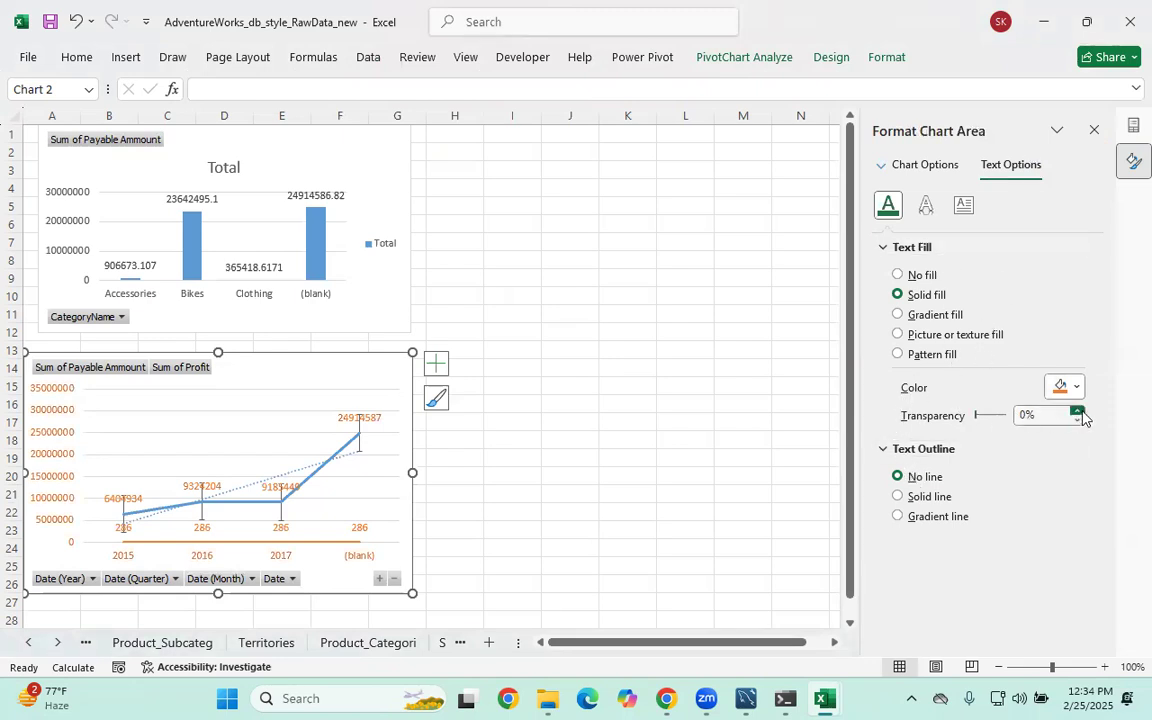
Review the line chart's text effects and text box options, and close the chart area formatting
click(926, 206)
scroll(1038, 300, down, 5)
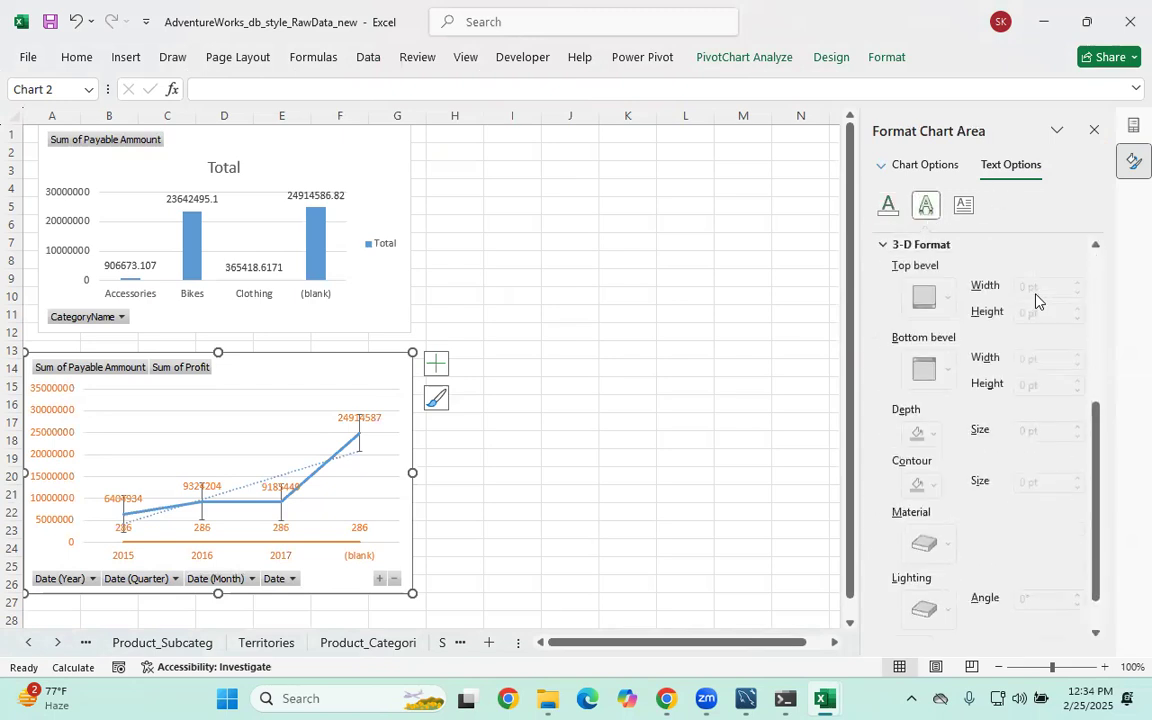
click(963, 206)
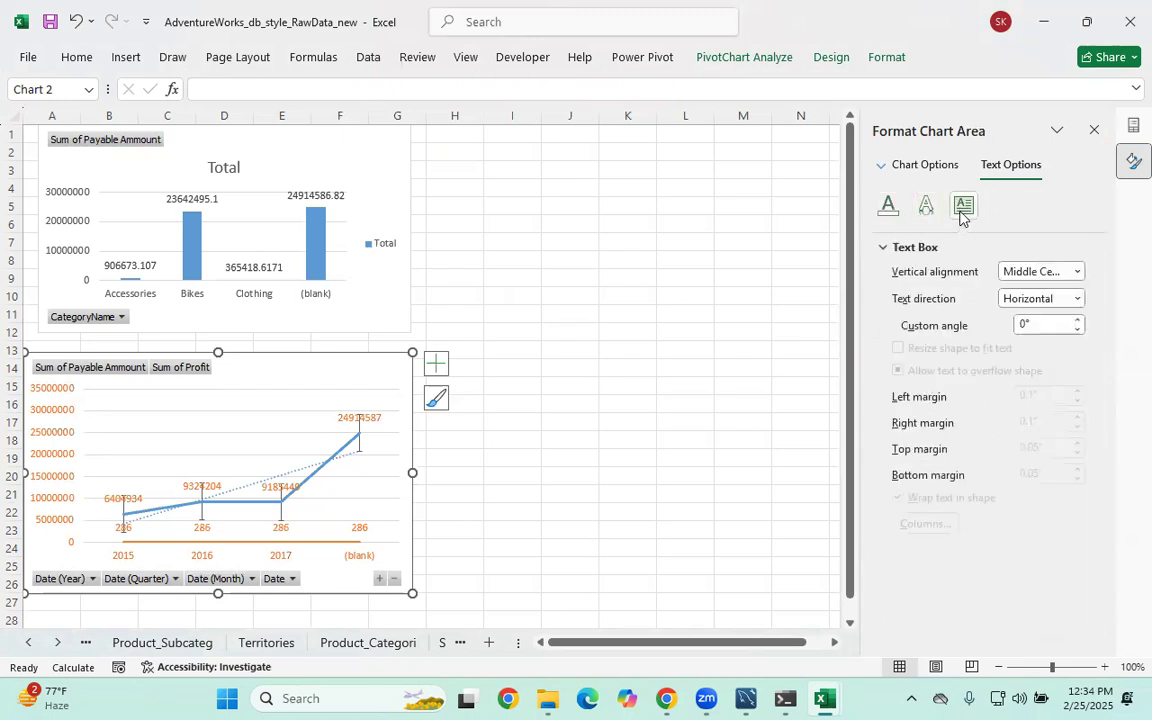
click(888, 205)
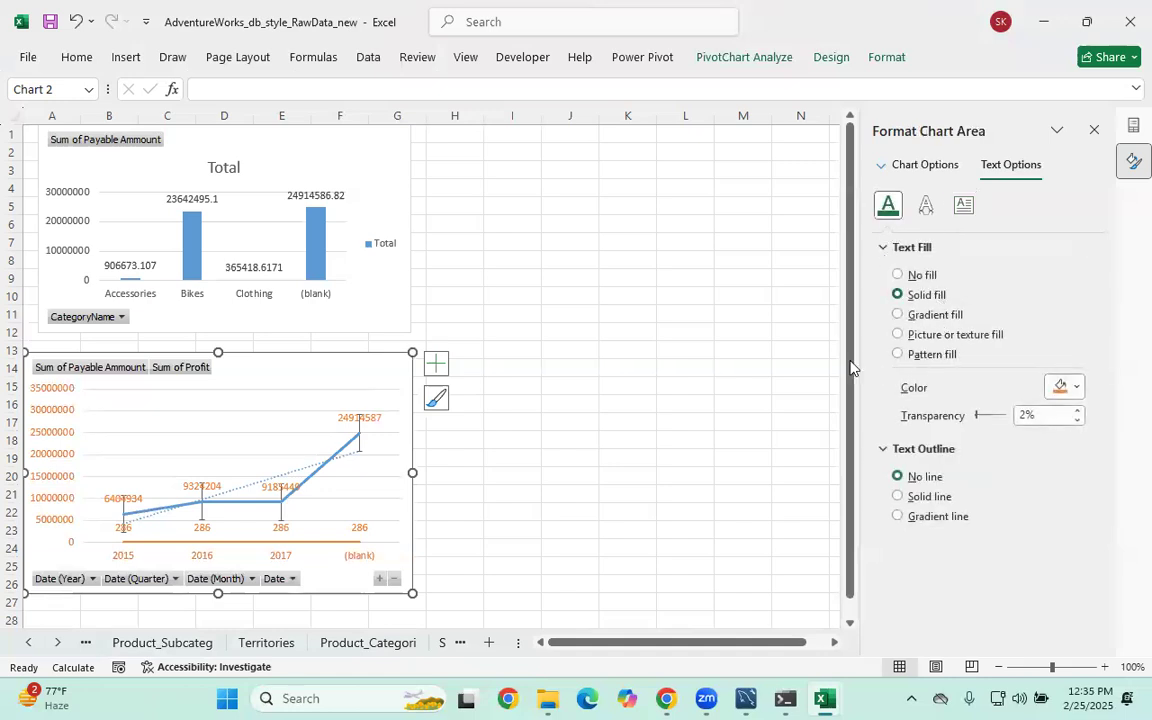
click(1092, 131)
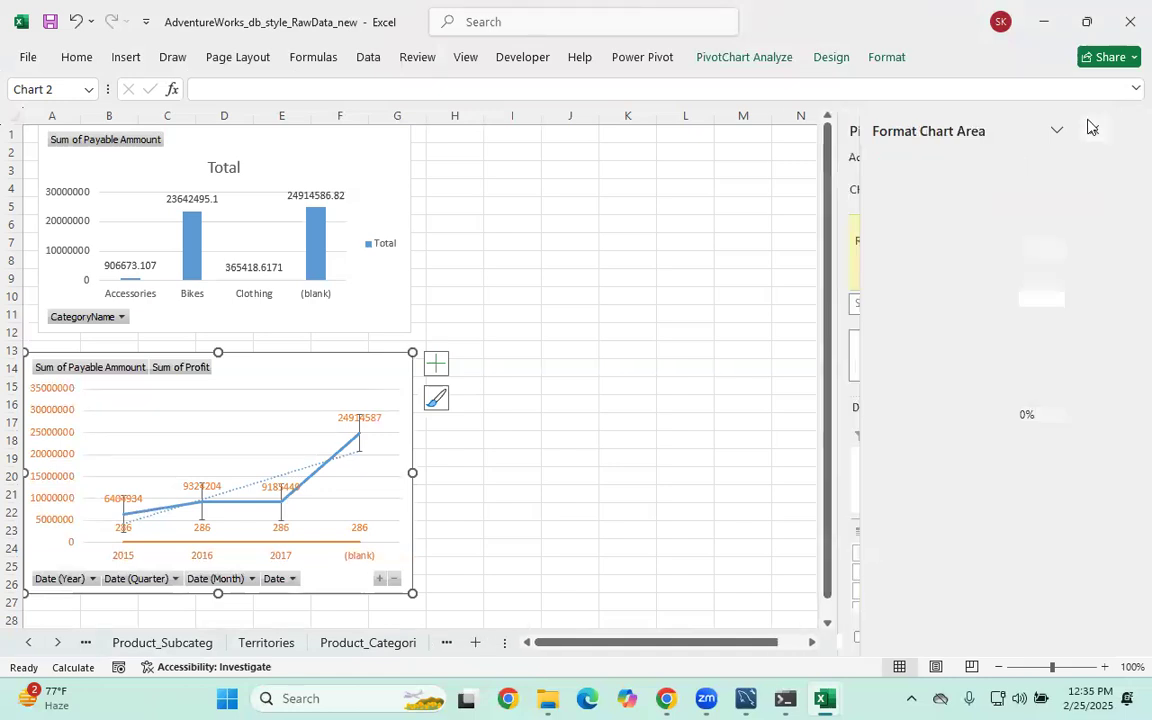
click(733, 278)
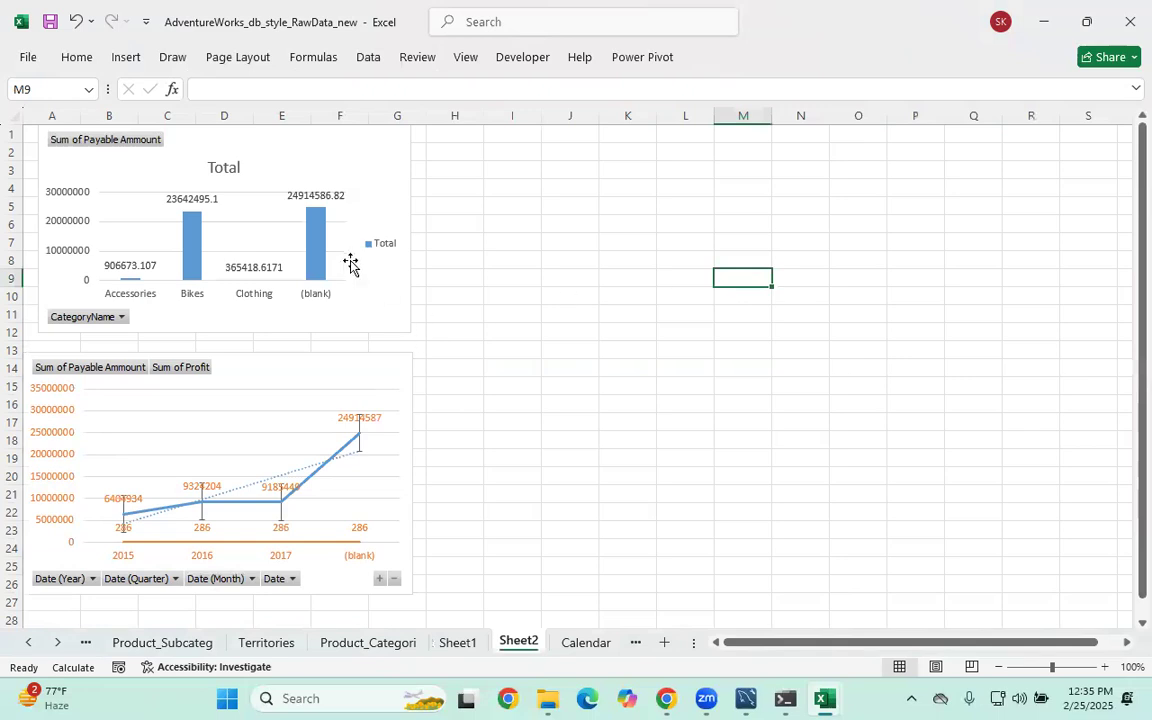
click(380, 200)
click(316, 393)
click(70, 56)
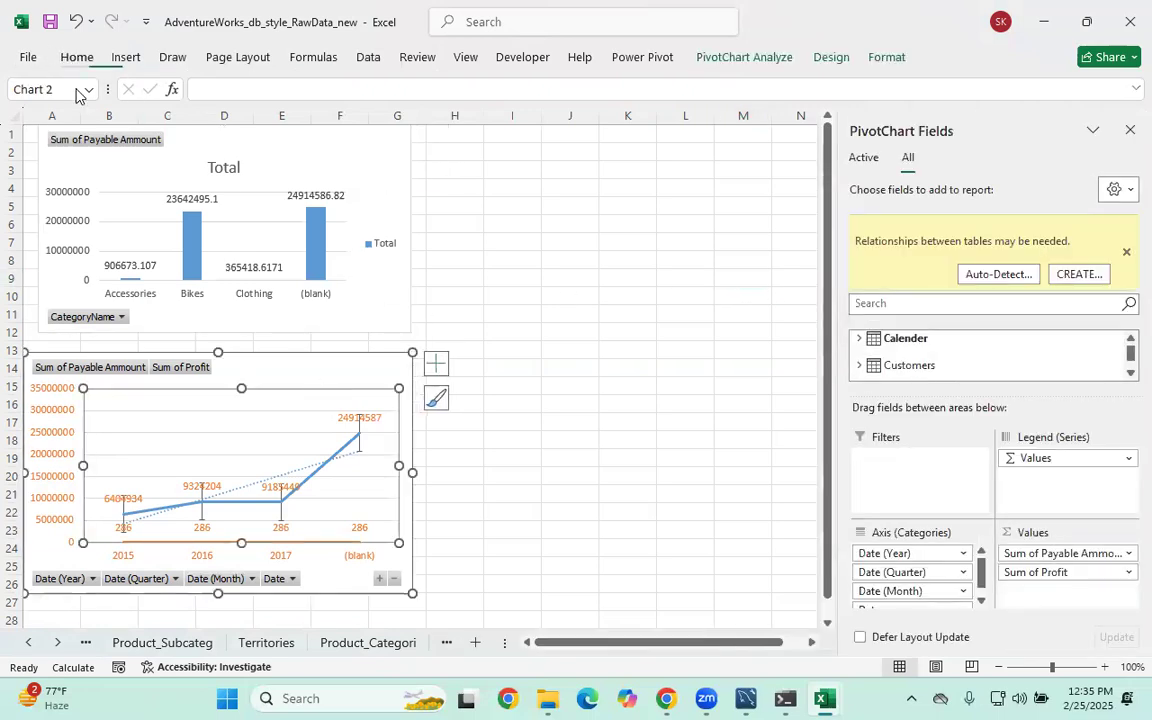
click(251, 367)
click(77, 57)
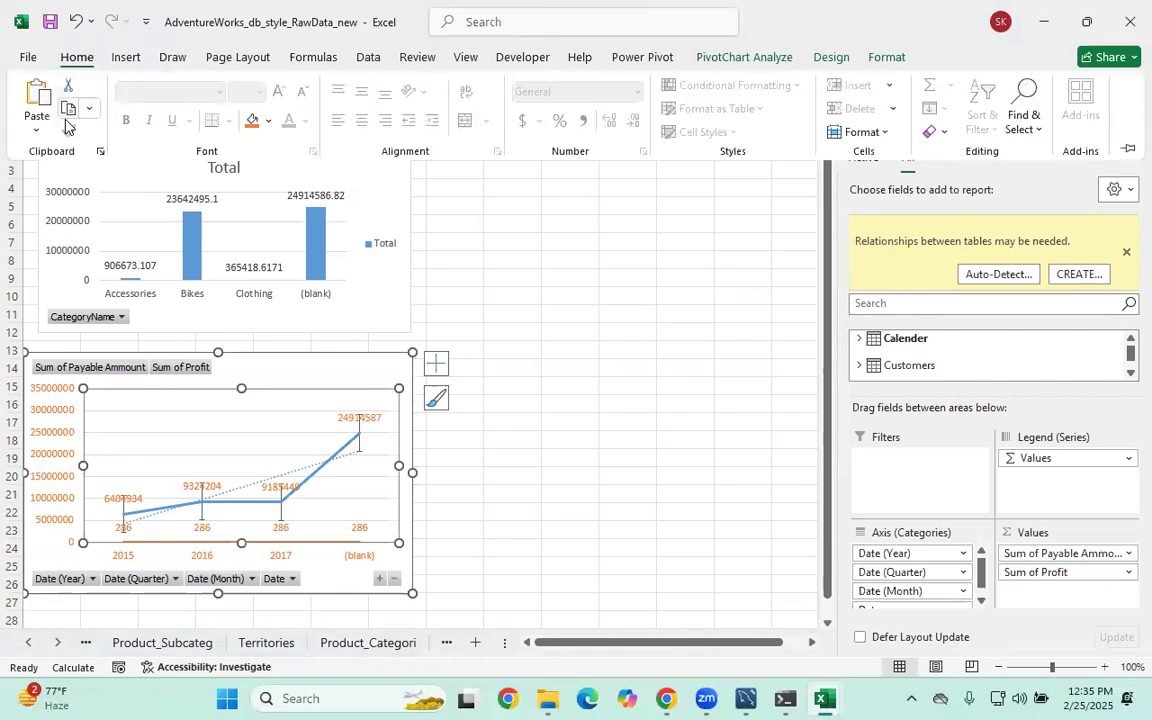
click(308, 357)
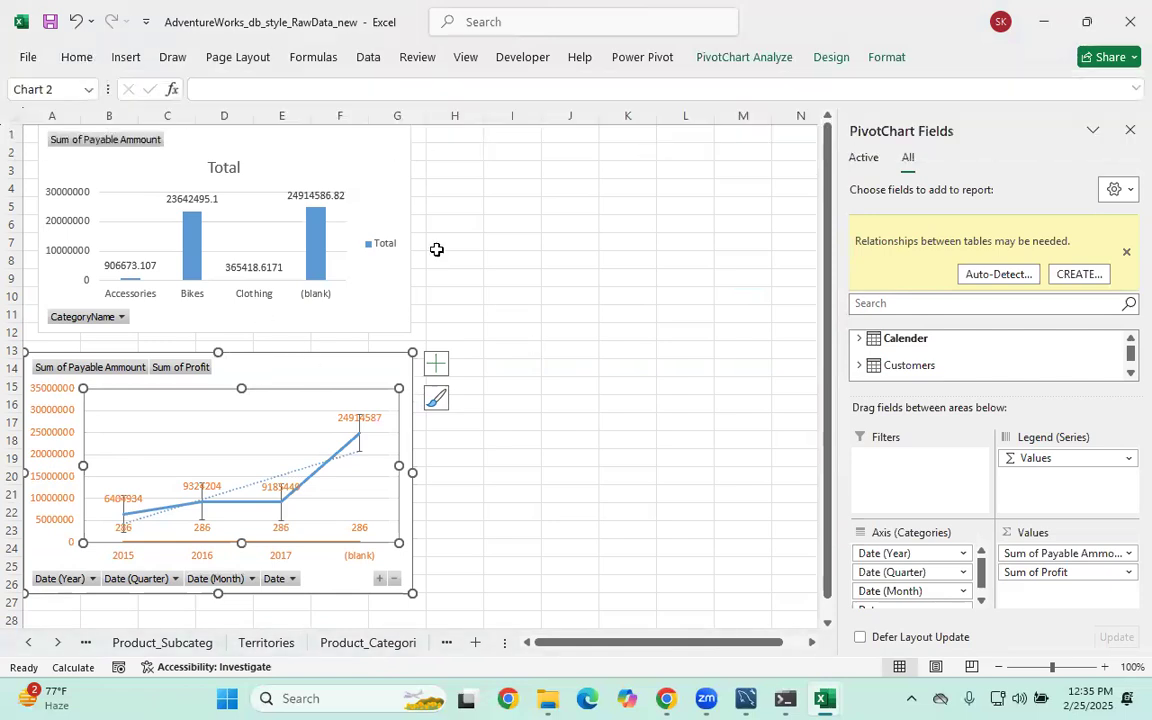
click(525, 330)
Copy the line chart's formatting onto the category column chart with Format Painter
click(392, 372)
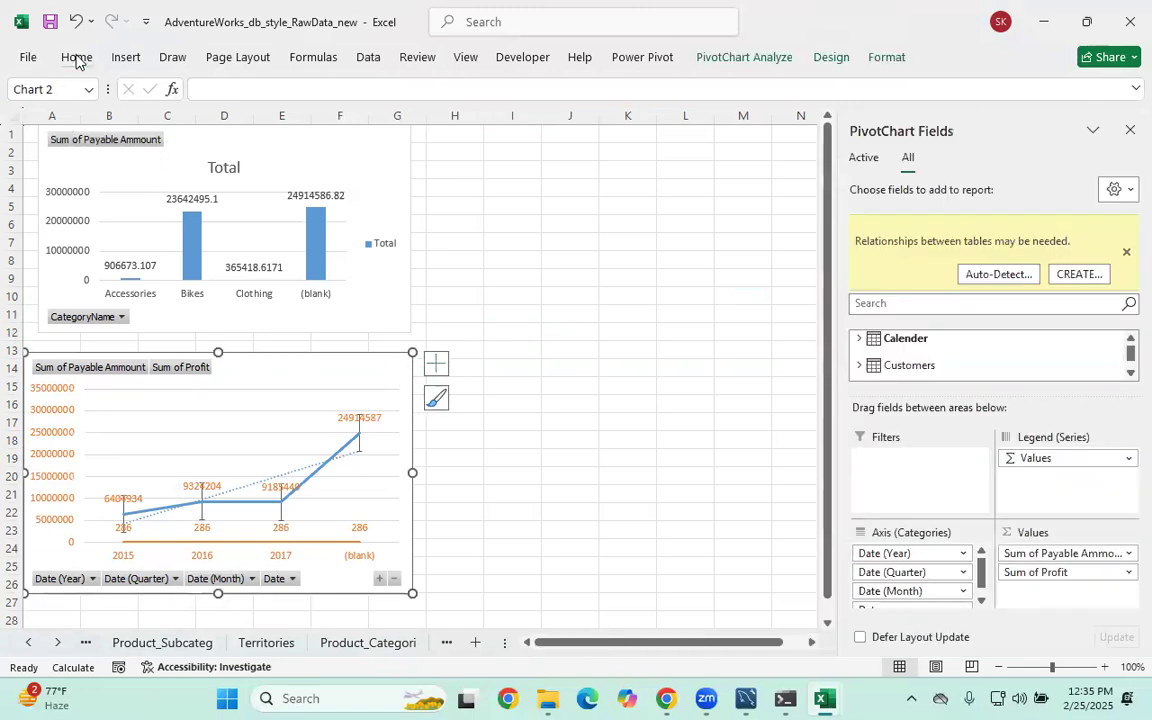
click(77, 57)
click(330, 212)
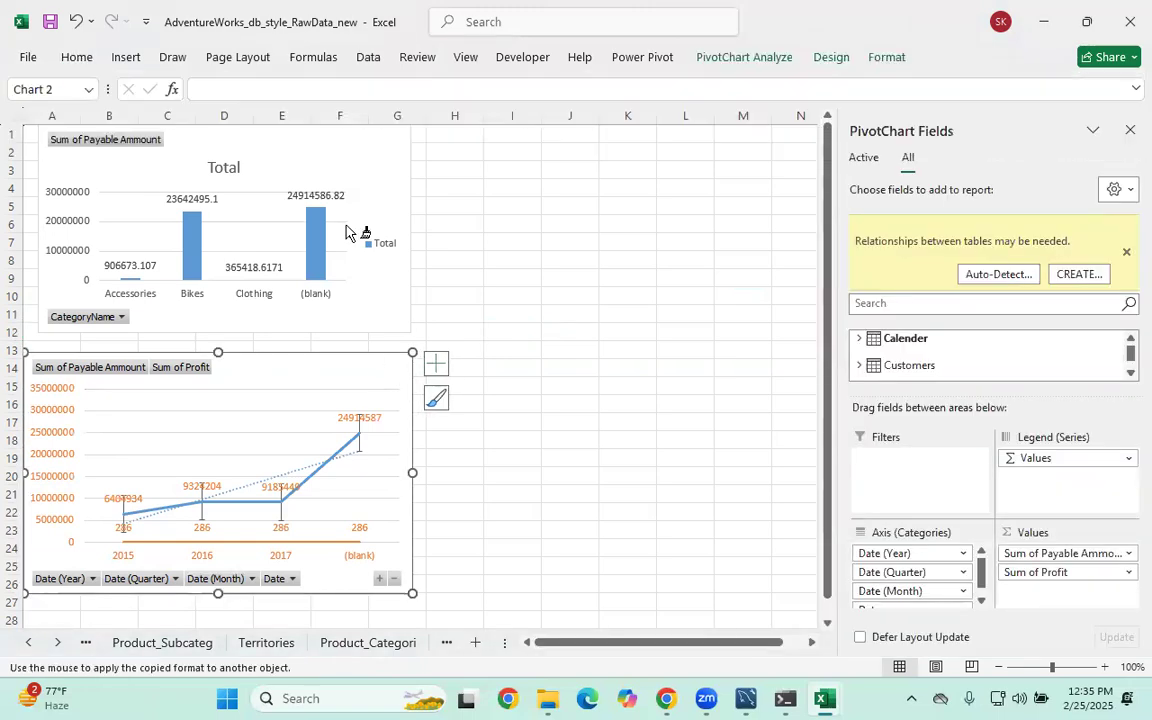
click(350, 222)
click(514, 240)
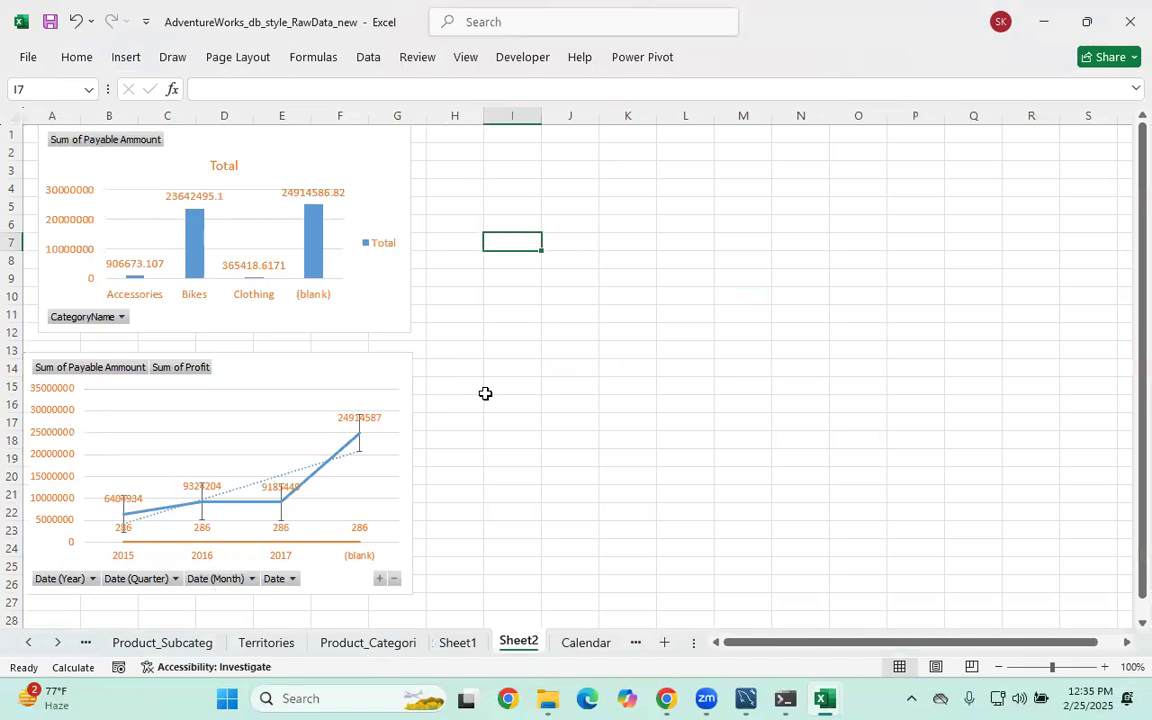
click(374, 174)
click(535, 185)
click(469, 219)
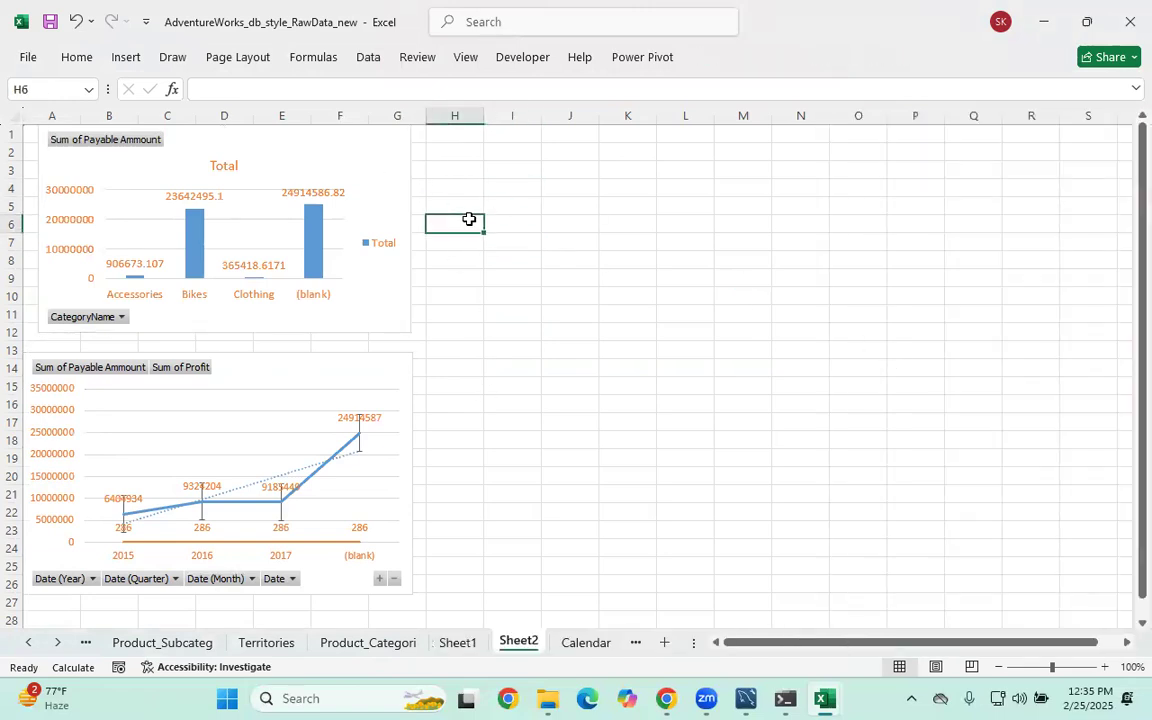
click(363, 148)
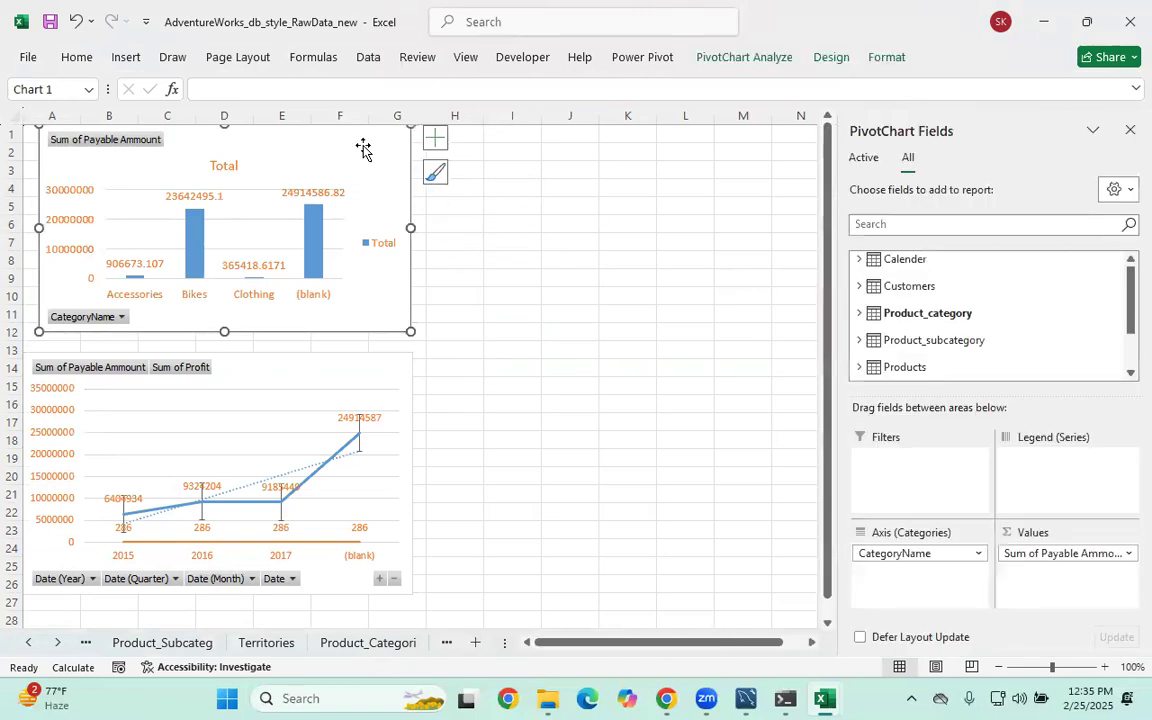
Paste a copy of the category column chart beside the original, starting at column H, and narrow the copy to end in column L
click(550, 195)
key(ctrl+v)
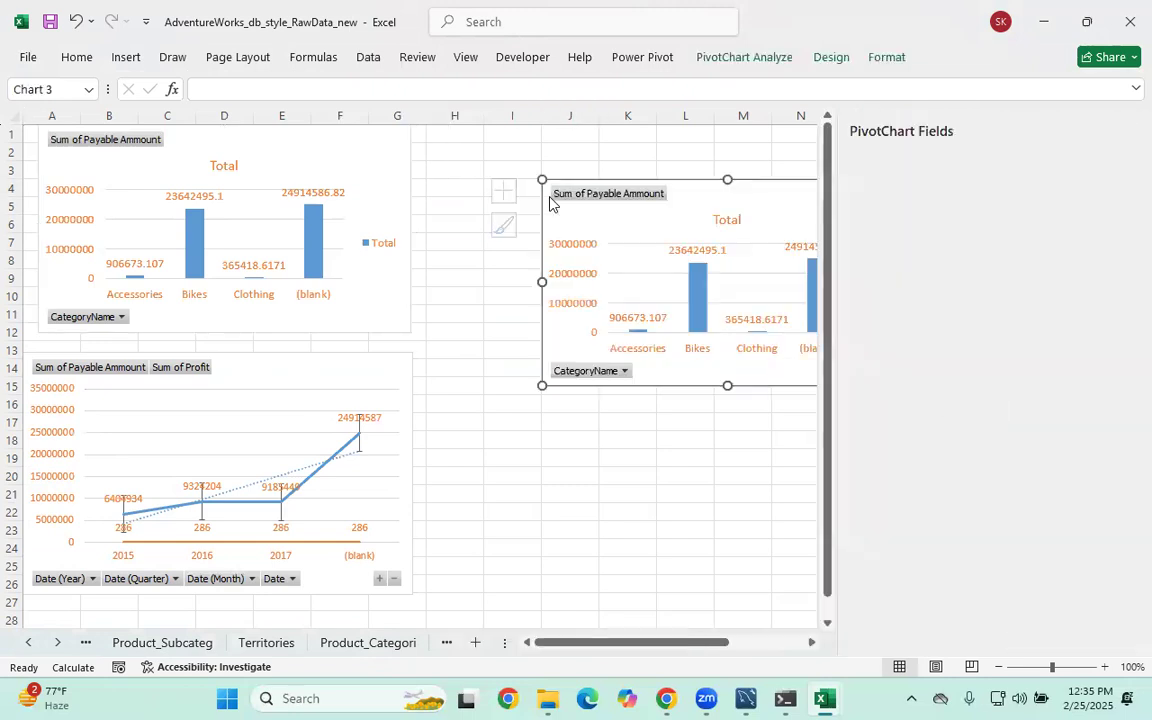
drag(626, 212, 530, 157)
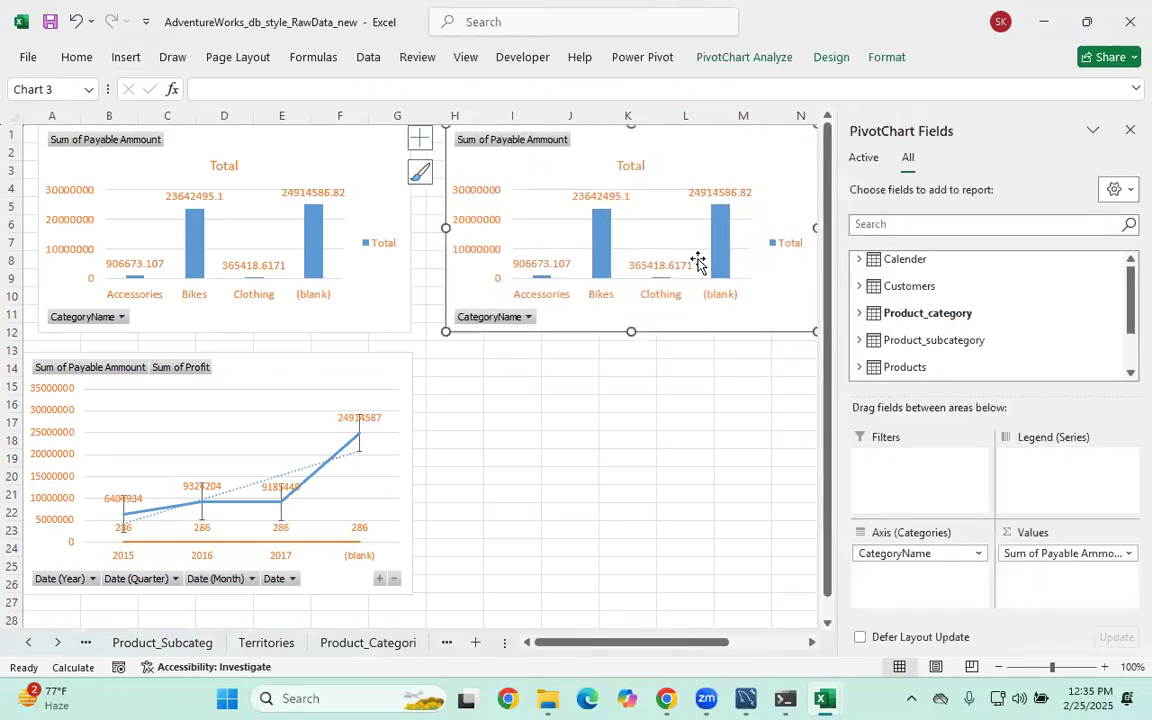
drag(815, 331, 674, 332)
drag(617, 650, 556, 650)
Clear the copied chart's fields and rebuild it with CategoryName as the axis categories and the Sales table's Payable Ammount as values
drag(918, 555, 785, 565)
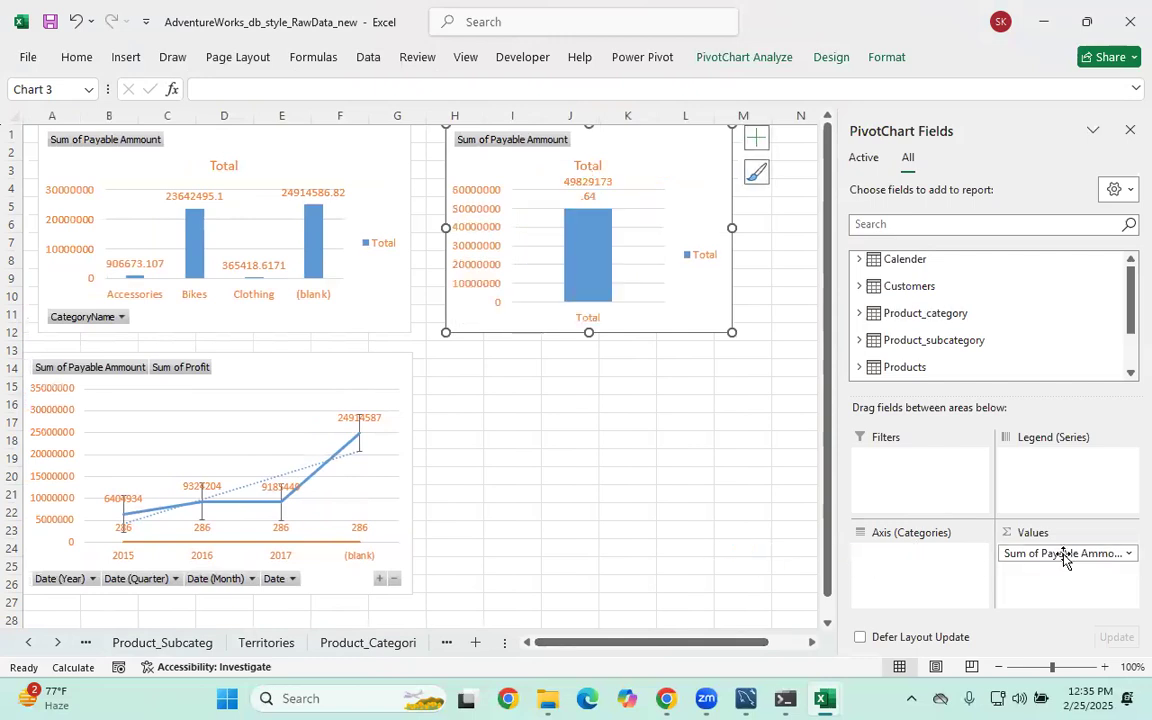
drag(1065, 555, 775, 518)
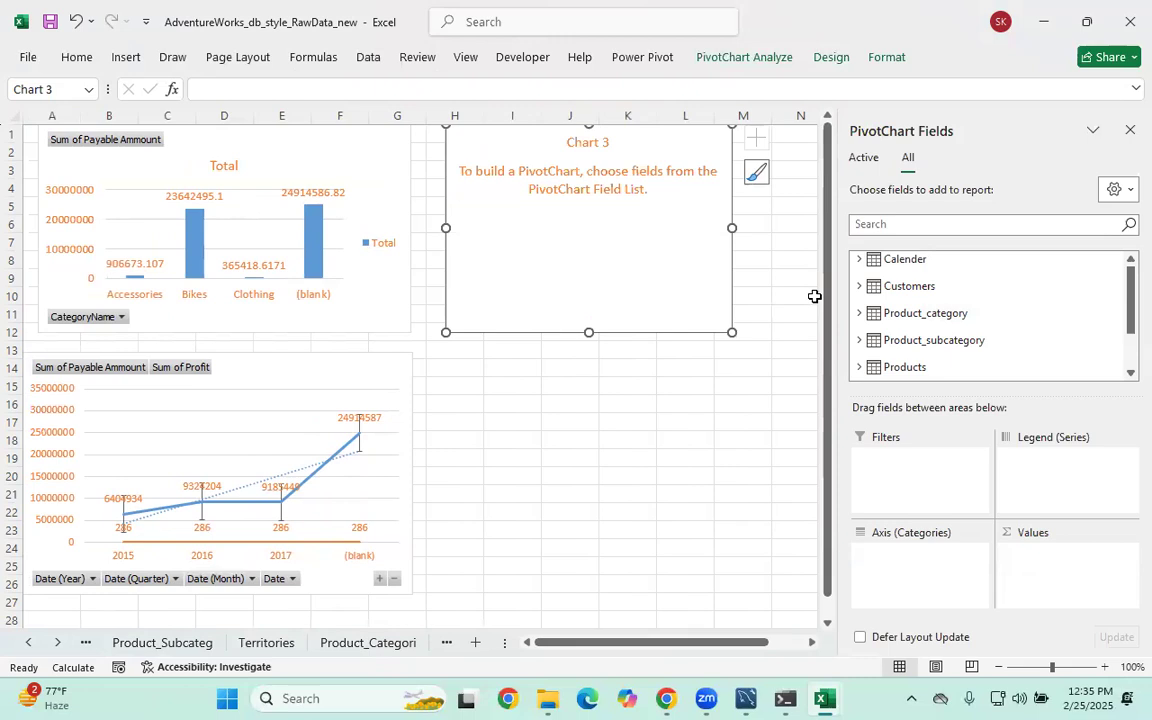
click(859, 341)
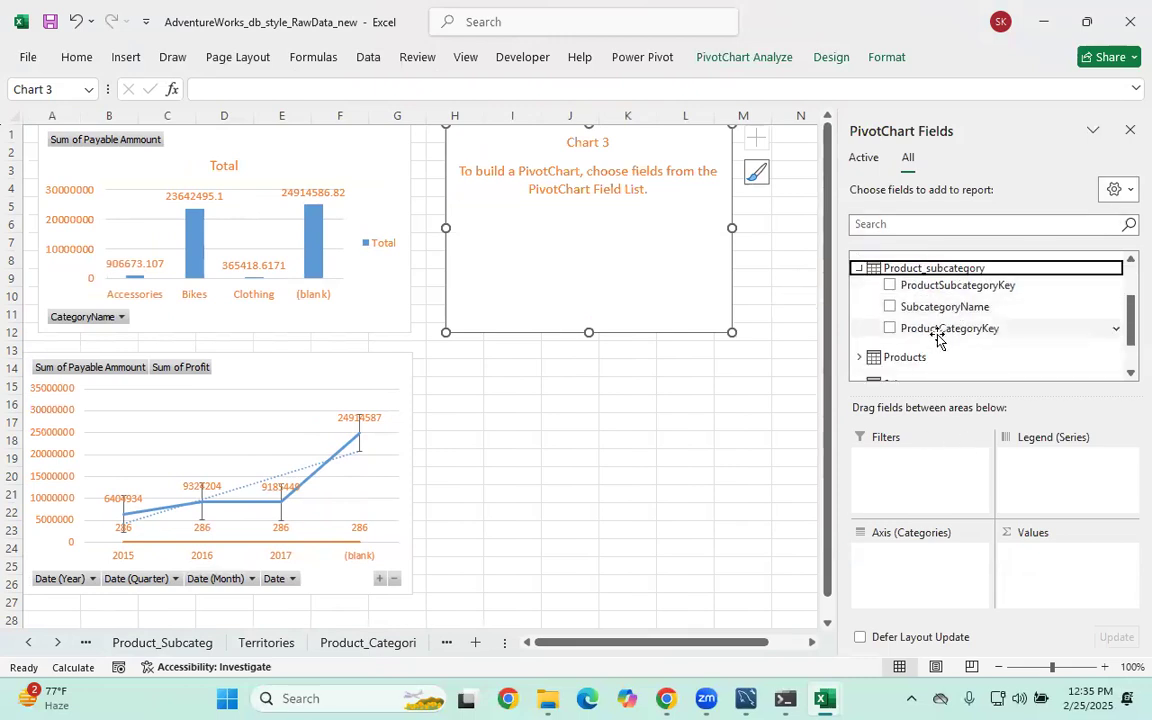
scroll(940, 337, up, 2)
click(859, 341)
click(860, 314)
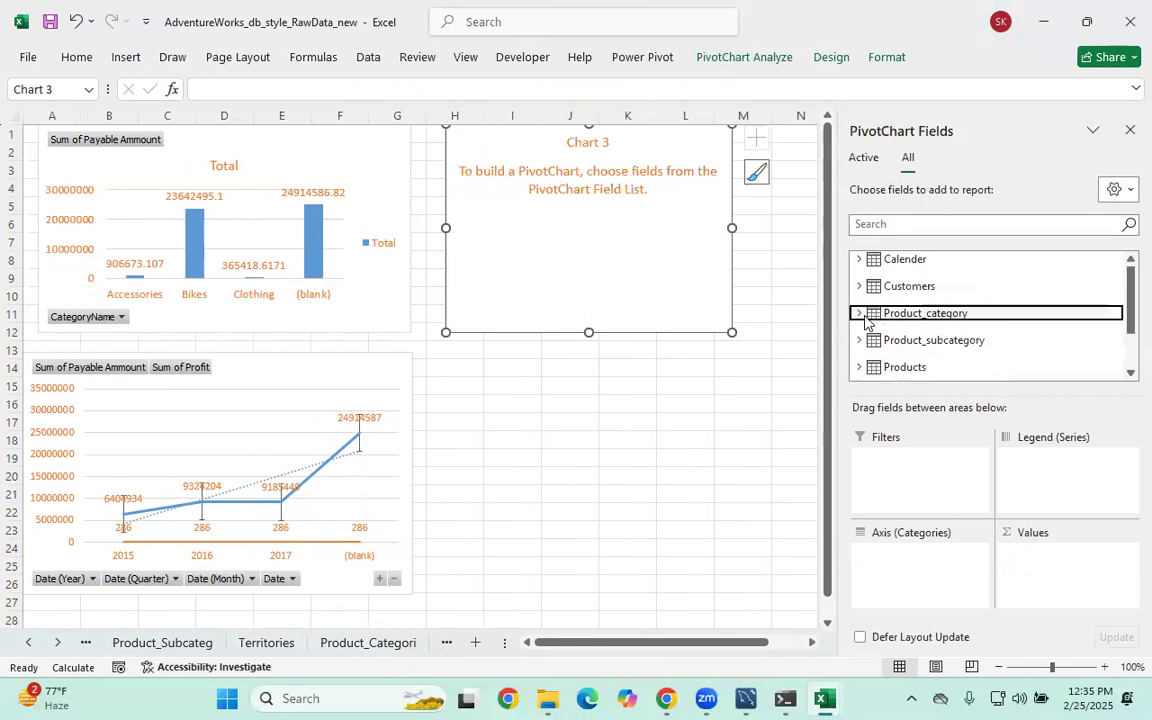
drag(957, 352, 928, 570)
scroll(959, 337, down, 3)
click(959, 334)
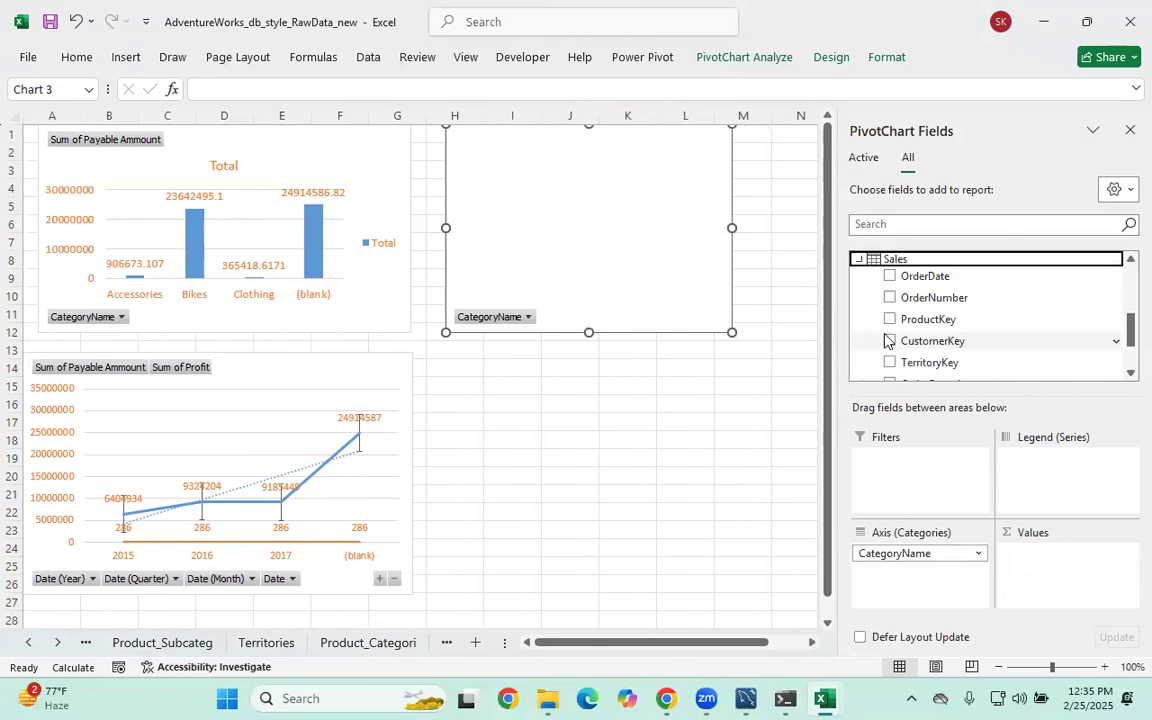
scroll(945, 345, down, 1)
drag(937, 349, 1043, 572)
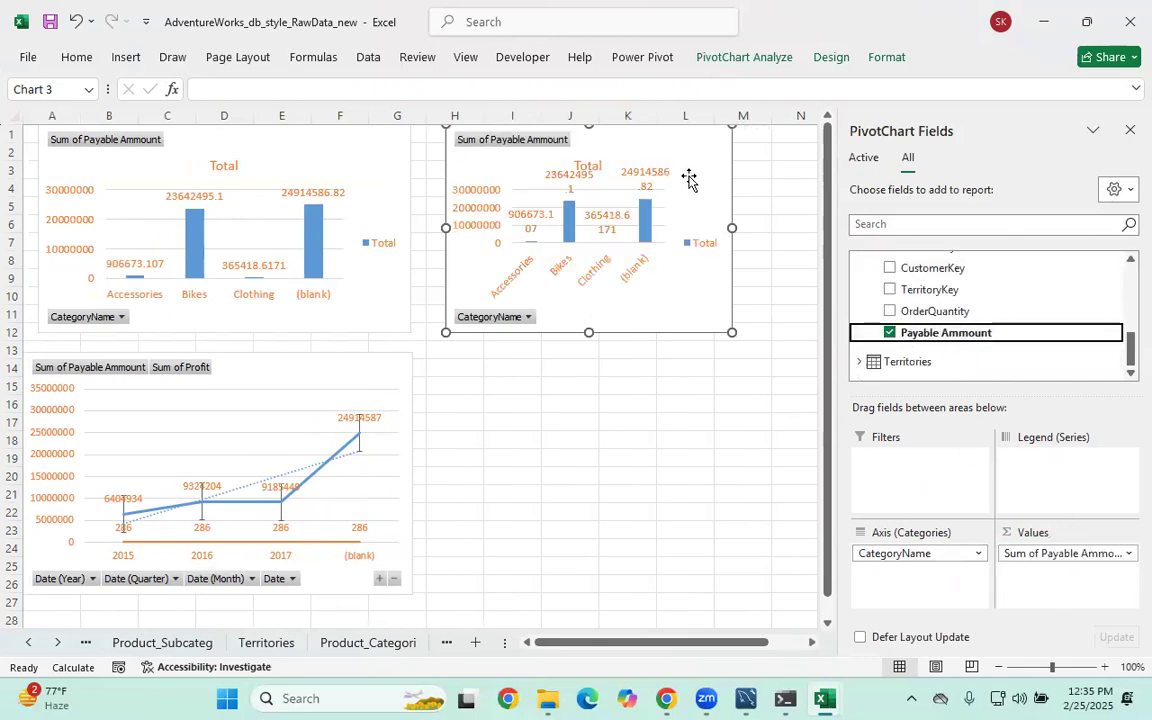
Remove the chart title and data labels from the copied column chart
right_click(692, 172)
key(Escape)
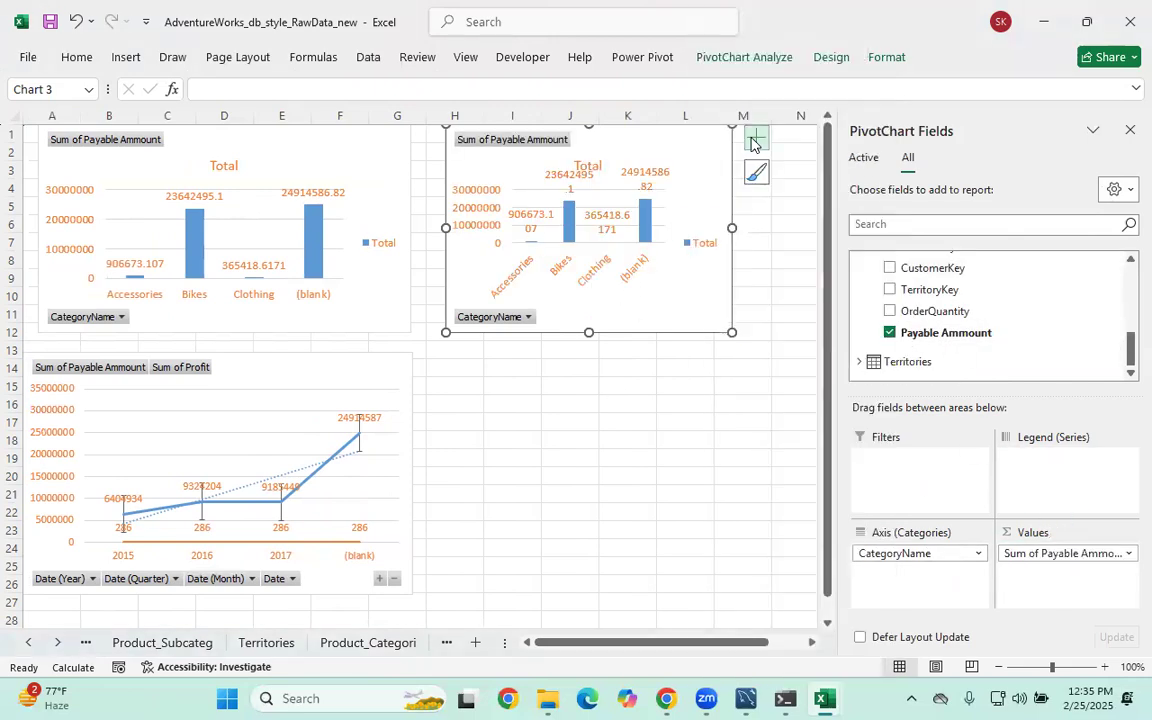
click(756, 136)
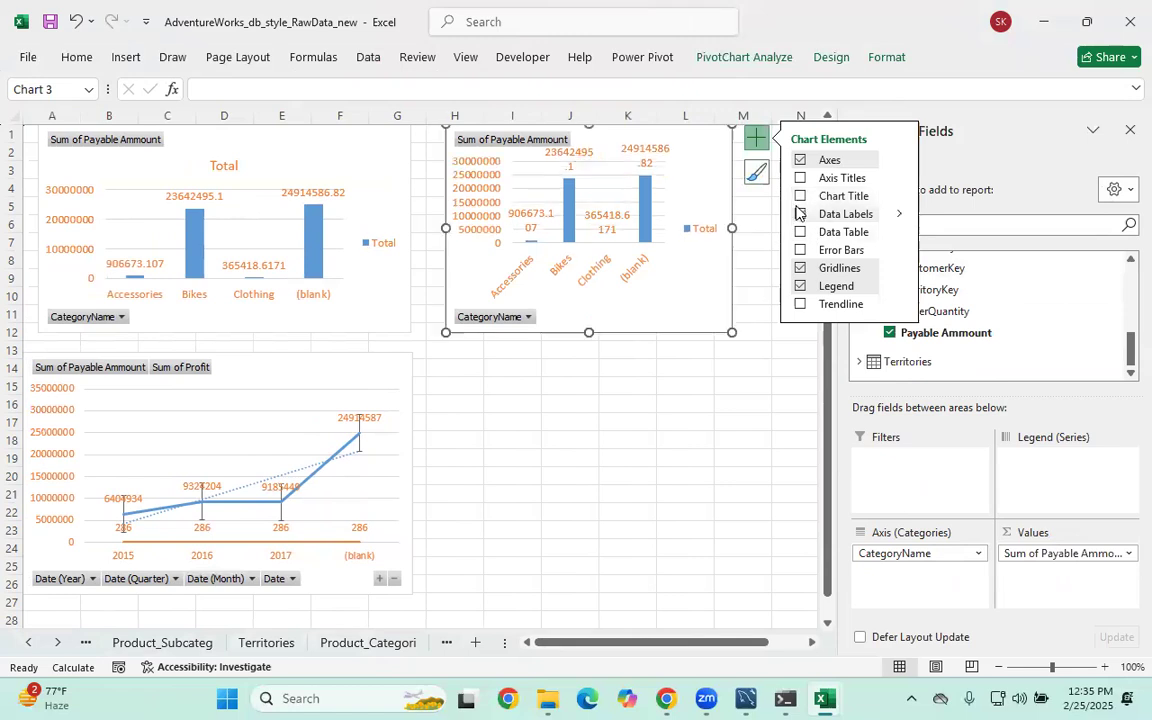
click(678, 370)
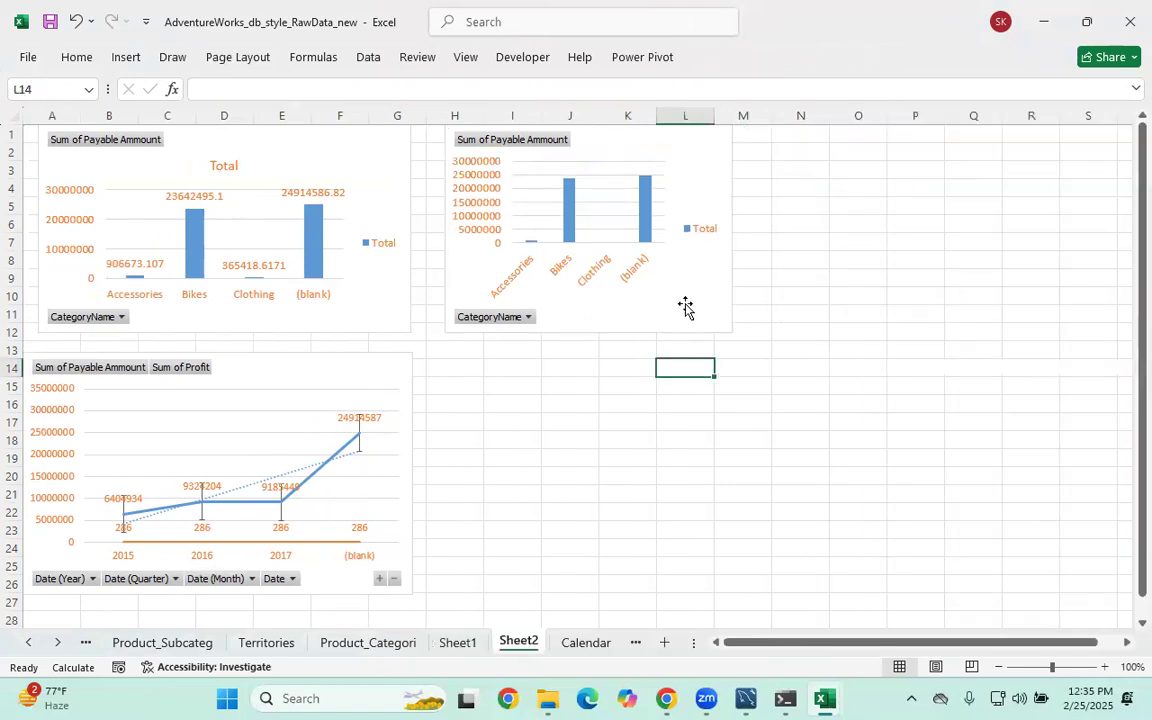
Preview the 3-D, composite and doughnut pie variants, and change the copied chart's type to a standard Pie
click(687, 291)
right_click(689, 291)
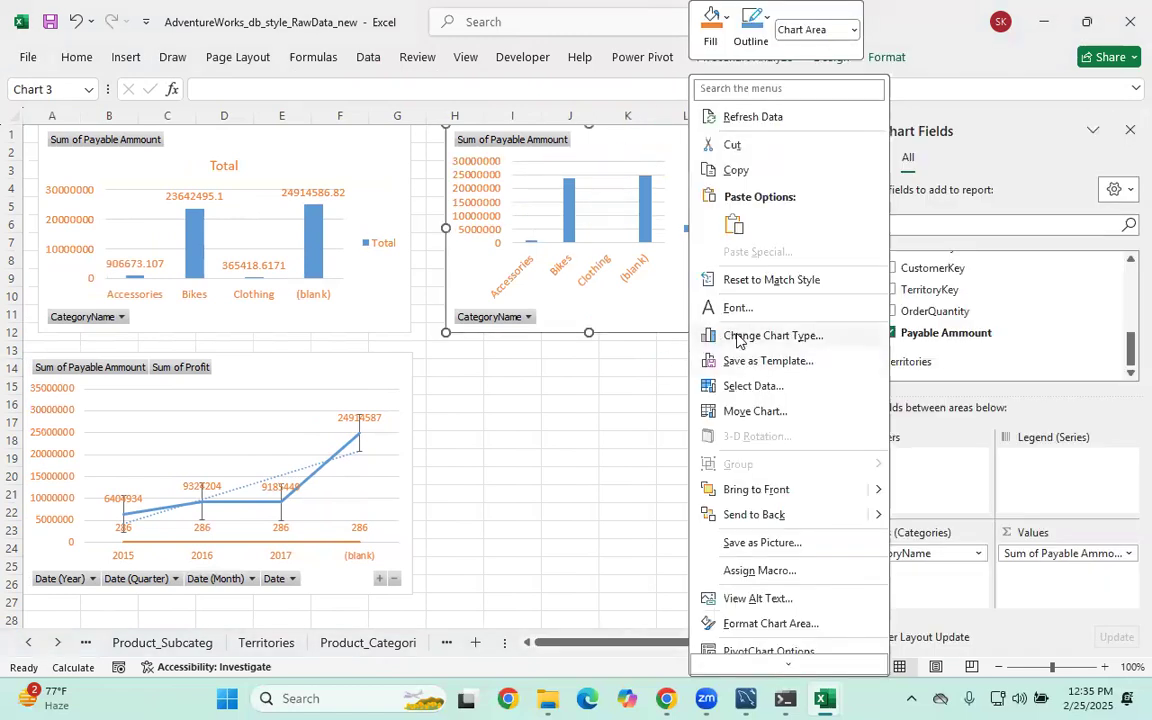
click(738, 341)
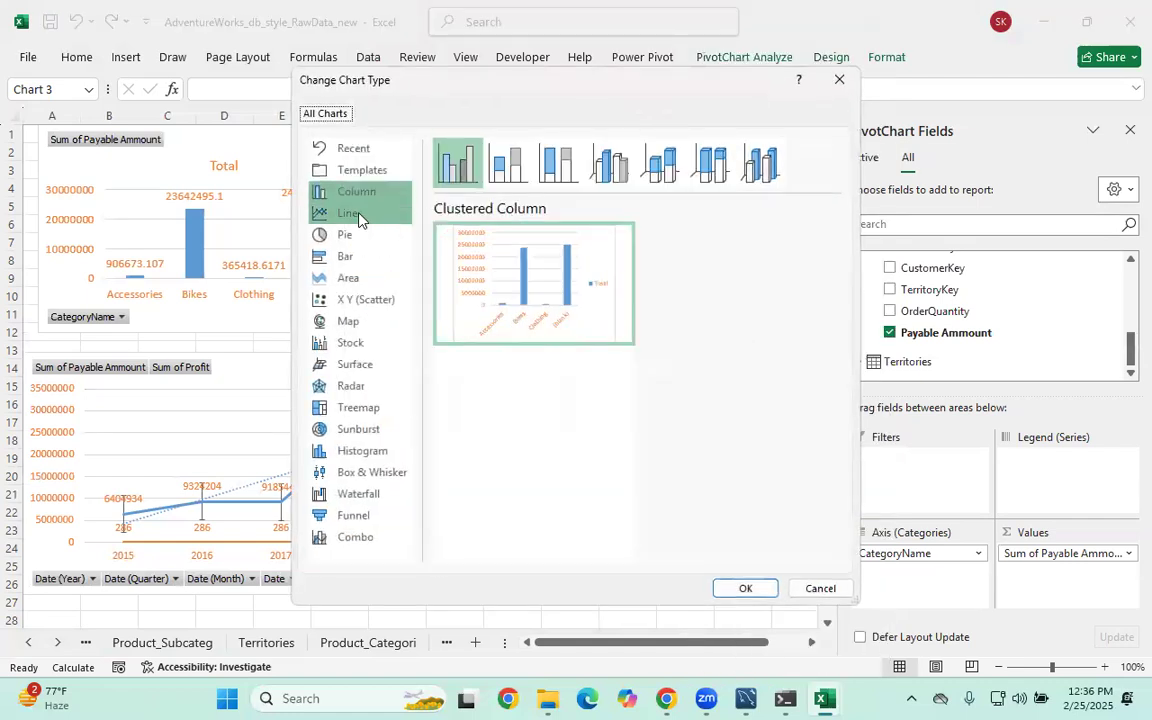
click(347, 237)
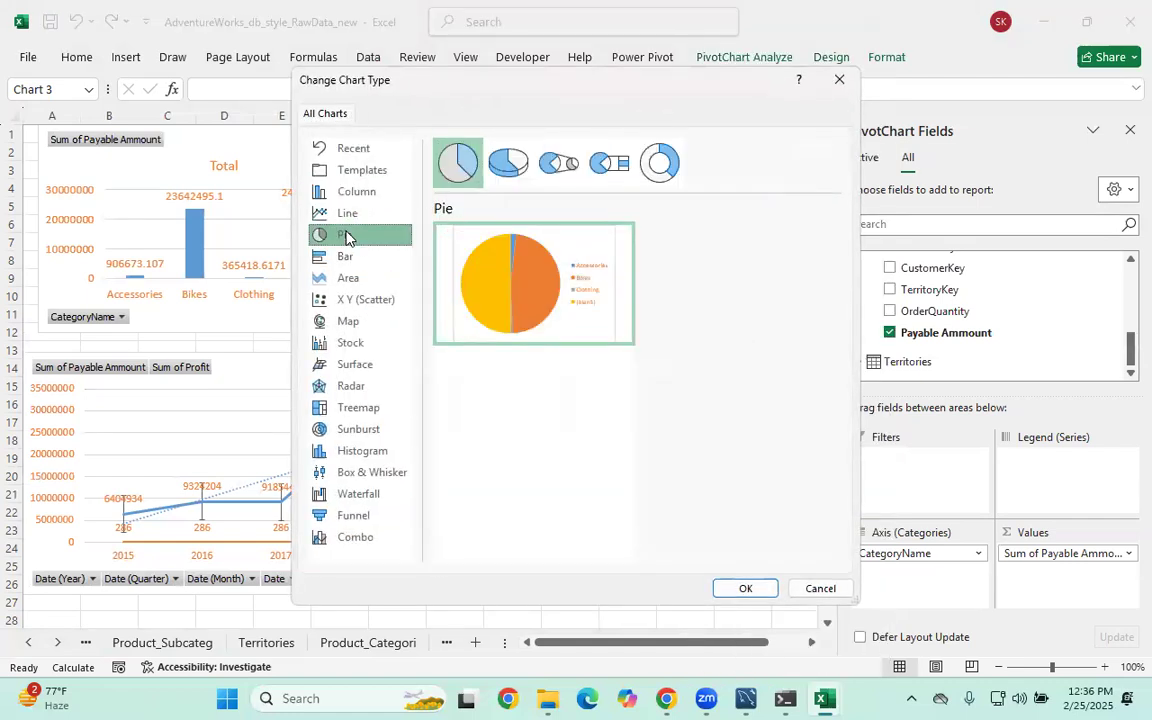
click(508, 162)
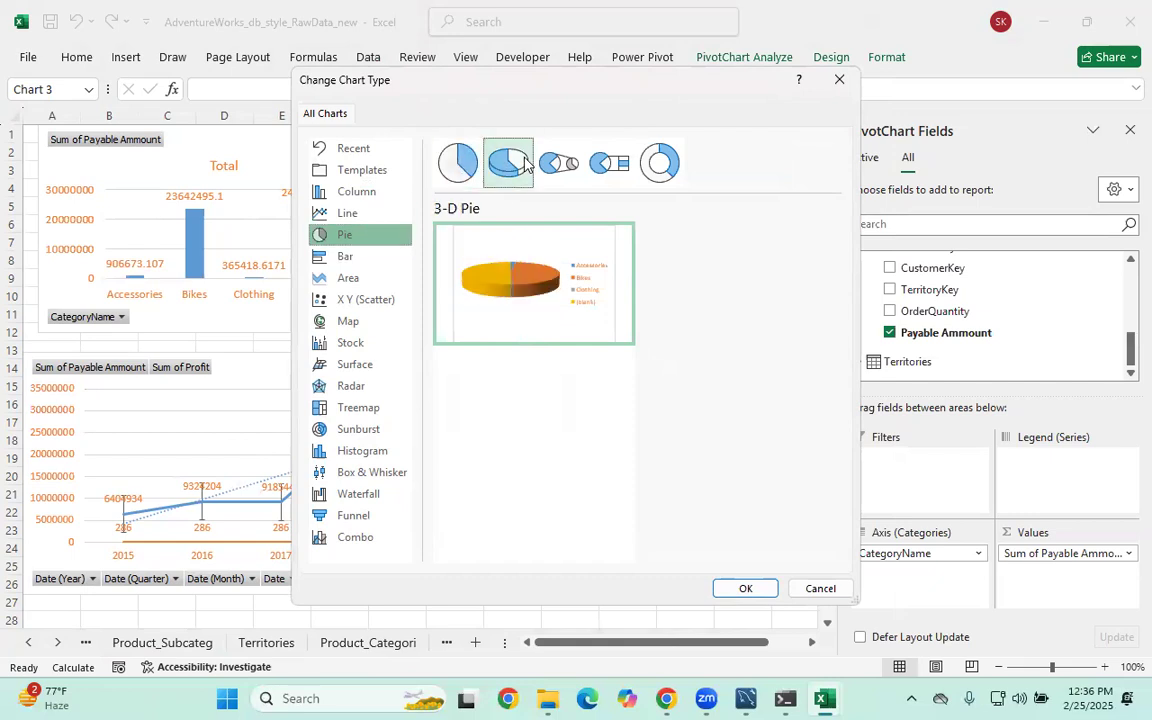
click(558, 163)
click(606, 165)
click(659, 163)
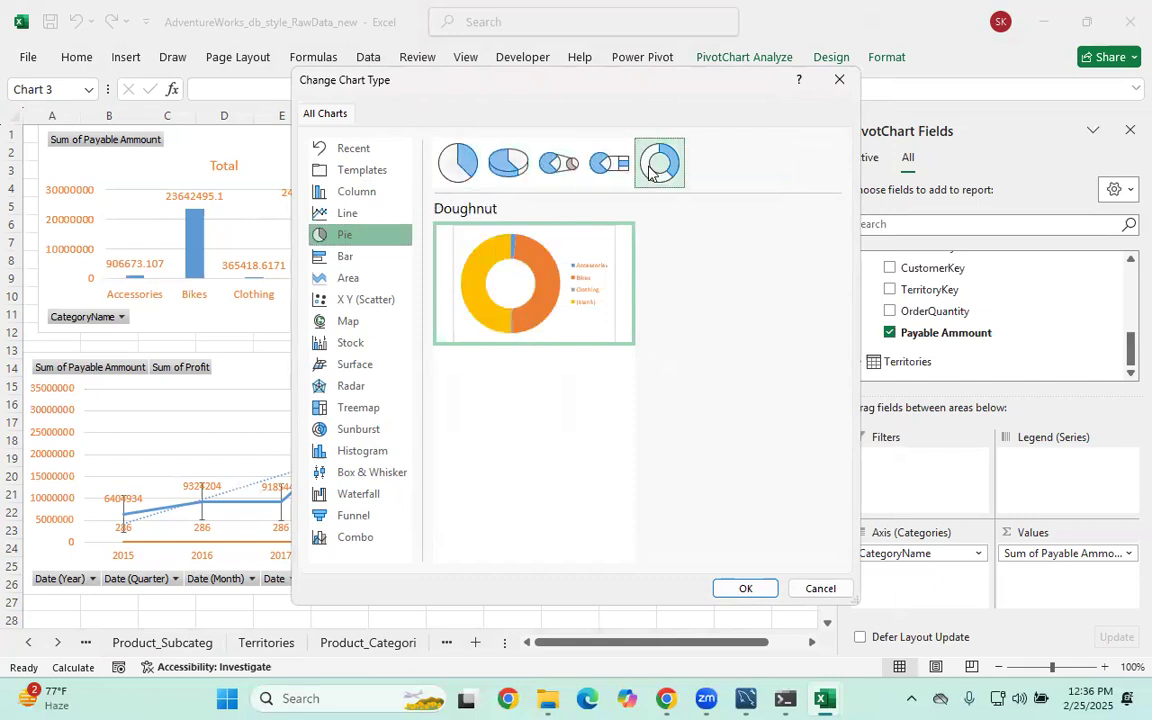
click(449, 166)
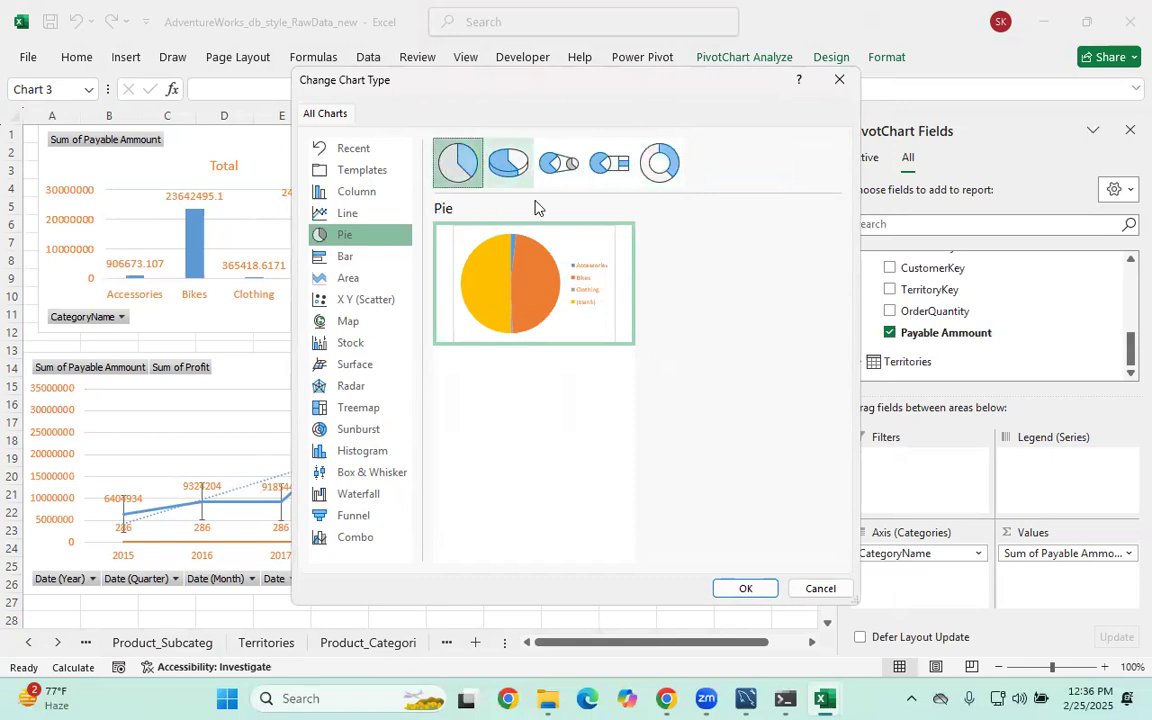
click(740, 586)
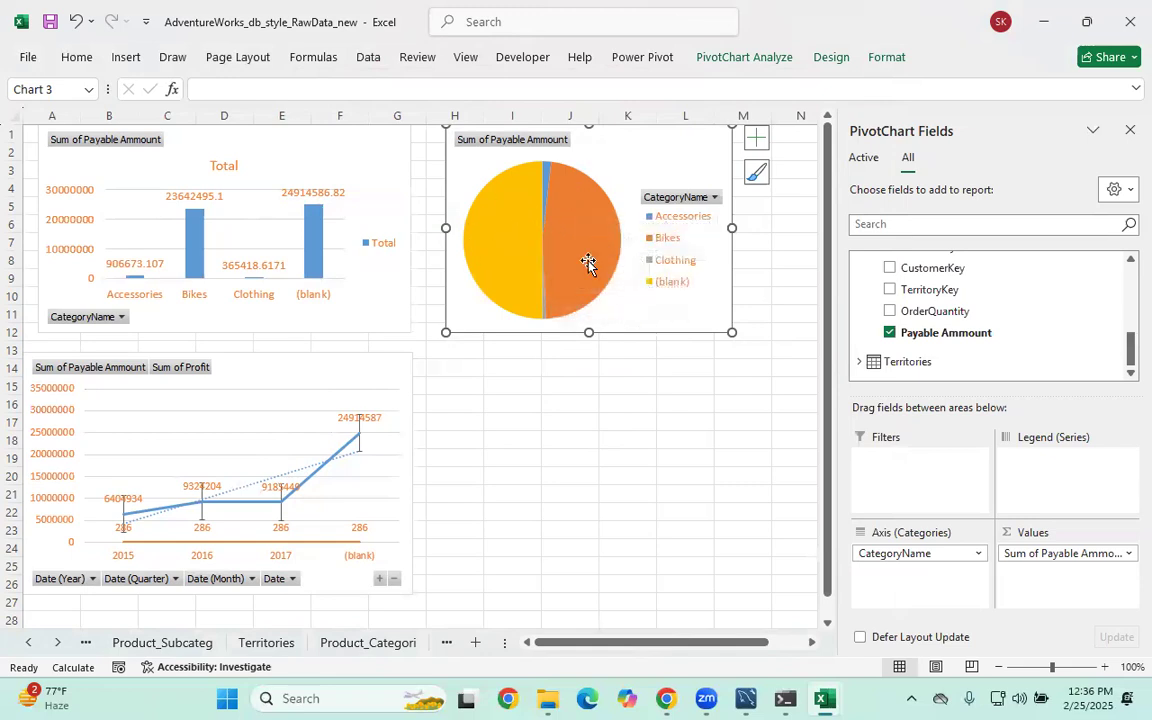
Add data labels to the category pie chart
click(605, 290)
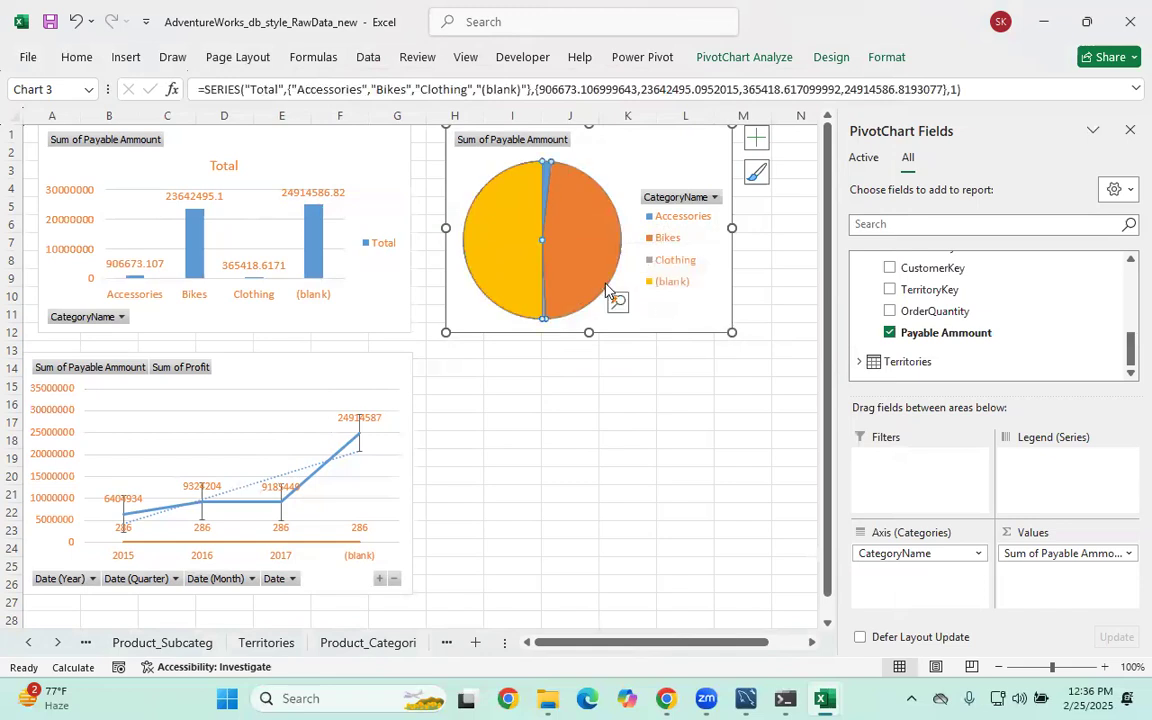
click(756, 138)
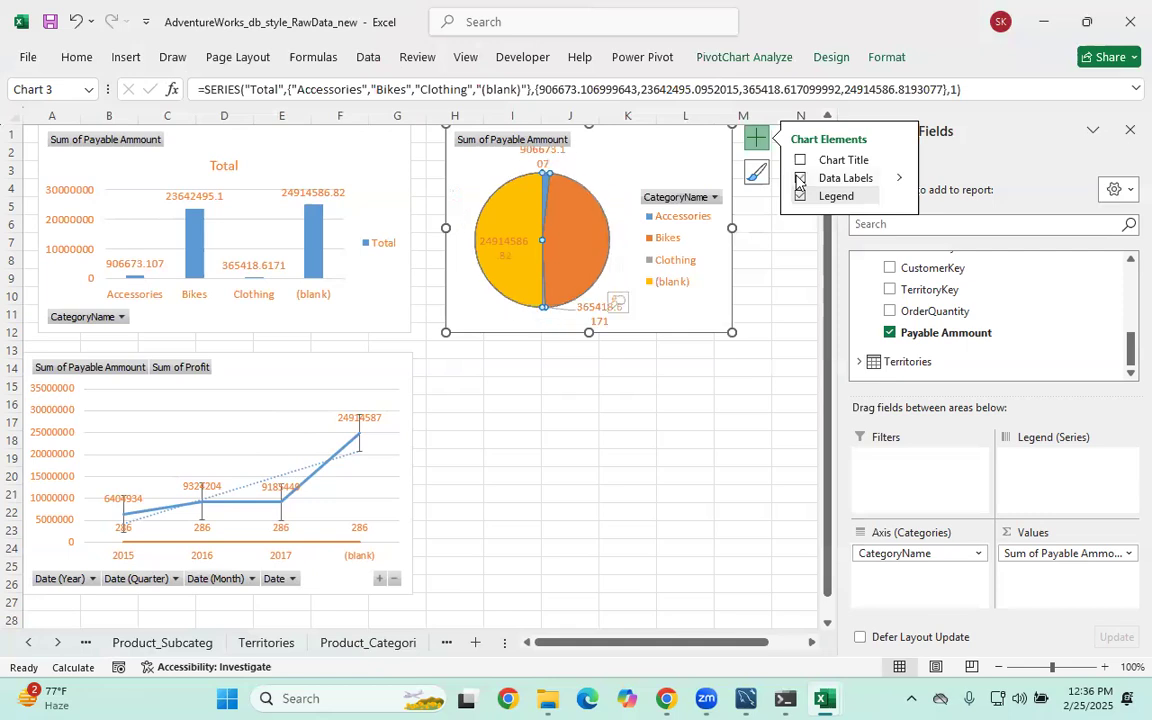
click(800, 180)
click(668, 428)
Shift the pie chart slightly down and move its Accessories and Clothing data labels outward, clear of the pie
click(645, 165)
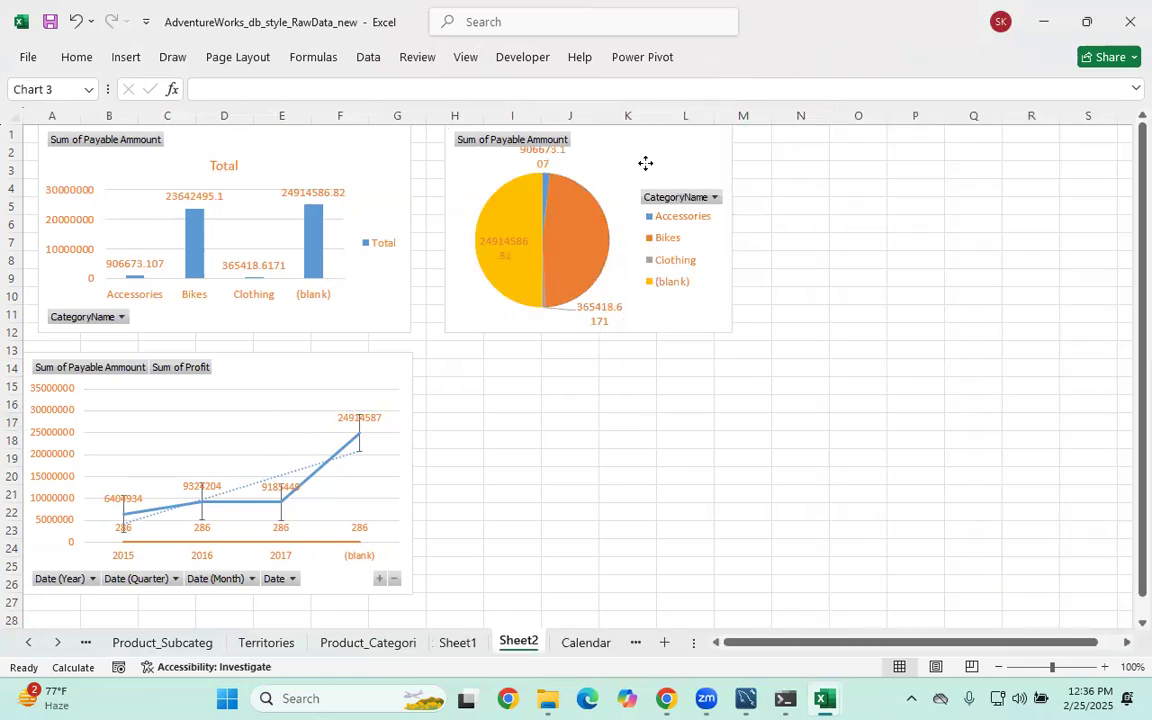
click(568, 172)
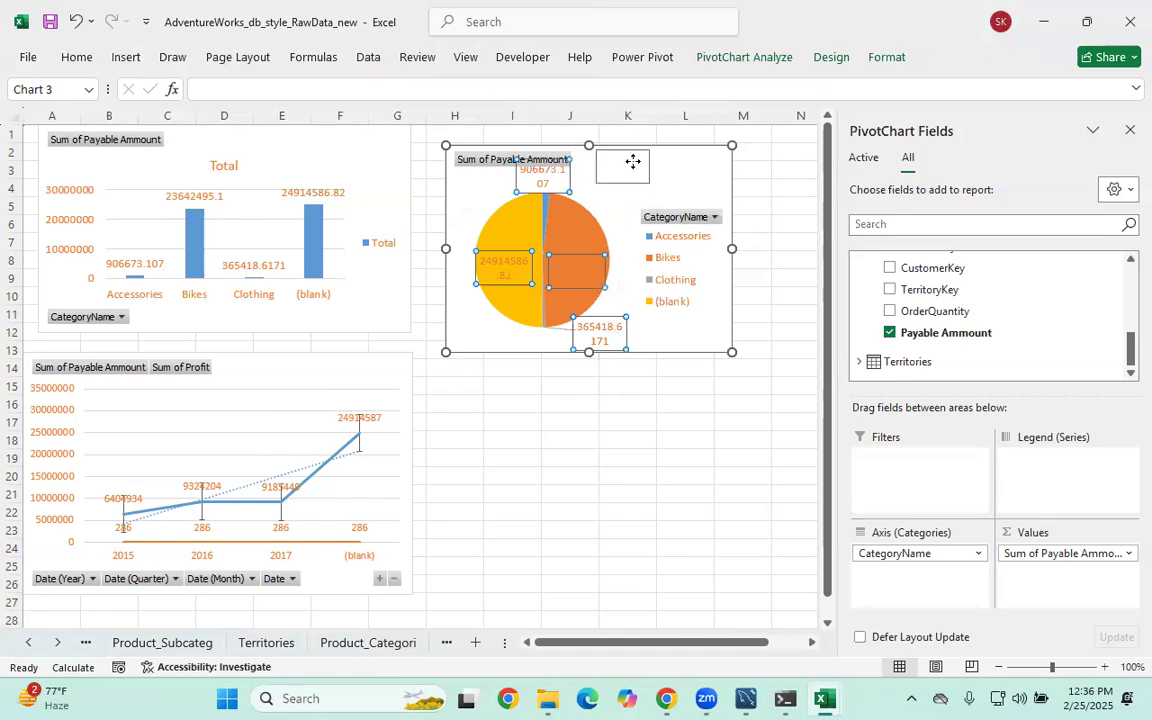
click(558, 455)
click(560, 174)
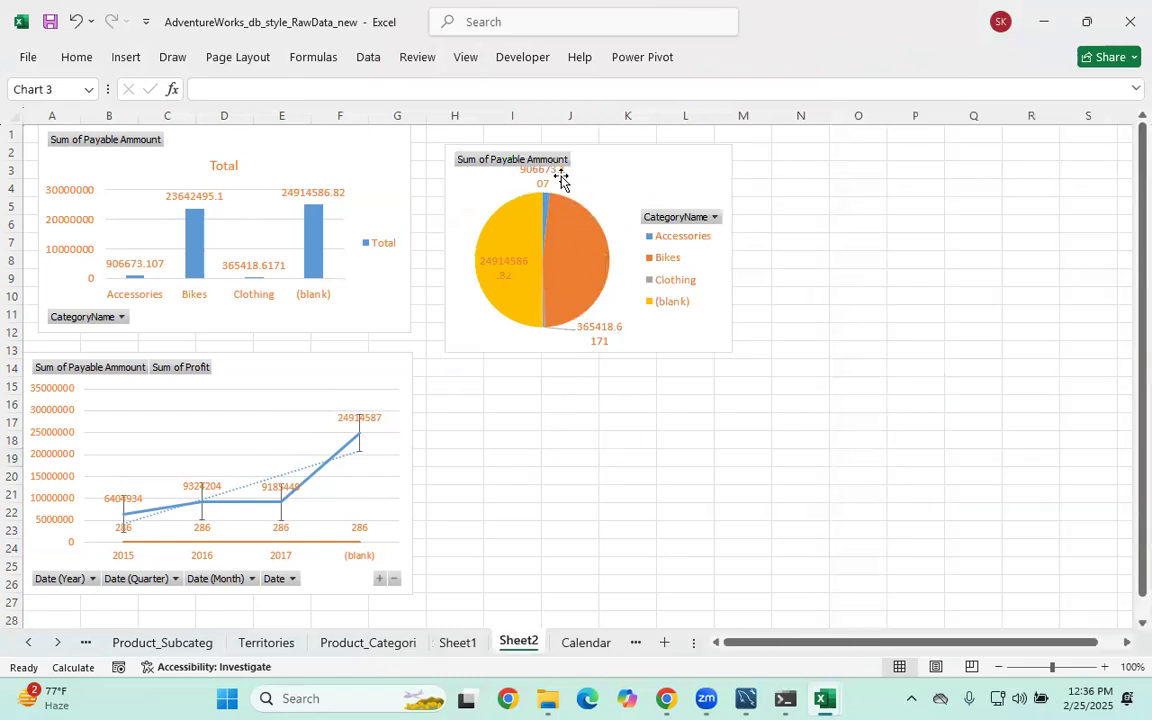
drag(567, 175, 612, 166)
drag(595, 332, 659, 334)
Move the (blank) data label off its yellow slice to the pie's upper-left side
click(502, 427)
click(498, 258)
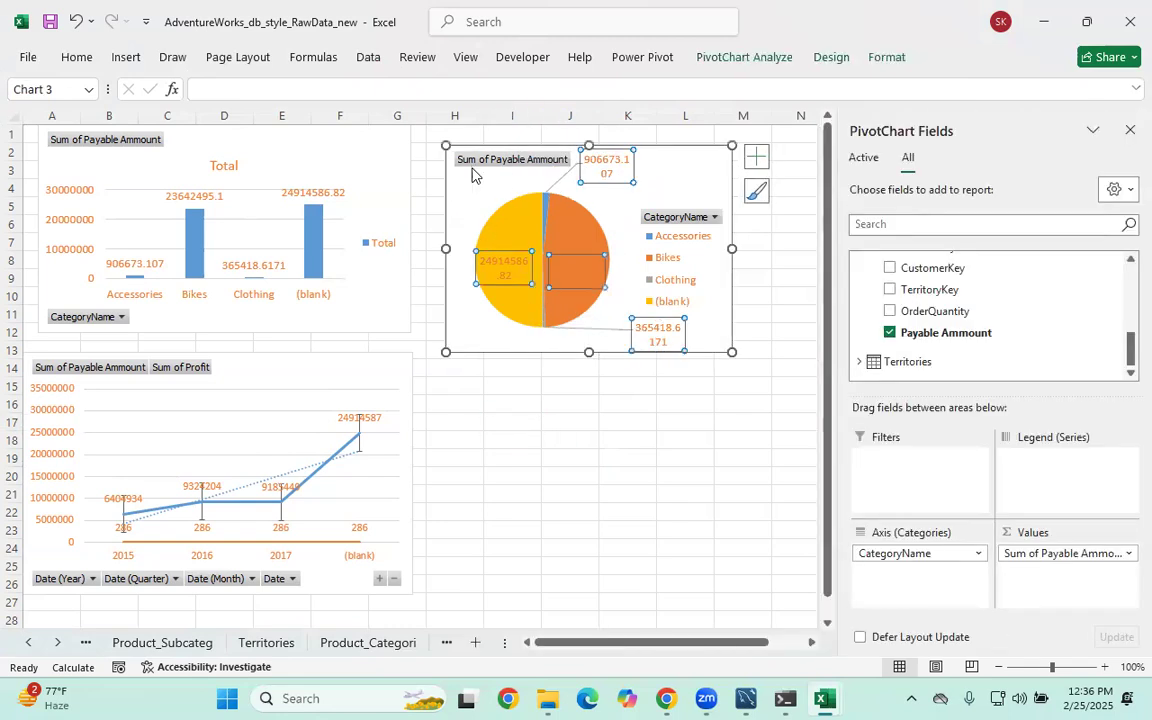
click(483, 256)
drag(485, 235, 462, 146)
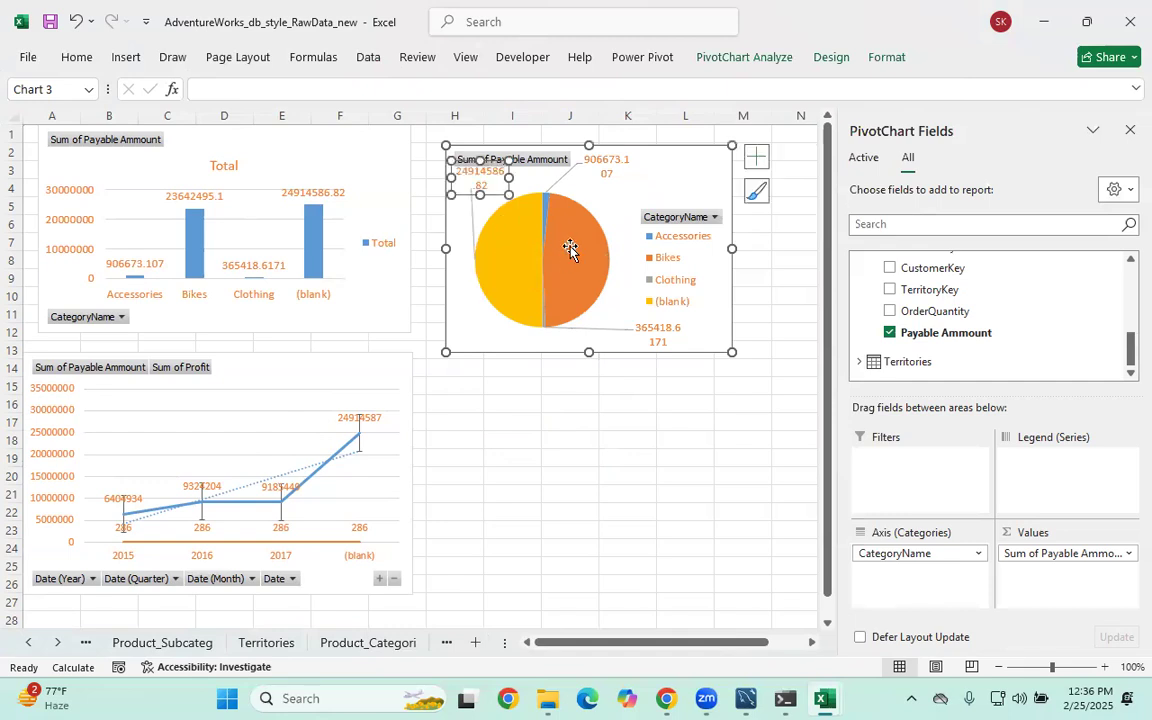
click(579, 271)
click(580, 271)
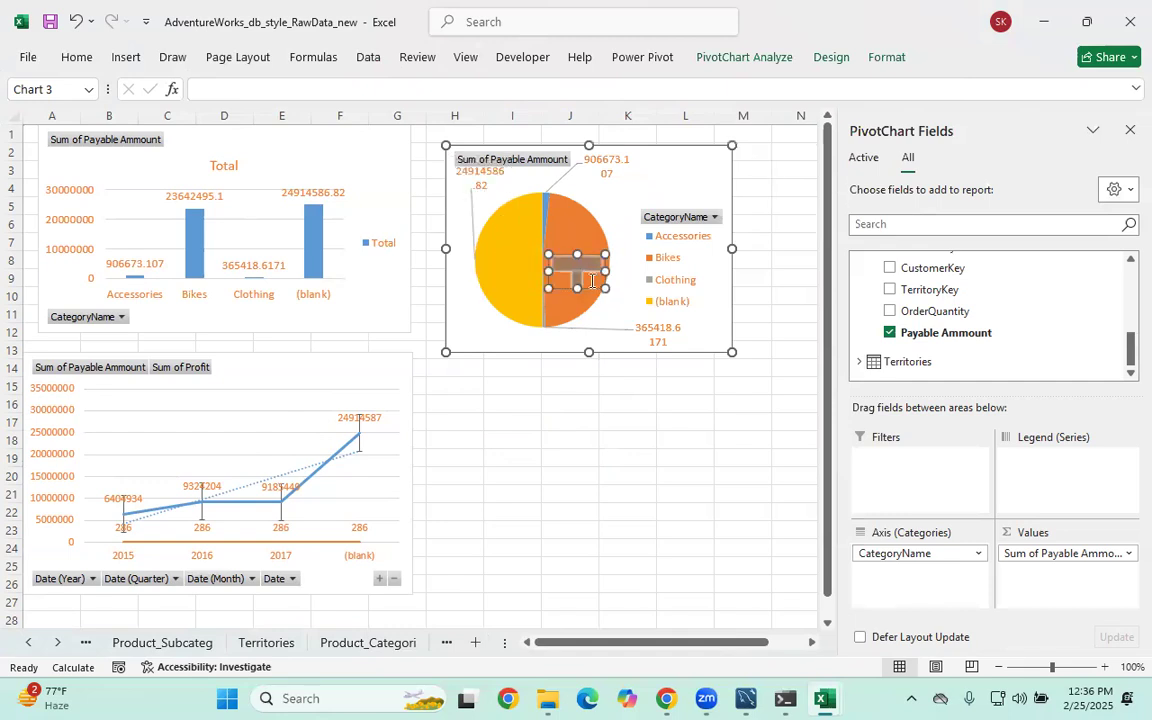
key(Delete)
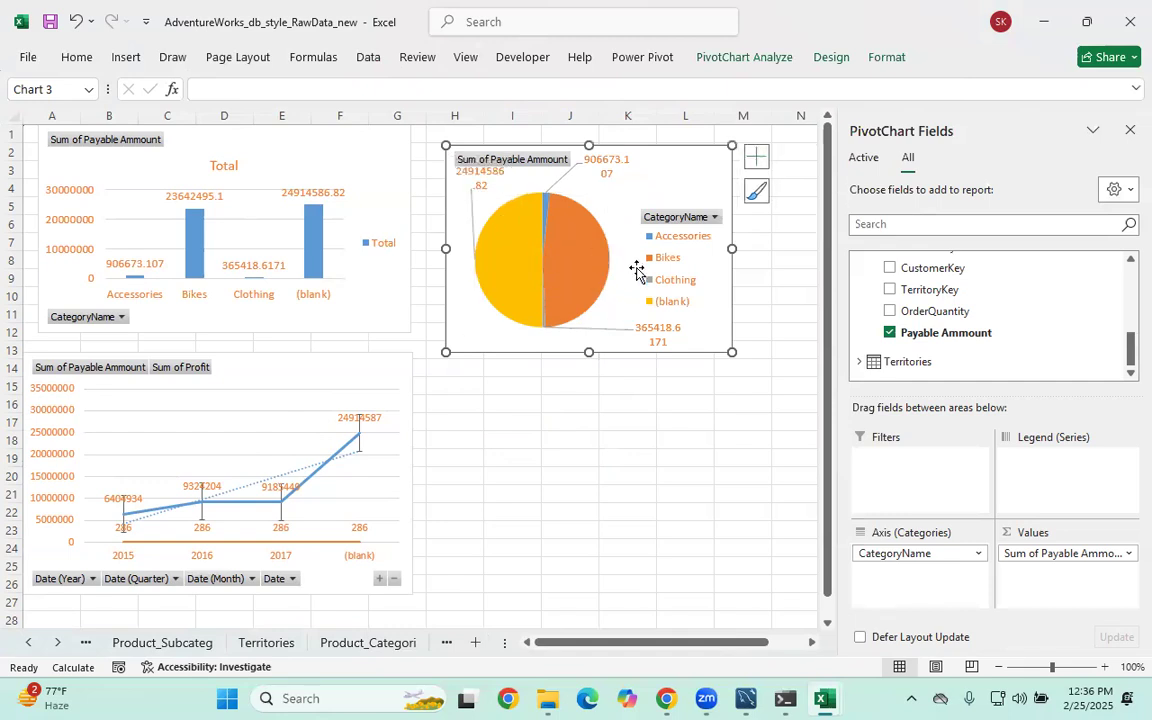
Delete the legend from the category pie chart
click(672, 240)
click(687, 203)
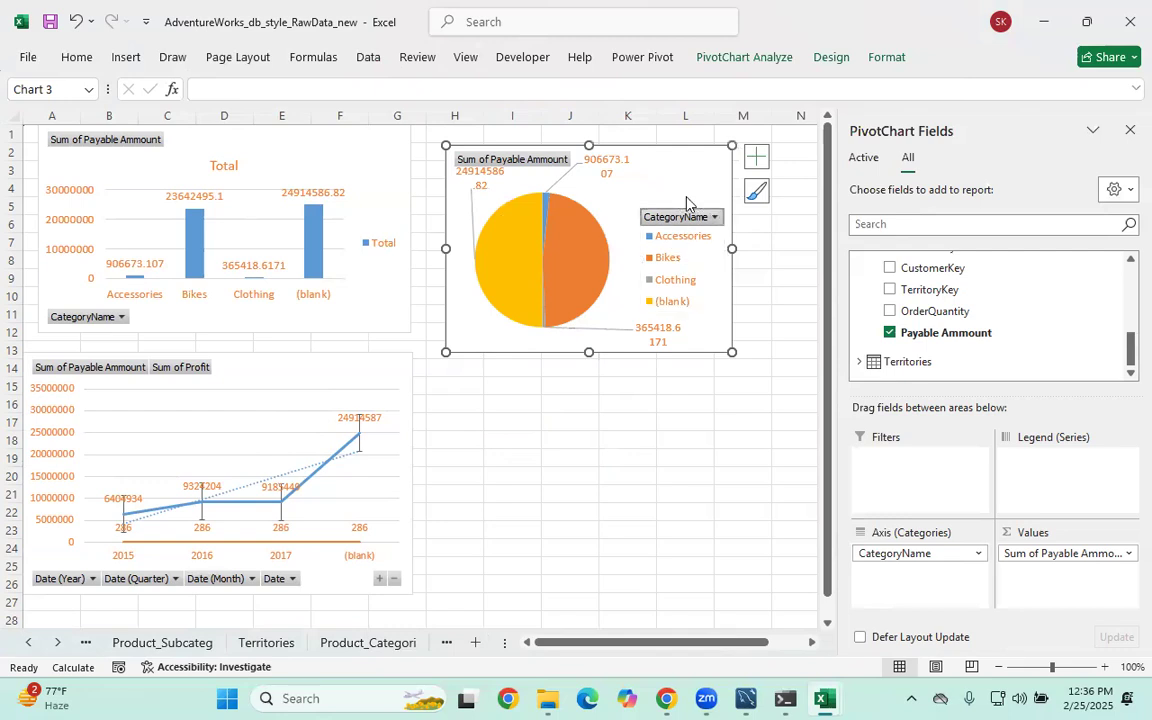
click(677, 220)
click(692, 273)
click(693, 267)
double_click(693, 267)
click(665, 227)
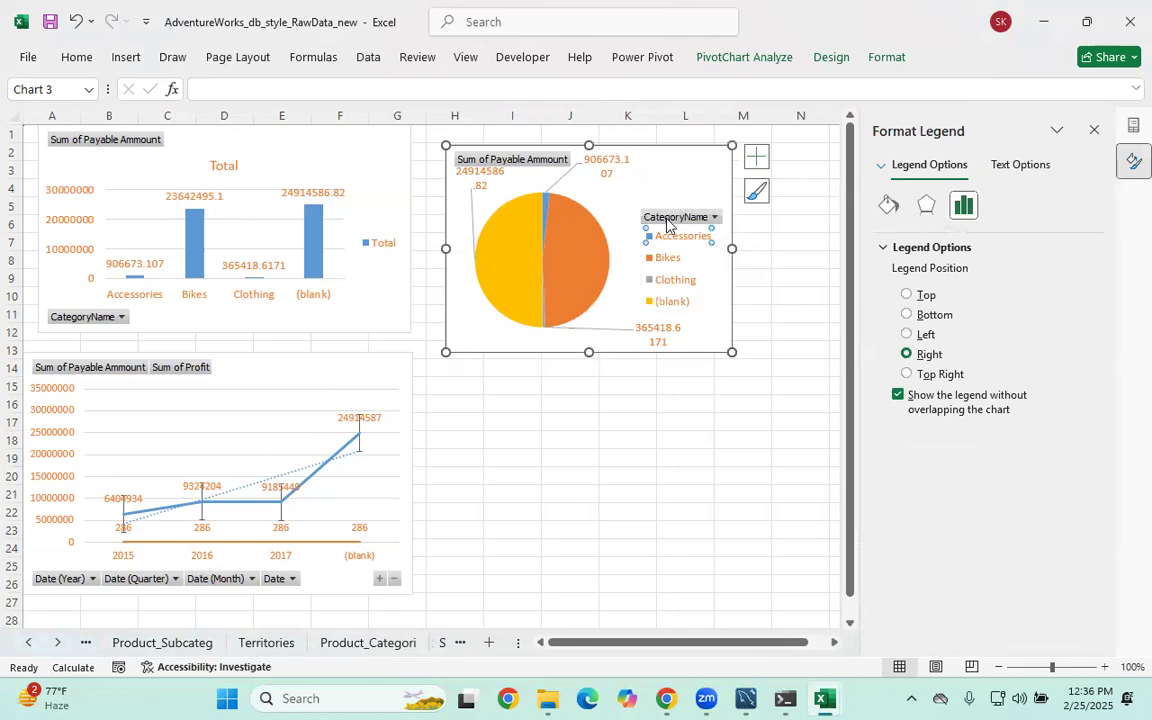
click(664, 247)
key(Delete)
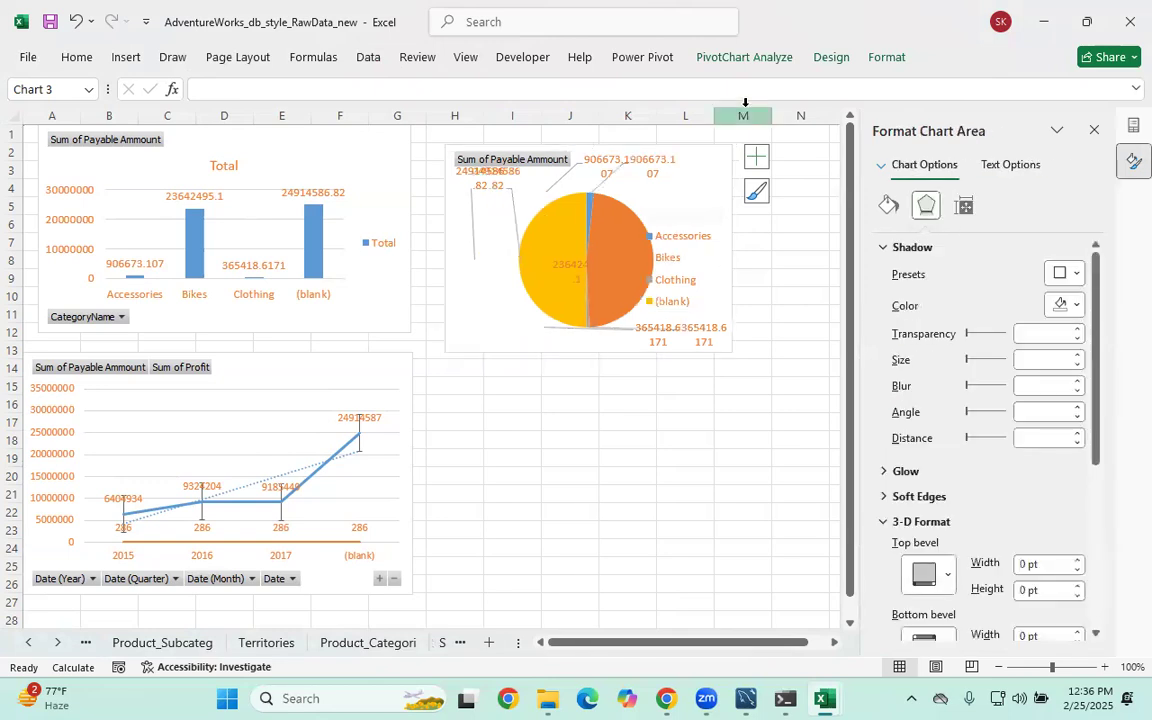
Move the Bikes data label off its orange slice to the empty area at the pie's upper-right side
click(620, 253)
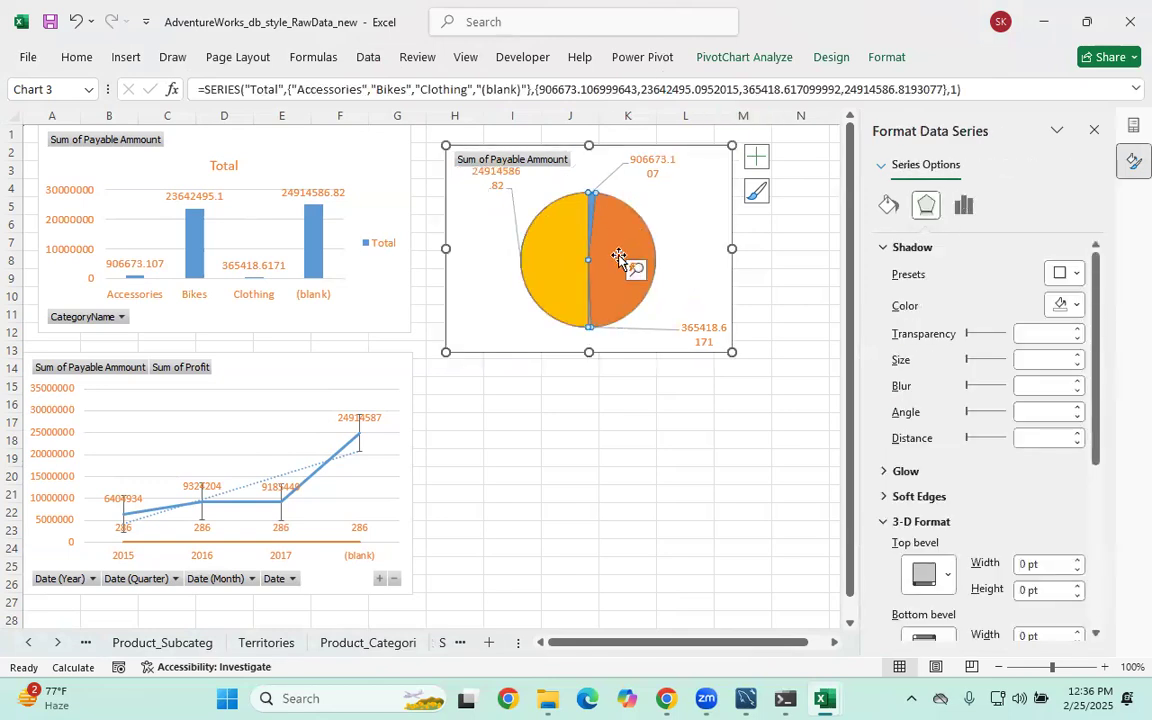
click(610, 263)
drag(610, 263, 676, 207)
click(661, 407)
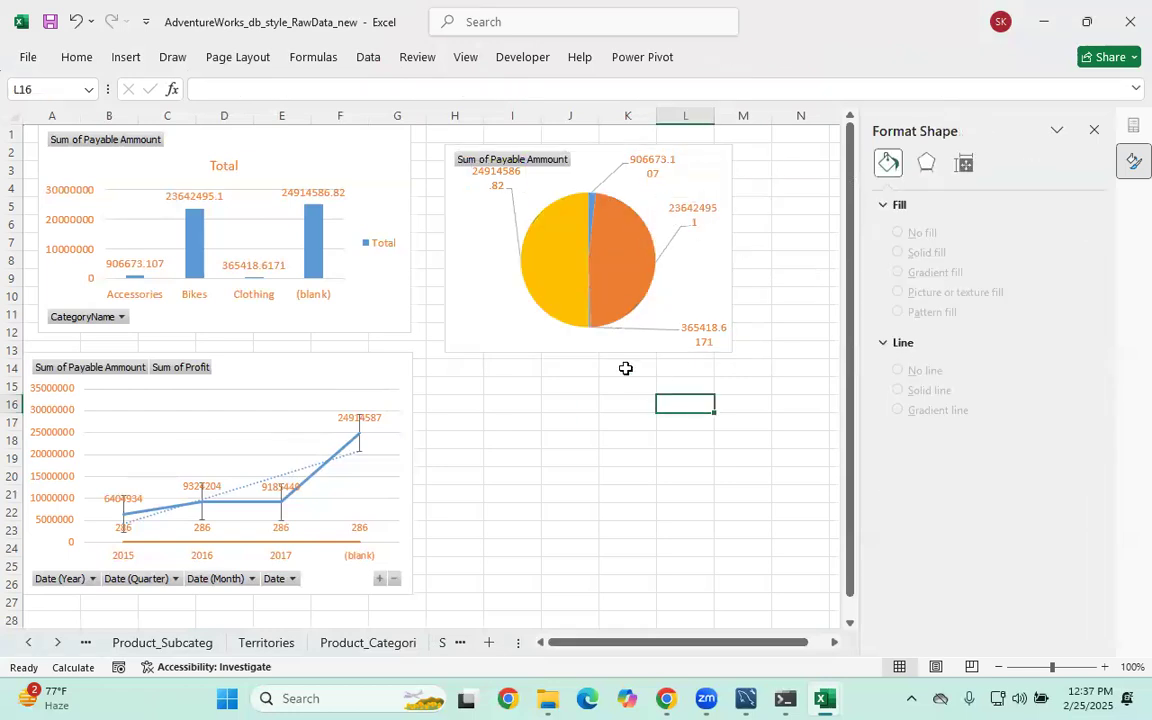
Widen the pie chart's (blank) and Clothing data labels so each value fits on one line
click(496, 176)
drag(508, 188, 536, 188)
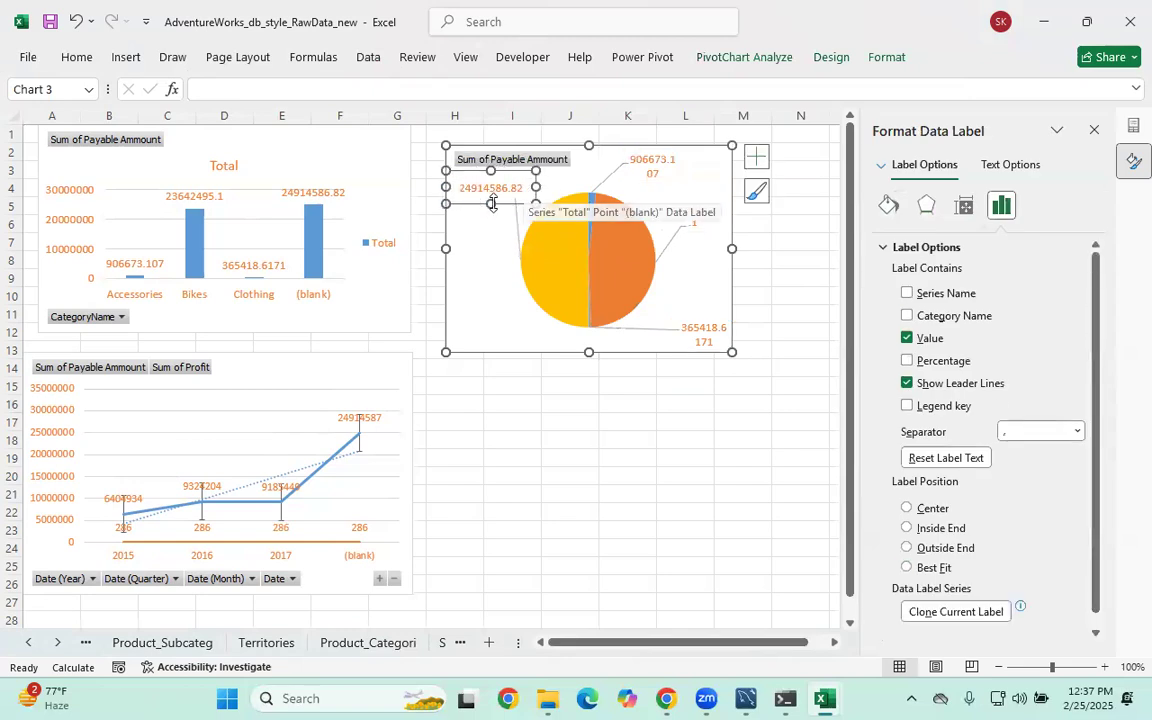
click(679, 335)
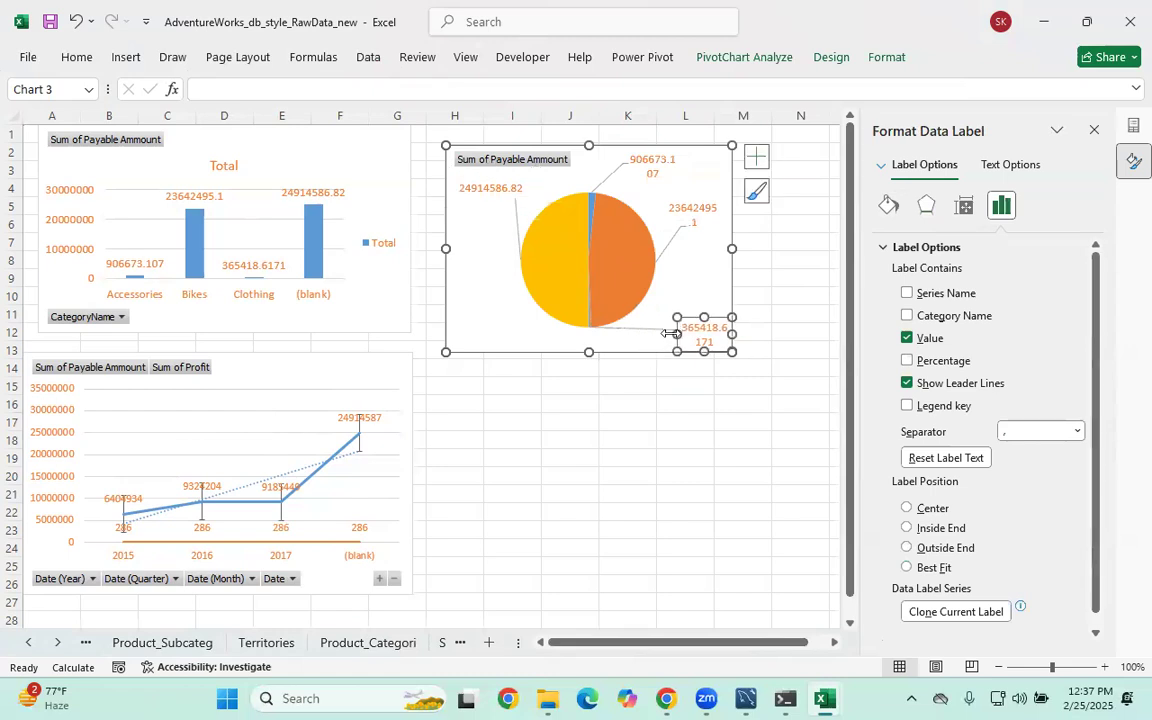
drag(646, 335, 652, 336)
double_click(706, 335)
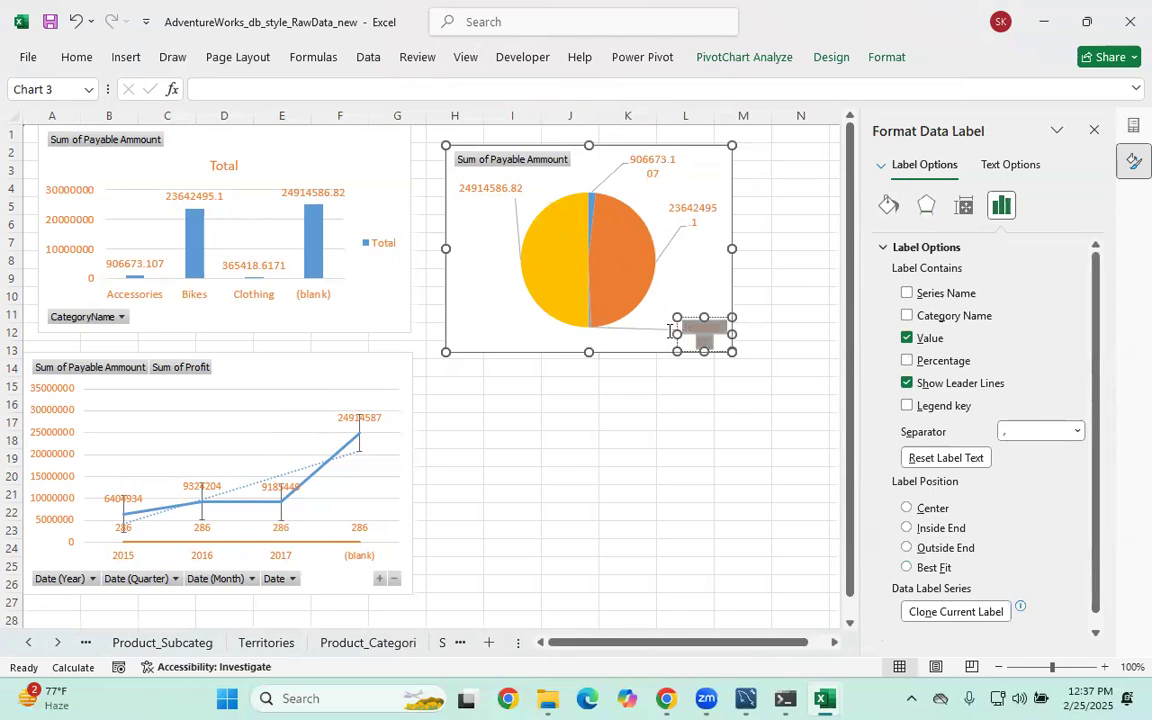
click(692, 393)
click(678, 328)
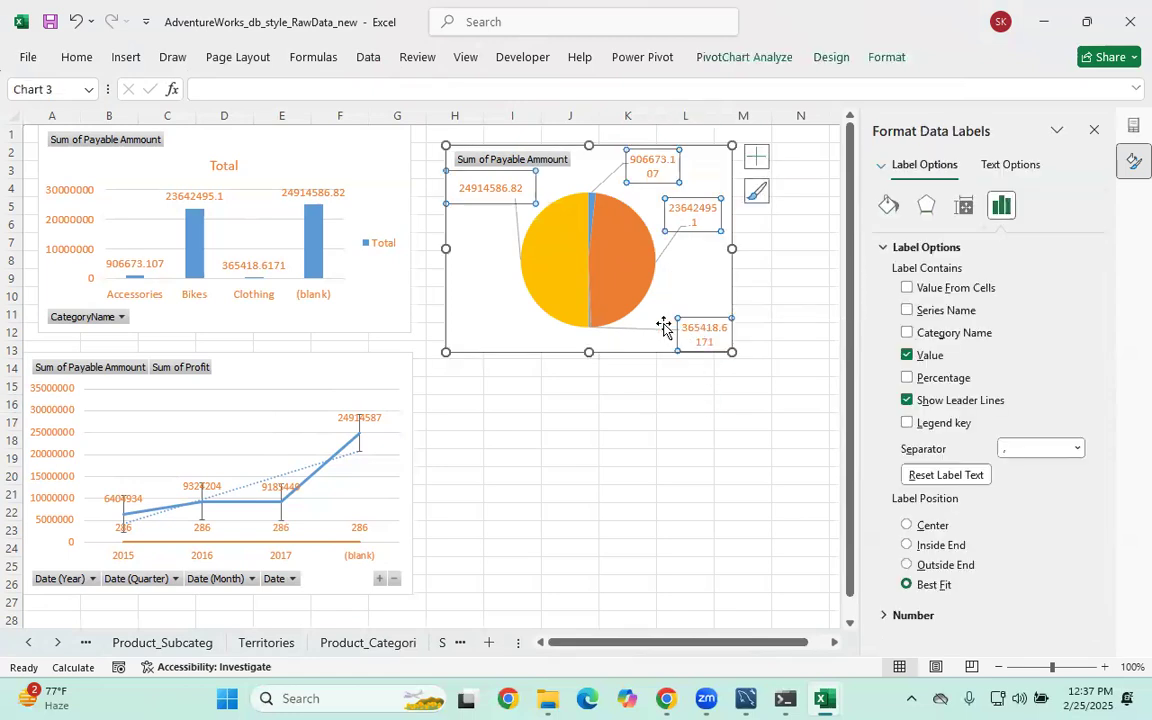
click(706, 332)
drag(710, 333, 732, 333)
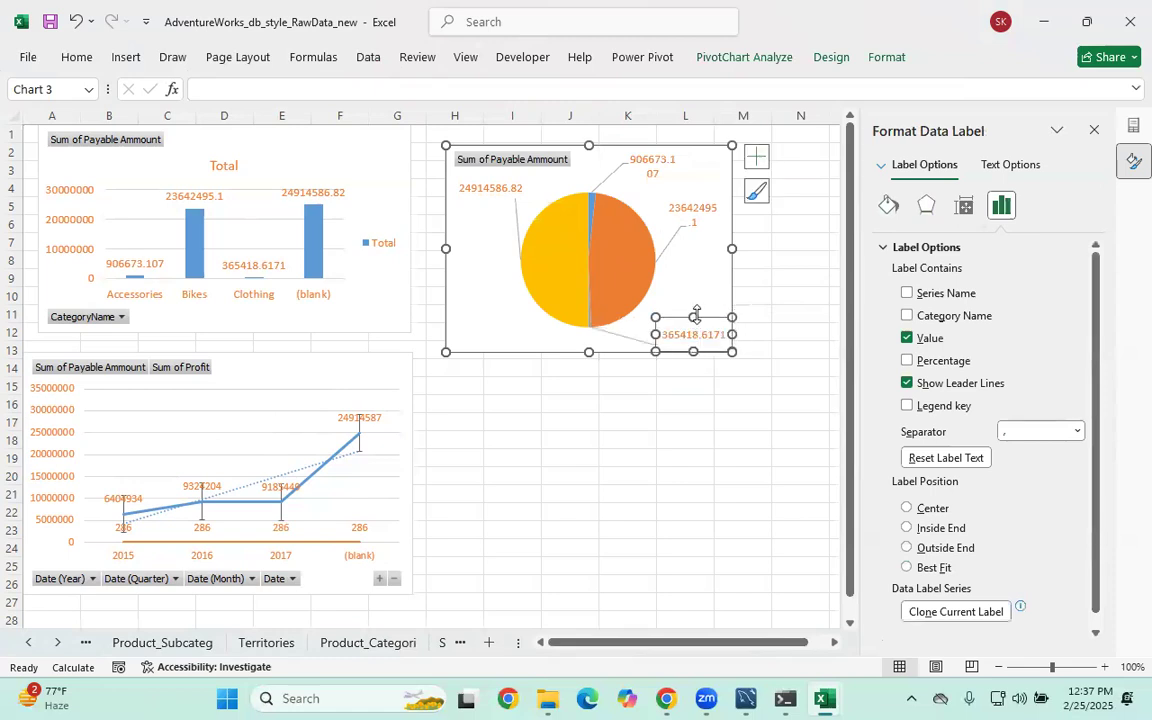
Widen the pie chart's Bikes and Accessories data labels so each value fits on one line
click(694, 224)
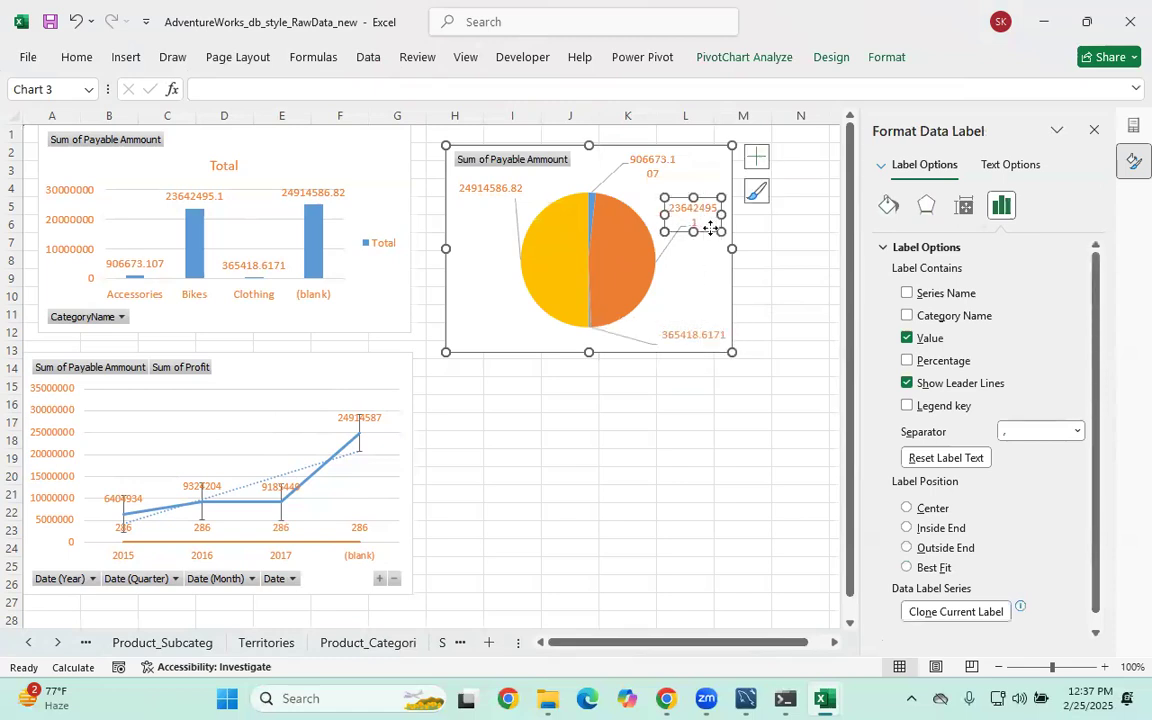
drag(665, 214, 645, 214)
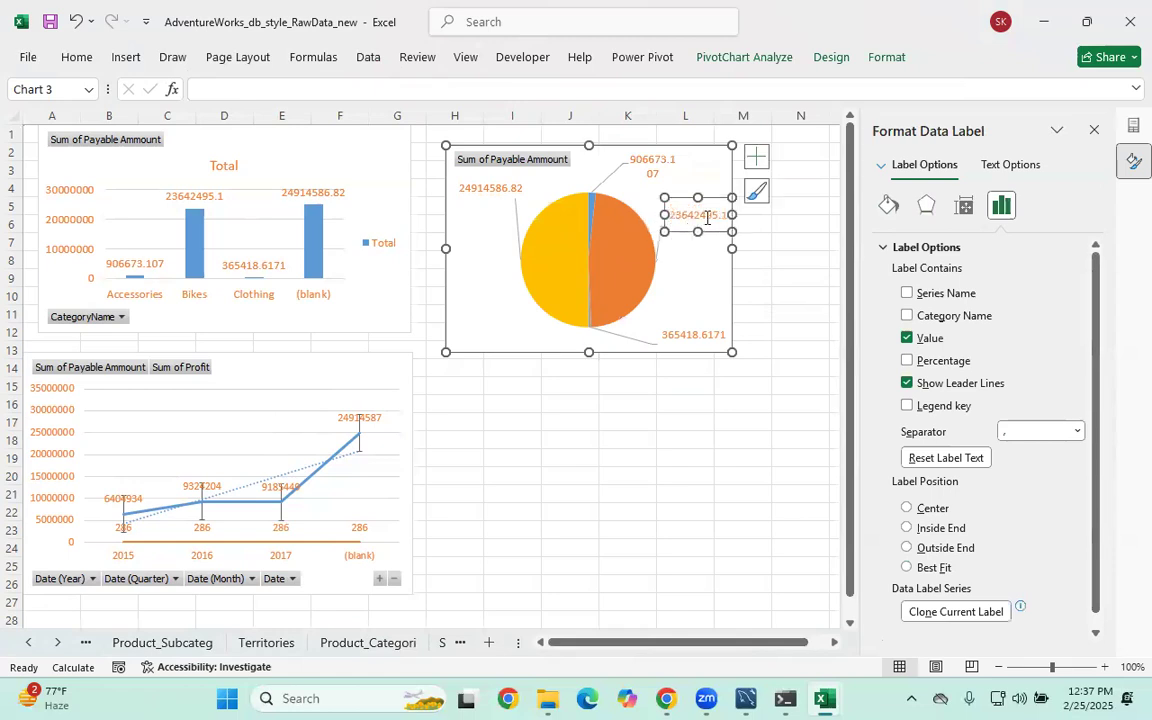
click(662, 163)
drag(679, 168, 702, 170)
click(709, 276)
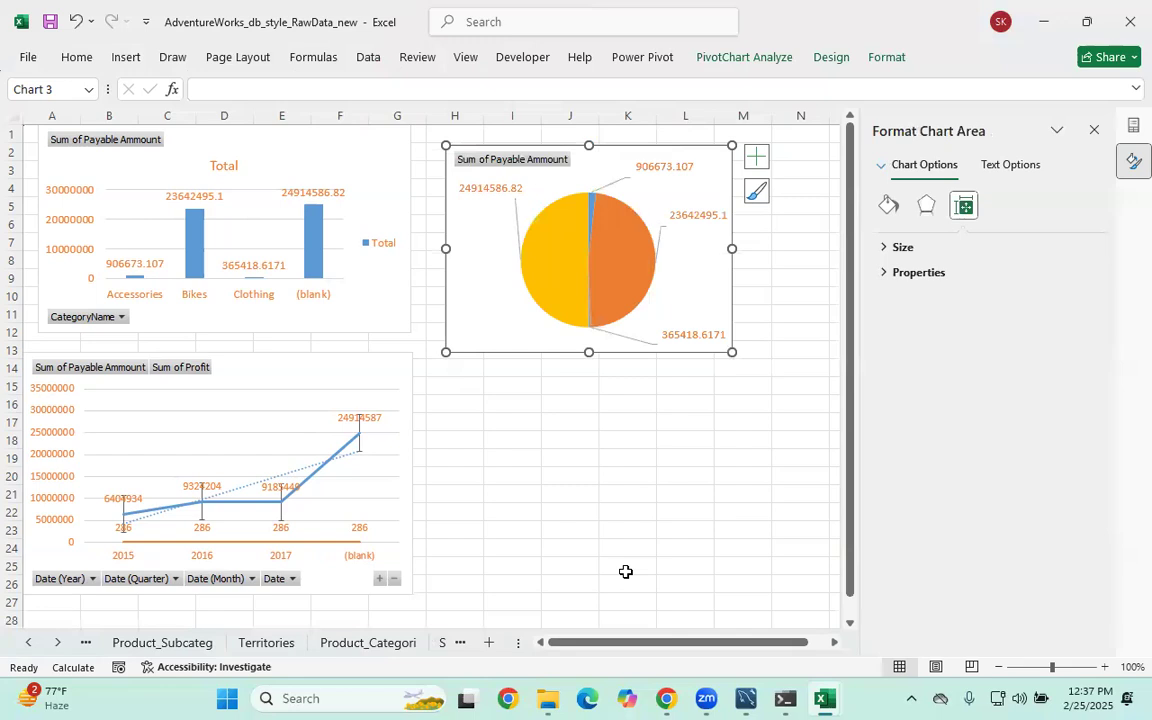
Check the available data label positions for the pie chart and close the chart formatting settings
click(621, 195)
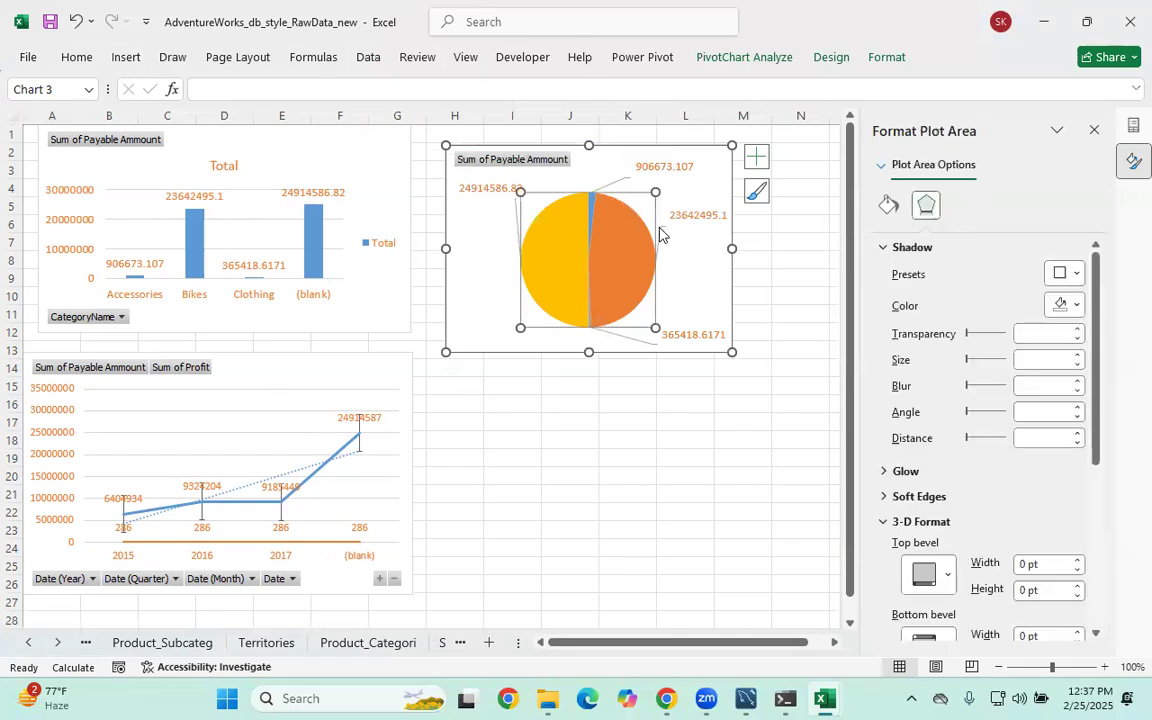
click(756, 157)
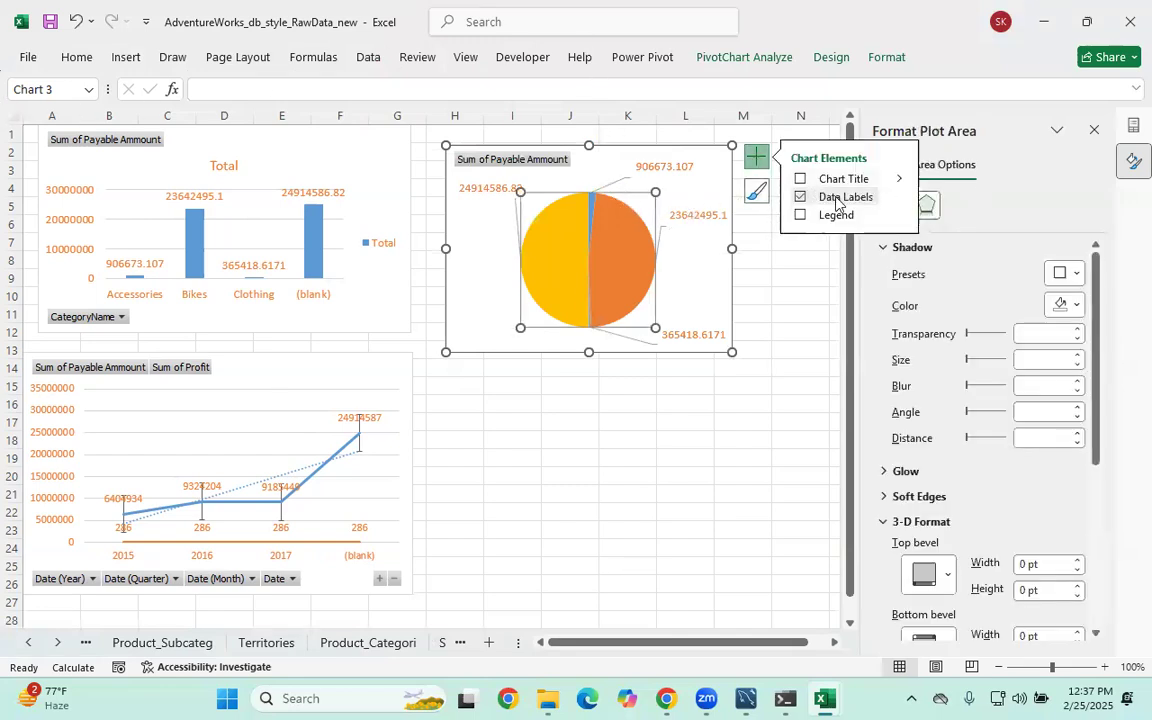
click(898, 197)
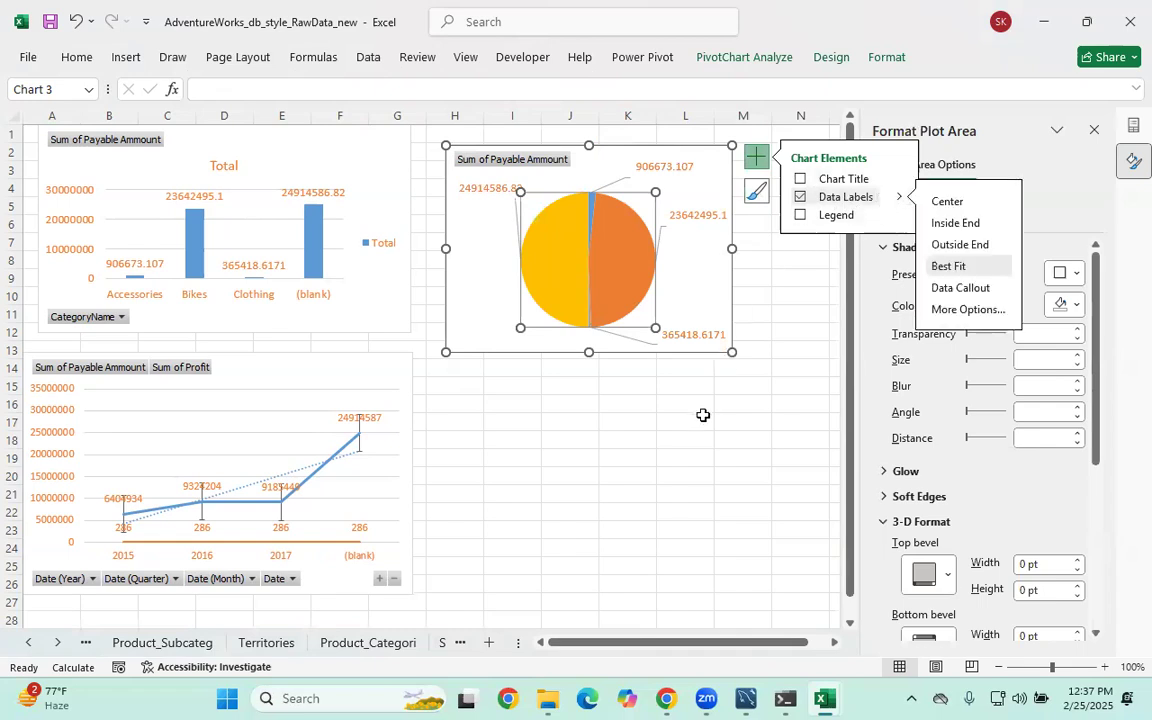
click(738, 406)
click(1092, 130)
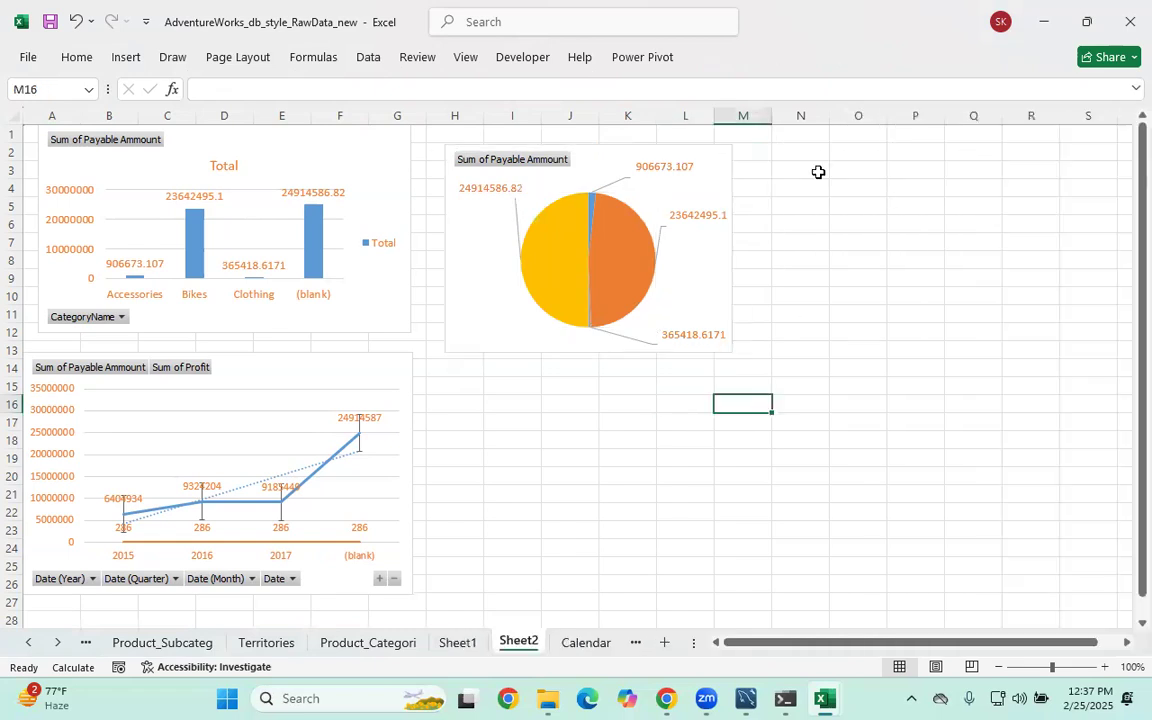
click(816, 332)
Preview alternative pie types for the category chart, including Bar of Pie, and leave its type as Pie
click(589, 265)
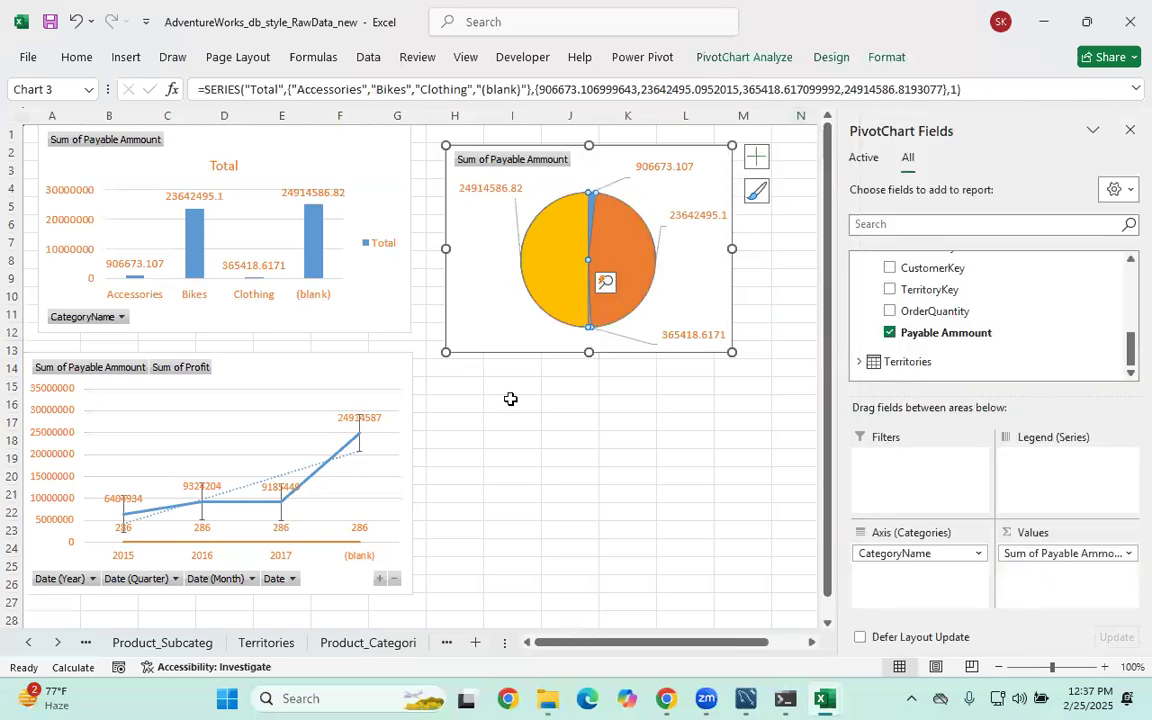
click(674, 252)
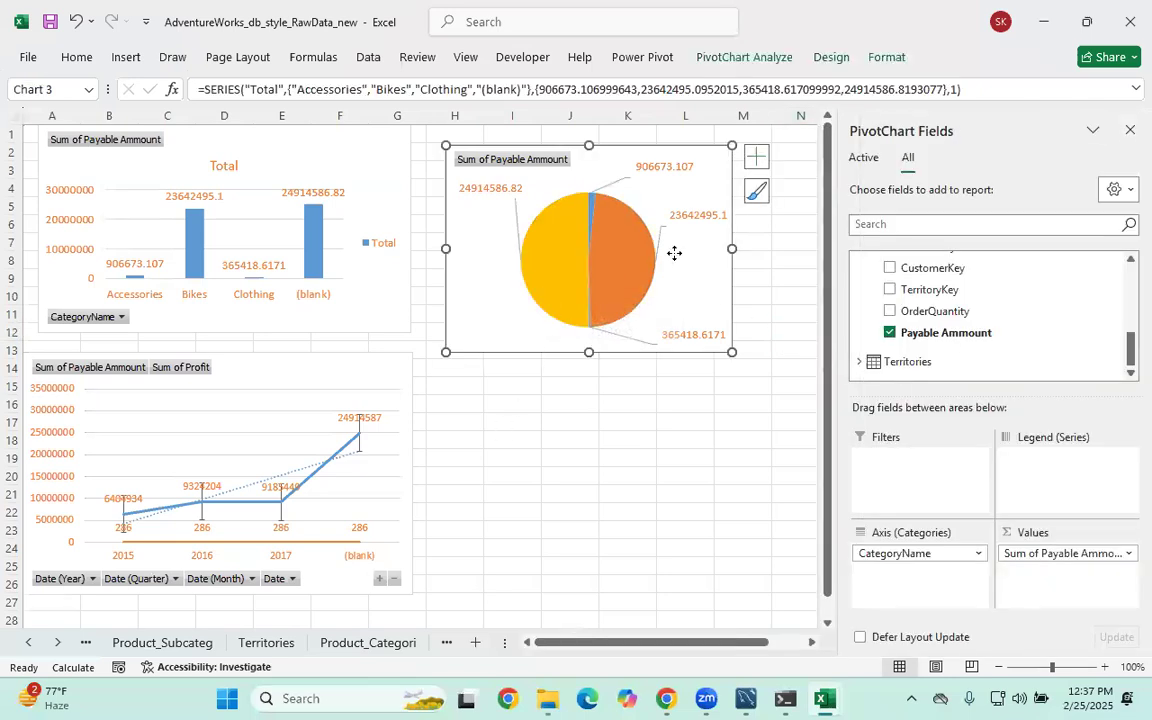
right_click(674, 252)
click(745, 336)
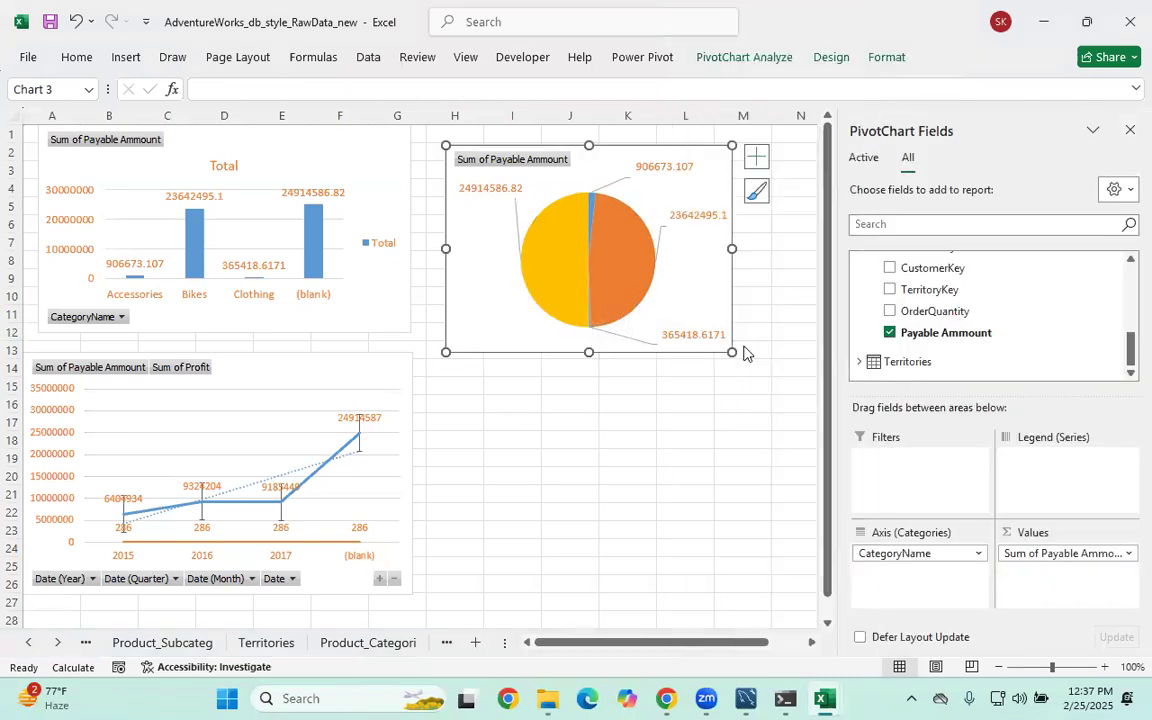
click(614, 166)
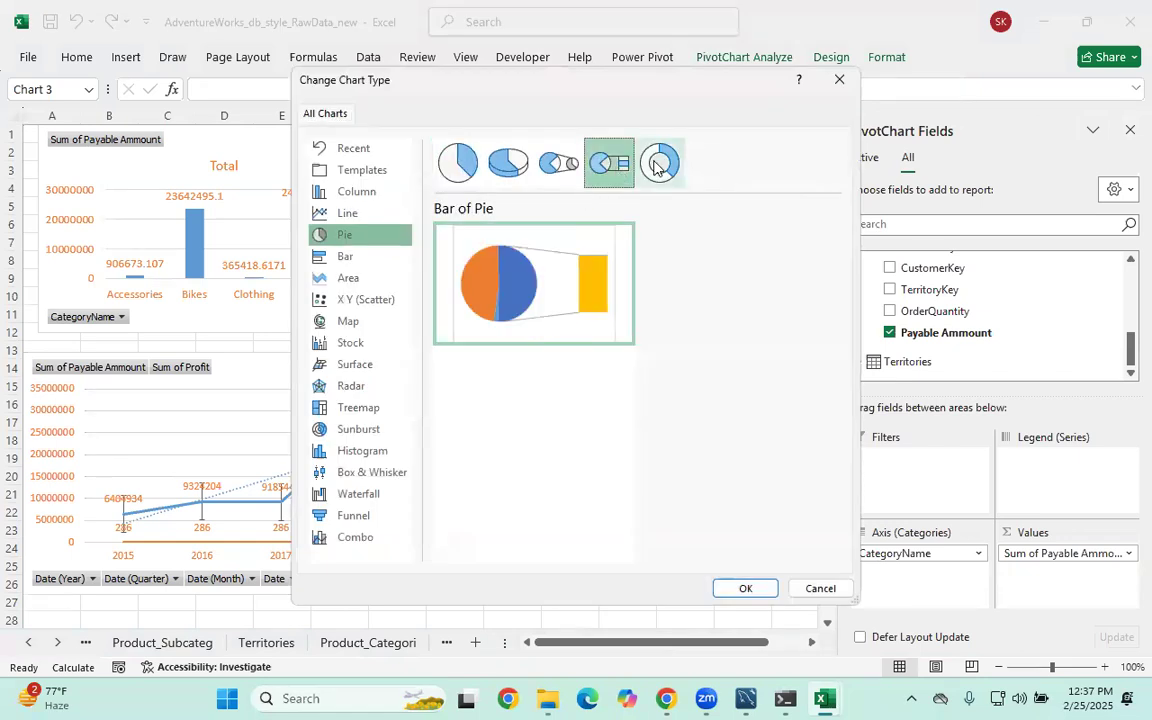
click(658, 163)
click(512, 168)
click(458, 170)
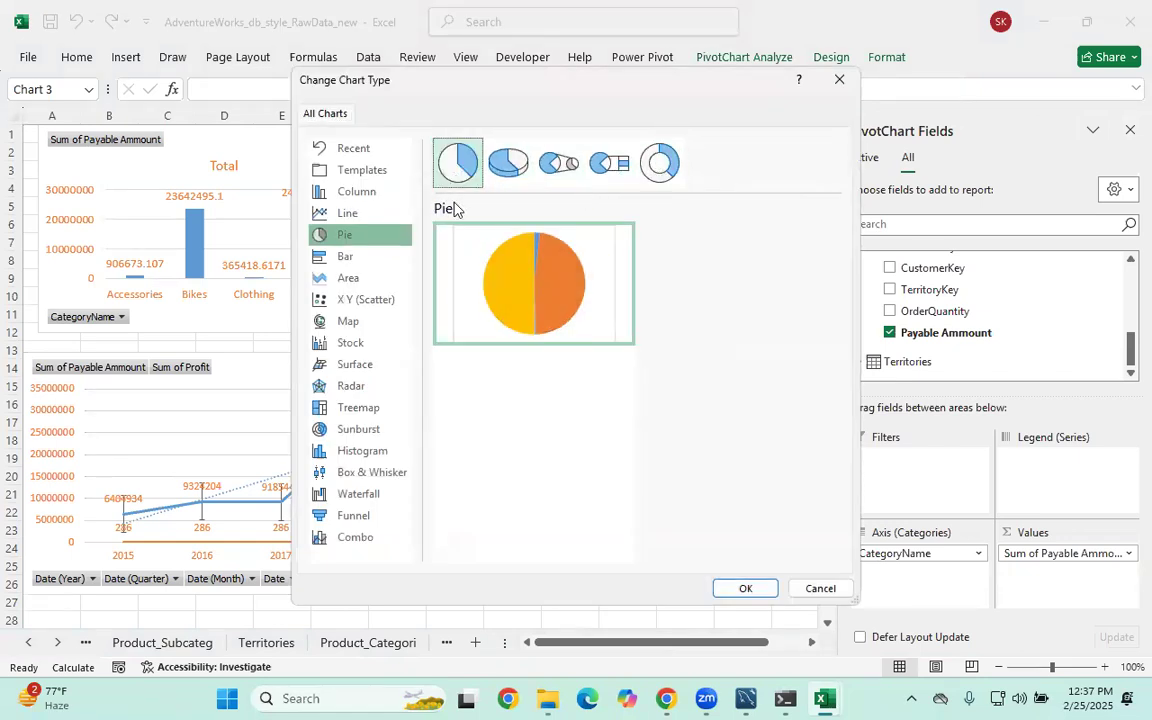
click(820, 588)
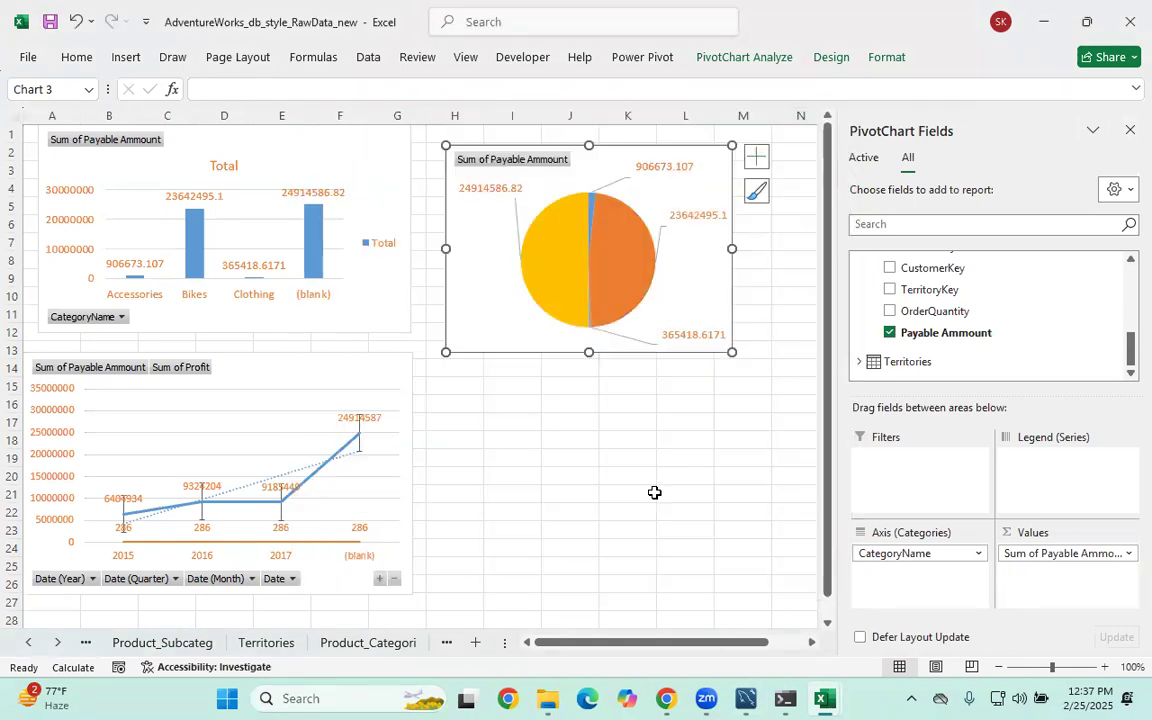
Add a legend to the category pie chart
click(631, 491)
click(648, 303)
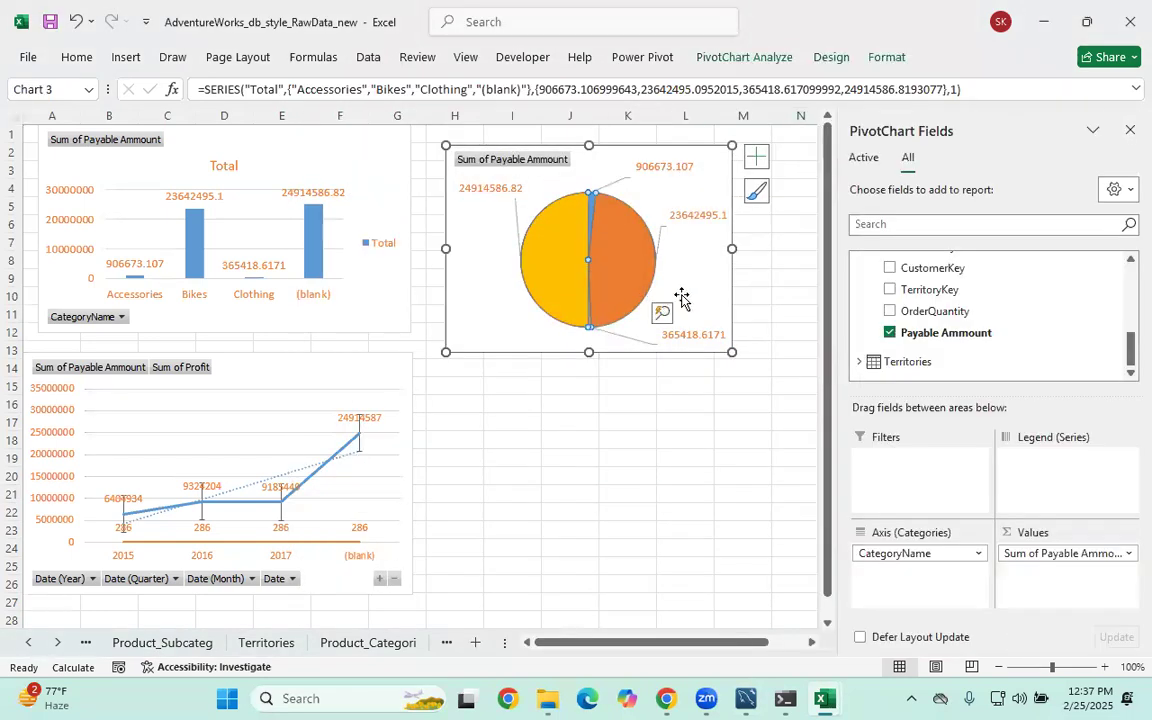
click(760, 157)
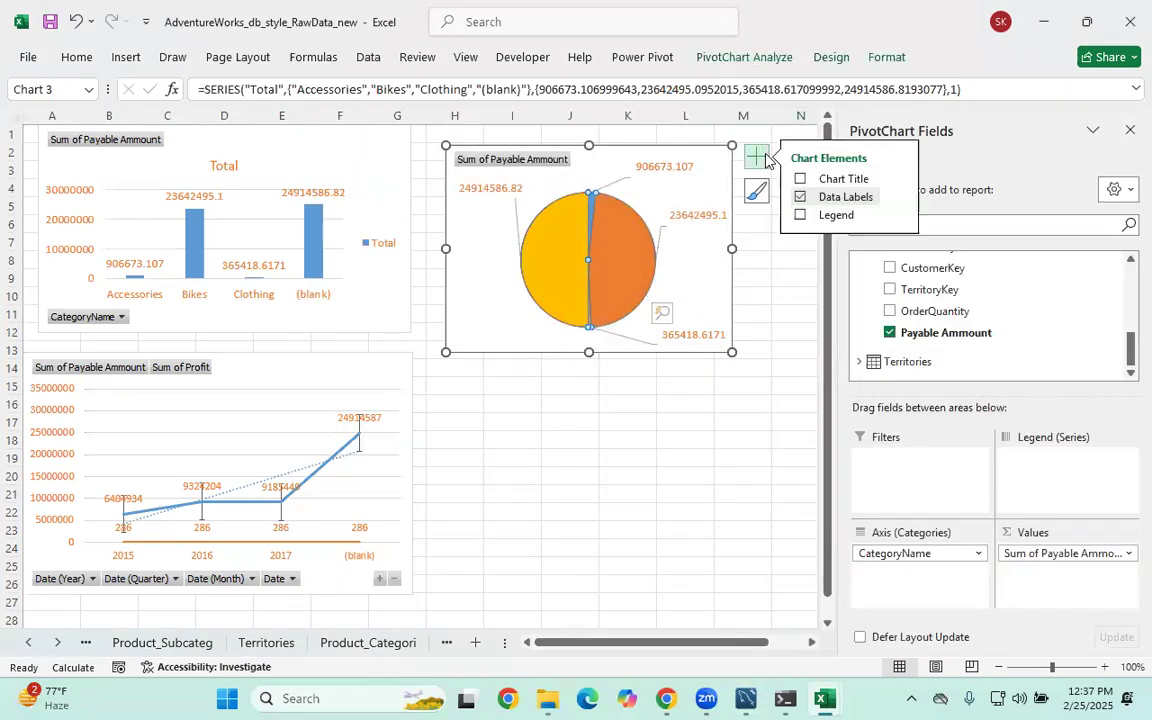
click(801, 216)
click(715, 420)
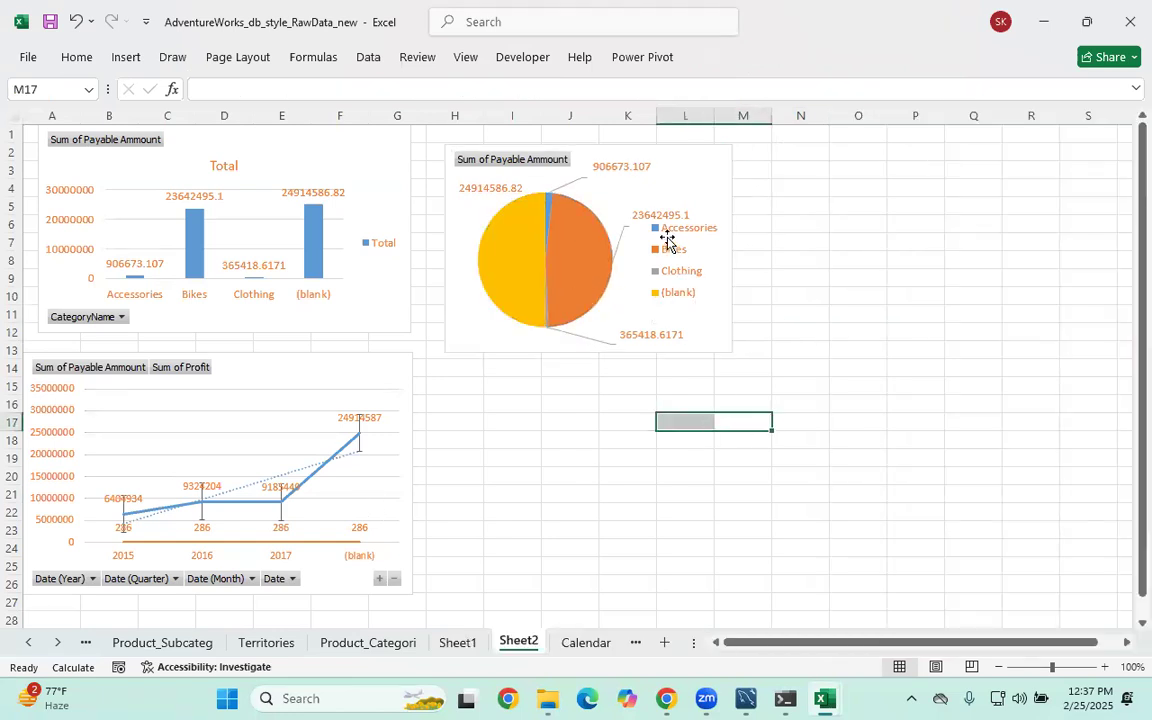
Shift the Bikes data label slightly upward, clear of the Accessories entry in the pie chart's legend
click(642, 208)
click(660, 210)
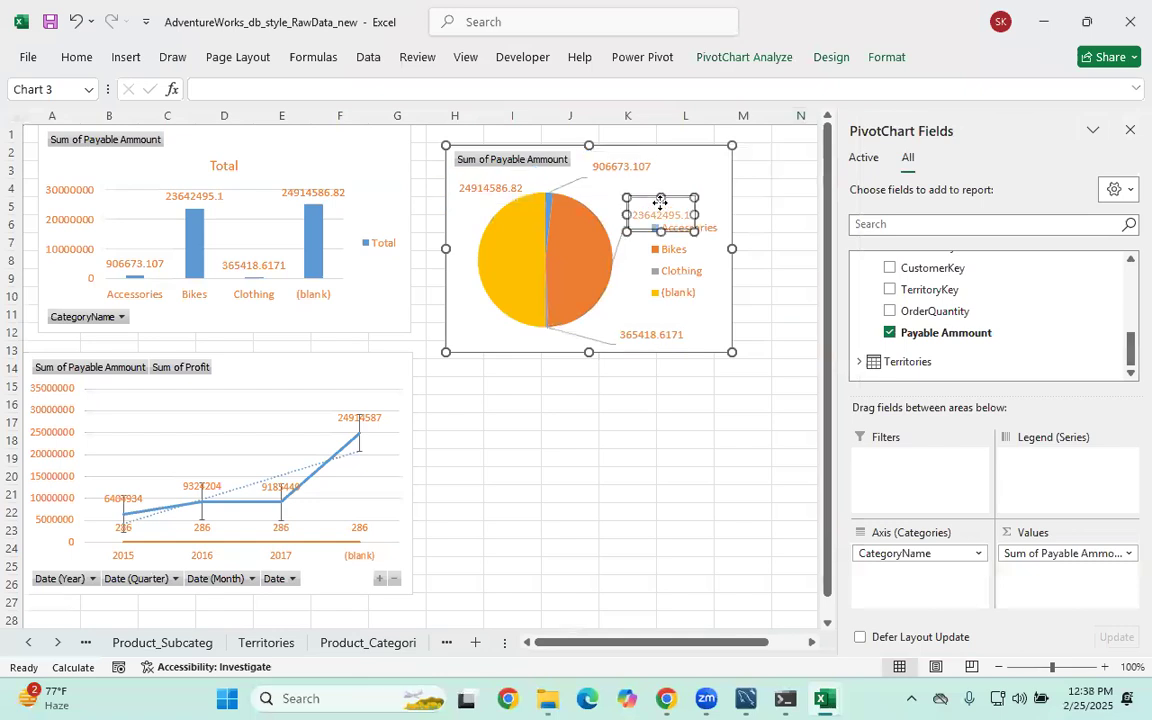
click(625, 471)
click(852, 443)
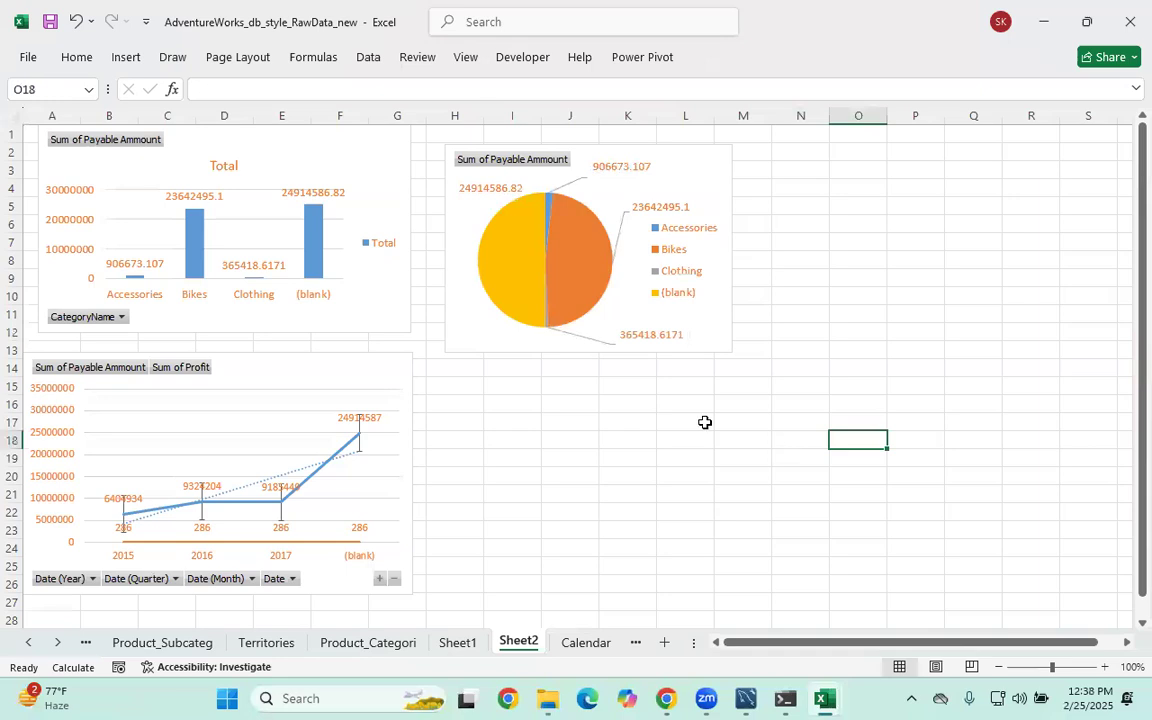
Replace Sum of Payable Ammount with Profit from the Products table as the pie chart's values
click(595, 185)
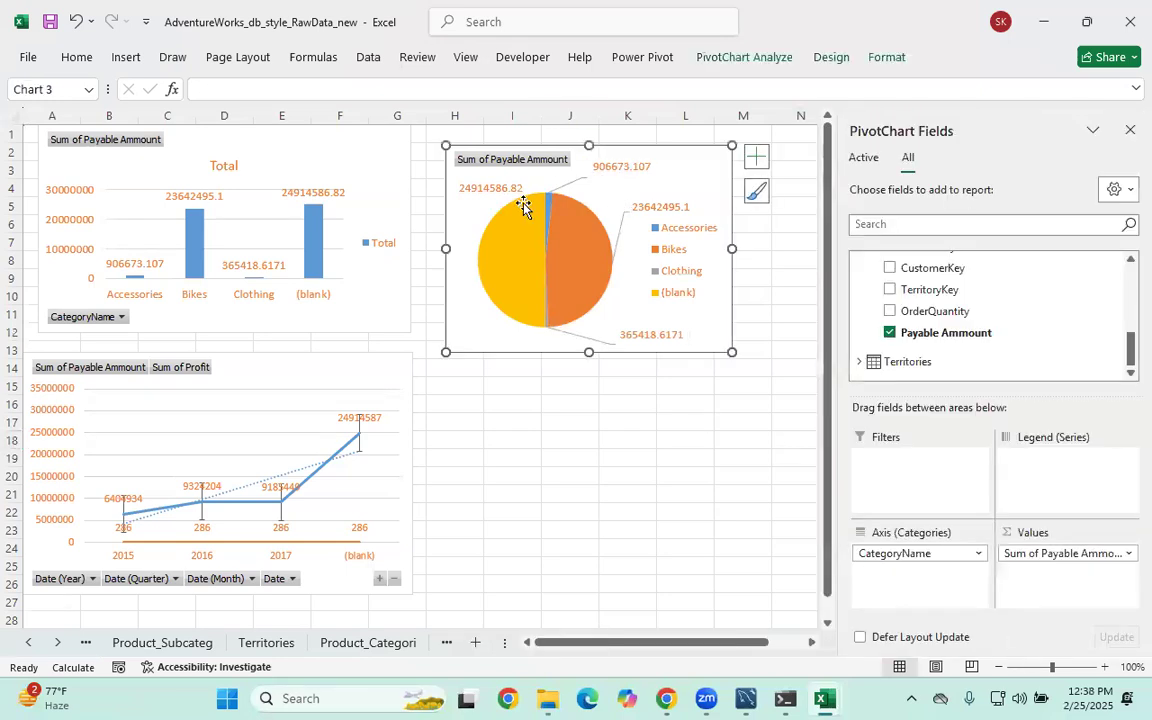
drag(1059, 553, 806, 512)
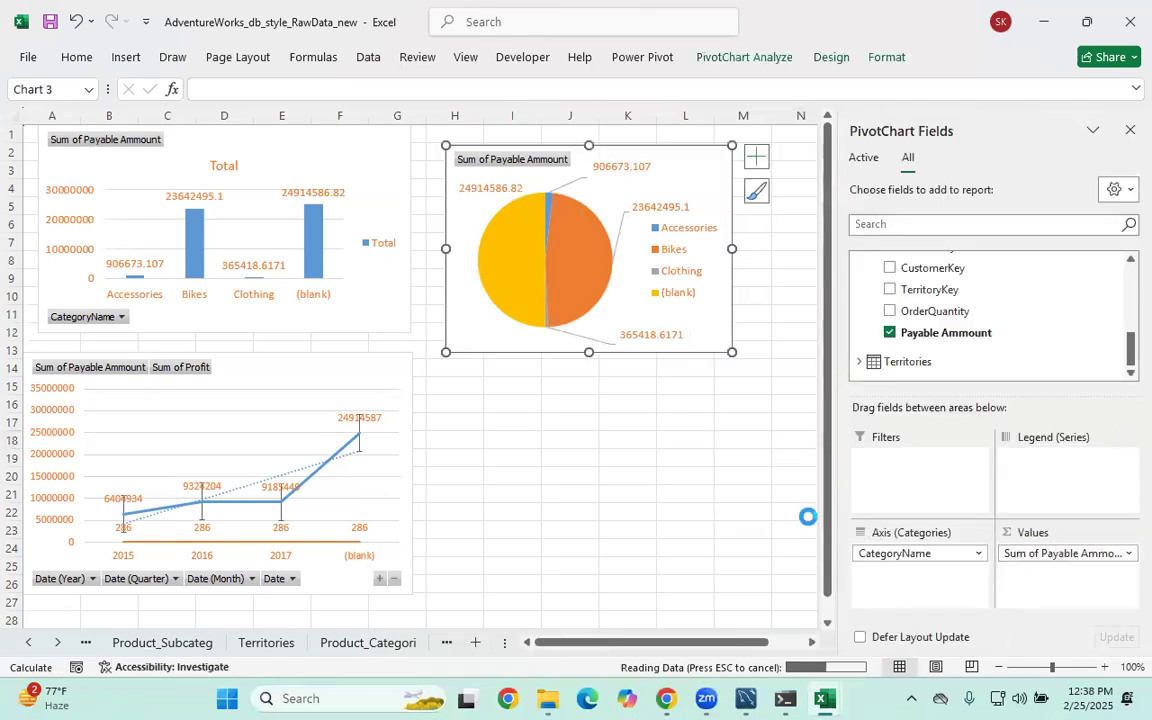
scroll(946, 330, up, 5)
scroll(951, 316, down, 10)
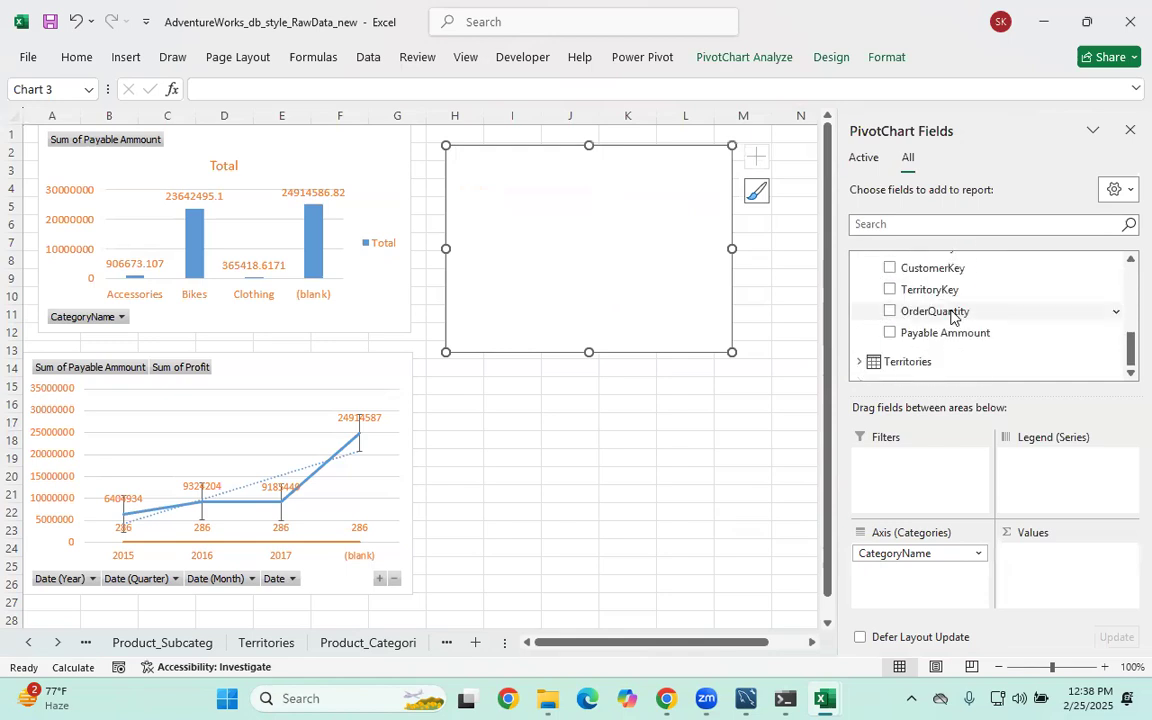
scroll(928, 334, up, 10)
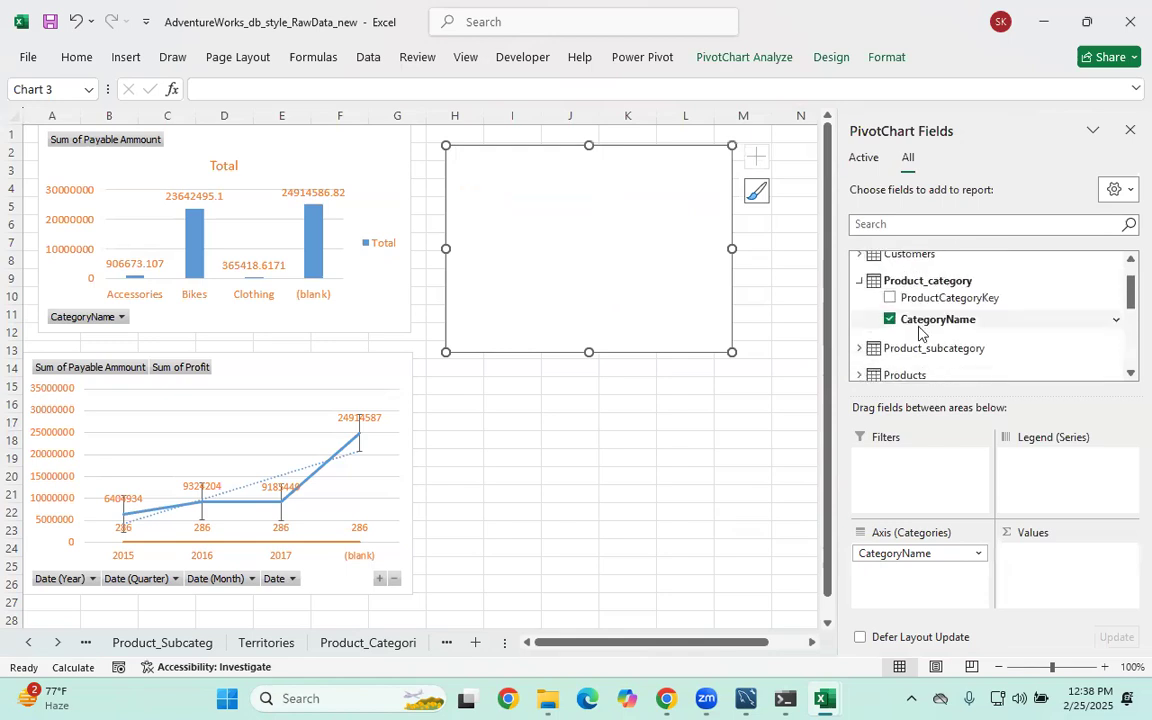
click(858, 374)
scroll(900, 365, down, 1)
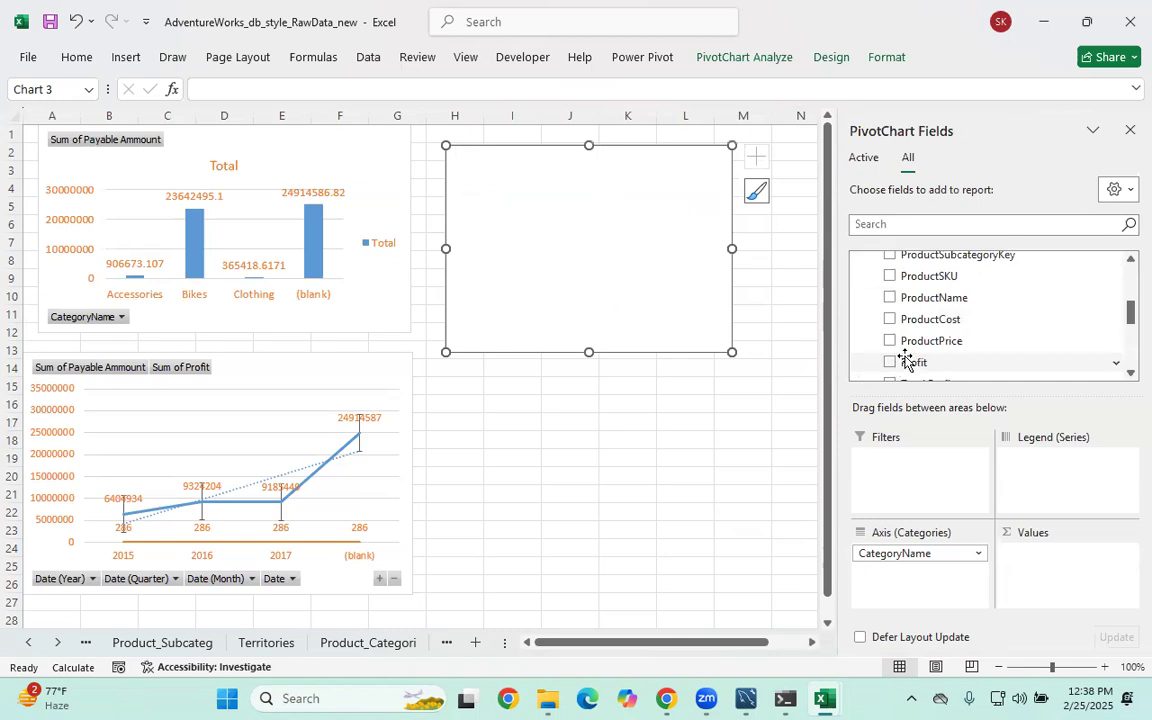
drag(951, 362, 1046, 567)
click(717, 470)
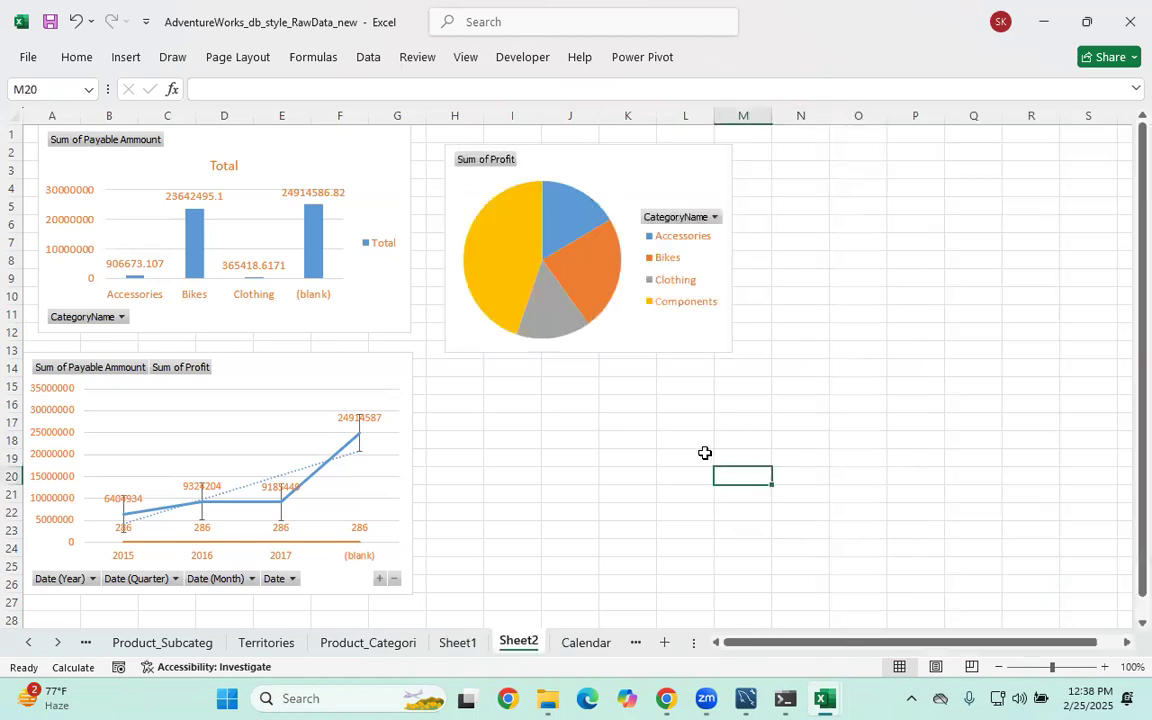
Add data labels to the profit pie chart, positioned at Outside End
click(610, 175)
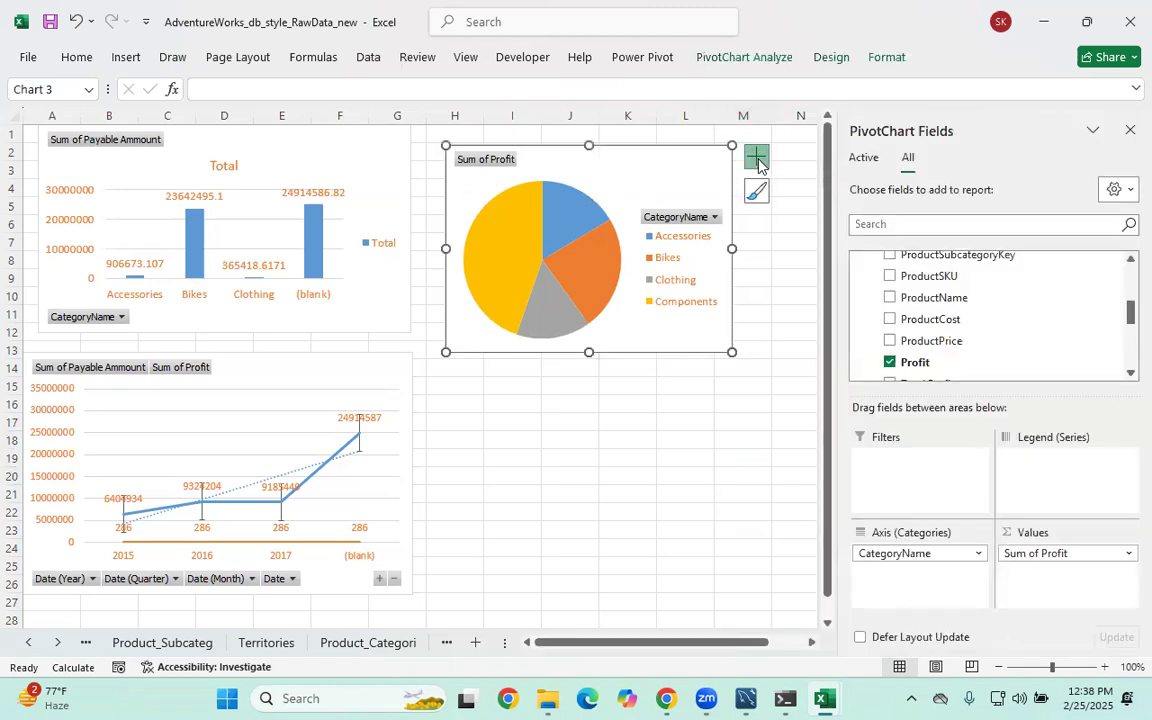
click(755, 157)
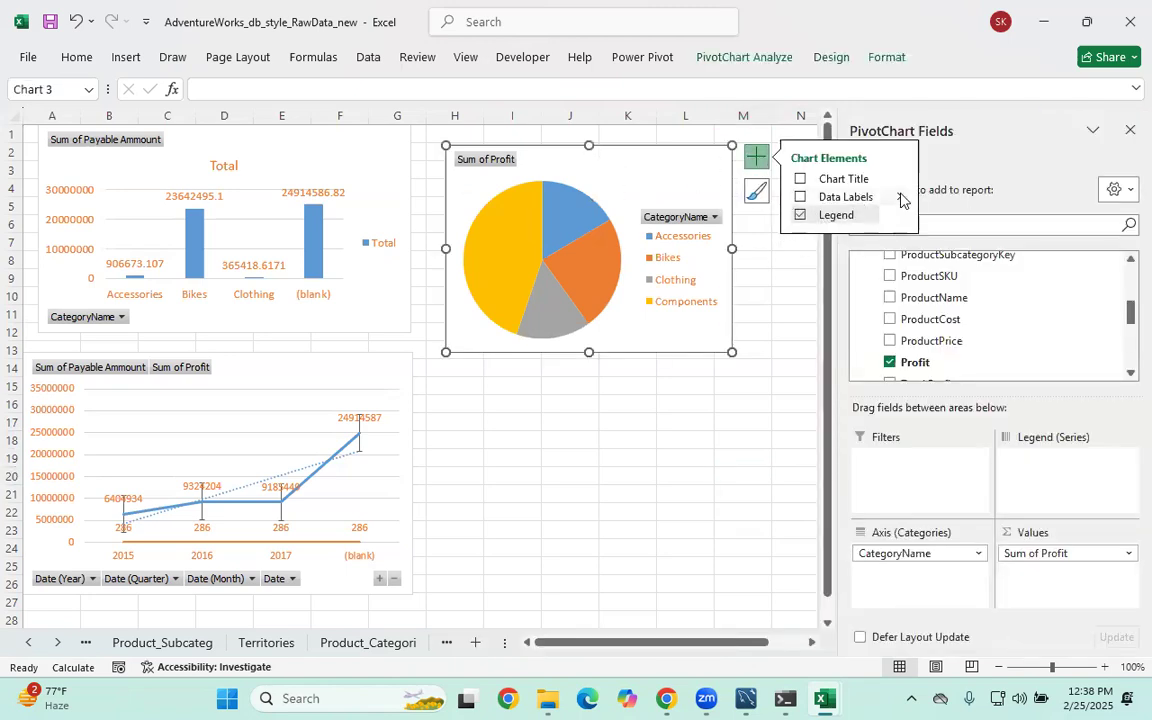
mouse_move(900, 200)
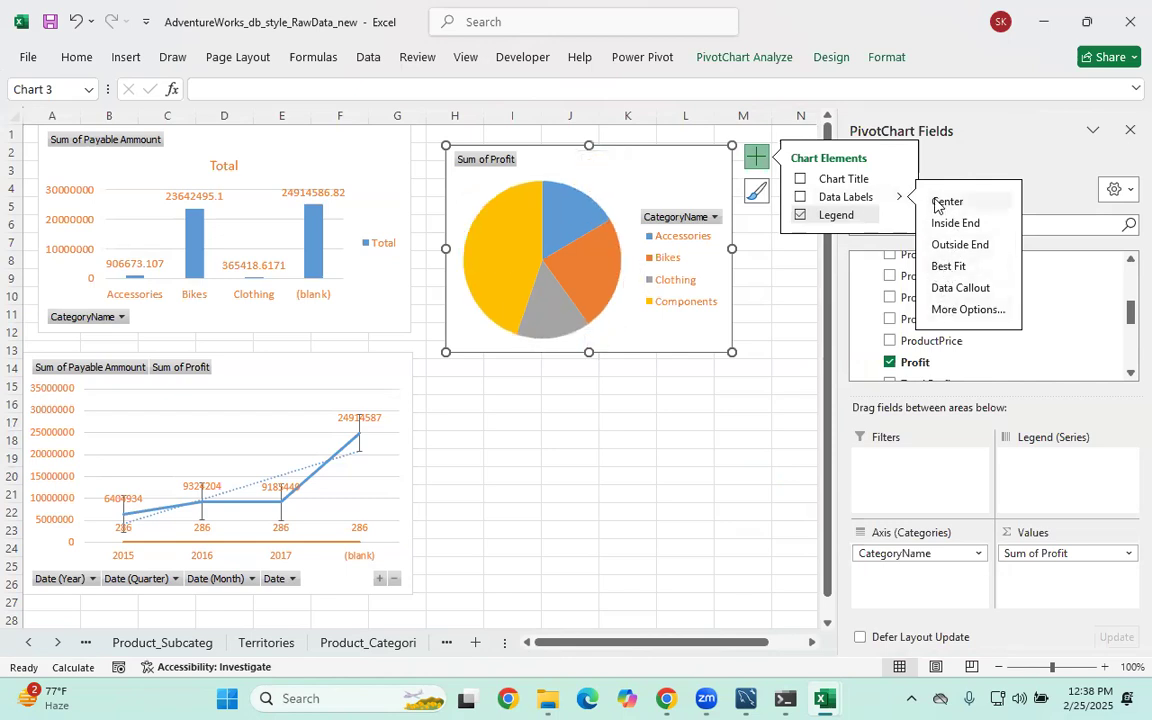
click(956, 246)
click(548, 382)
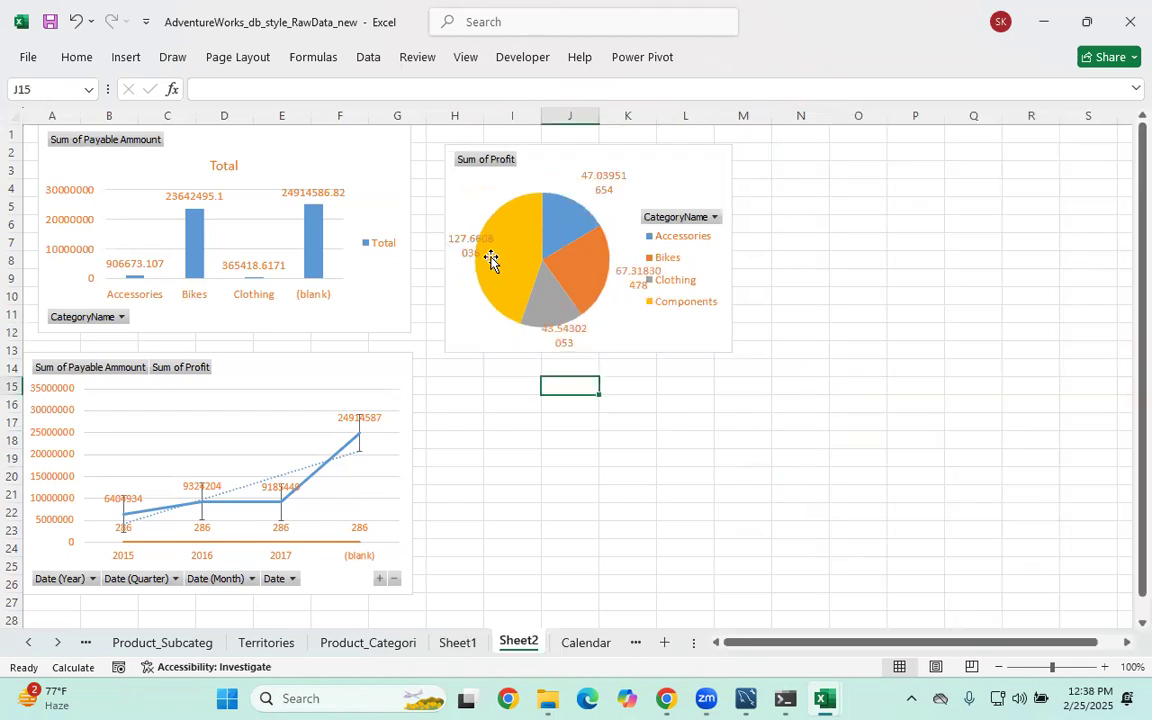
Move the Components data label to the pie's upper-left side and widen the Accessories label above its slice
click(488, 252)
drag(473, 241, 487, 189)
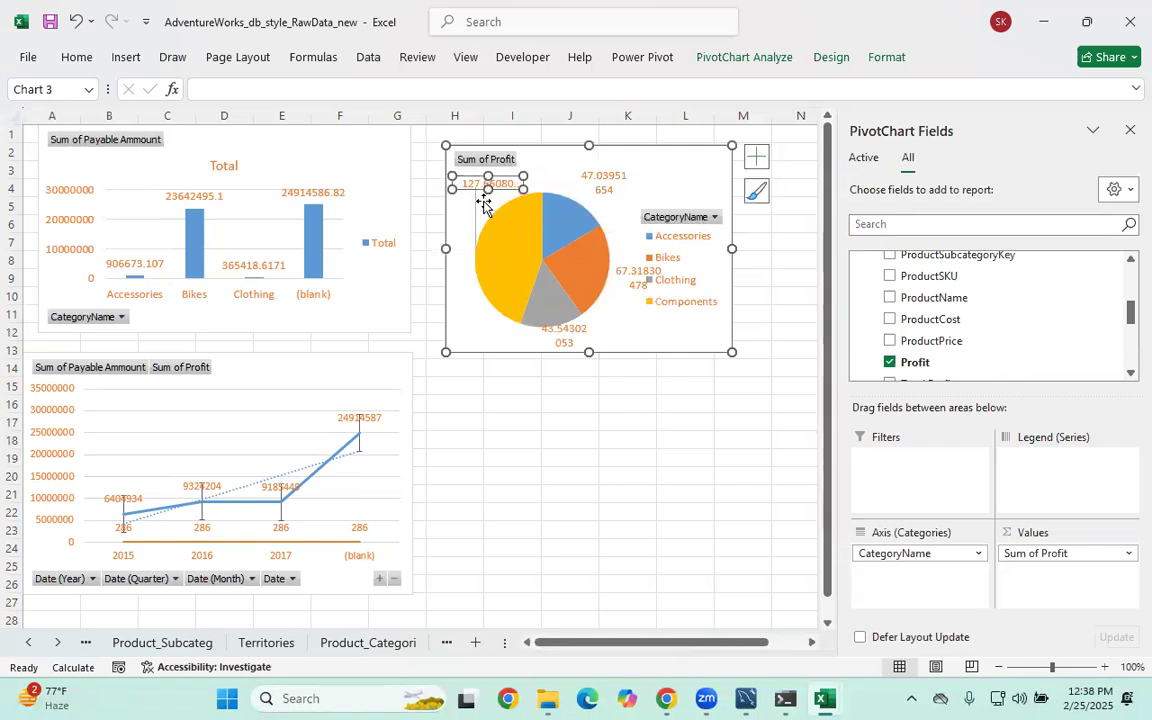
click(614, 185)
drag(631, 180, 668, 181)
Move the Clothing data label to the pie's lower-right side and place the widened Bikes label above the legend
click(580, 330)
click(553, 411)
click(585, 330)
click(557, 330)
drag(557, 330, 612, 332)
drag(629, 278, 550, 166)
mouse_move(653, 192)
mouse_down()
mouse_move(714, 185)
mouse_move(630, 182)
mouse_up()
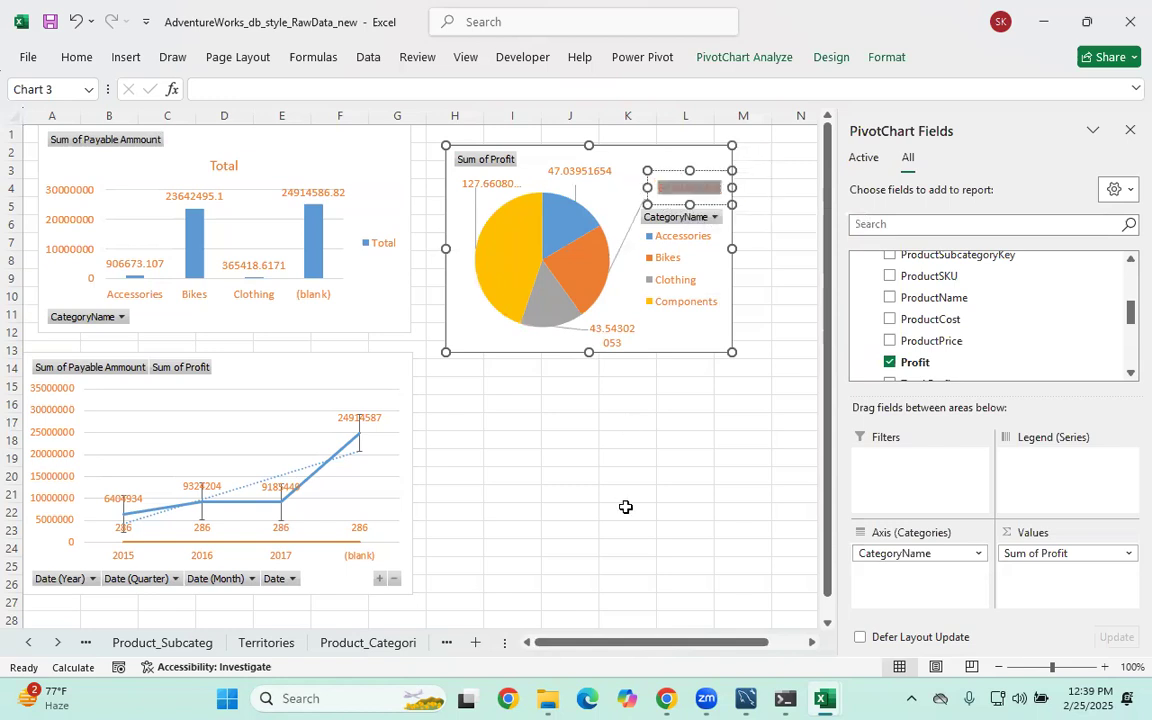
Try formatting the pie chart's Sum of Profit value field as Percentage with 0 decimal places
click(625, 508)
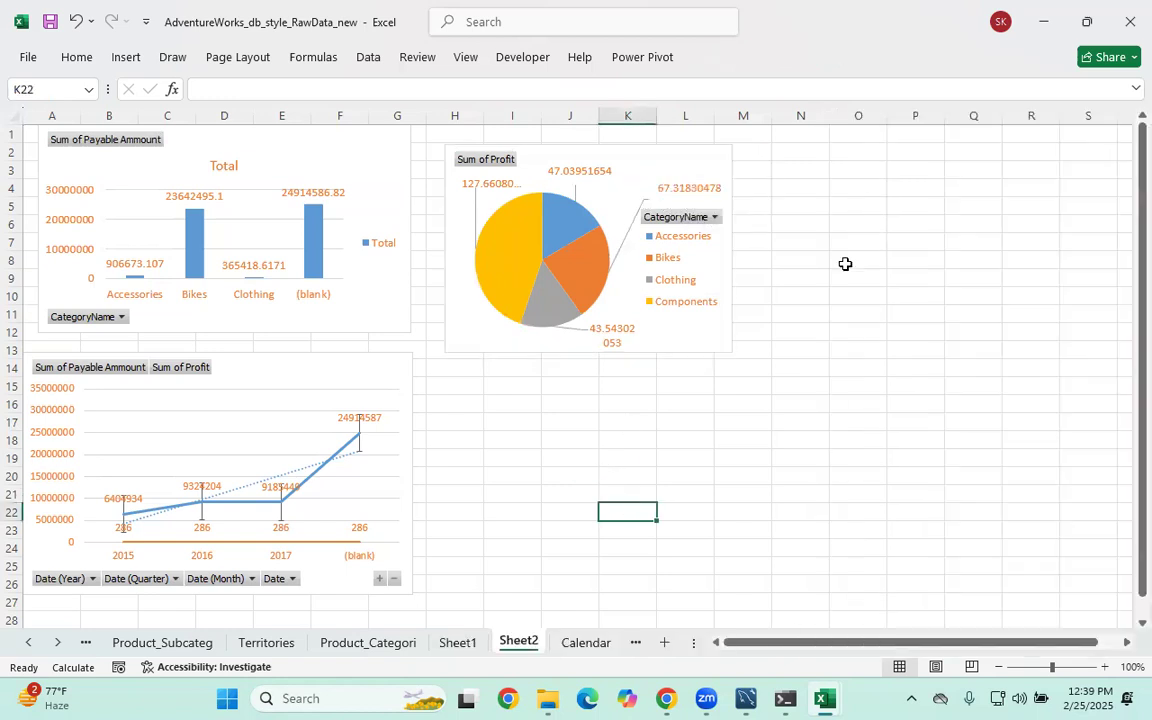
click(690, 185)
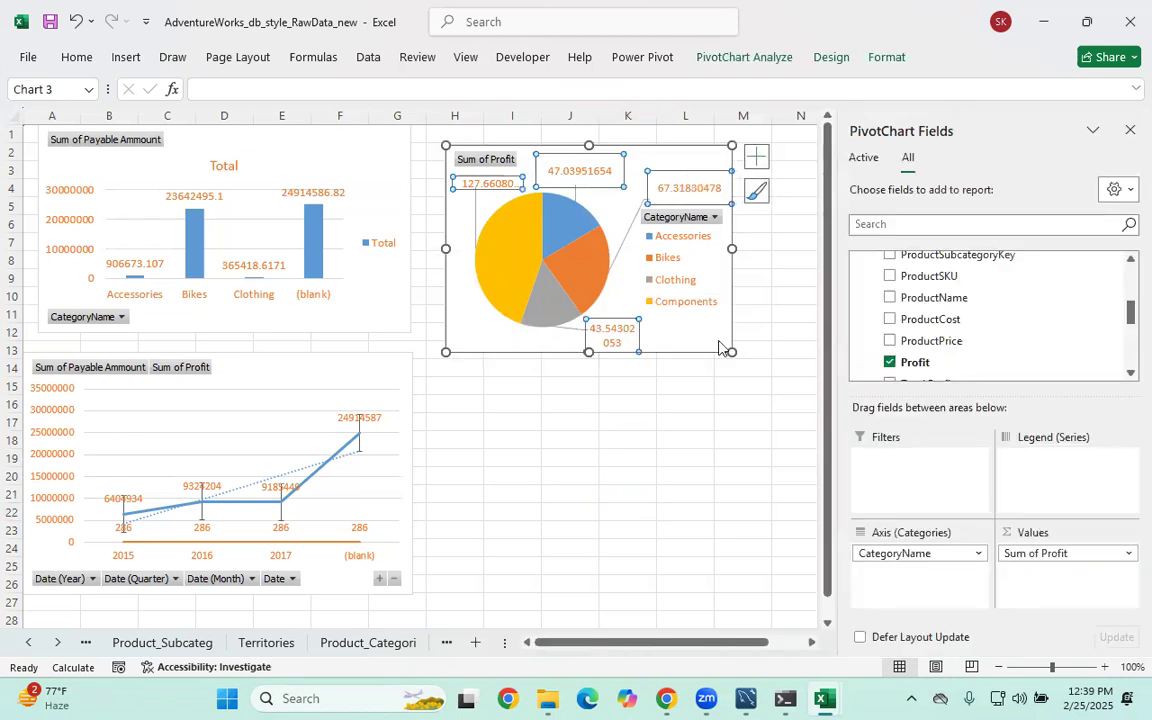
click(1036, 551)
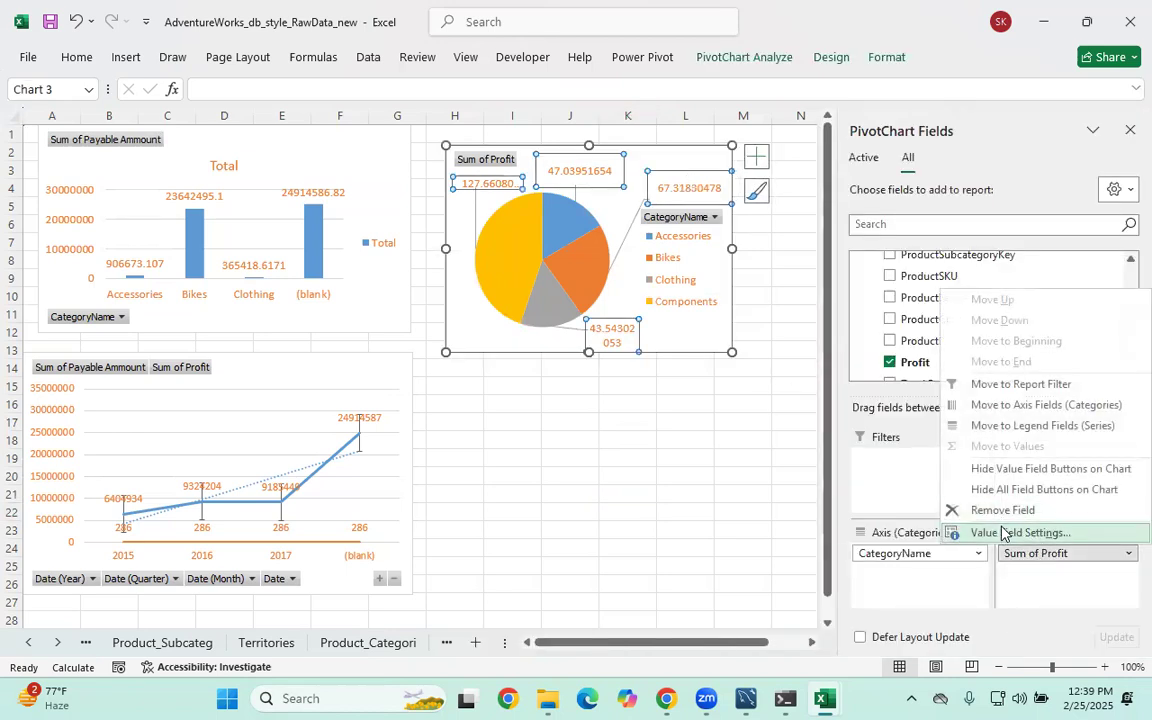
click(1003, 532)
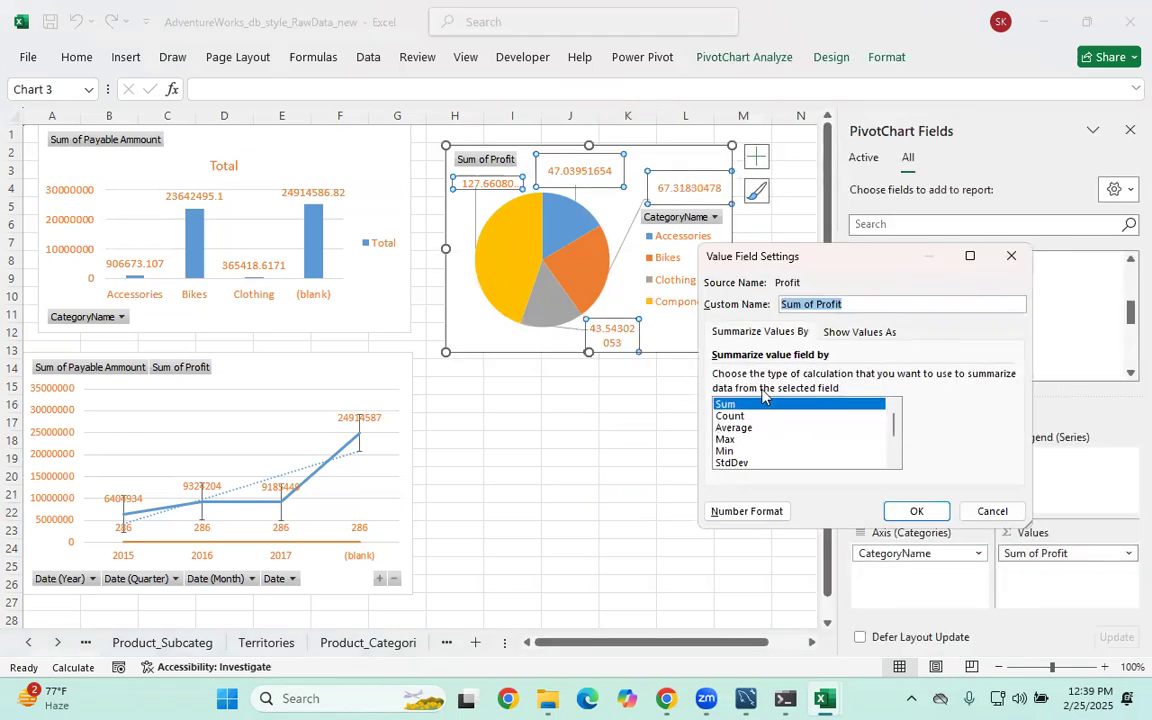
click(725, 511)
click(670, 323)
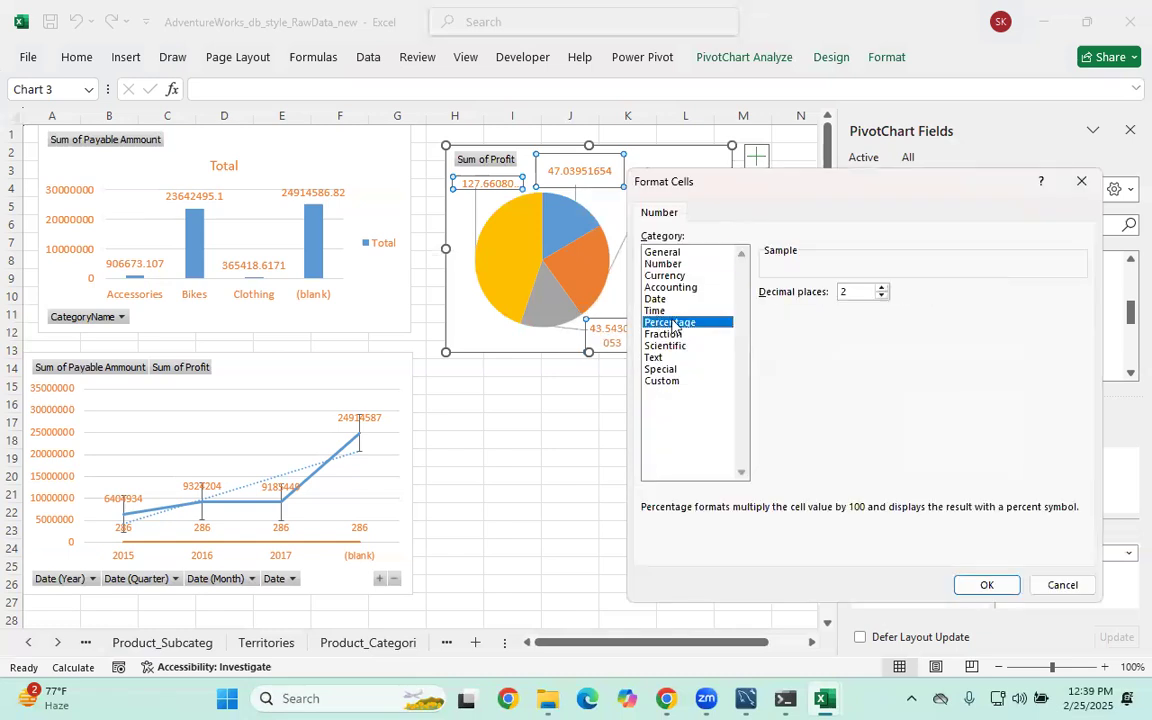
drag(866, 292, 781, 292)
click(986, 585)
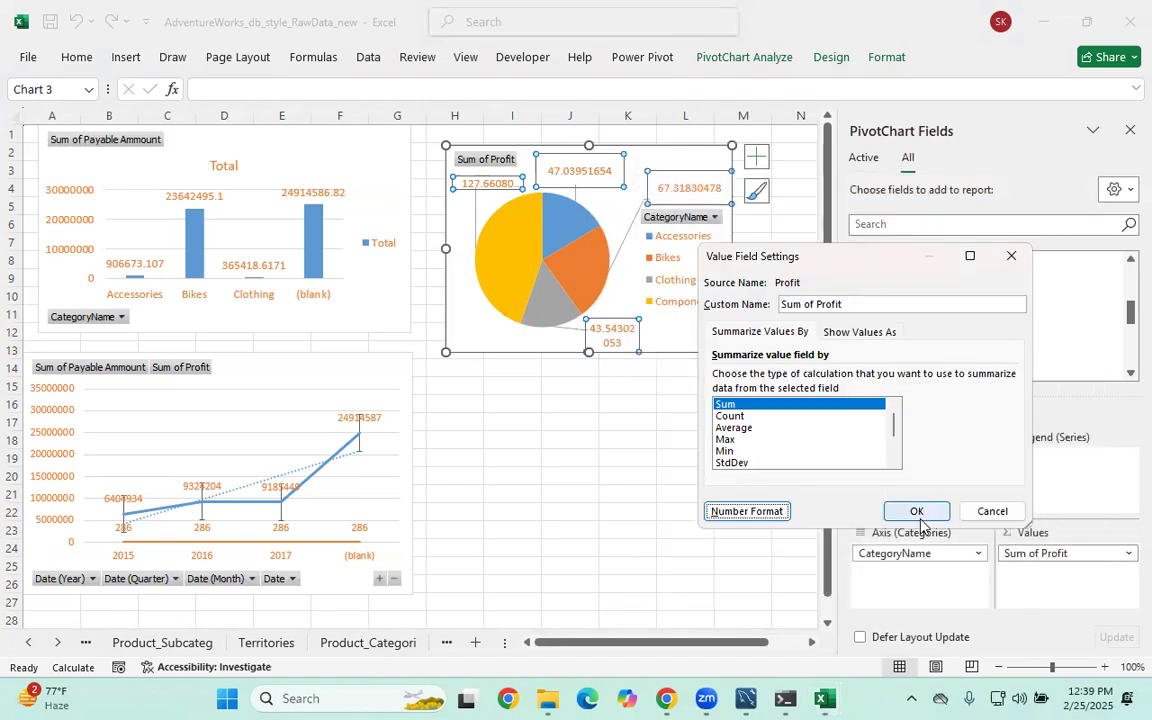
click(895, 507)
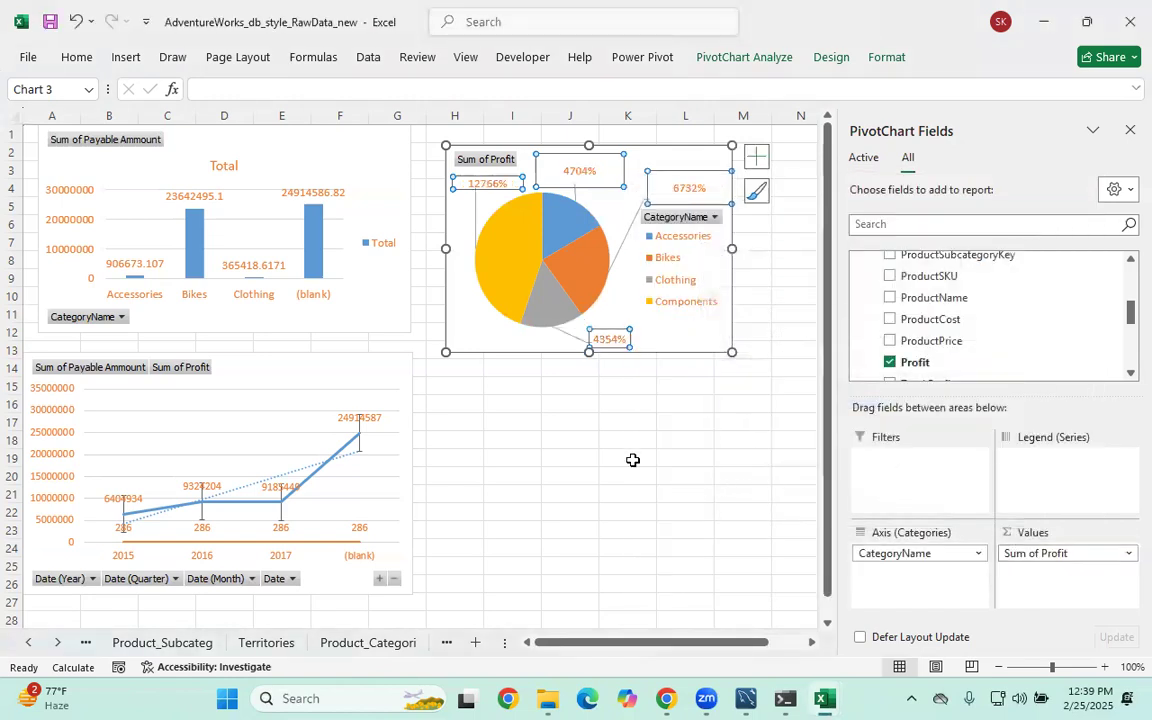
click(617, 402)
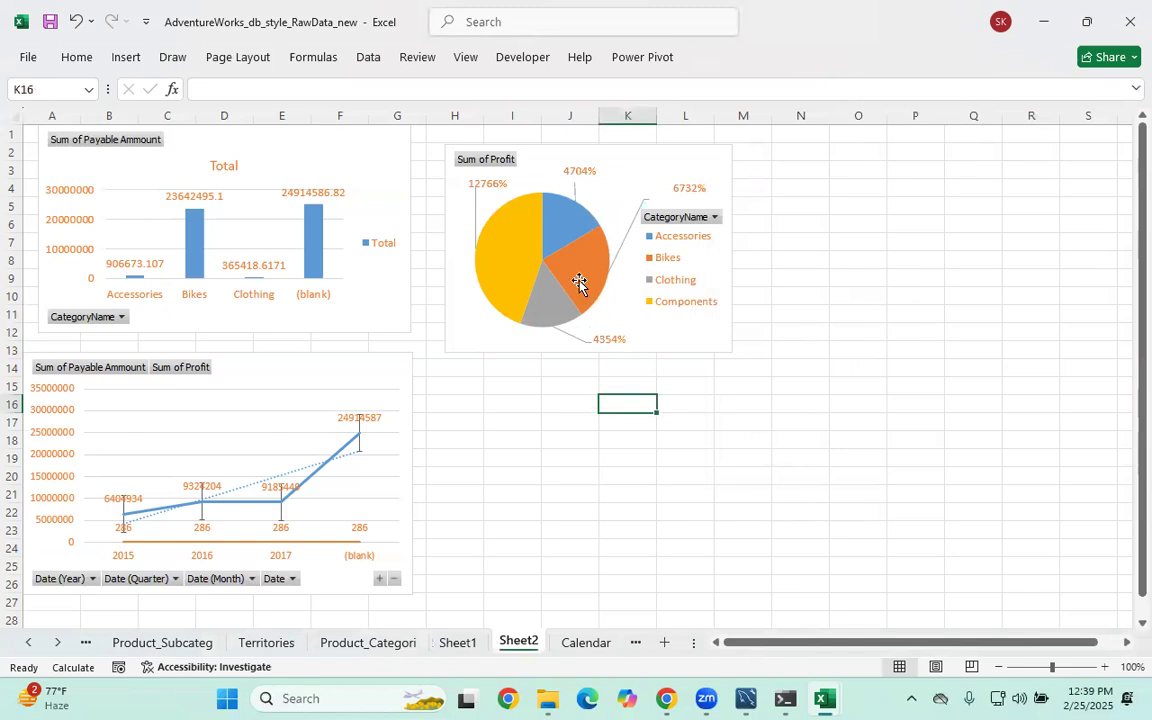
Change the number format of the pie chart's Sum of Profit field to Number with 0 decimal places
click(580, 185)
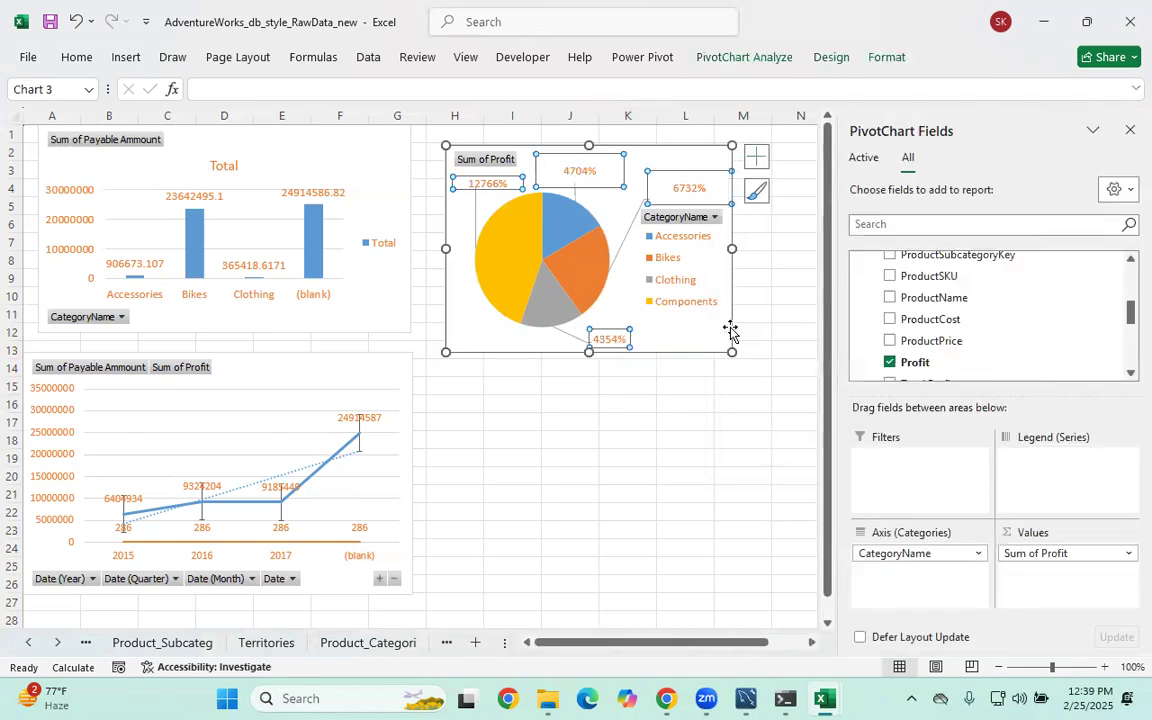
click(756, 157)
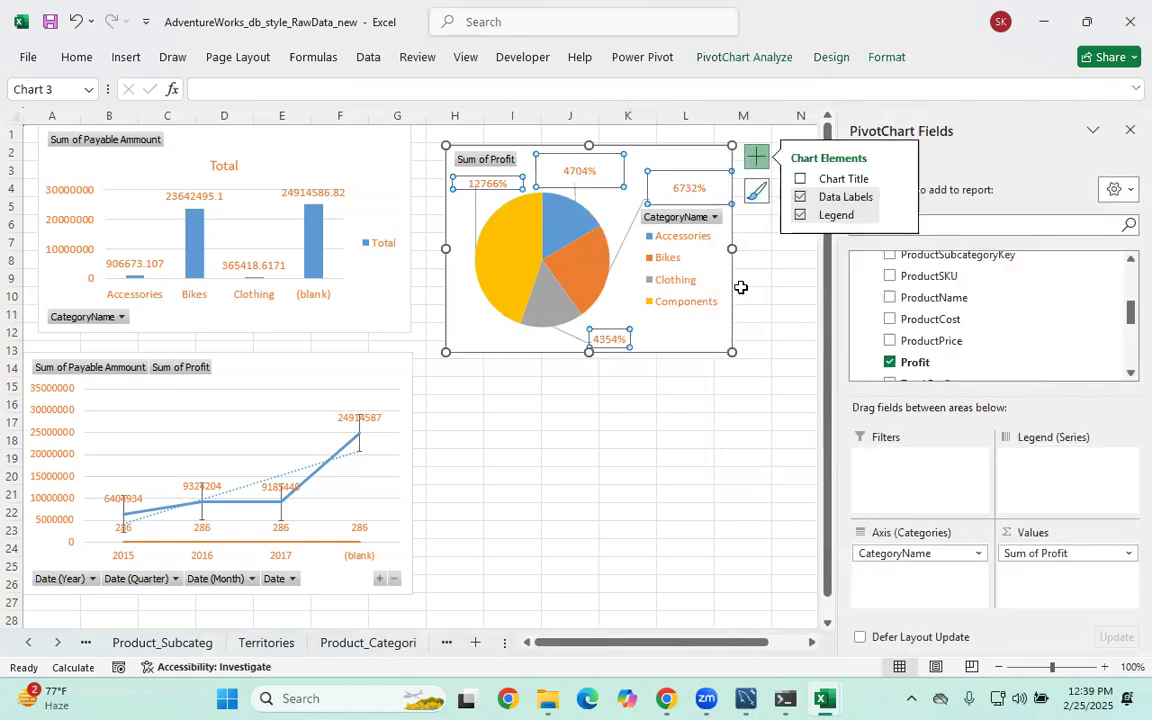
click(1055, 553)
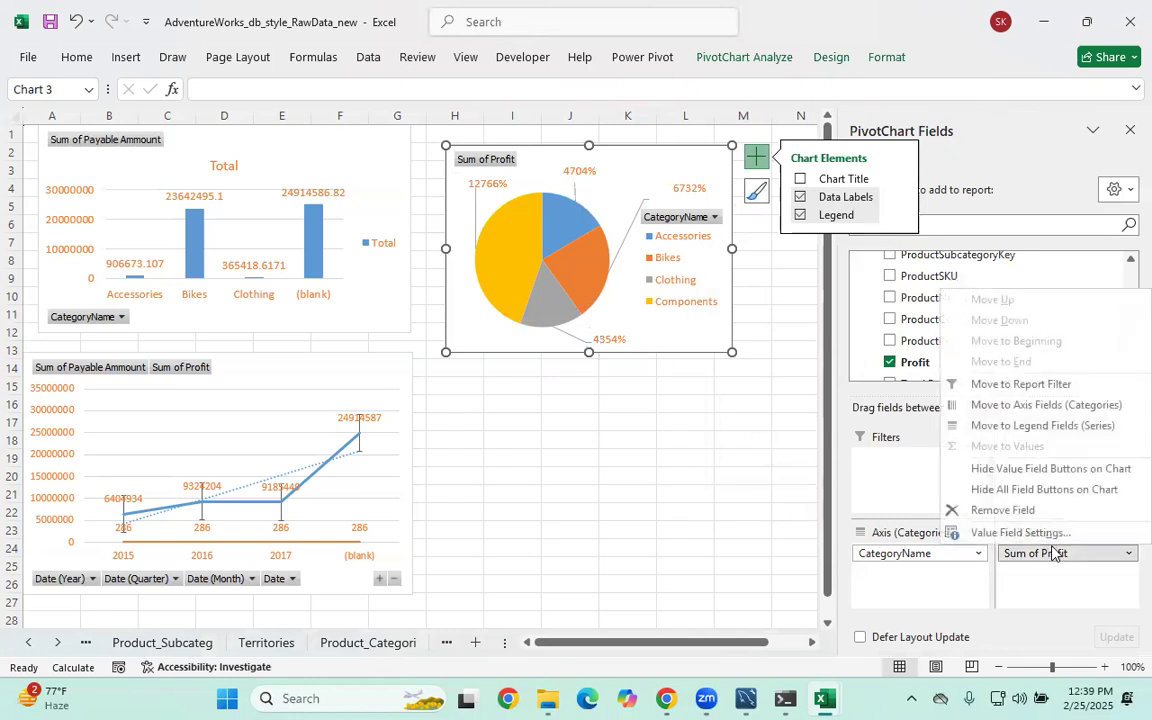
click(1015, 532)
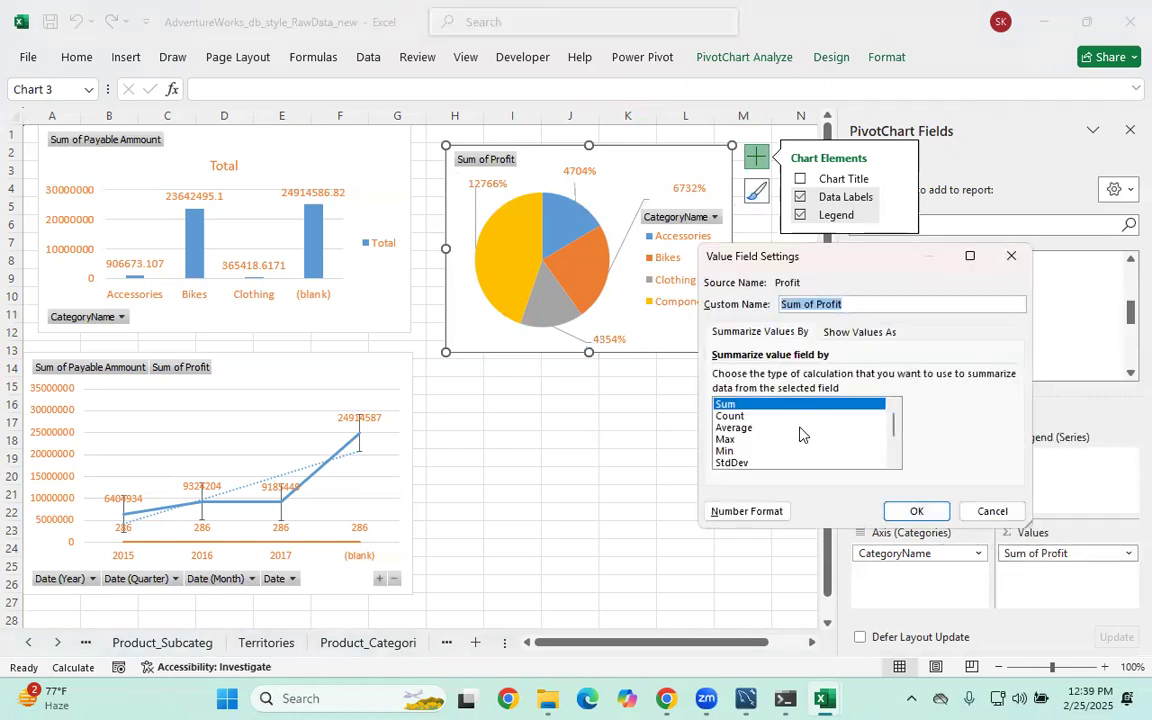
click(752, 512)
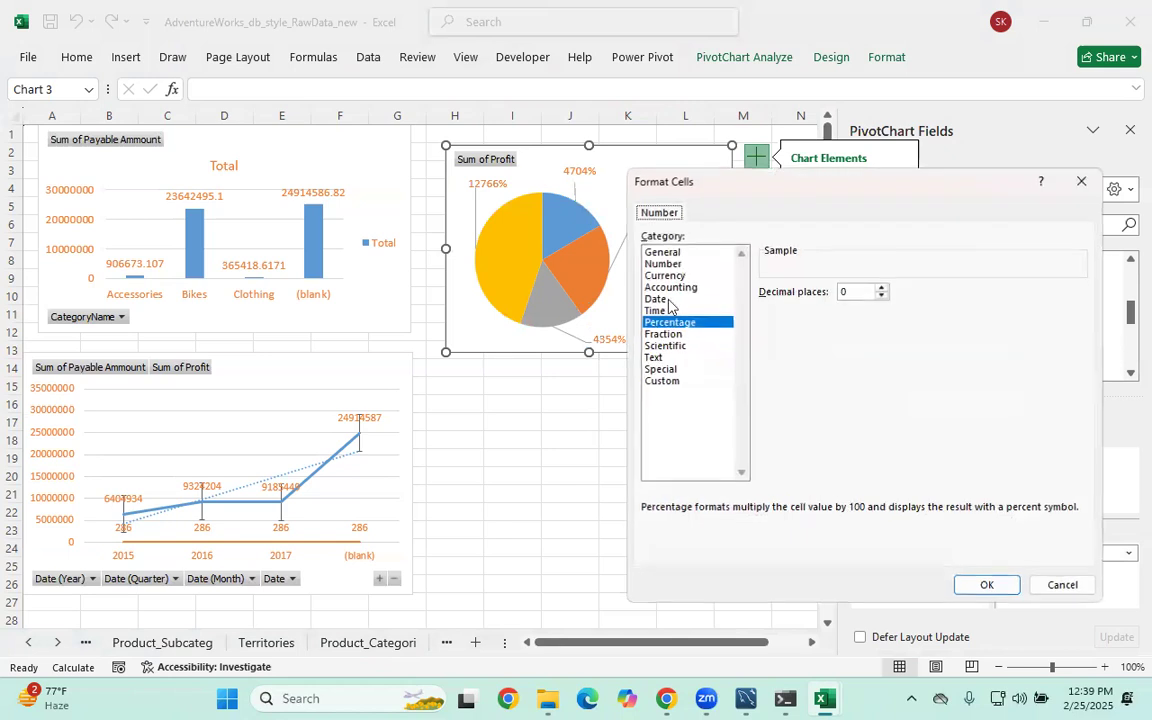
click(667, 264)
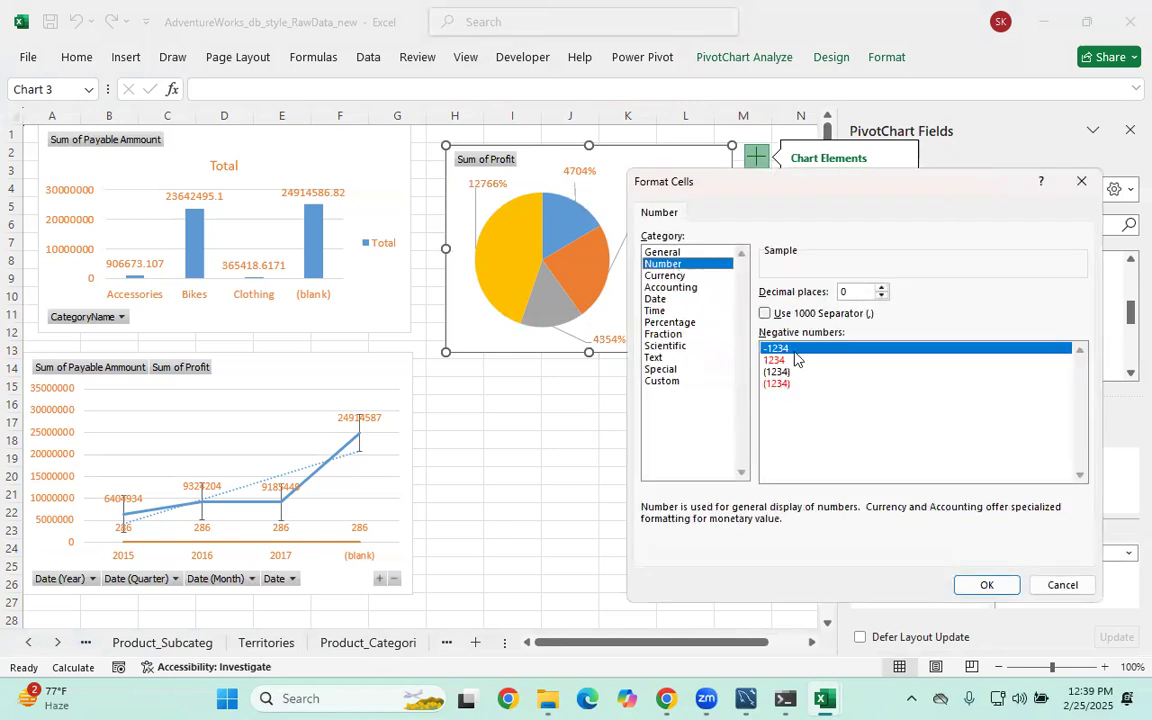
click(984, 584)
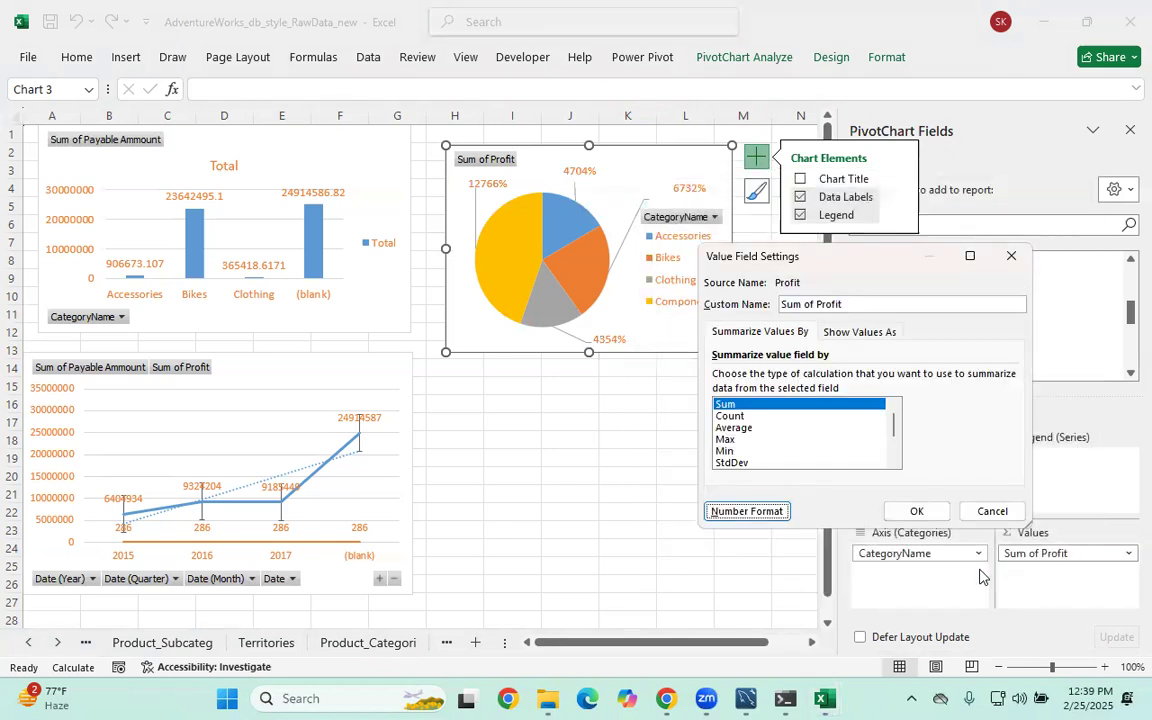
click(914, 511)
click(694, 497)
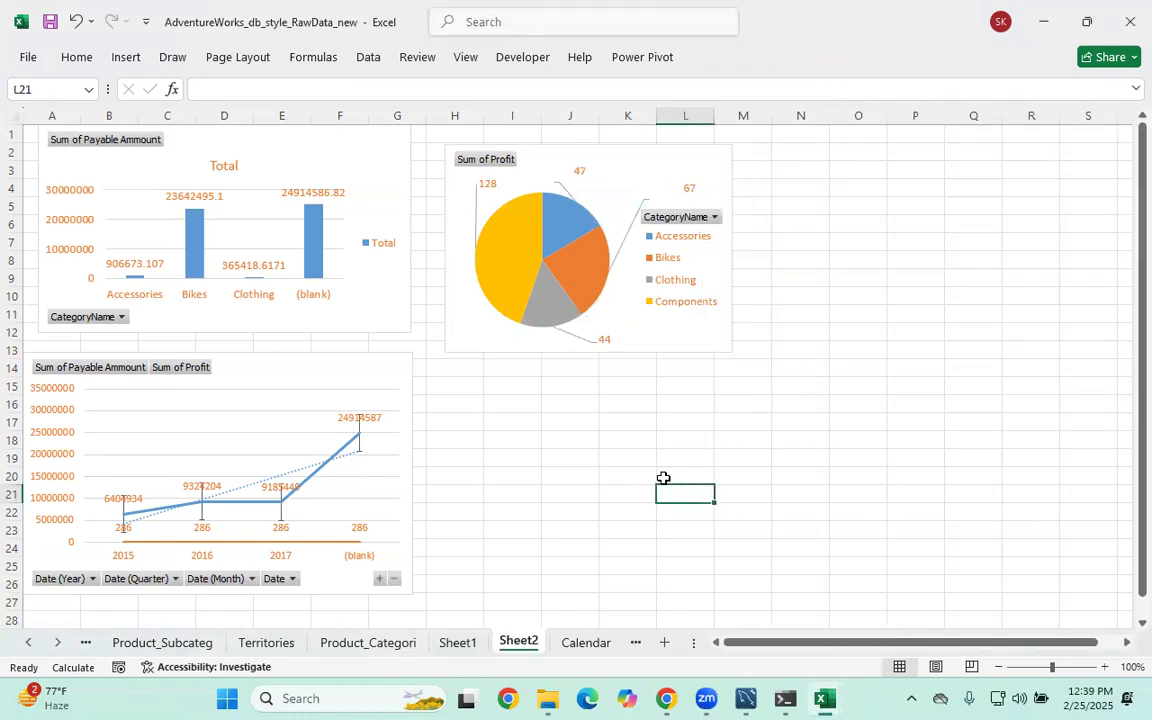
Move the Accessories data label (47) of the profit pie chart slightly away from its slice towards the Bikes label
click(575, 180)
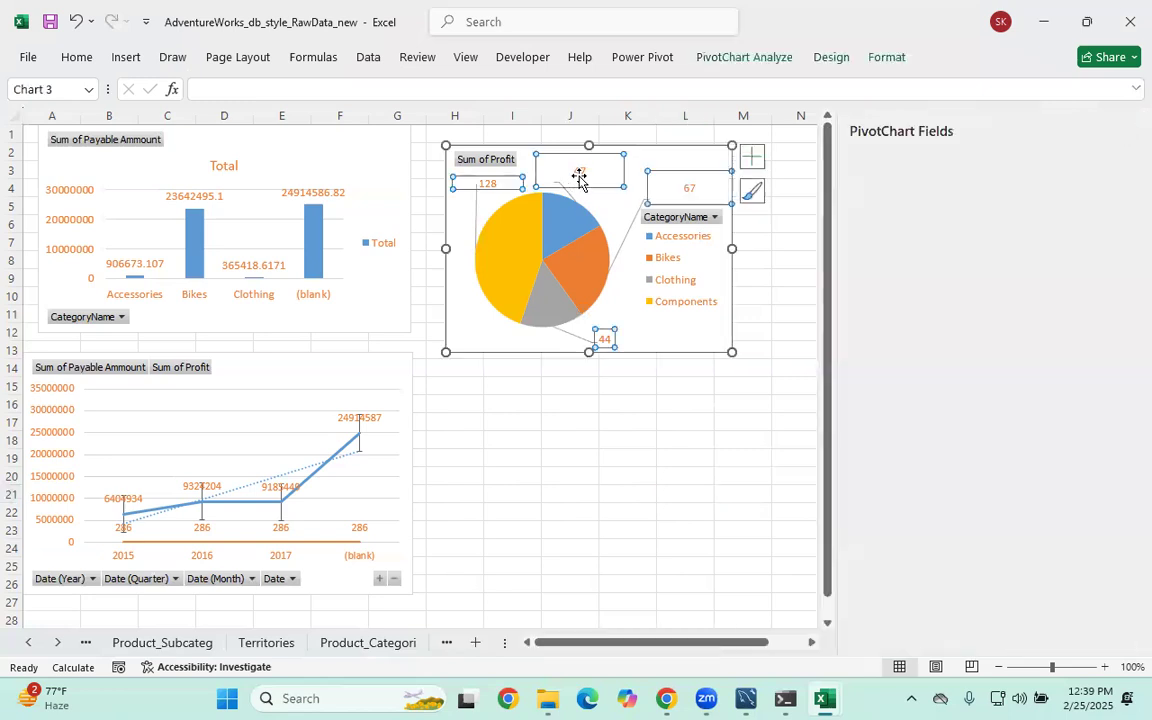
drag(574, 169, 606, 174)
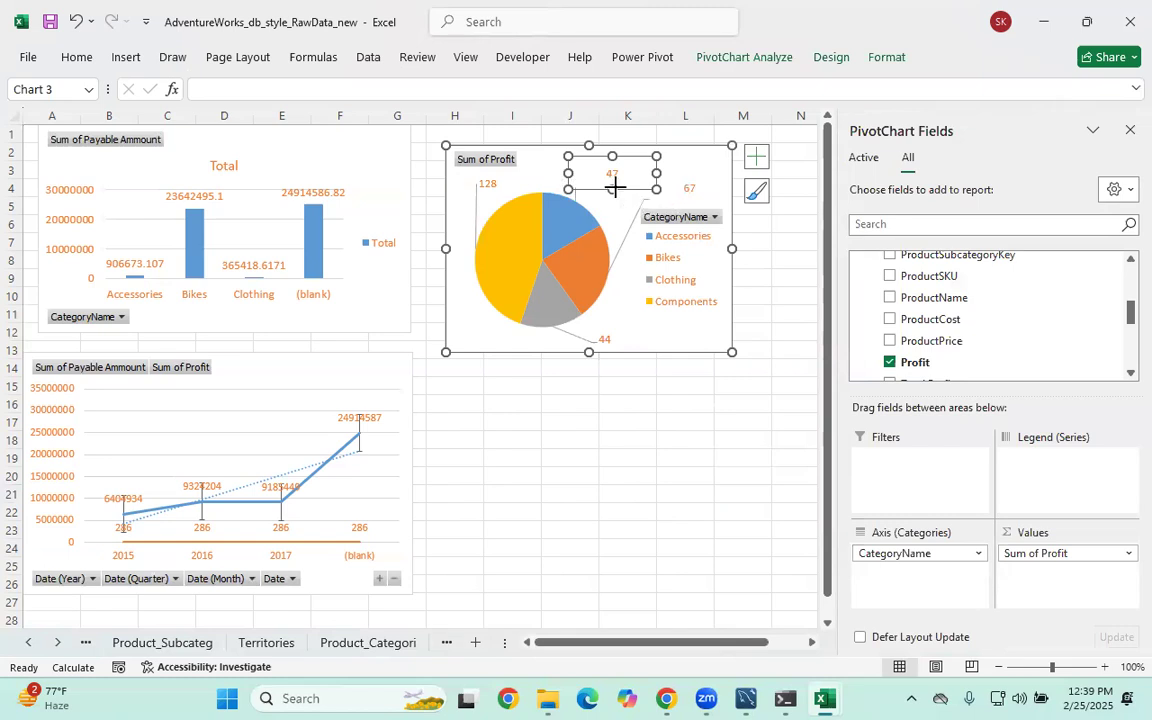
click(632, 439)
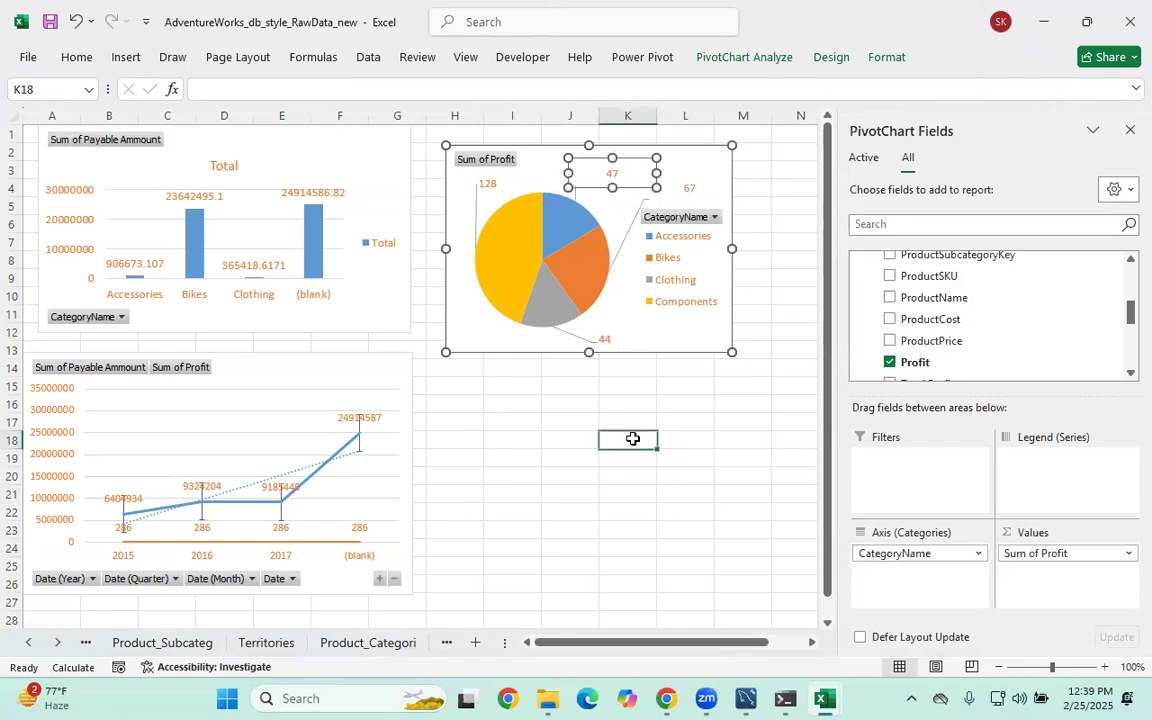
click(484, 189)
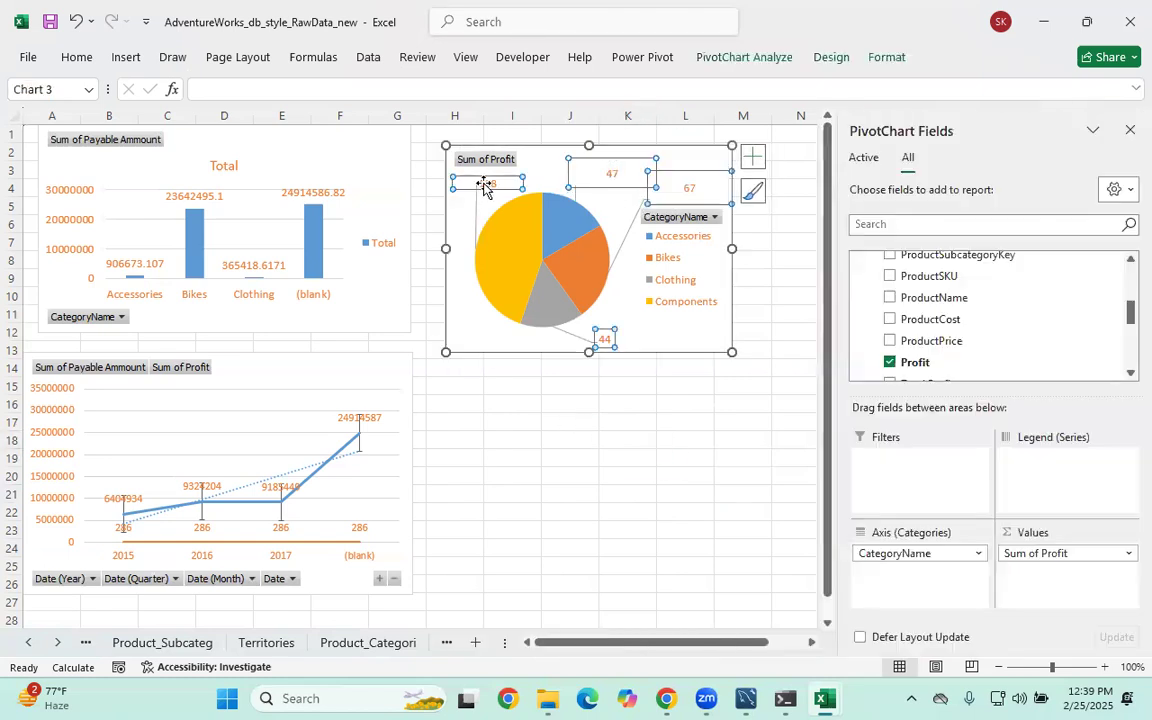
click(551, 455)
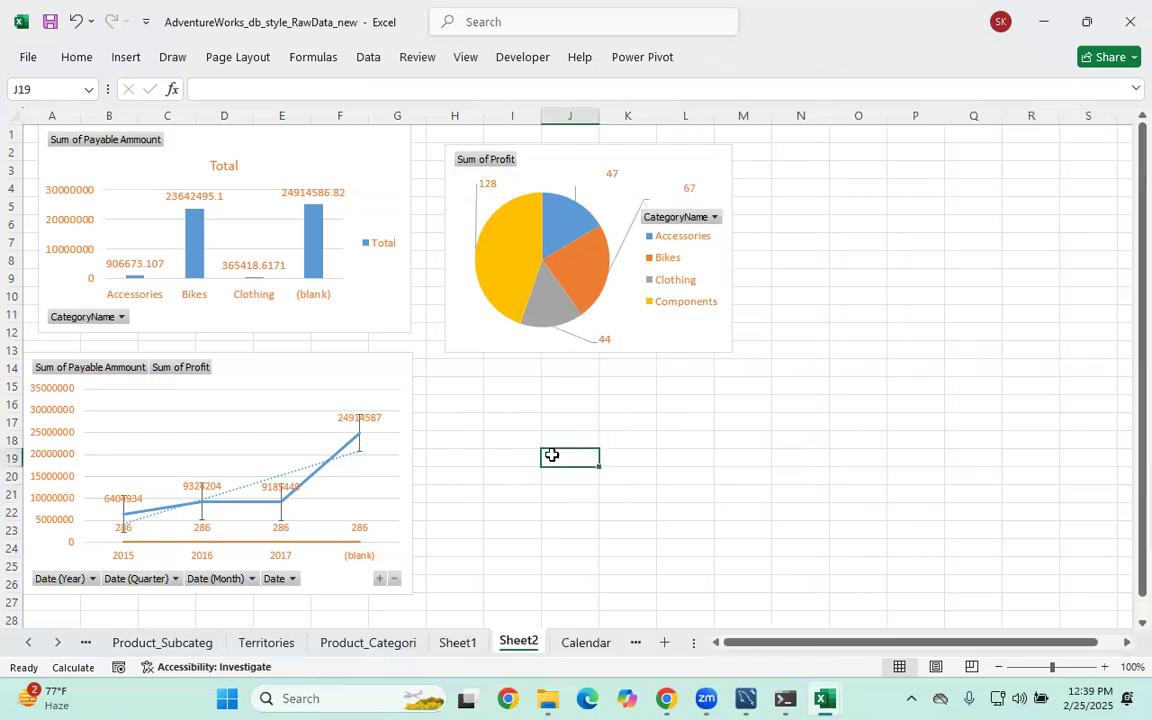
click(480, 441)
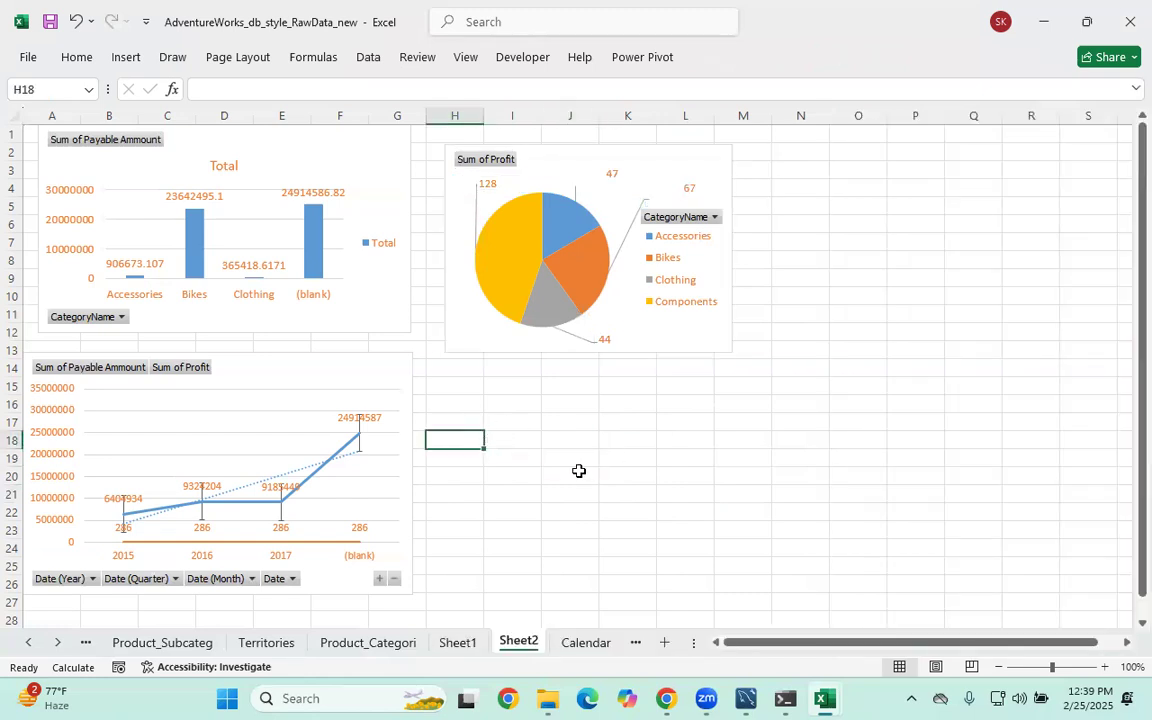
Duplicate the Sum of Profit pie chart and place the copy directly below the original, beside the line chart
click(590, 166)
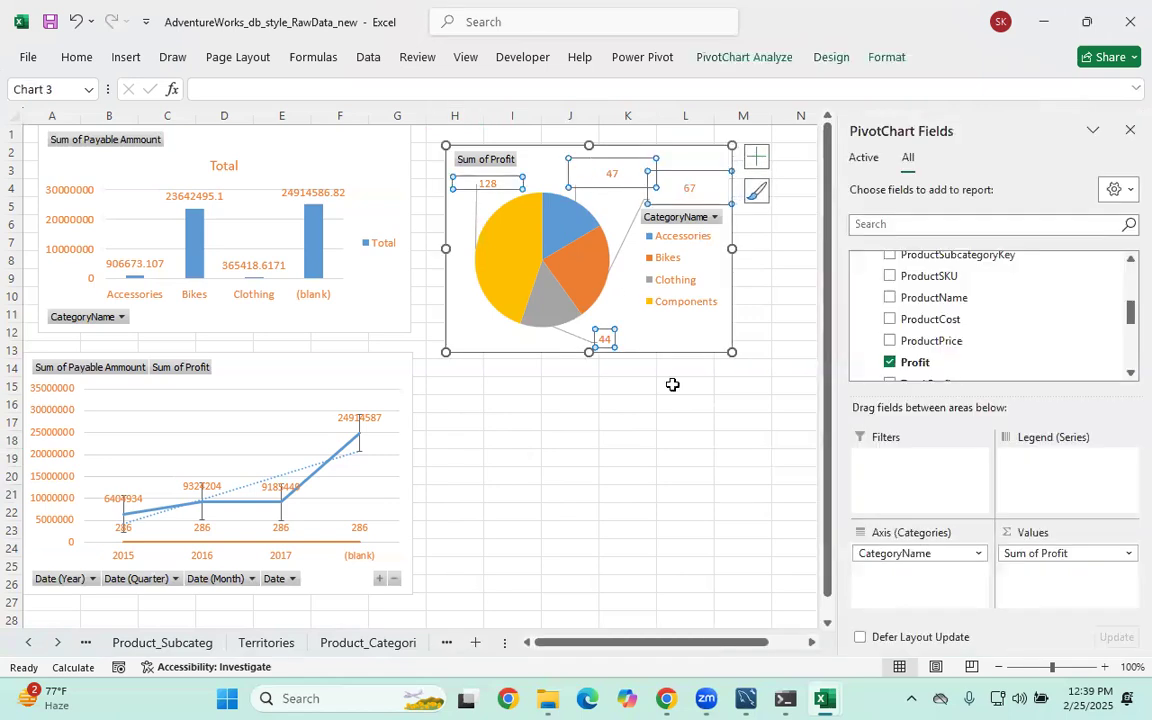
click(564, 451)
key(ctrl+v)
drag(633, 473, 541, 405)
Replace the copied pie chart's fields with Country from Territories as the axis and Payable Ammount from Sales as the values
drag(889, 553, 766, 540)
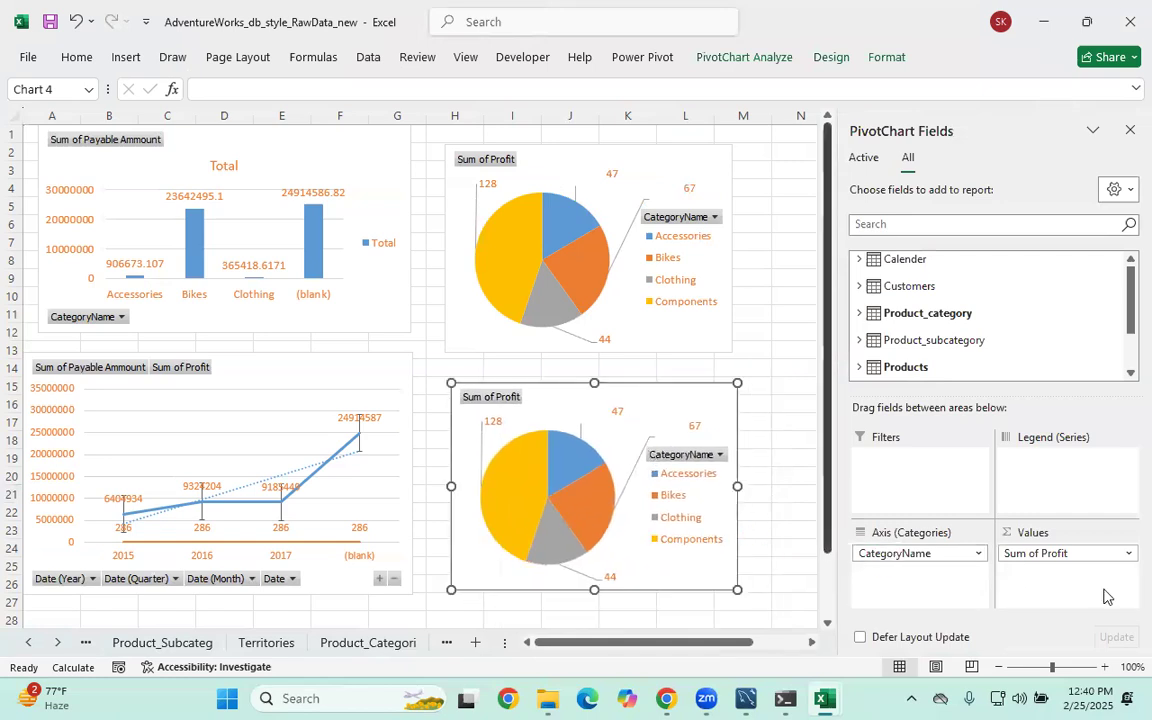
drag(827, 459, 815, 459)
scroll(972, 296, down, 2)
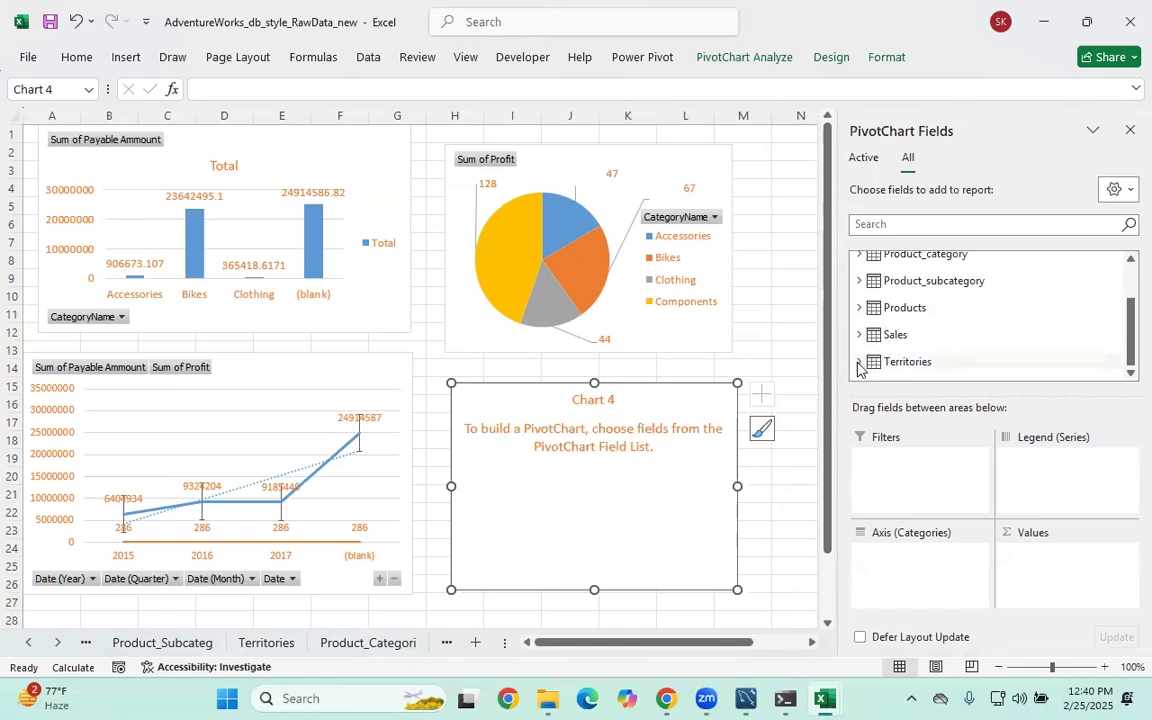
click(858, 361)
drag(938, 342, 905, 555)
scroll(944, 305, up, 5)
scroll(943, 307, down, 3)
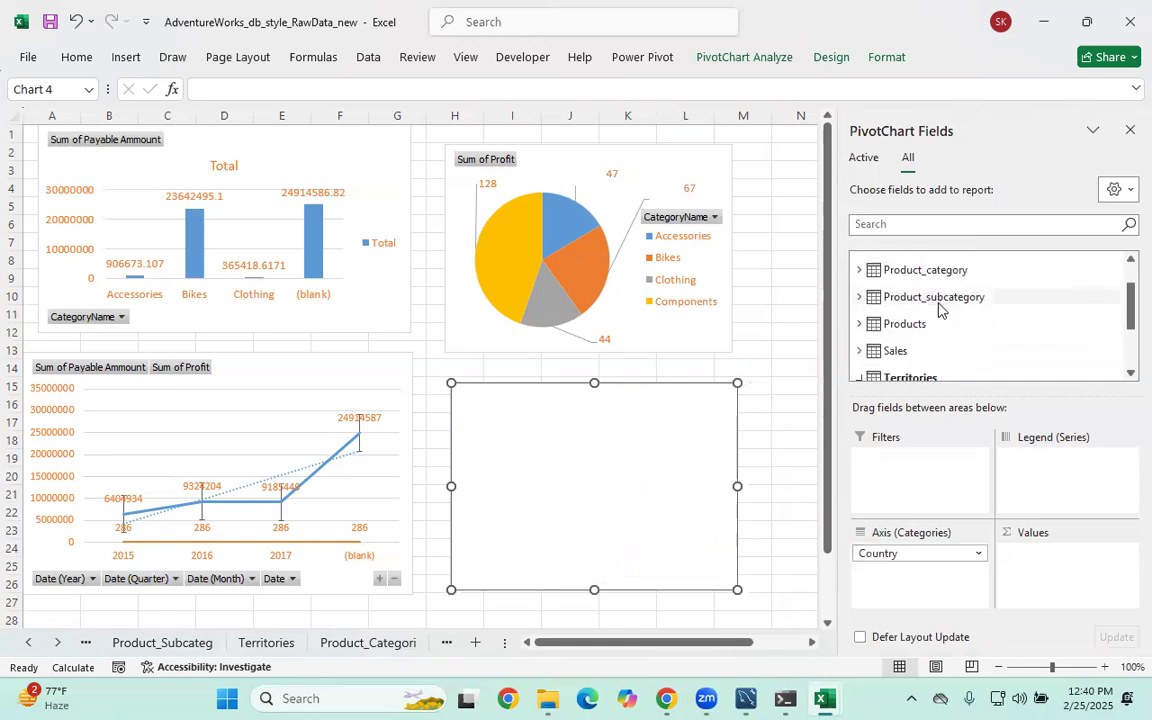
click(859, 308)
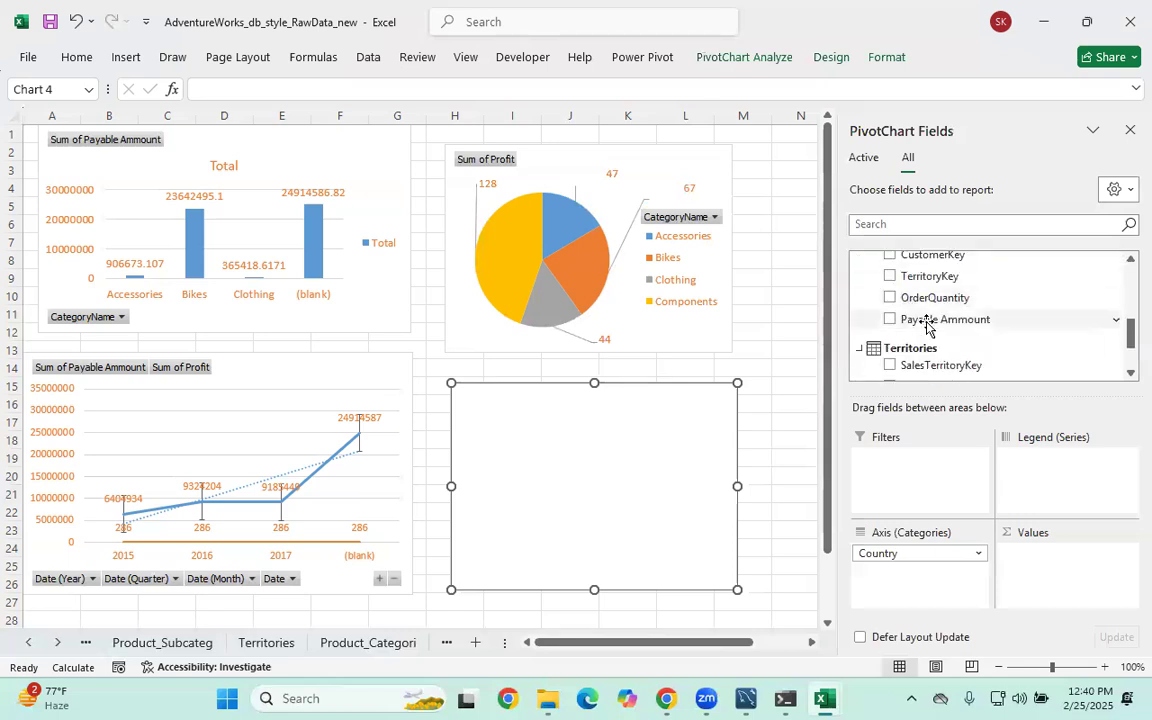
drag(946, 319, 1043, 591)
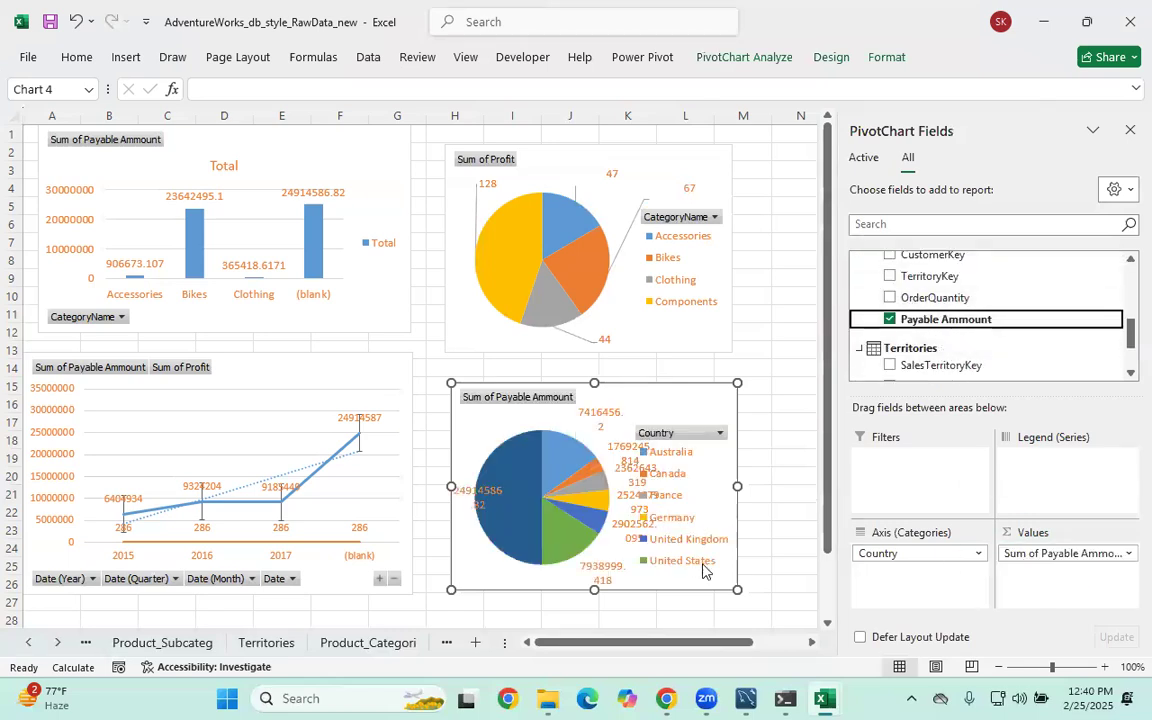
Widen the country pie chart to give its data labels and legend more room
drag(735, 476, 781, 477)
click(641, 418)
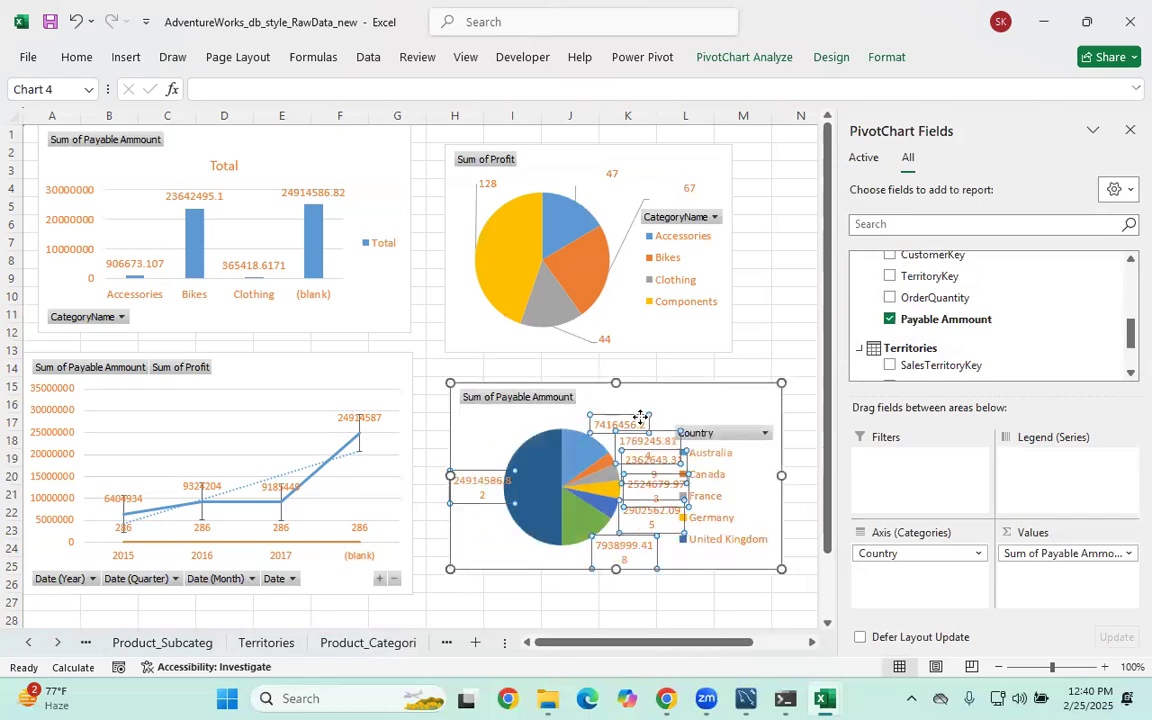
click(717, 403)
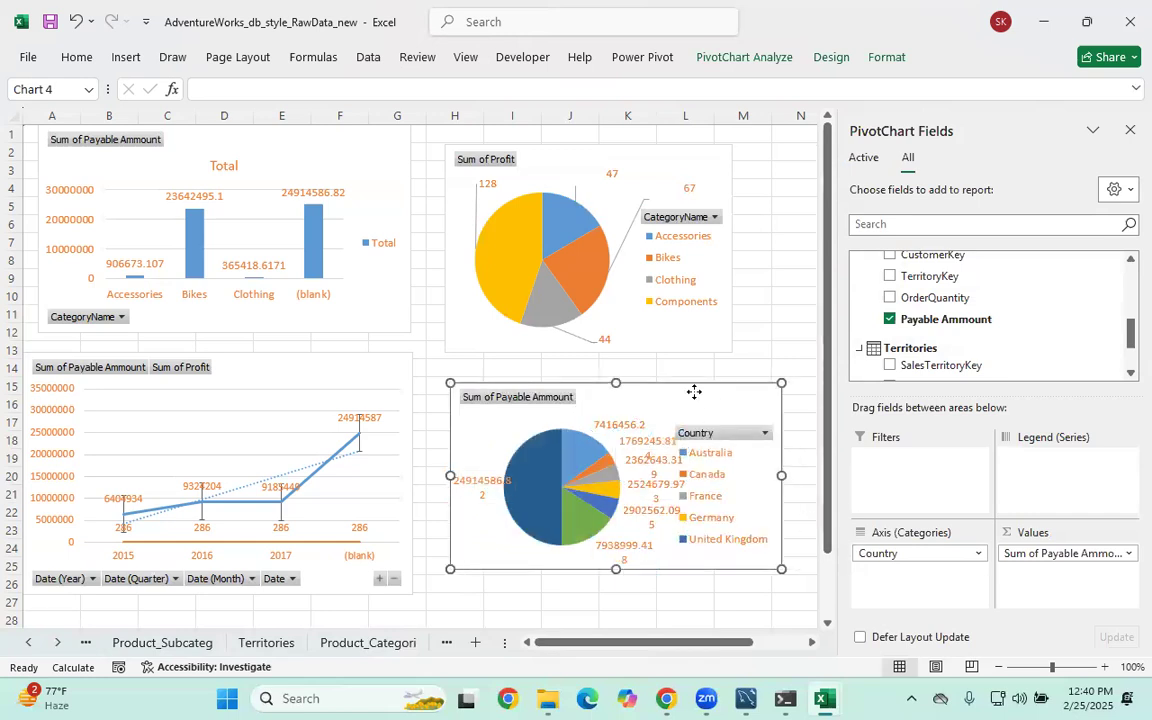
Change the country chart's type from pie to Clustered Column
right_click(692, 393)
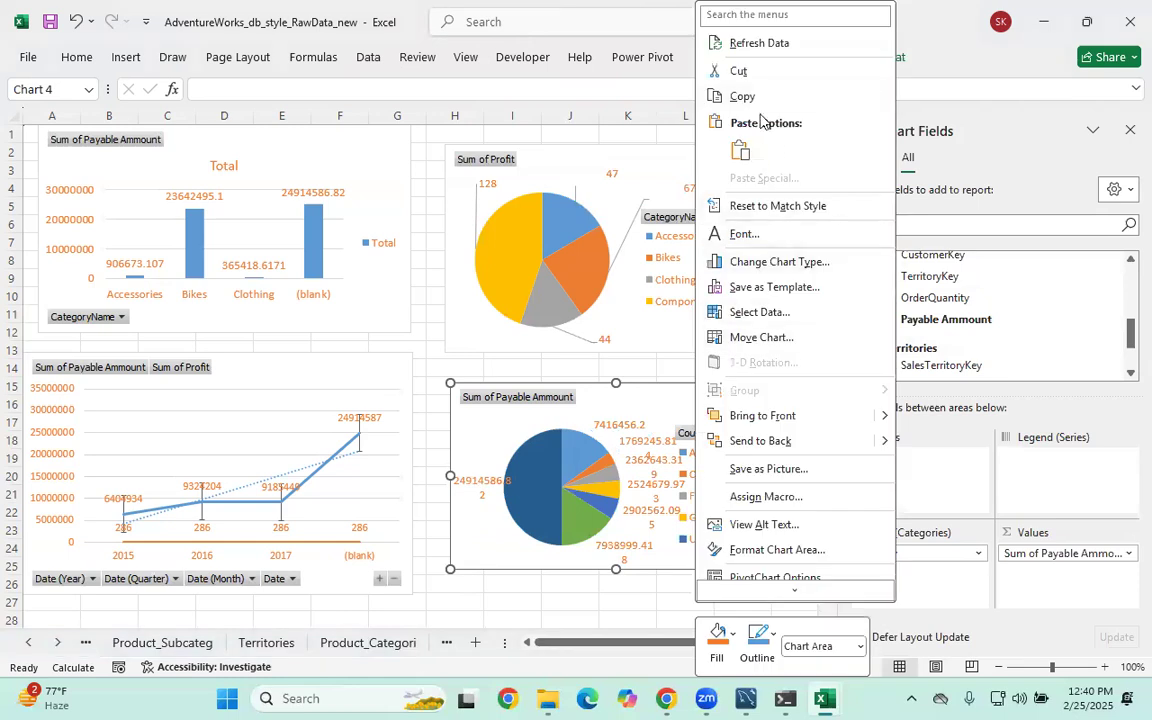
click(787, 262)
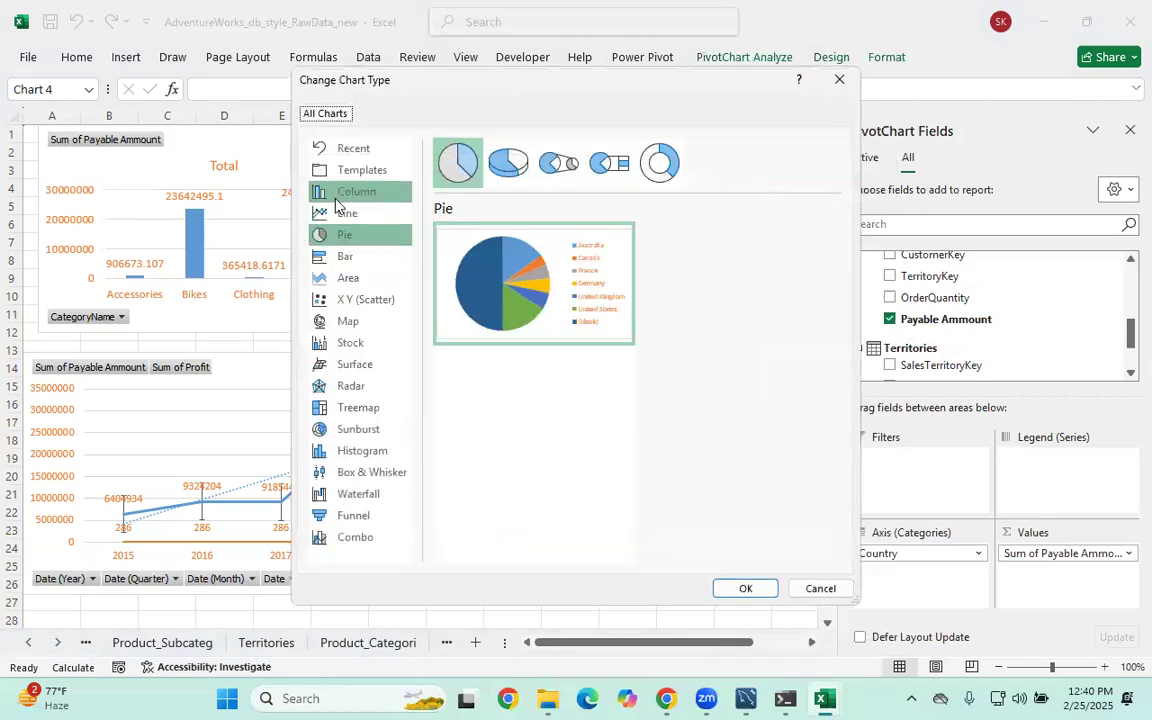
click(342, 194)
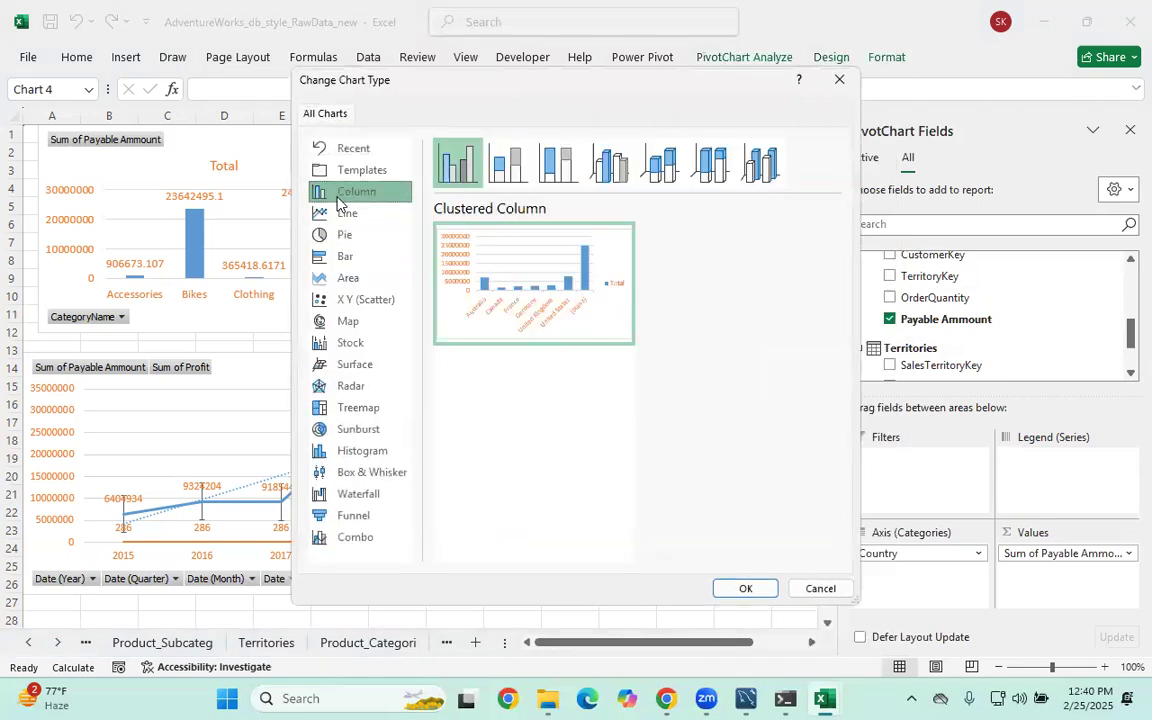
click(372, 262)
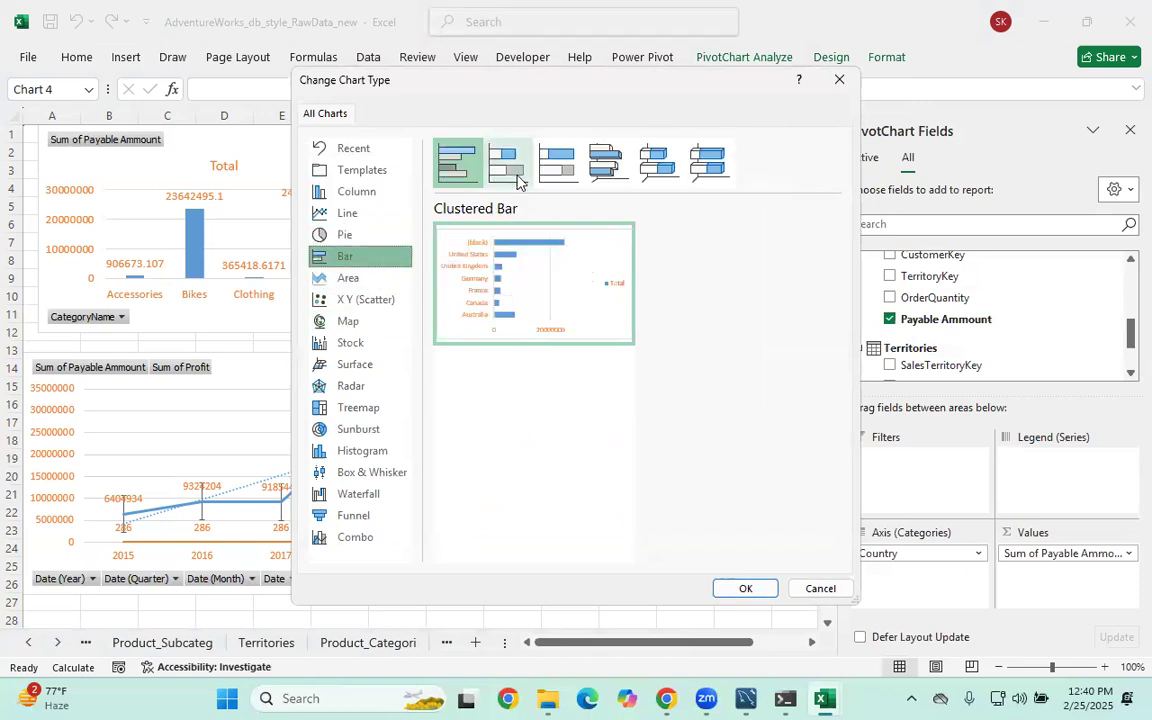
click(366, 457)
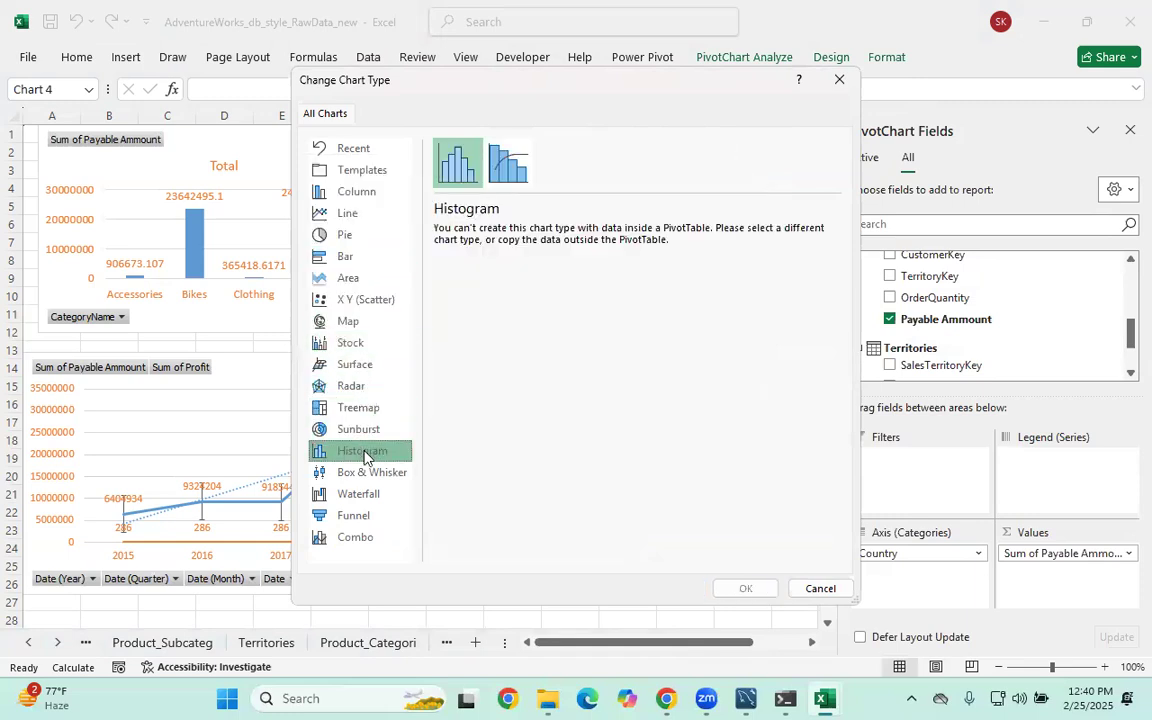
click(358, 192)
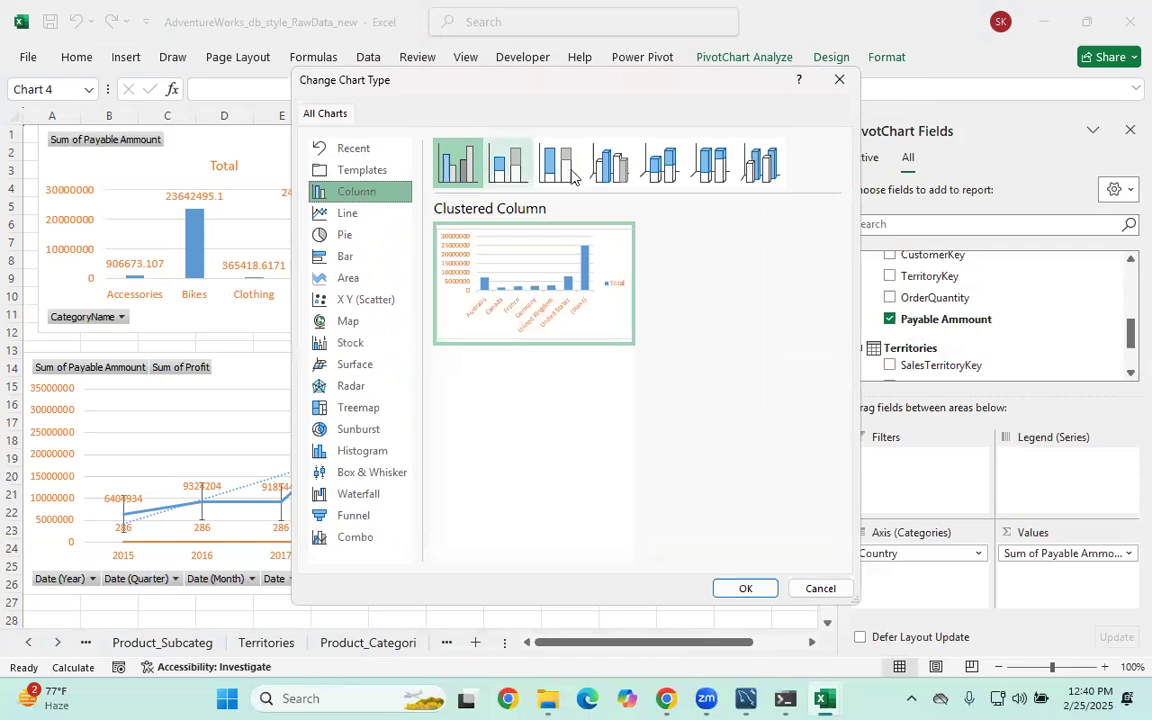
click(740, 588)
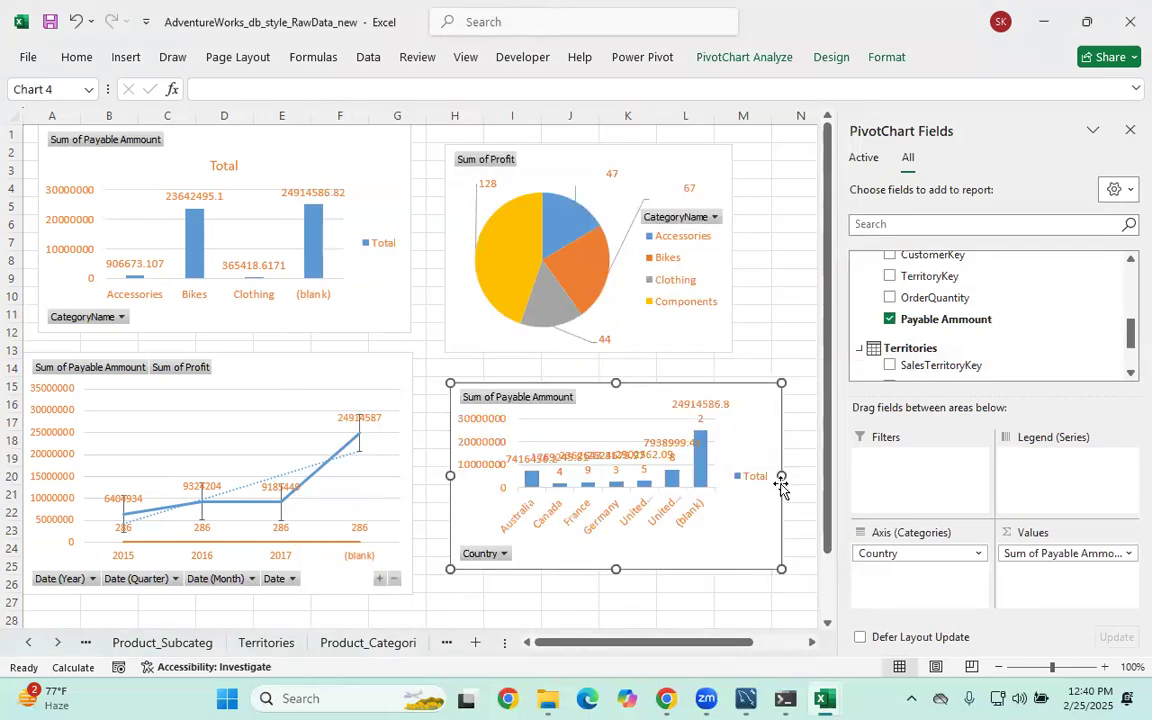
Make the country column chart narrower and taller, and turn off its data labels
drag(781, 475, 721, 475)
drag(587, 569, 587, 603)
click(745, 396)
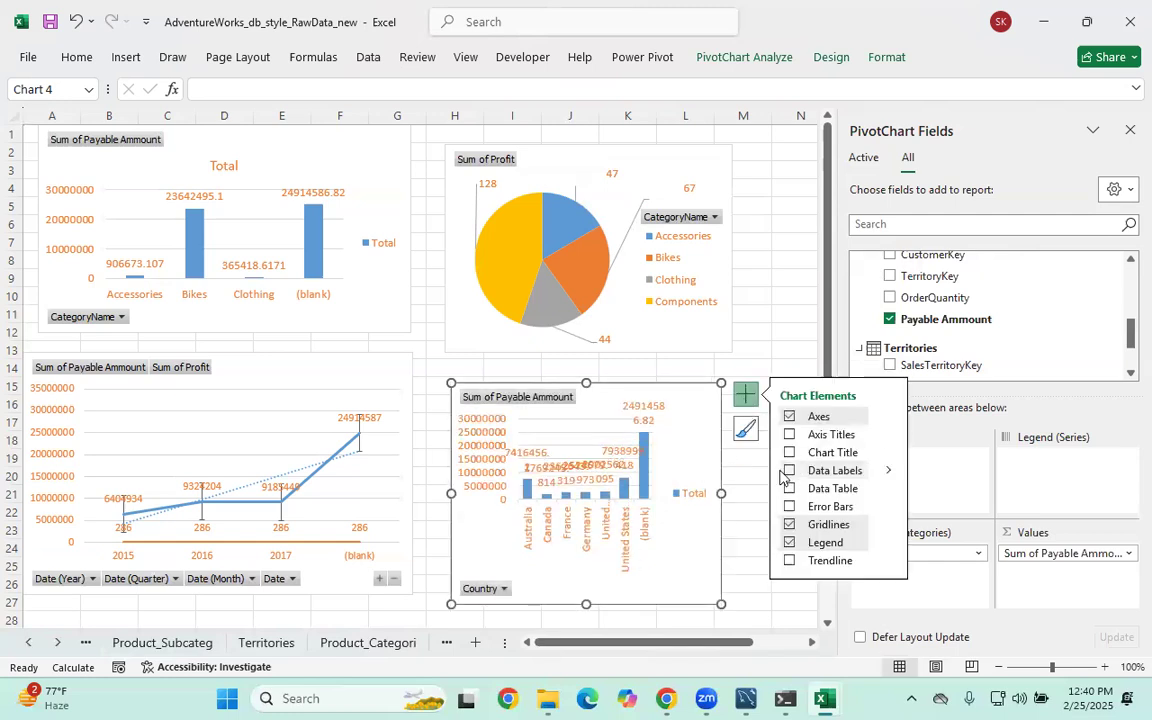
Resize the country column chart to a wider, lower shape and fit it between the line chart and the pie chart above
drag(722, 493, 752, 494)
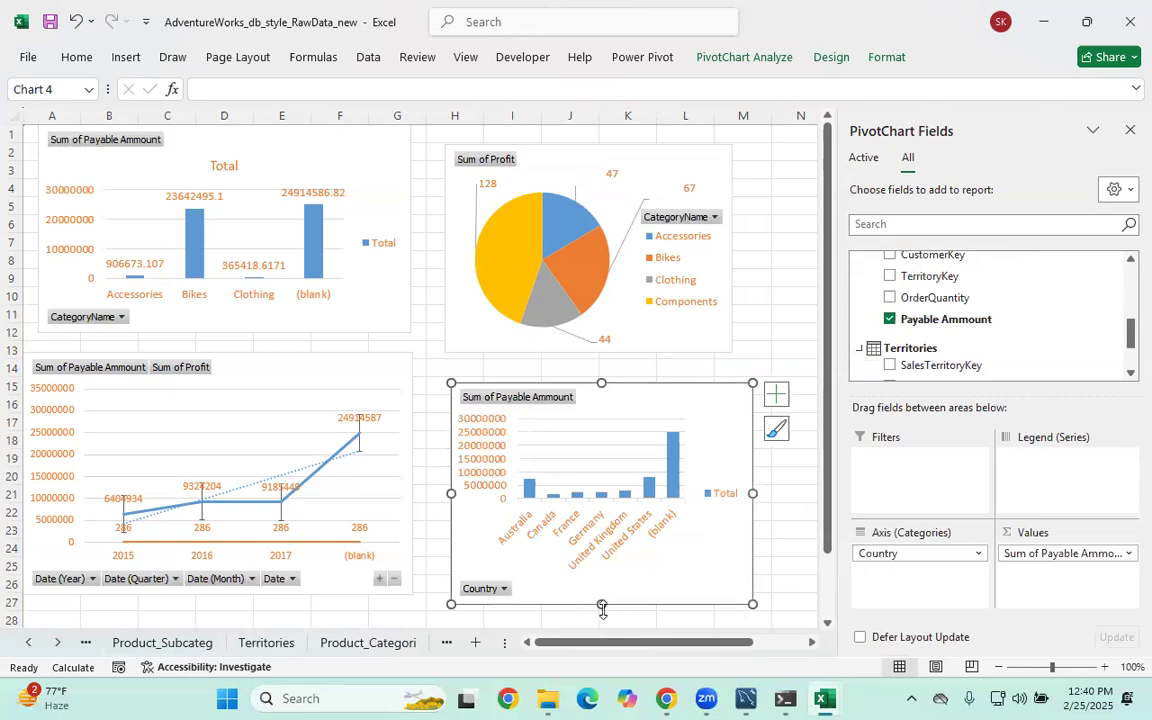
drag(602, 606, 605, 551)
drag(755, 467, 803, 469)
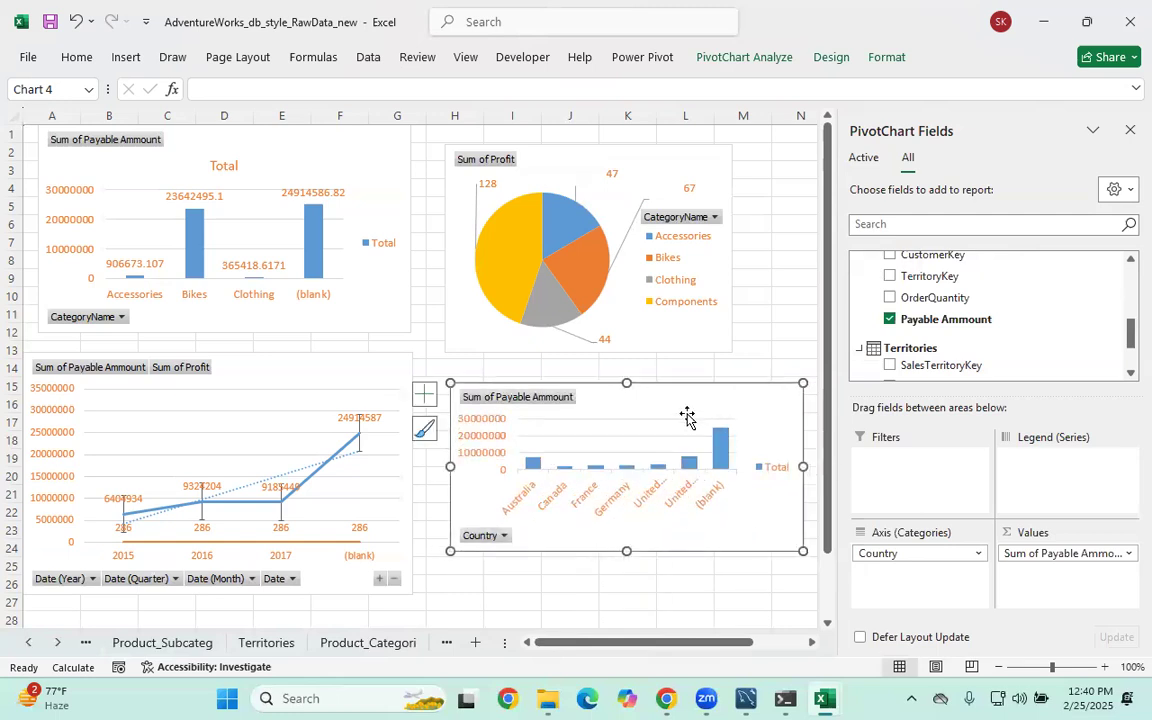
drag(686, 401, 648, 390)
drag(590, 533, 590, 575)
drag(767, 470, 797, 470)
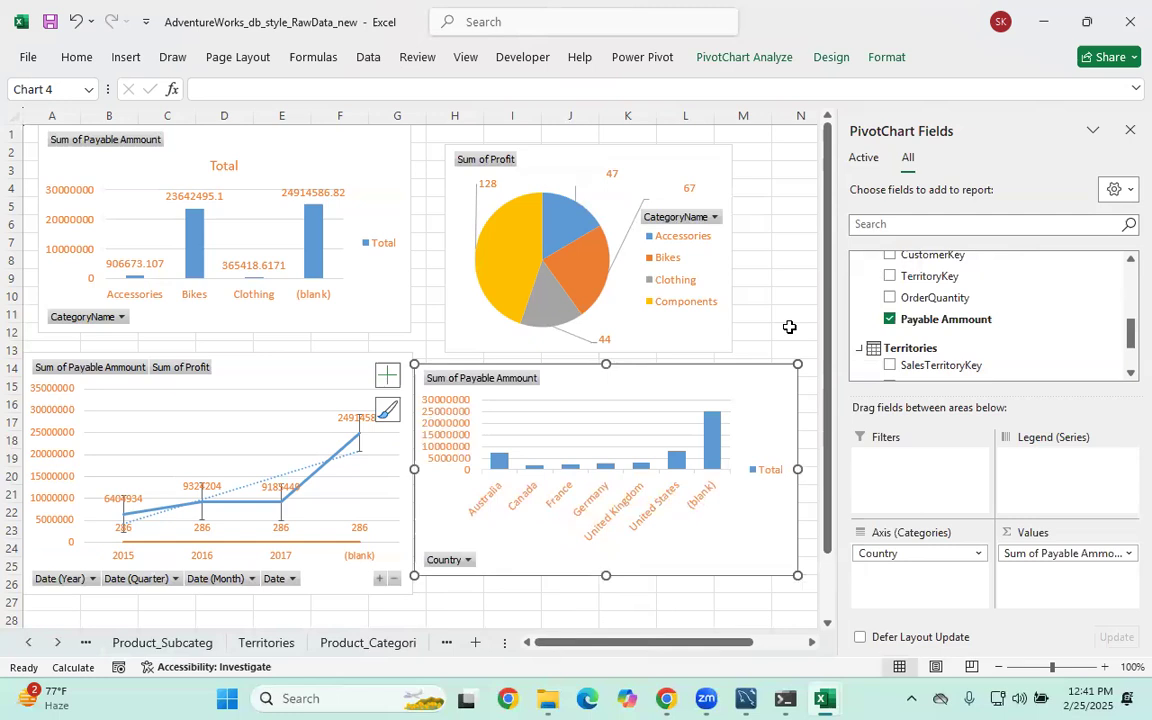
mouse_move(611, 360)
mouse_down()
mouse_move(598, 360)
mouse_move(619, 356)
mouse_up()
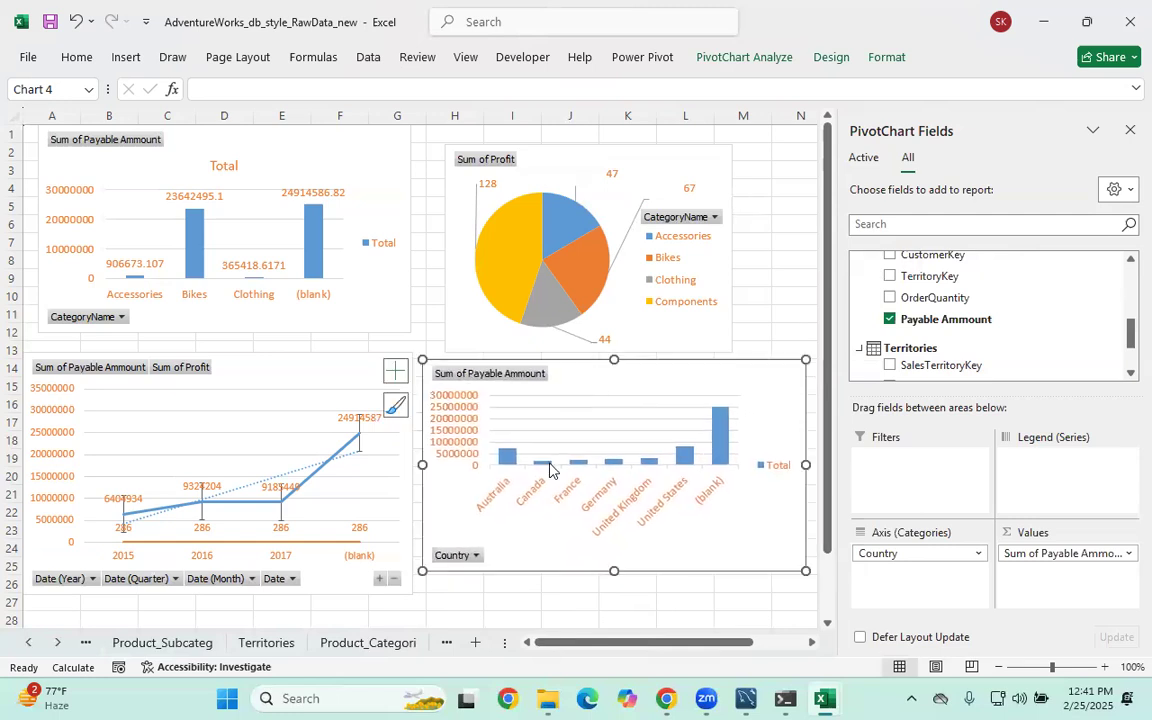
Widen the Sum of Profit pie chart so its edge lines up with the country column chart below
click(710, 178)
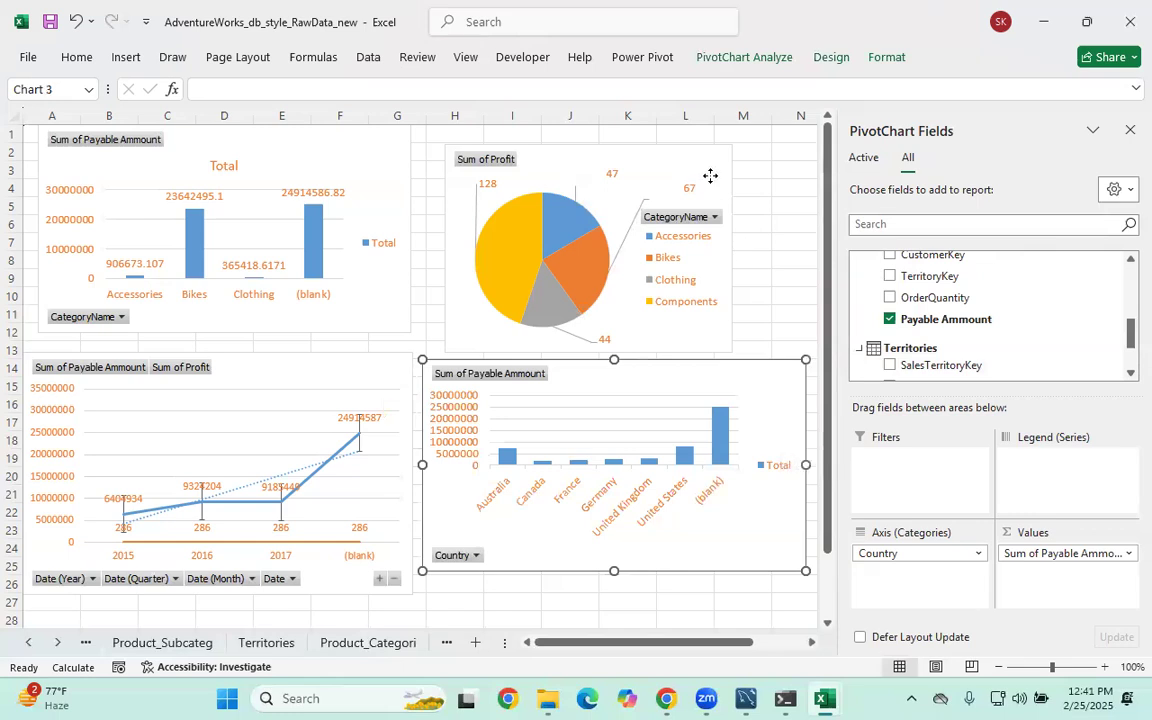
drag(733, 249, 804, 249)
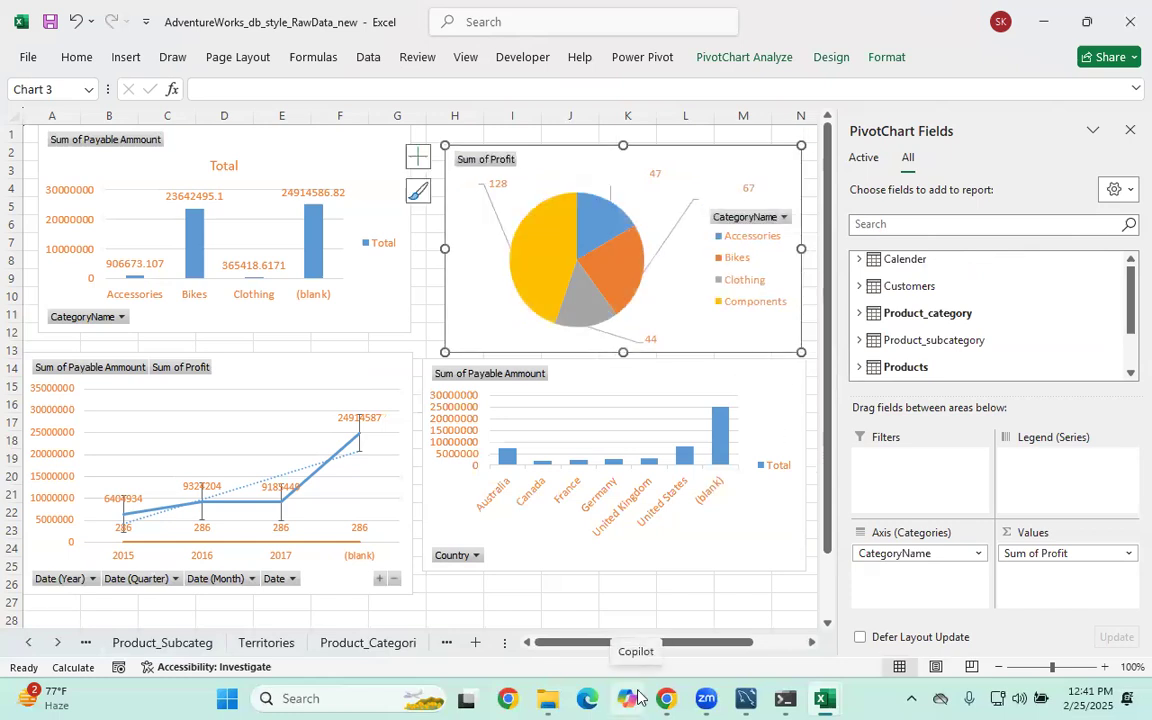
click(701, 600)
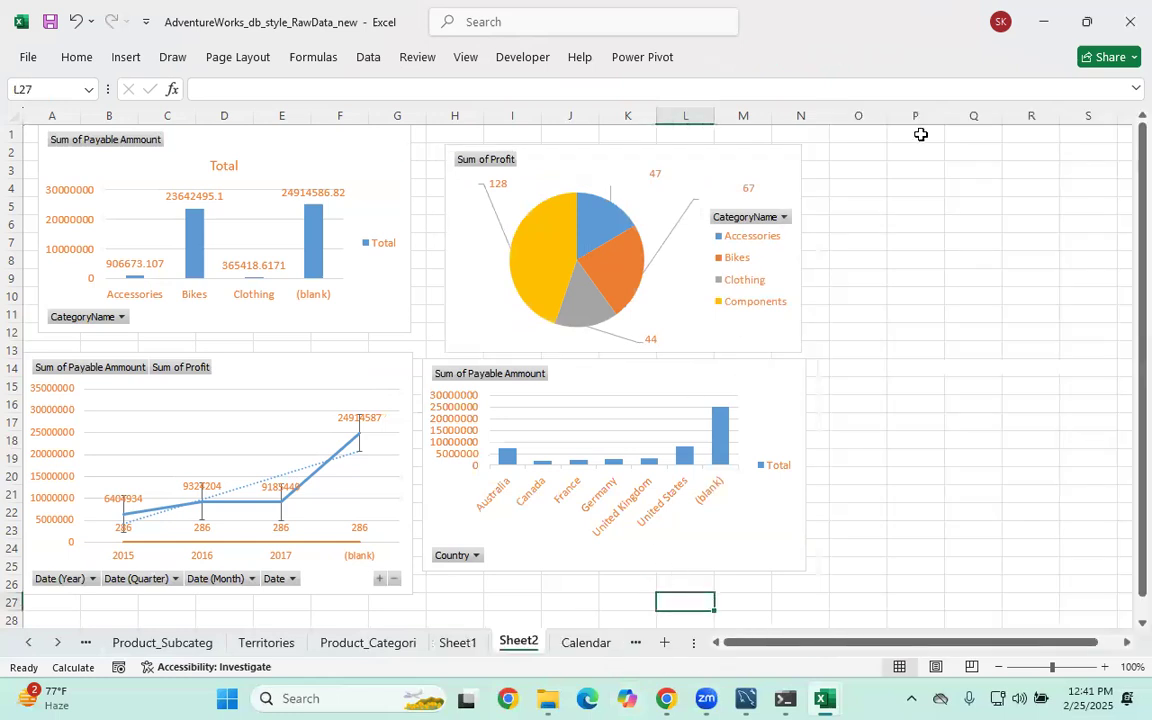
click(930, 170)
Shift the profit pie chart up beside the category column chart and move the country column chart up beneath it
drag(725, 165, 703, 150)
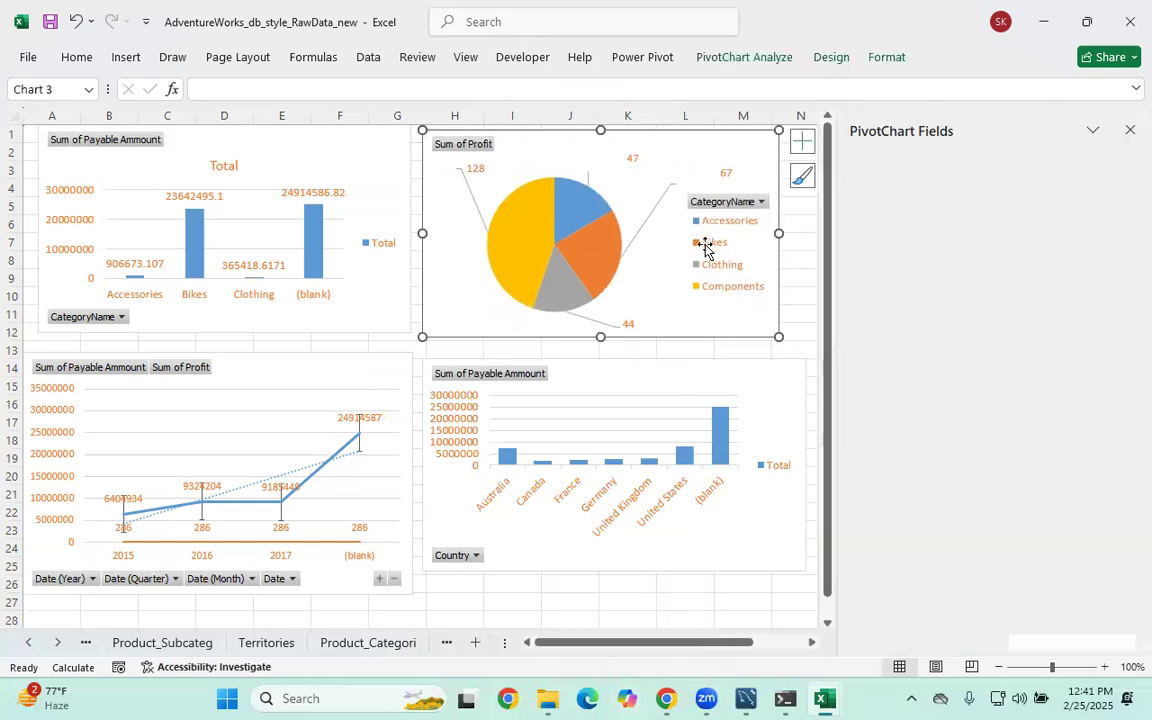
mouse_move(650, 386)
mouse_down()
mouse_move(640, 379)
mouse_move(649, 368)
mouse_up()
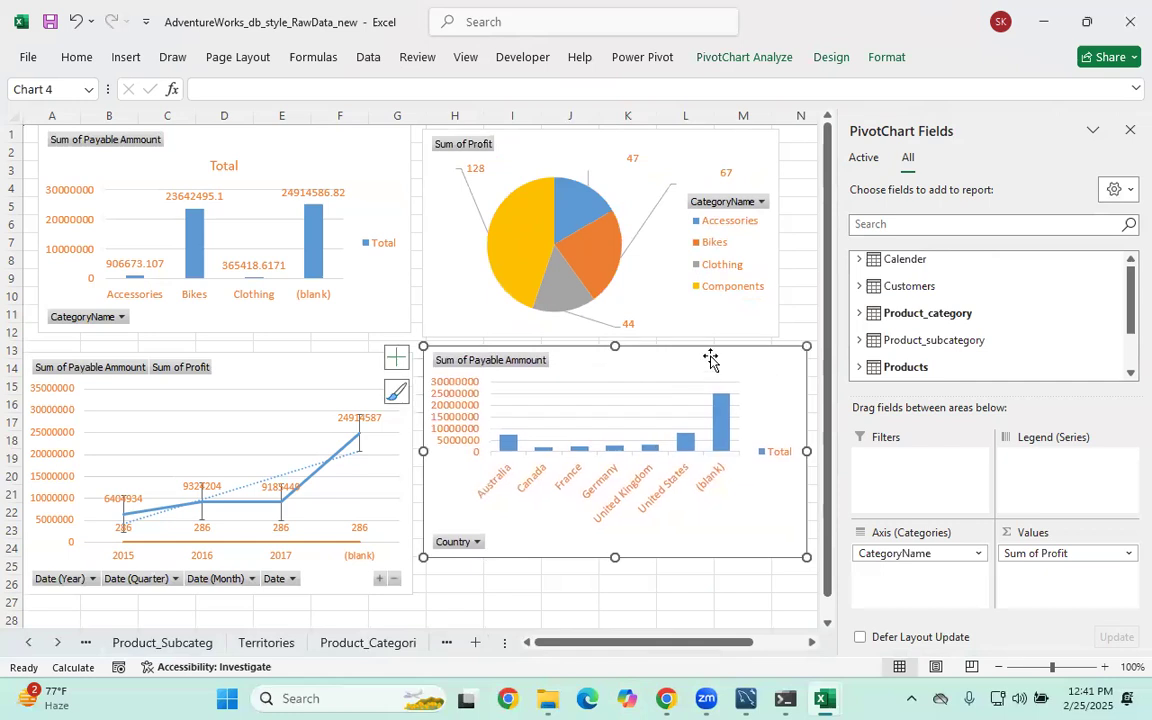
click(809, 169)
click(918, 203)
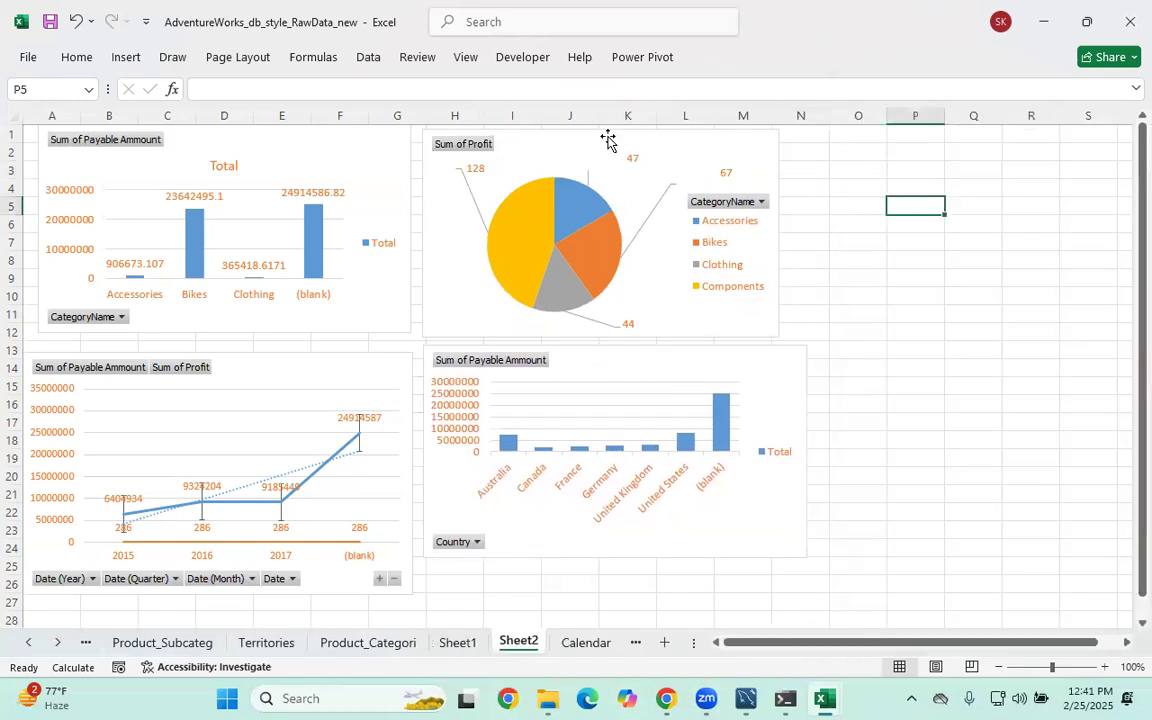
Paste another copy of the Sum of Profit pie chart at cell N9
click(662, 175)
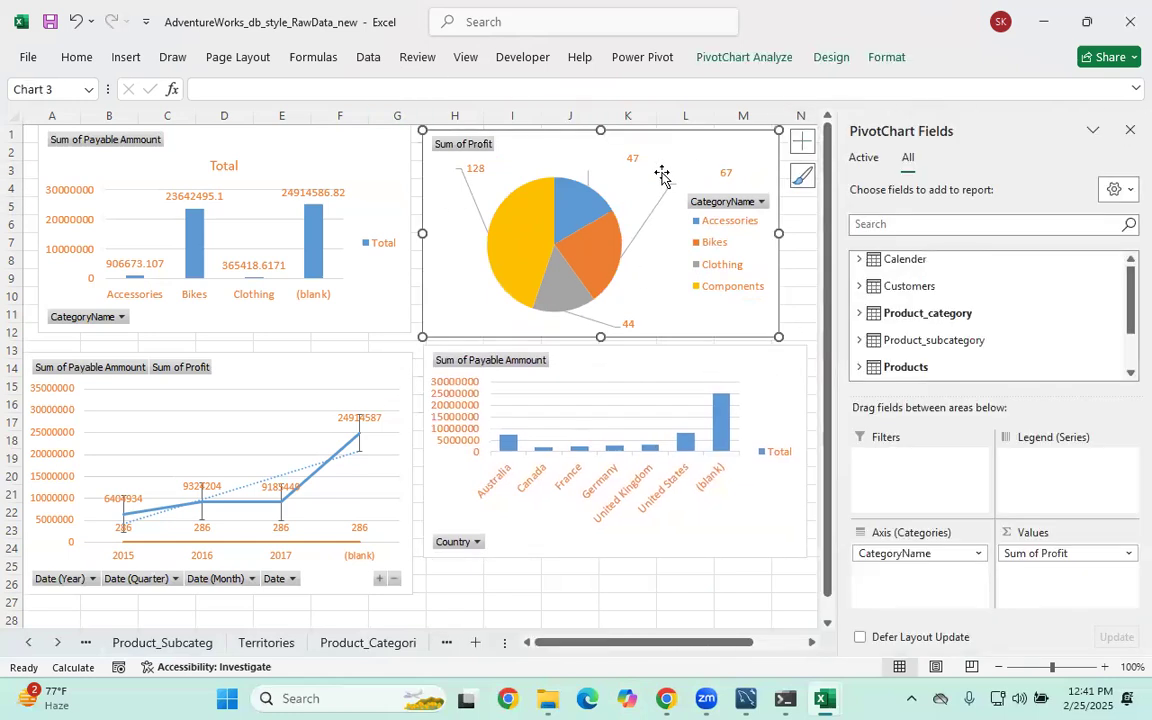
click(733, 362)
click(791, 276)
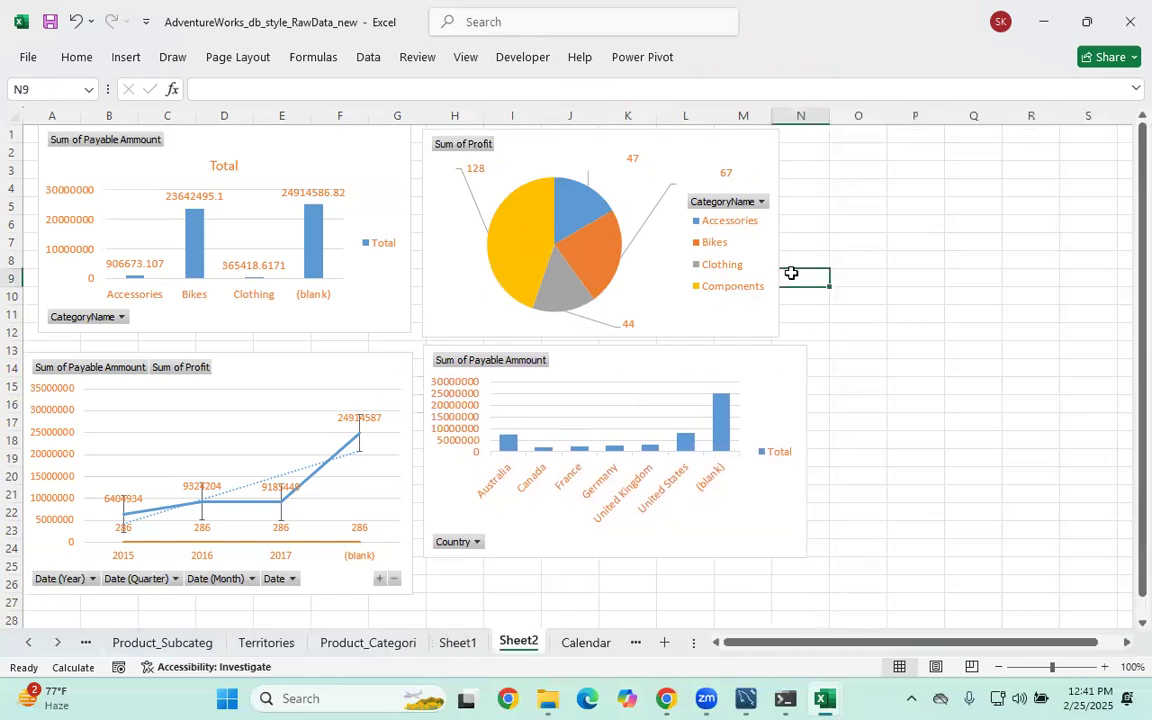
key(ctrl+v)
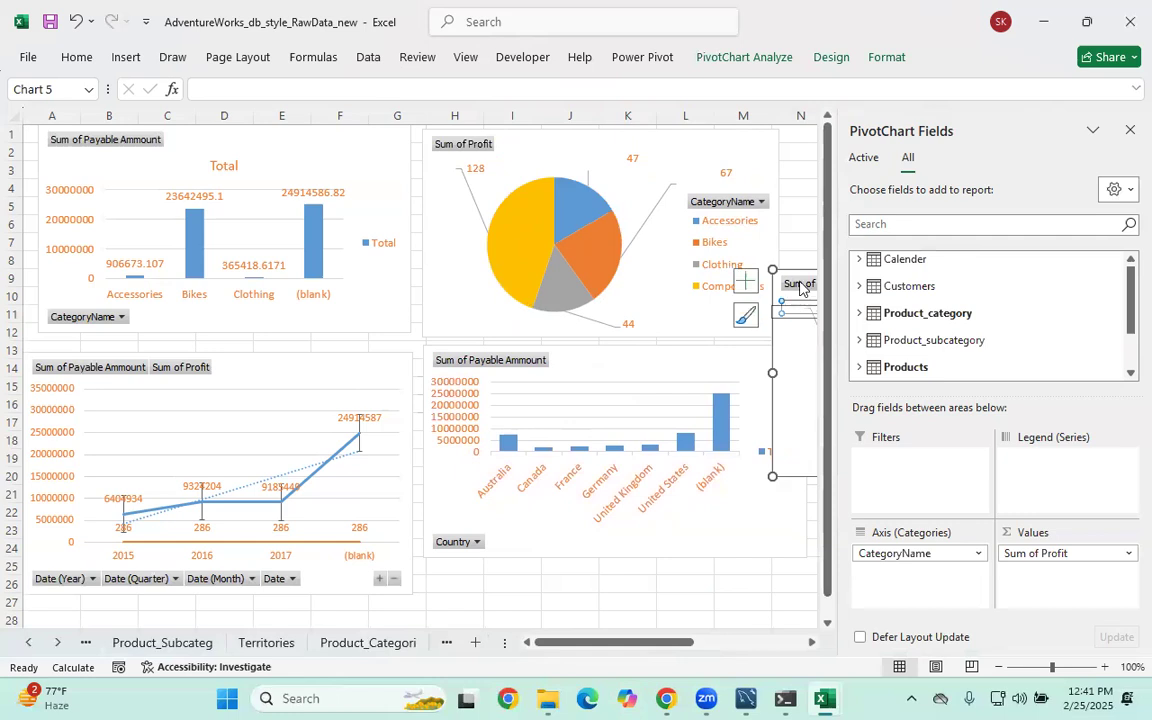
Move the pasted pie chart over the country column chart and remove CategoryName and Sum of Profit from it
drag(800, 289, 478, 328)
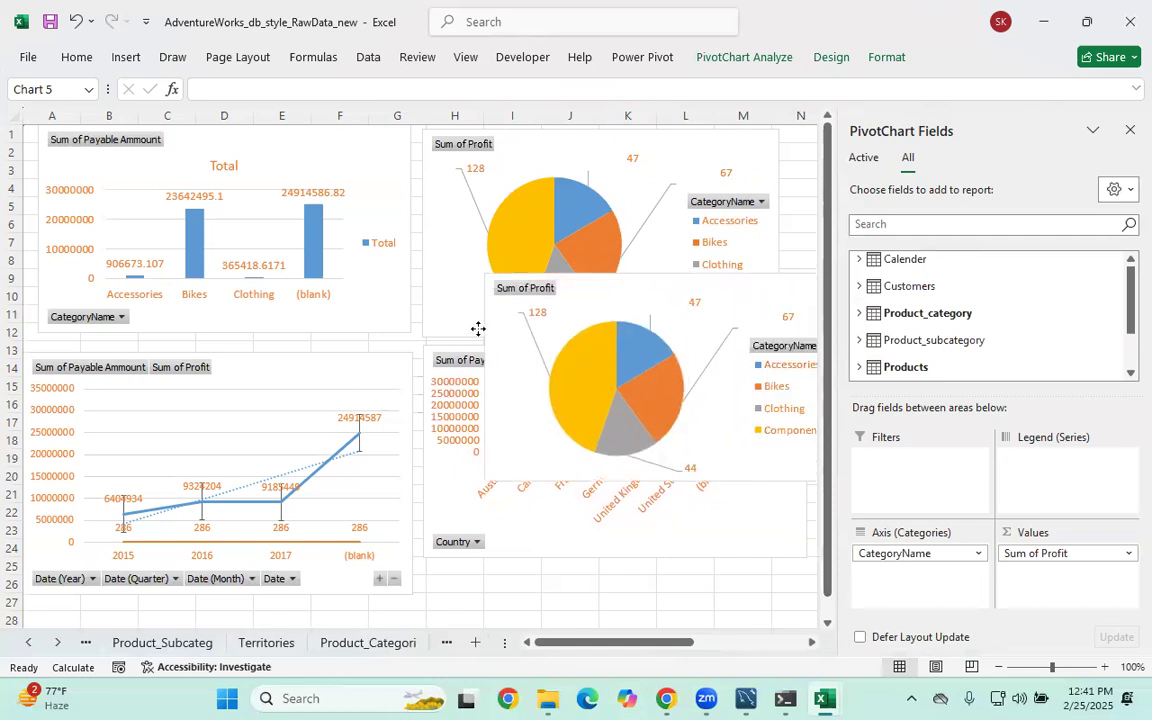
drag(938, 553, 840, 500)
drag(1040, 554, 816, 410)
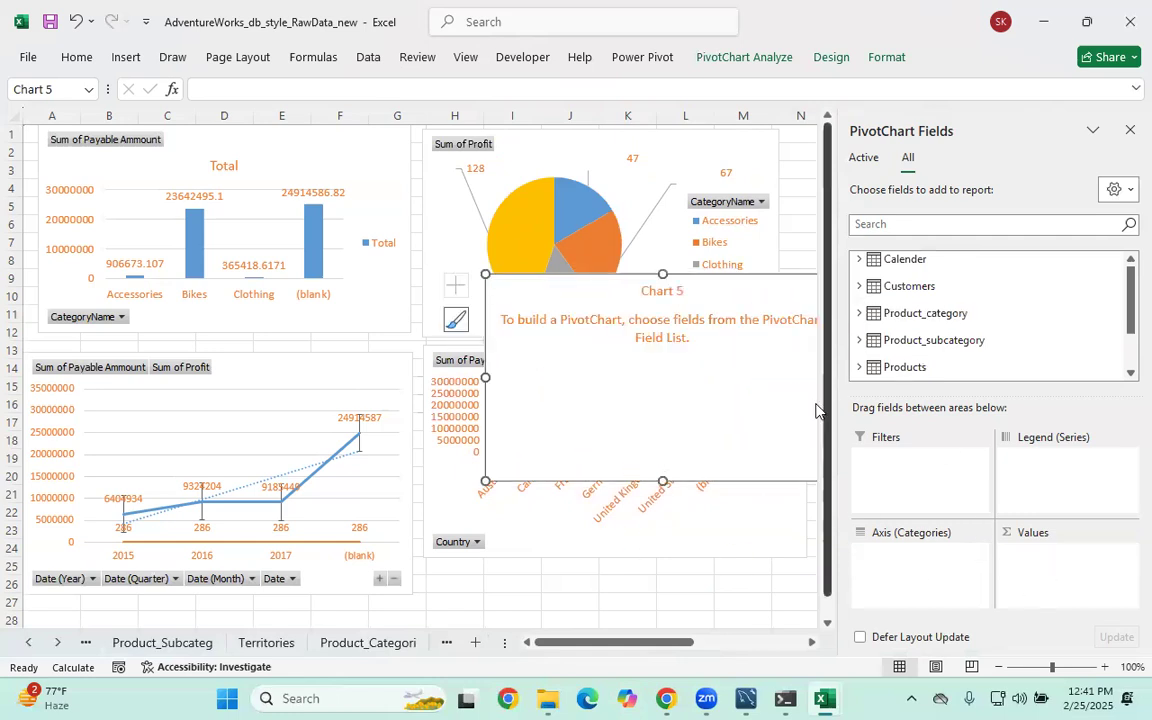
Add Payable Ammount from the Sales table as the values of the pasted chart
scroll(940, 342, down, 1)
click(880, 343)
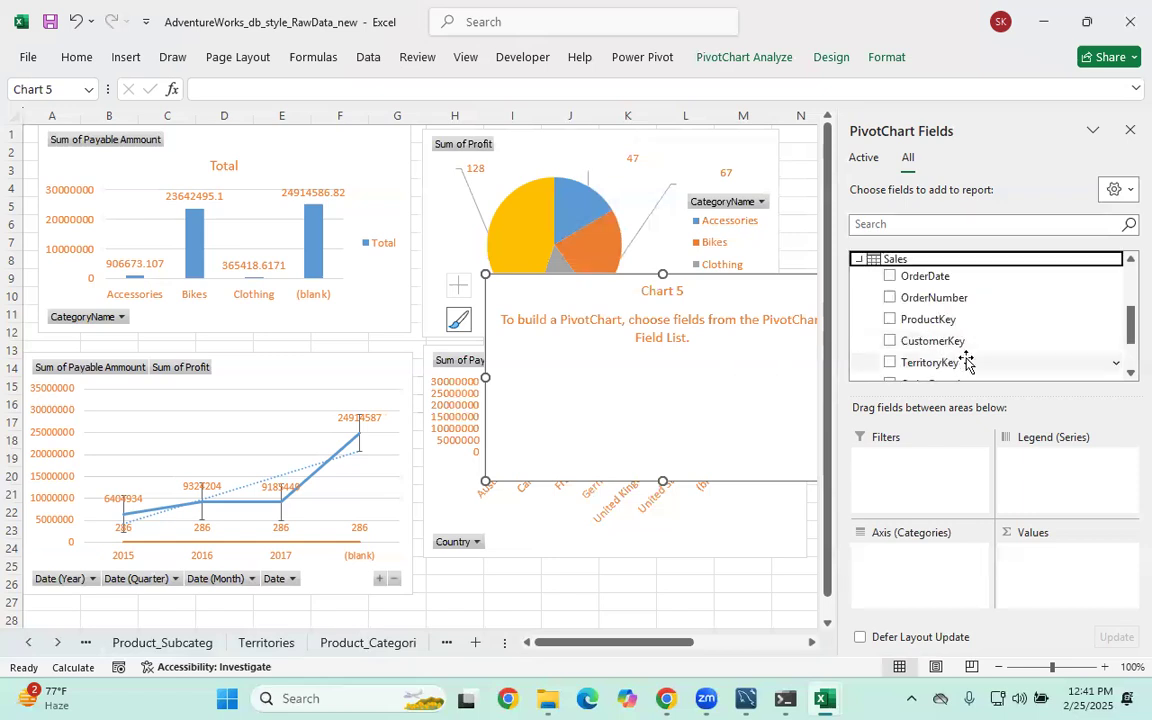
scroll(967, 350, down, 2)
drag(980, 335, 1030, 555)
Try to change the pasted payable amount chart to a Histogram or Pareto type
right_click(696, 330)
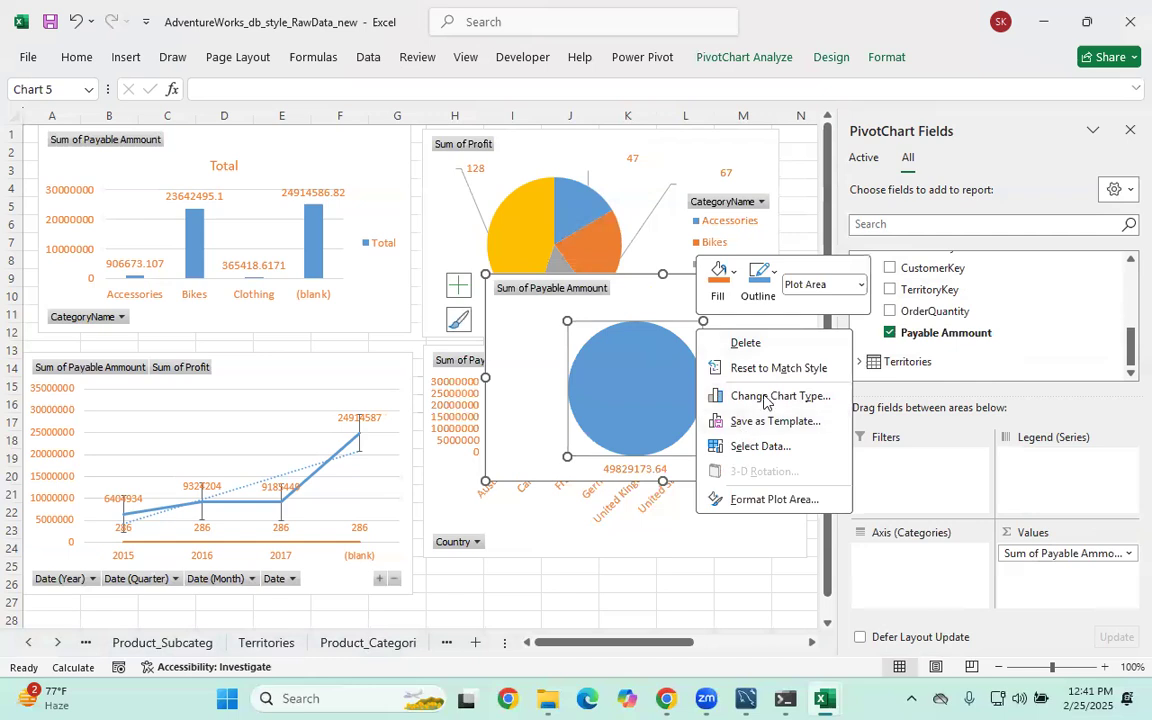
click(758, 405)
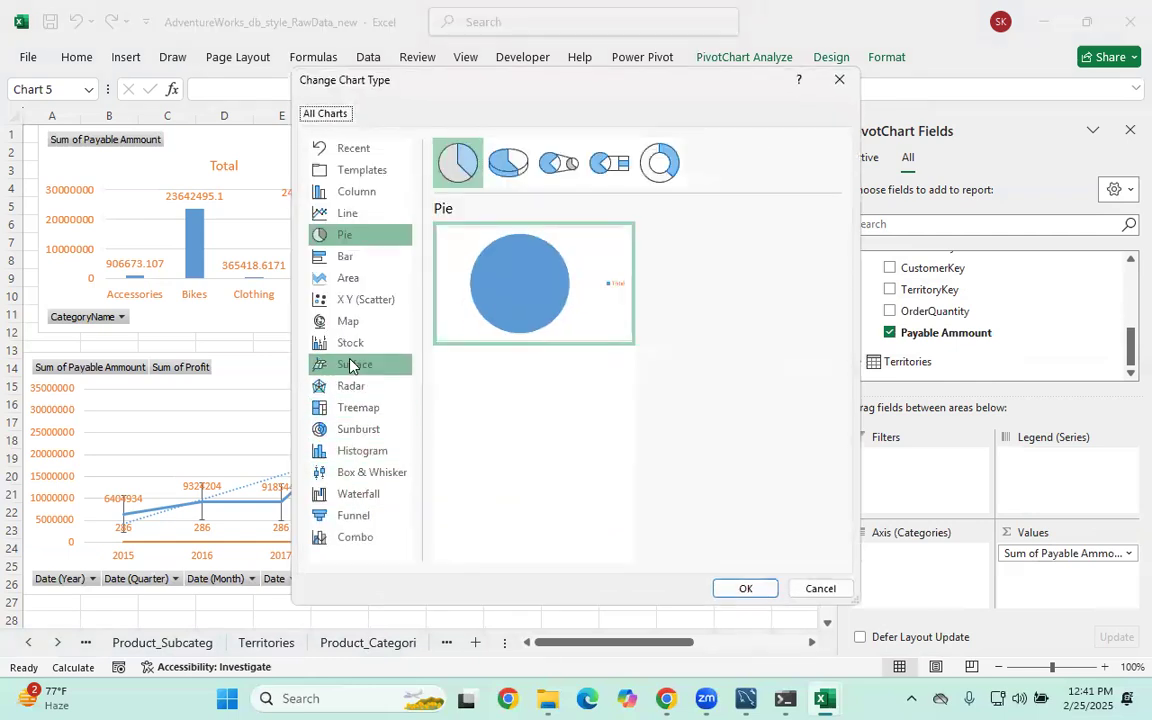
click(368, 450)
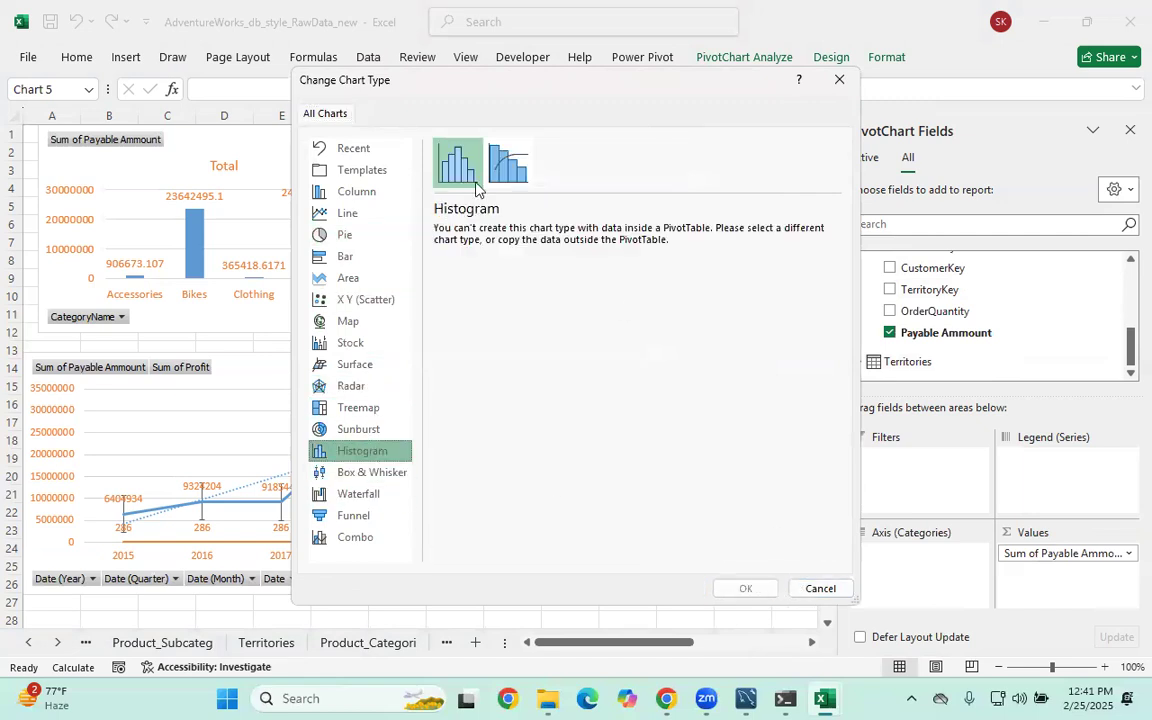
click(508, 163)
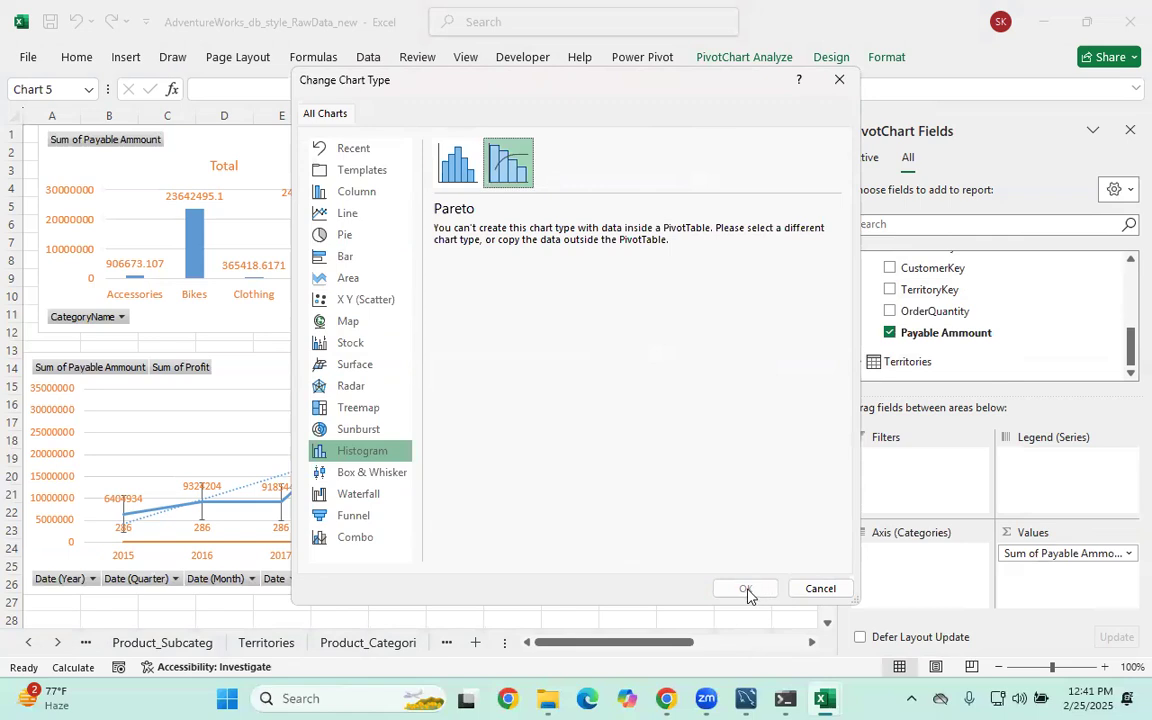
click(457, 163)
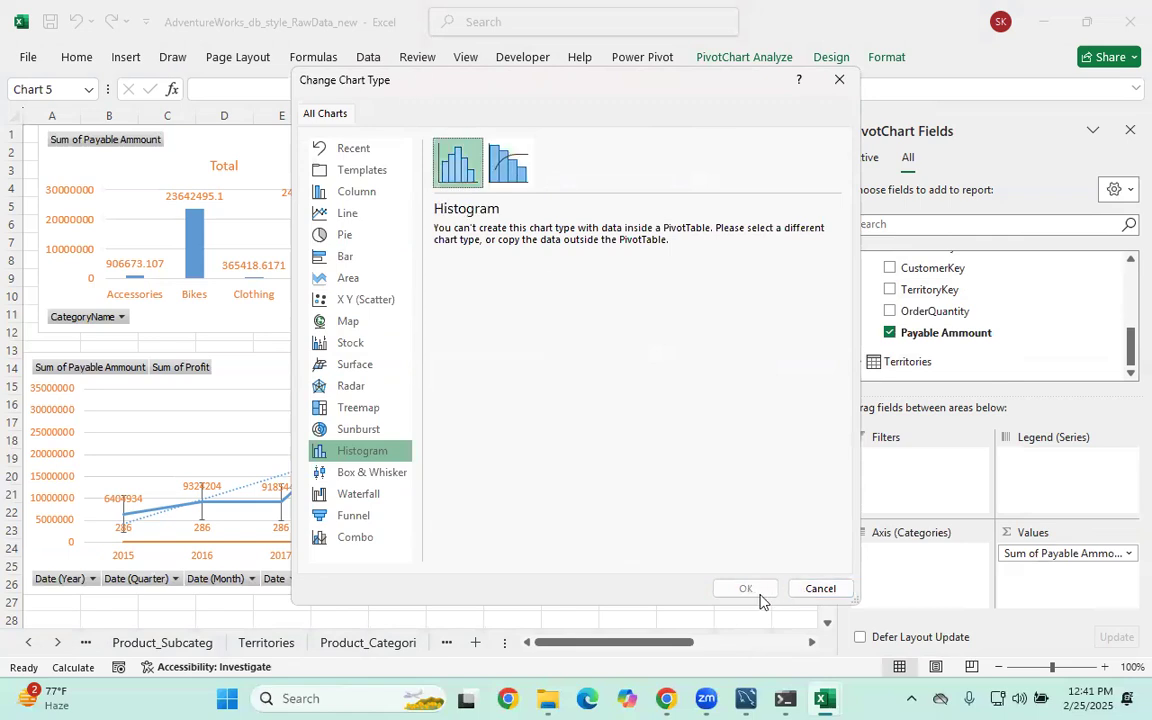
click(812, 590)
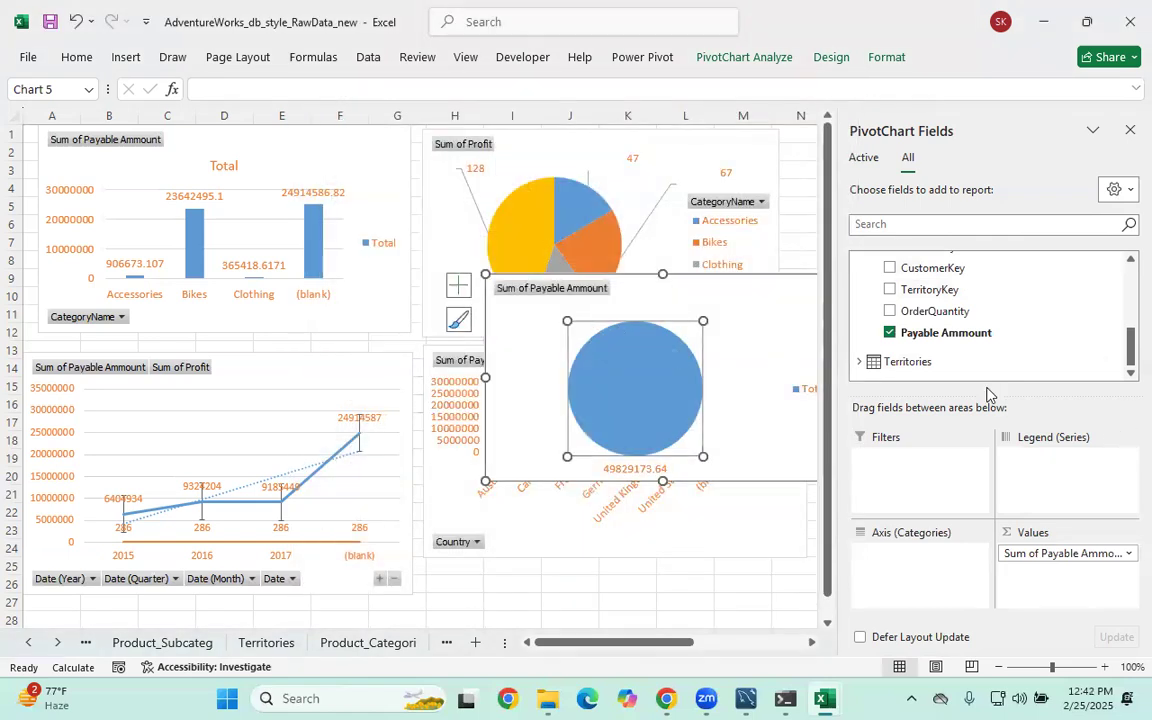
Add CategoryName from the Product_category table as the axis of the pasted payable amount chart
scroll(955, 335, up, 5)
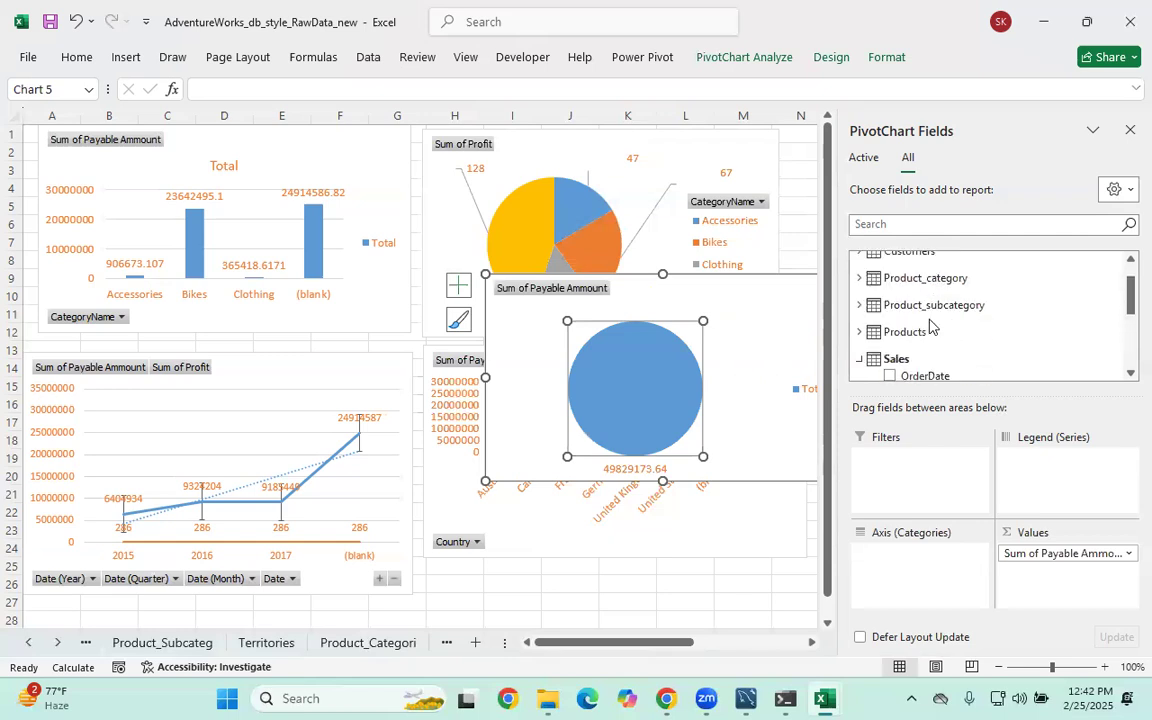
scroll(930, 322, down, 2)
scroll(890, 305, up, 3)
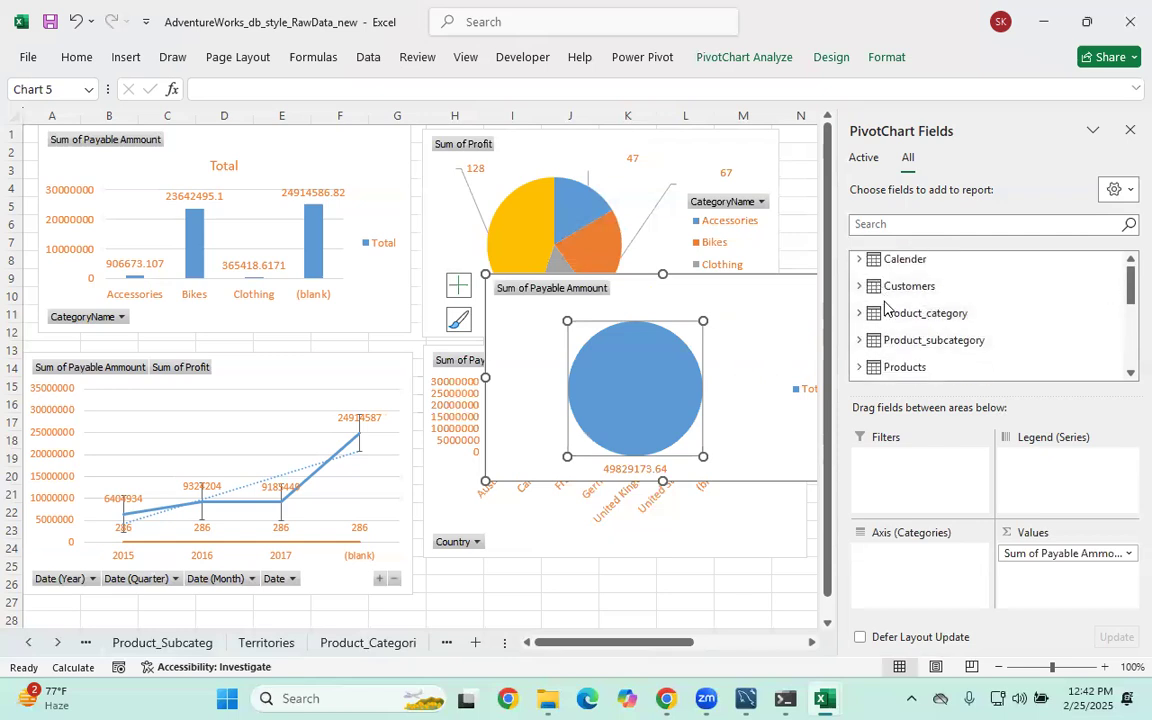
click(859, 313)
drag(940, 352, 915, 558)
Try again to change the payable amount pie chart, split by category, to the Histogram type
click(729, 322)
right_click(730, 321)
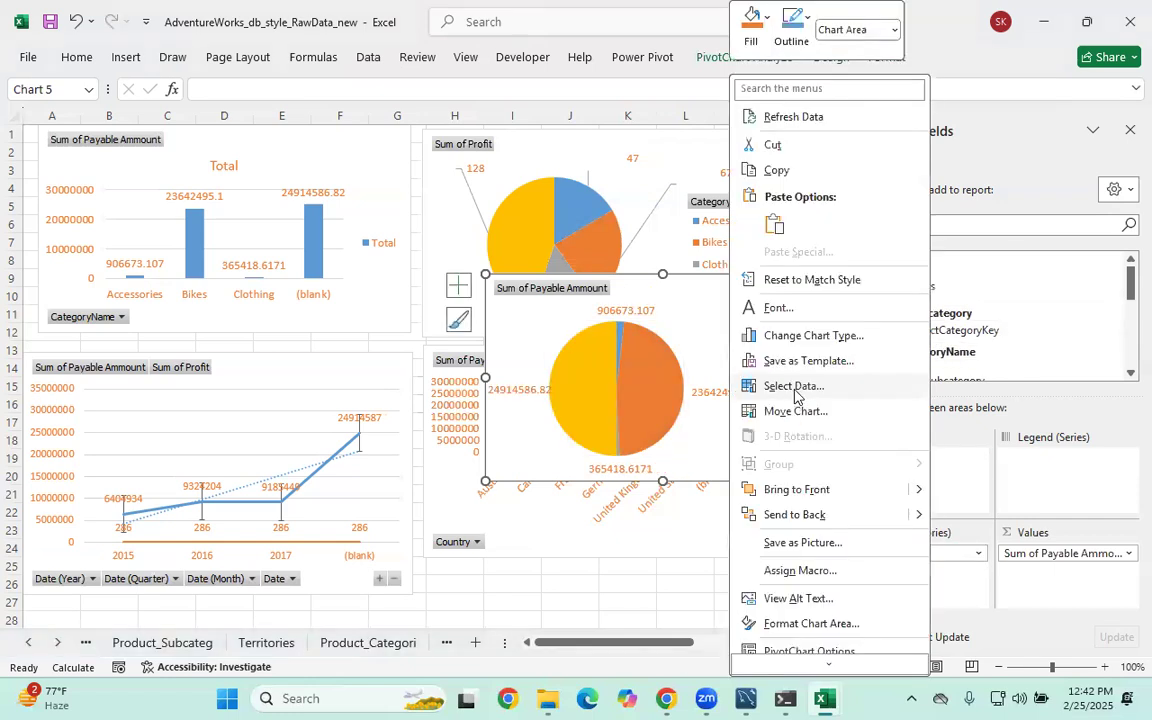
click(818, 338)
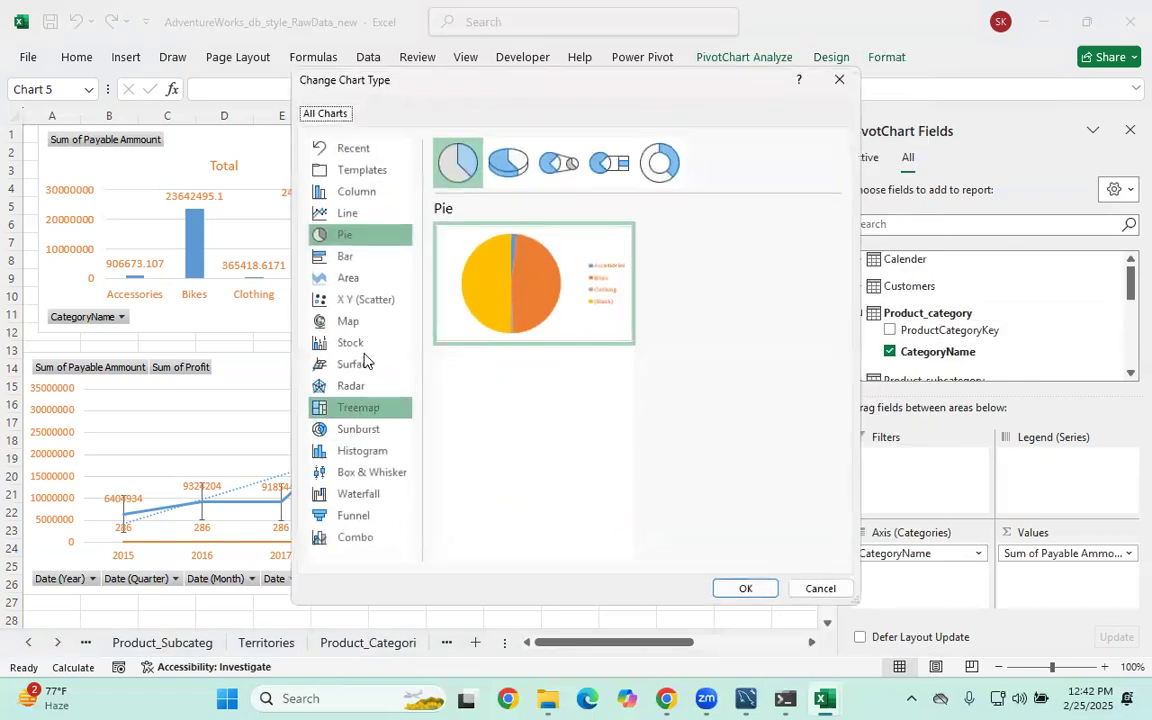
click(340, 450)
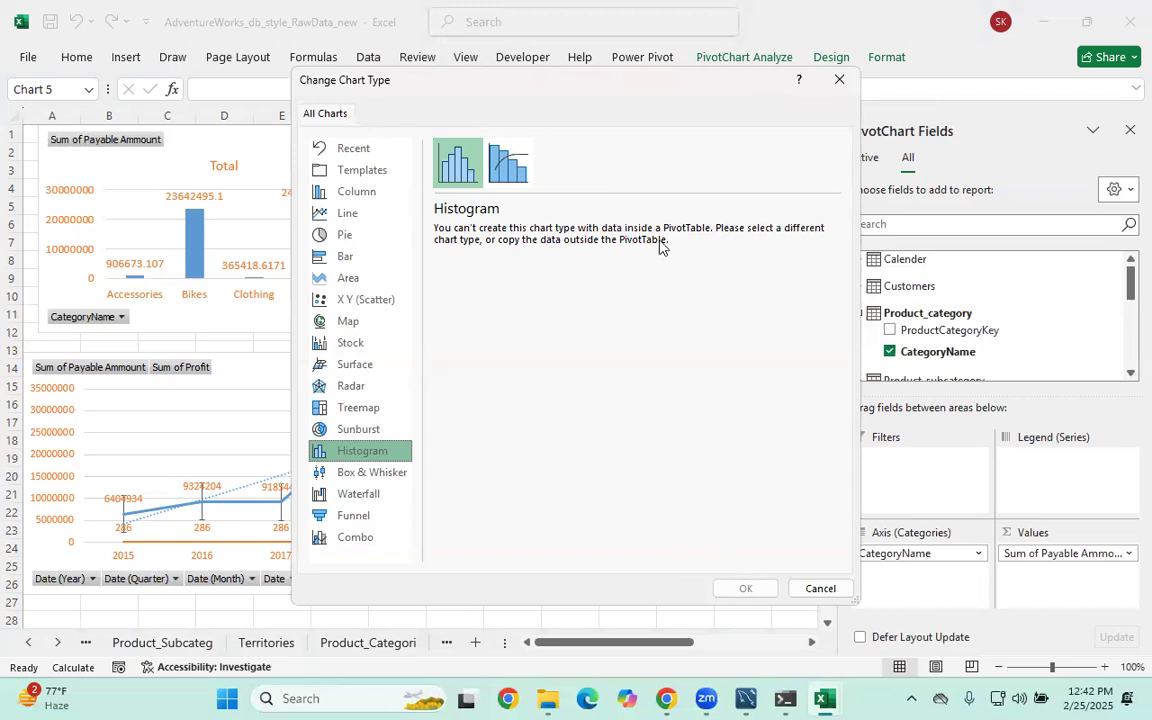
click(805, 588)
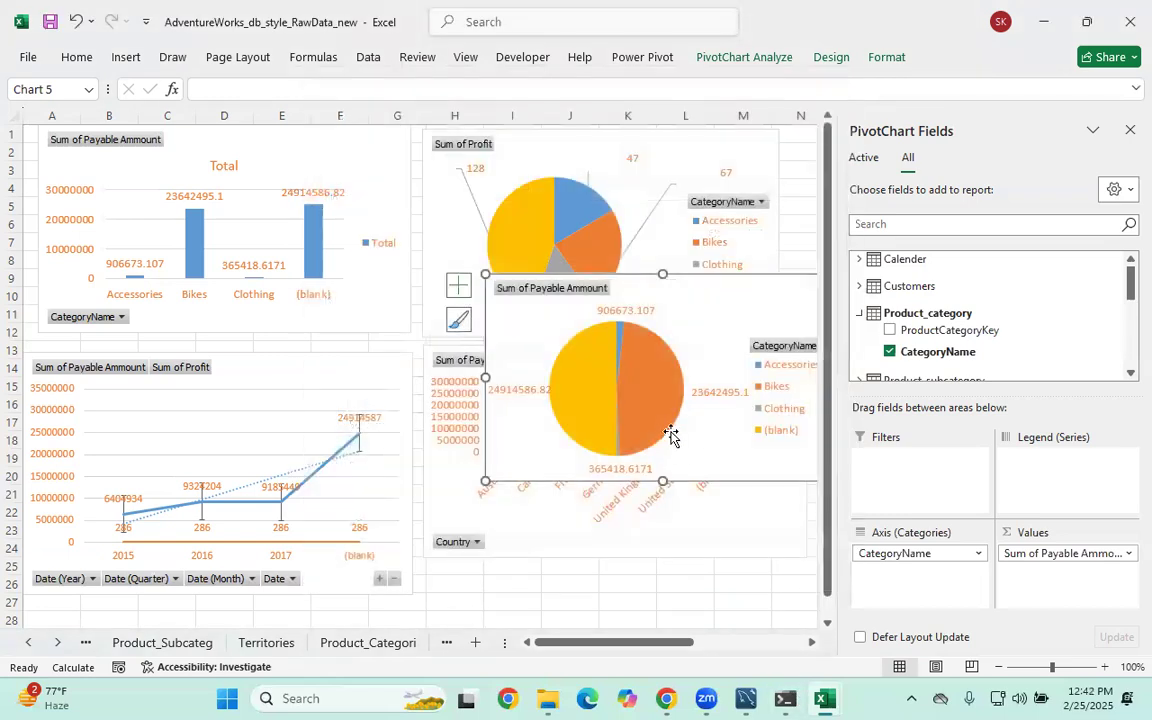
Delete the pasted payable amount pie chart that covers the other charts
click(753, 296)
right_click(739, 291)
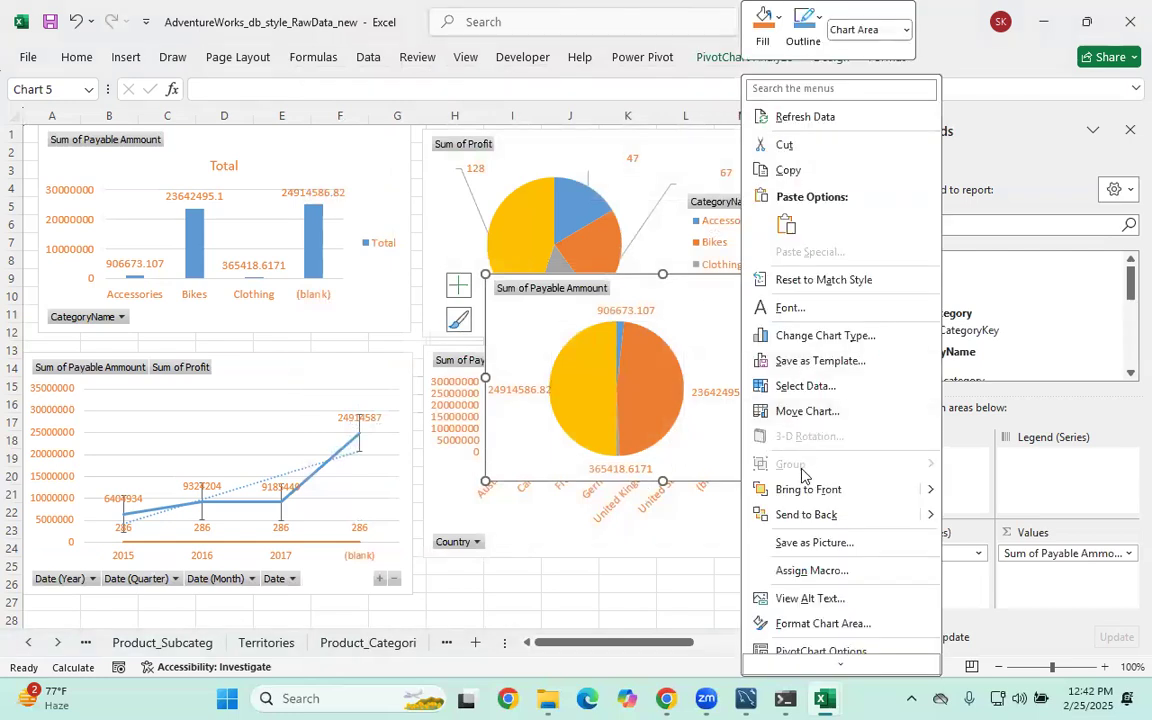
key(Escape)
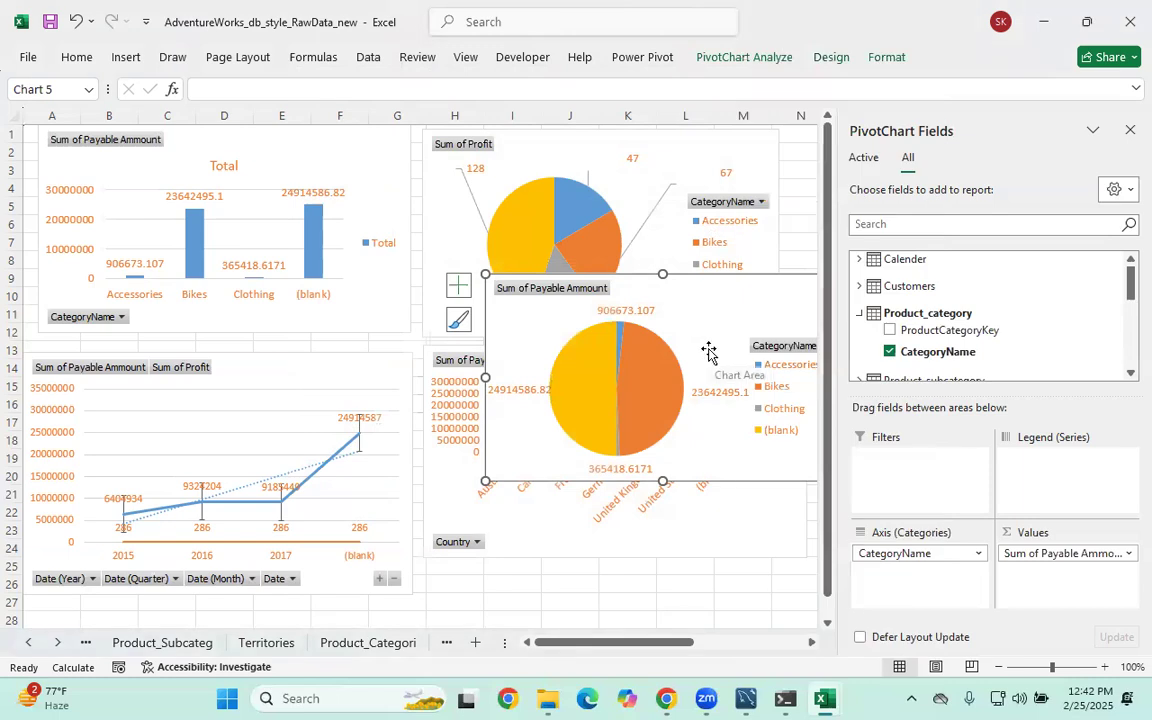
key(Delete)
Widen the Sum of Profit pie chart to nearly match the country column chart below, and deselect it
click(777, 203)
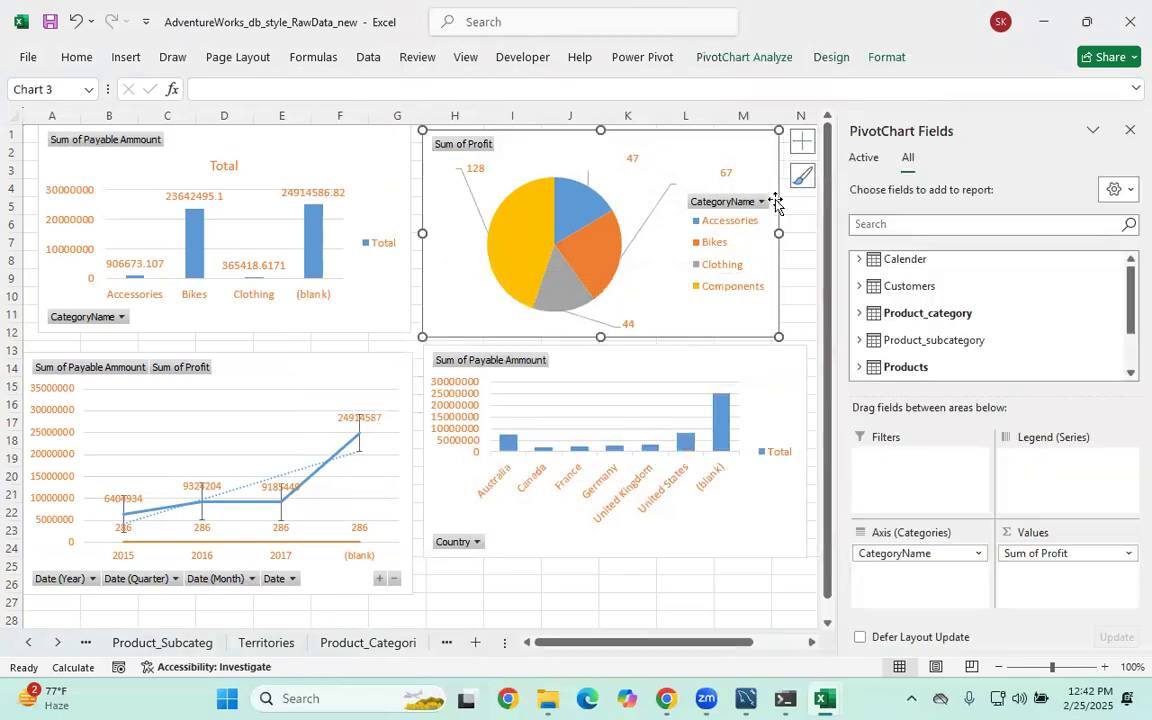
drag(780, 234, 798, 237)
click(657, 586)
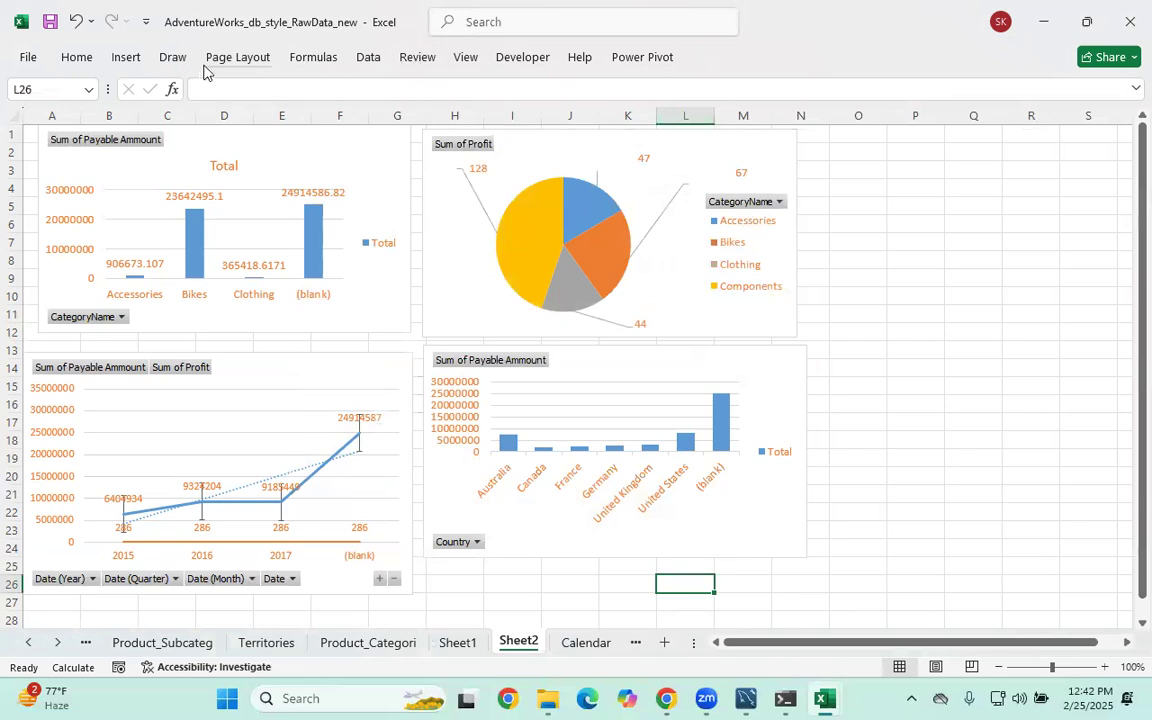
Insert slicers for Gender and MaritalStatus from the Customers table for the Sum of Profit pie chart
click(627, 173)
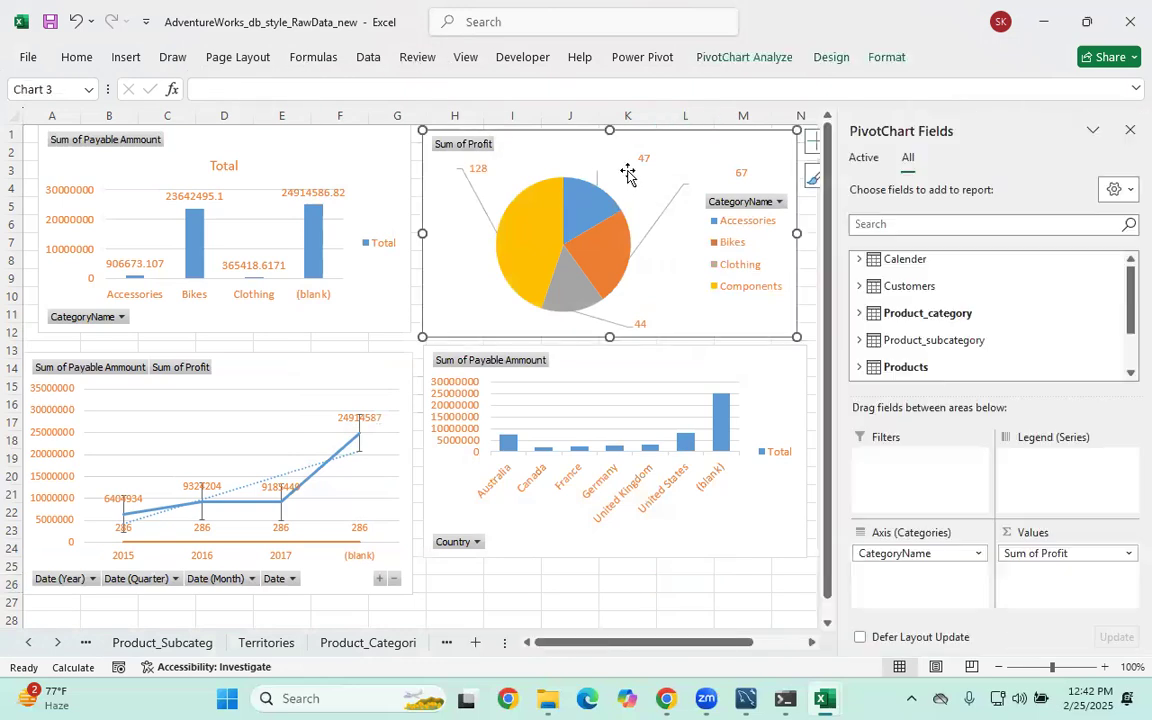
click(124, 58)
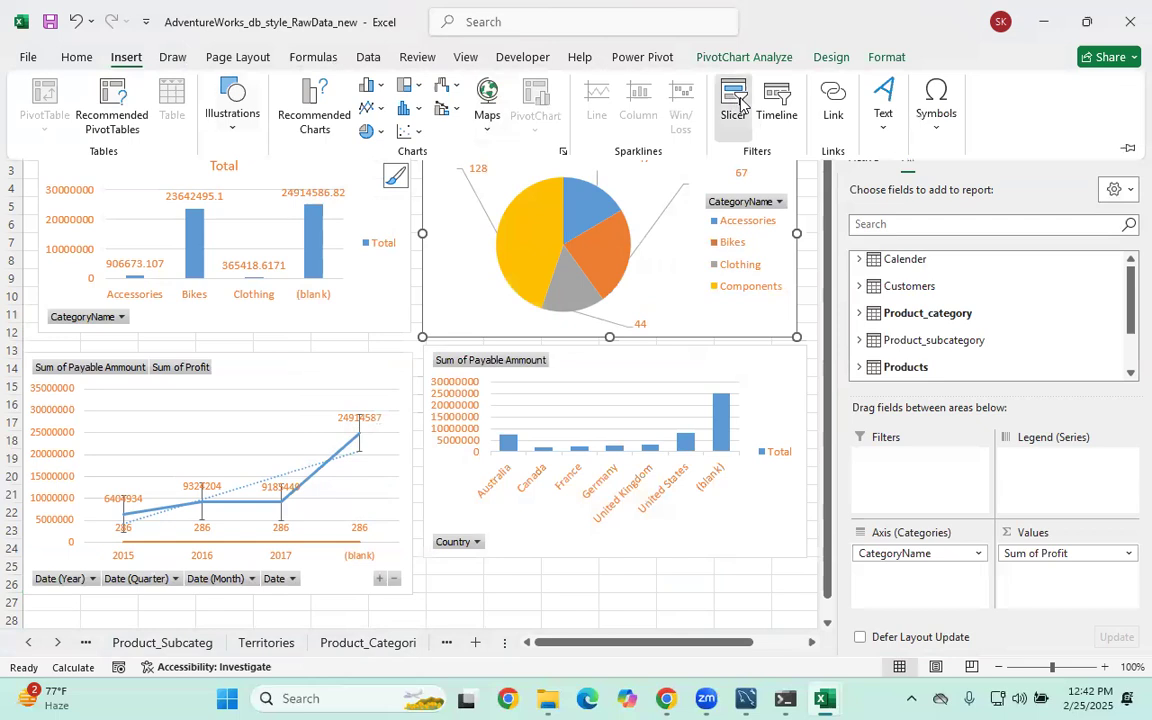
click(736, 101)
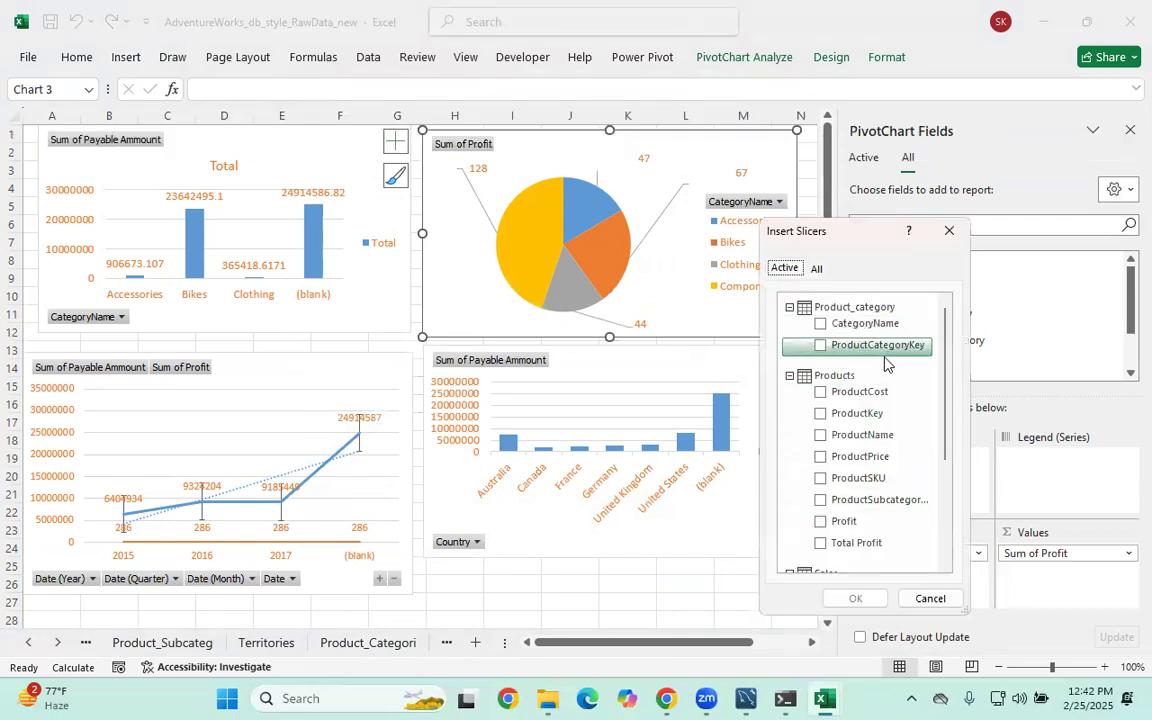
scroll(848, 463, down, 3)
scroll(845, 456, up, 3)
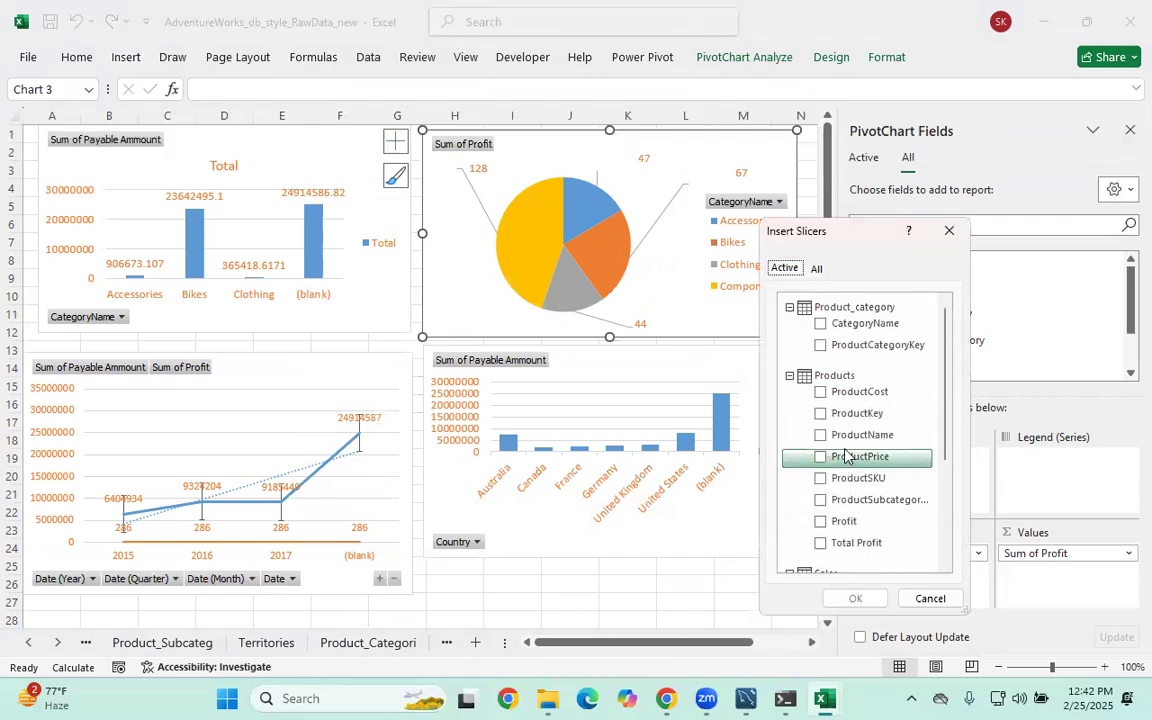
click(816, 267)
scroll(870, 440, down, 3)
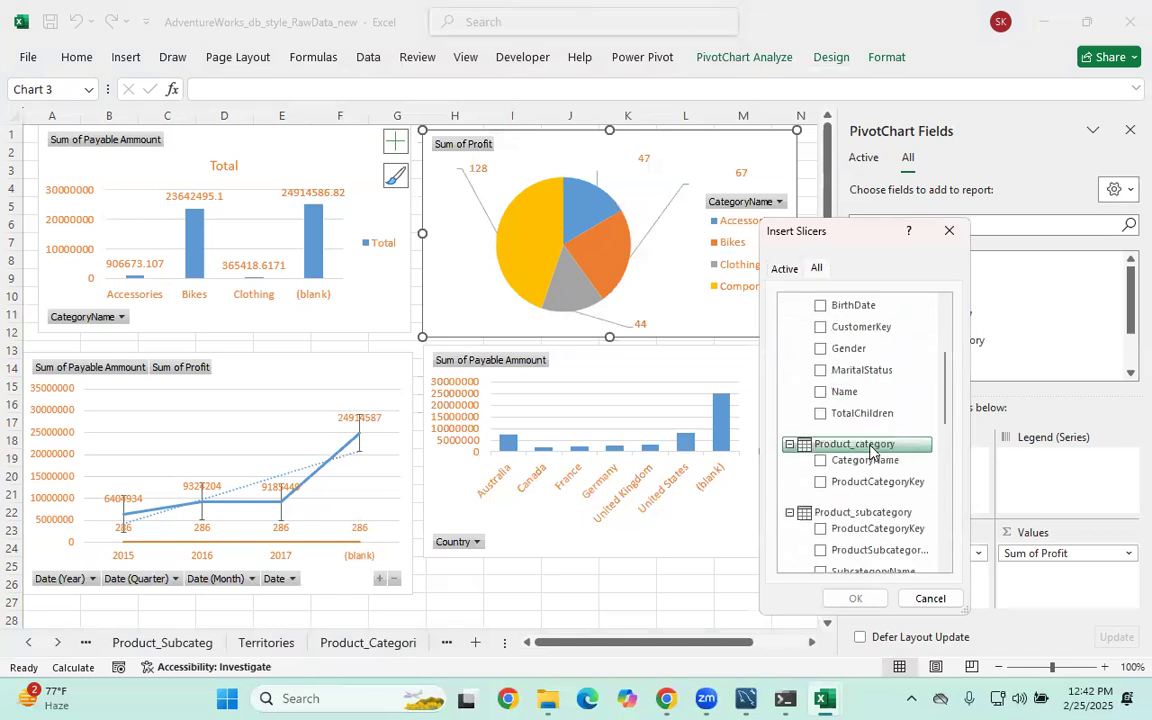
scroll(871, 451, up, 1)
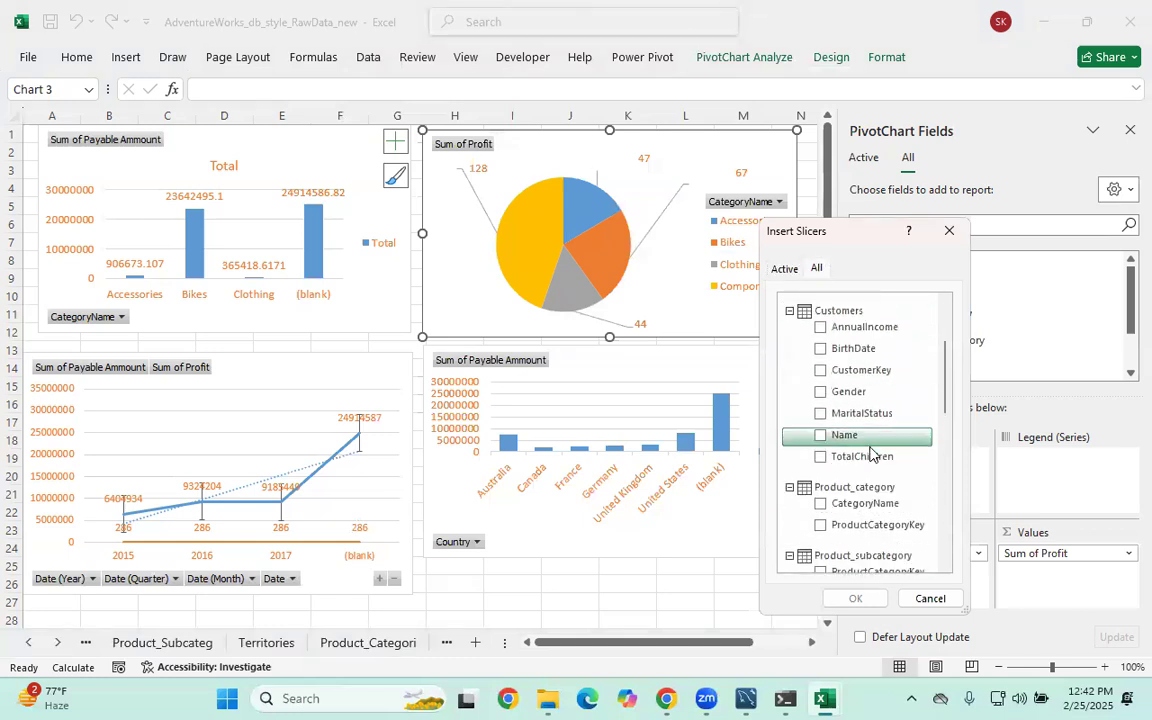
click(820, 392)
click(820, 413)
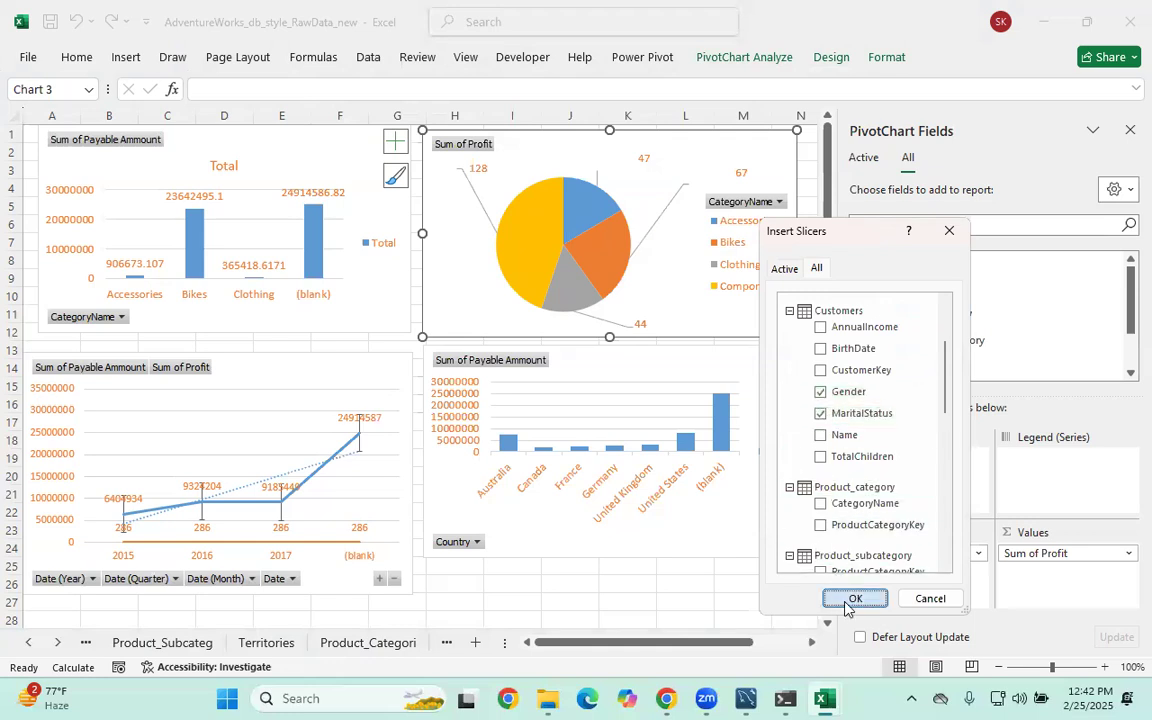
click(855, 598)
Move the MaritalStatus slicer to the top of columns Q to S, and place a shortened Gender slicer beneath it
drag(540, 299, 1115, 147)
drag(371, 259, 791, 195)
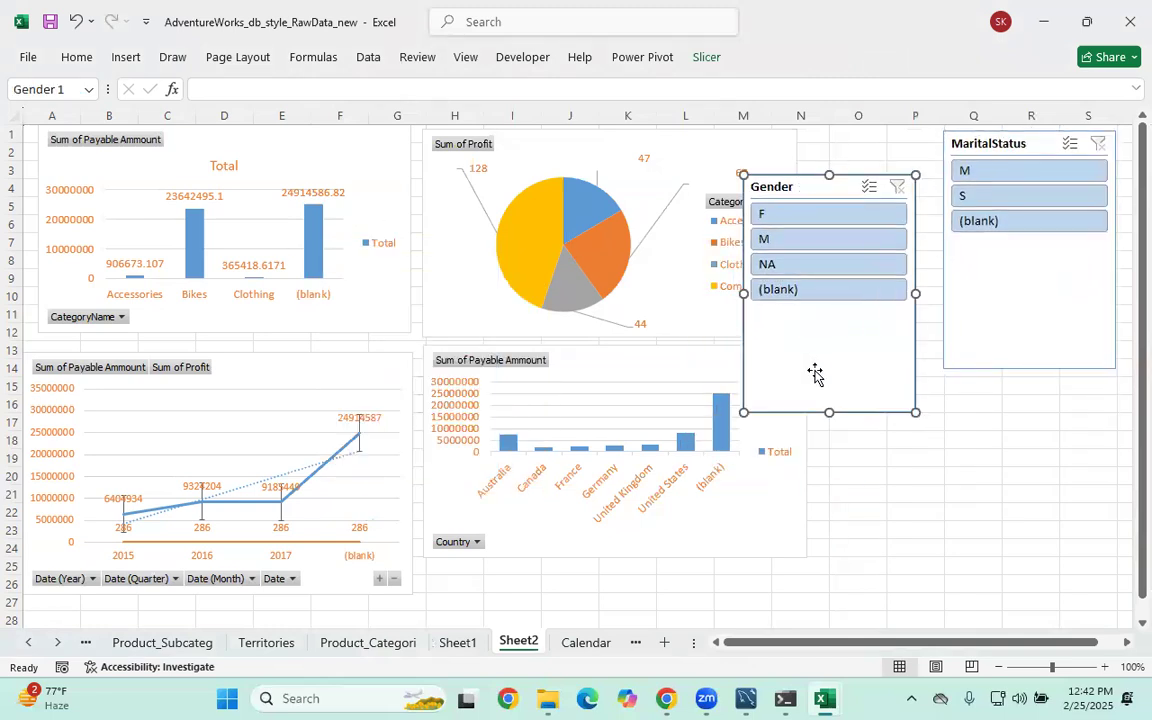
drag(828, 412, 854, 314)
drag(829, 197, 999, 417)
Shrink the MaritalStatus slicer in height and width so it fits compactly around its buttons
click(1024, 360)
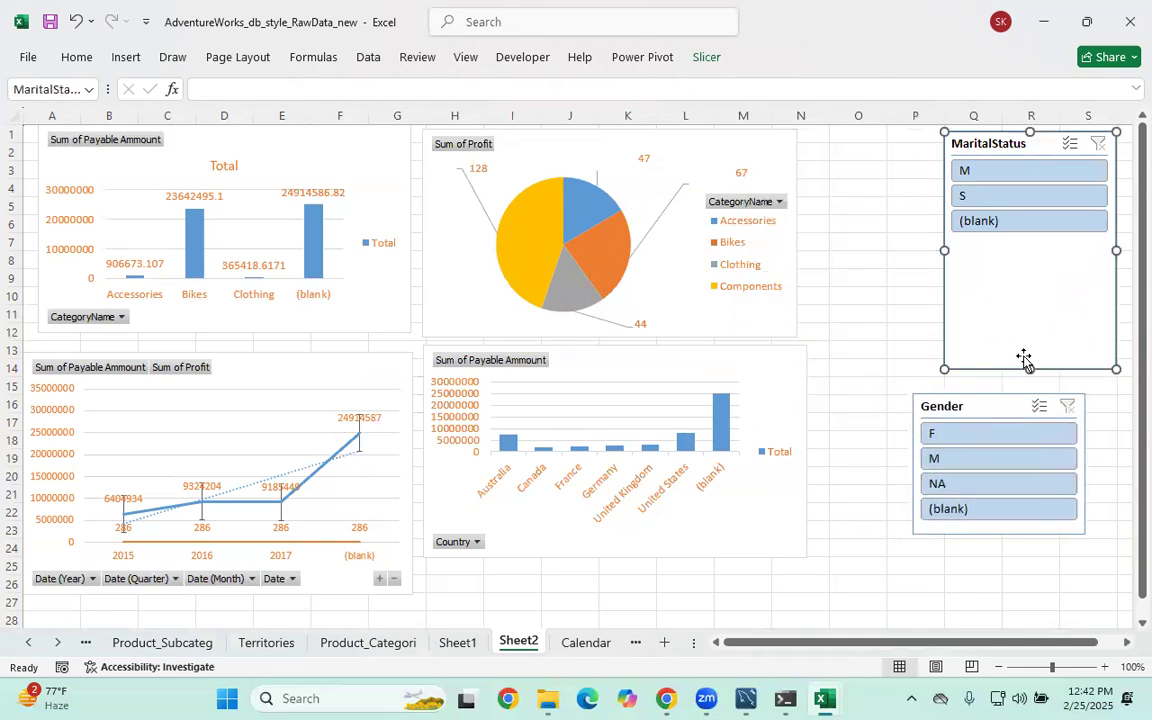
drag(1029, 367, 1030, 238)
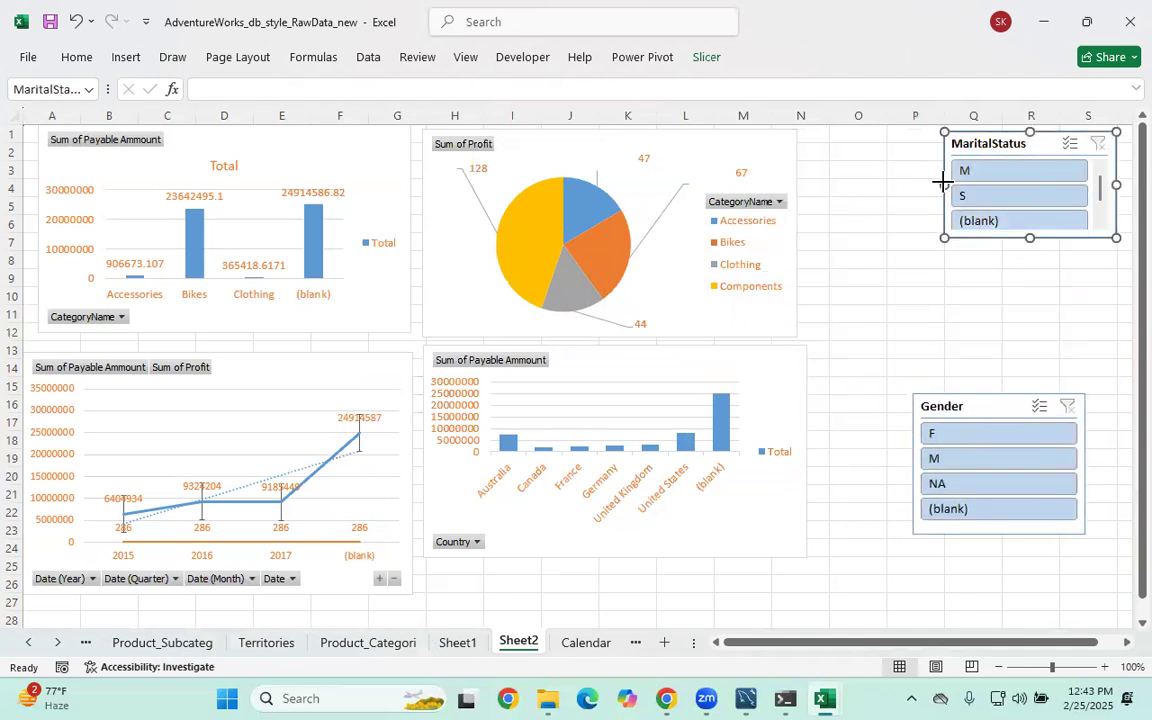
drag(983, 154, 1028, 154)
Narrow and shorten the Gender slicer and line it up beside the MaritalStatus slicer in columns O and P
drag(977, 414, 817, 145)
drag(927, 203, 864, 203)
drag(785, 145, 886, 131)
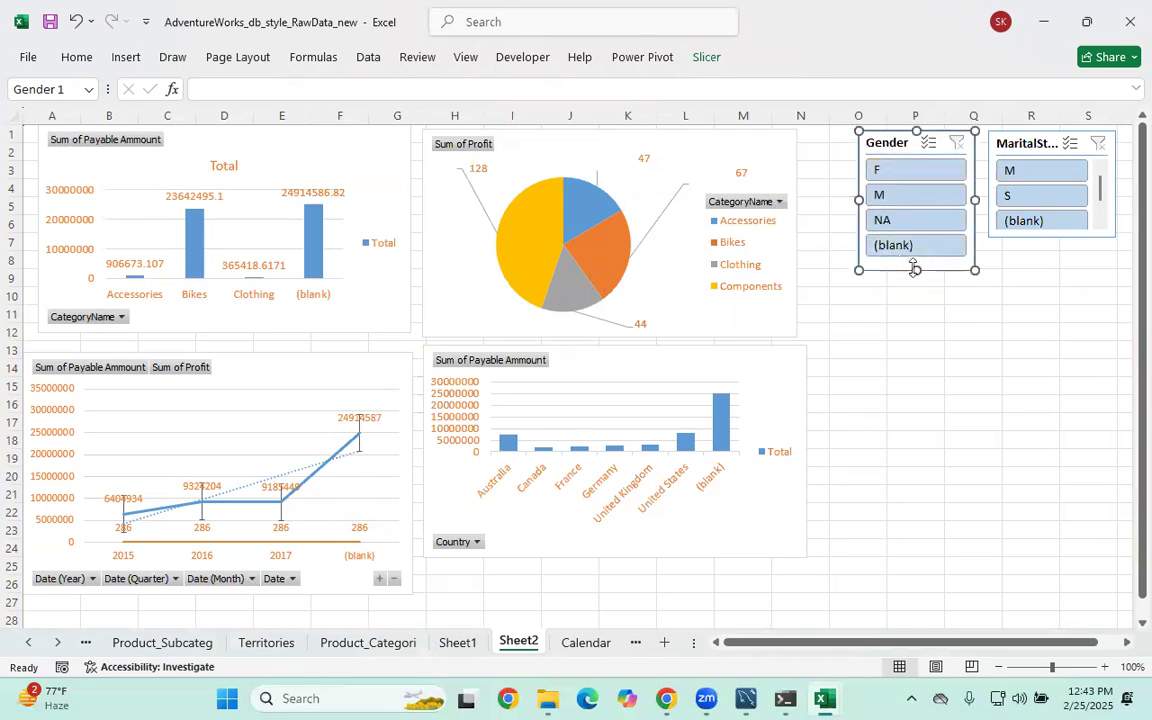
drag(917, 268, 916, 252)
click(949, 332)
click(886, 145)
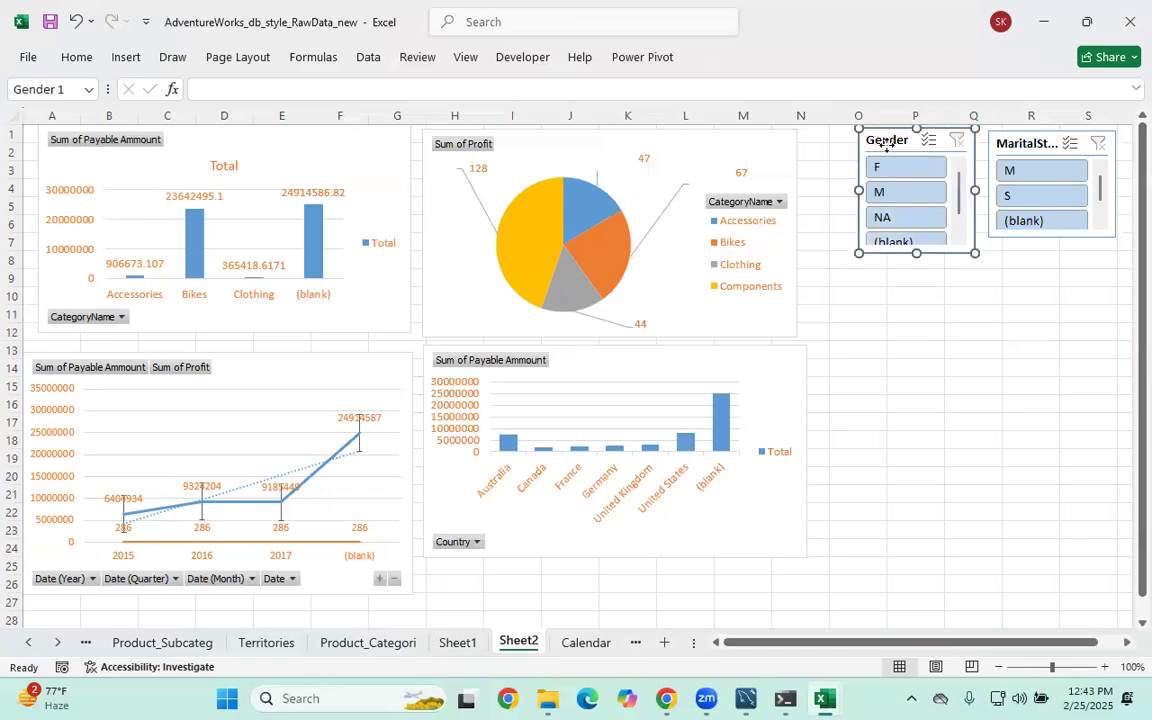
drag(886, 145, 888, 148)
Lengthen the MaritalStatus slicer to match the Gender slicer's height, and deselect it
click(1042, 150)
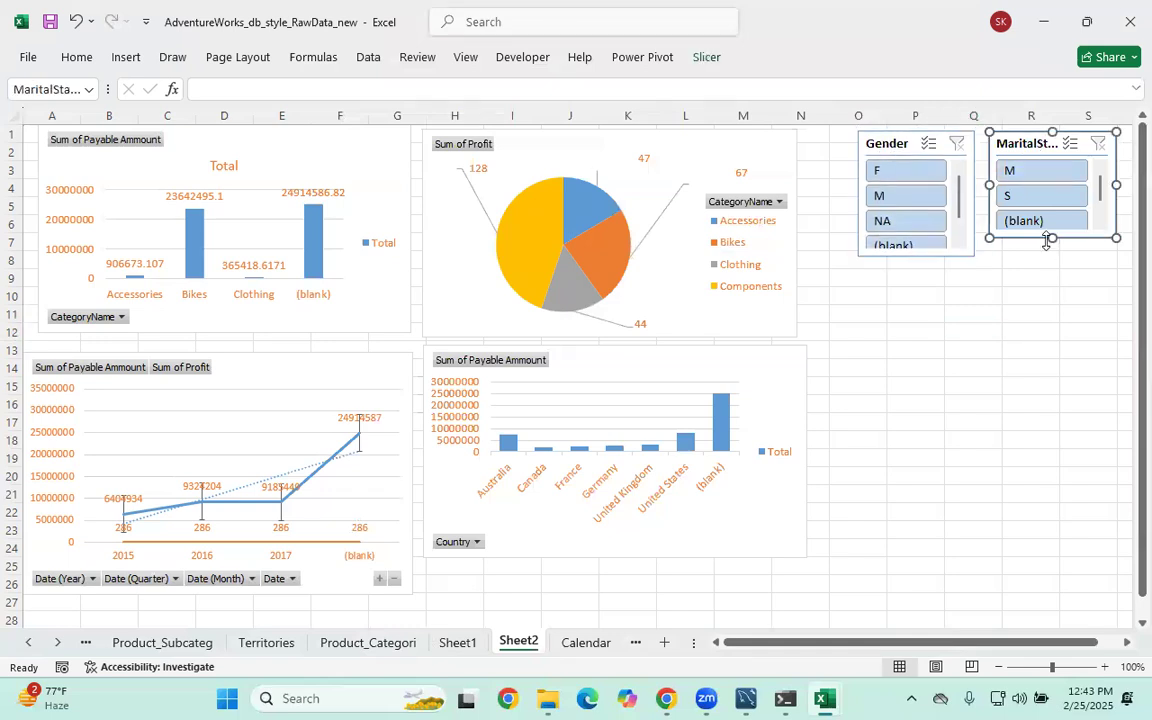
drag(1051, 240, 1051, 258)
click(958, 332)
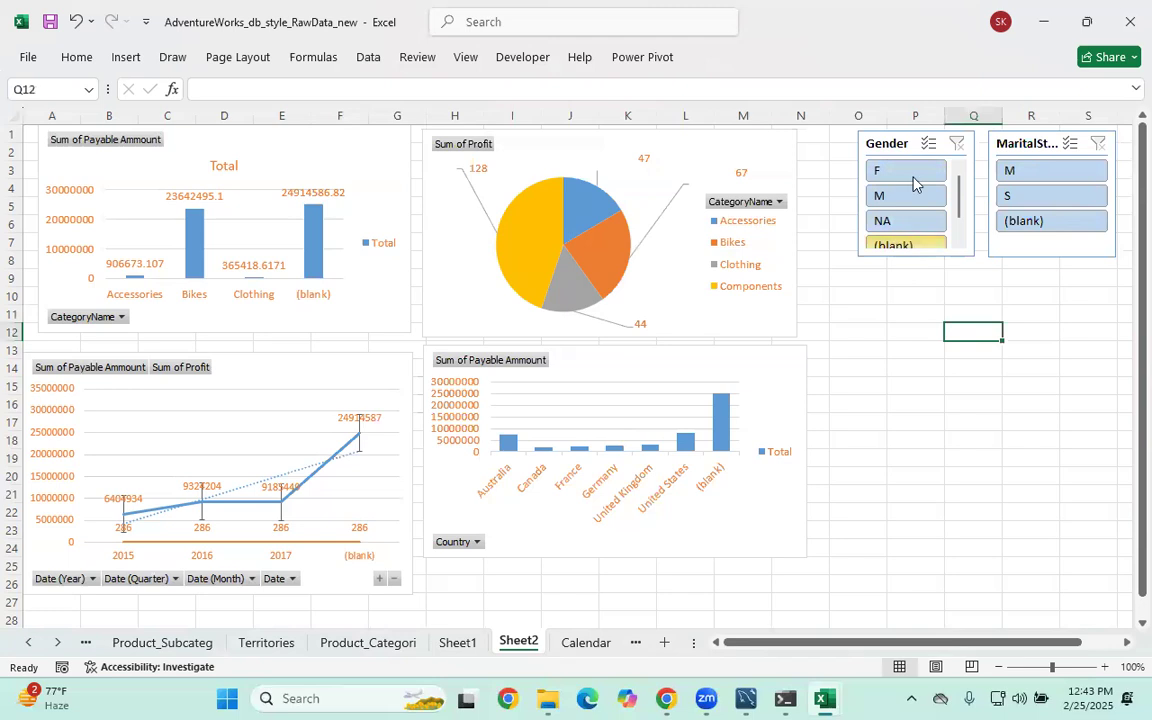
Insert a timeline for the Calender table's Date field, based on the profit pie chart
click(912, 133)
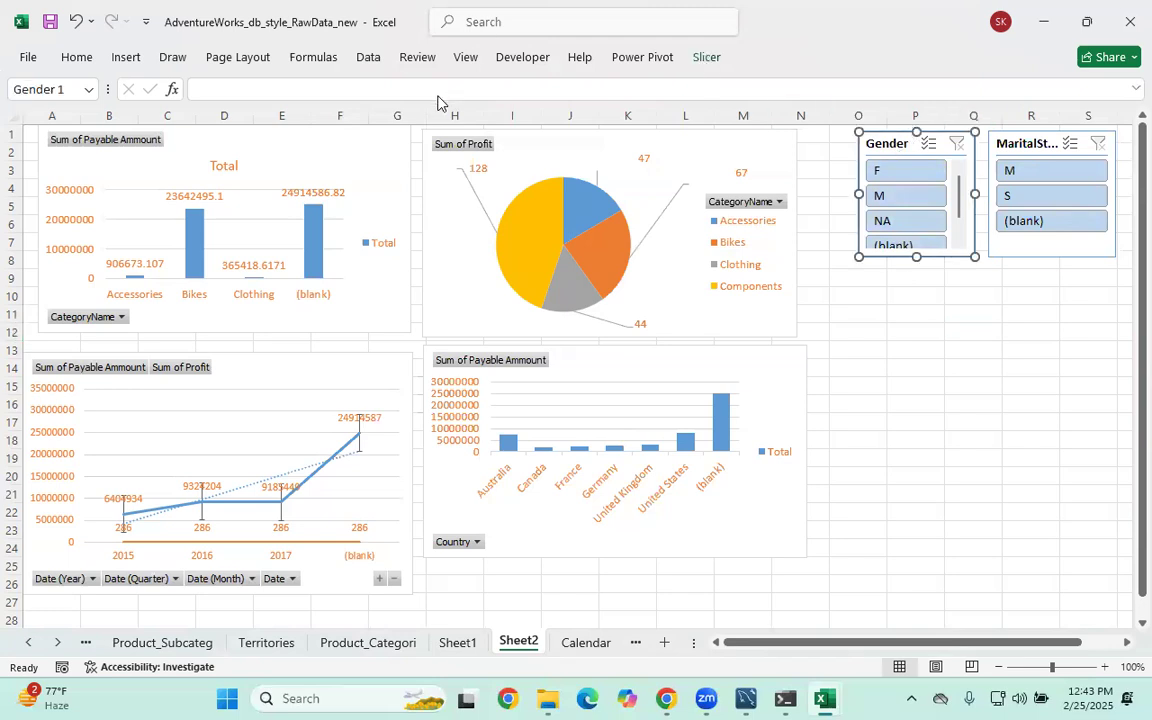
click(430, 226)
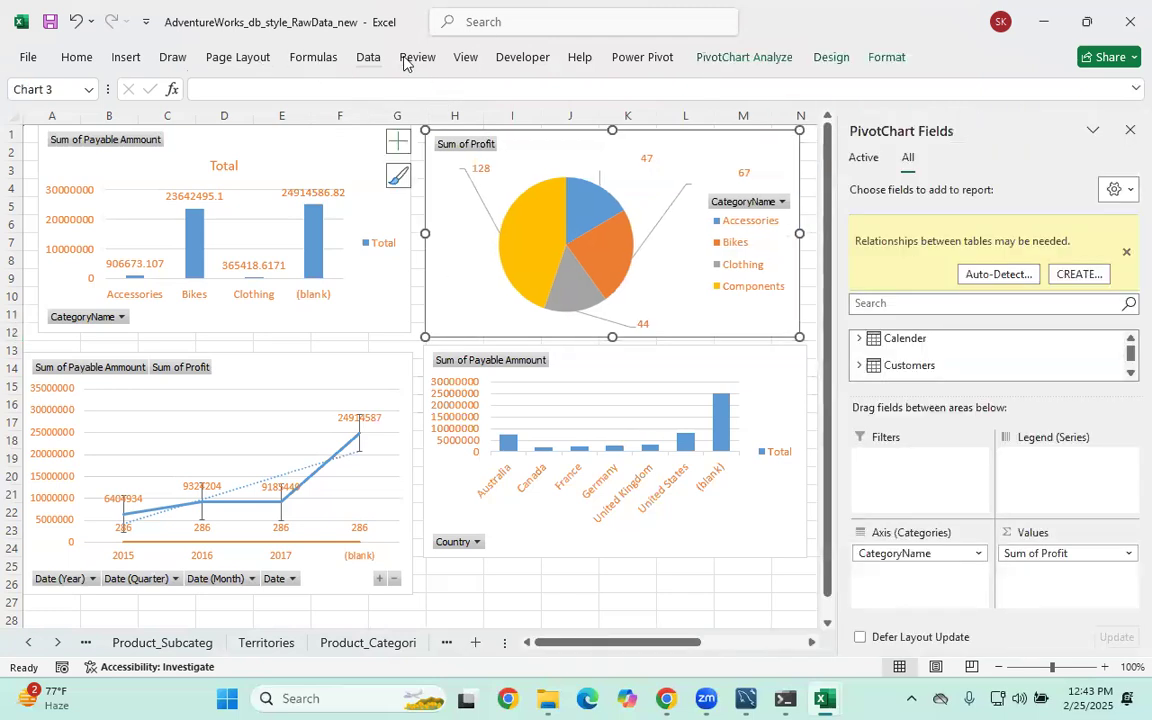
click(126, 57)
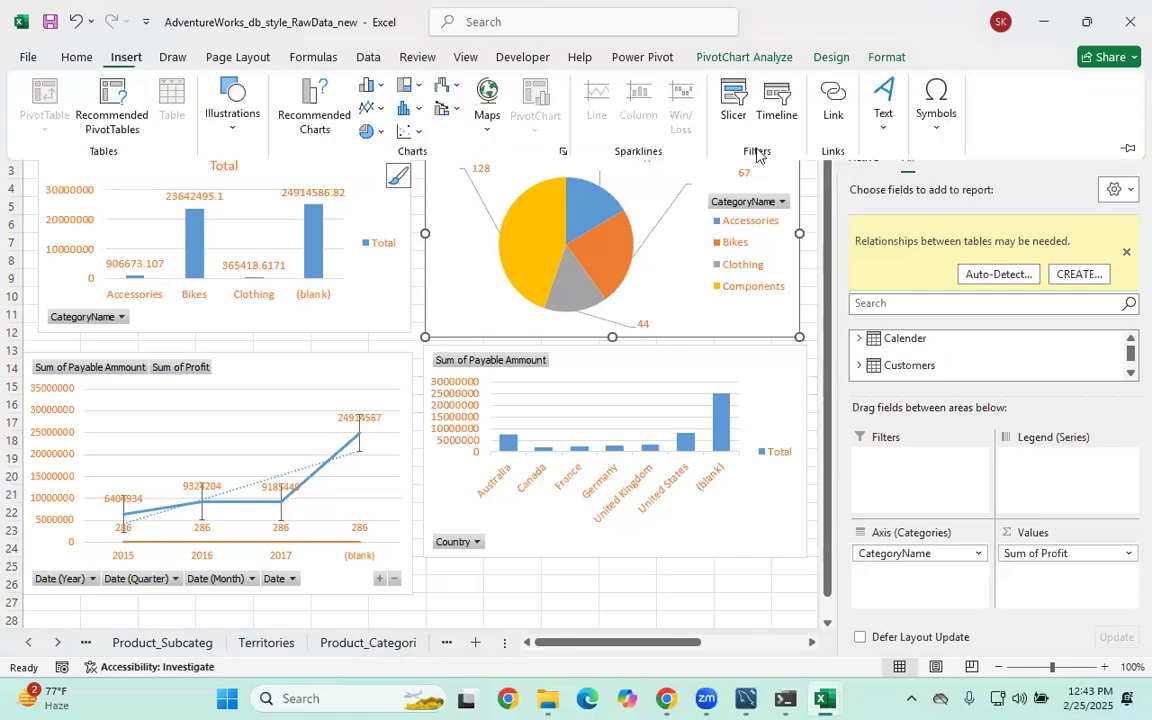
click(774, 112)
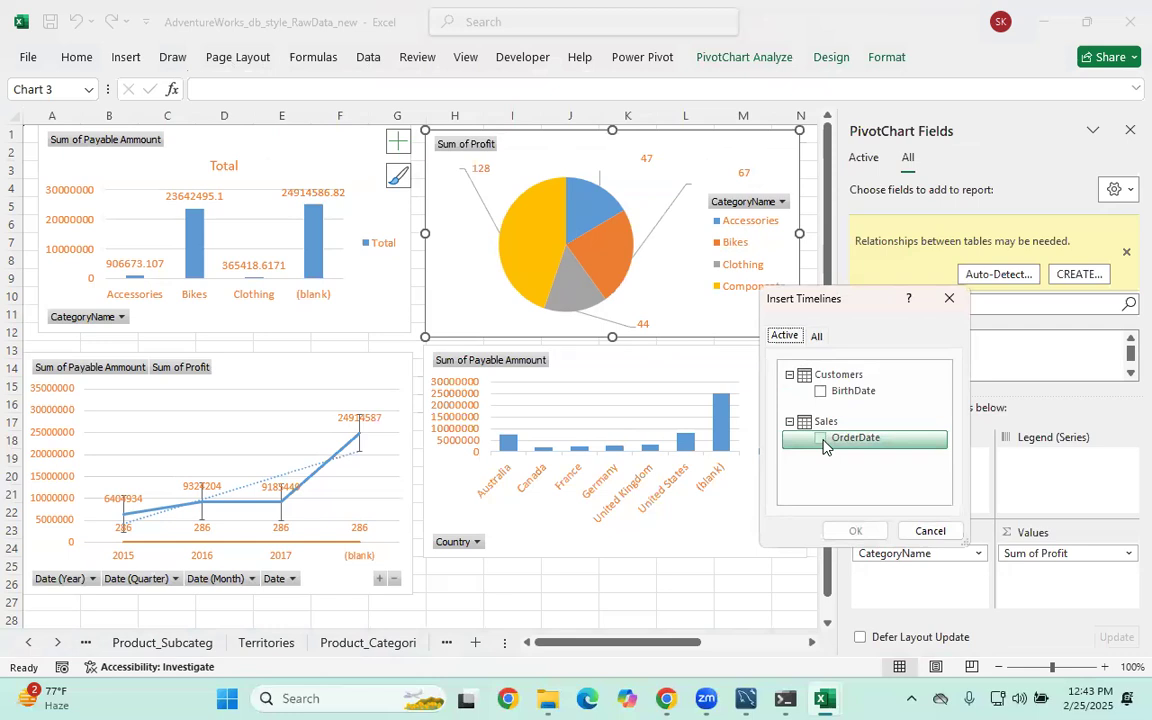
click(820, 438)
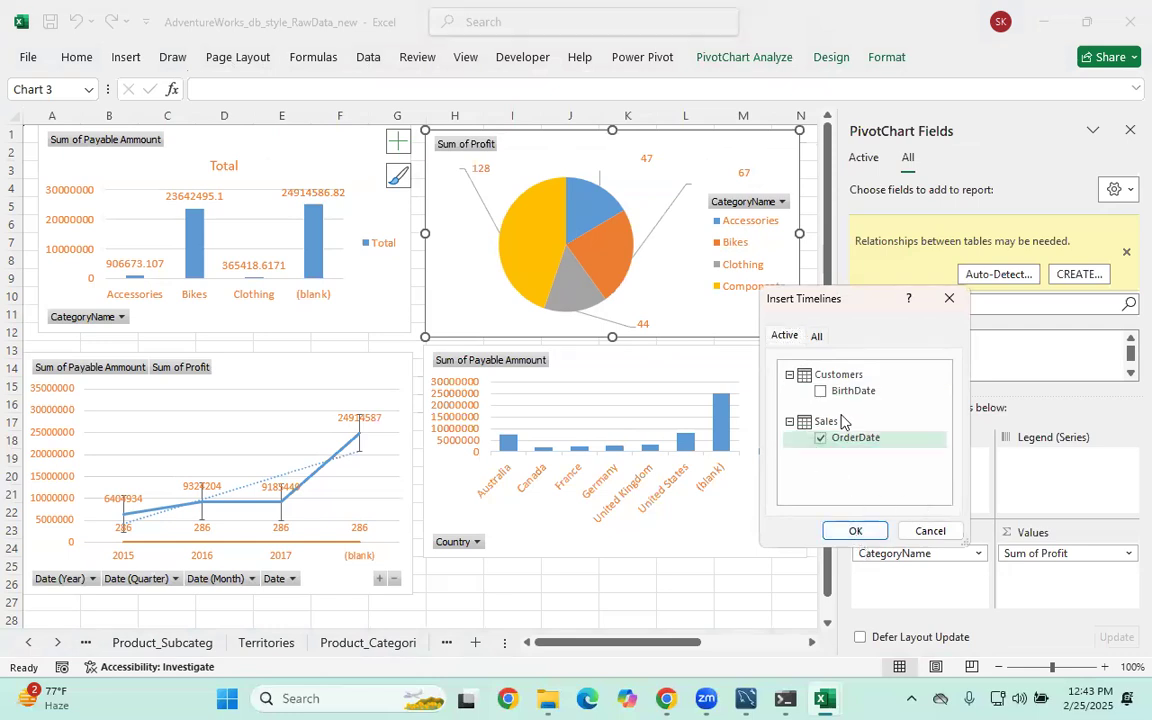
click(822, 343)
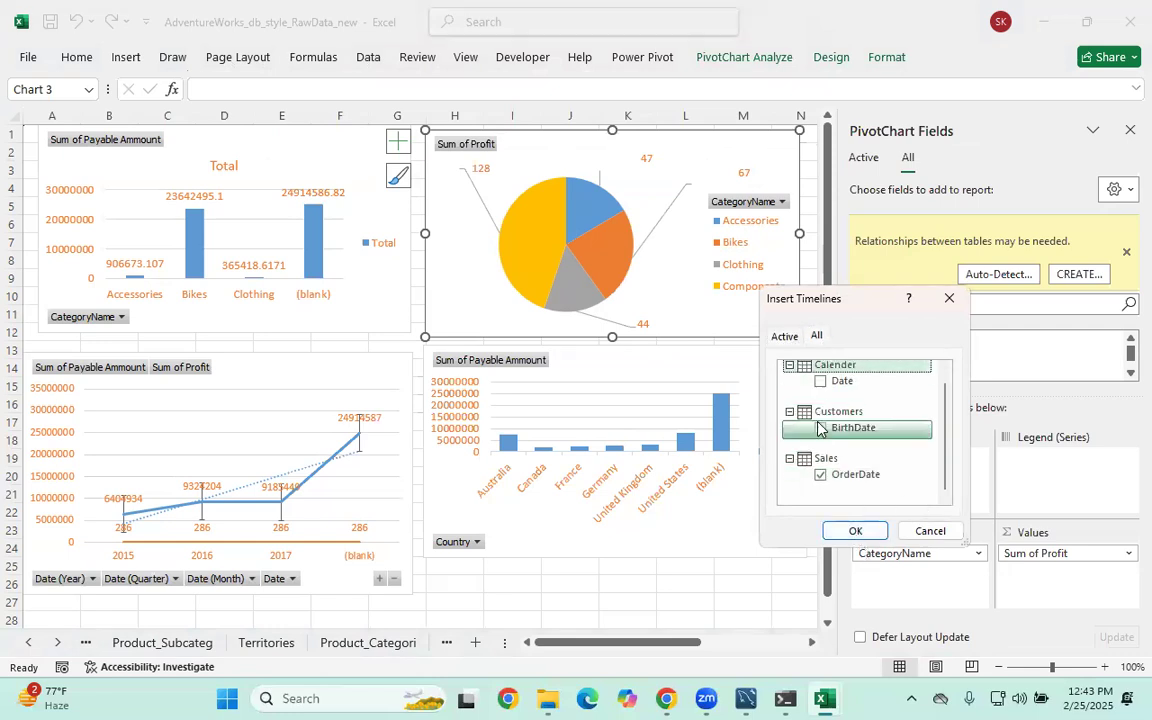
click(820, 391)
click(820, 484)
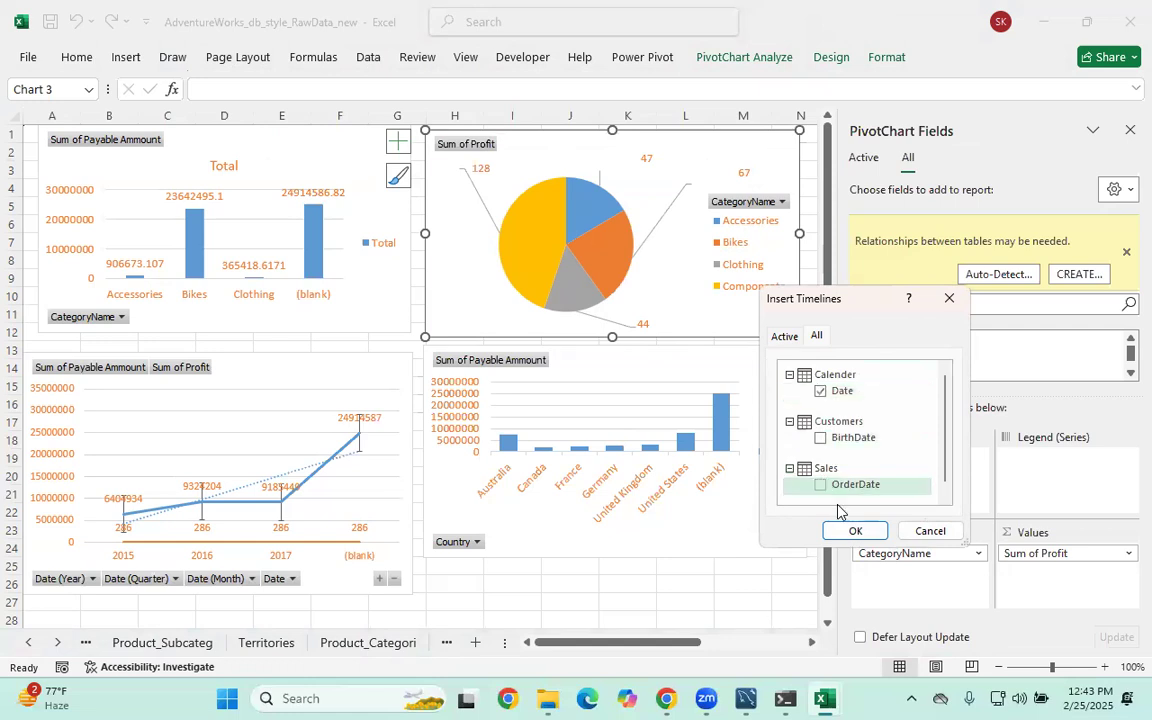
click(851, 524)
Place the Date timeline beneath the slicers and widen the Gender slicer until it lines up with the timeline's outer edge
drag(442, 339, 969, 305)
drag(997, 296, 997, 291)
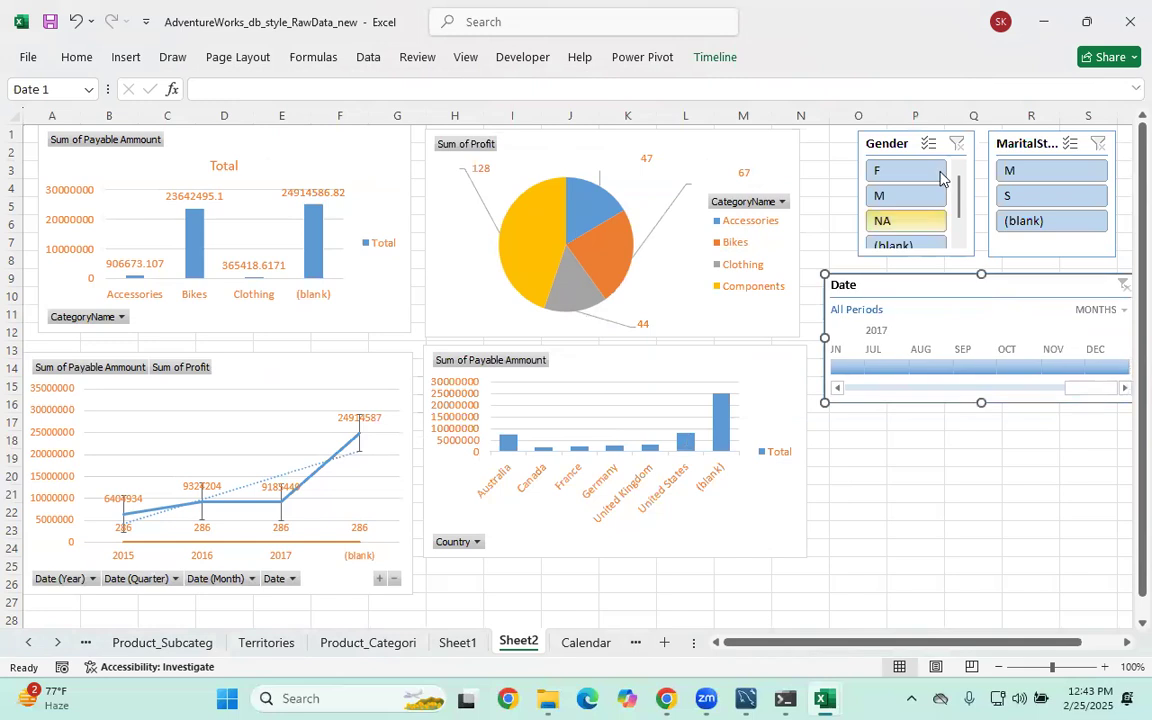
click(884, 134)
drag(857, 192, 825, 193)
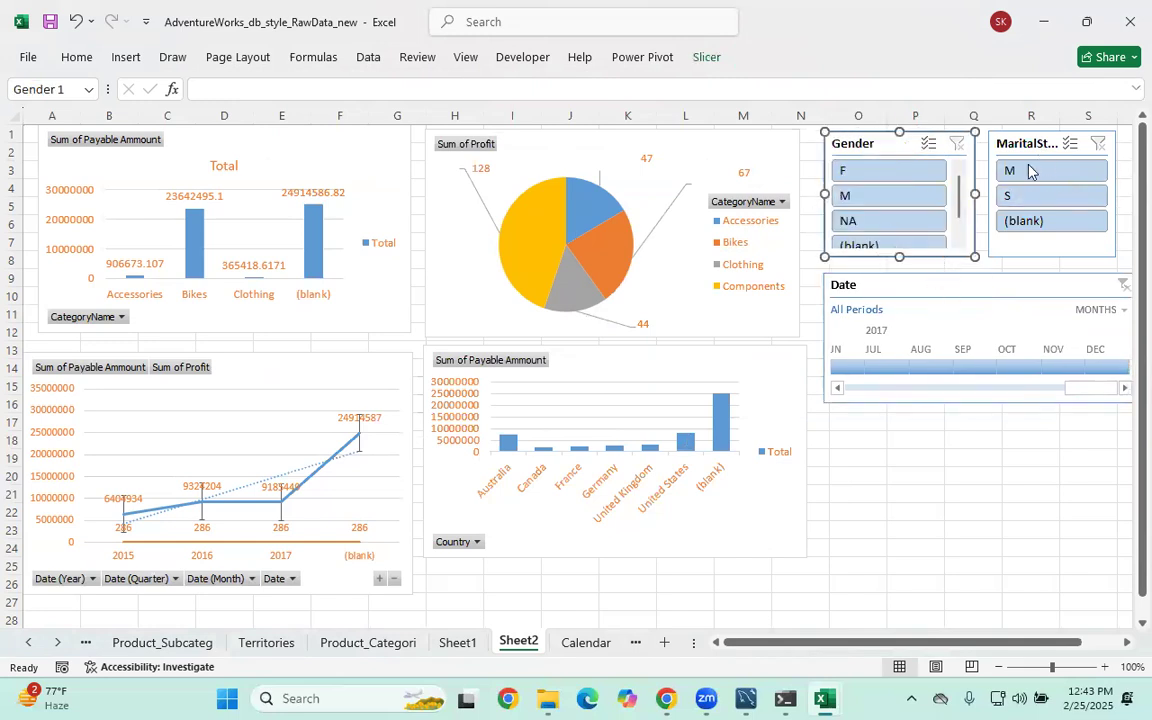
Switch the Date timeline's level to years and filter it to 2015
click(928, 306)
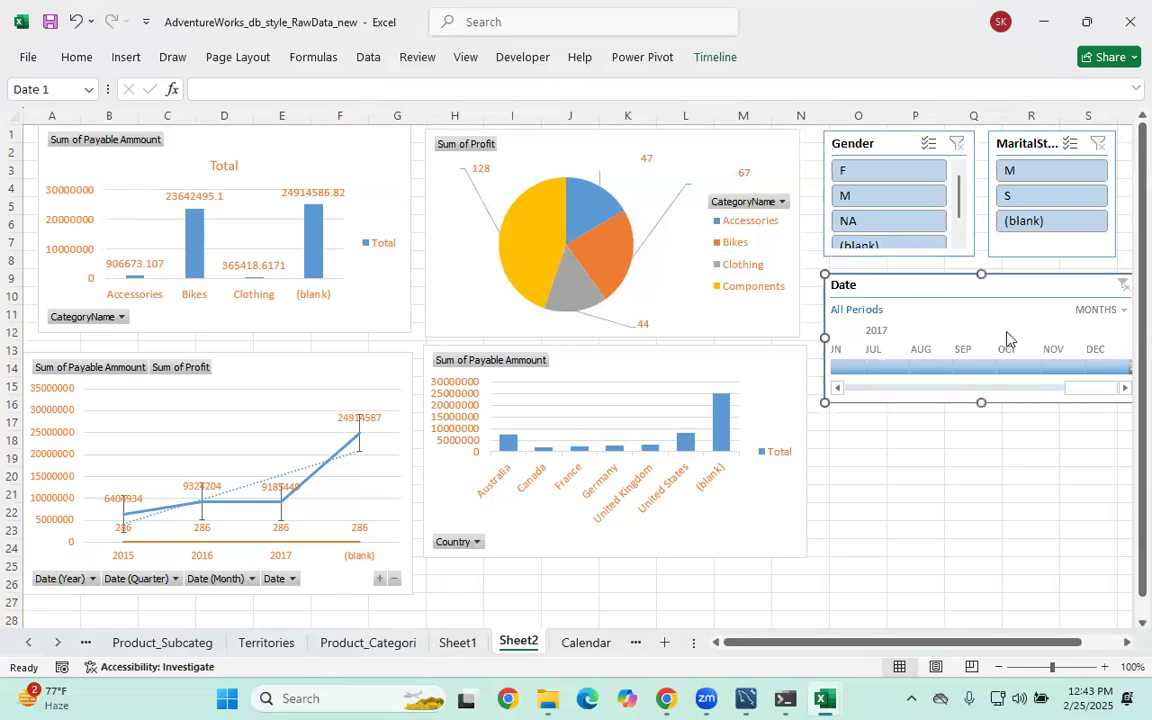
click(1097, 310)
click(1090, 332)
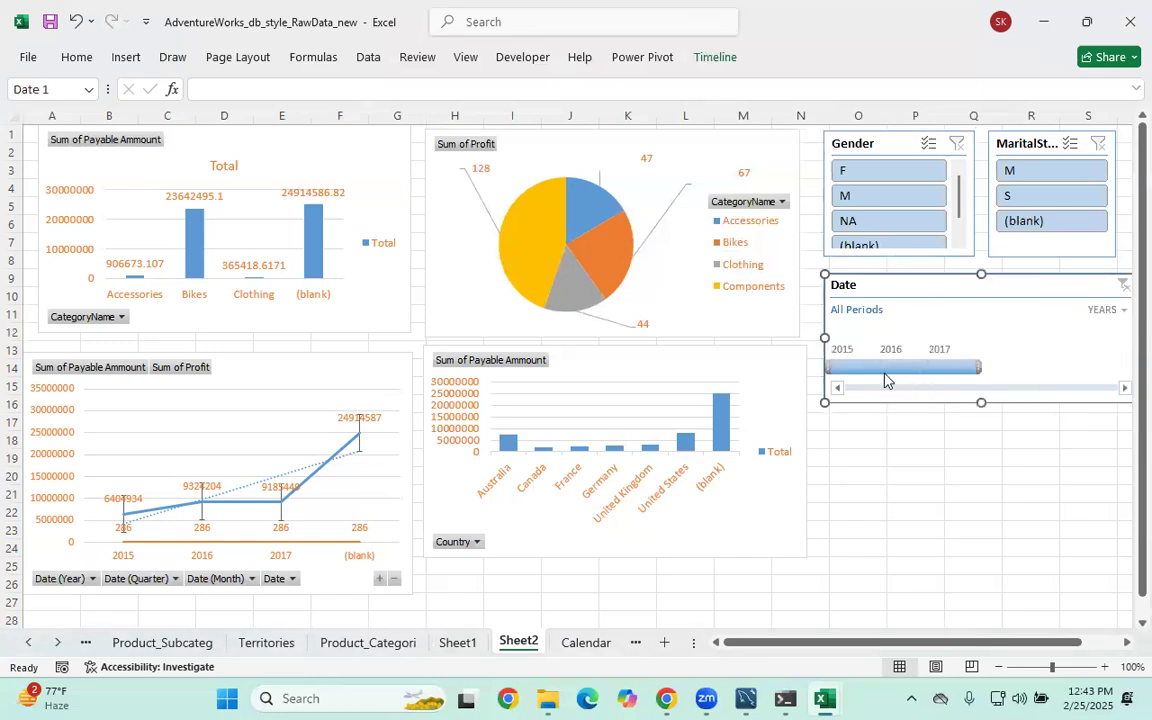
click(871, 372)
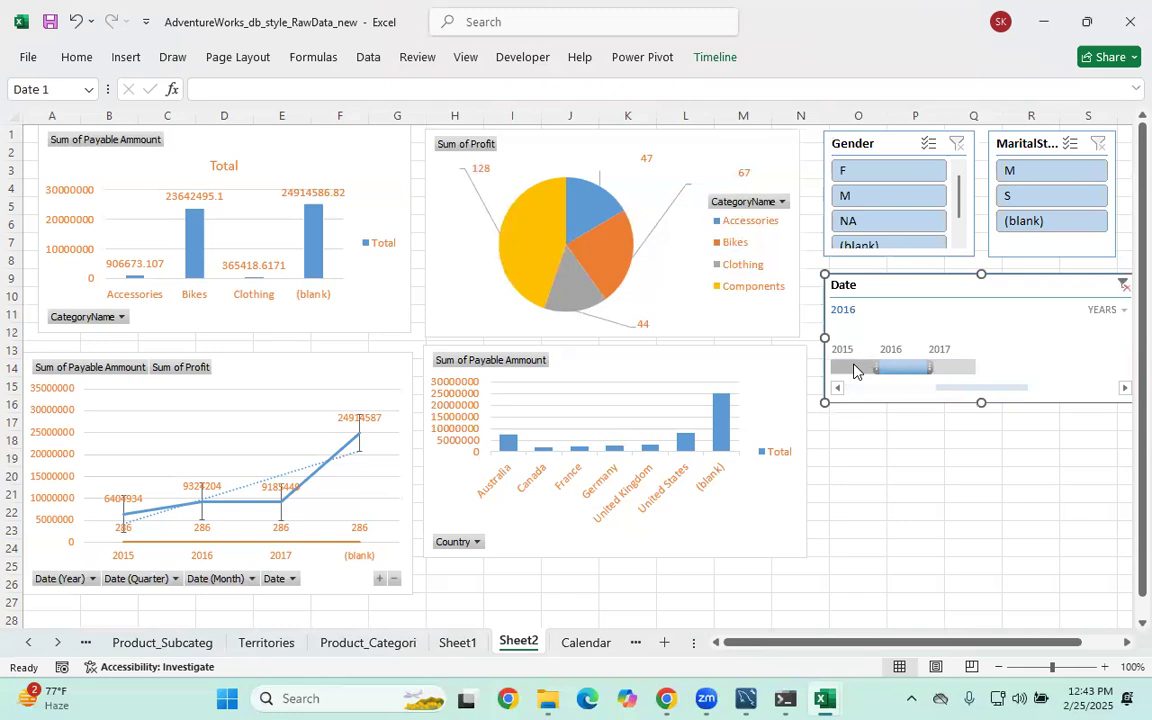
Connect the Date timeline to PivotTable1, PivotTable2 and PivotTable3 on Sheet1, and to Chart 2 and Chart 4 on Sheet2
right_click(893, 285)
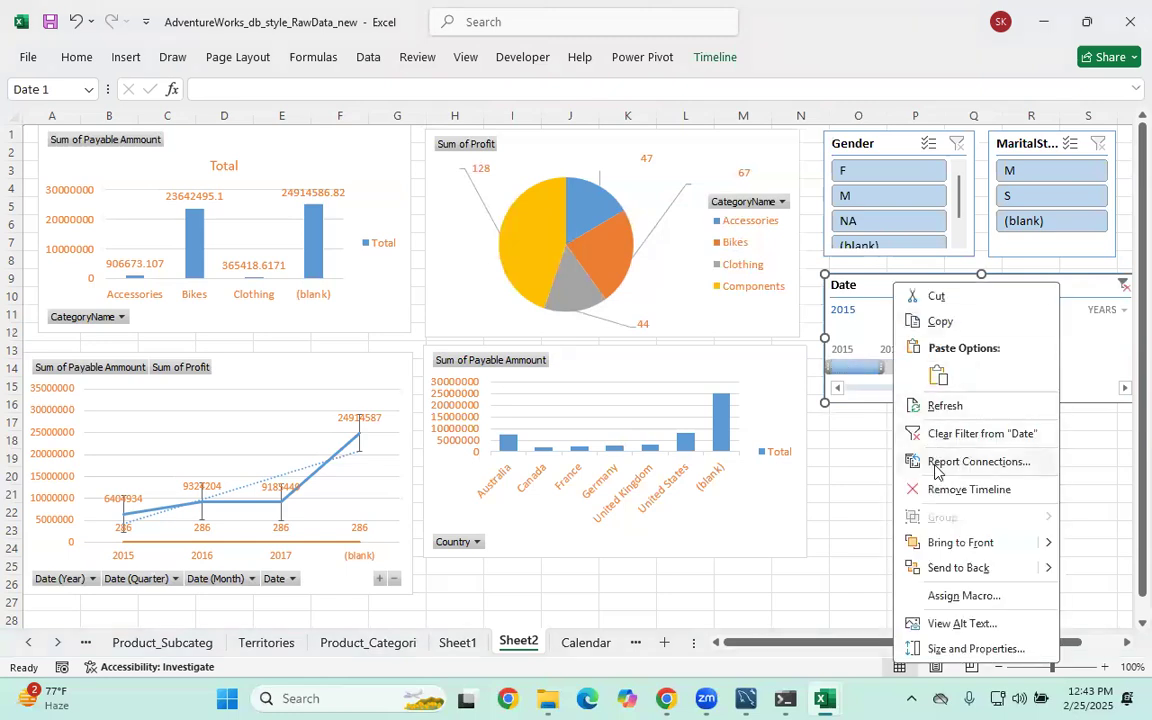
click(912, 462)
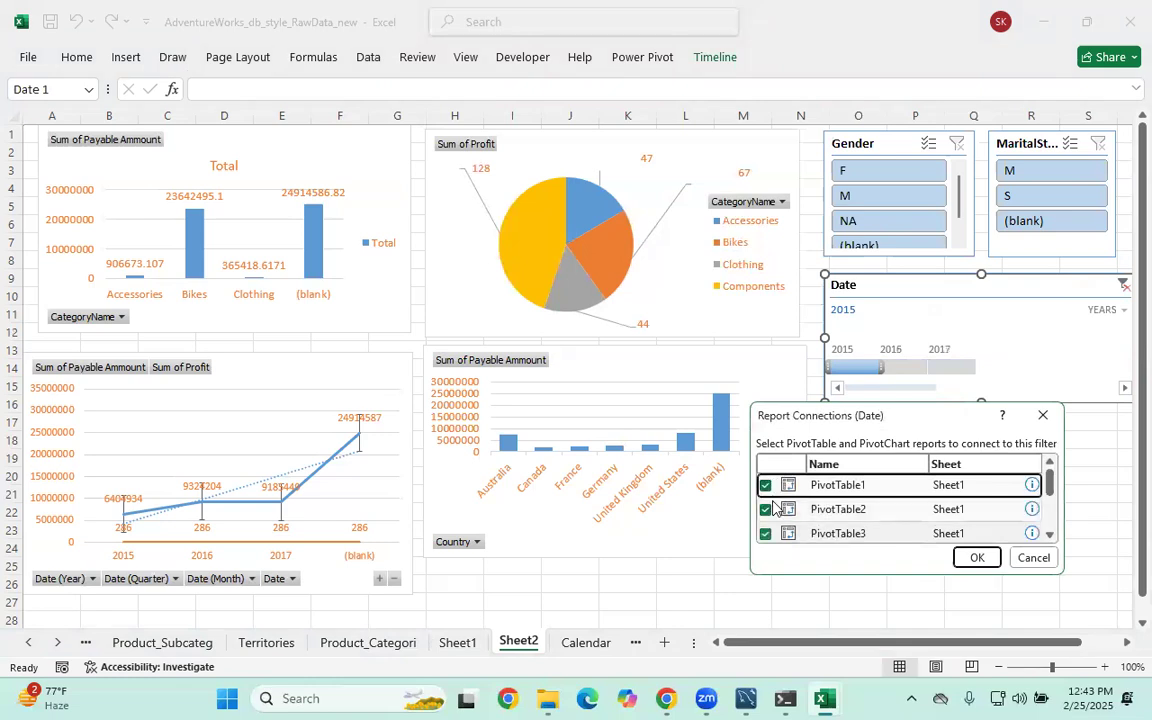
scroll(860, 510, down, 5)
click(767, 531)
click(765, 483)
scroll(818, 503, up, 3)
scroll(884, 517, down, 3)
scroll(884, 517, up, 1)
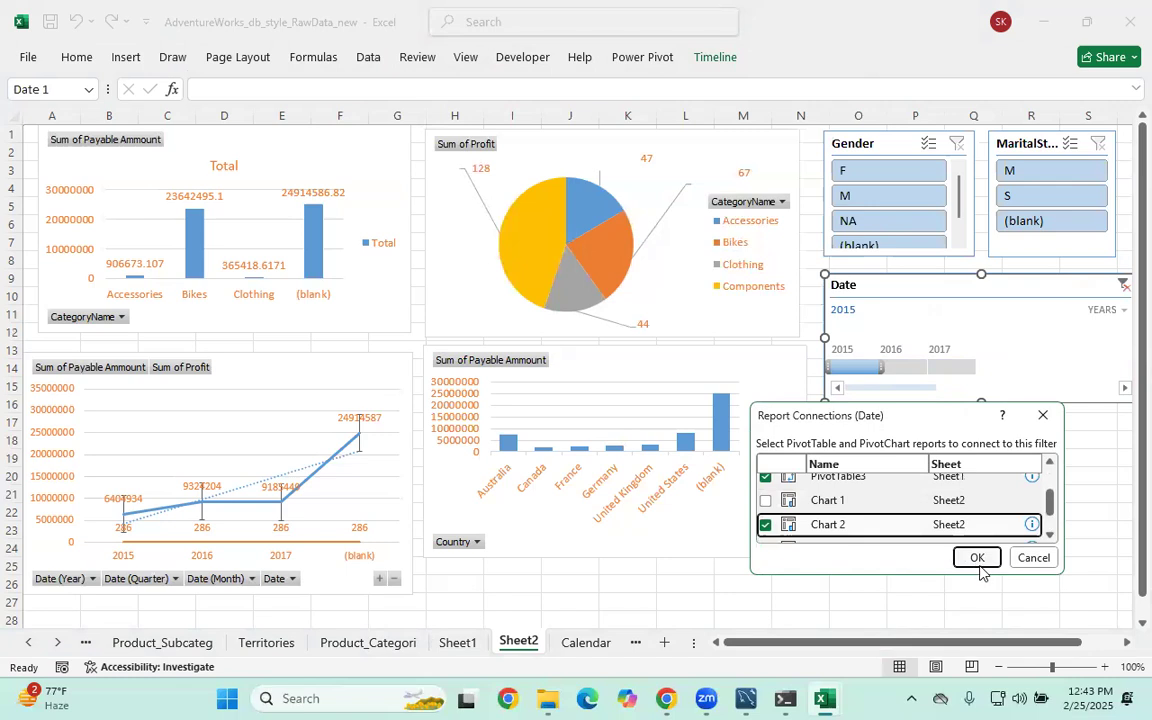
click(976, 558)
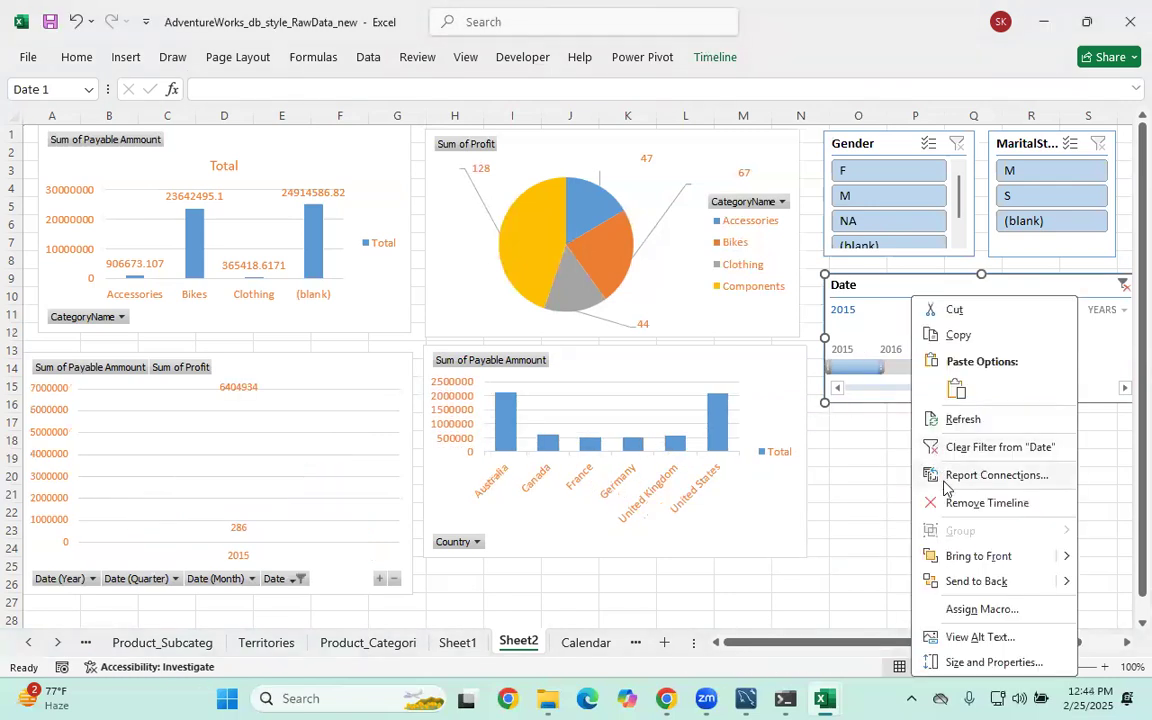
Review the Date timeline's report connections and clear its year filter
click(945, 476)
scroll(827, 520, down, 2)
scroll(827, 520, up, 2)
scroll(827, 537, down, 2)
scroll(827, 530, up, 3)
scroll(860, 540, down, 3)
click(1012, 567)
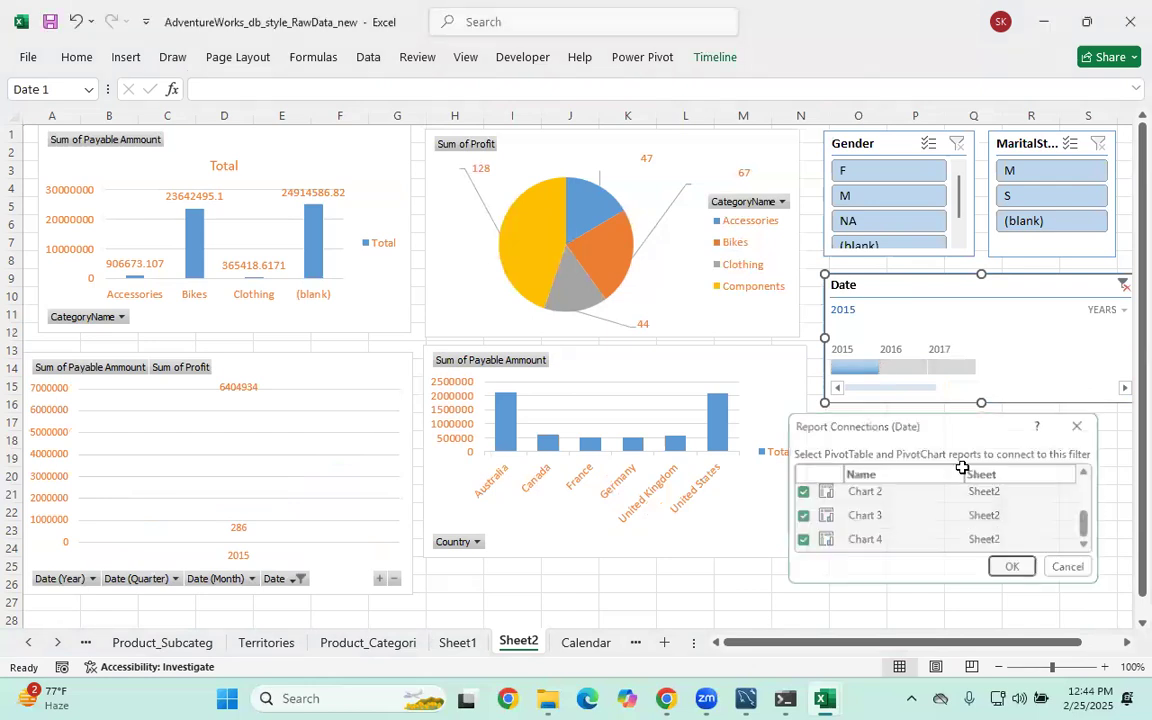
click(1123, 286)
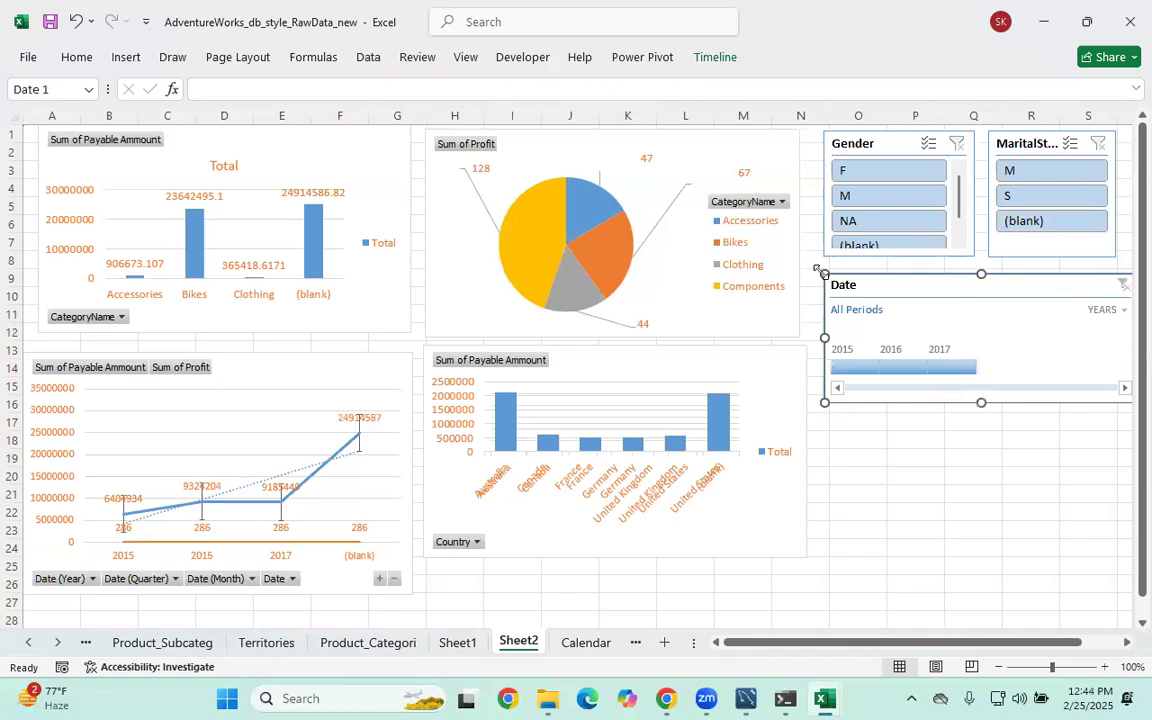
Connect the Gender slicer to PivotTable1, PivotTable2 and PivotTable3 on Sheet1, and to Chart 2 and Chart 4 on Sheet2
right_click(888, 150)
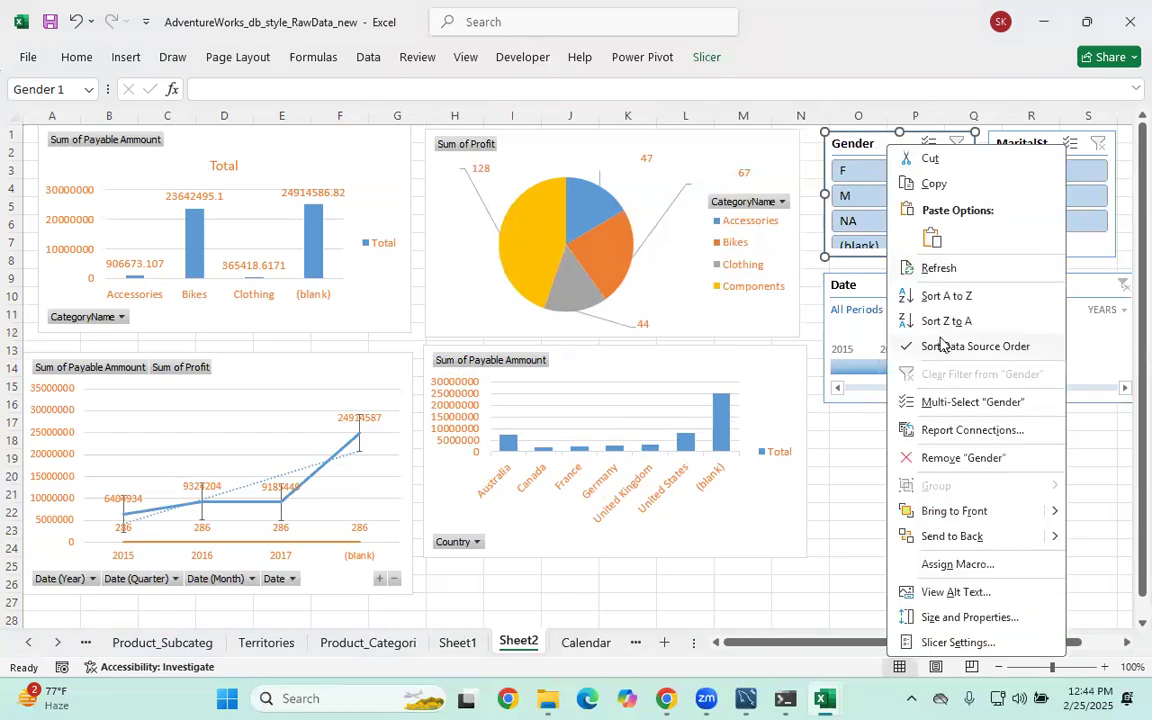
click(950, 430)
click(807, 437)
click(807, 460)
scroll(820, 470, down, 2)
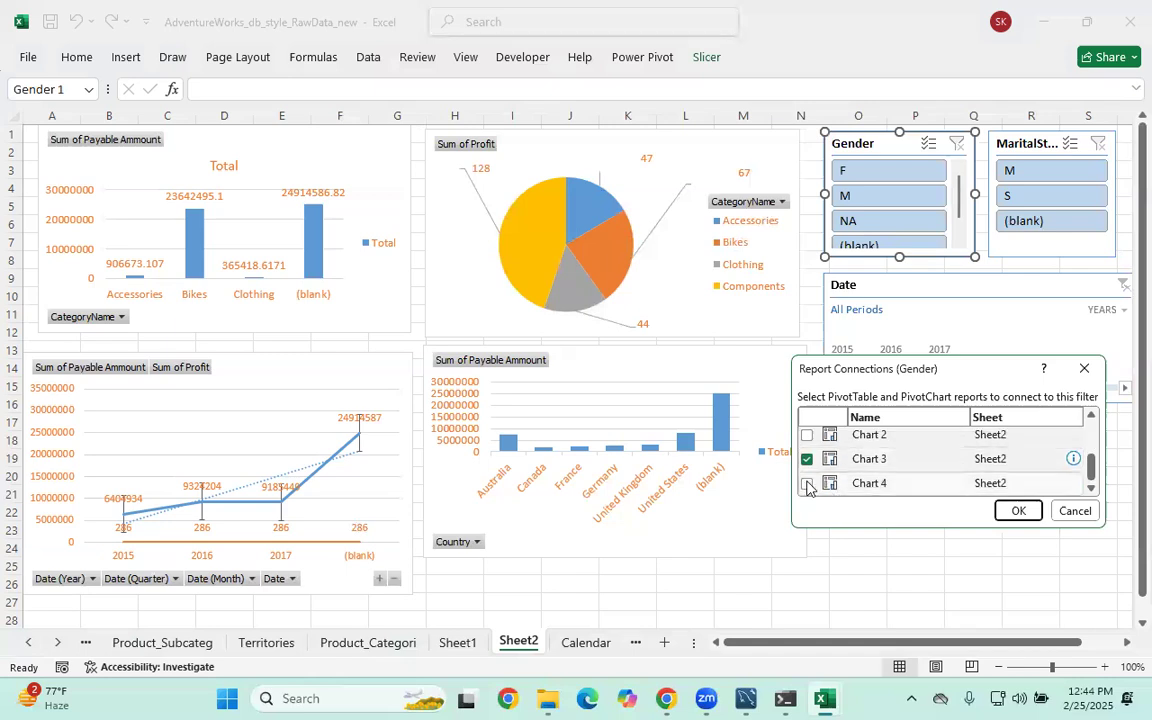
click(807, 483)
click(807, 435)
scroll(850, 465, up, 3)
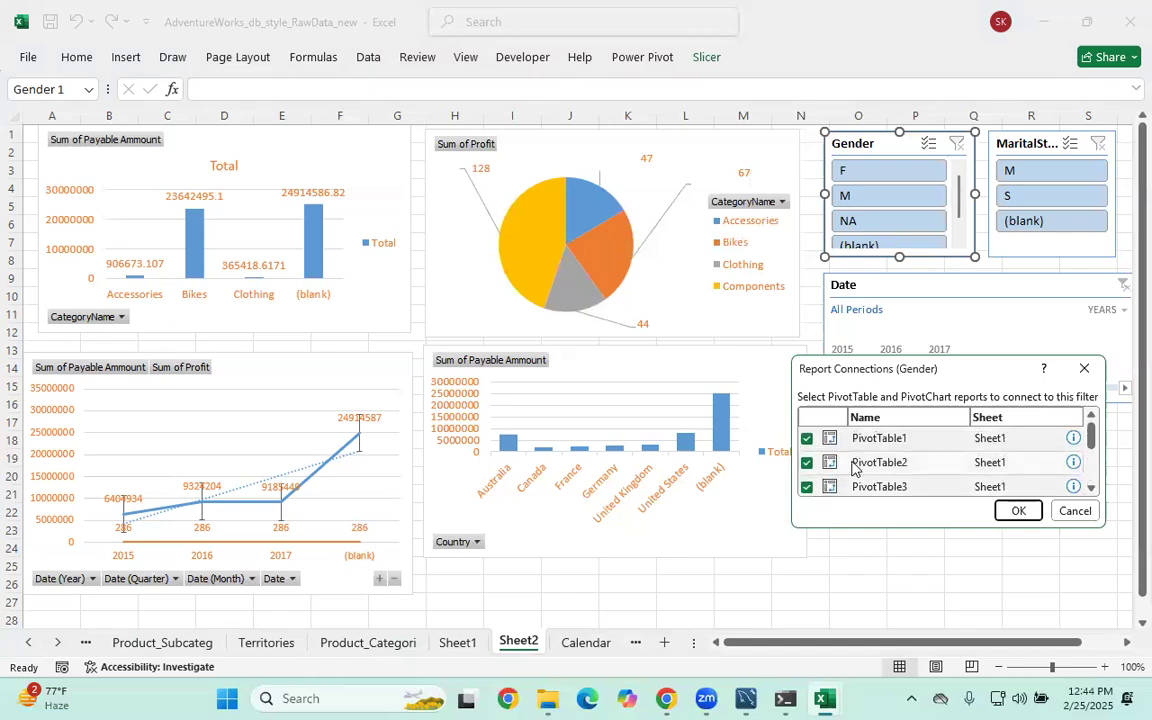
click(1018, 510)
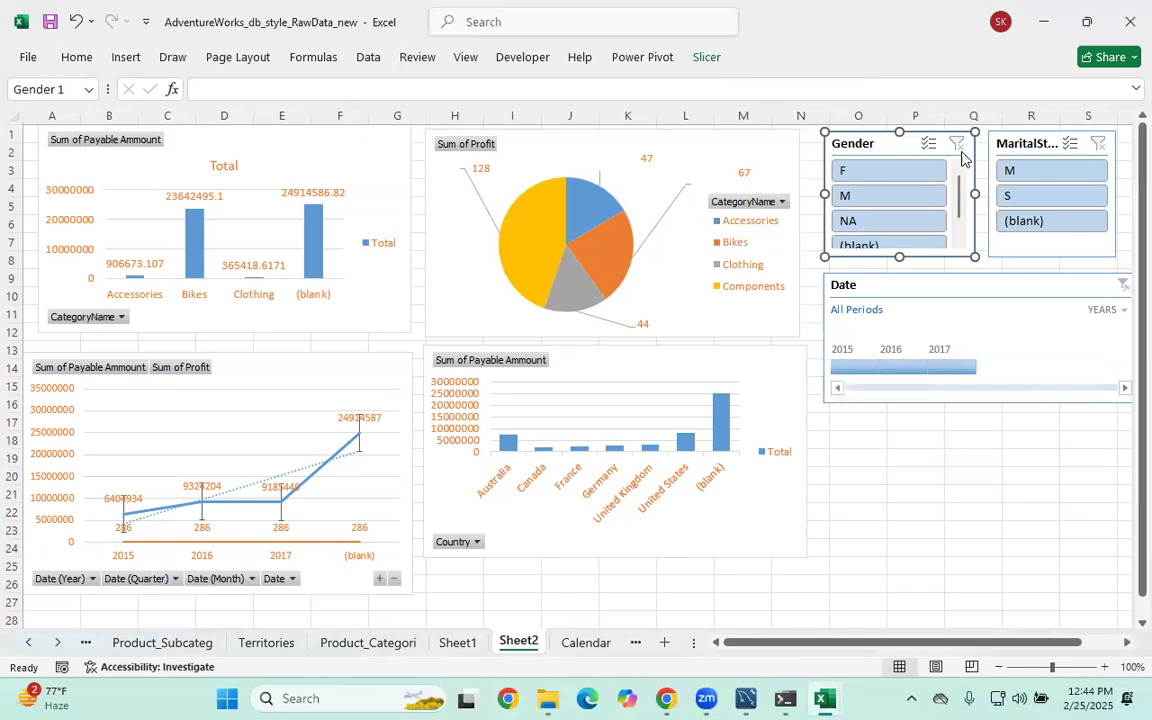
Connect the MaritalStatus slicer to the Sheet1 pivot tables and to Chart 1, Chart 2 and Chart 4 on Sheet2
right_click(1005, 150)
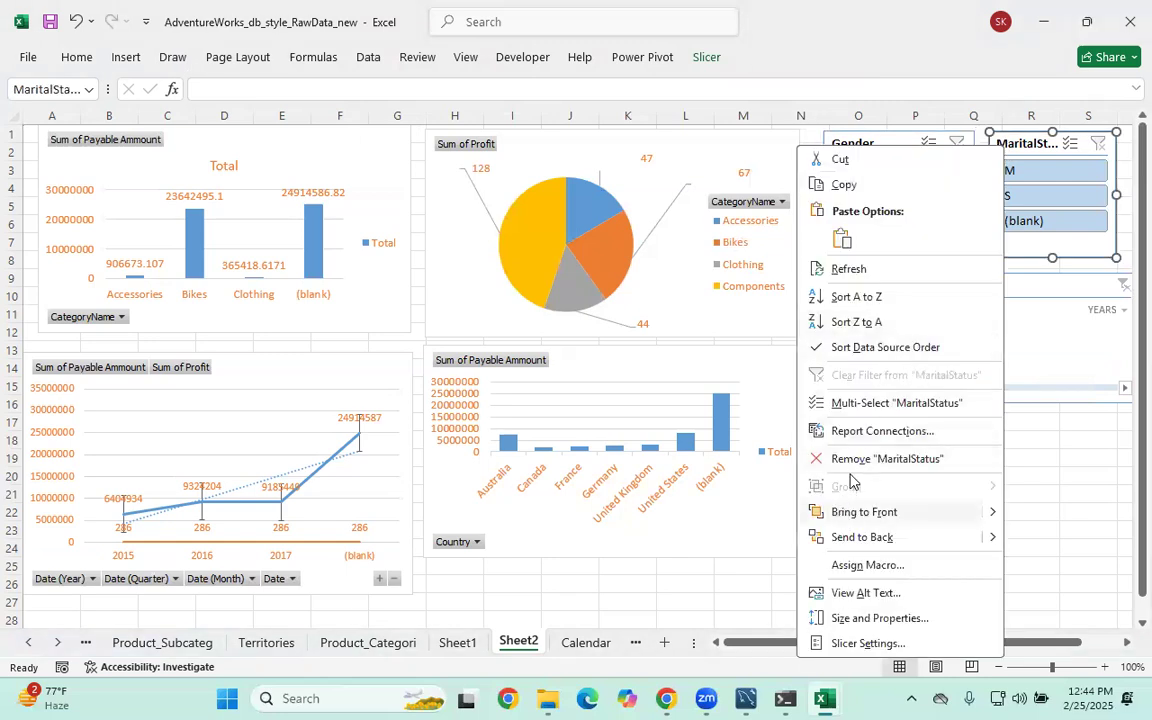
click(866, 432)
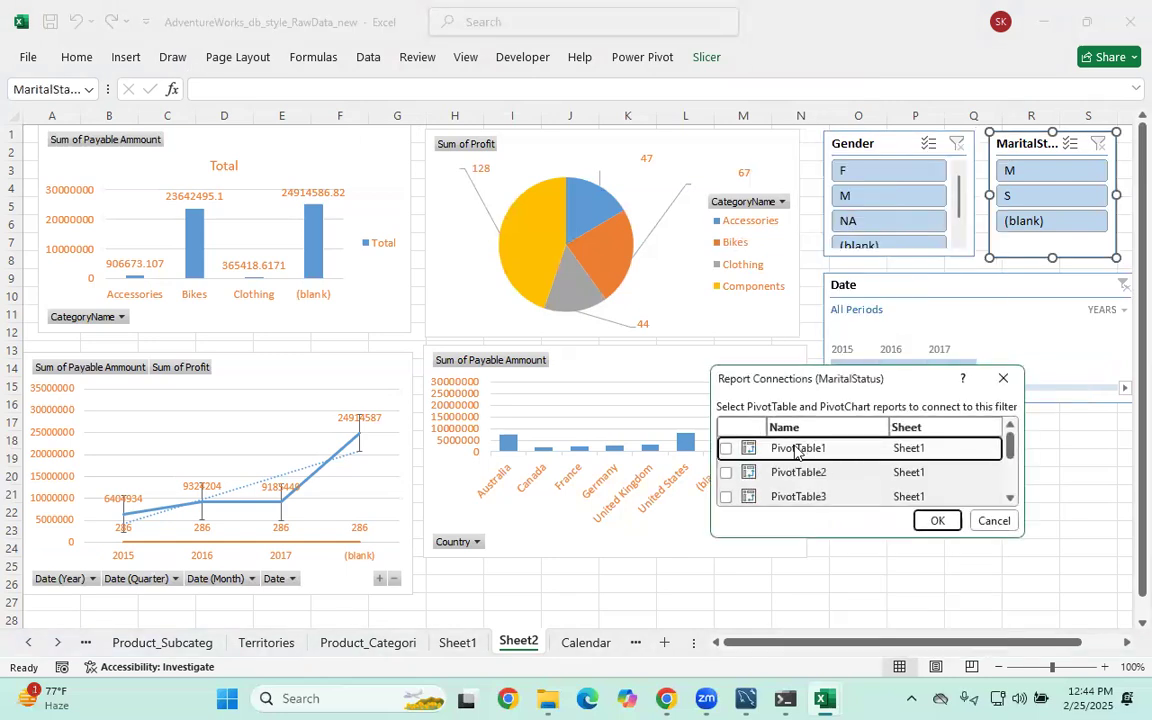
click(725, 472)
click(728, 497)
scroll(732, 497, down, 2)
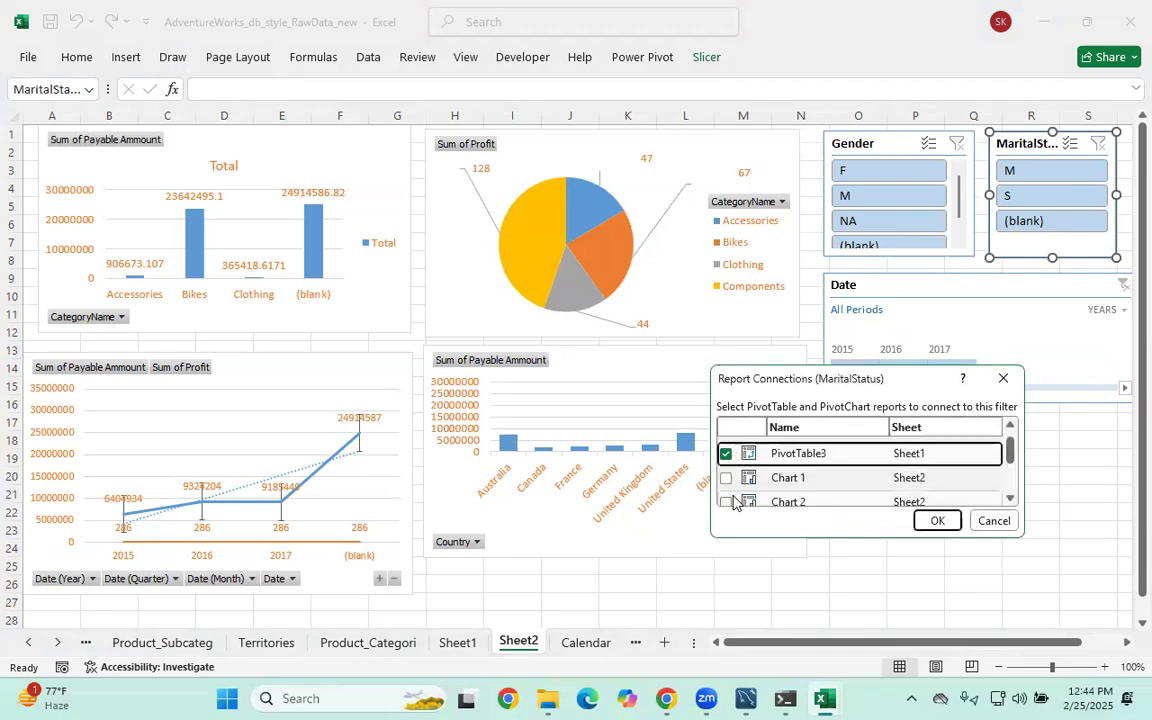
click(728, 460)
click(737, 440)
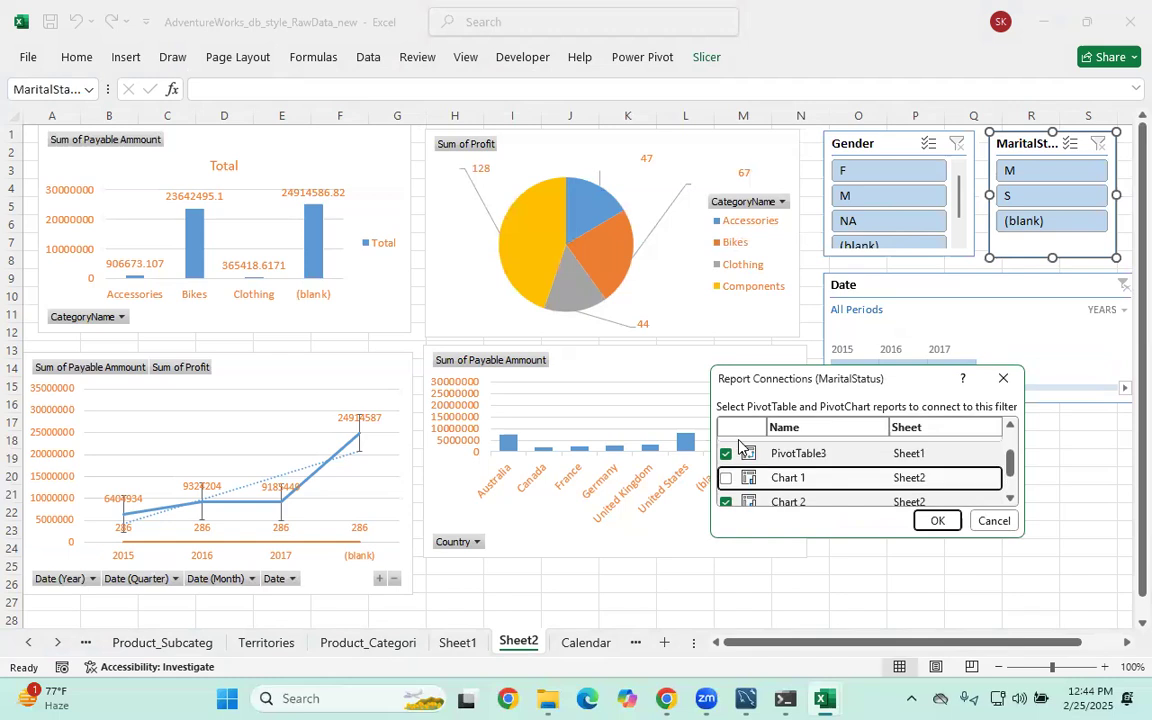
click(739, 478)
scroll(740, 480, down, 2)
click(727, 494)
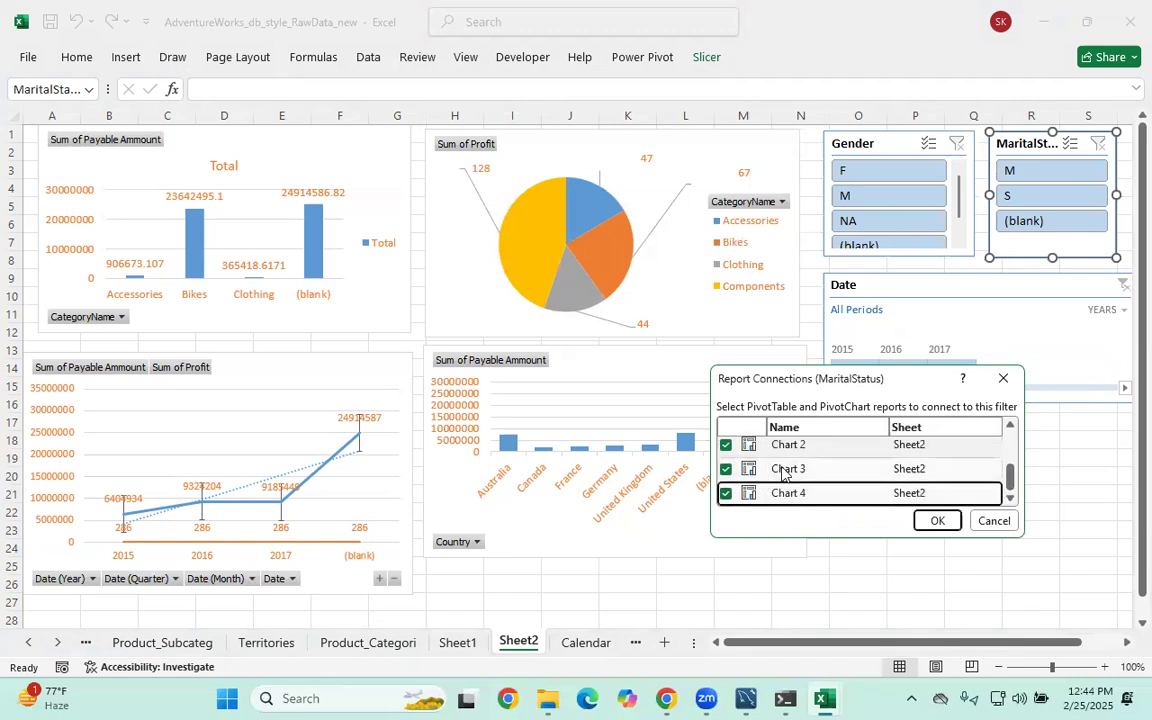
click(936, 520)
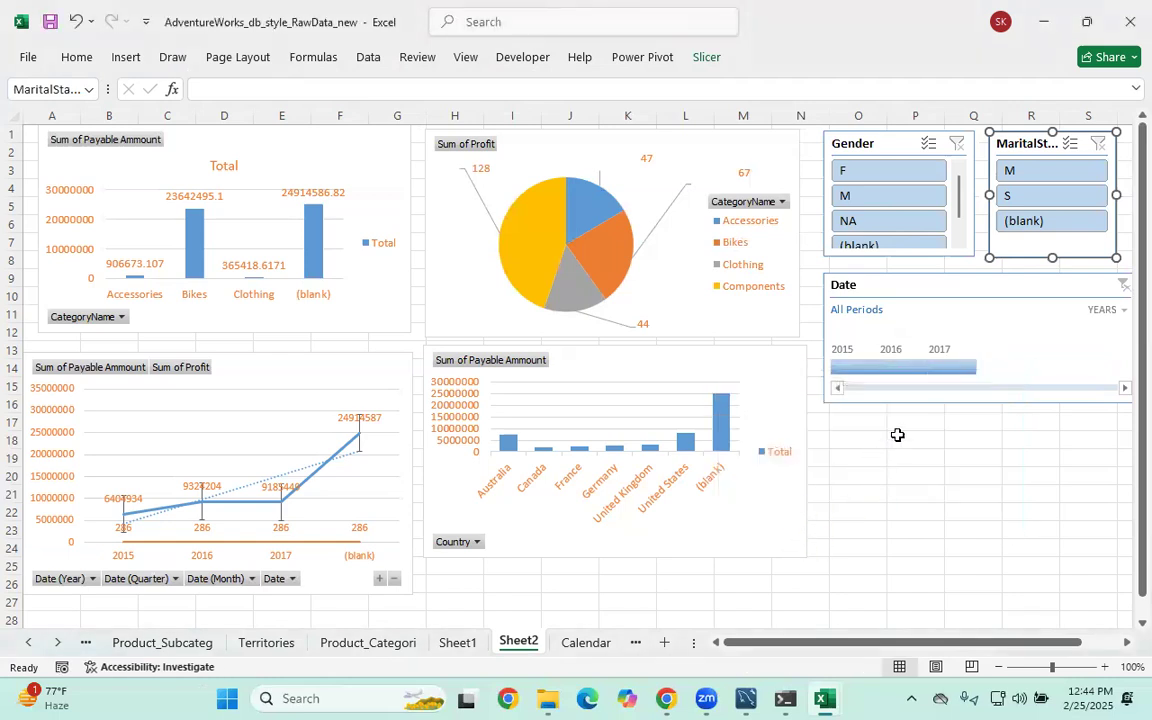
Filter the dashboard to Gender M, and set the Date timeline to 2016 and to 2017 in turn
click(880, 200)
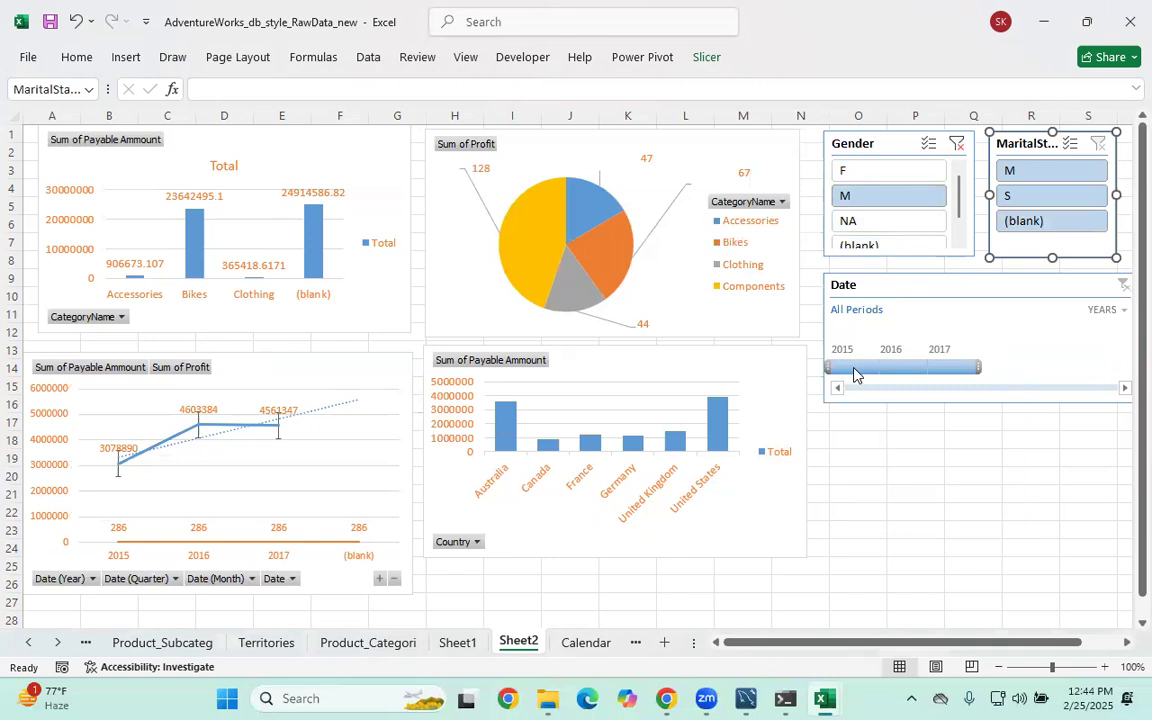
click(895, 367)
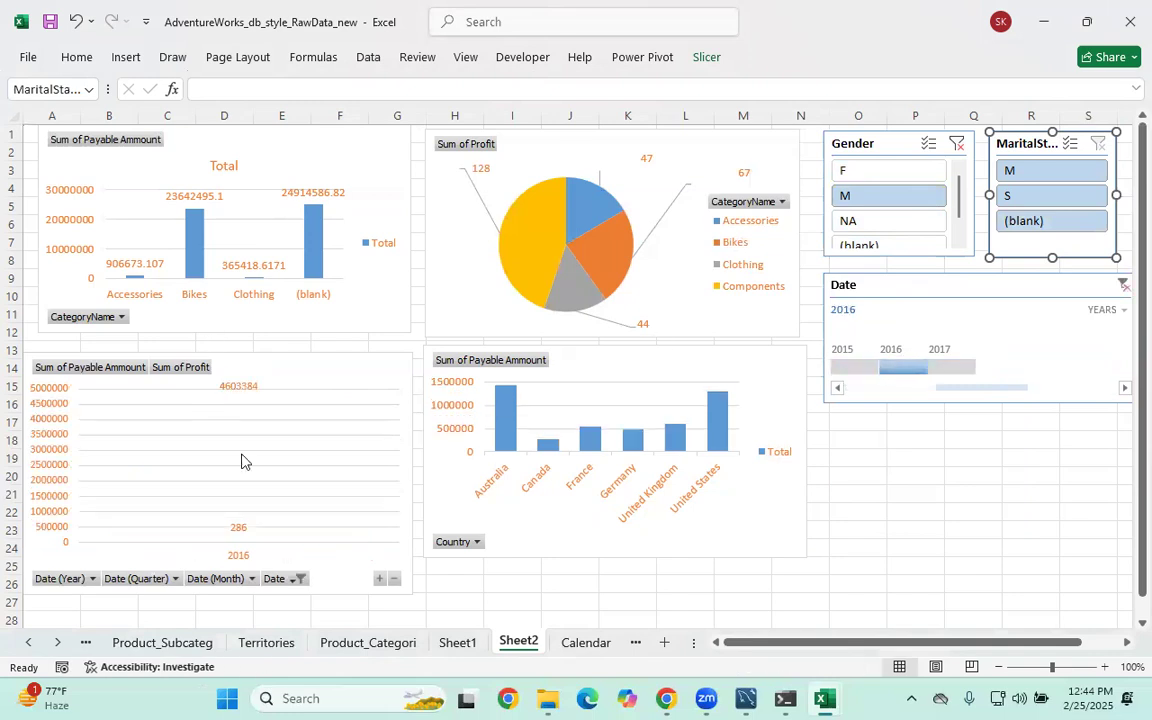
click(950, 367)
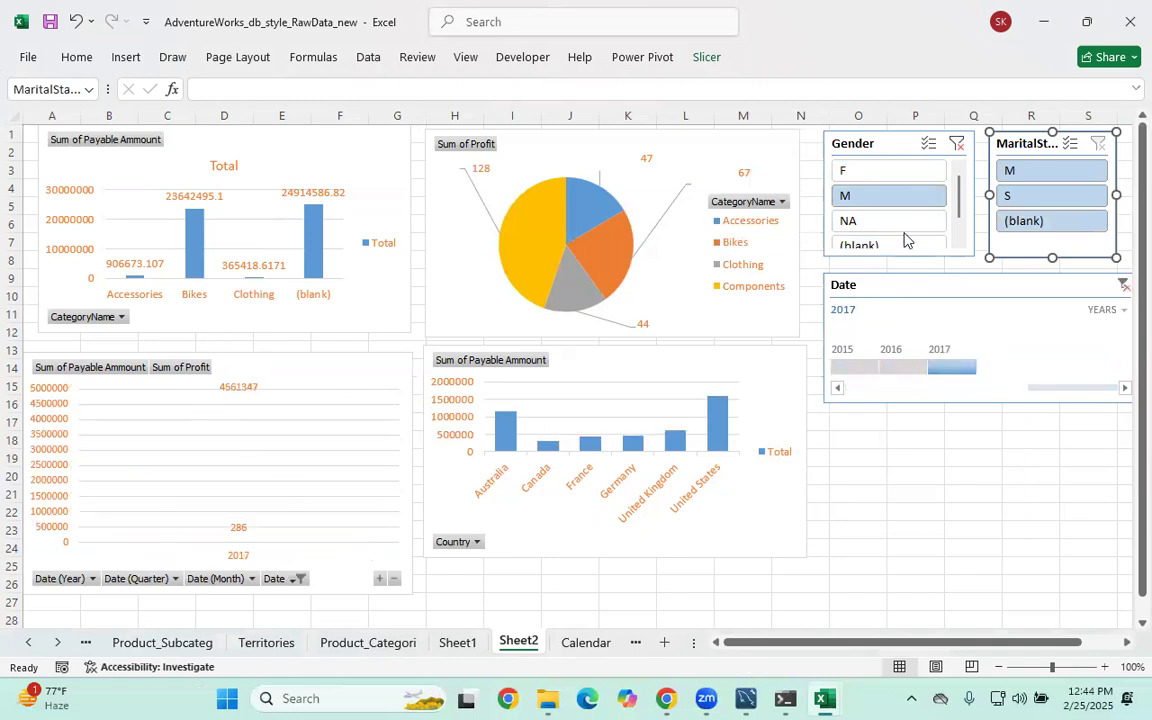
Filter the dashboard by MaritalStatus M and S in turn, and with S selected go through the years 2015, 2016 and 2017
click(1078, 170)
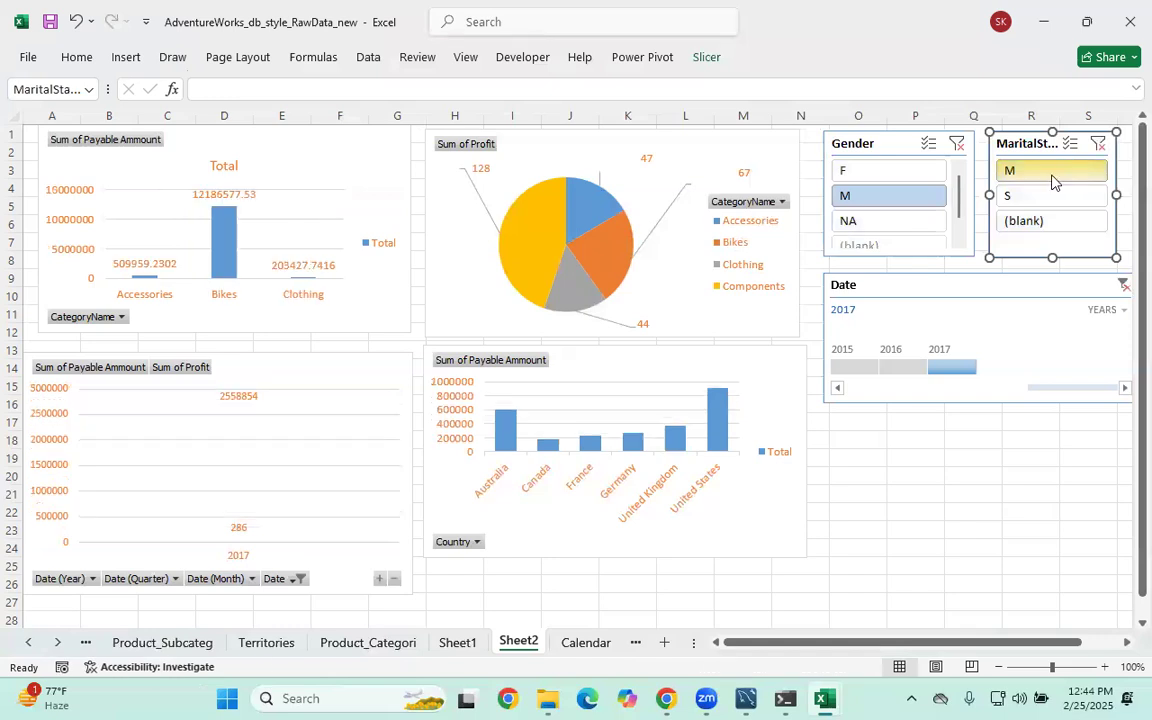
click(1030, 200)
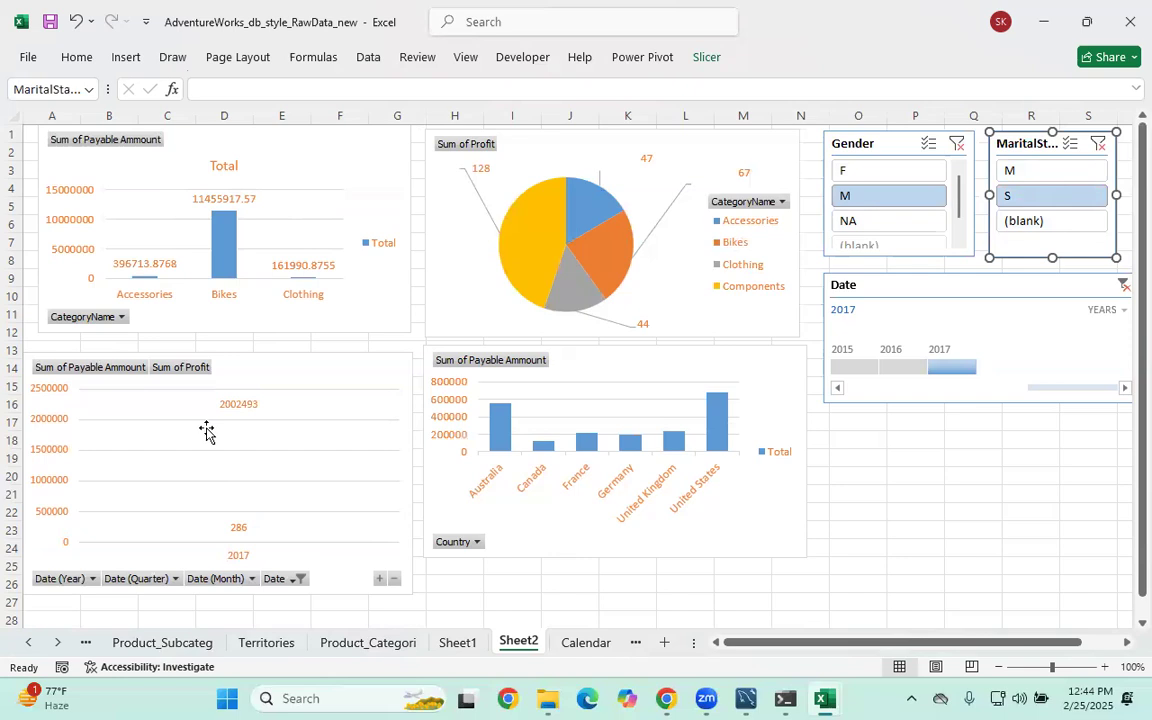
click(848, 367)
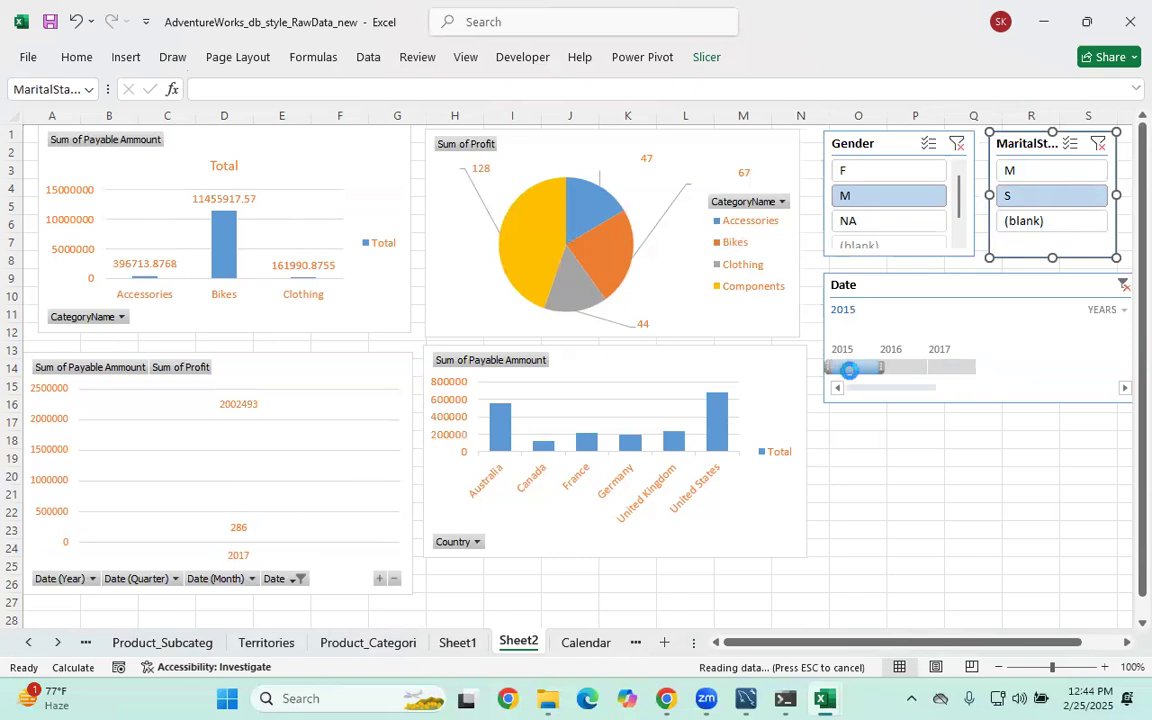
click(903, 367)
click(950, 368)
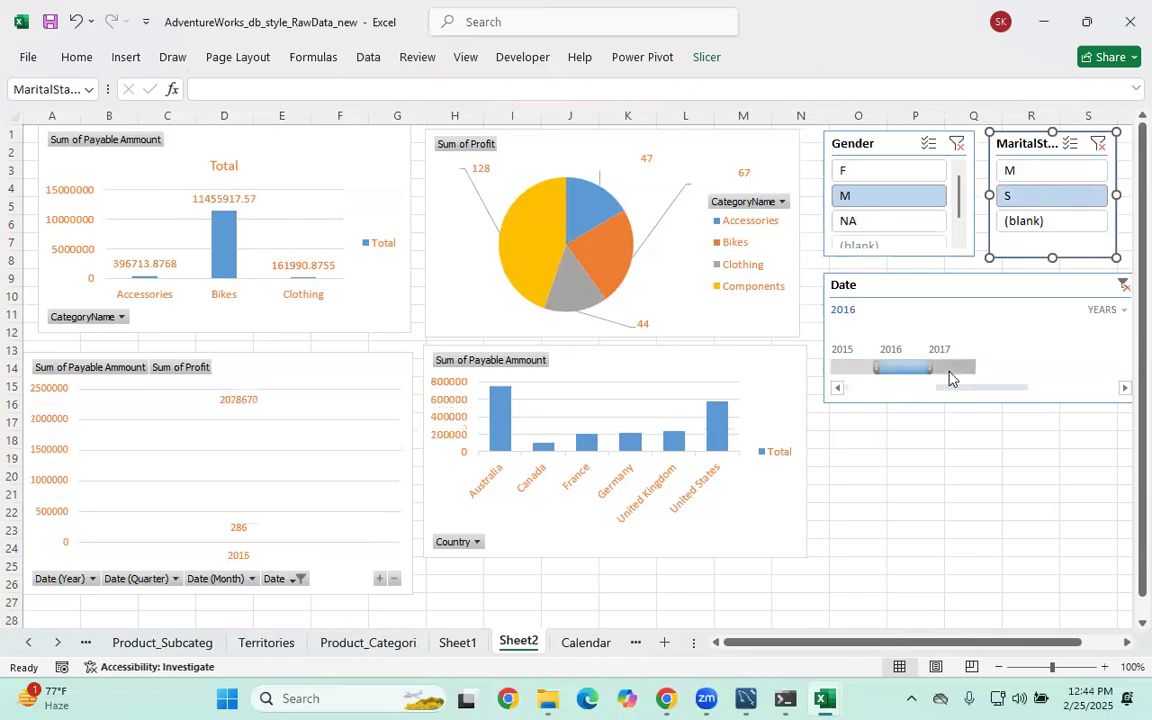
Clear the Date timeline, Gender and MaritalStatus filters so the dashboard covers all periods and all customers
click(1123, 286)
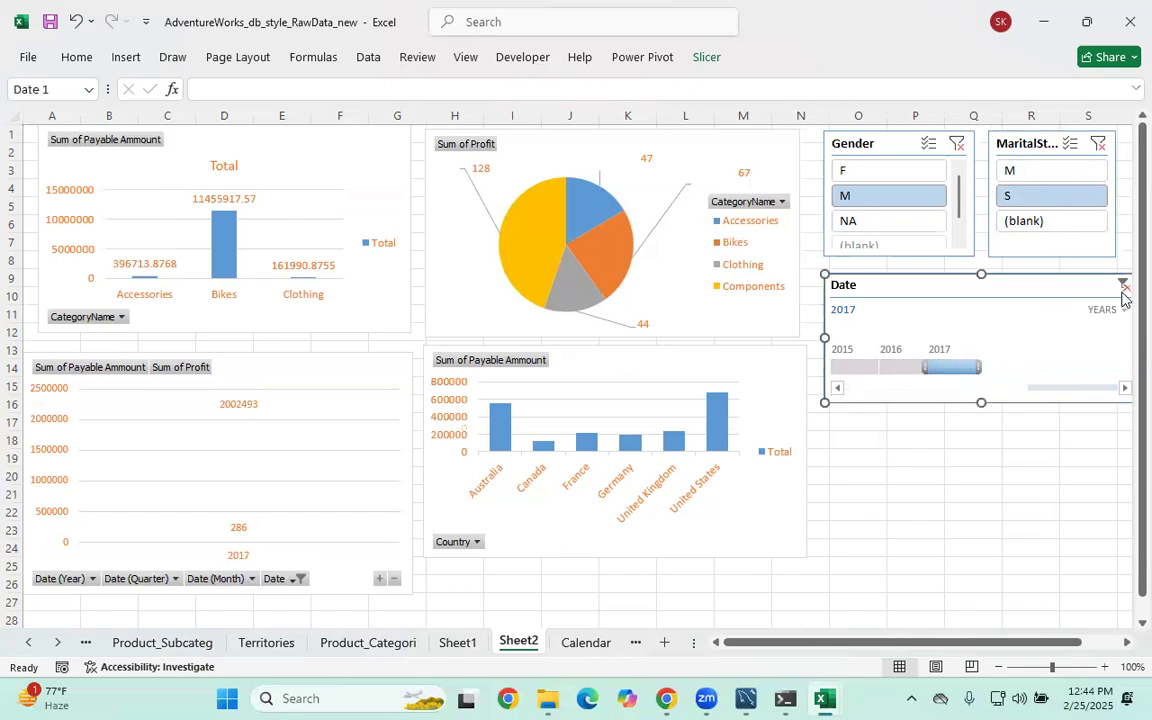
click(958, 144)
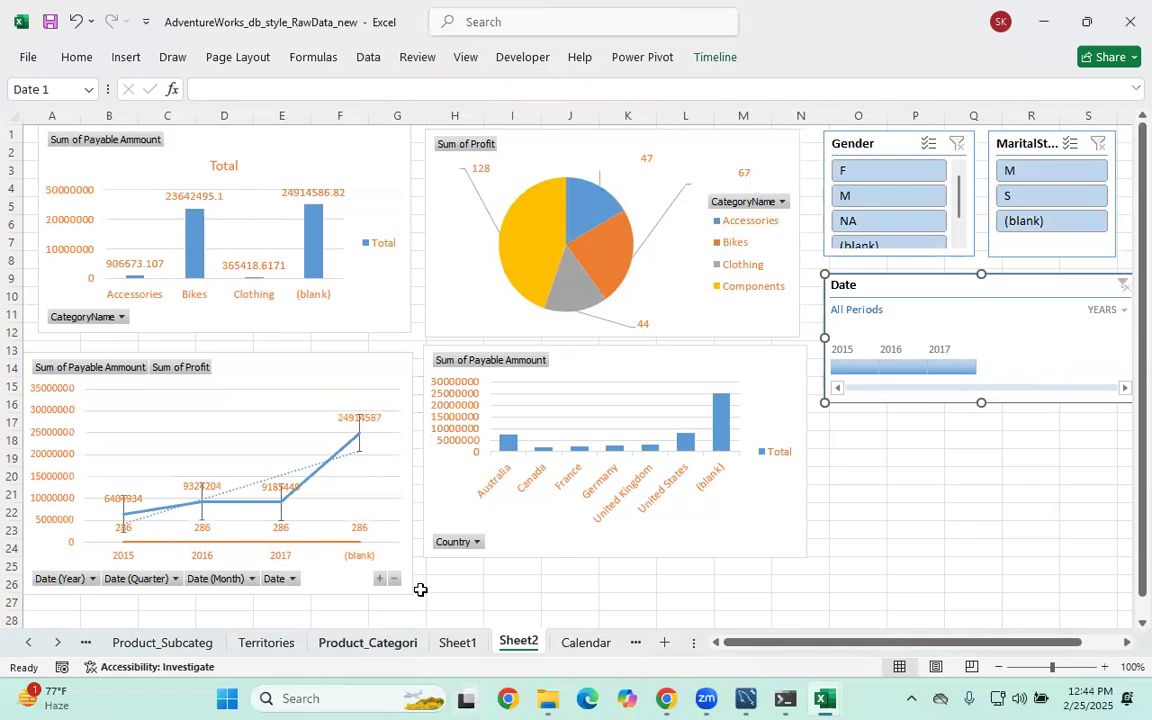
click(988, 490)
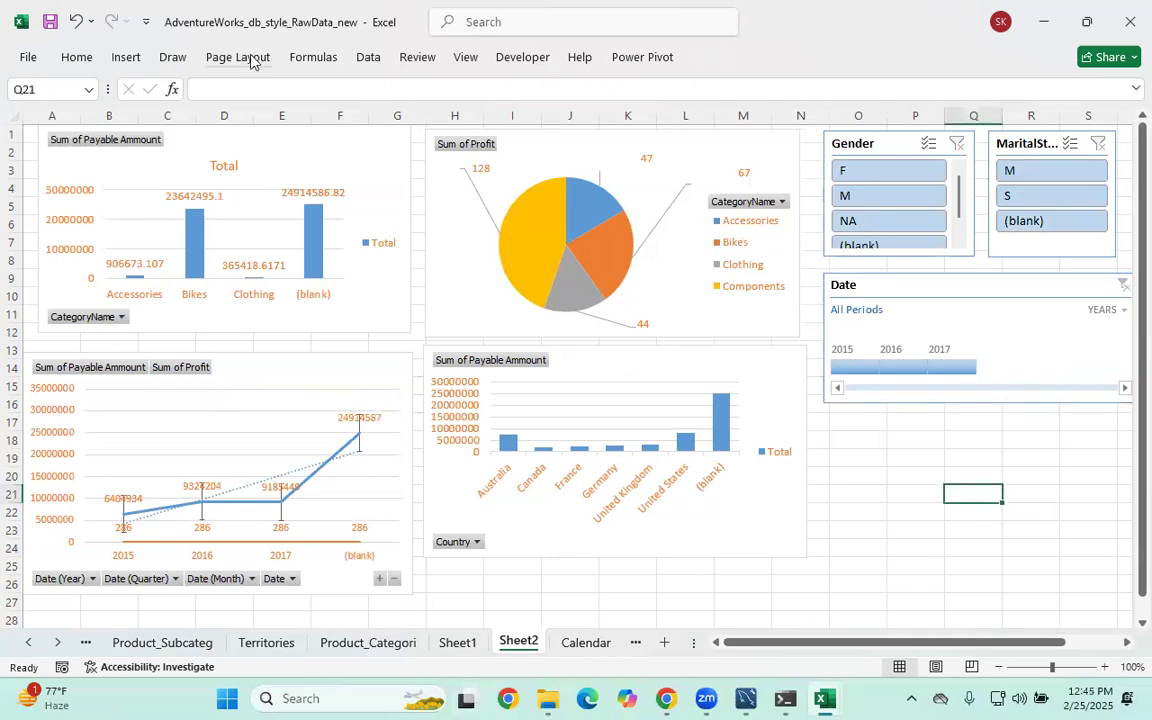
Find the command for choosing a sheet background and start picking the picture from a file
click(510, 30)
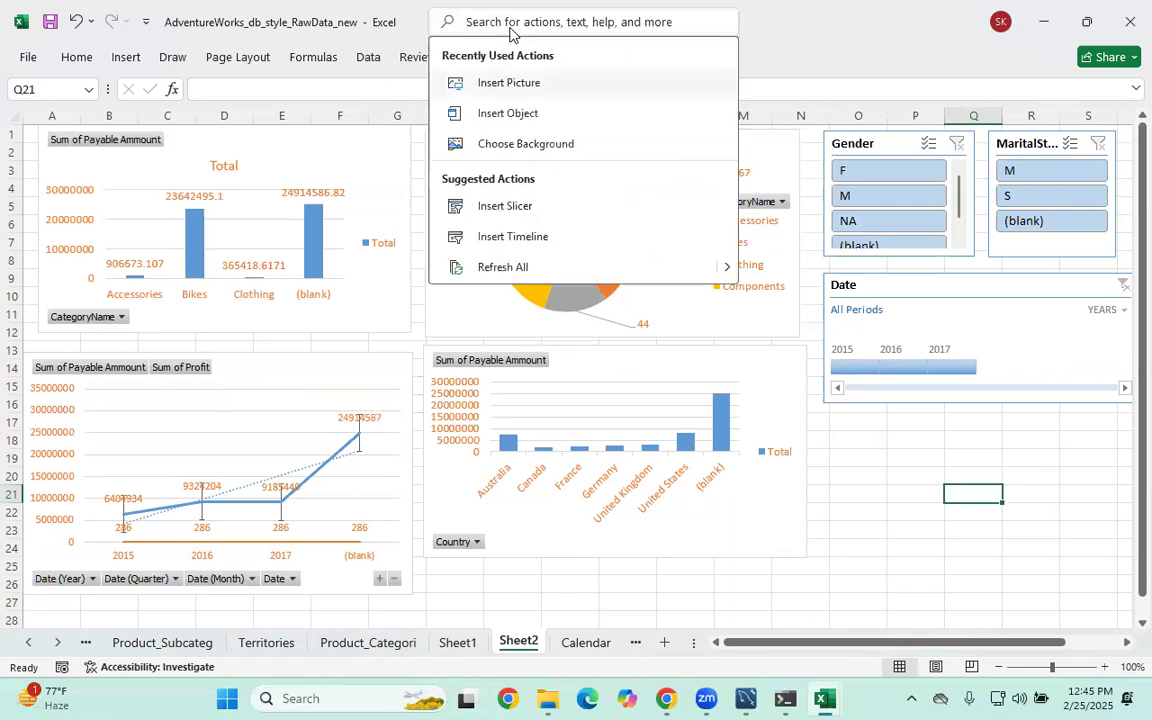
text(inser)
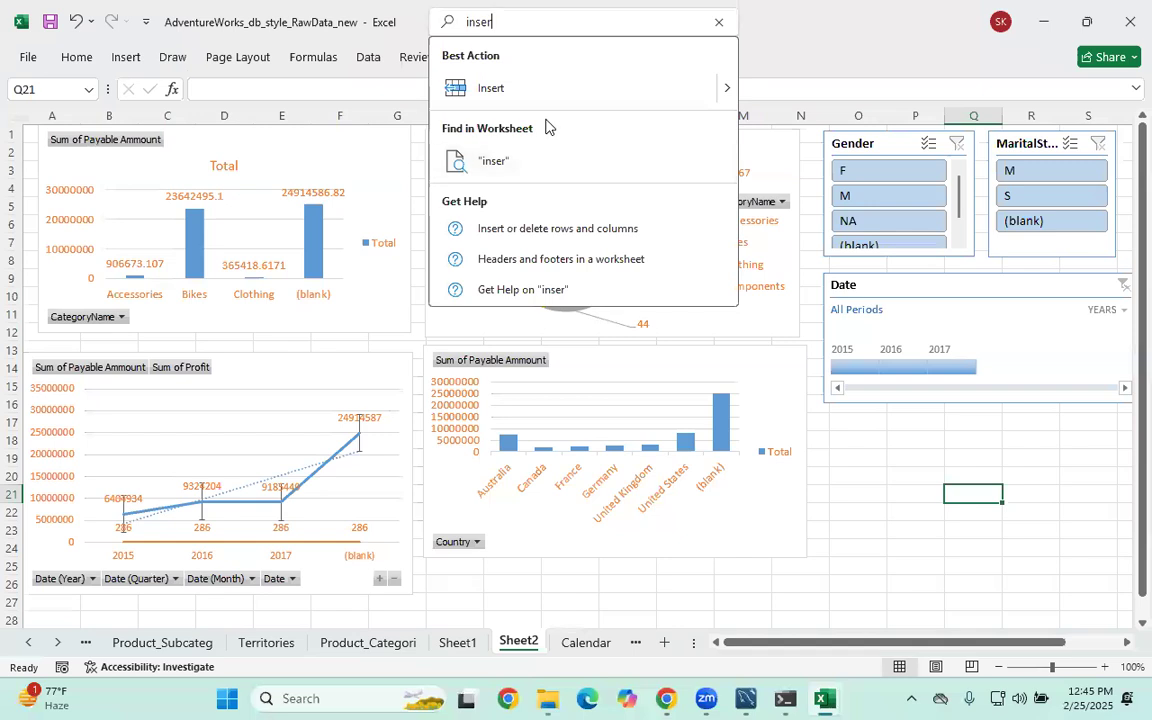
key(BackSpace)
key(BackSpace)
key(BackSpace)
key(BackSpace)
text(b)
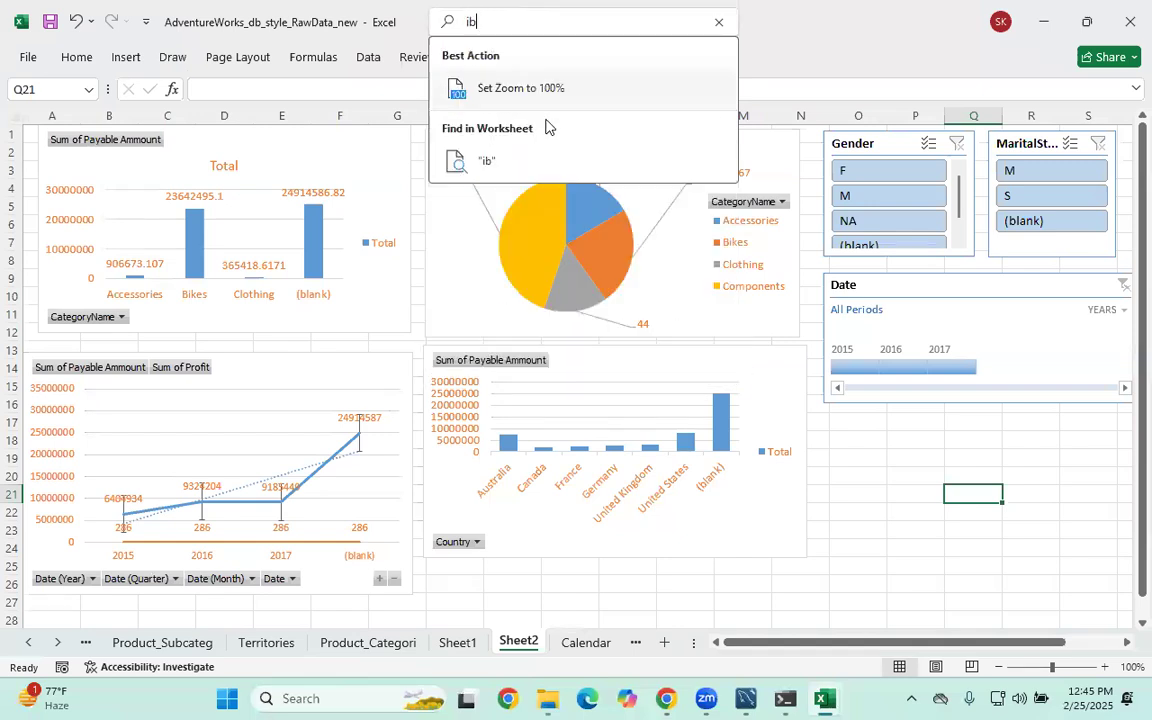
key(BackSpace)
key(BackSpace)
text(bac)
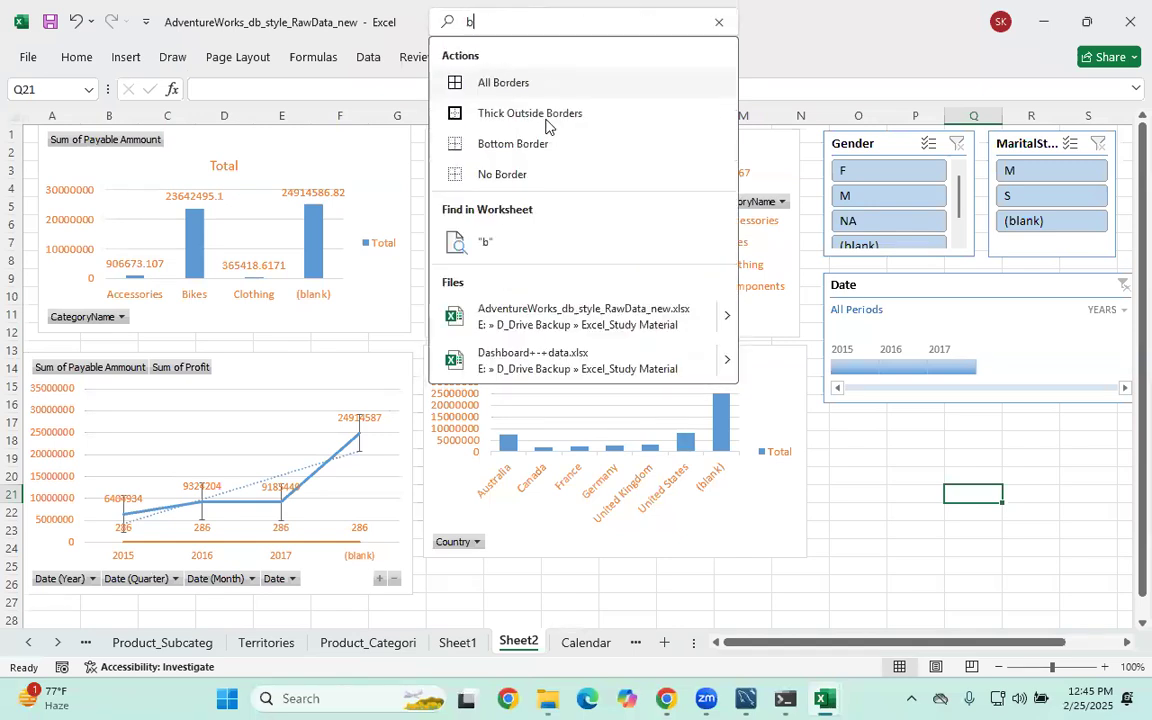
click(535, 86)
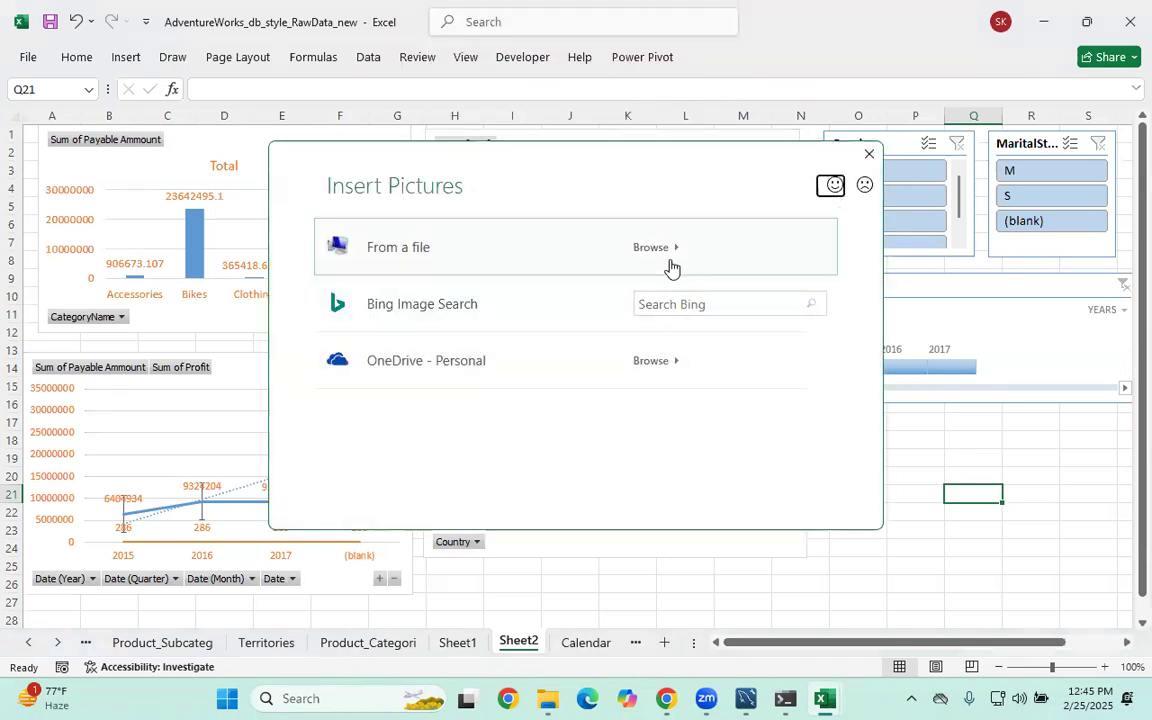
click(636, 250)
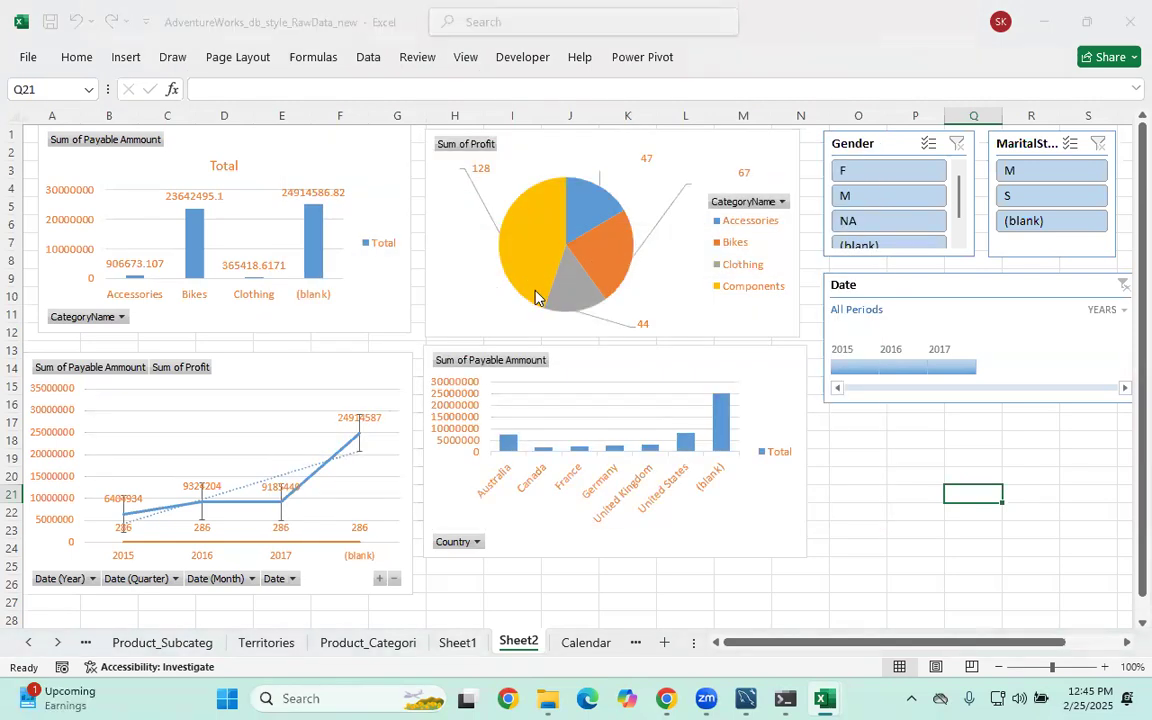
Insert the picture backgroundimg from New Volume (E:) as the background of Sheet2
scroll(414, 301, down, 5)
scroll(422, 290, up, 1)
scroll(420, 290, up, 5)
scroll(411, 268, down, 2)
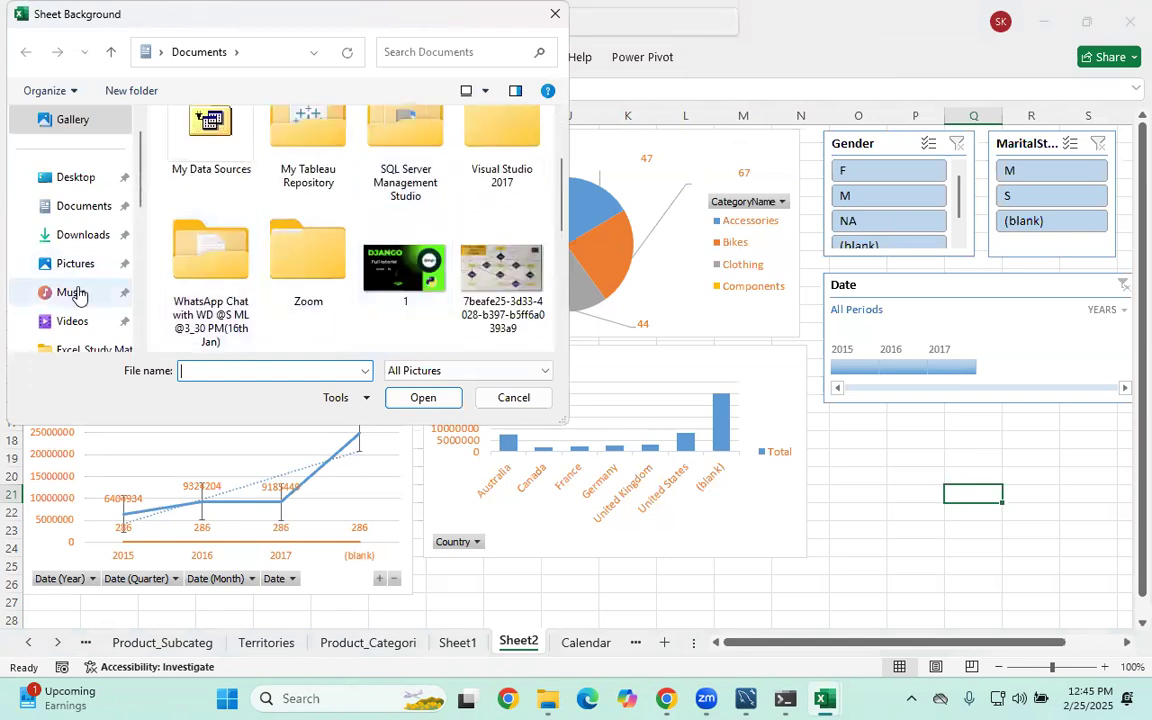
scroll(78, 295, down, 3)
click(92, 234)
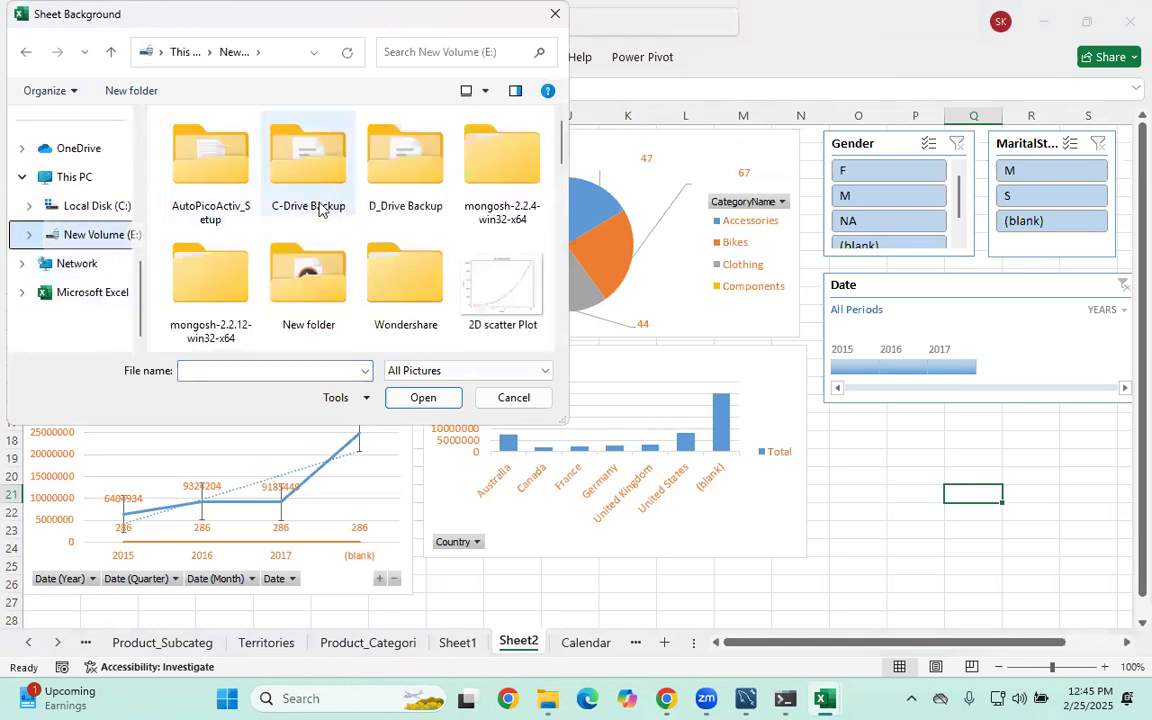
scroll(320, 208, down, 3)
scroll(320, 218, up, 3)
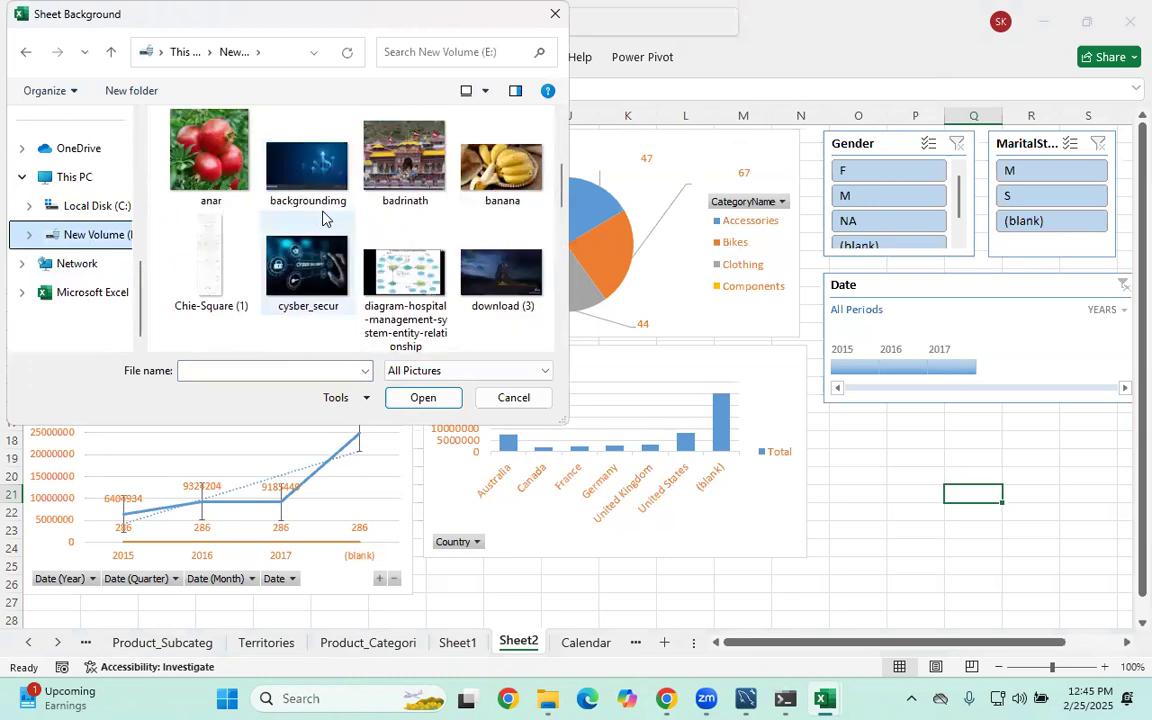
click(296, 180)
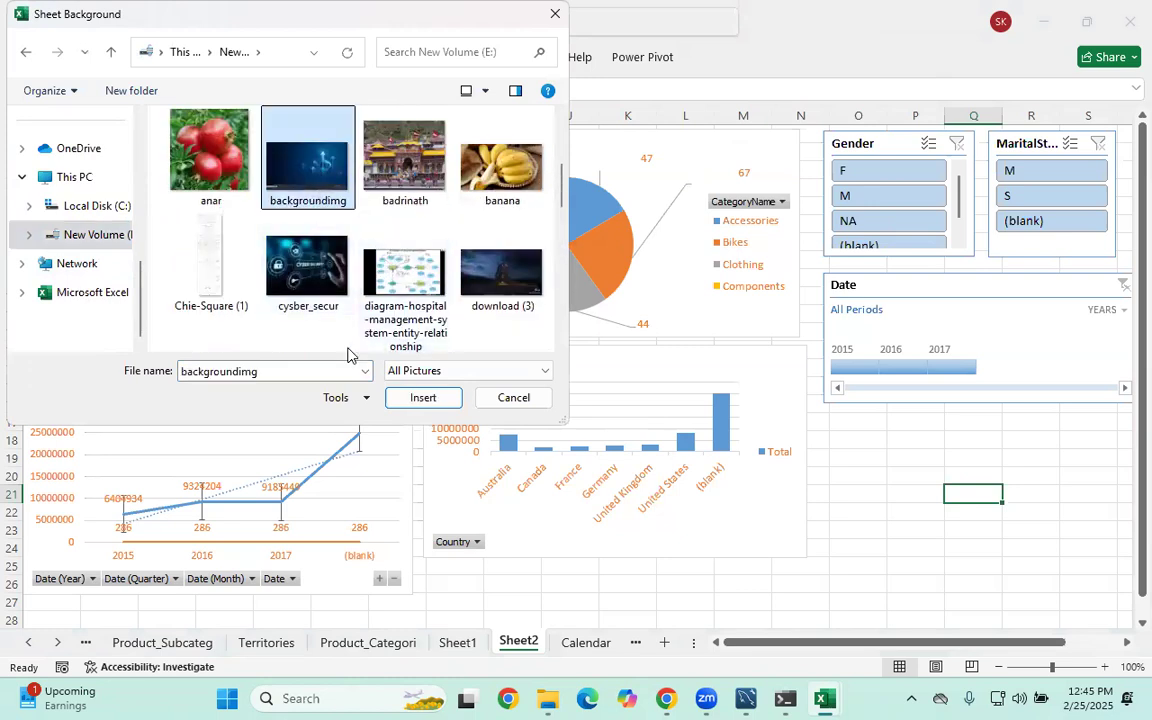
click(420, 397)
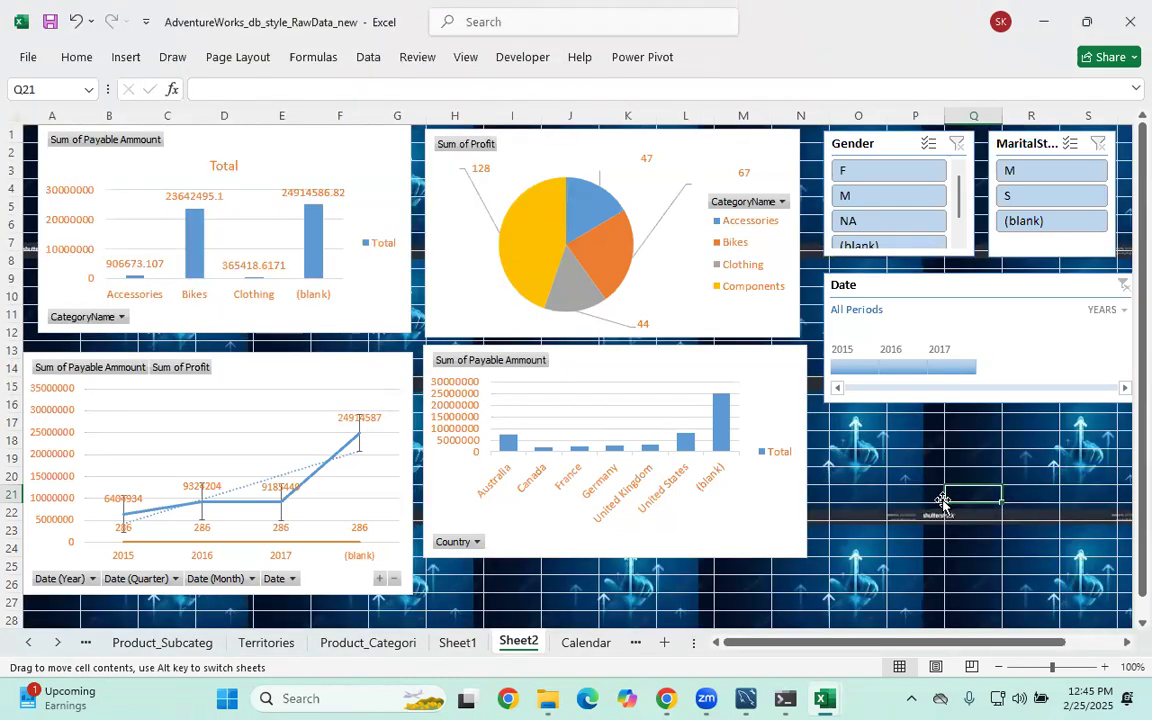
click(812, 249)
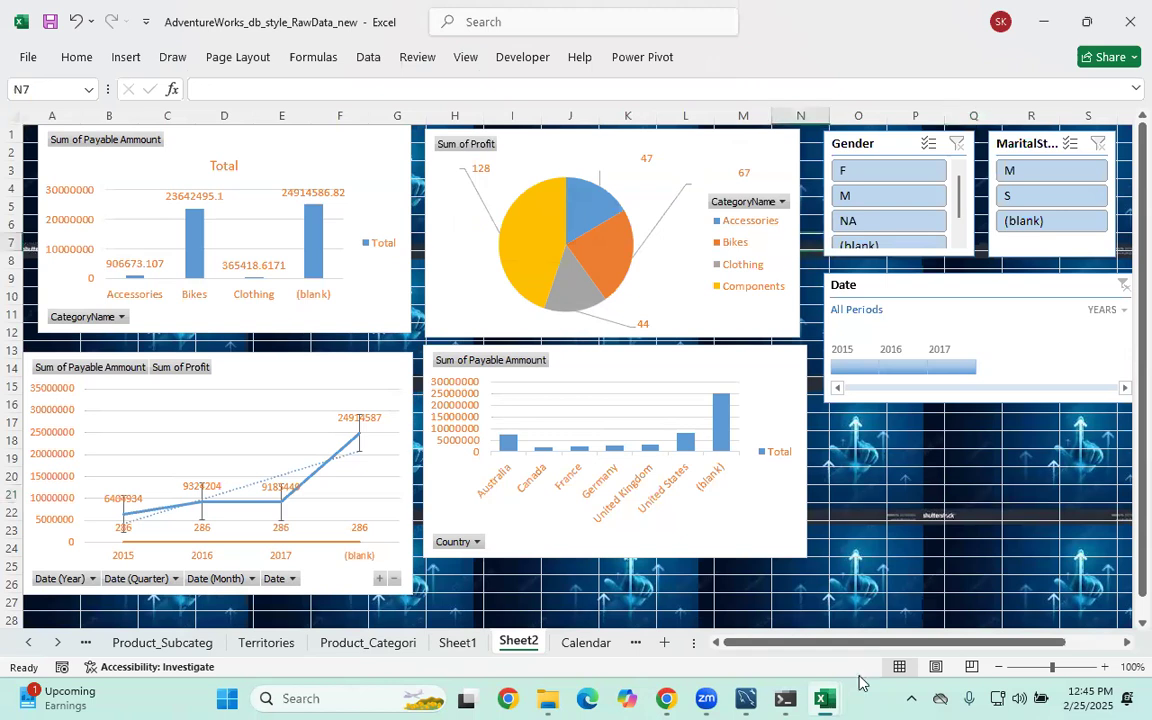
click(873, 699)
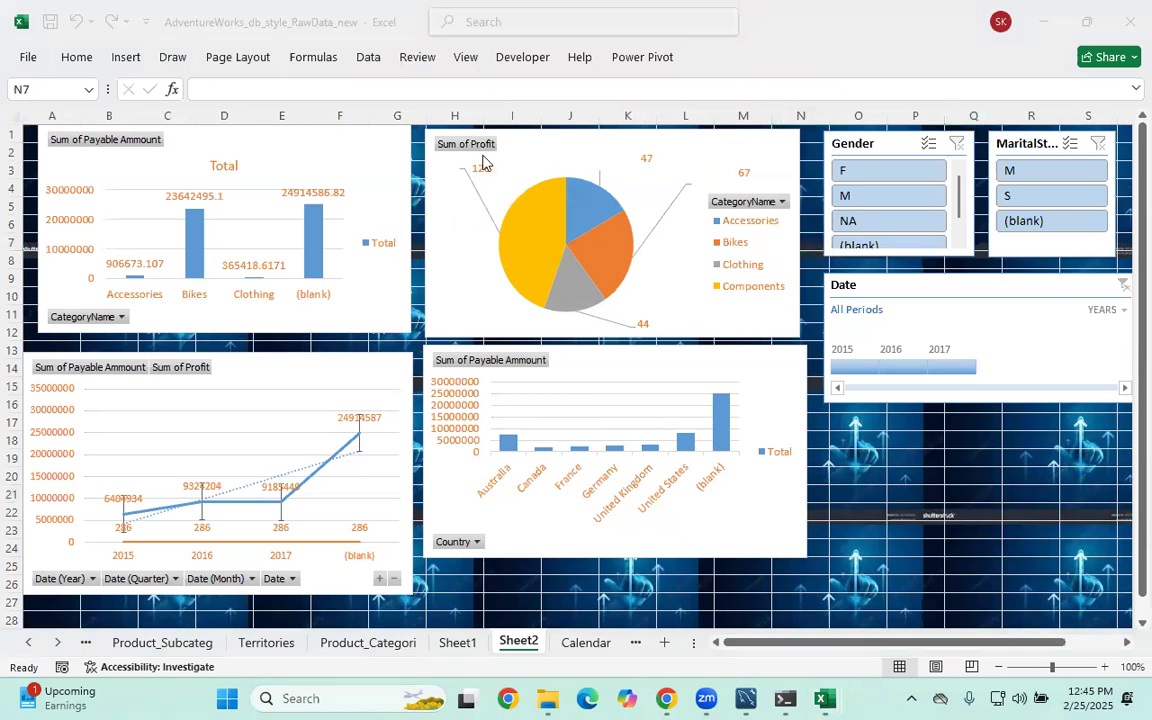
click(814, 243)
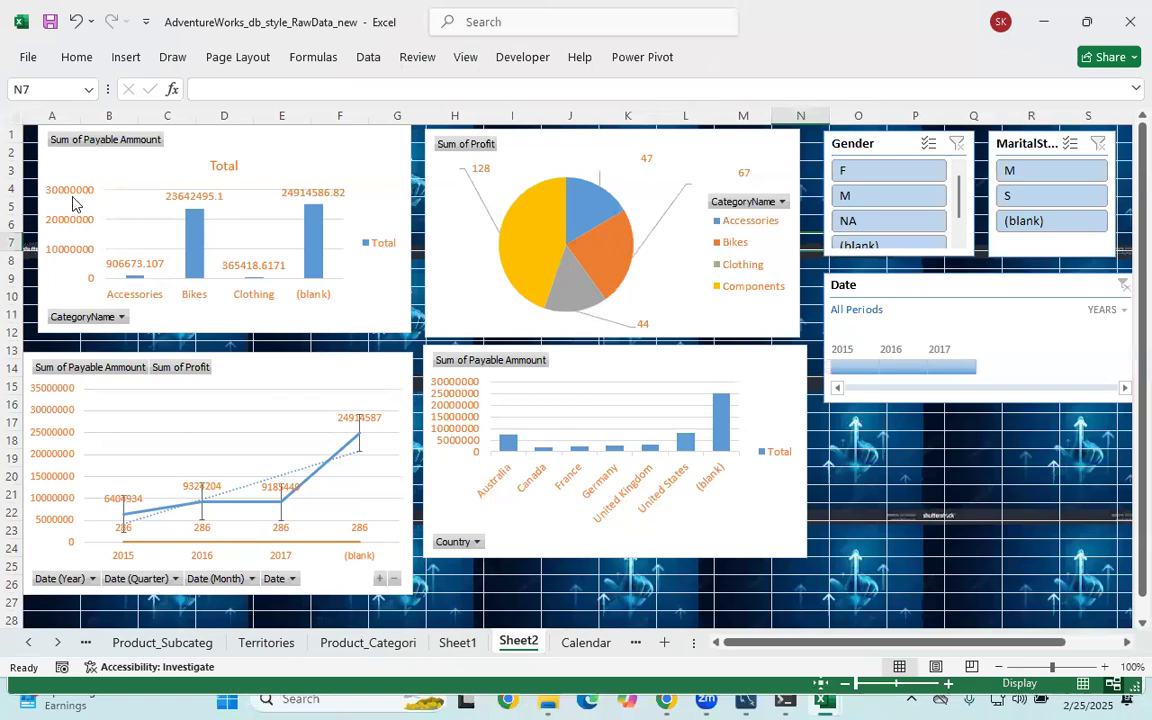
Set the chart area of the payable amount by CategoryName column chart to No fill
click(277, 165)
right_click(277, 165)
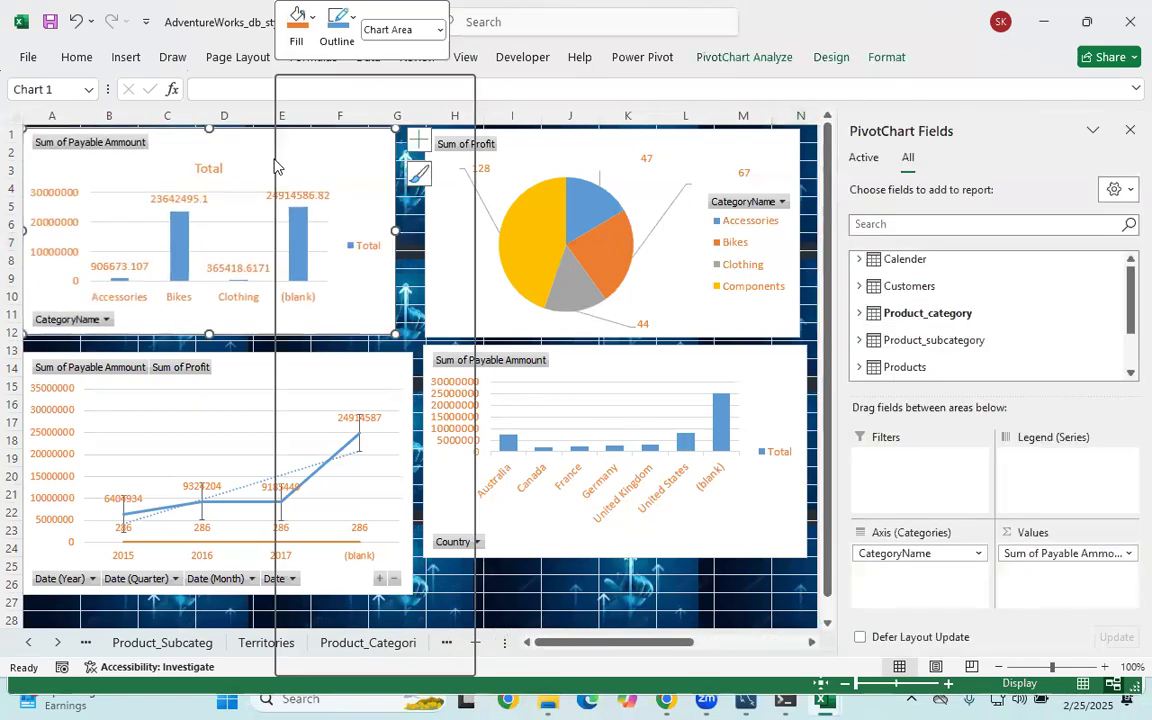
right_click(214, 170)
right_click(183, 135)
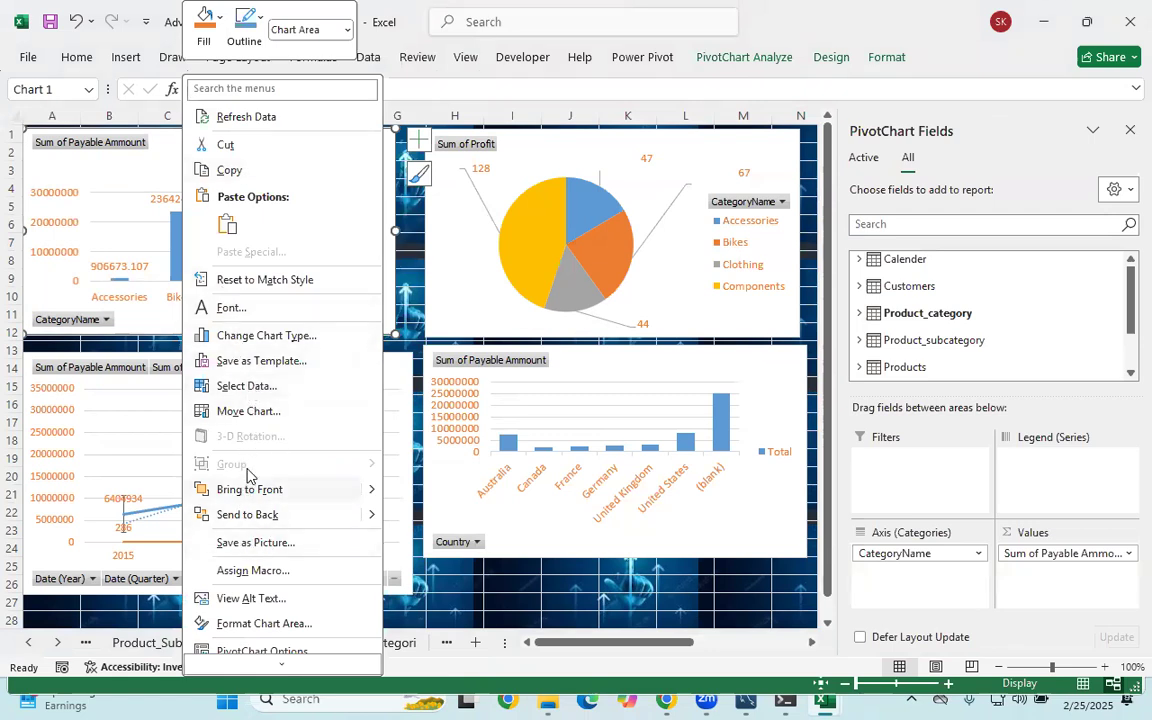
click(268, 622)
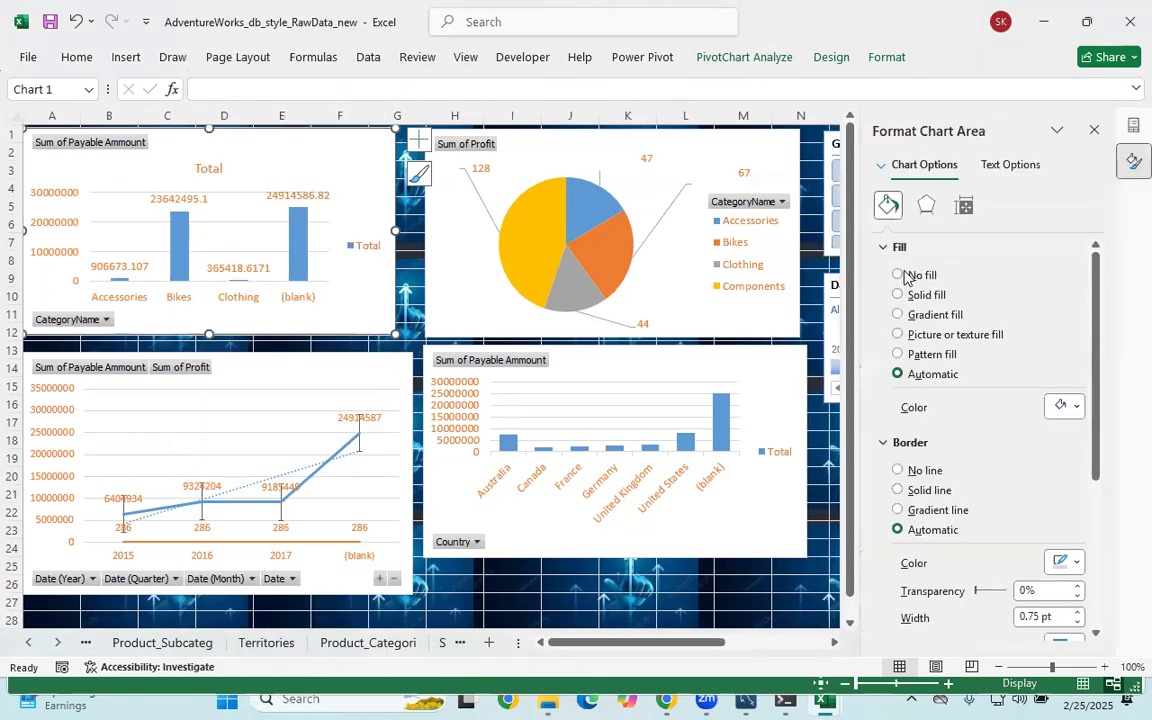
click(898, 275)
scroll(993, 494, down, 2)
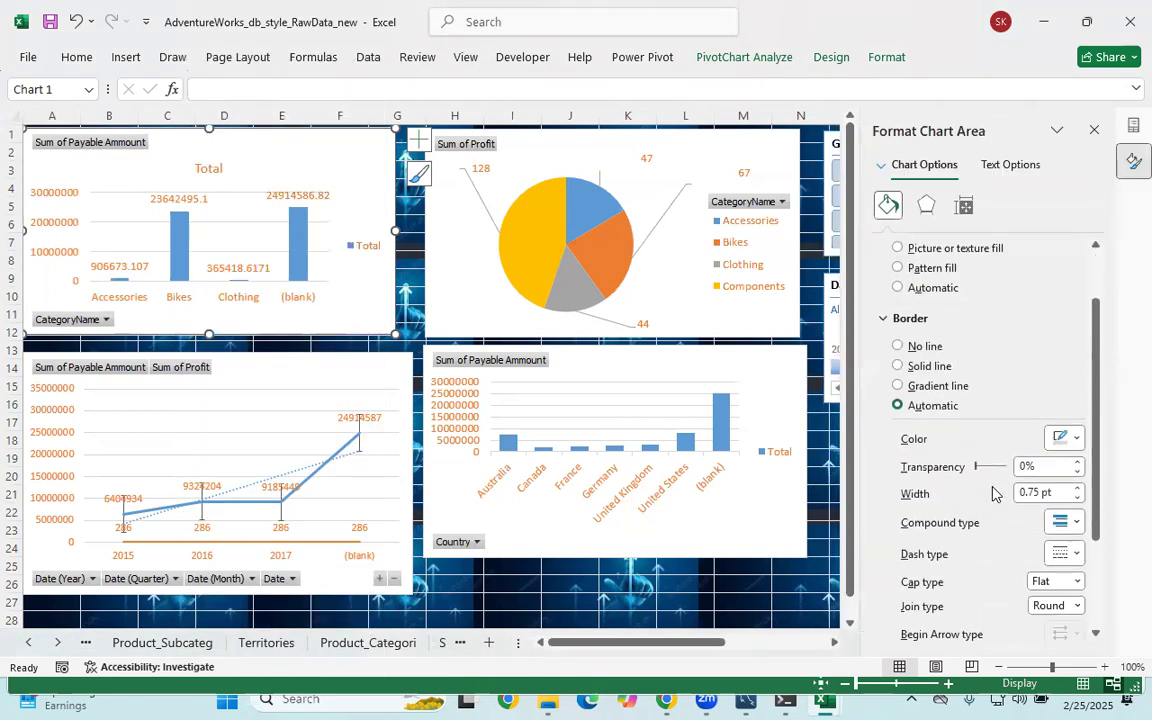
Give the CategoryName column chart a solid orange border line with 100% transparency
drag(1034, 464, 1012, 457)
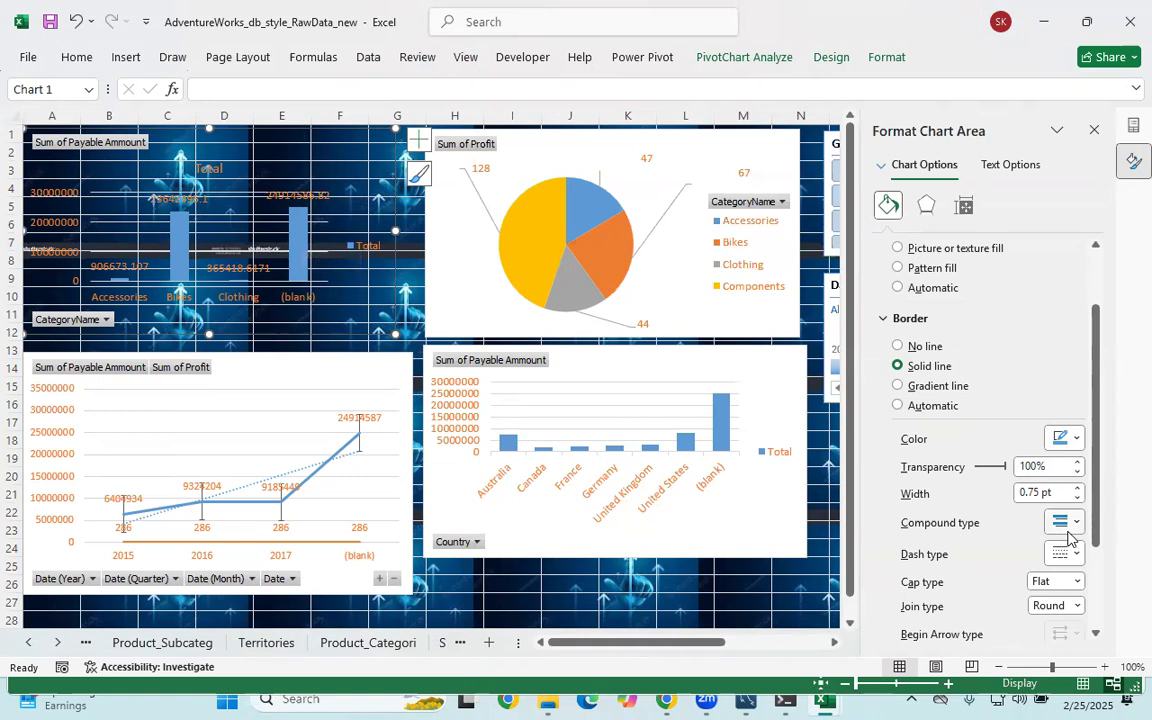
click(1077, 439)
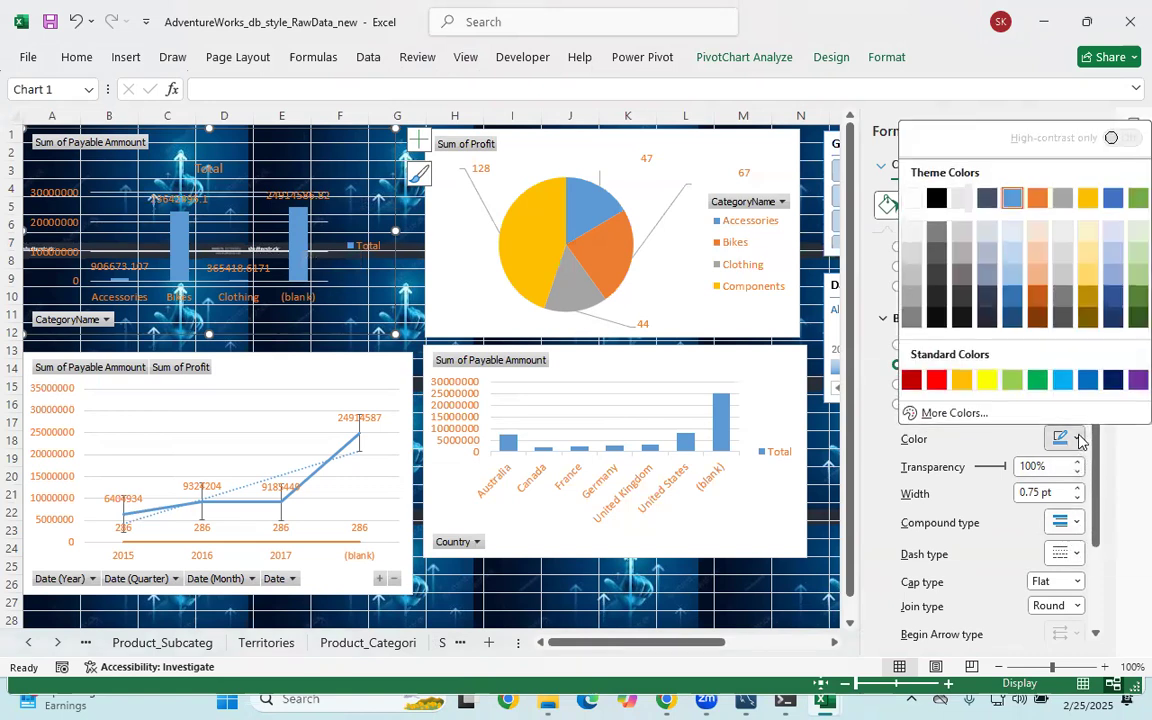
click(1033, 202)
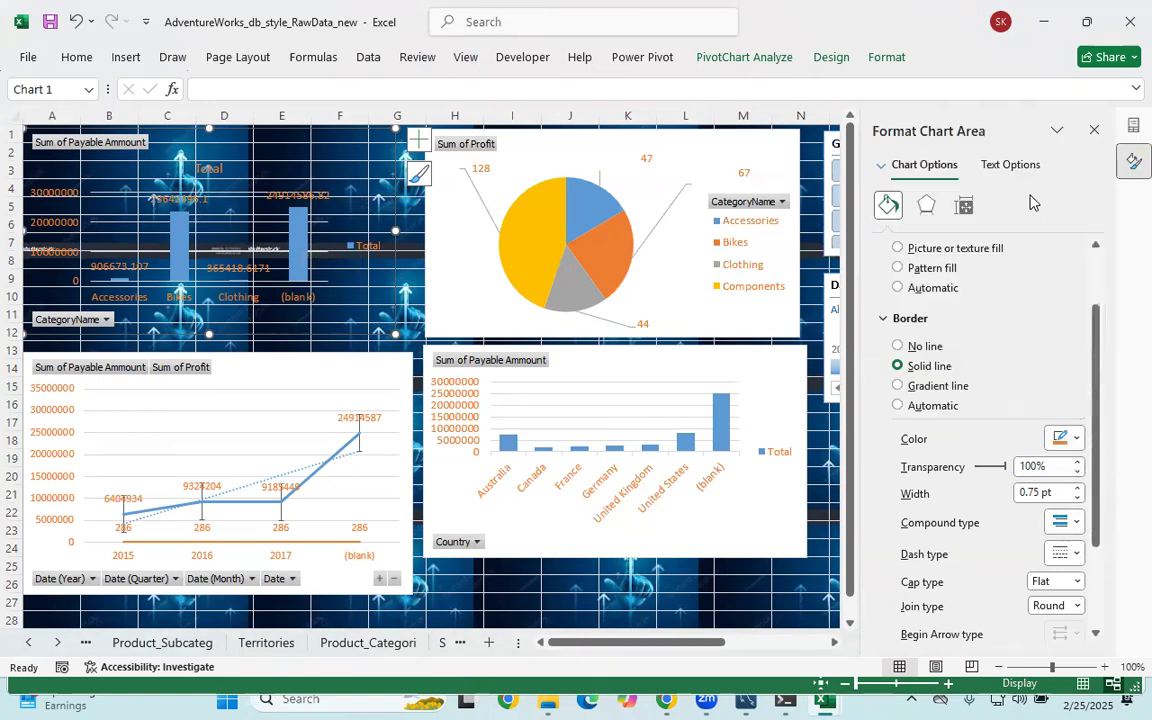
click(1077, 439)
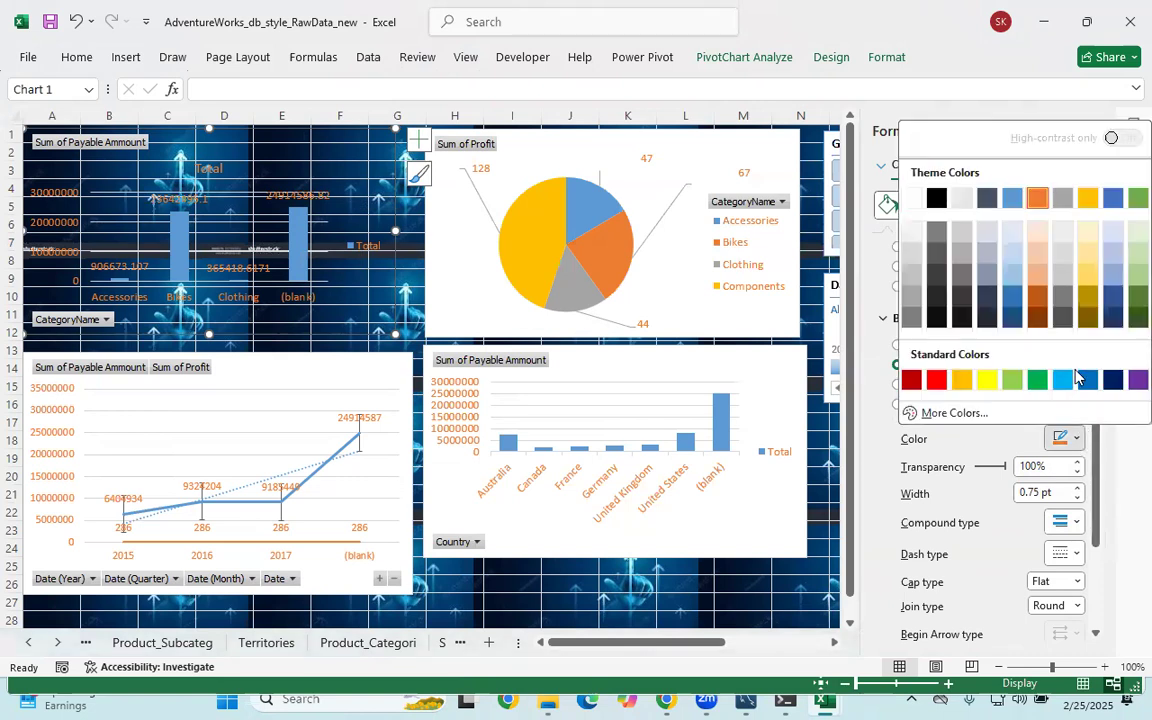
click(1045, 218)
Look through the column chart's border options and set the border transparency to 98%
scroll(1050, 428, down, 2)
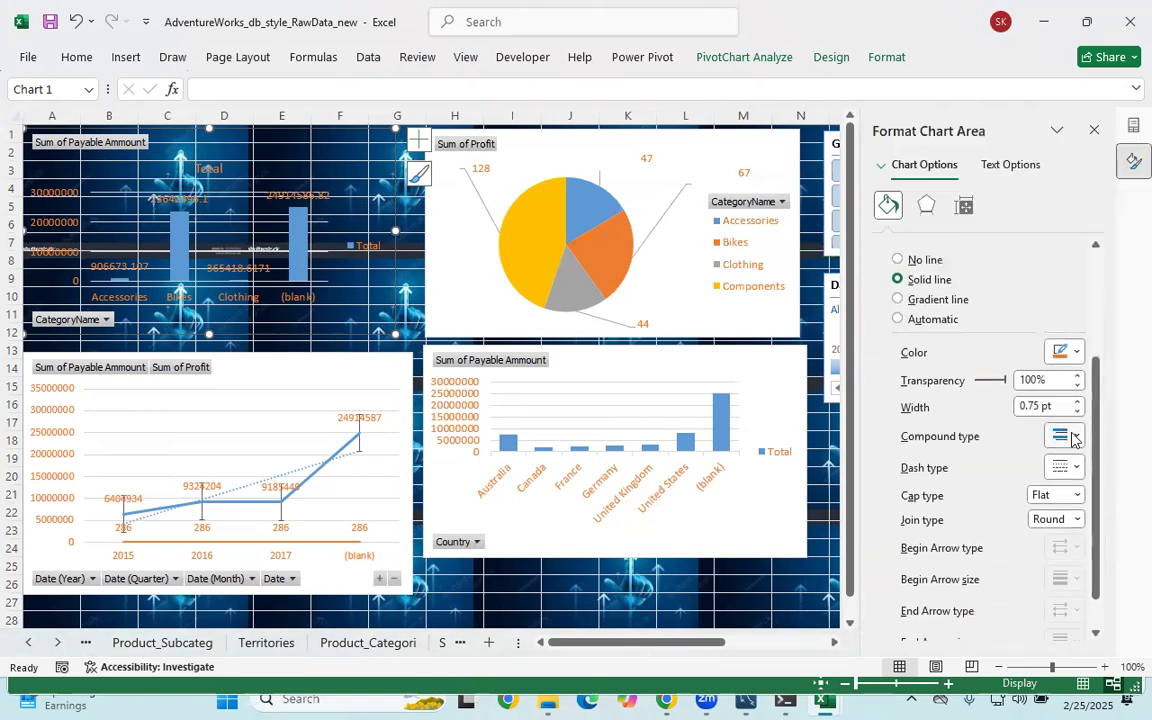
click(1073, 437)
click(1060, 437)
scroll(1047, 452, down, 1)
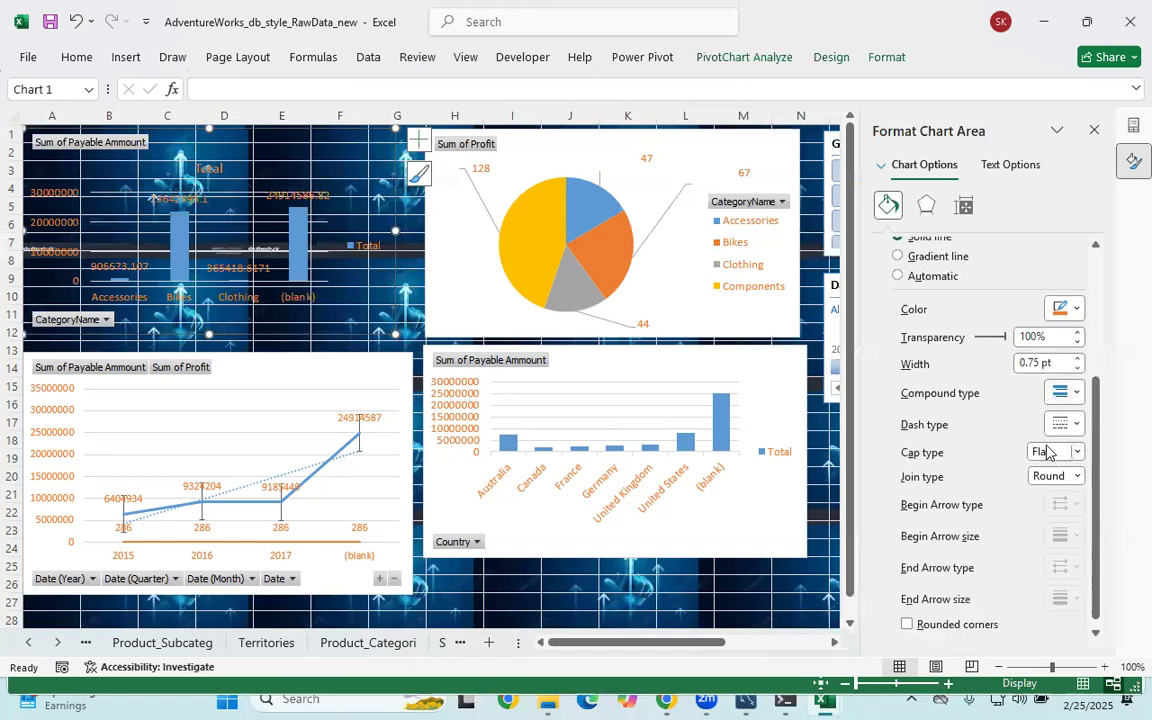
scroll(957, 329, up, 5)
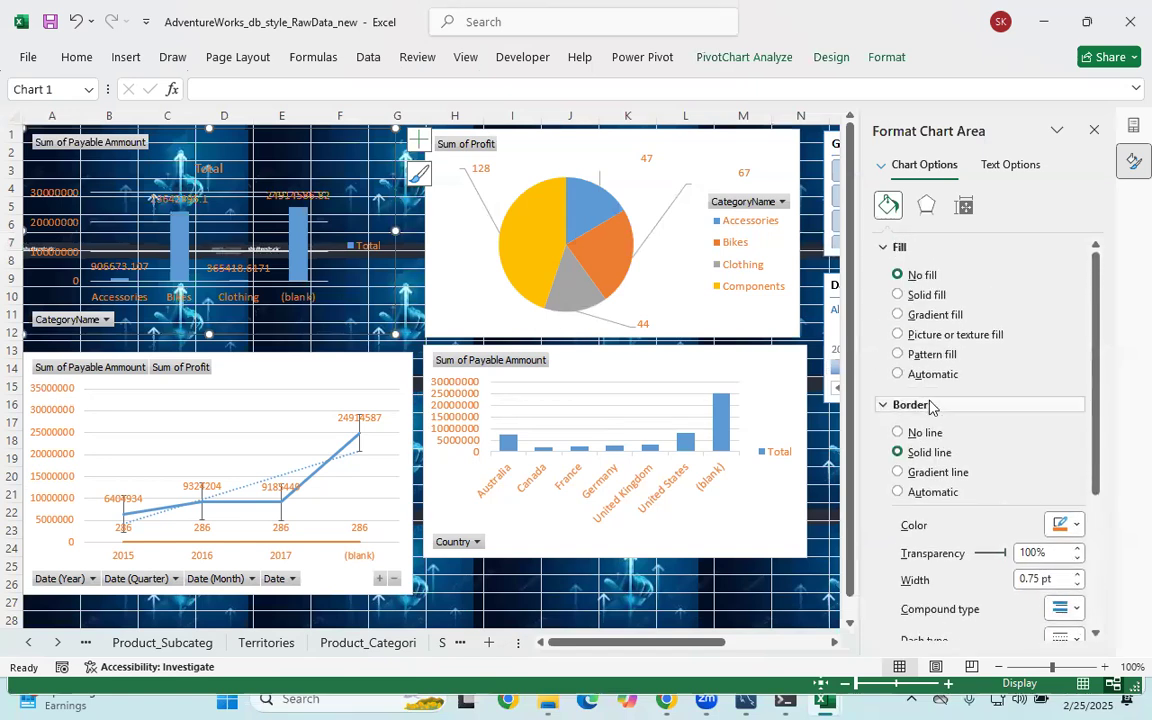
scroll(958, 500, down, 2)
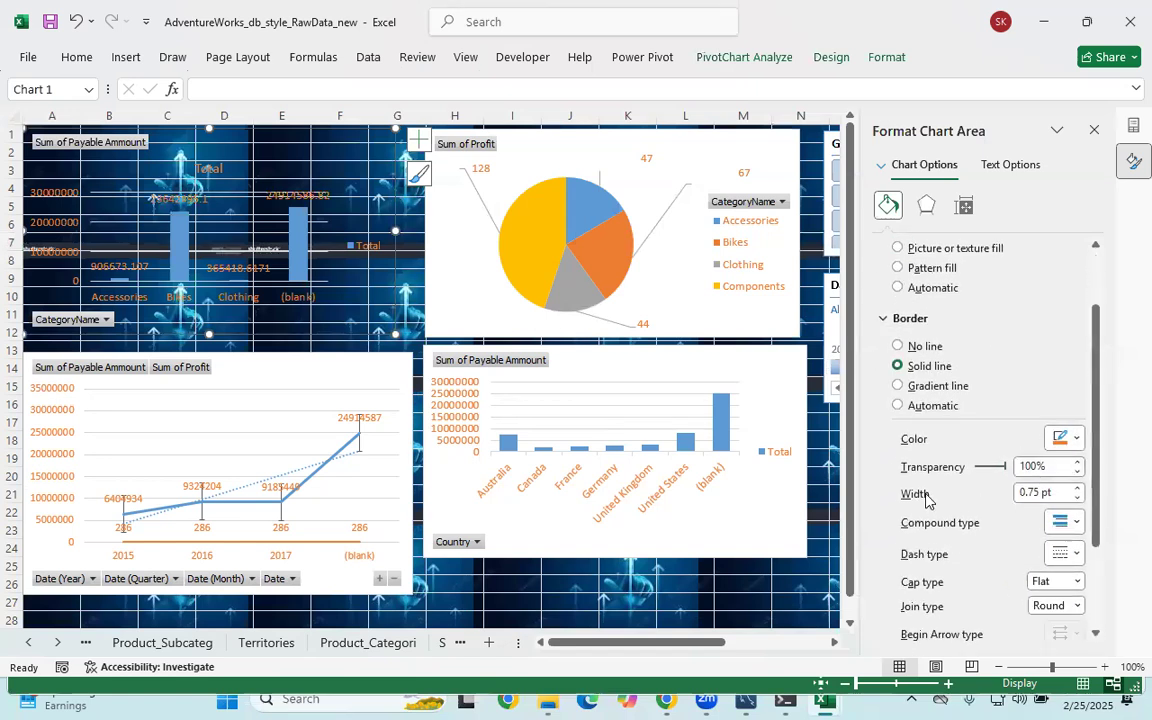
mouse_move(1003, 469)
mouse_down()
mouse_move(966, 470)
mouse_move(1025, 475)
mouse_up()
scroll(1043, 359, down, 3)
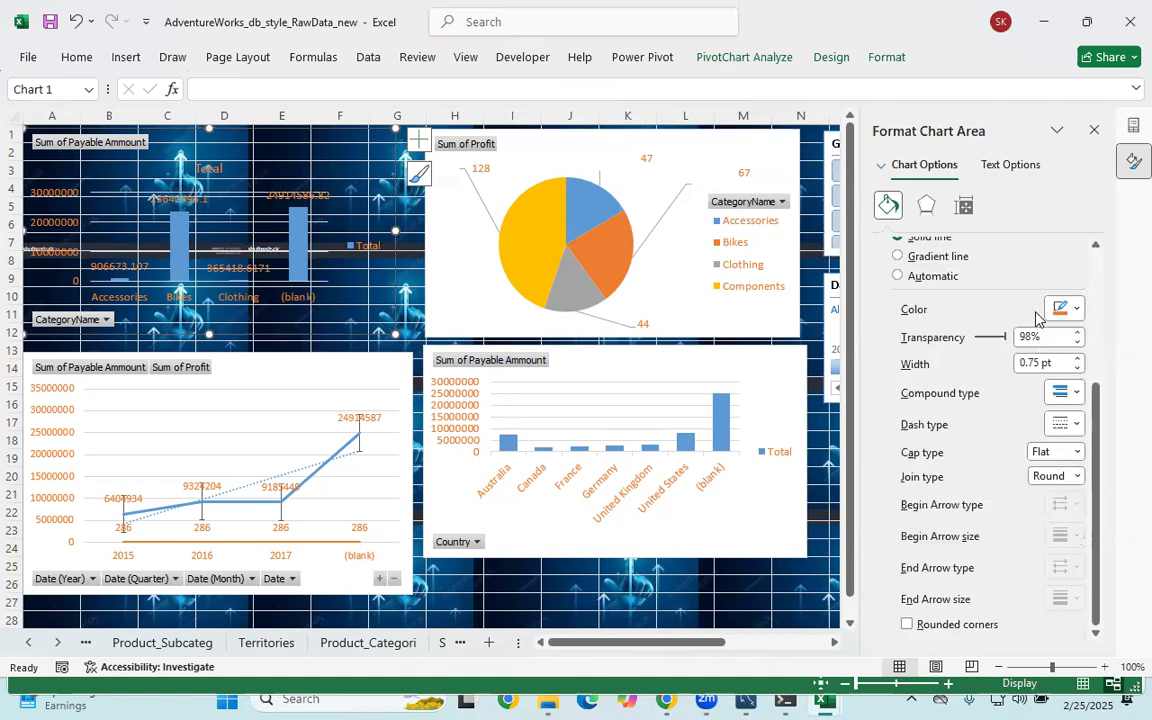
Review the column chart's effects, size and properties, lock its aspect ratio, and close the chart area formatting
click(926, 205)
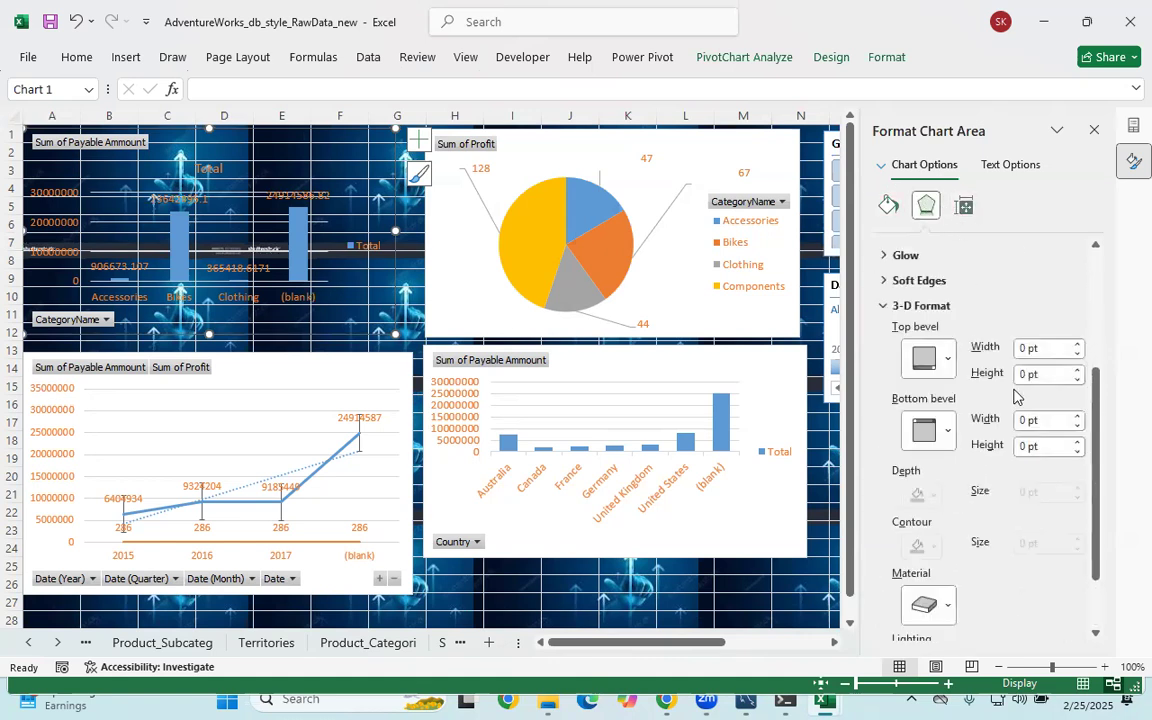
scroll(1016, 391, down, 2)
click(964, 207)
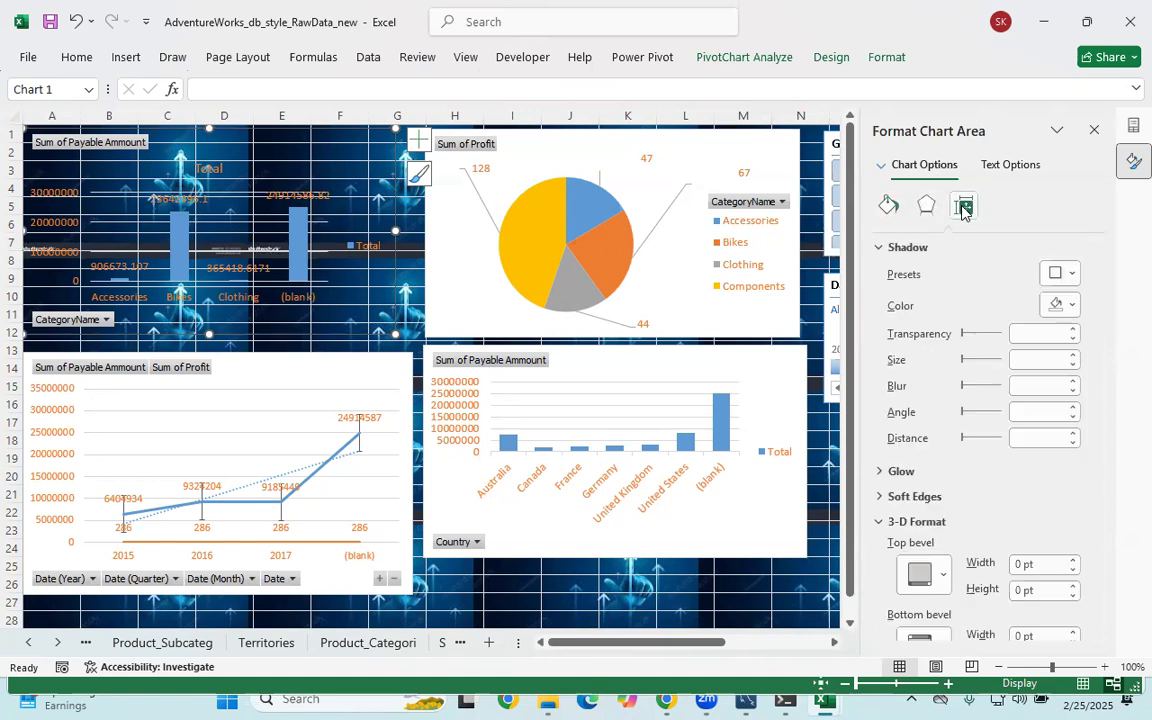
click(895, 249)
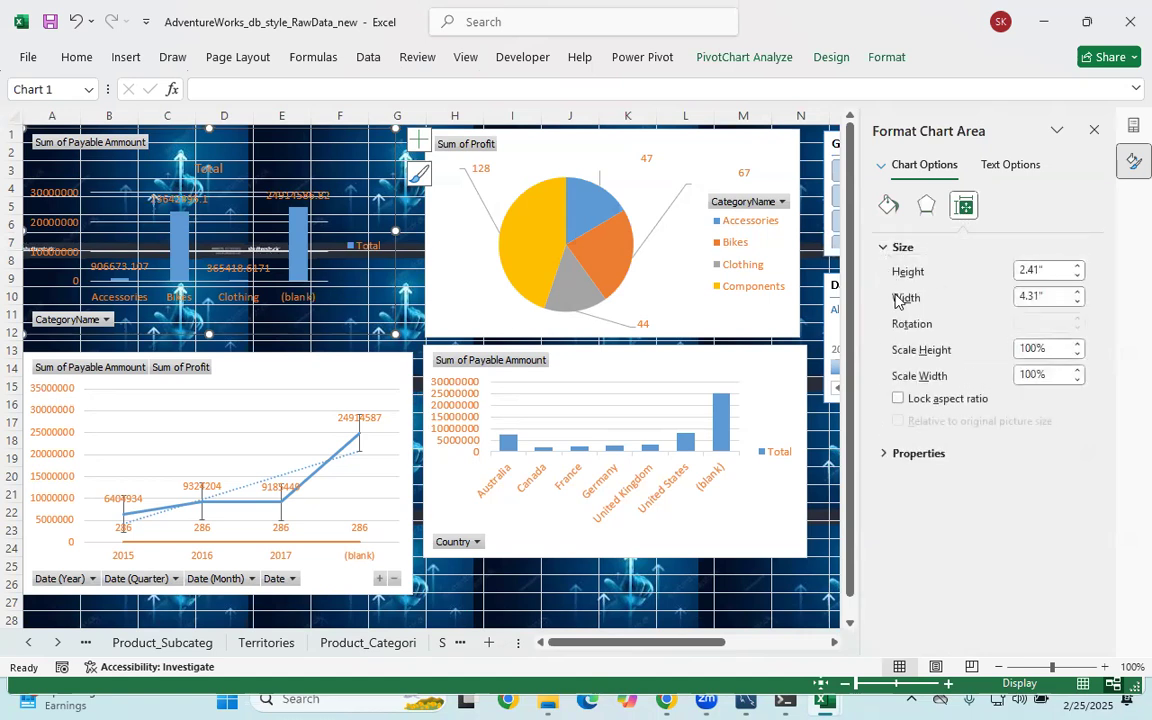
click(888, 456)
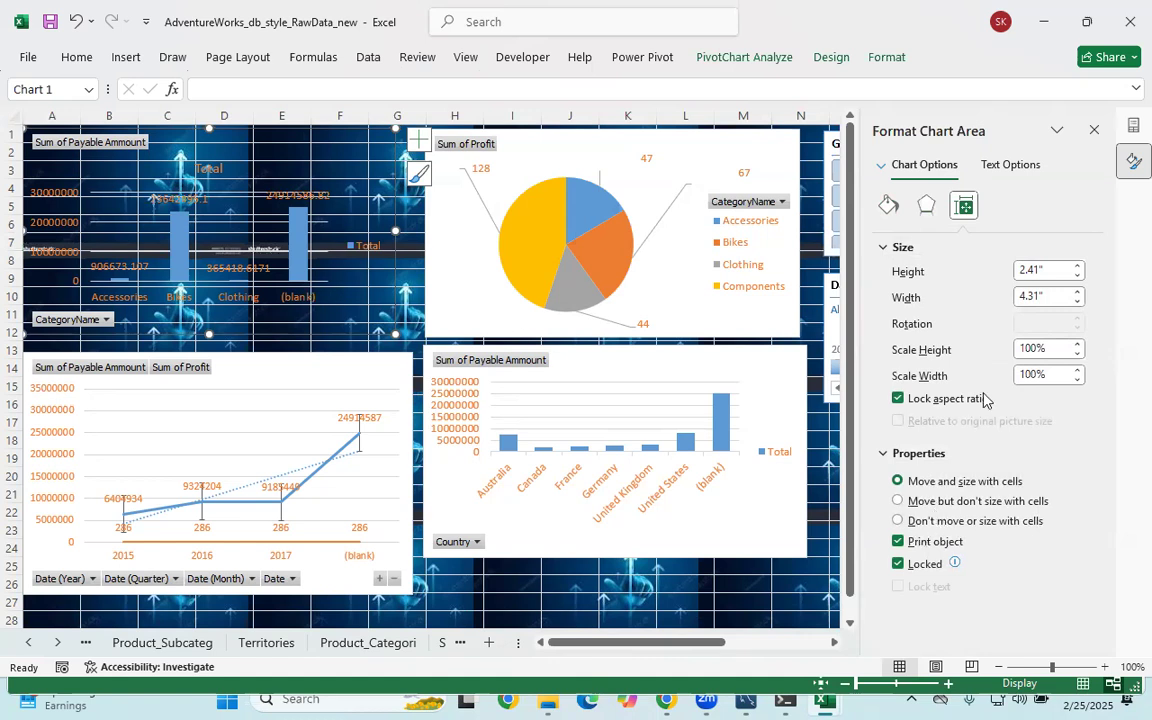
click(1094, 130)
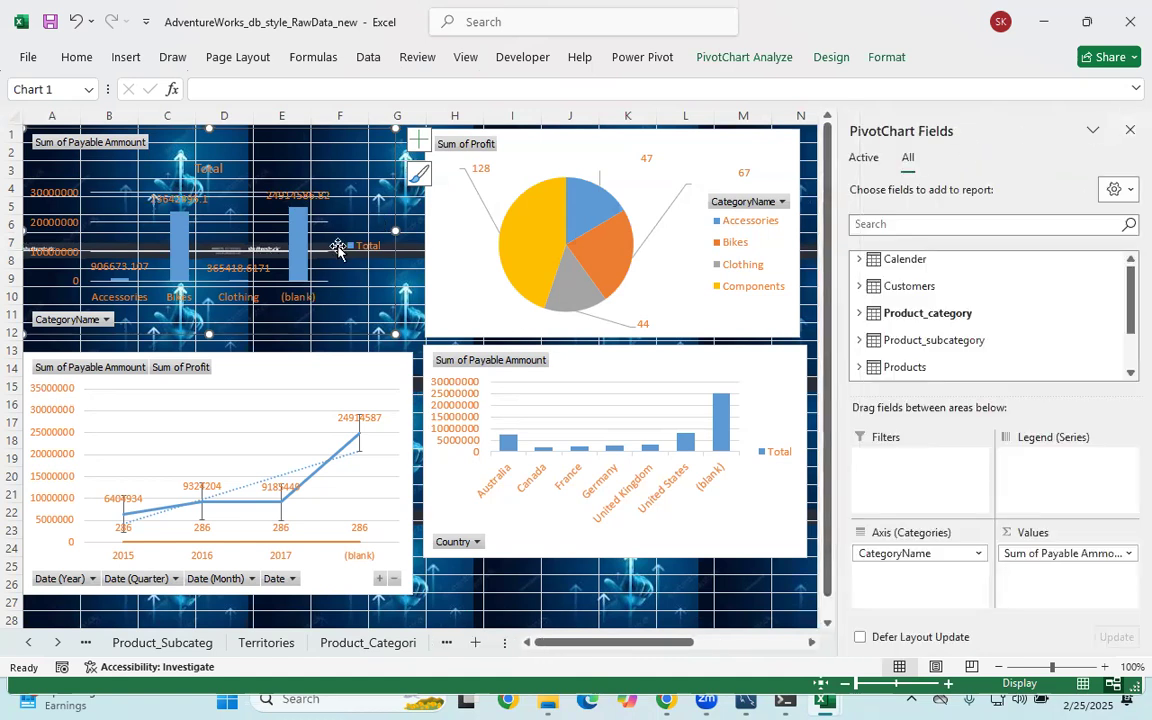
Give the data series of the CategoryName column chart an orange shadow with 11% transparency and 99% size
click(785, 580)
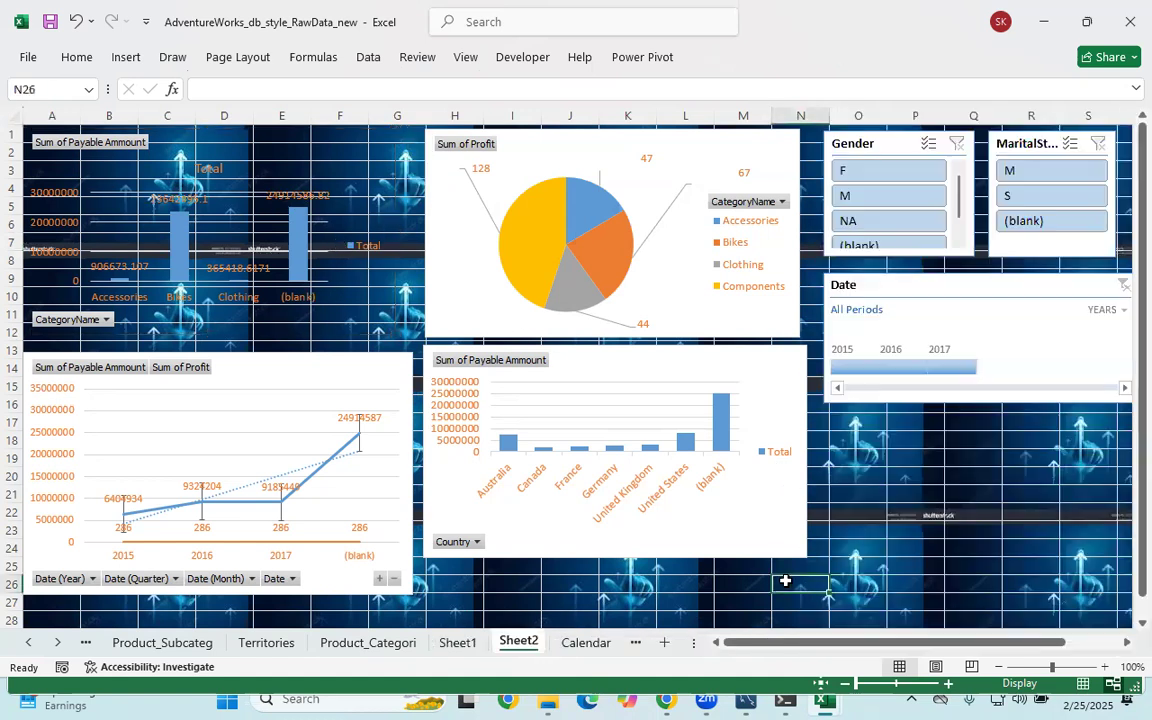
click(121, 228)
click(176, 234)
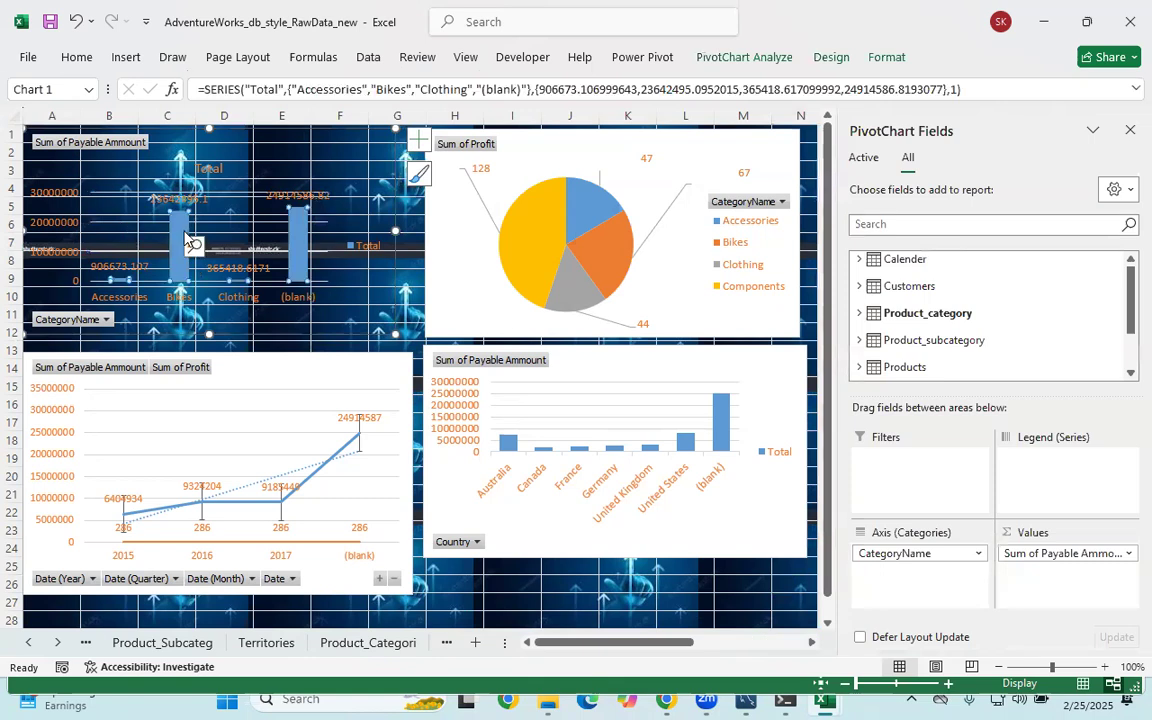
right_click(176, 226)
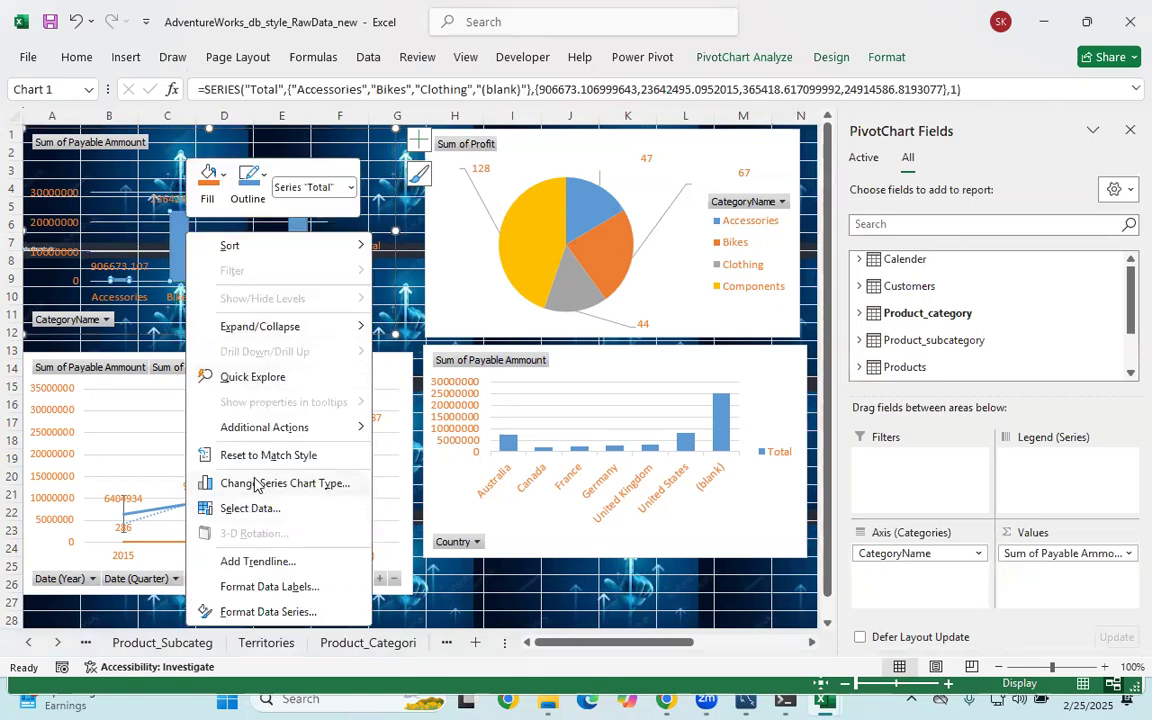
click(224, 610)
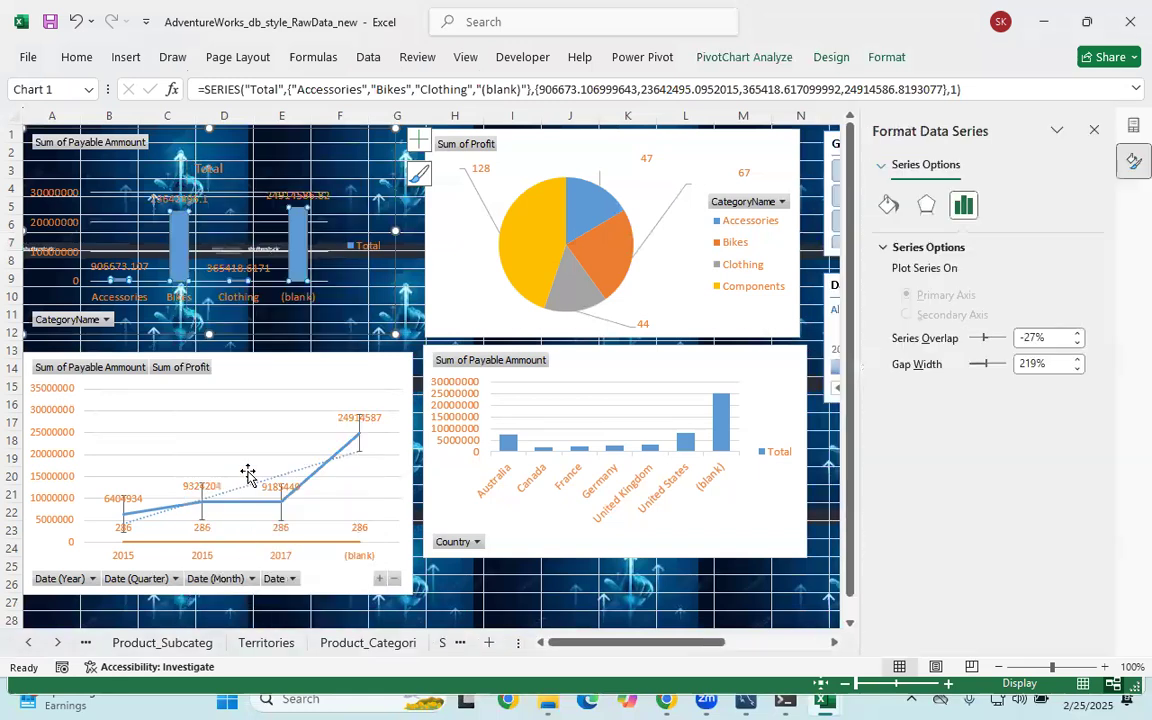
click(926, 205)
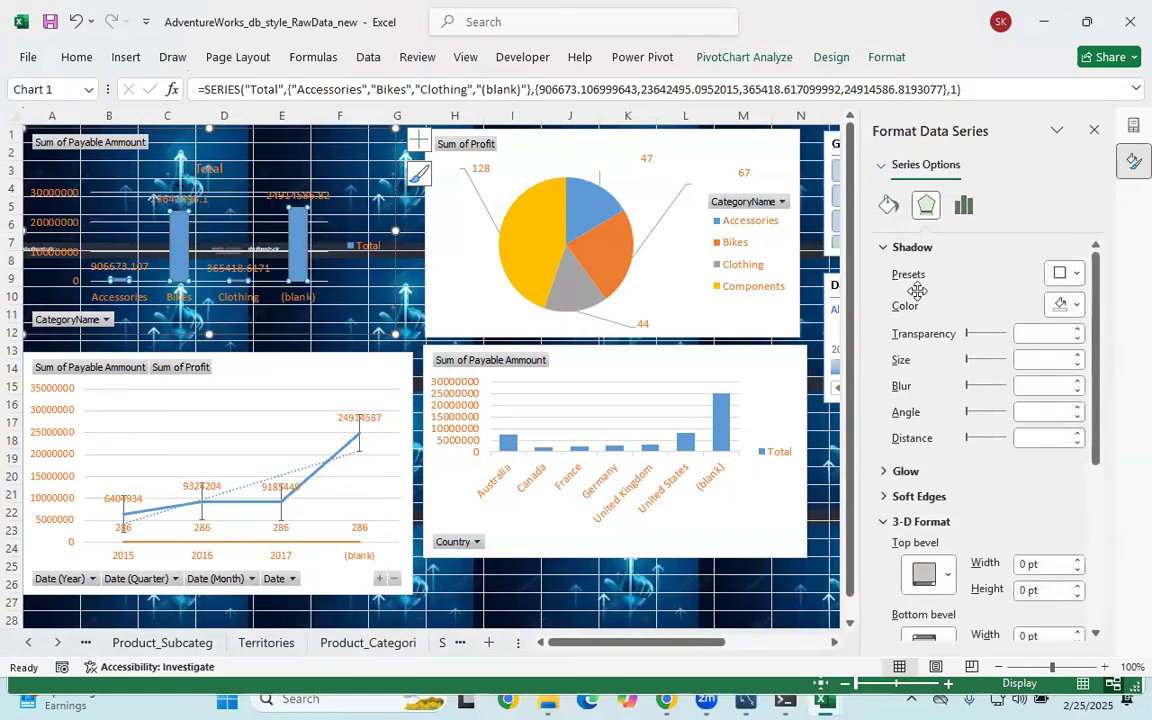
click(1072, 306)
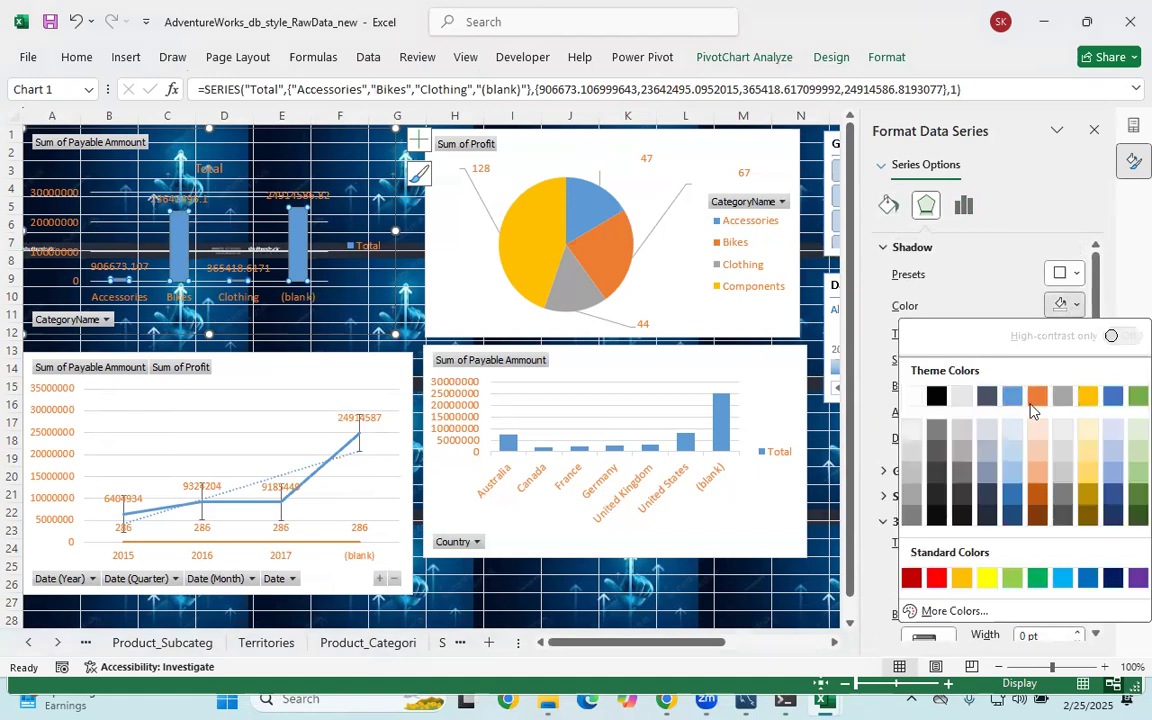
click(1038, 399)
scroll(1033, 462, down, 5)
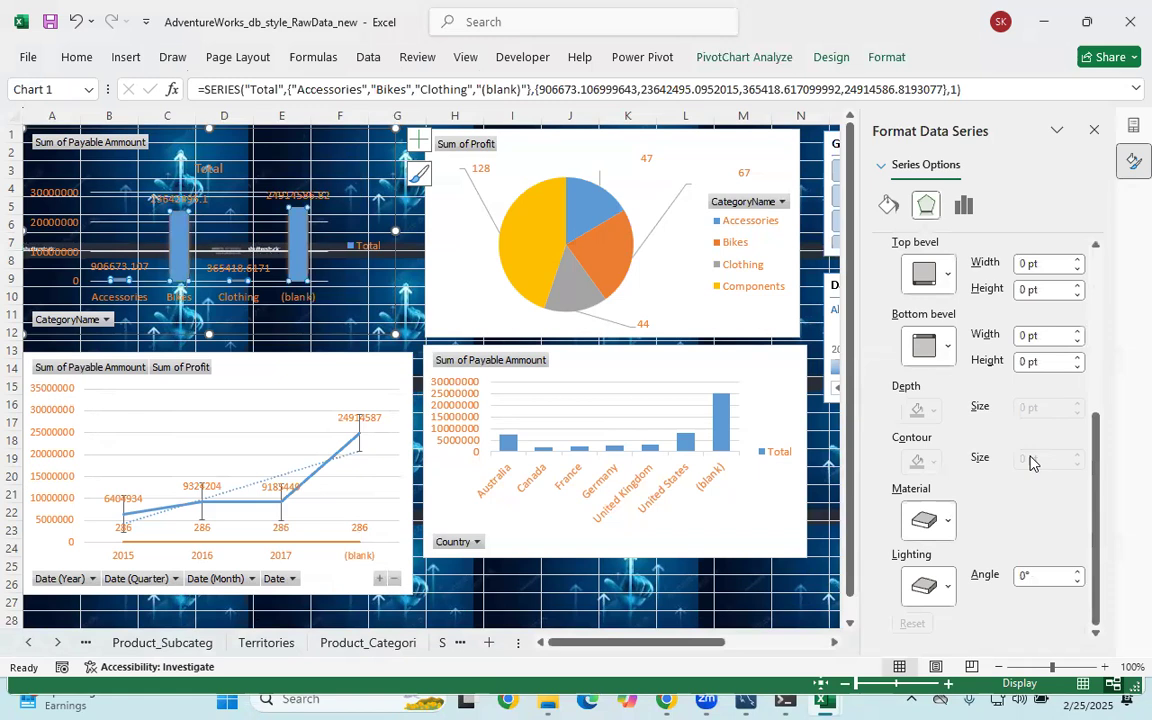
scroll(1010, 313, up, 3)
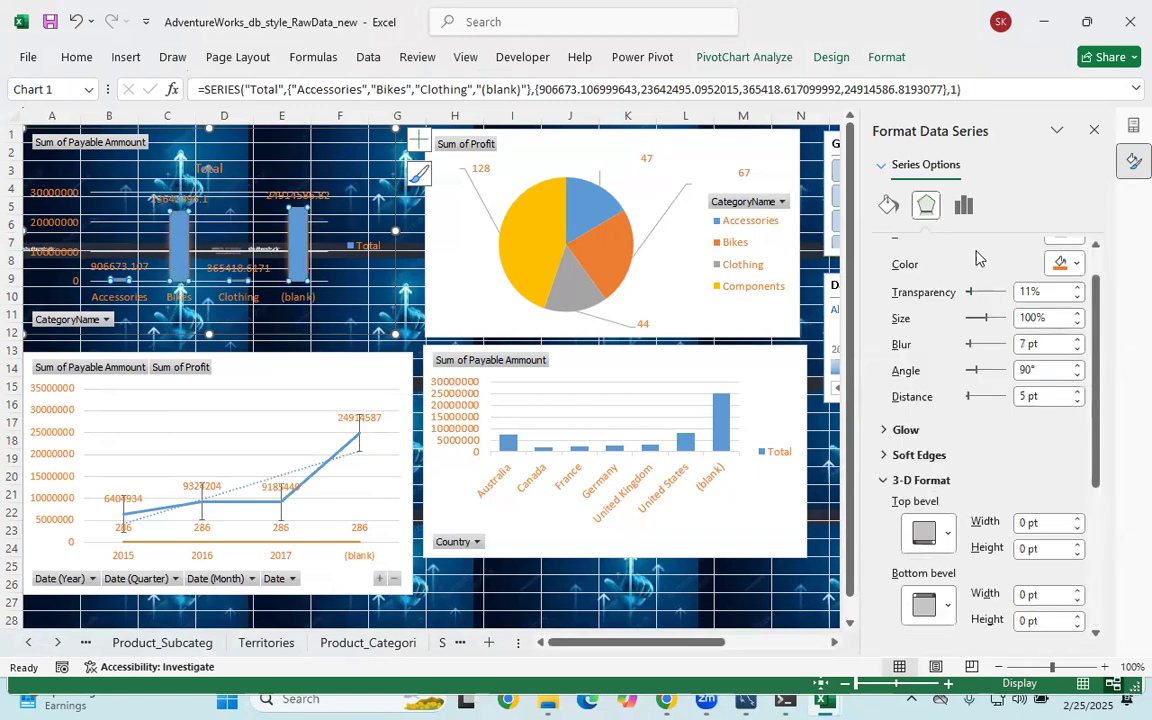
scroll(976, 275, down, 3)
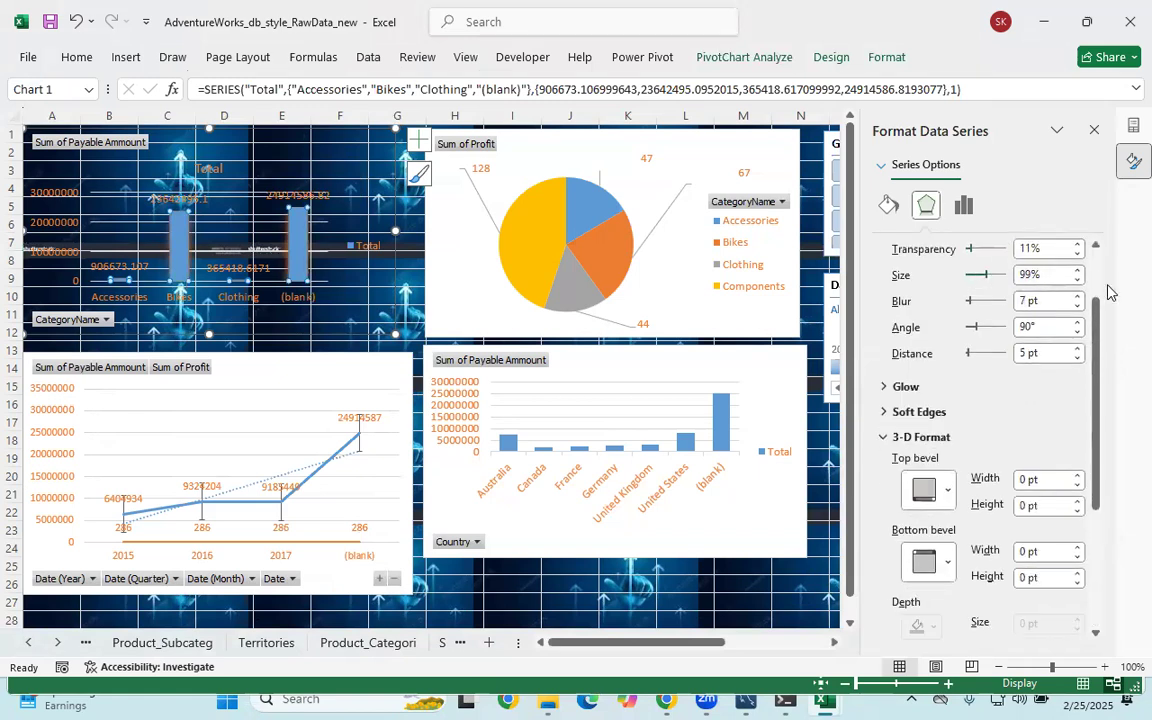
scroll(1000, 270, up, 5)
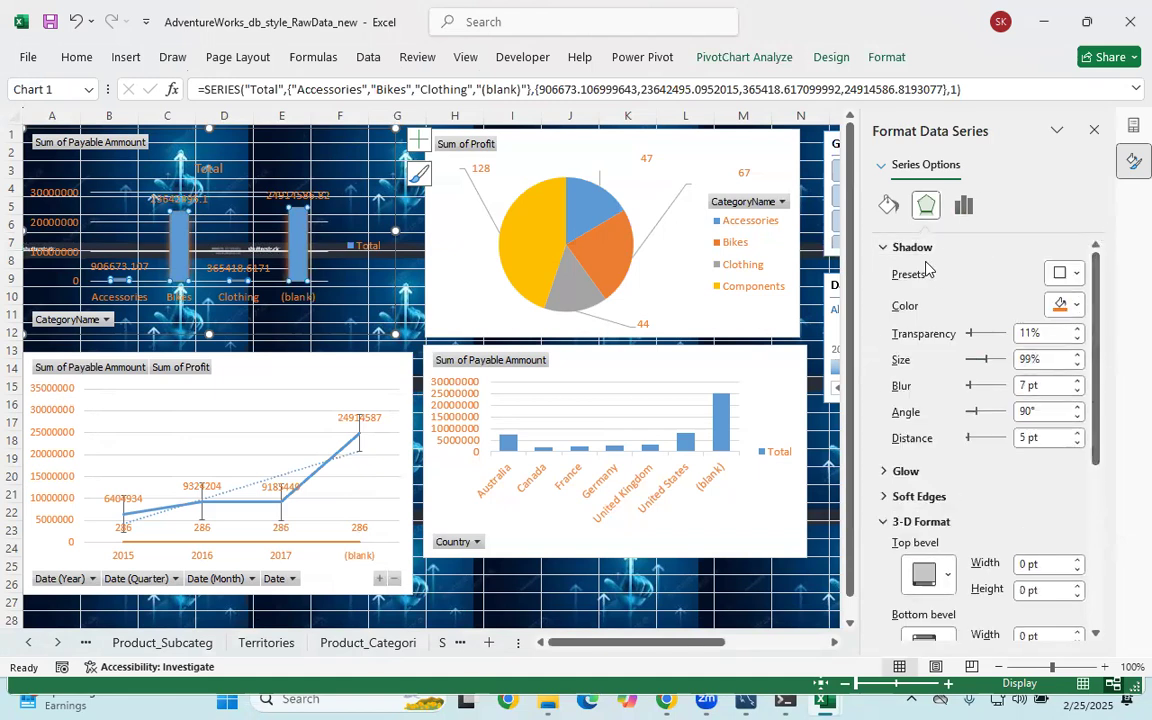
Try out gradient and texture fills on the CategoryName chart's columns, settle on a solid orange fill and close the series formatting
click(888, 205)
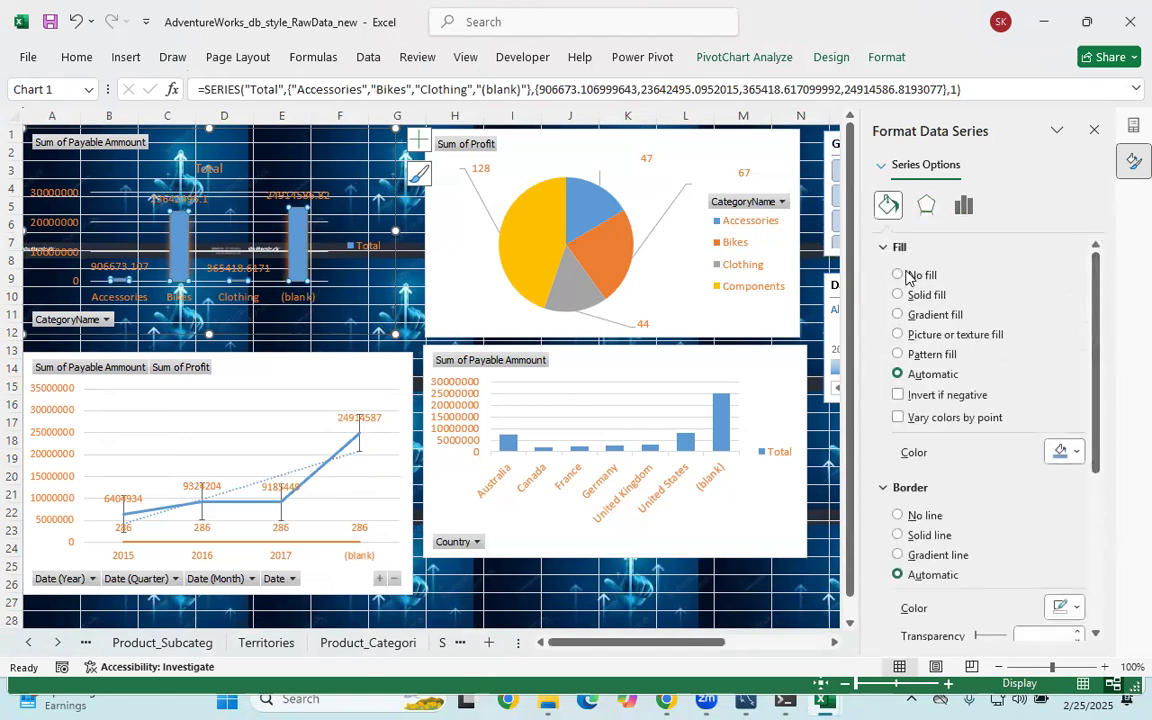
click(899, 275)
click(898, 295)
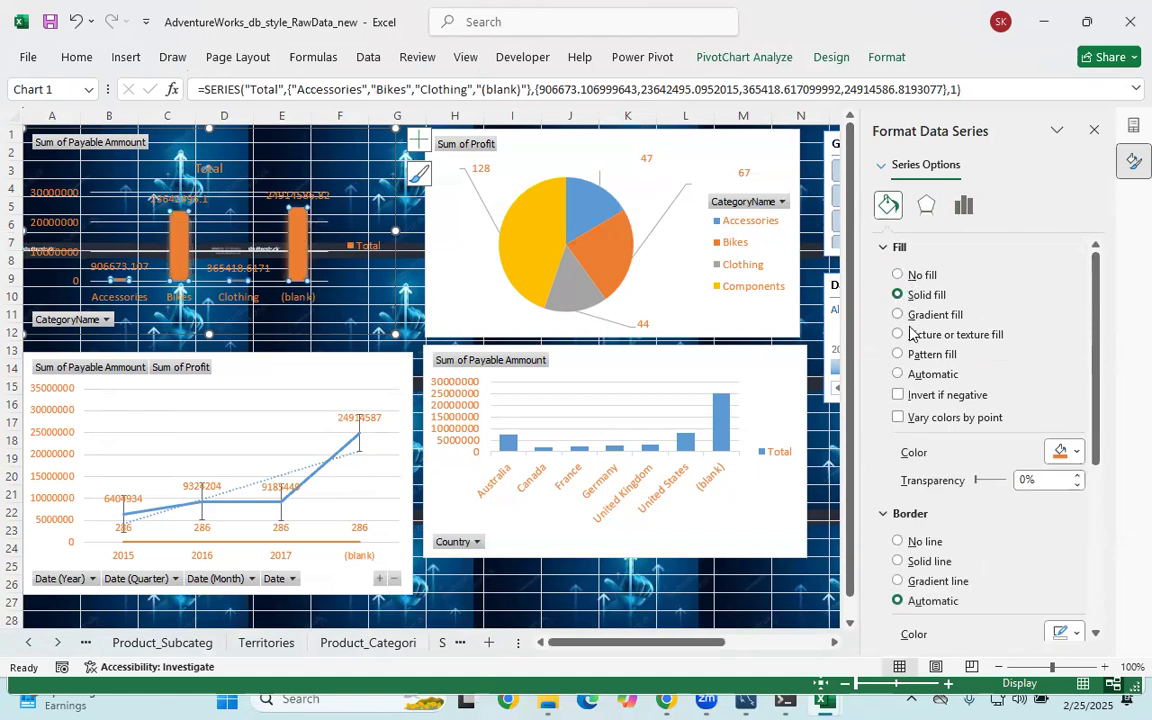
click(898, 316)
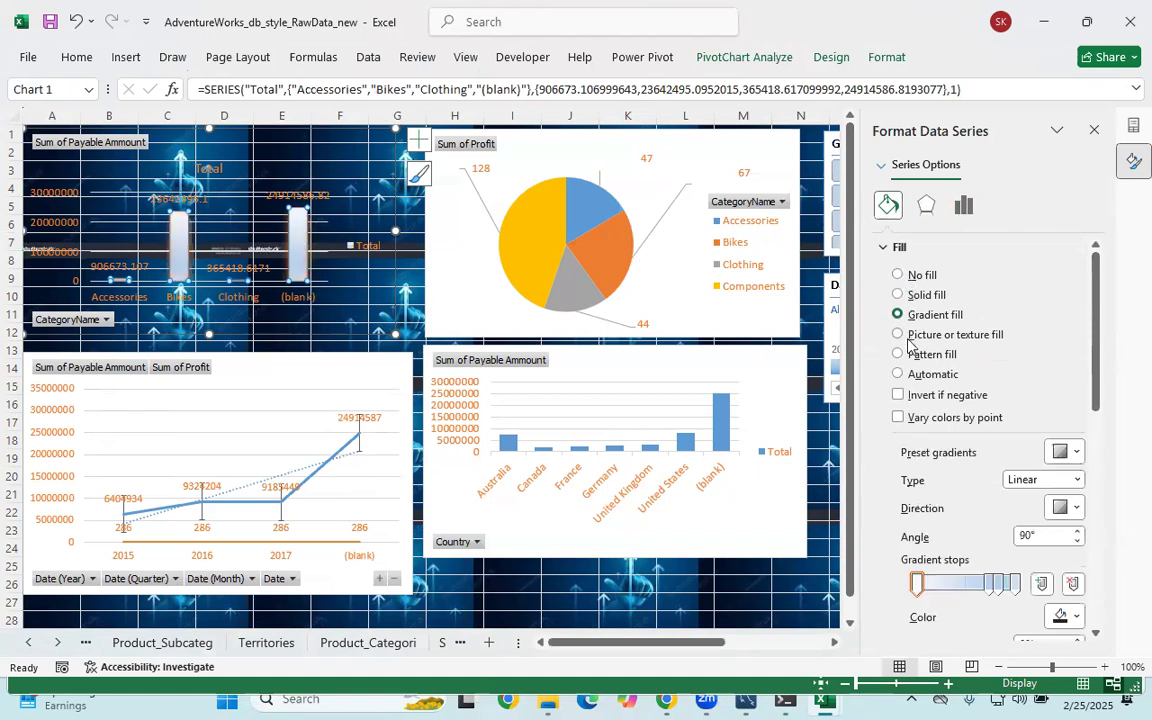
click(898, 335)
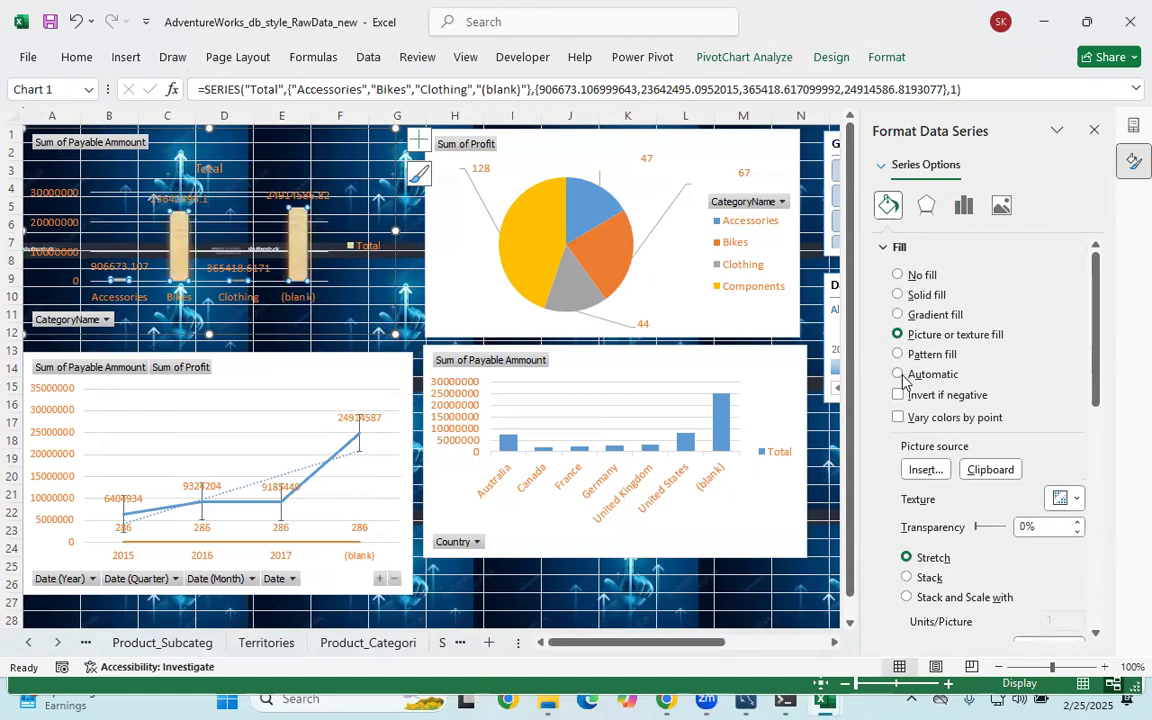
click(898, 375)
click(898, 295)
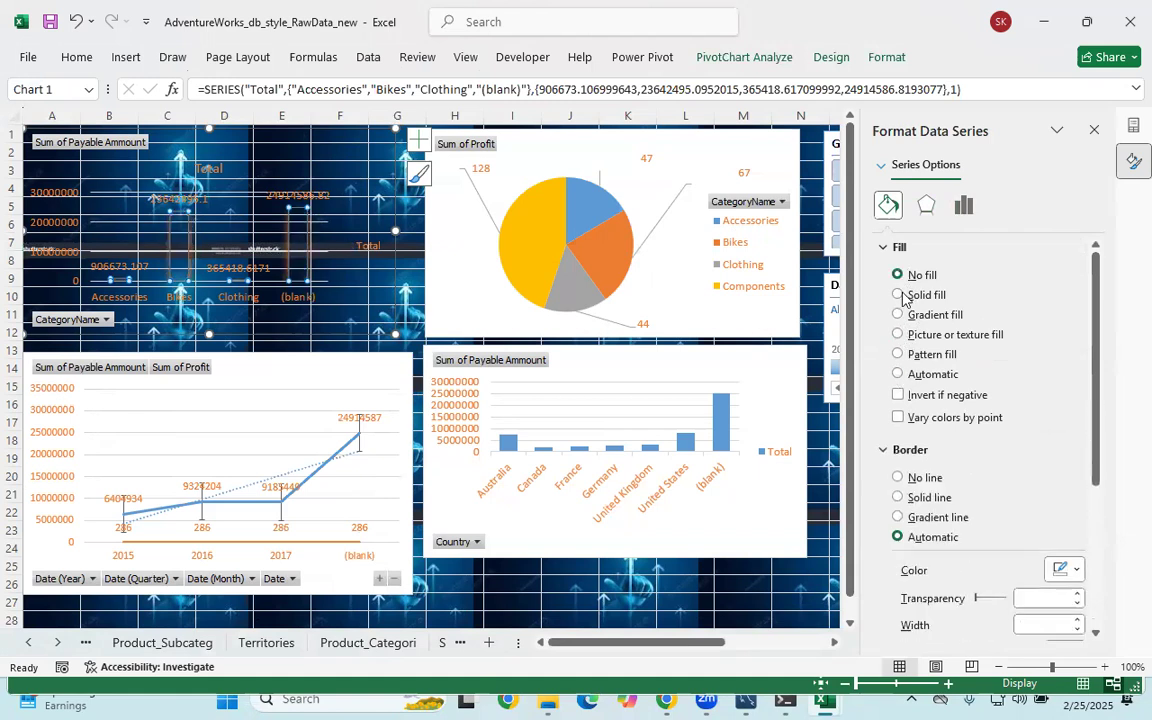
click(1093, 131)
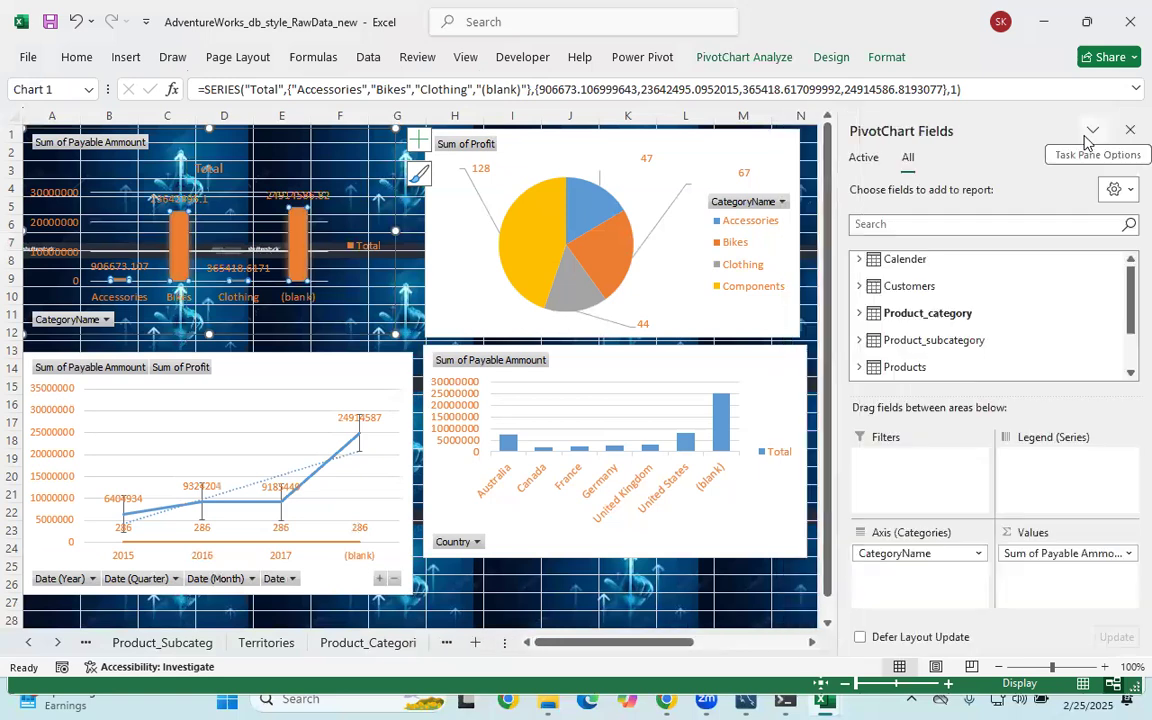
click(586, 617)
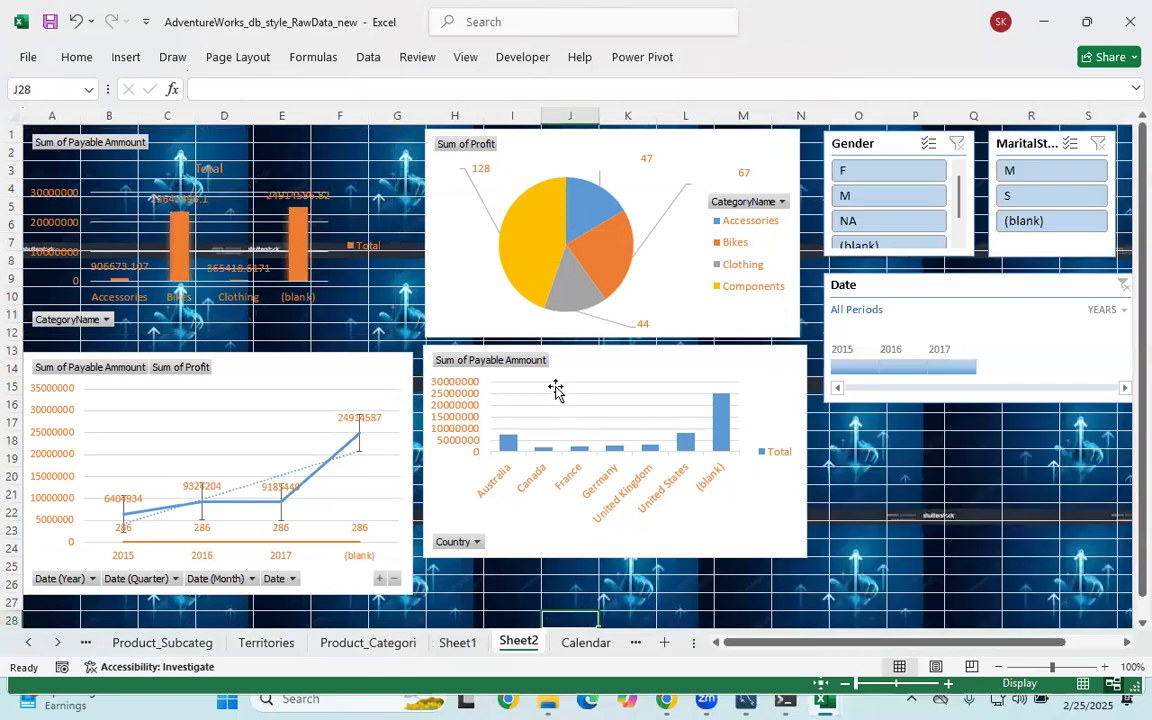
Shift the Country column chart slightly down and right, and try copying the CategoryName column chart's formatting onto the profit pie chart
drag(603, 354, 625, 371)
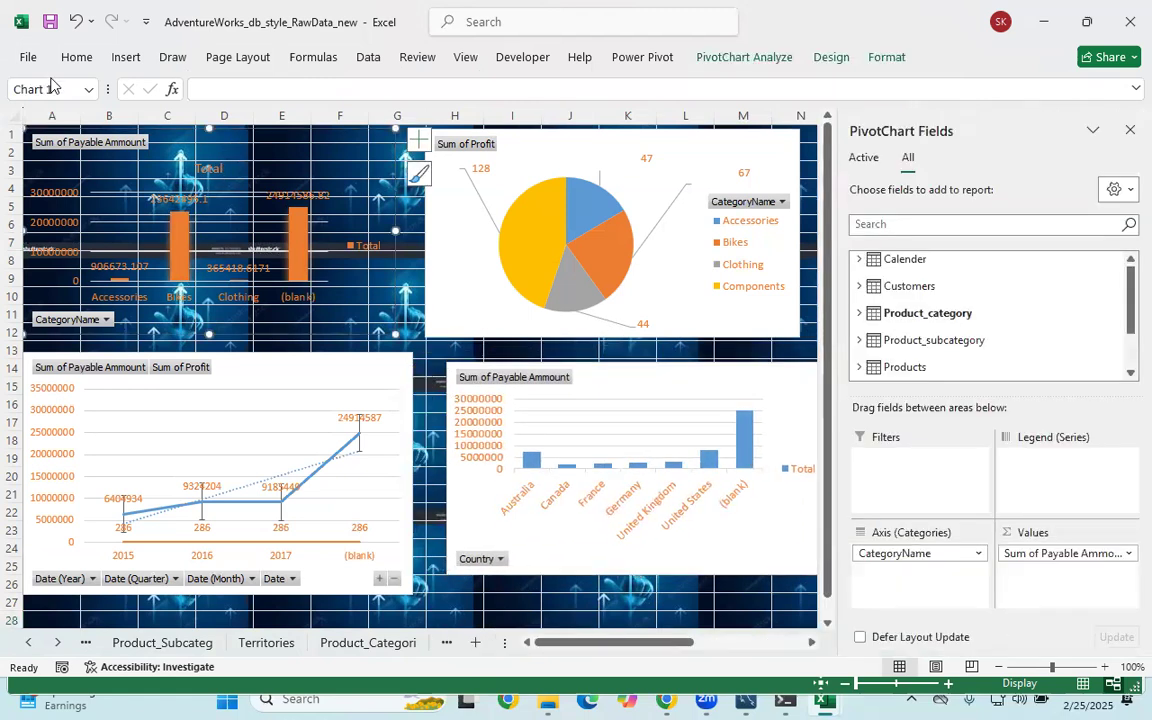
click(74, 57)
click(68, 131)
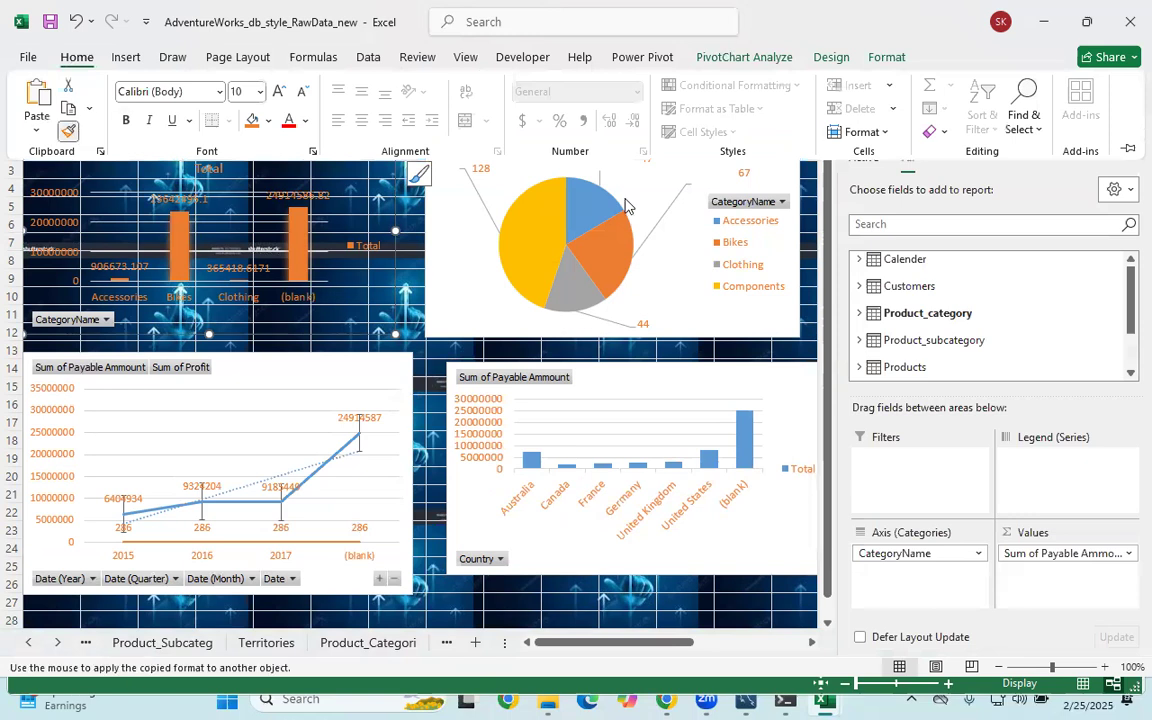
click(625, 205)
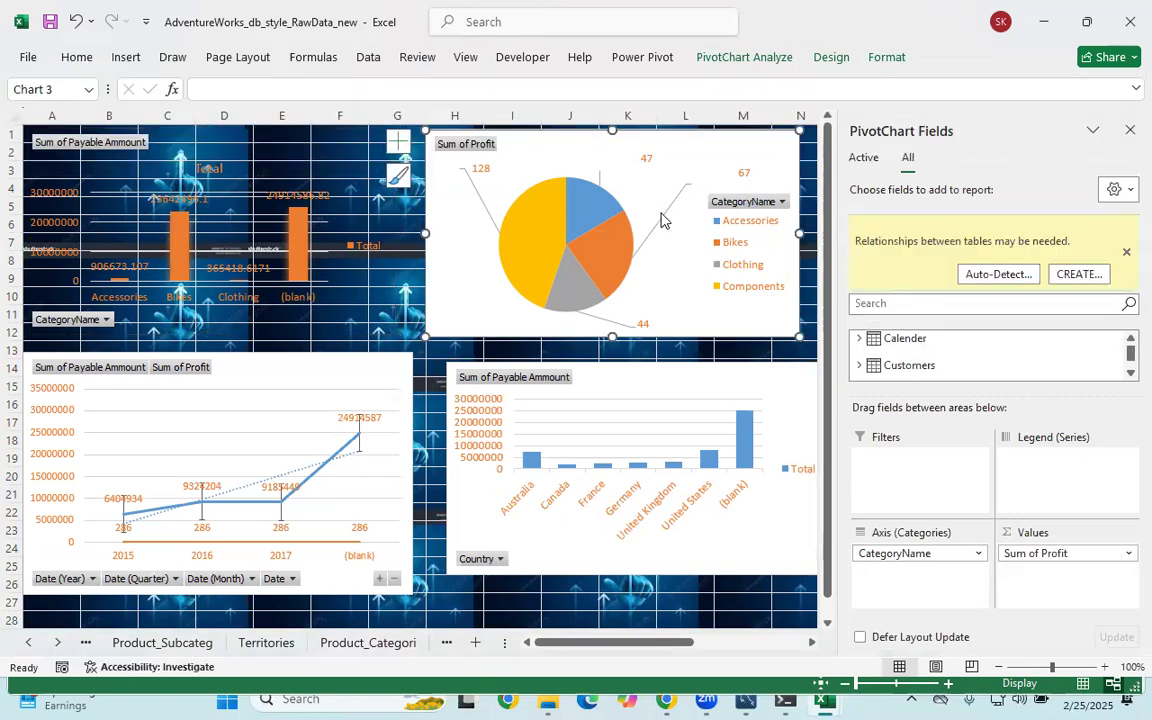
Auto-detect table relationships for the profit pie chart and close its field list
click(997, 274)
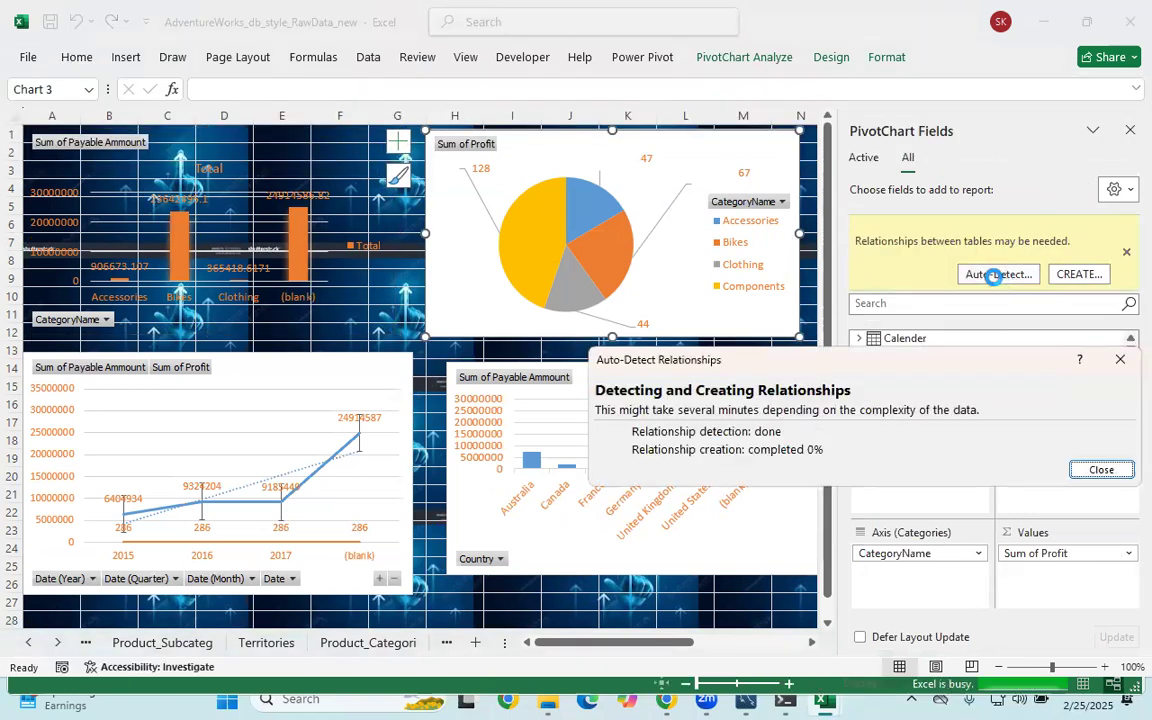
click(1100, 470)
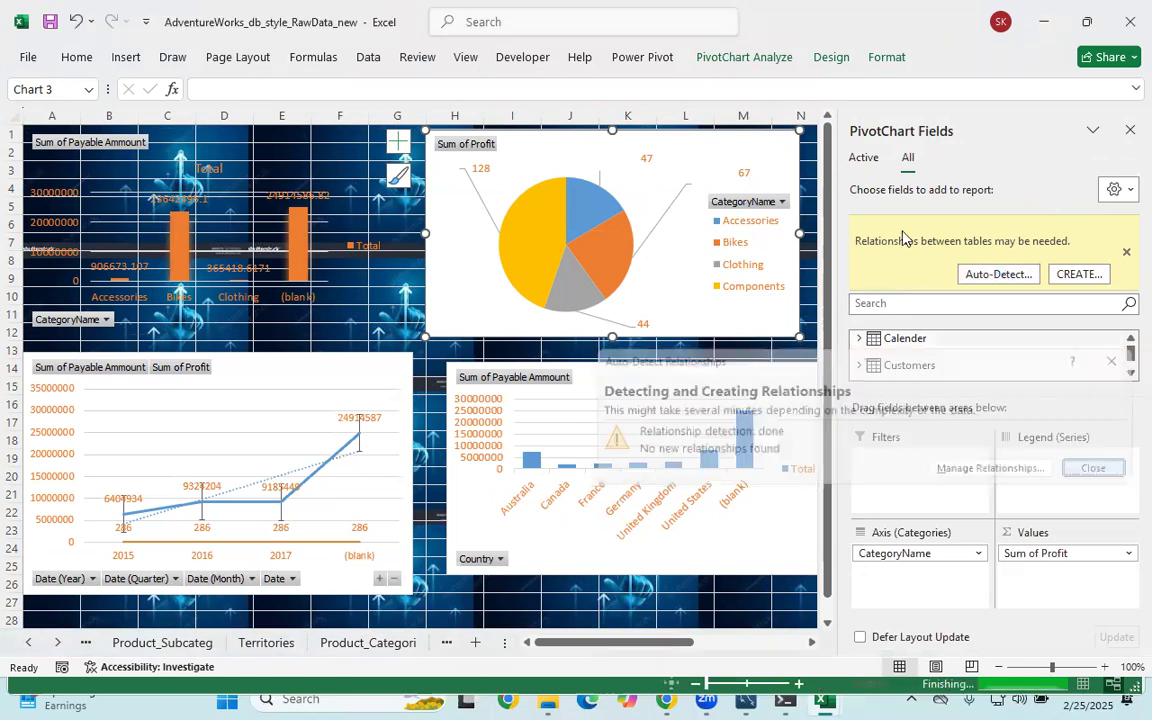
click(1130, 130)
Set the chart area of the profit pie chart to No fill
click(690, 162)
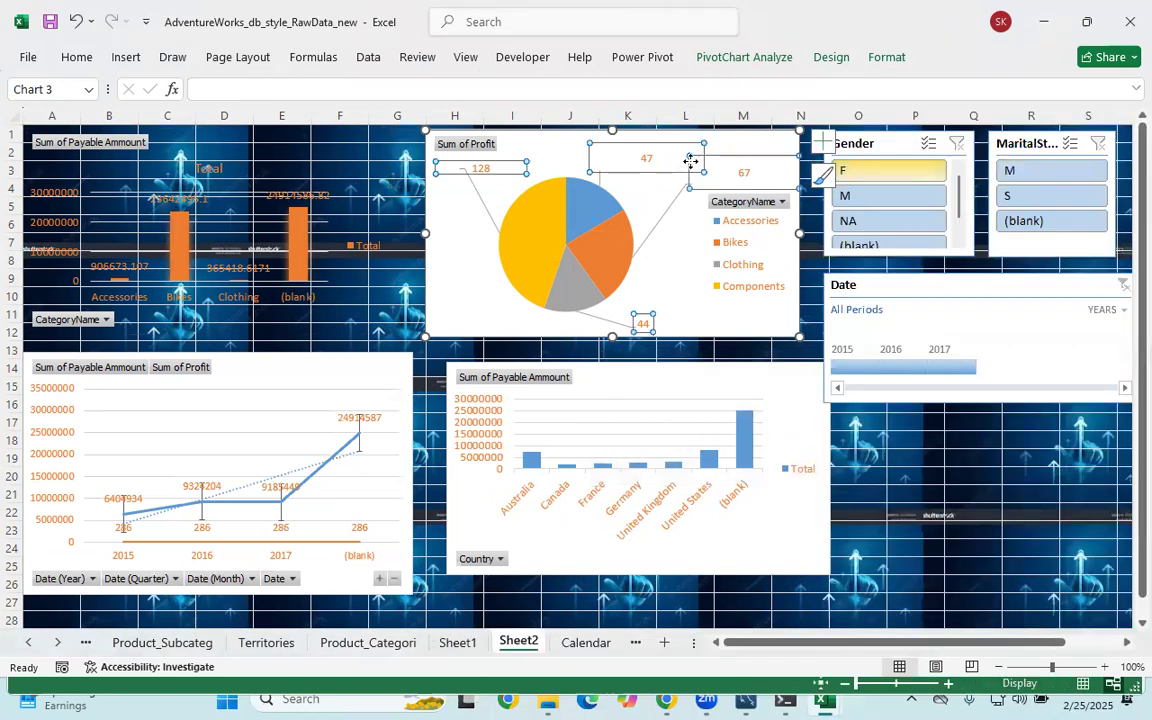
double_click(770, 145)
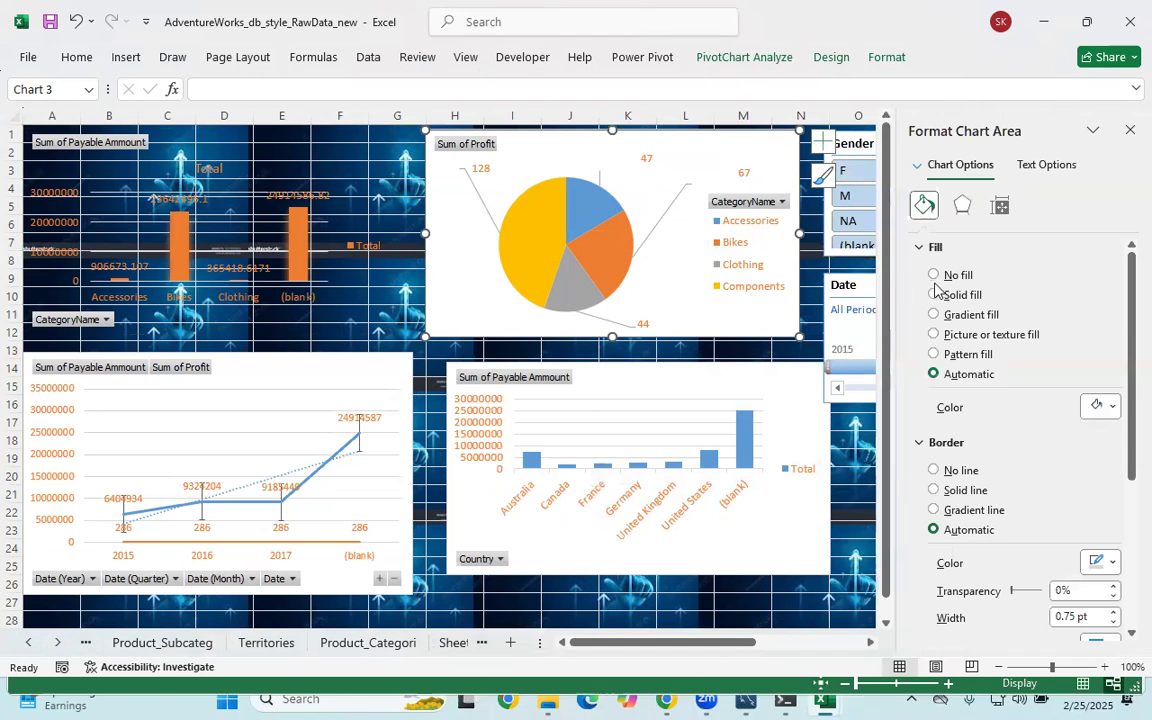
click(934, 276)
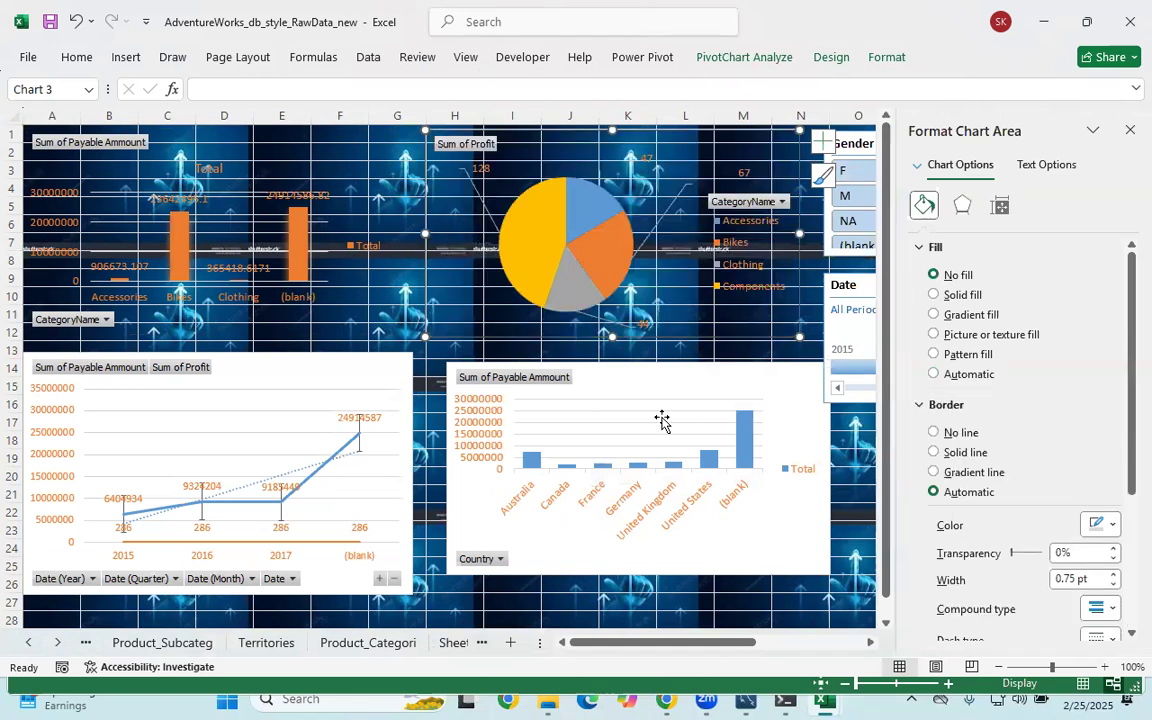
Set the chart areas of the Country column chart and the yearly line chart to No fill, and close the formatting options
click(653, 386)
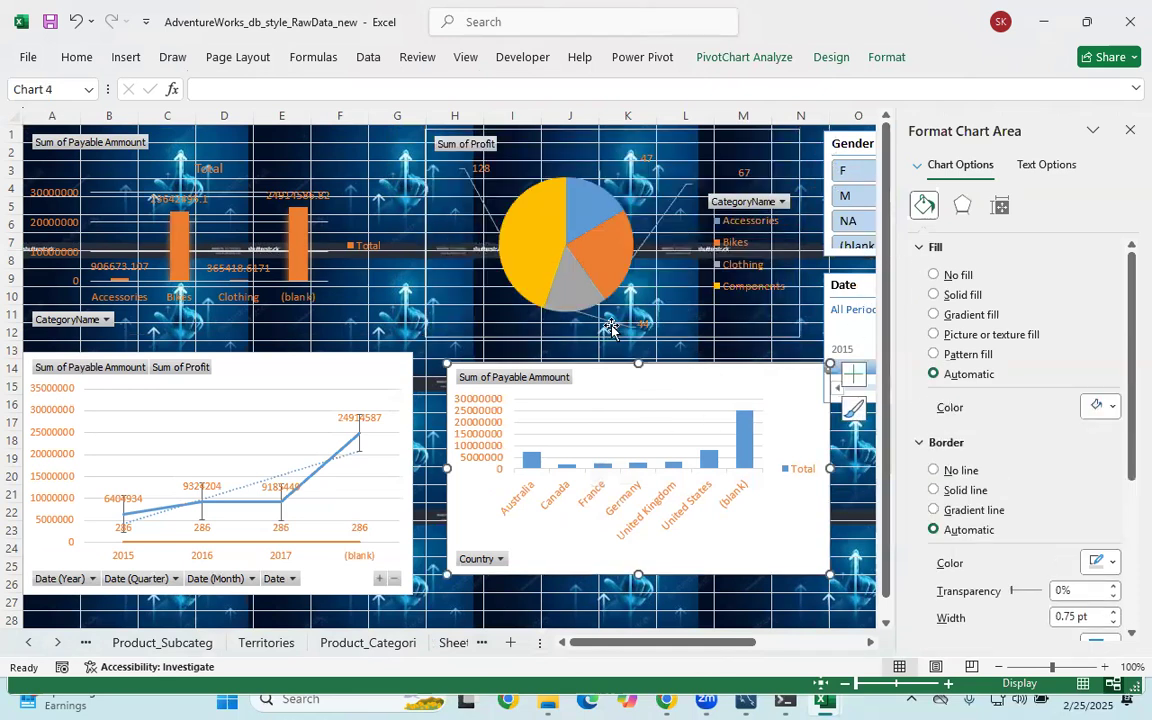
click(934, 275)
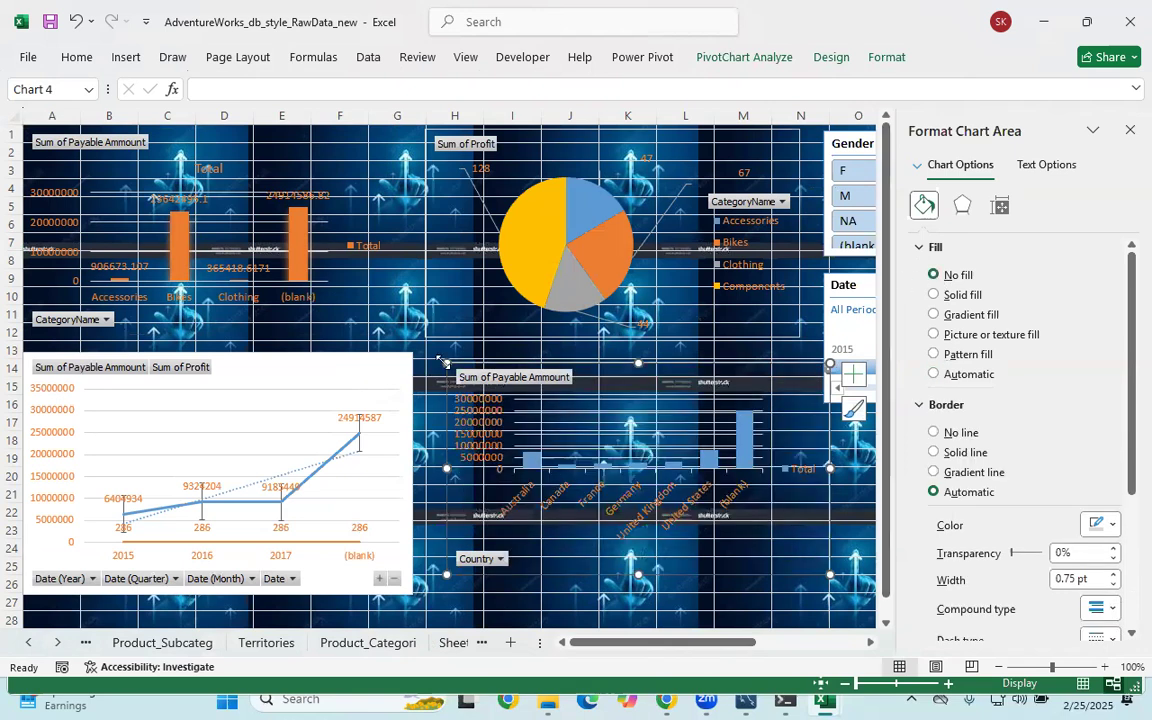
click(334, 379)
click(942, 280)
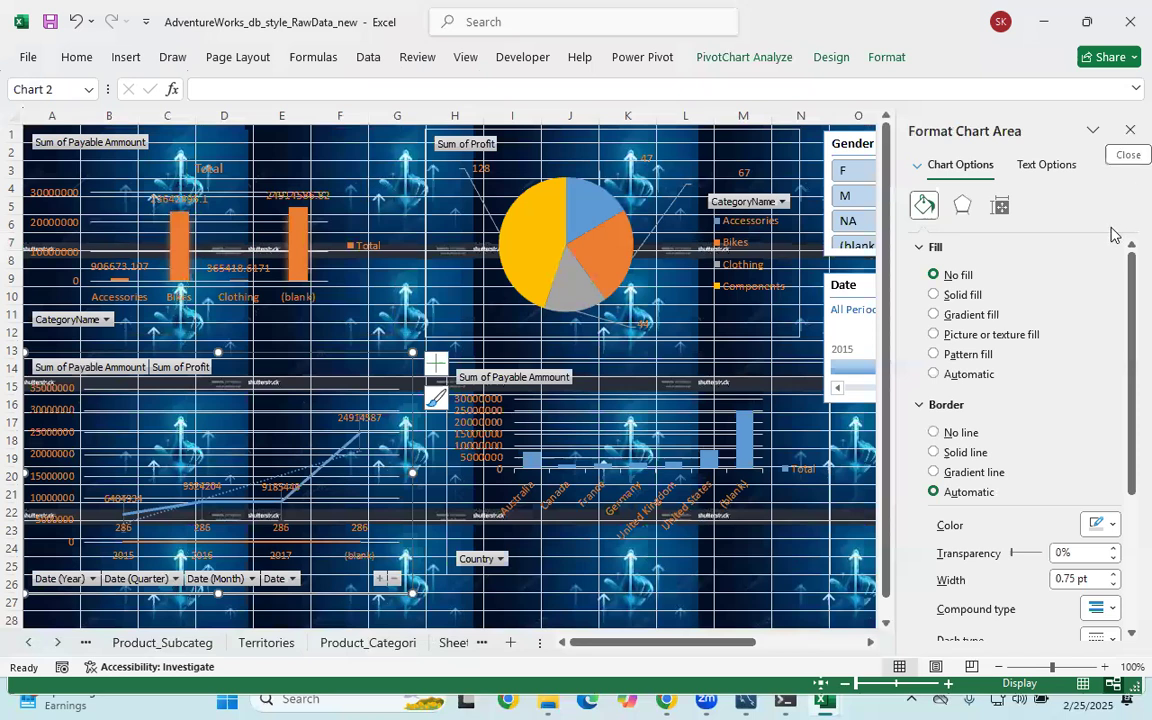
click(1128, 134)
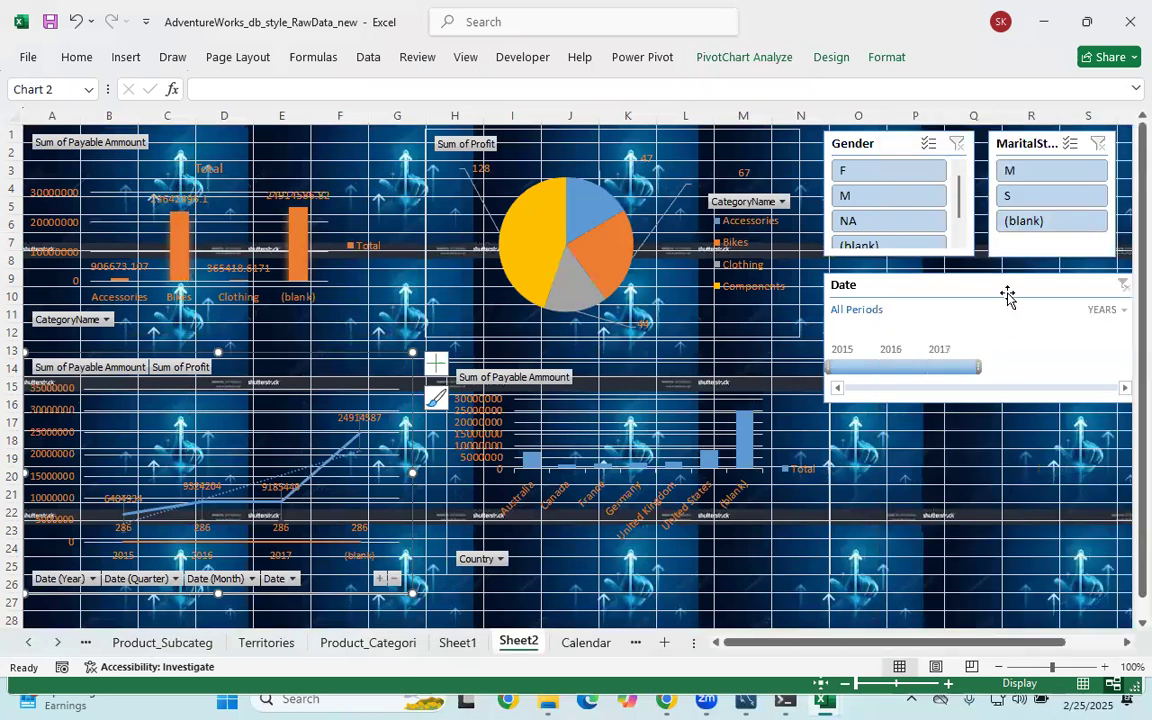
Move the Gender slicer slightly right and down, closer to the MaritalStatus slicer, and deselect it
click(995, 288)
drag(886, 140, 892, 142)
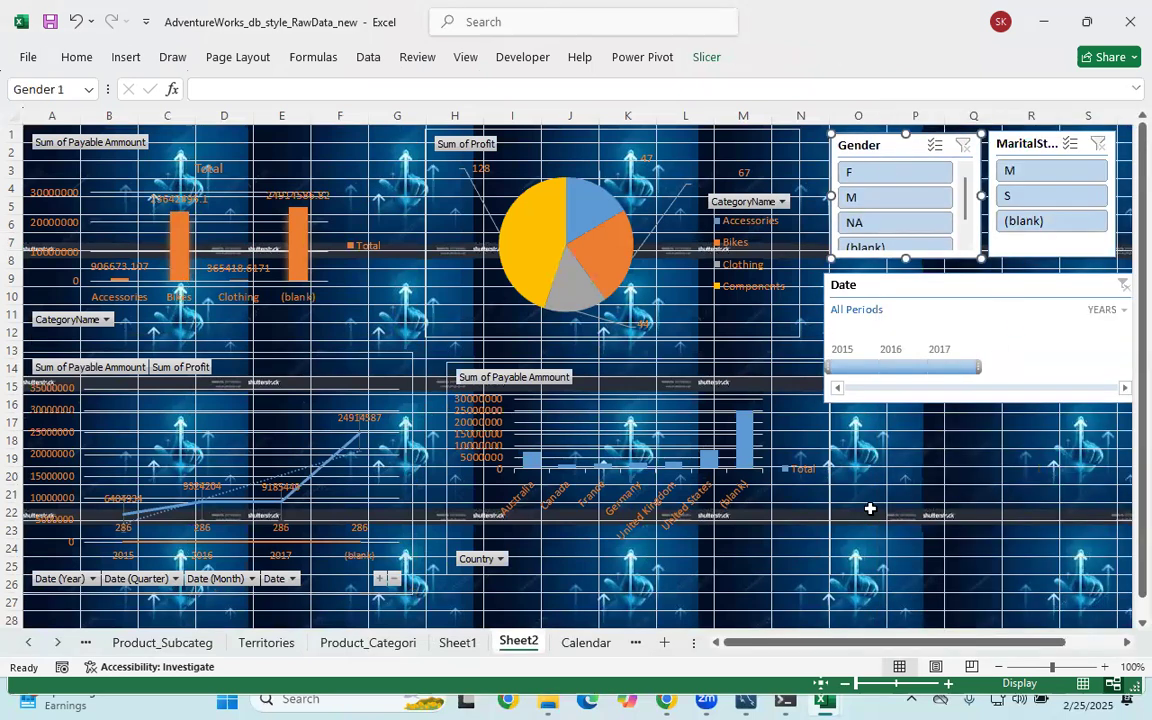
click(996, 534)
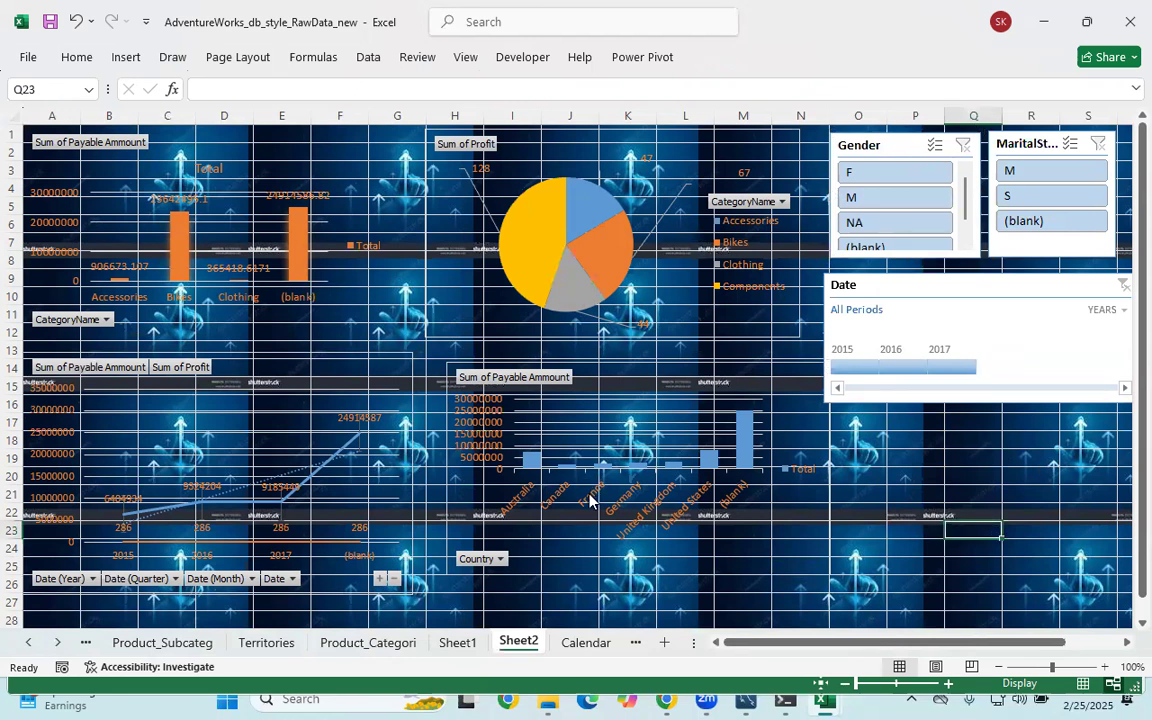
click(997, 550)
right_click(1028, 460)
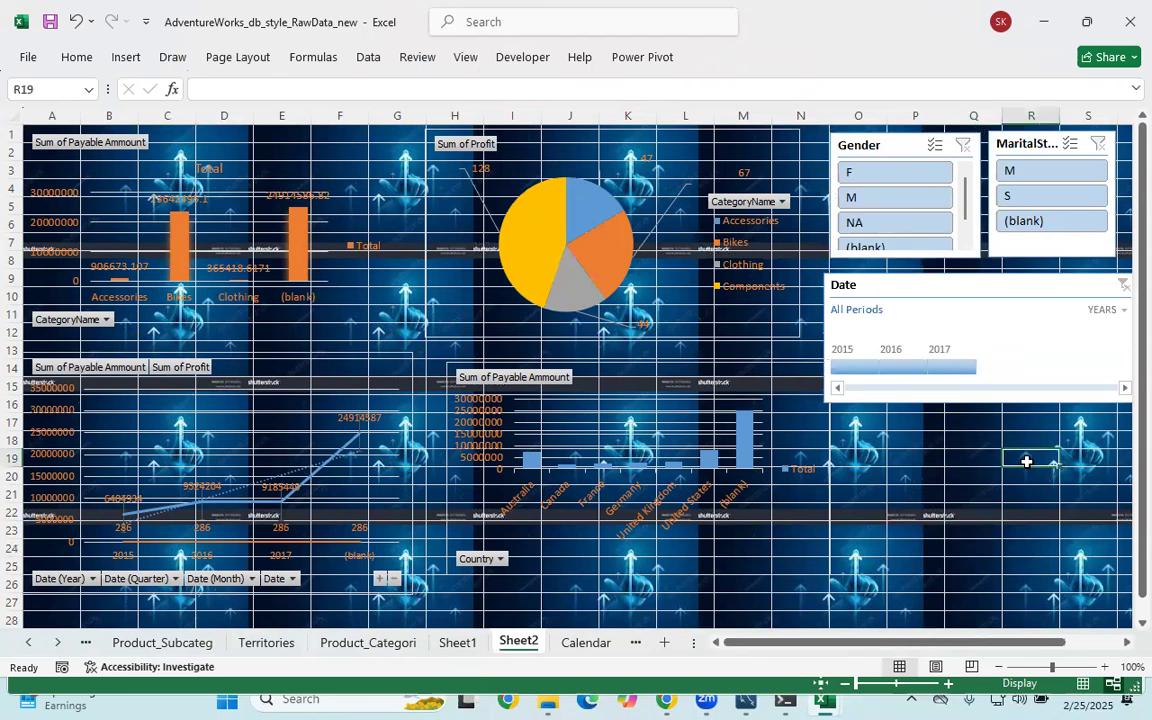
click(1068, 428)
click(625, 394)
click(527, 244)
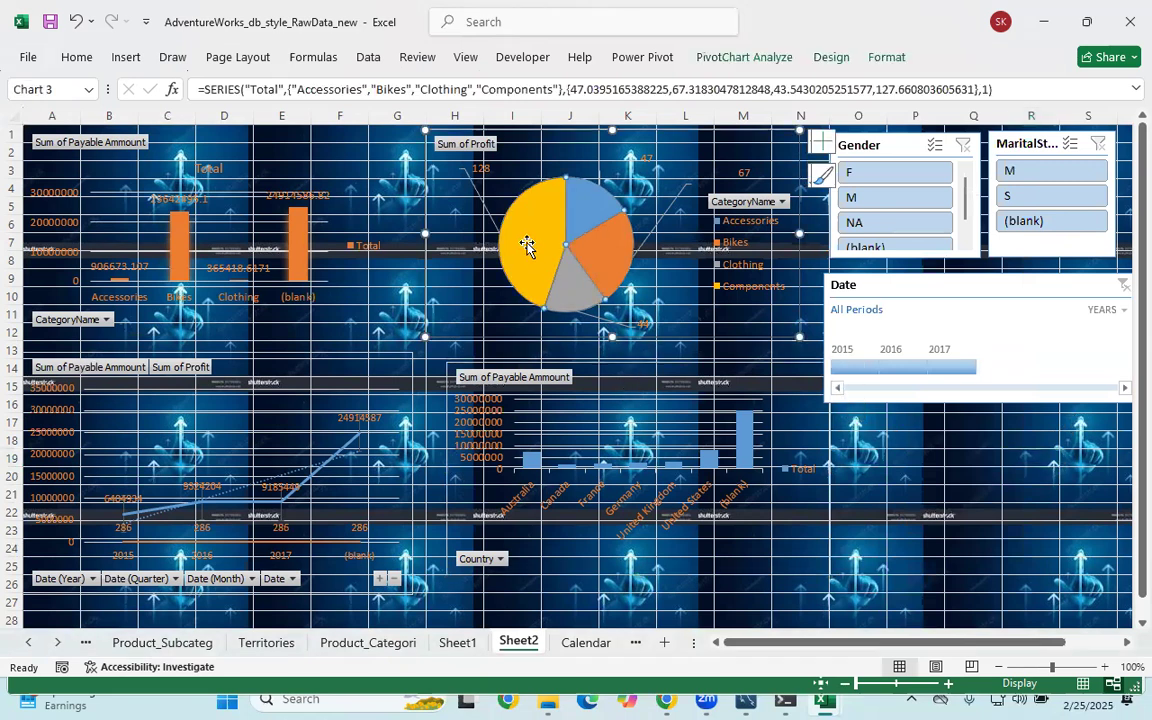
click(1097, 598)
click(980, 477)
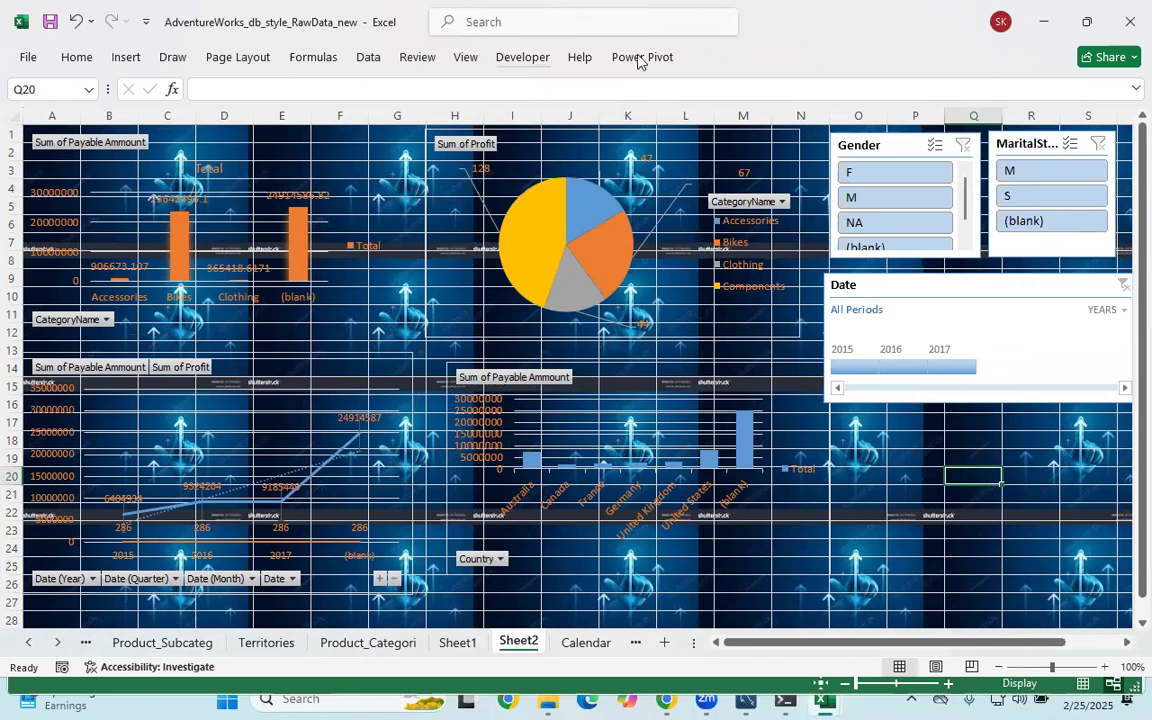
drag(640, 62, 620, 13)
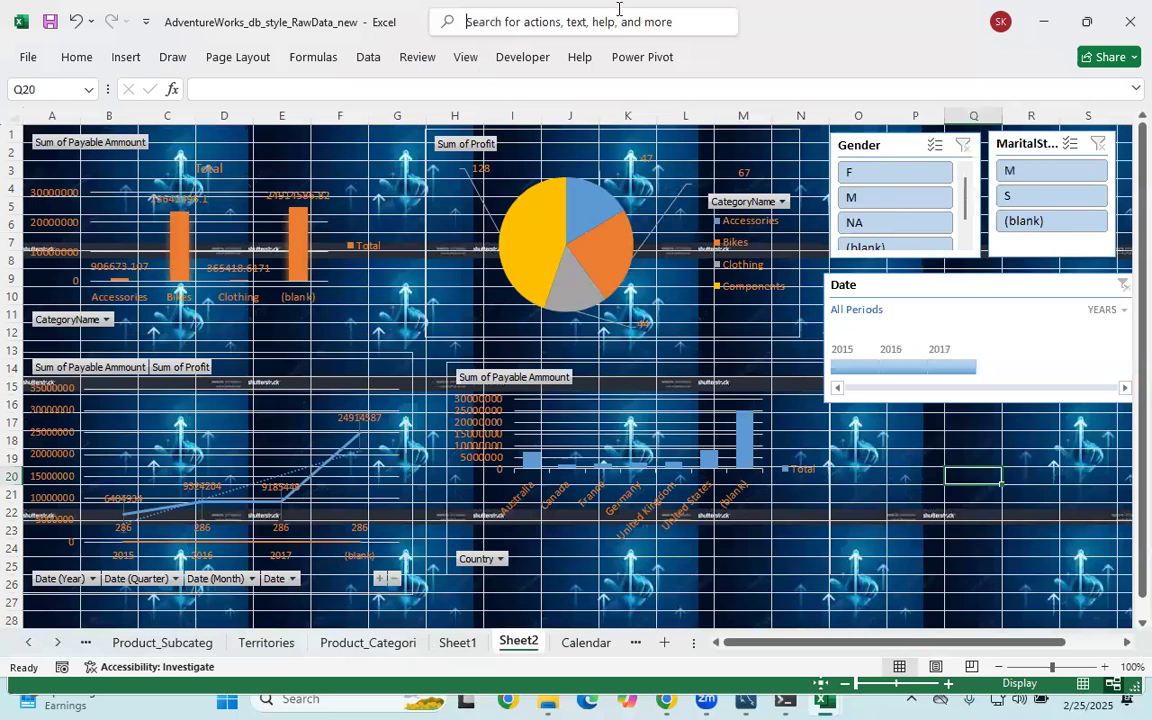
Insert the backgroundimg picture from New Volume (E:) into the sheet
click(620, 13)
text(inse)
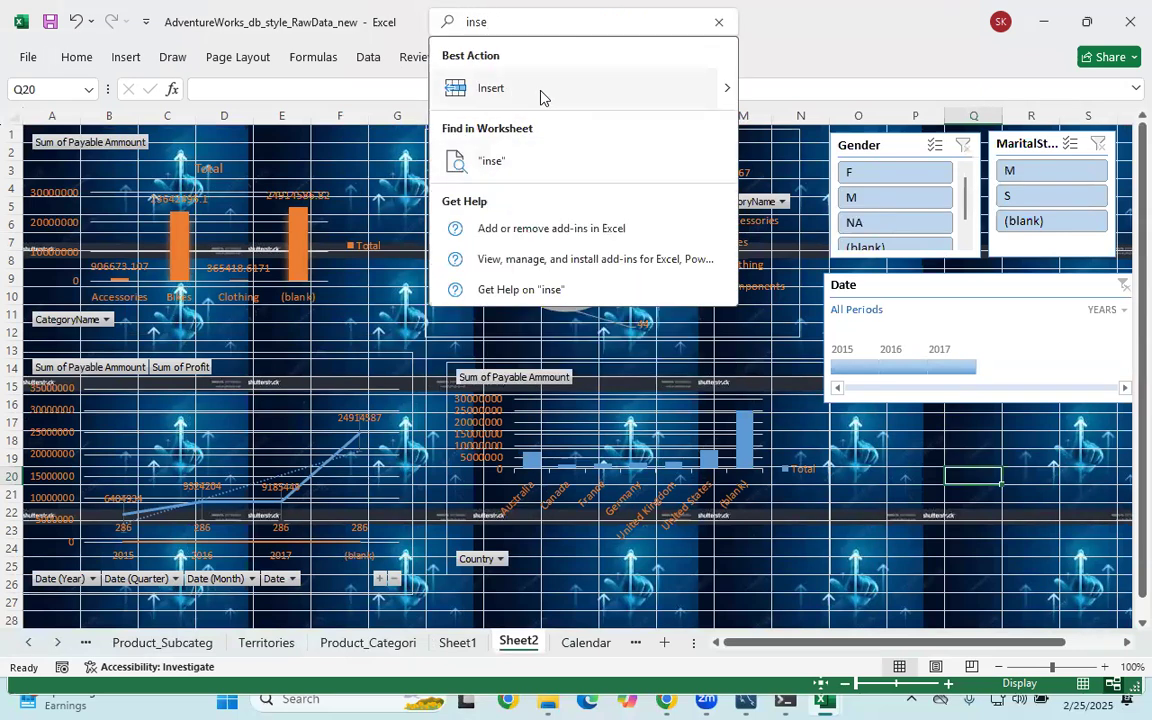
text(r)
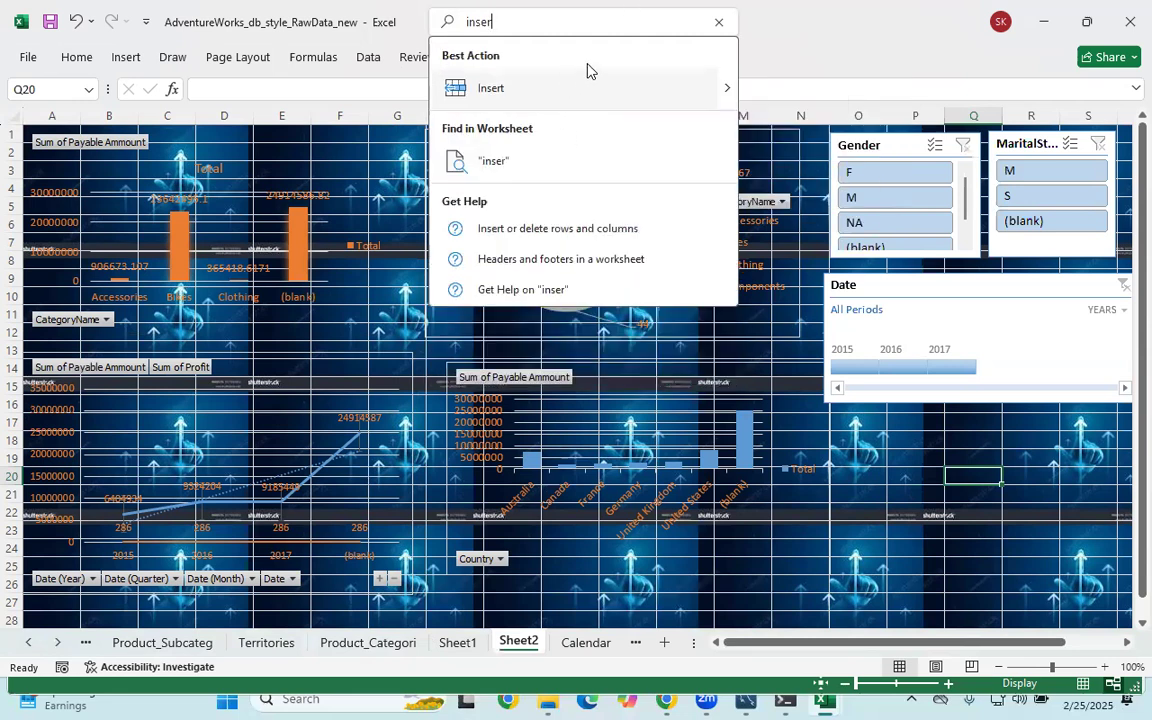
click(543, 147)
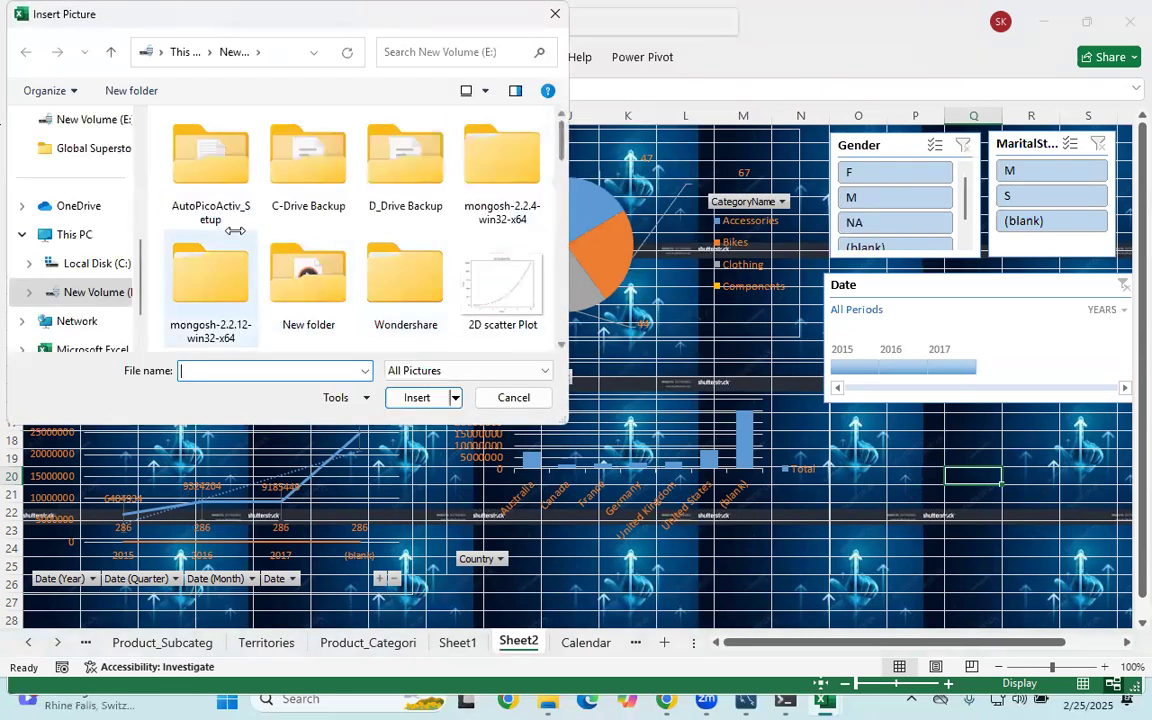
scroll(377, 232, down, 5)
scroll(388, 248, up, 3)
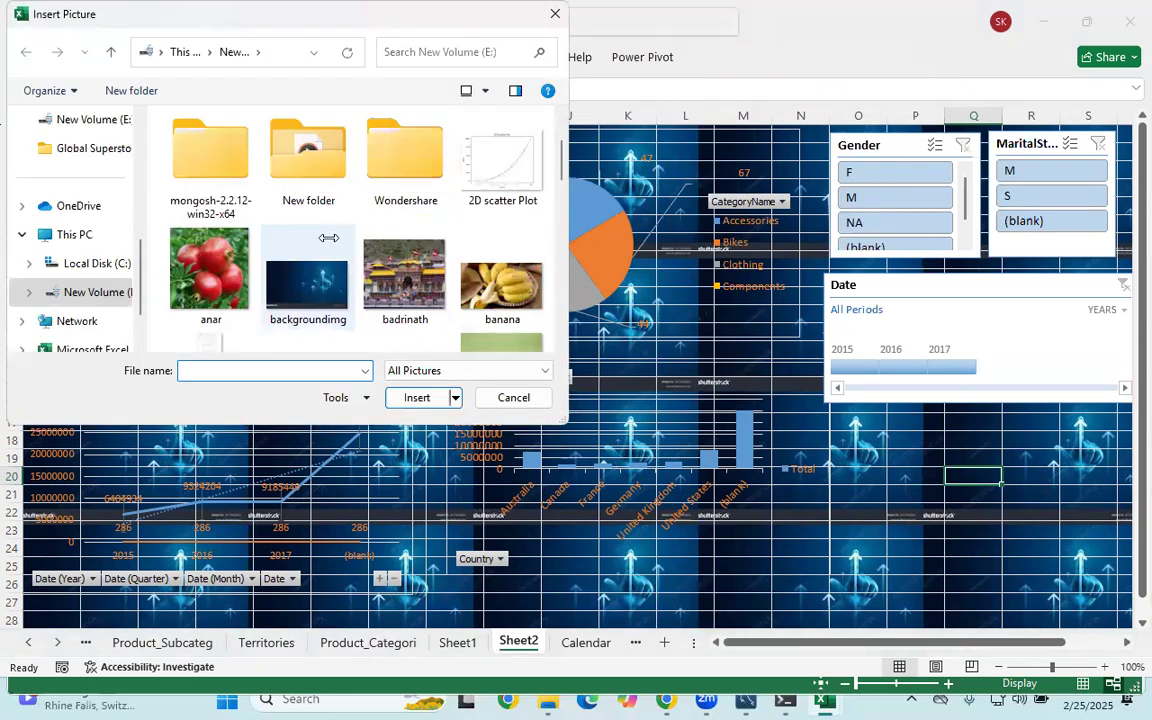
click(325, 268)
click(418, 397)
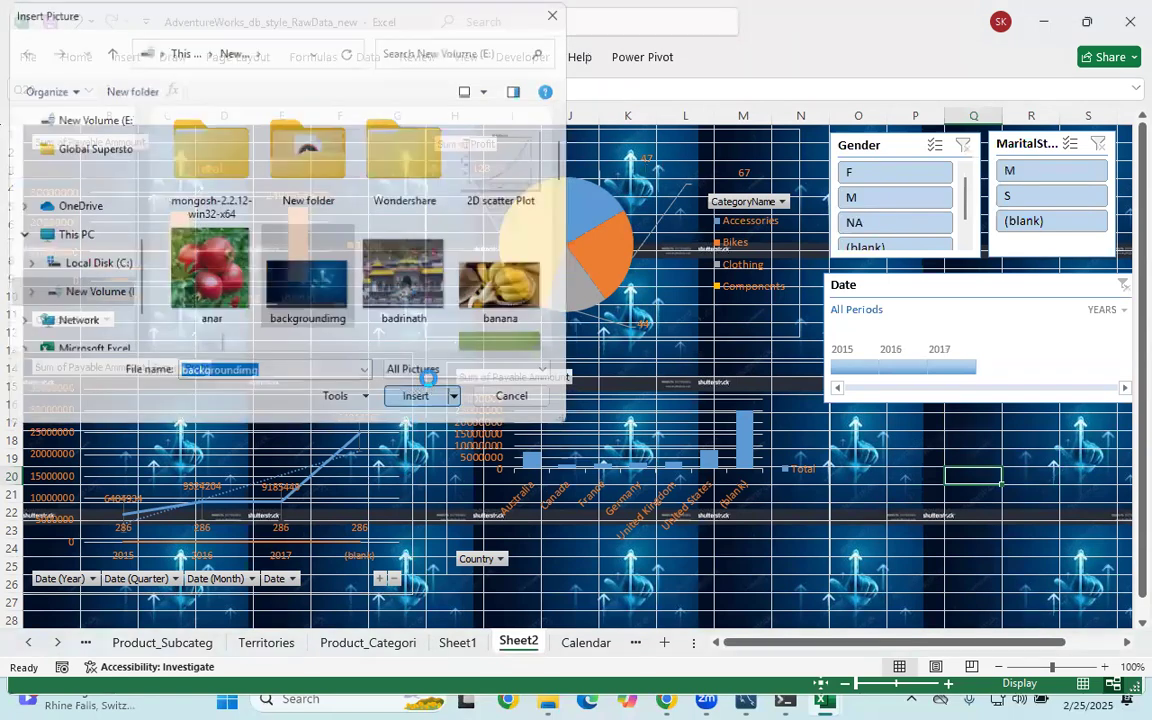
Send the inserted picture to the back and enlarge it to span the whole dashboard behind the charts and slicers
right_click(943, 482)
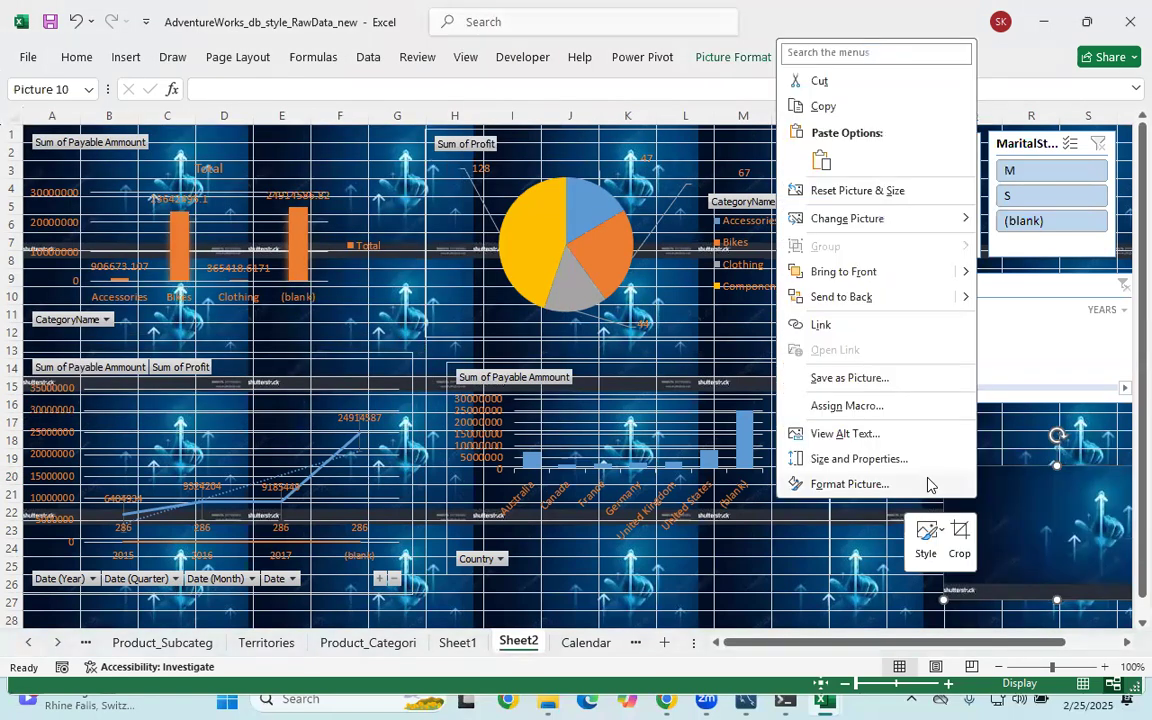
click(841, 297)
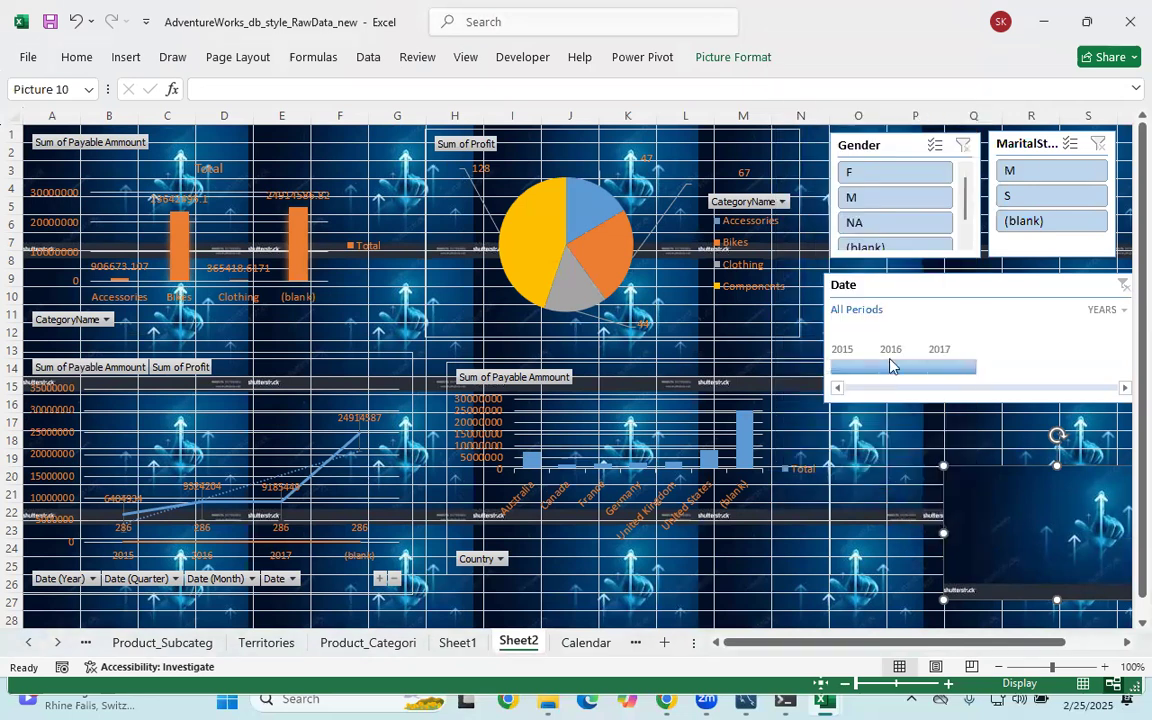
drag(943, 467, 72, 300)
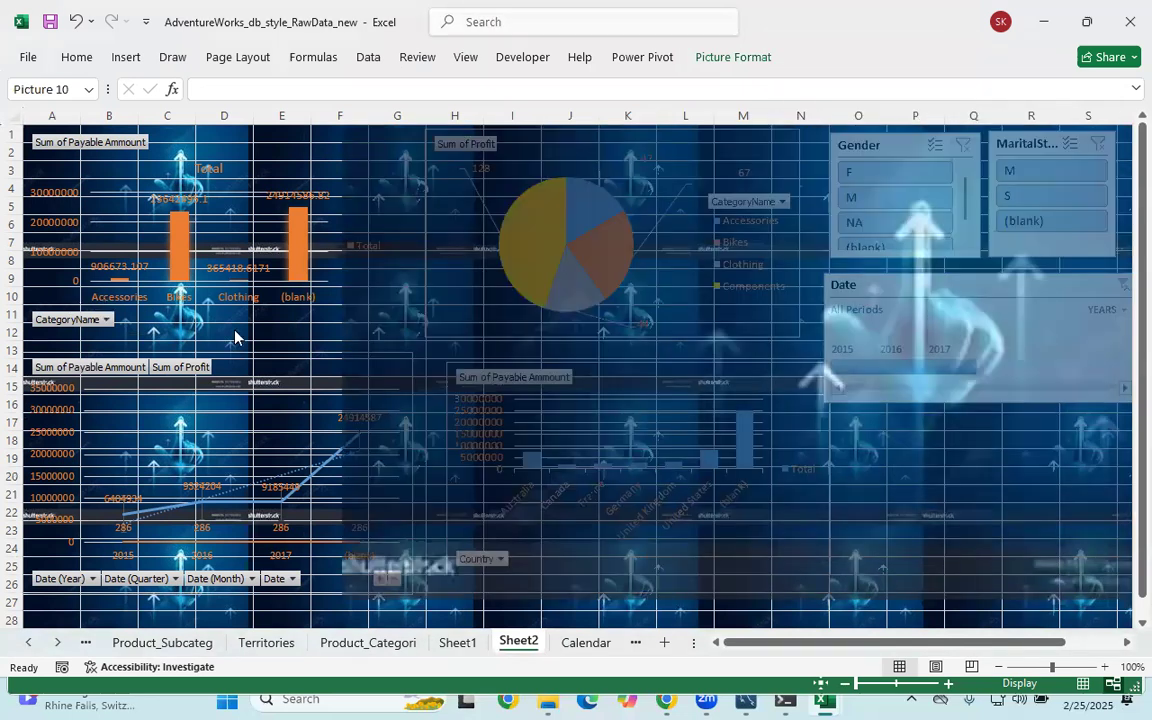
drag(536, 378, 536, 378)
click(218, 158)
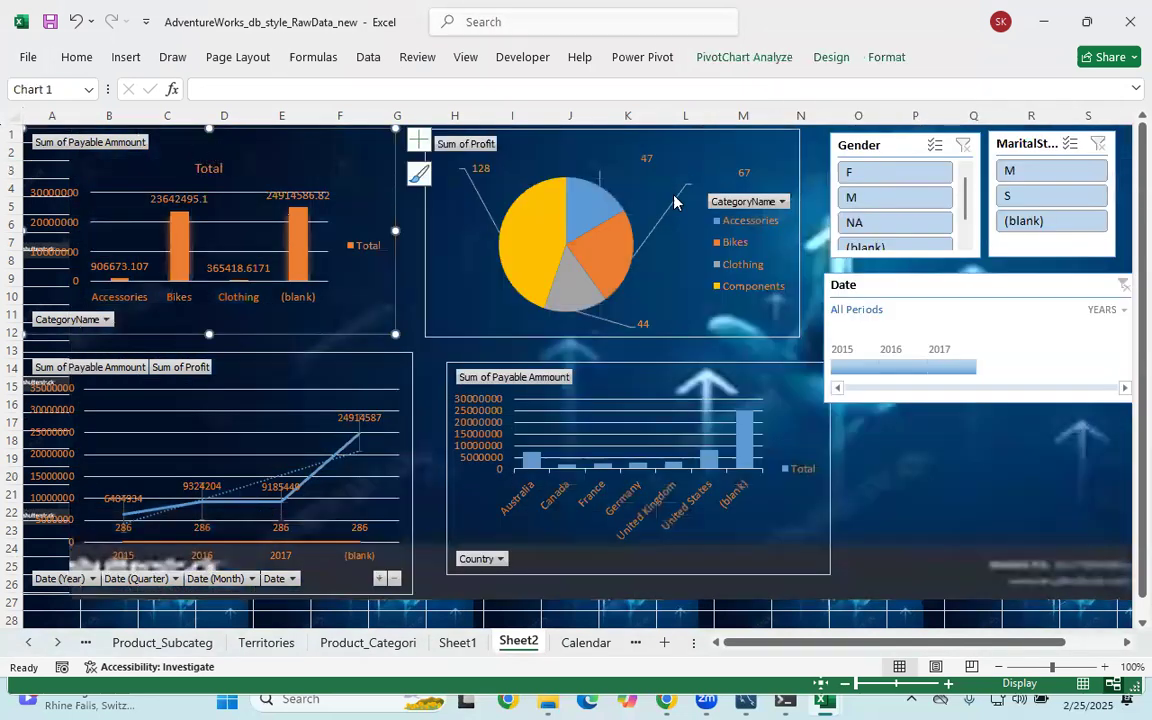
click(886, 434)
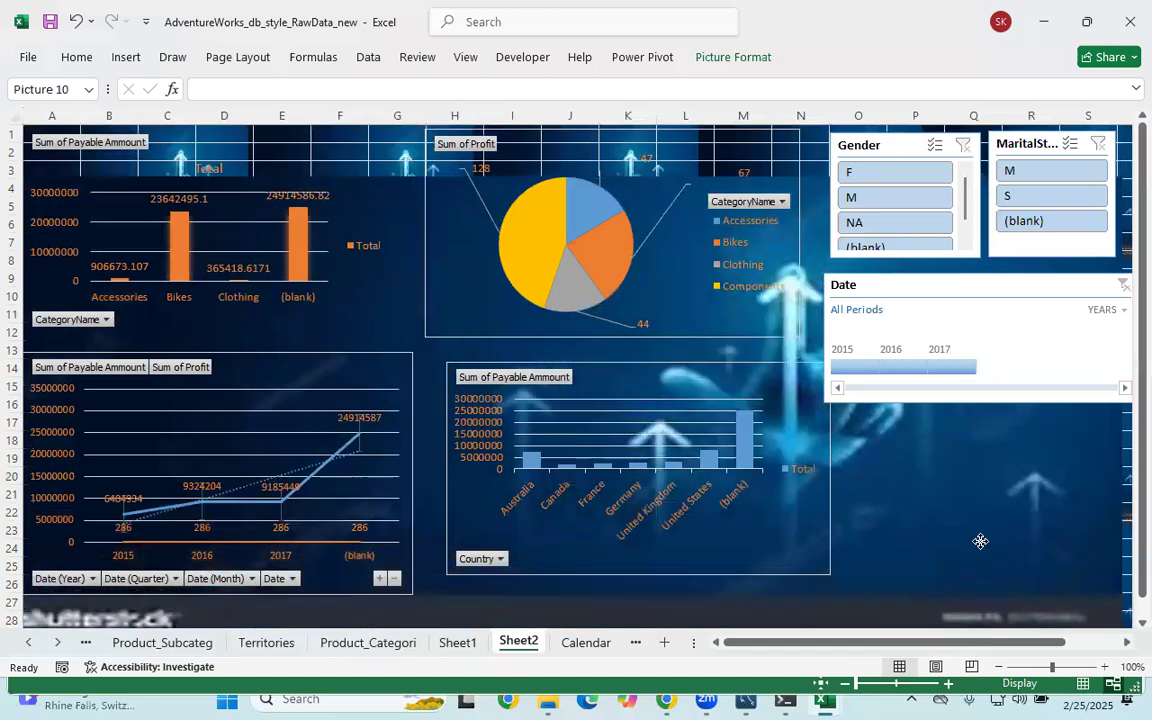
drag(964, 478, 966, 473)
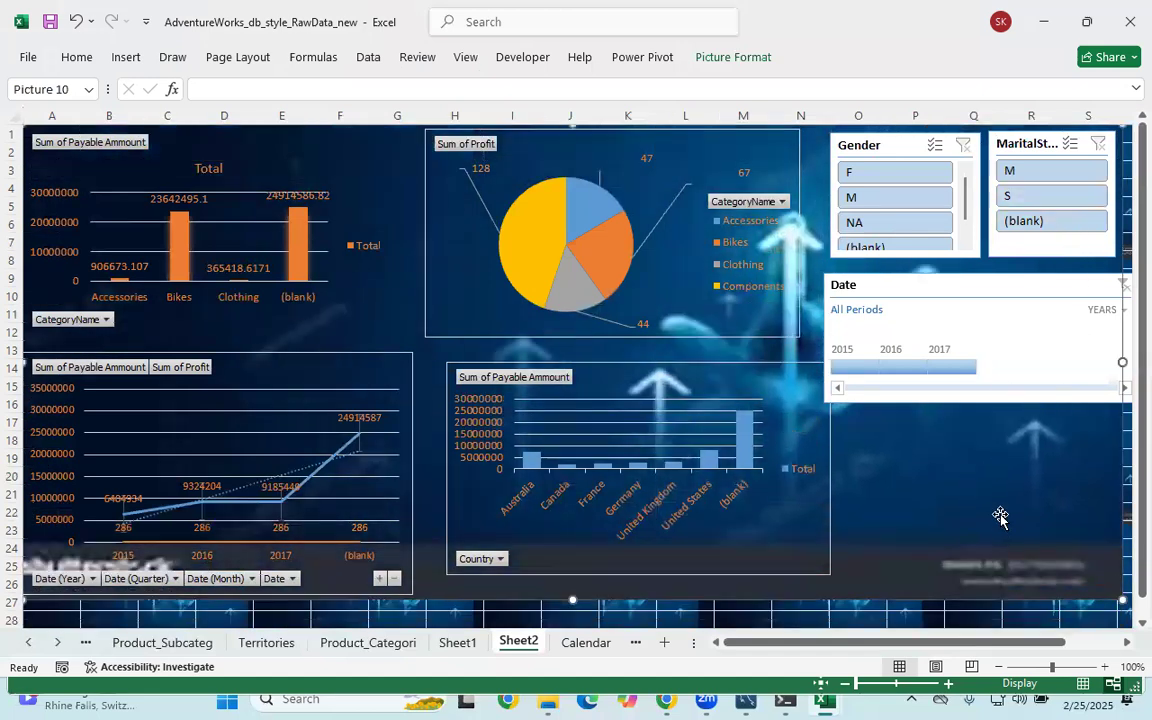
drag(1125, 602, 1136, 652)
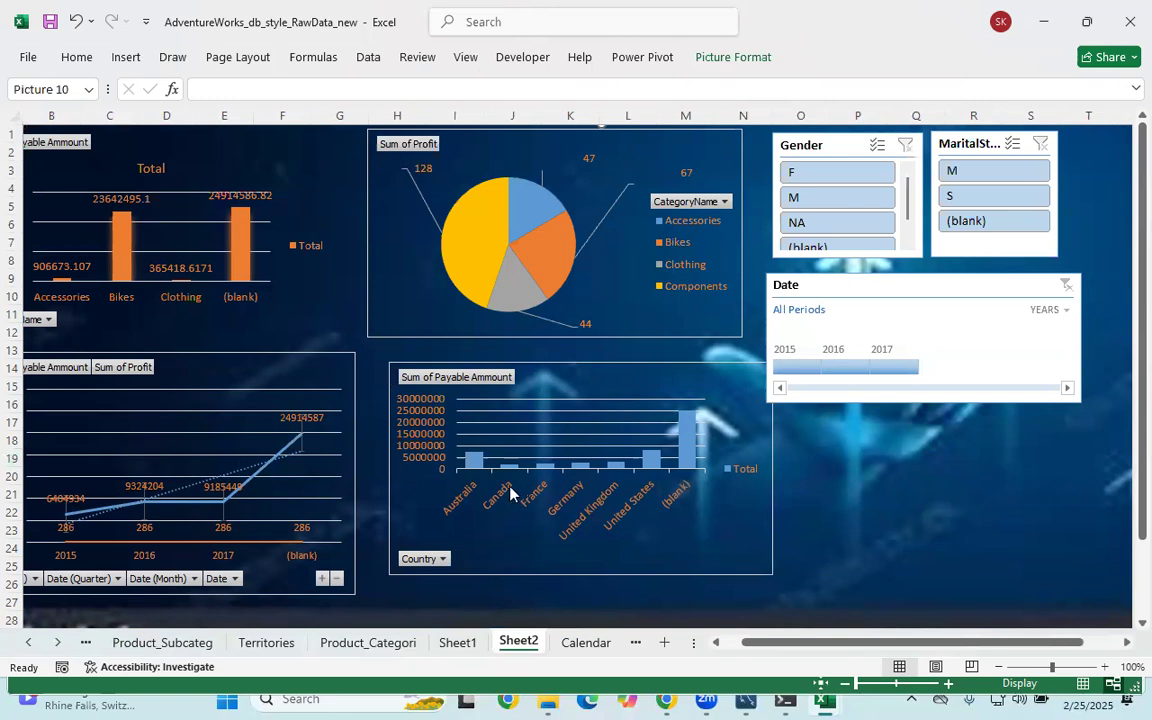
Shift the category column chart, profit pie chart, both slicers and the Date timeline slightly right to spread out the layout
drag(321, 188, 337, 195)
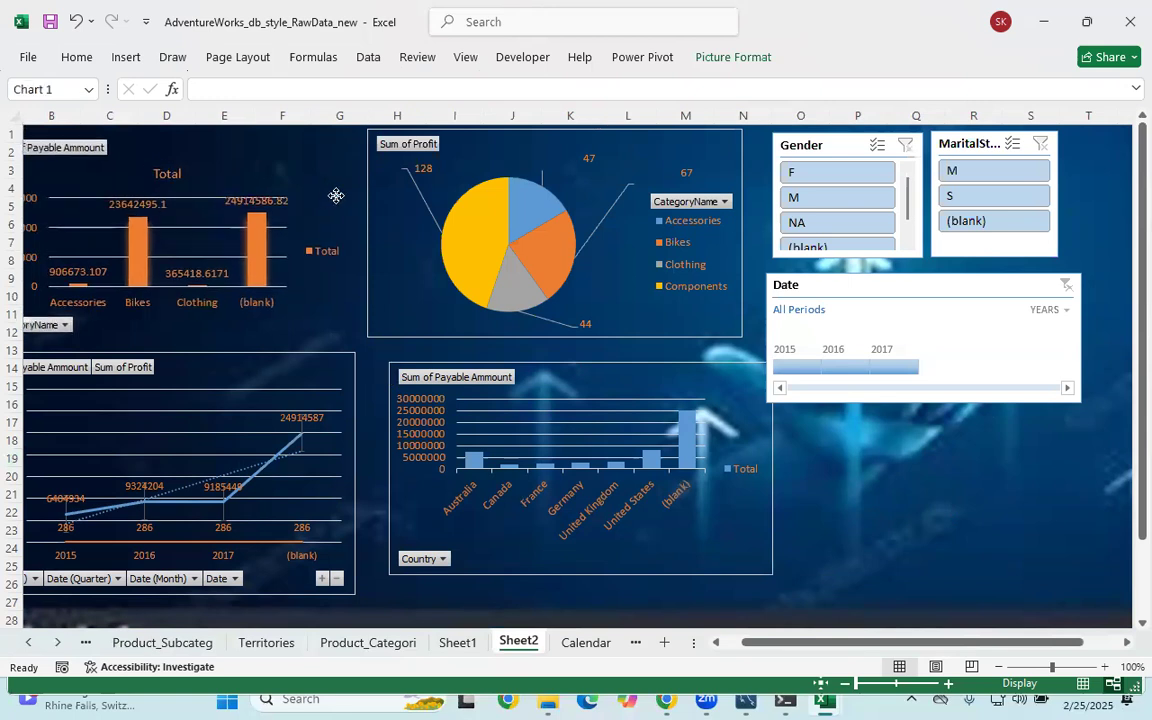
drag(477, 177, 498, 181)
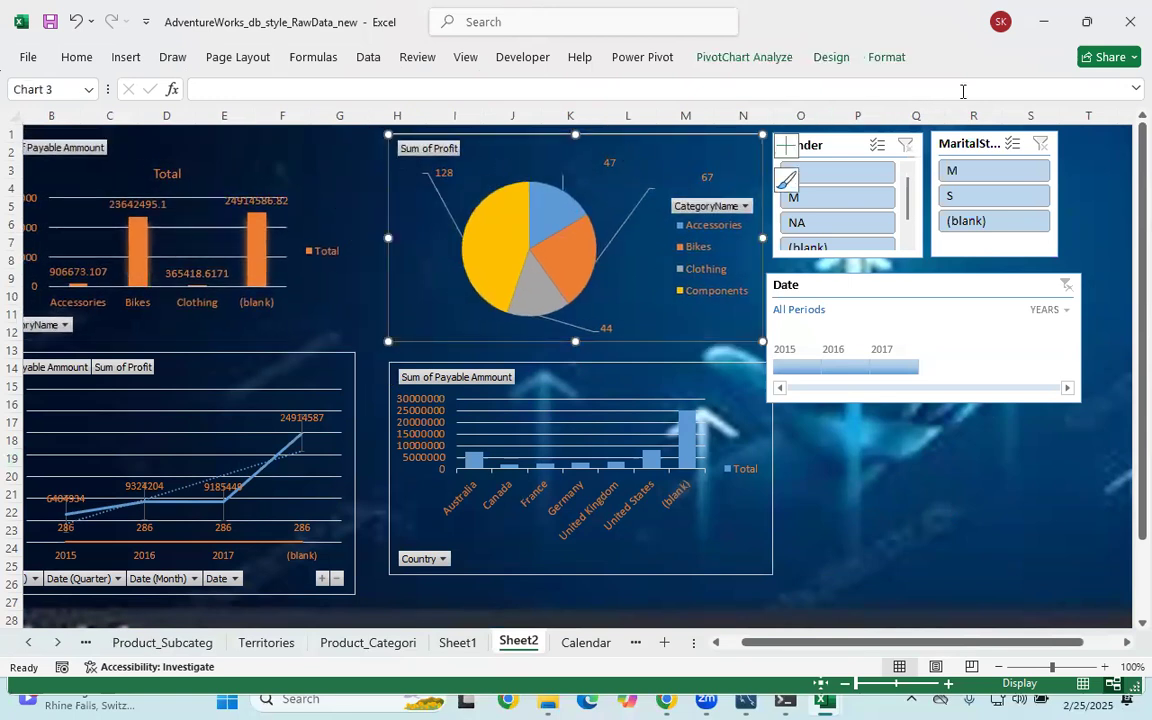
drag(997, 147, 1049, 148)
drag(848, 159, 883, 155)
drag(848, 285, 881, 299)
click(514, 275)
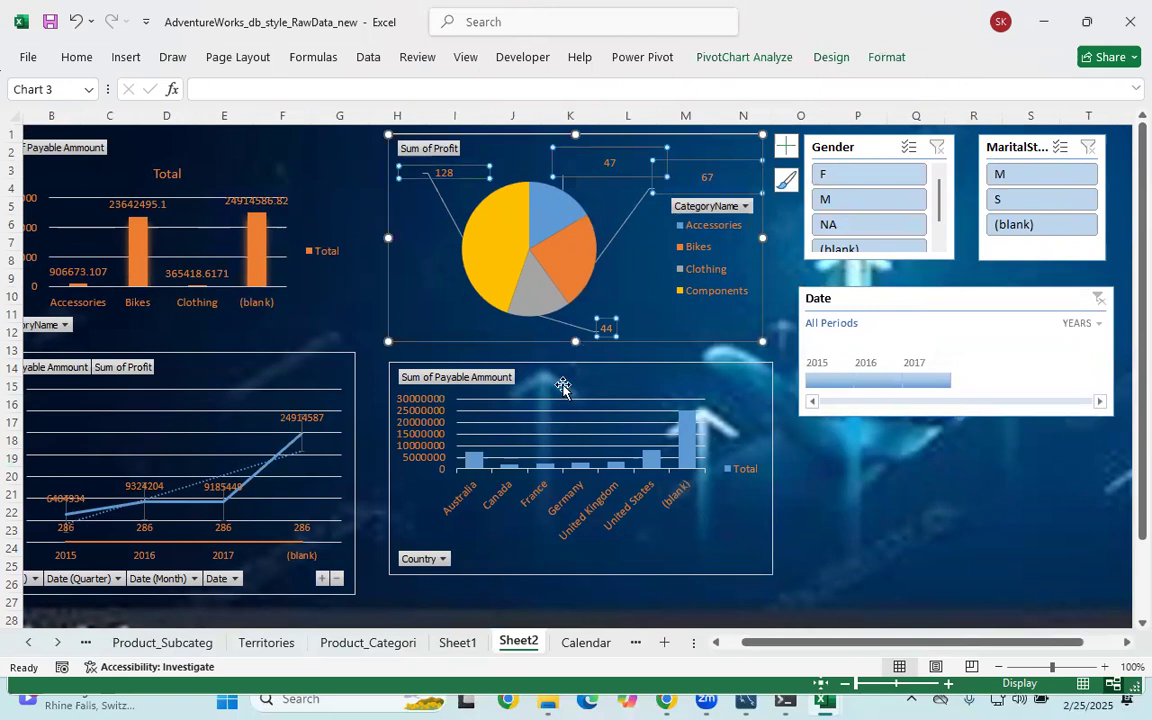
Move all four charts down to free a strip above them for a logo
drag(560, 386, 586, 440)
drag(236, 368, 257, 400)
drag(229, 154, 225, 213)
drag(521, 165, 533, 230)
click(480, 143)
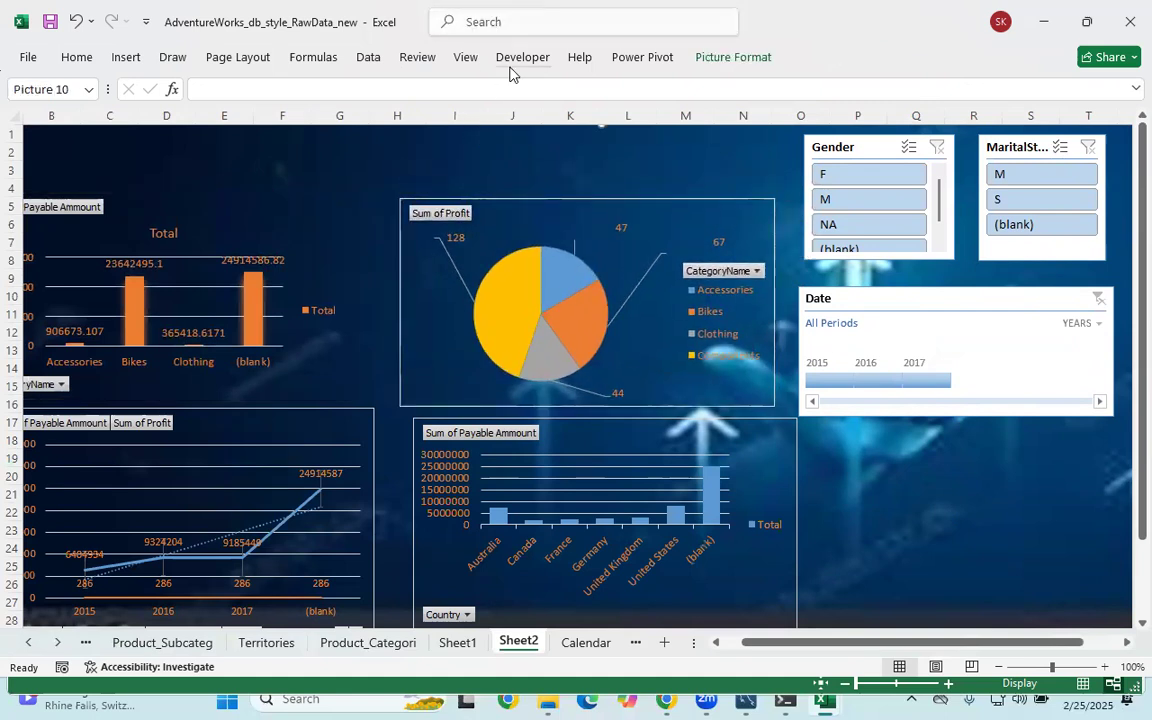
Open Insert Picture and look through the pictures on New Volume (E:) for a logo image
click(525, 28)
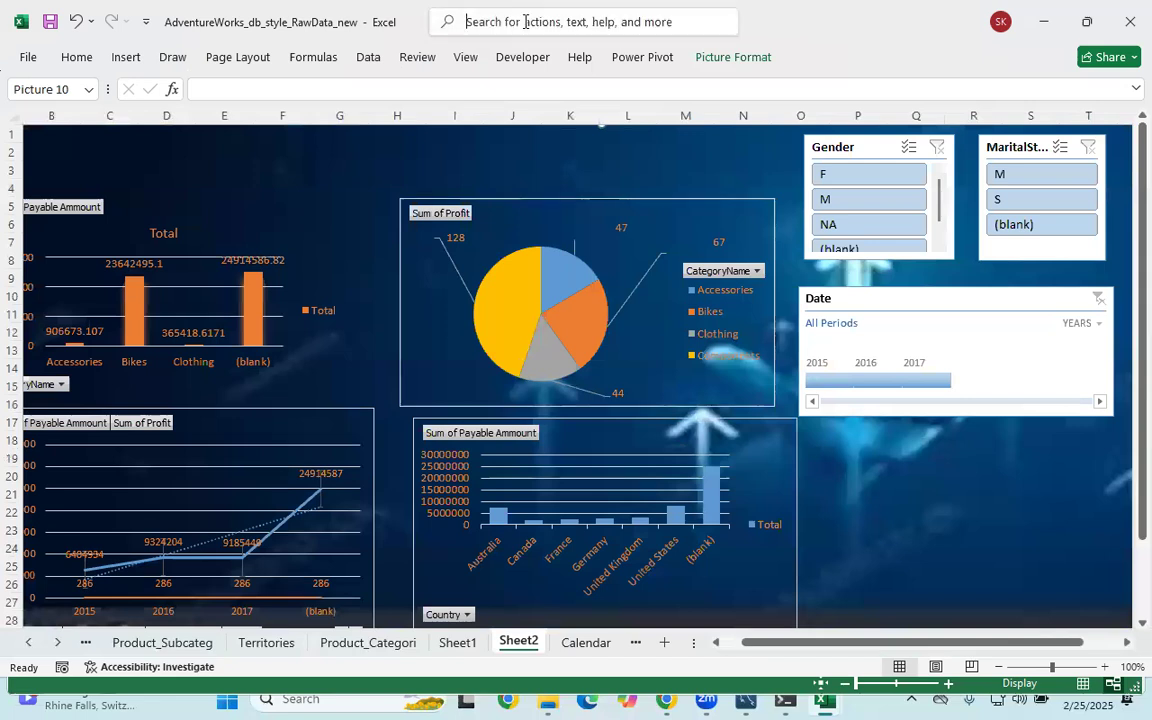
text(inse)
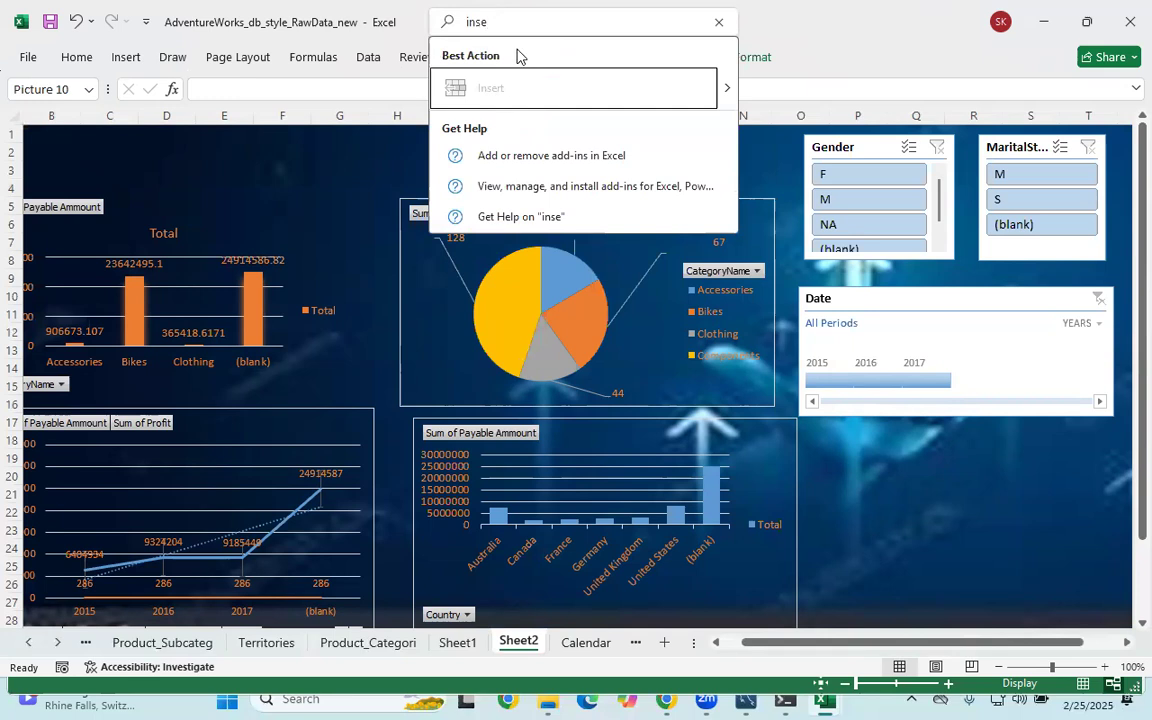
key(BackSpace)
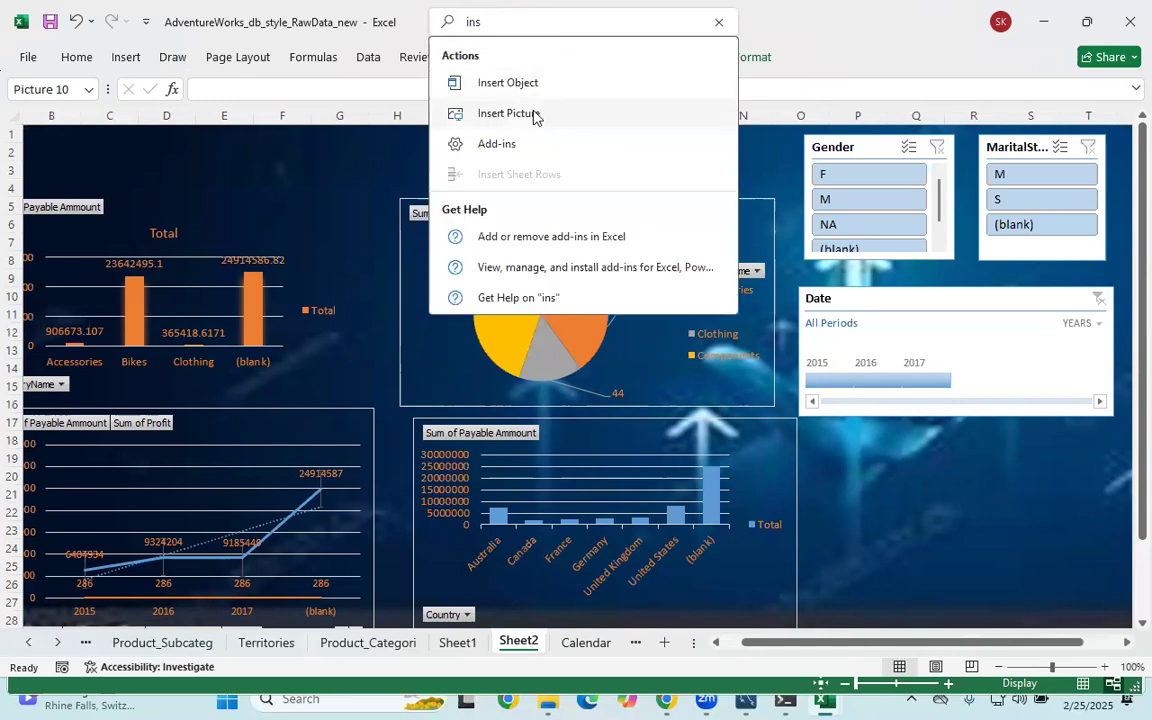
key(Escape)
scroll(364, 298, down, 5)
scroll(368, 298, up, 3)
scroll(368, 296, down, 2)
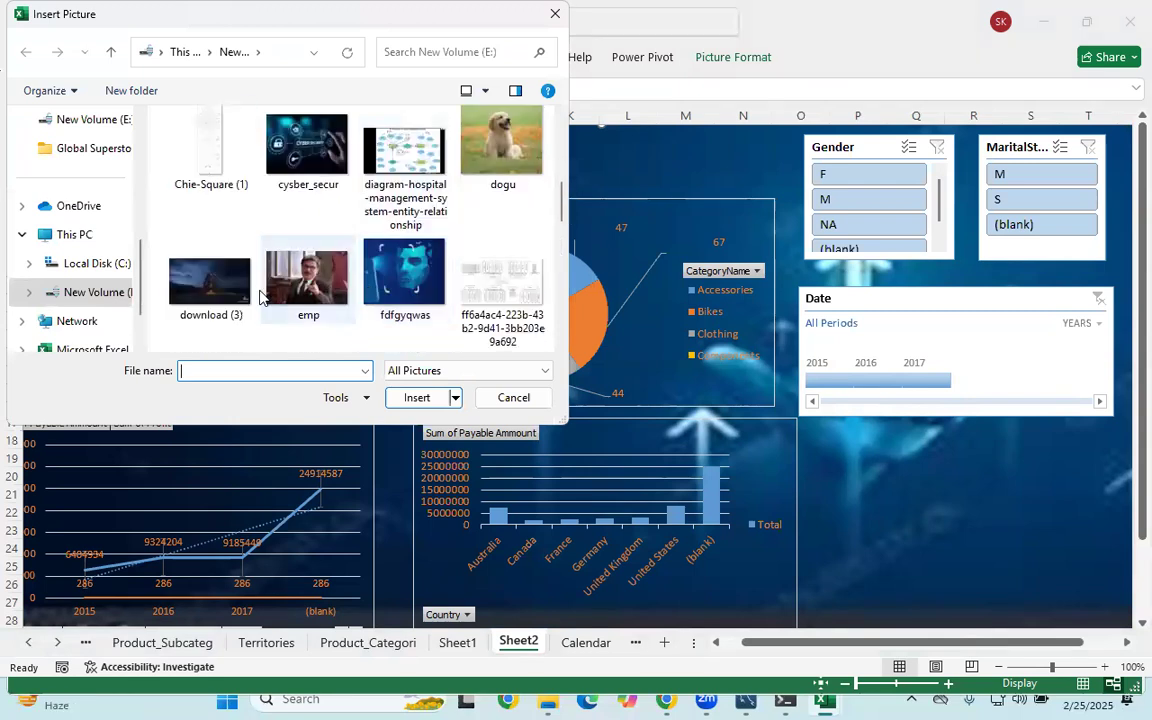
scroll(390, 262, down, 4)
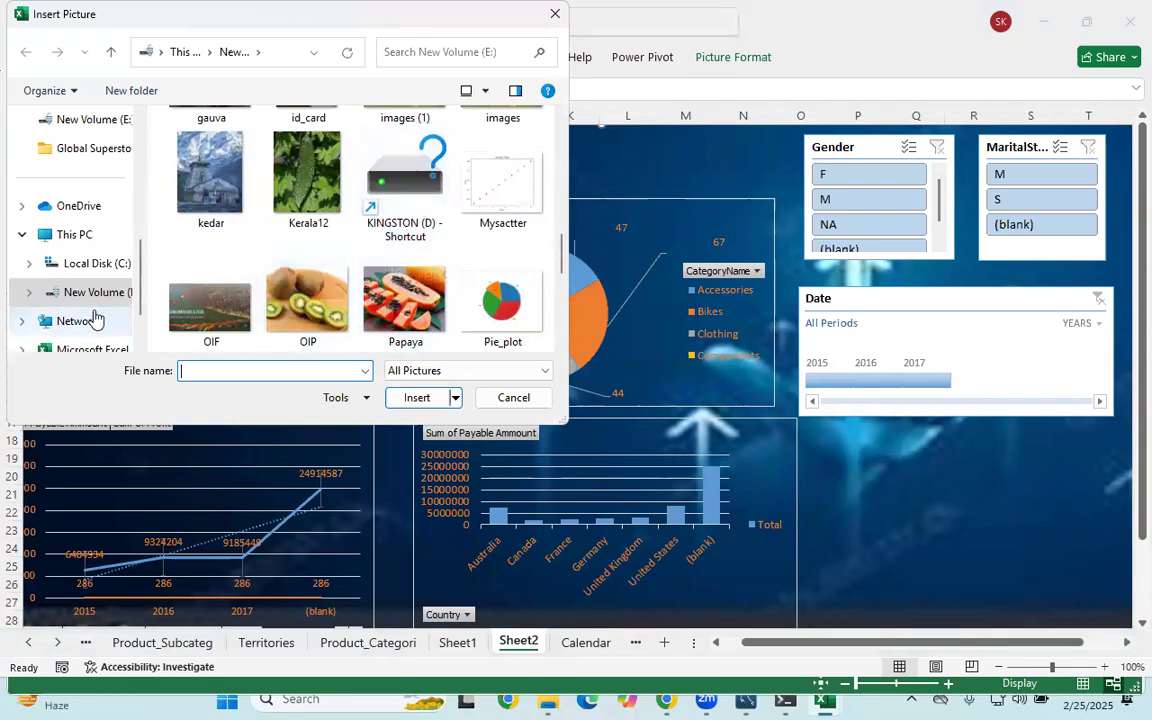
scroll(57, 322, down, 2)
scroll(370, 210, up, 4)
scroll(404, 211, down, 2)
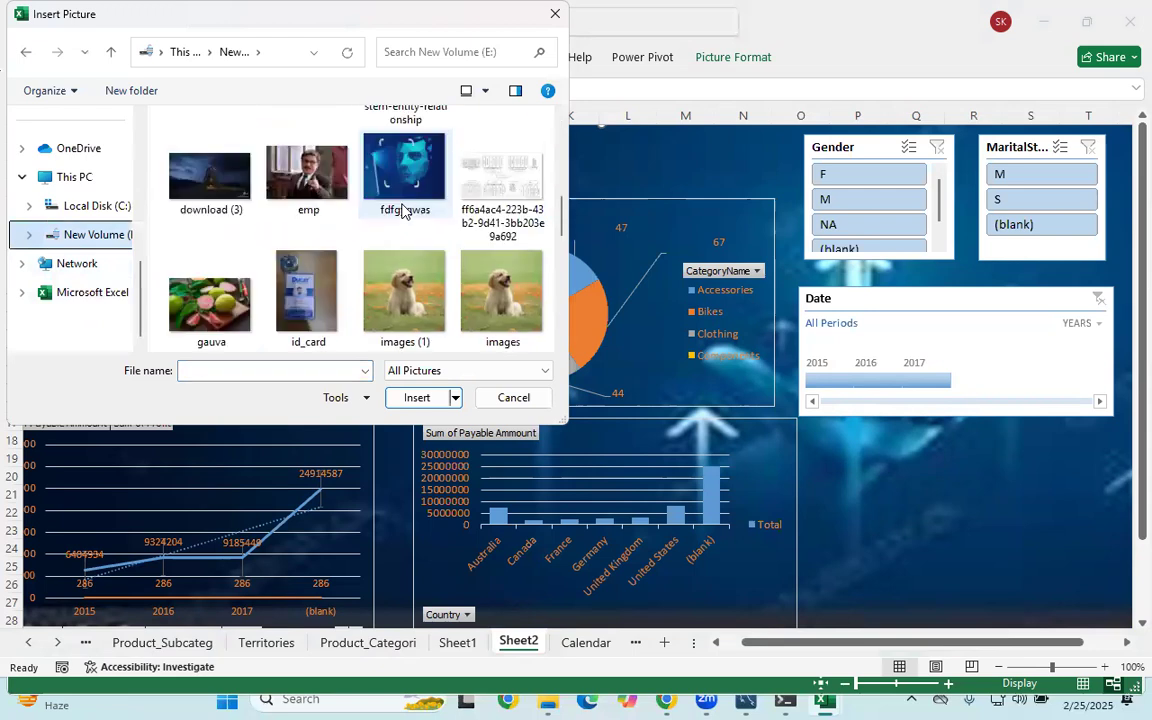
scroll(403, 210, down, 6)
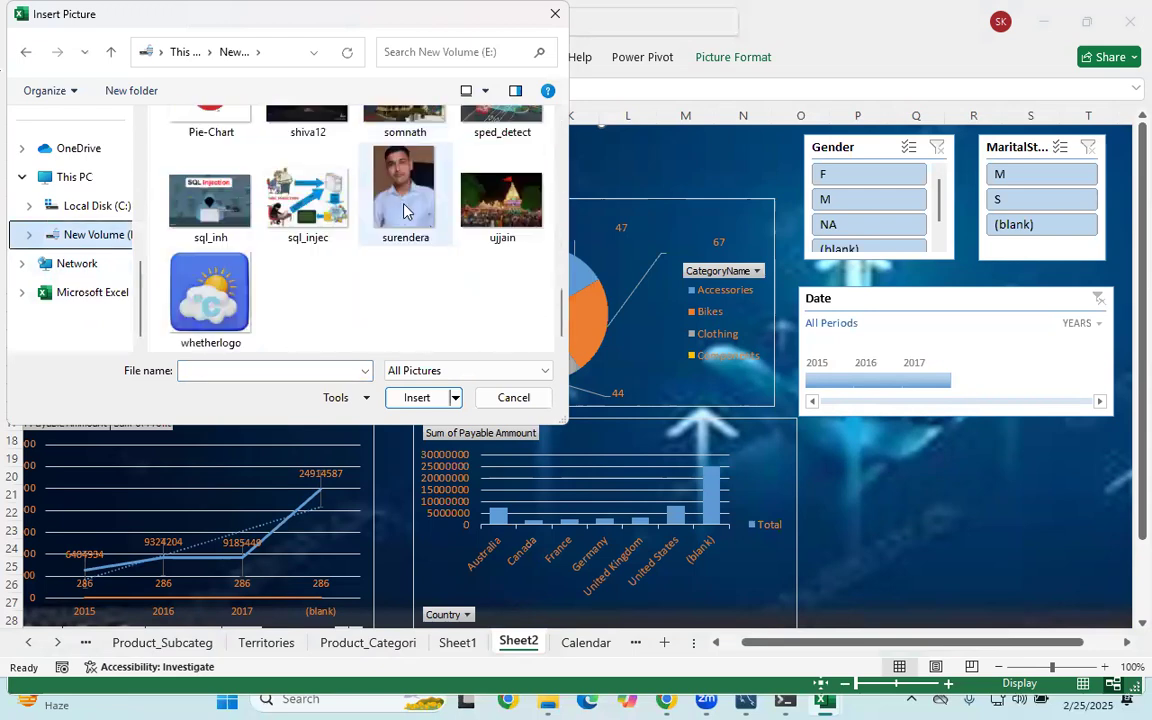
scroll(404, 210, up, 8)
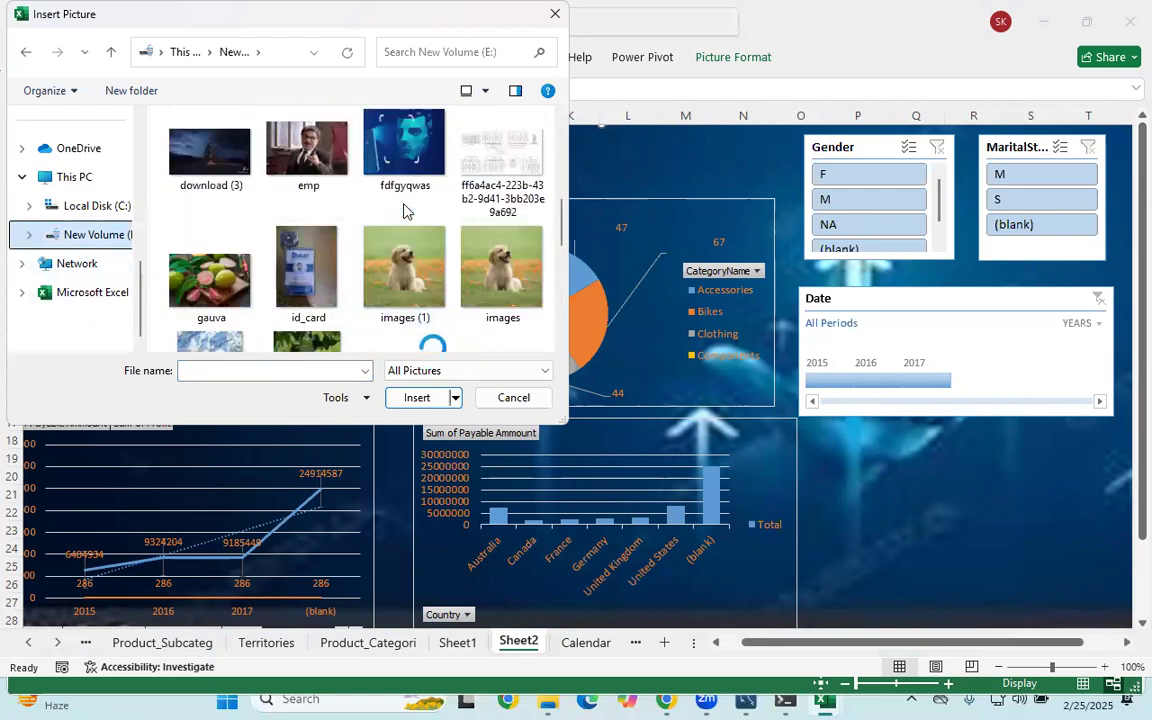
scroll(414, 206, up, 3)
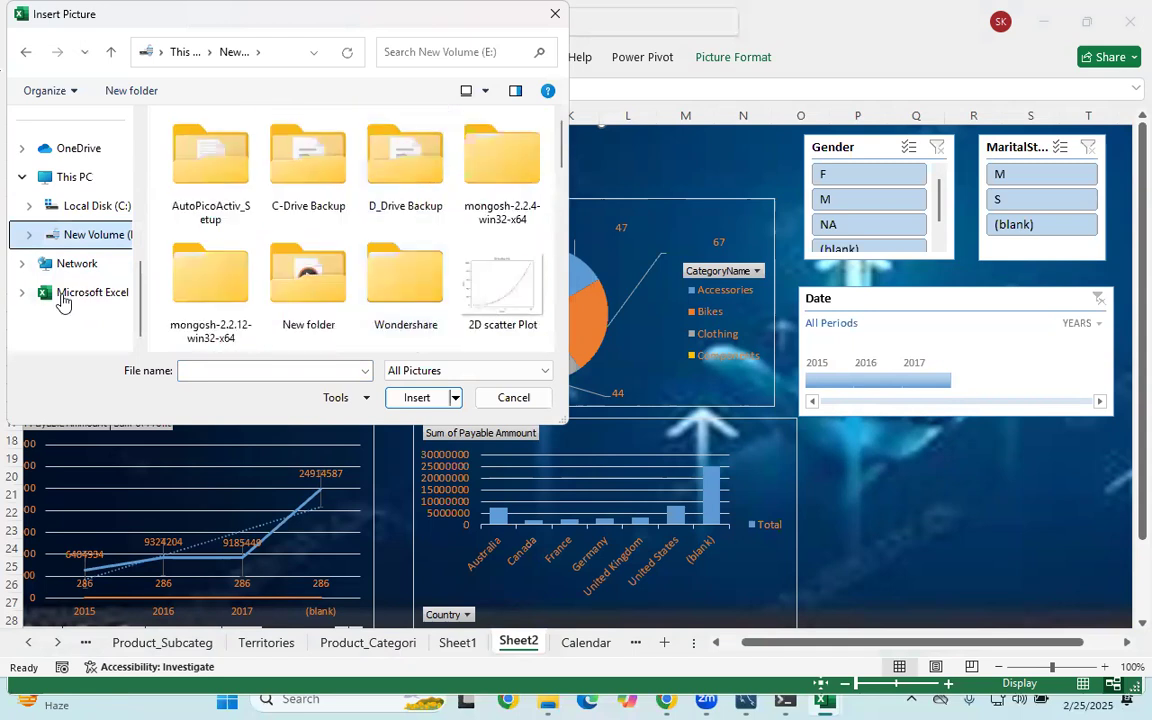
Insert the loggo picture from the D_Drive Backup folder
double_click(405, 200)
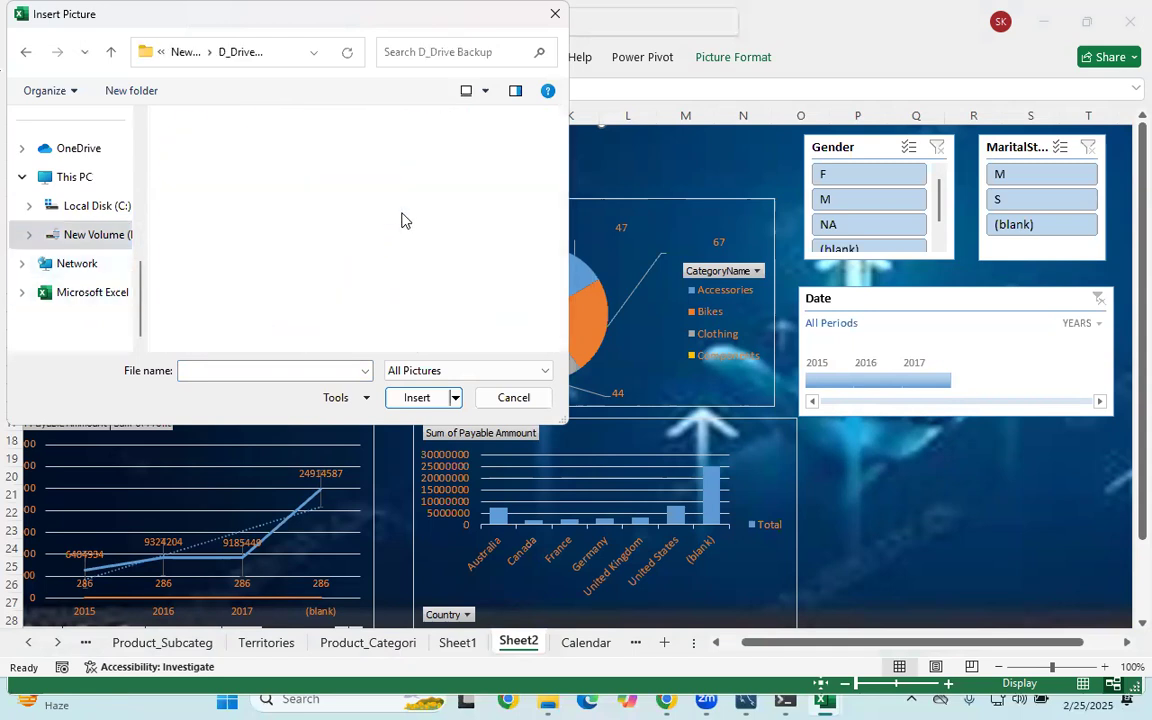
scroll(400, 228, down, 1)
scroll(396, 238, down, 10)
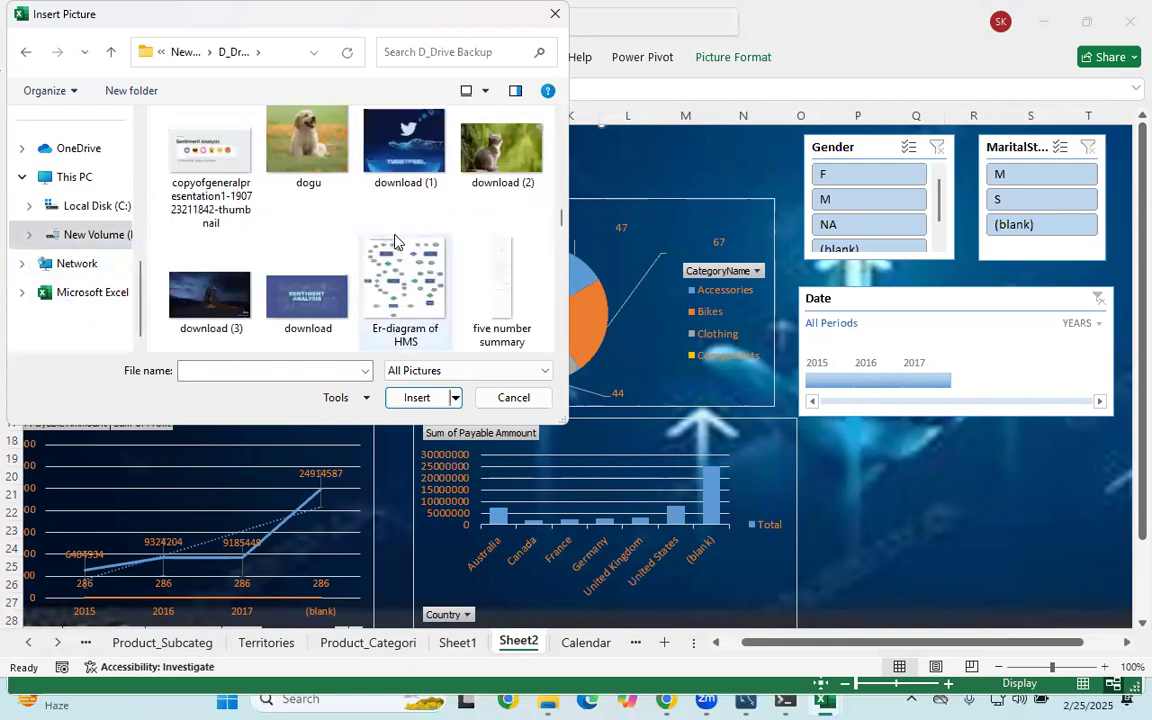
scroll(396, 240, down, 3)
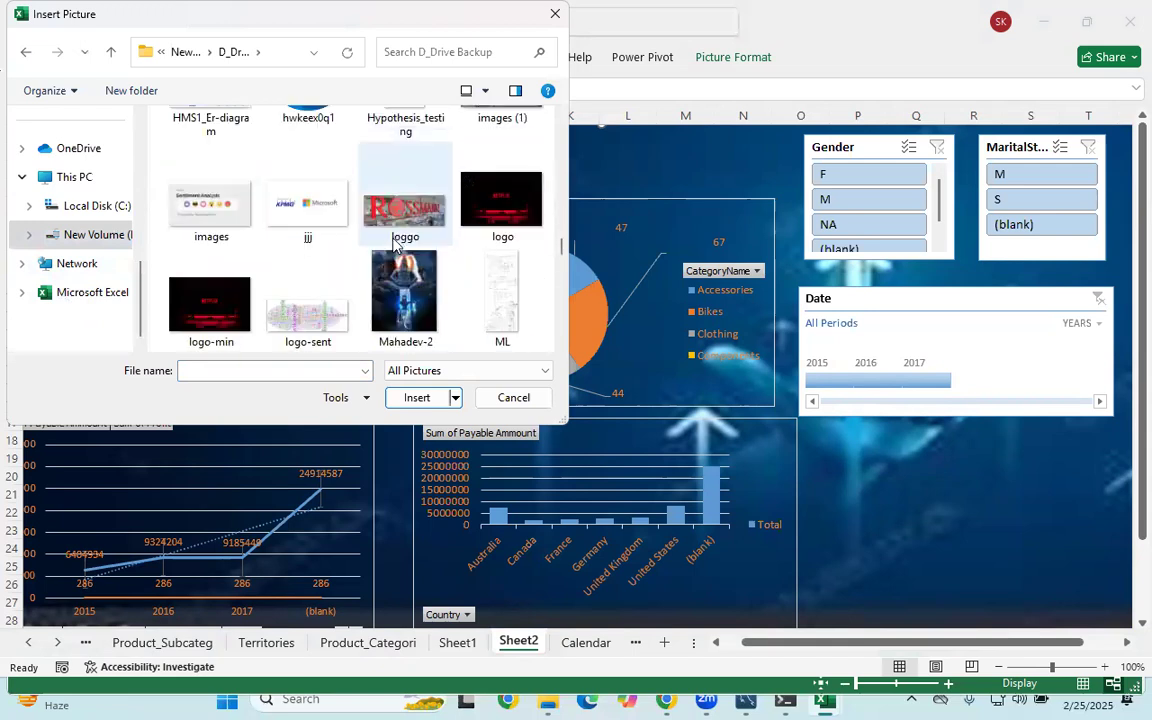
click(392, 222)
click(416, 397)
Place the Rossmann logo above the category column chart and resize it into a short, wide banner
drag(936, 470, 132, 128)
drag(523, 205, 527, 218)
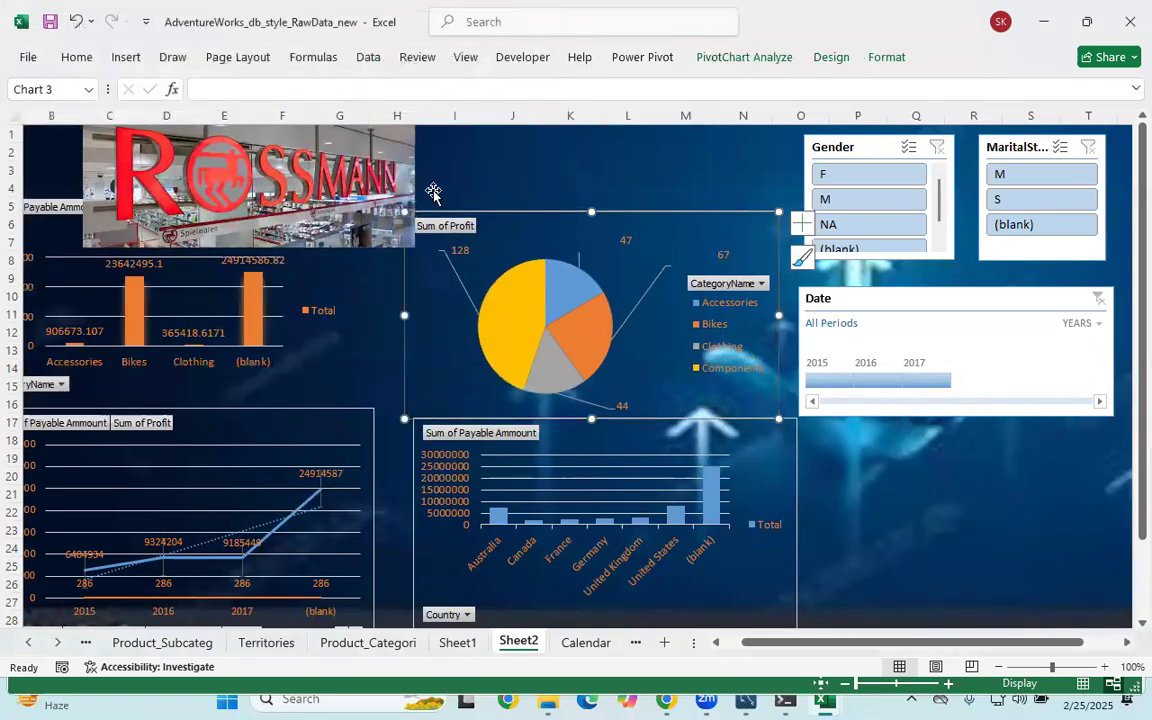
click(267, 210)
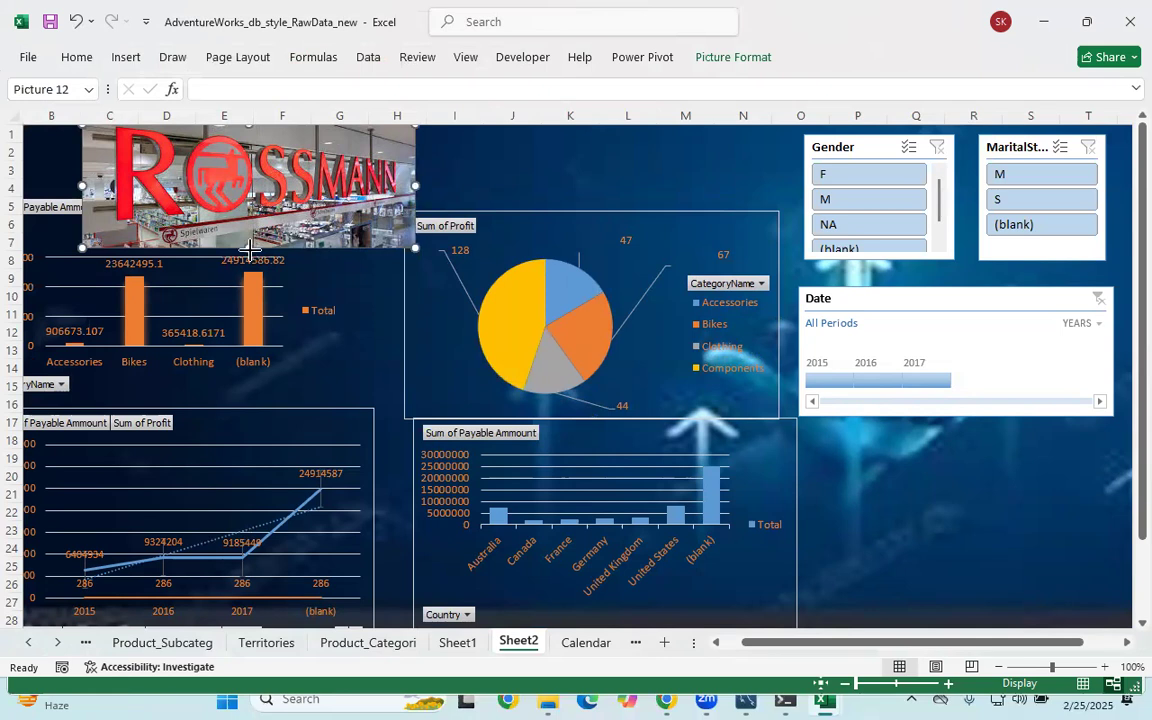
drag(250, 248, 244, 221)
drag(345, 170, 710, 178)
drag(395, 219, 394, 206)
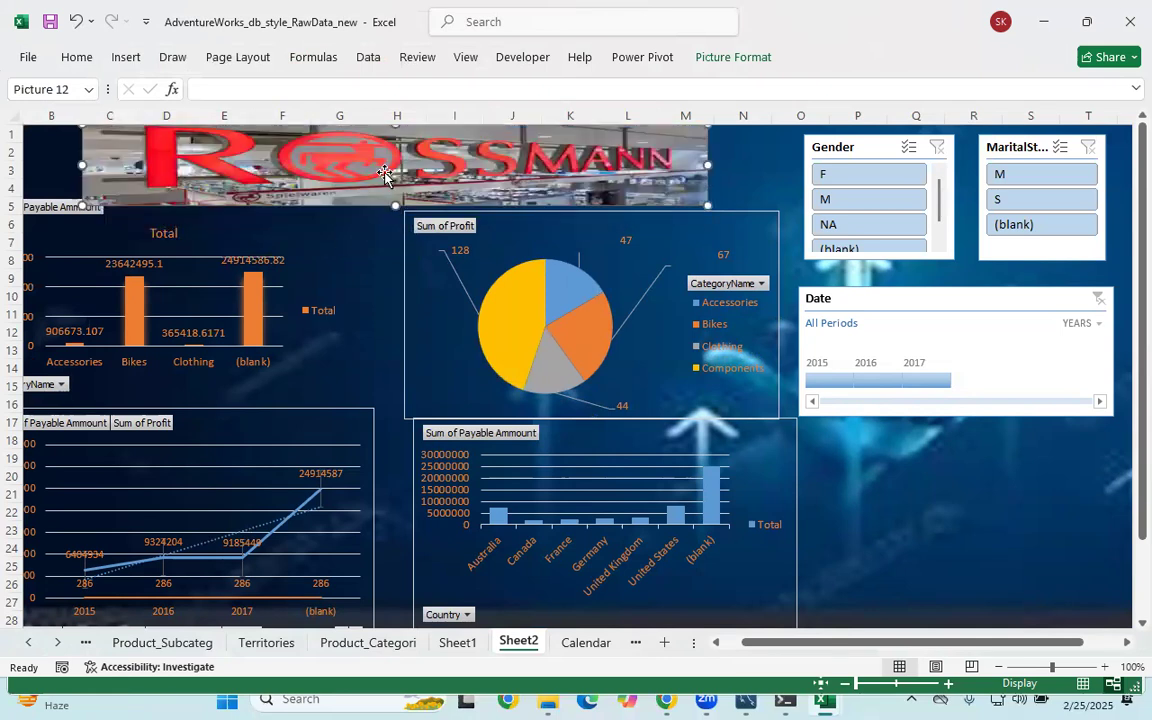
drag(355, 155, 276, 155)
drag(630, 166, 404, 167)
Narrow the Rossmann logo, and shorten the category column chart from its upper edge and shift it slightly right
click(231, 224)
drag(160, 190, 160, 213)
click(402, 199)
drag(402, 204, 286, 196)
drag(195, 268, 220, 267)
click(468, 197)
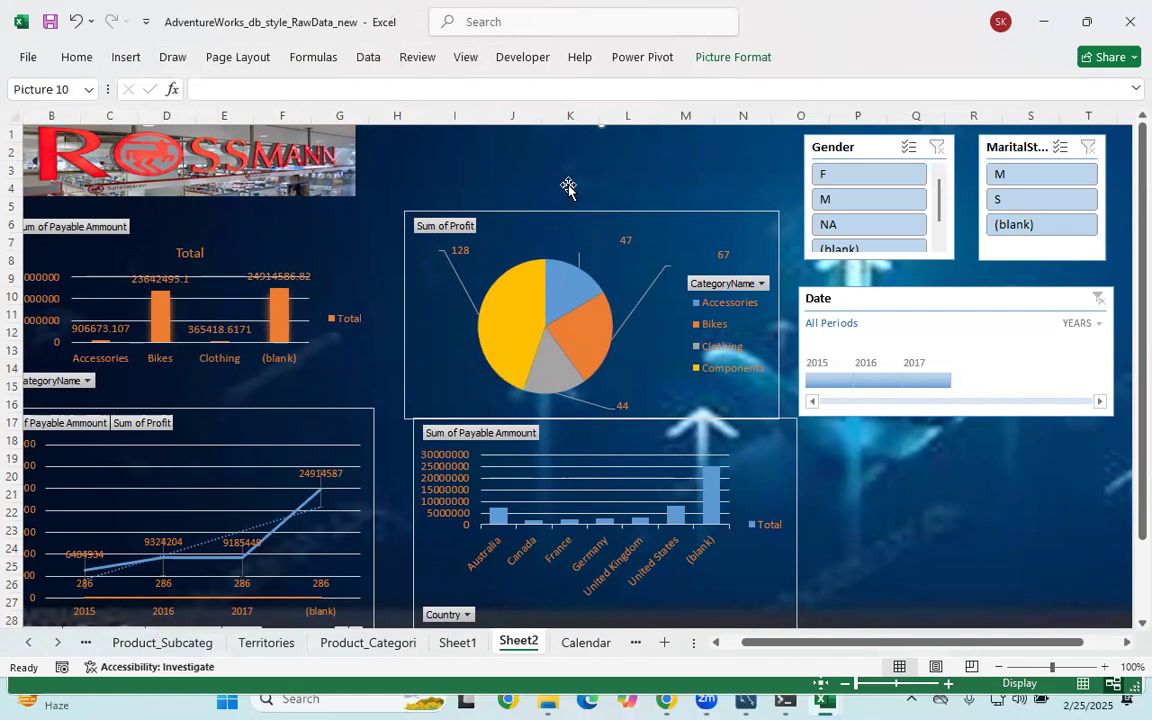
Nudge the profit pie chart up and left, and the category column chart up and right toward the logo
click(573, 244)
drag(590, 226, 532, 222)
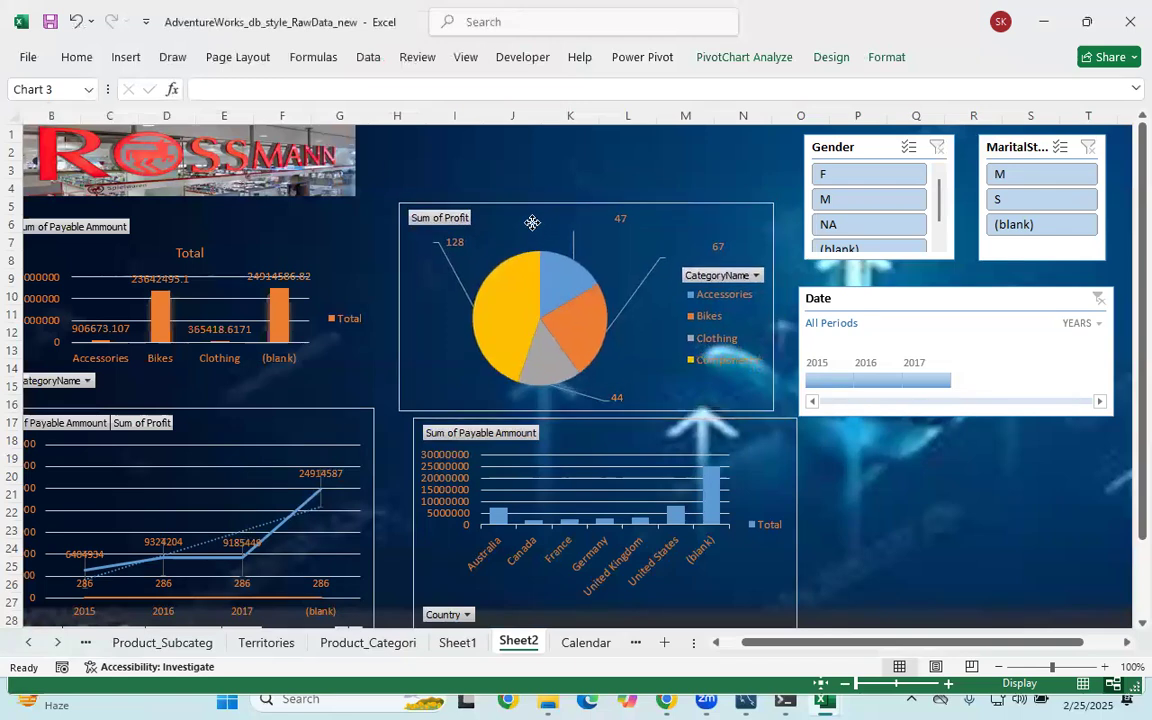
click(957, 496)
click(585, 302)
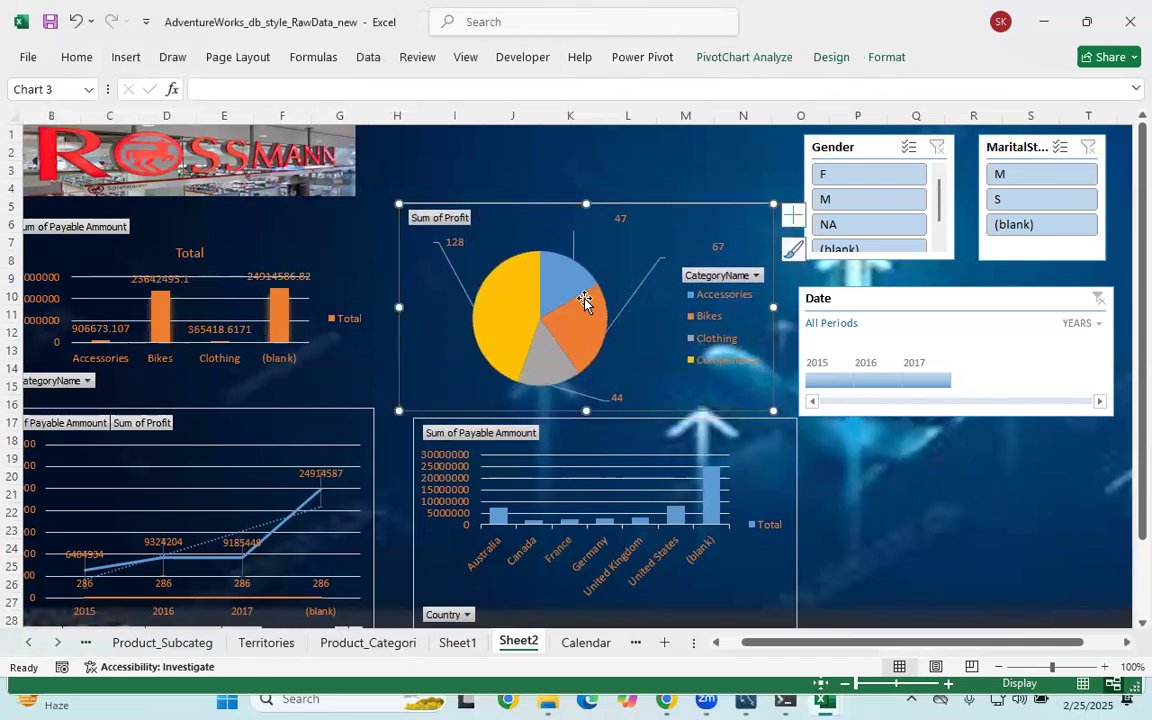
click(324, 234)
drag(324, 234, 336, 228)
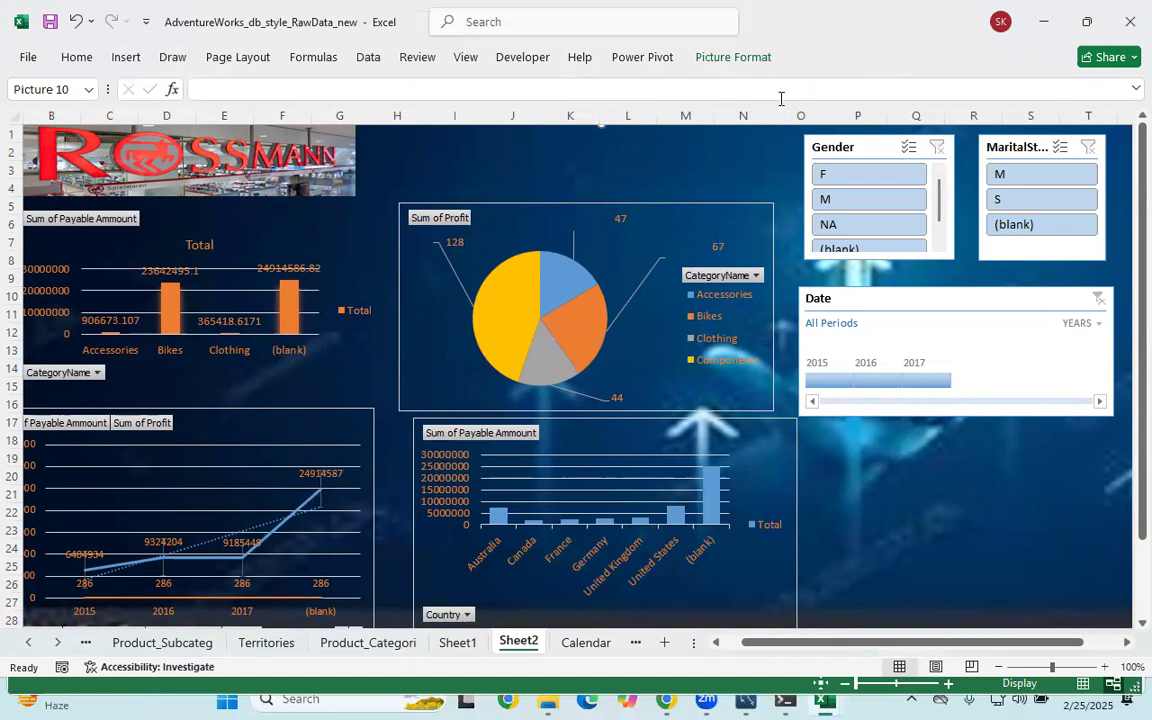
Insert a text box between the logo and the Gender slicer, above the profit pie chart, containing "SALES ANASYSIS DASHBOARD"
click(509, 22)
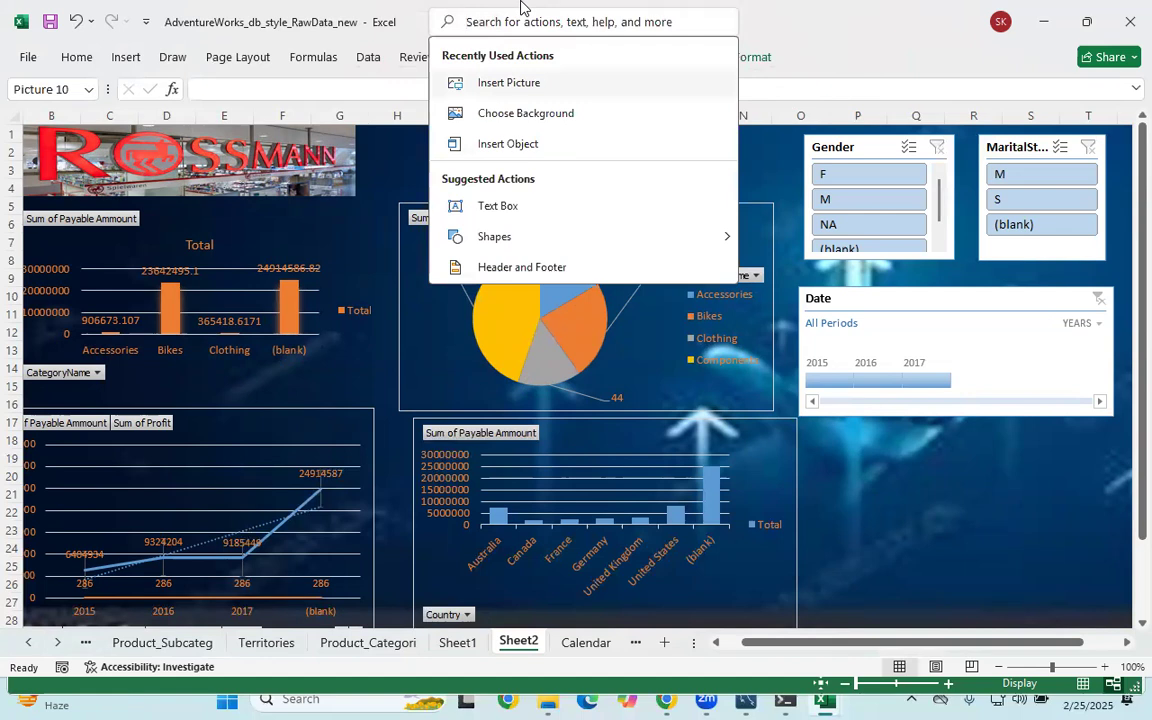
text(text)
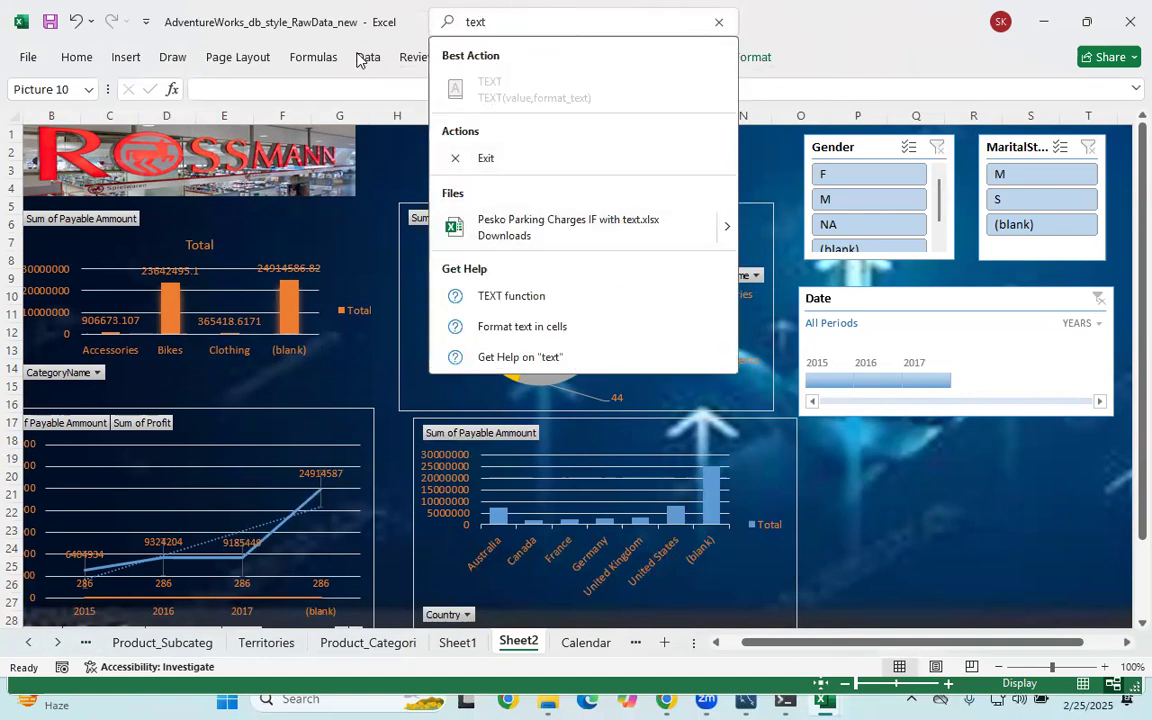
click(128, 58)
click(125, 57)
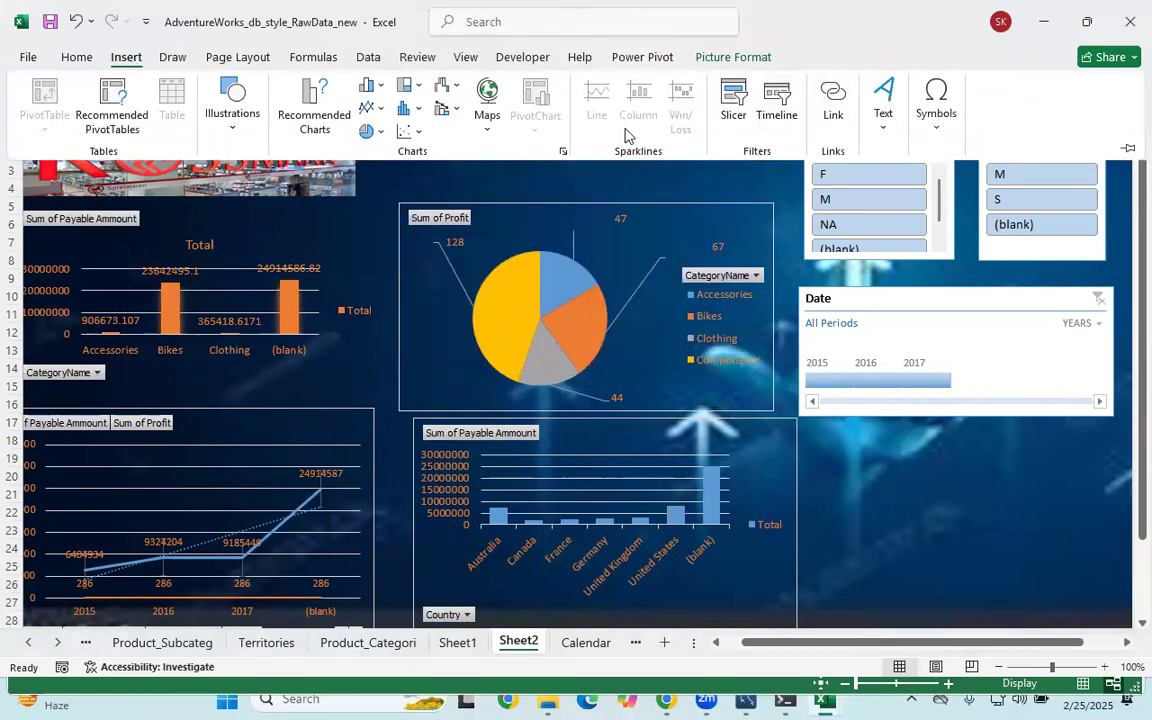
click(883, 105)
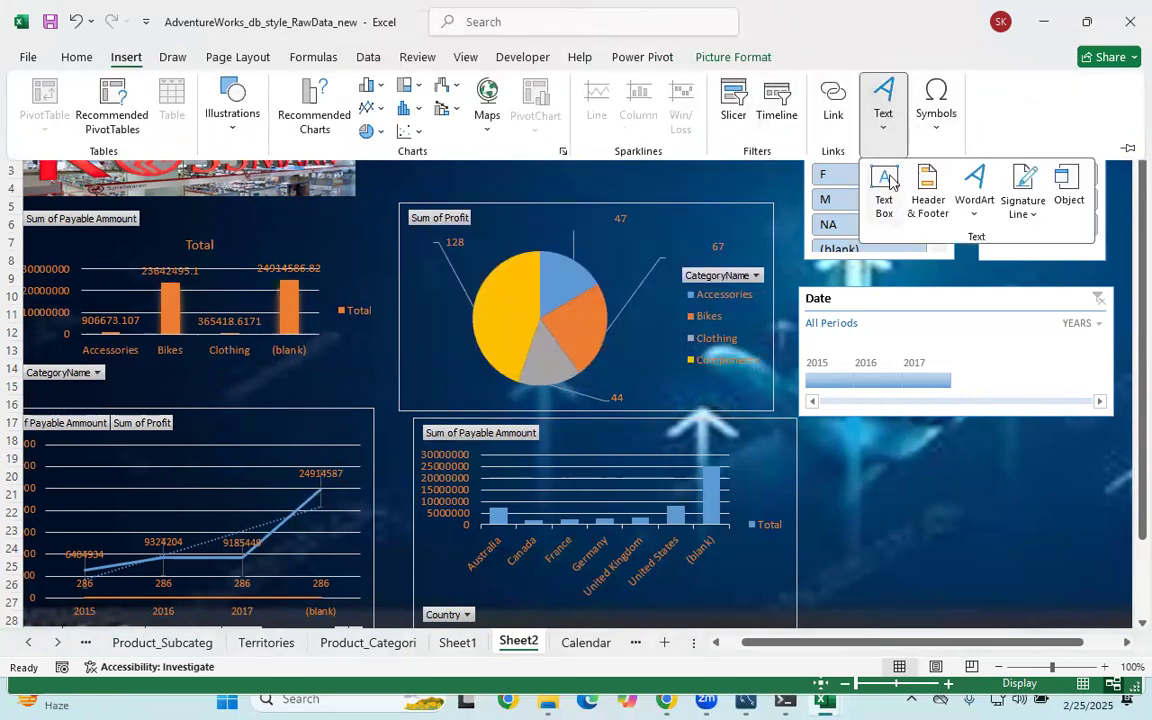
click(885, 180)
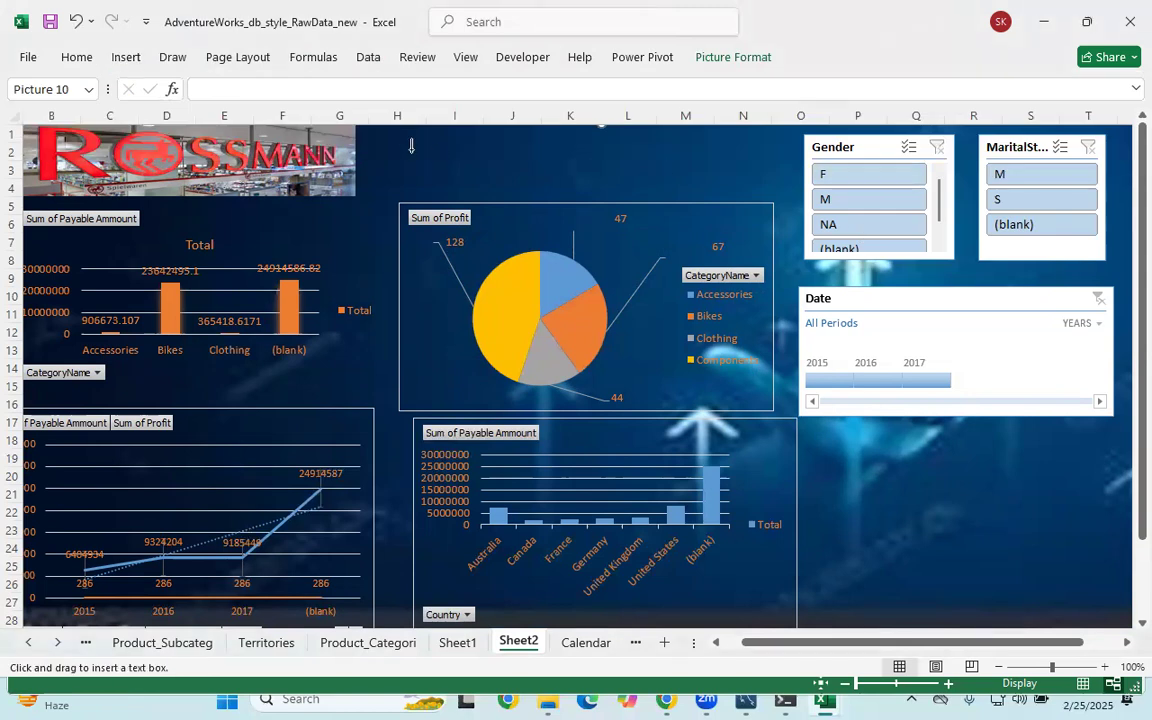
drag(393, 145, 783, 190)
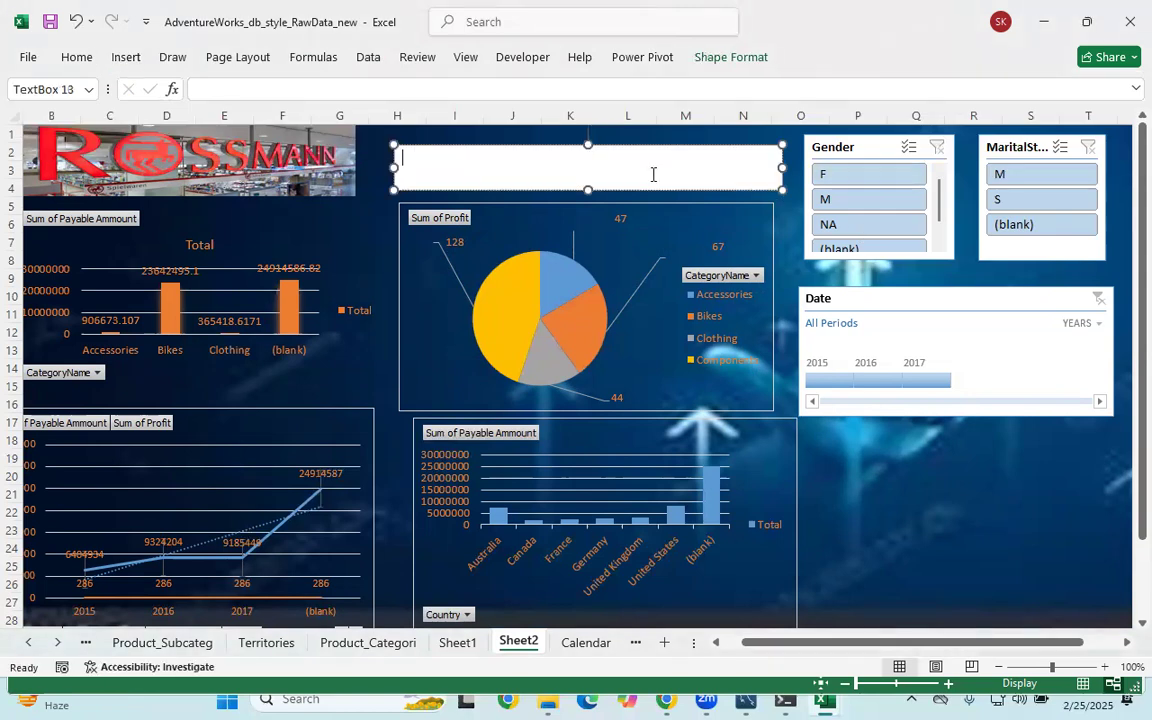
text(SALES ANASYSIS DASHBOARD)
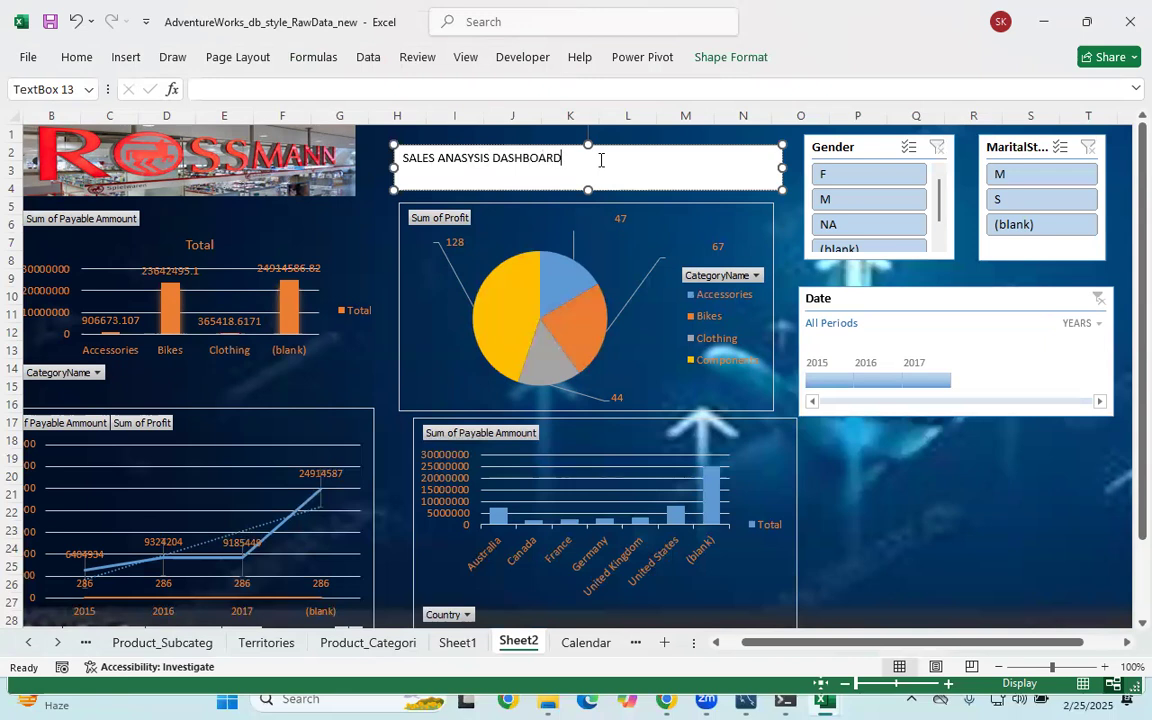
Format the dashboard title text as 24 pt, bold, centred and red
drag(494, 168, 390, 158)
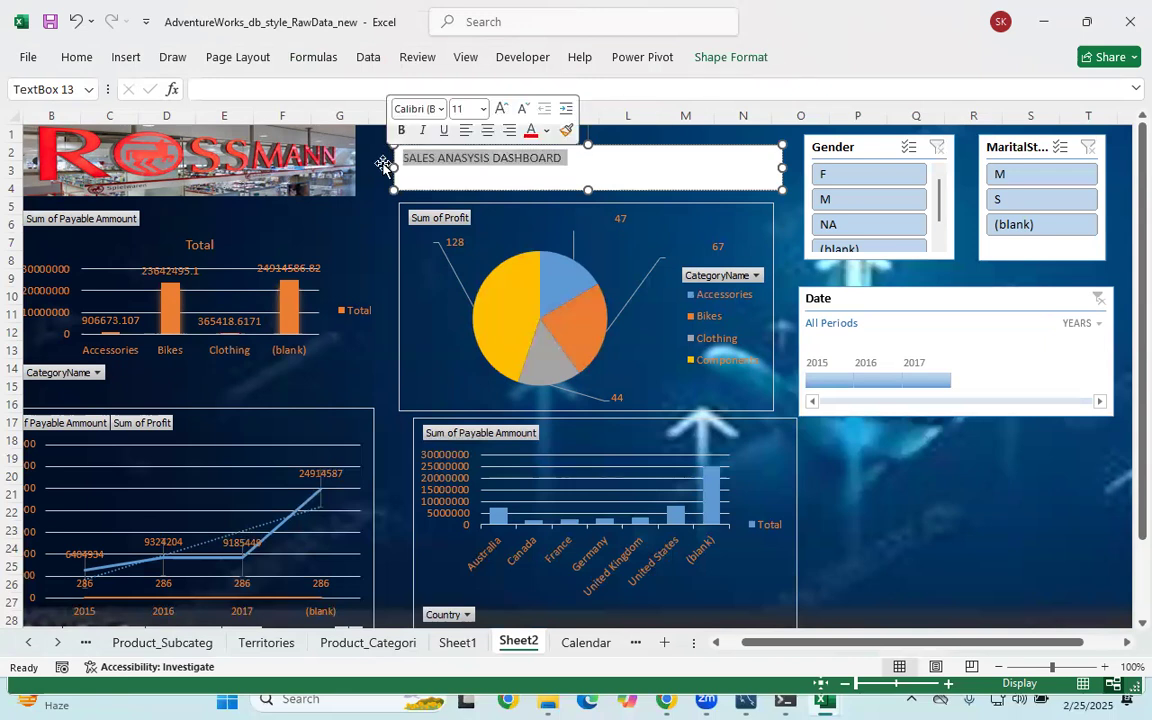
click(506, 112)
click(506, 112)
click(506, 112)
click(506, 112)
click(506, 112)
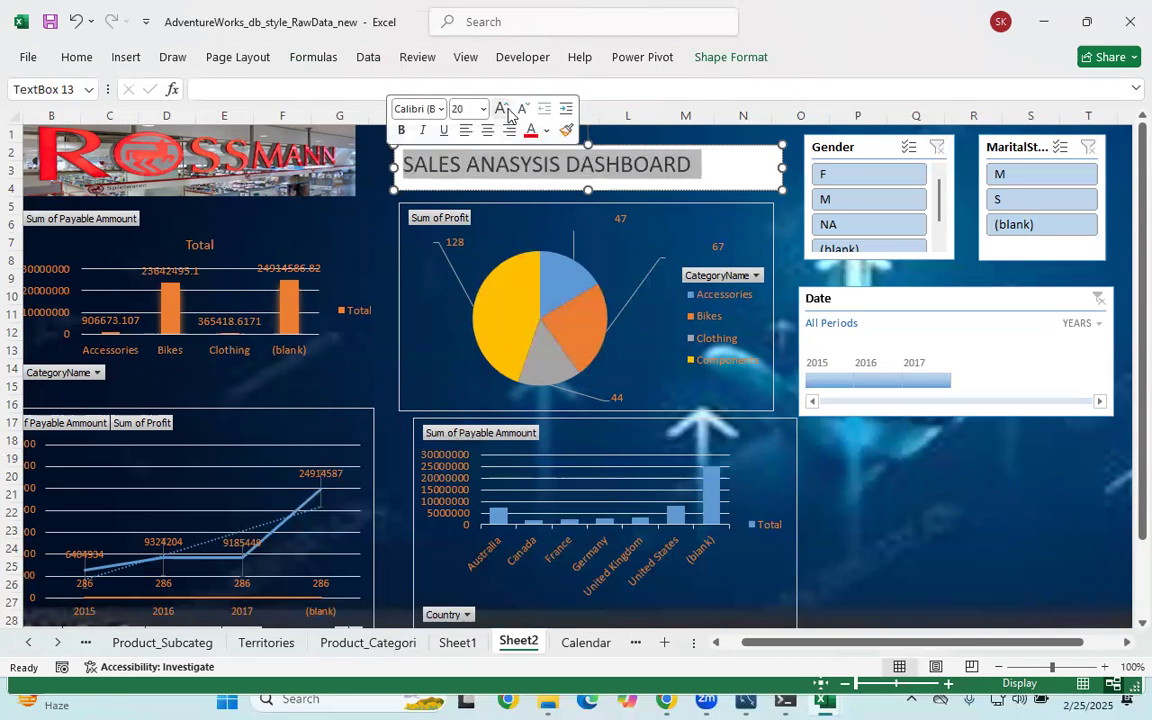
click(489, 131)
click(531, 131)
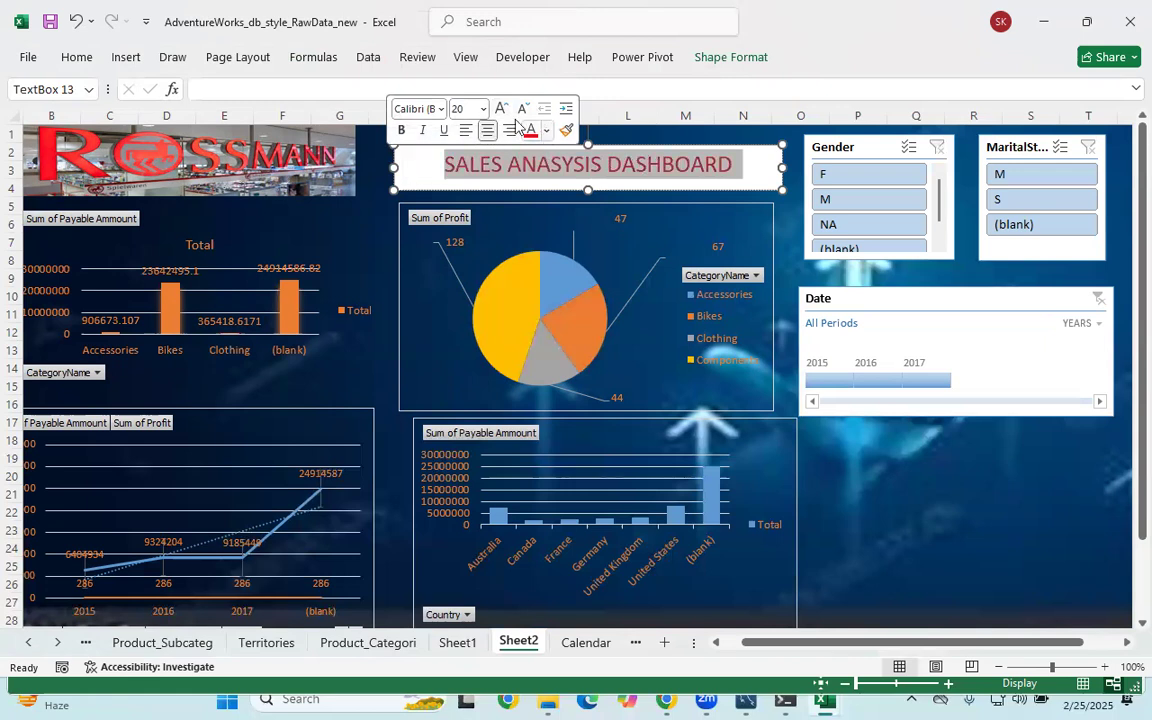
key(ctrl+b)
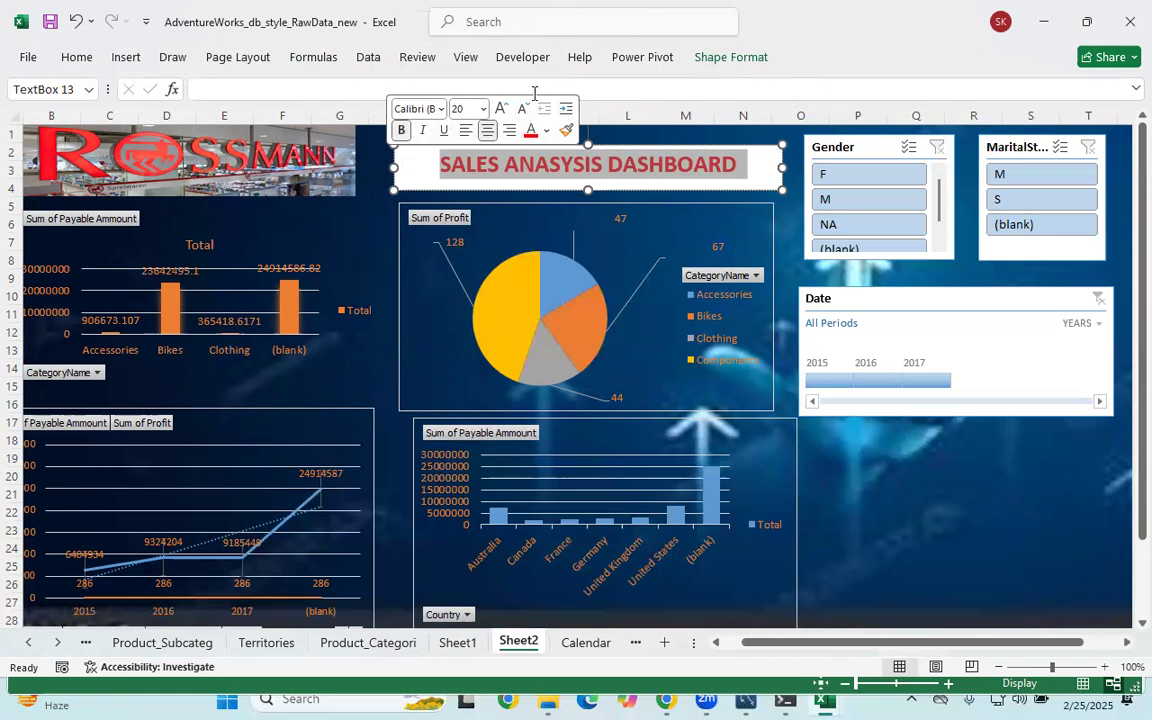
click(503, 109)
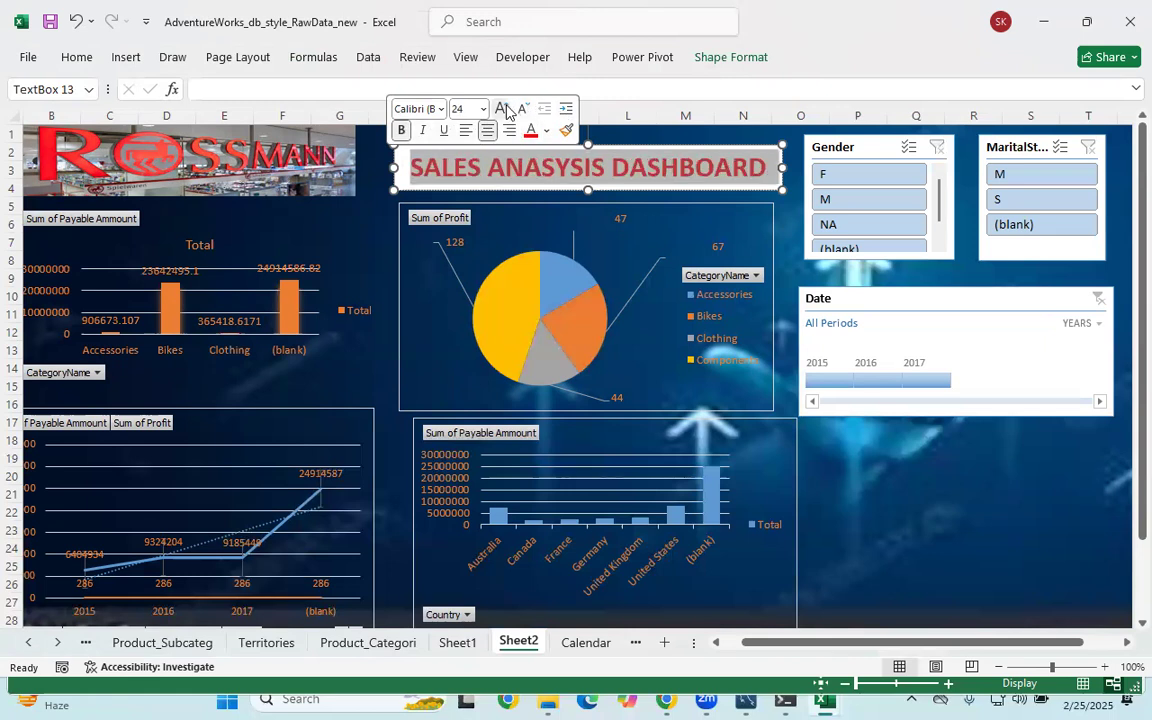
Enlarge the title text box slightly by extending its upper edge upward and its left edge toward the logo
click(908, 510)
drag(698, 172, 682, 162)
drag(604, 165, 587, 131)
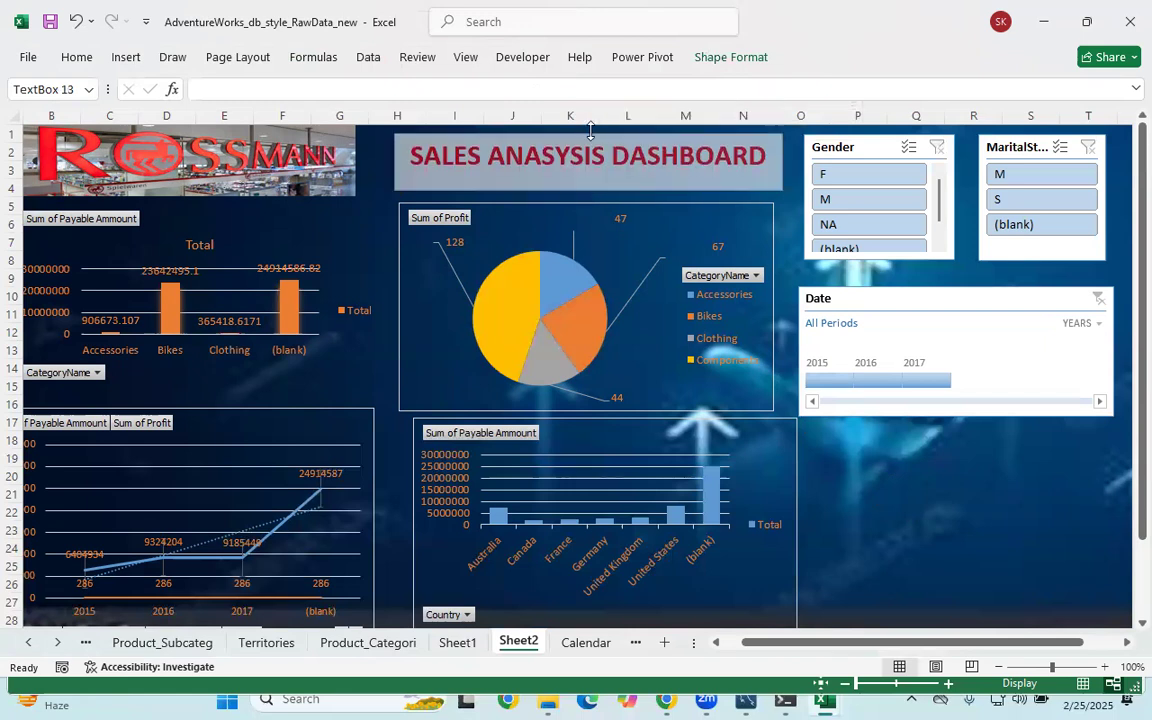
drag(391, 157, 375, 157)
click(762, 418)
Try removing the title's text fill and raising its transparency to 99%, and restore the solid fill with 0% transparency
click(745, 165)
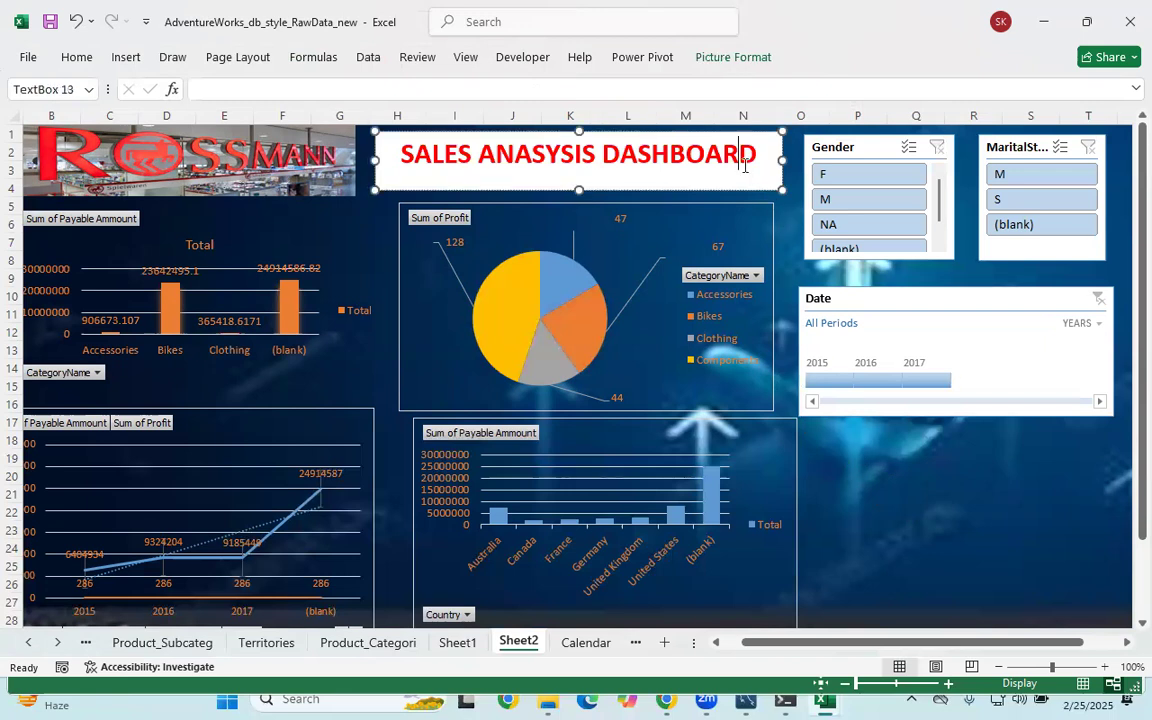
right_click(748, 166)
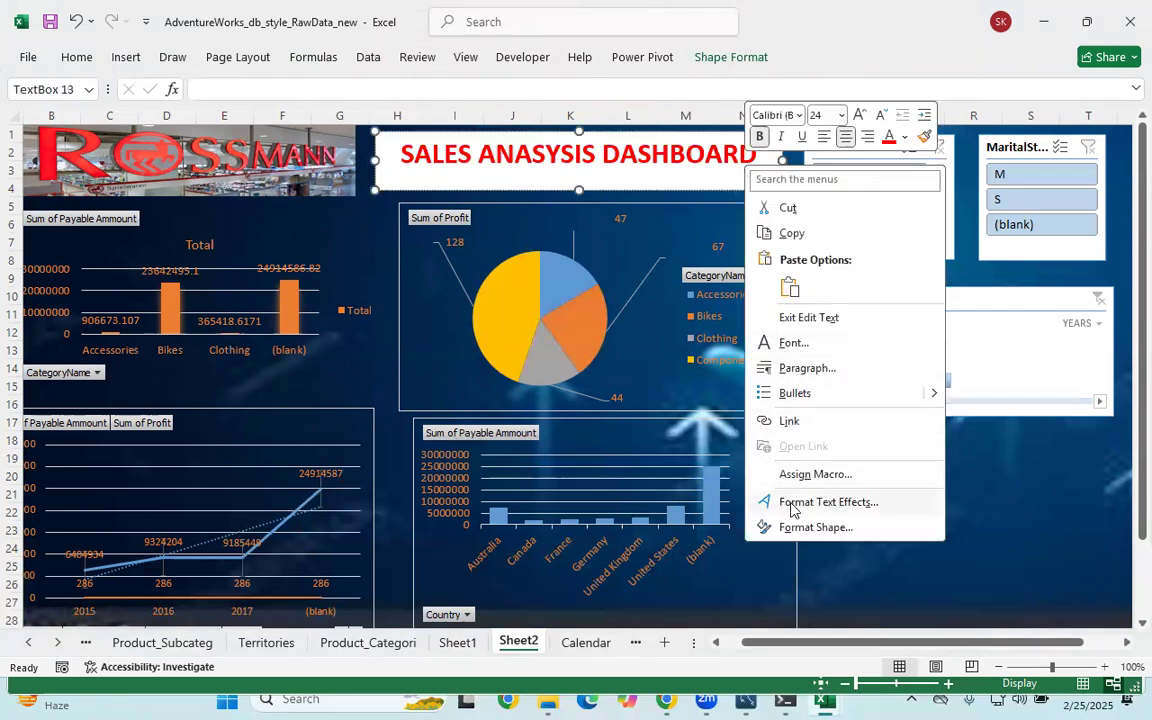
click(826, 502)
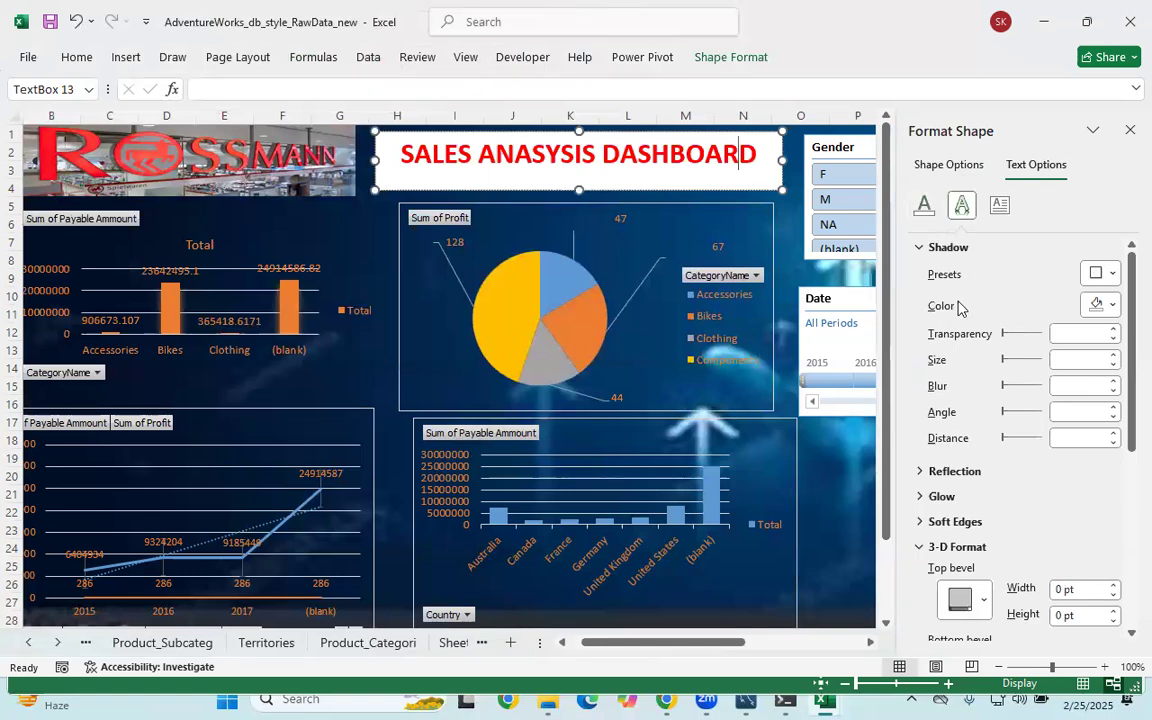
click(924, 204)
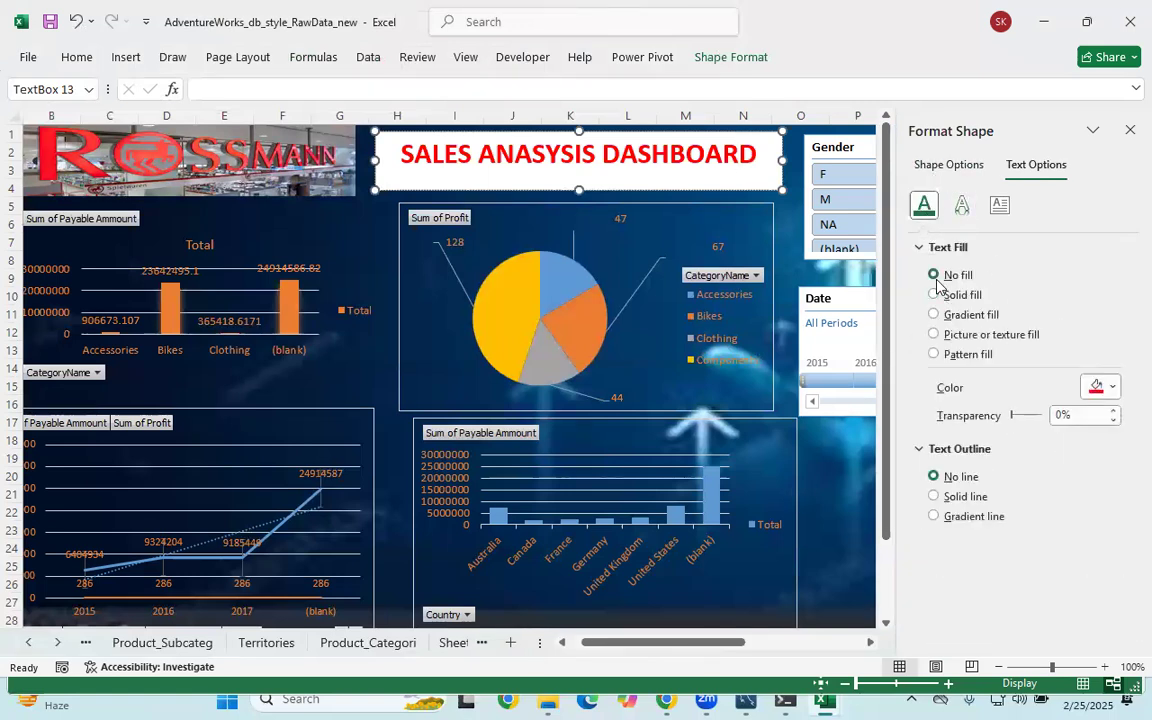
click(934, 276)
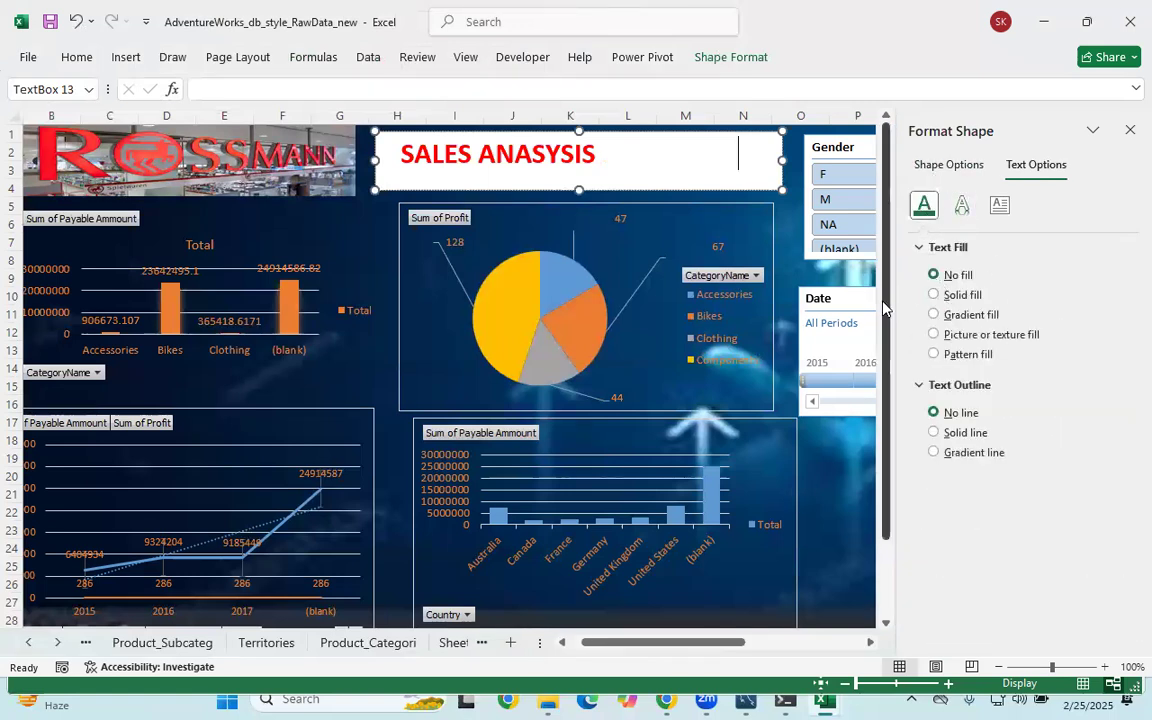
click(934, 295)
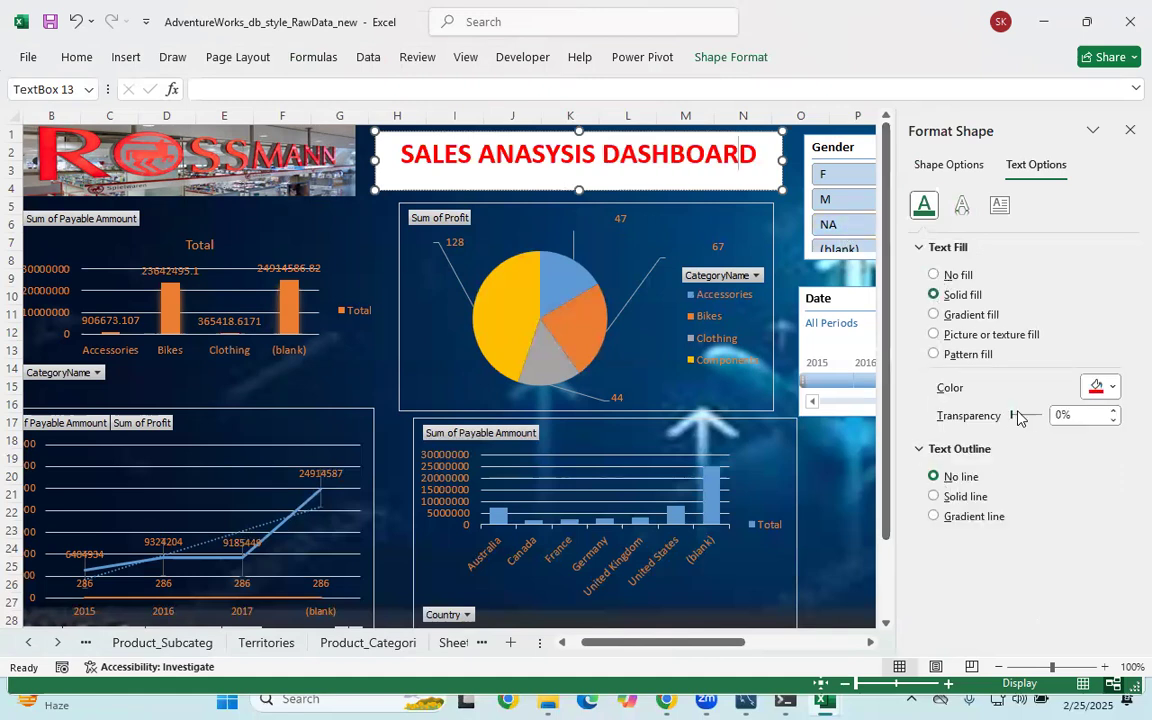
drag(1015, 416, 1040, 416)
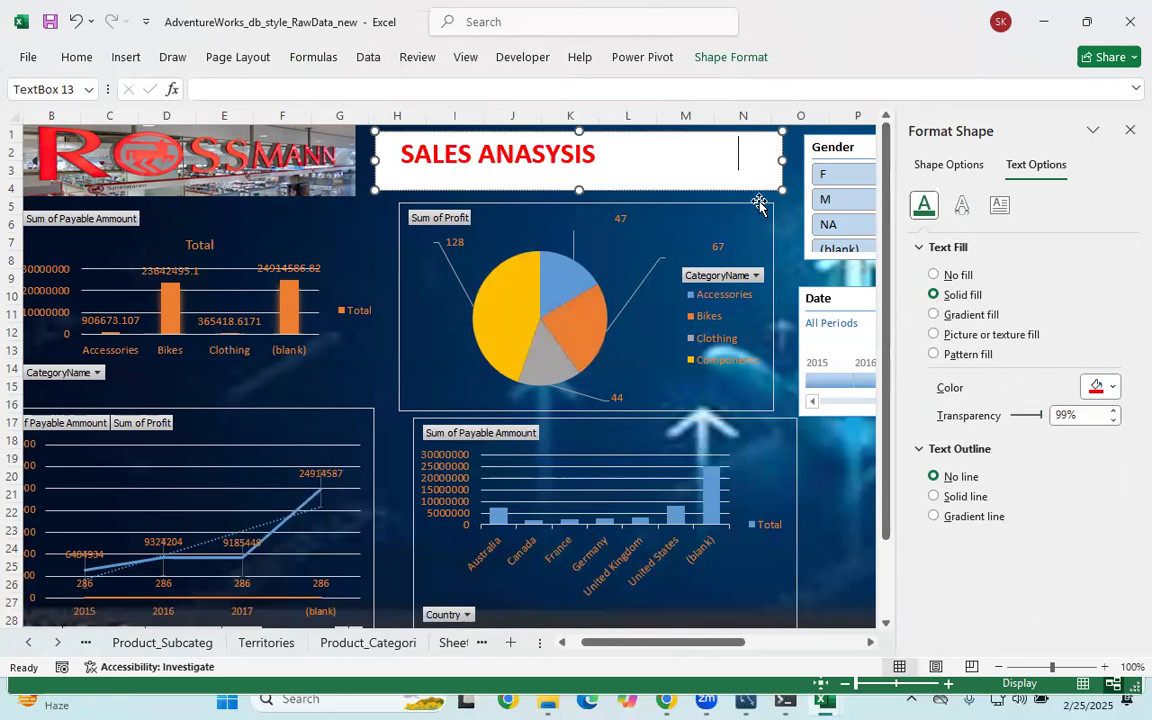
drag(1039, 416, 1008, 416)
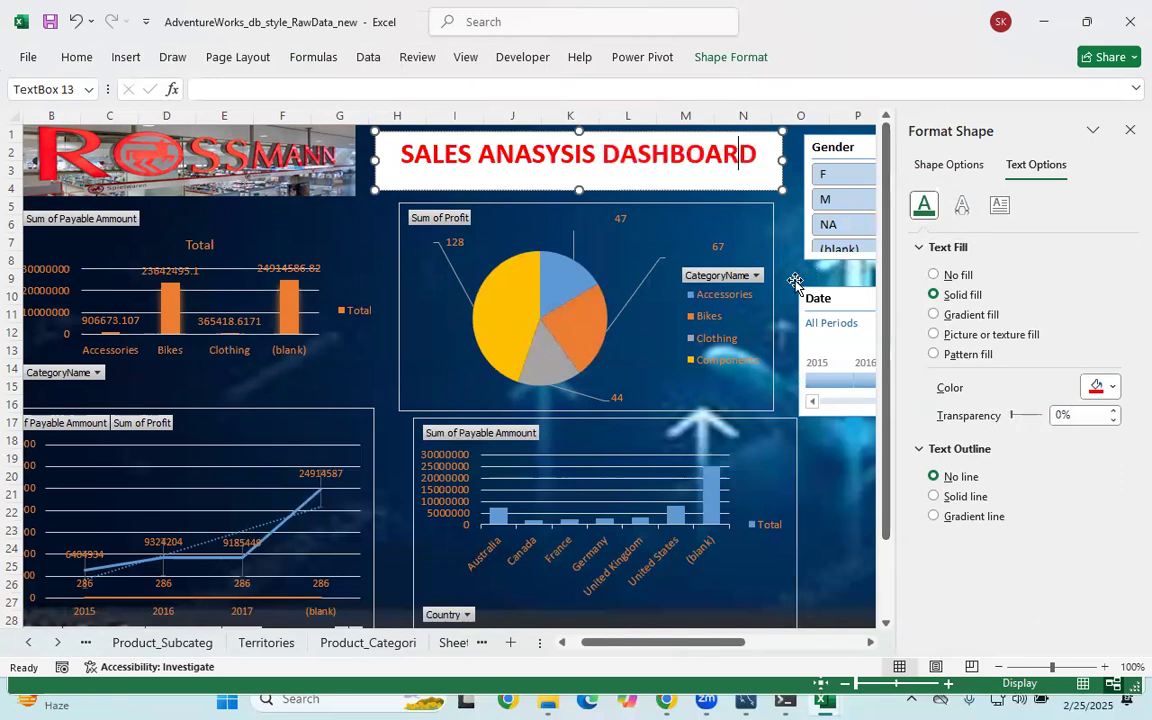
click(832, 515)
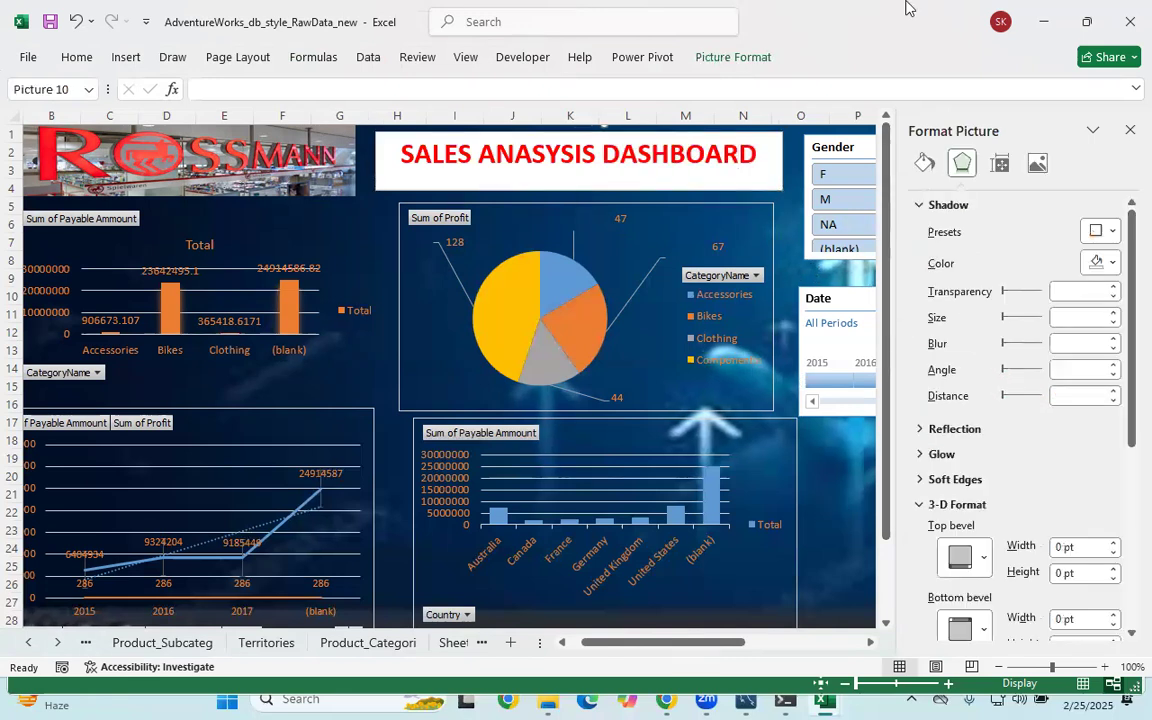
click(1130, 130)
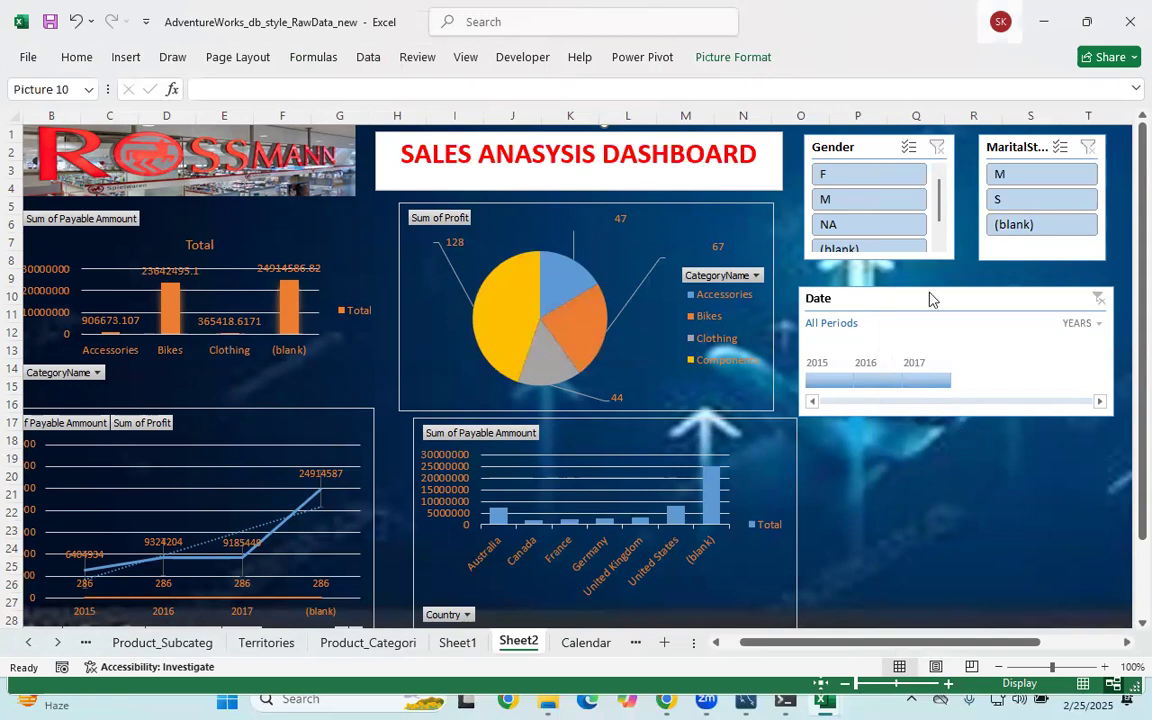
Switch the Date timeline to months and filter by single months of 2017, from July through to November
click(1078, 323)
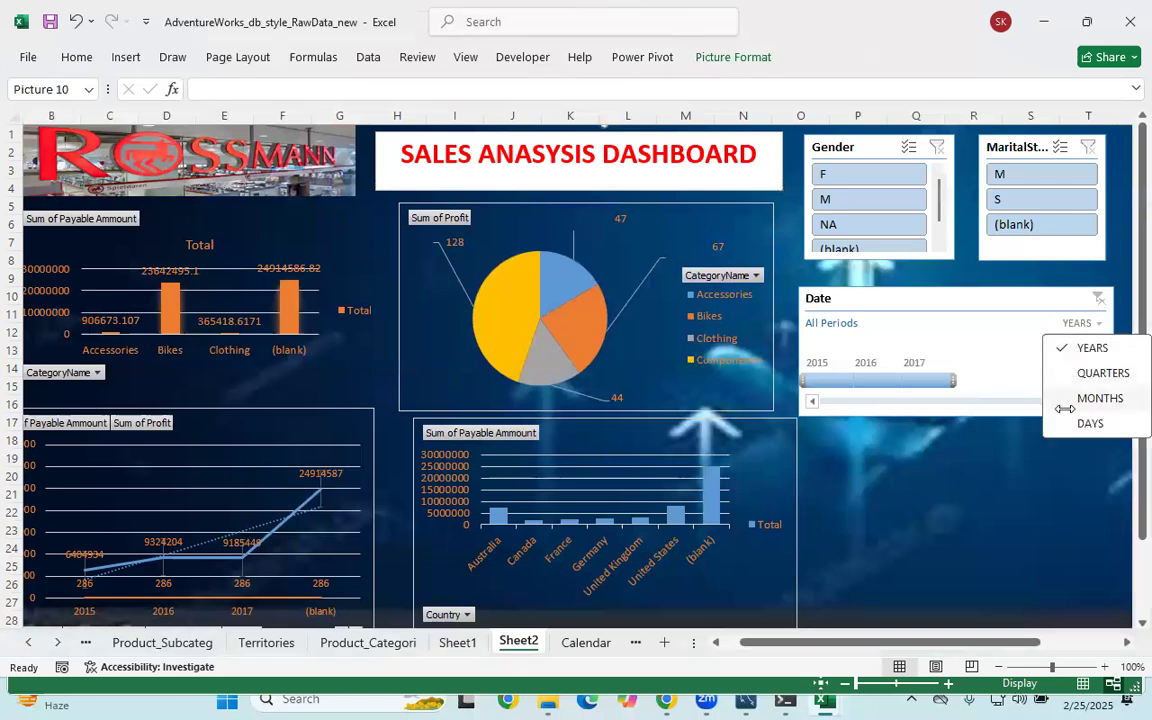
click(1064, 399)
click(852, 380)
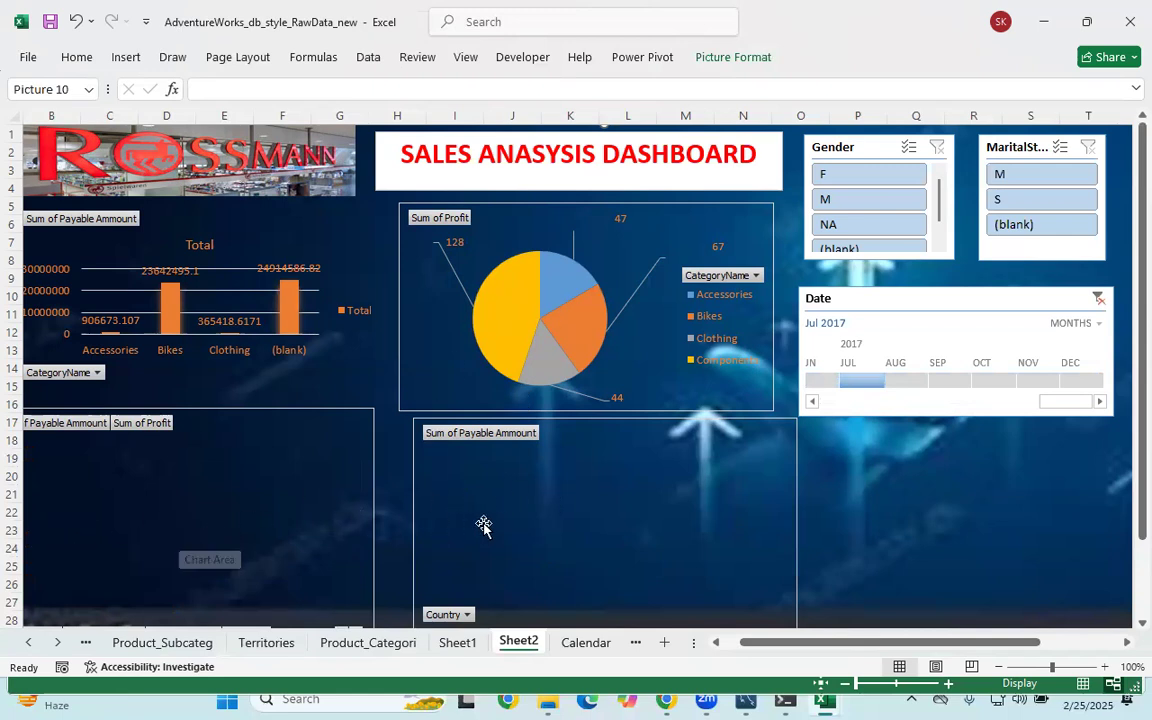
click(905, 383)
click(951, 381)
click(992, 381)
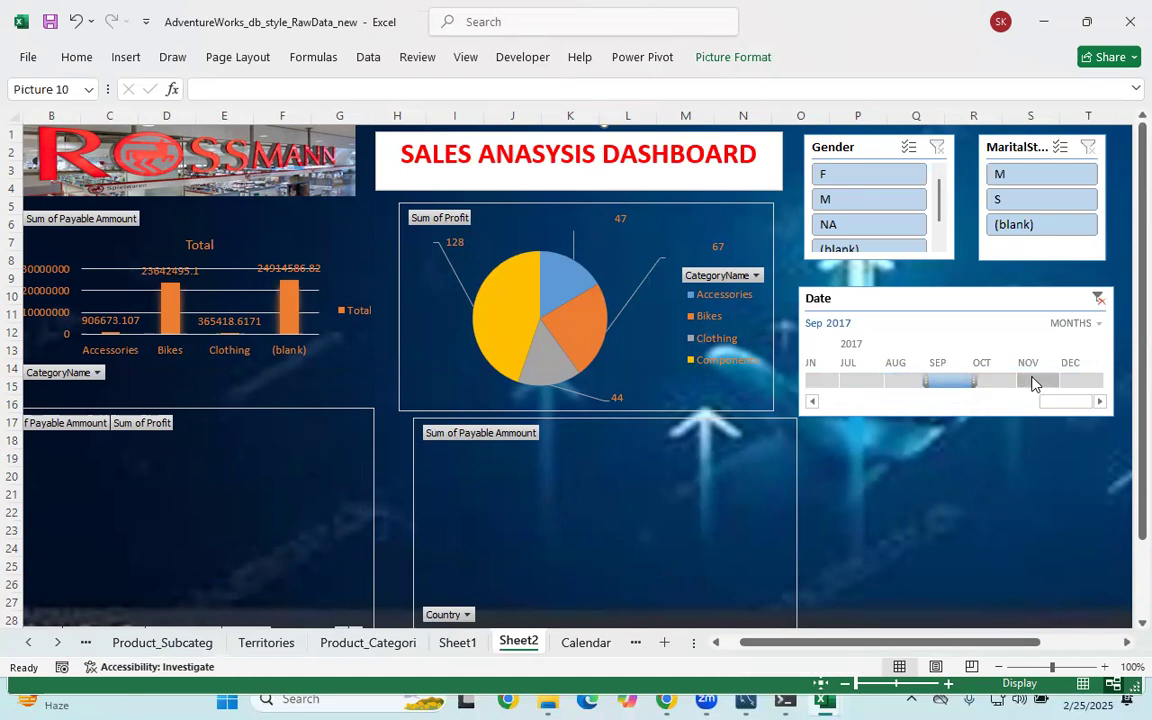
click(1036, 381)
Switch the Date timeline back to years and filter the charts to 2017
click(1085, 328)
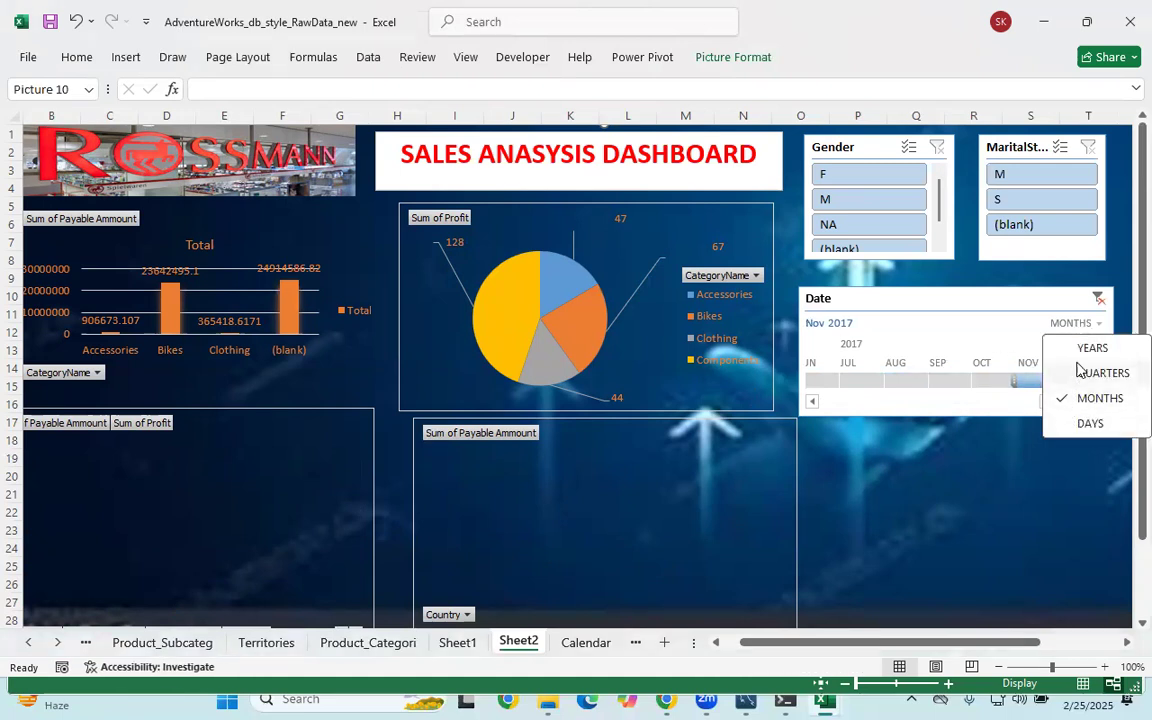
click(1087, 345)
click(913, 381)
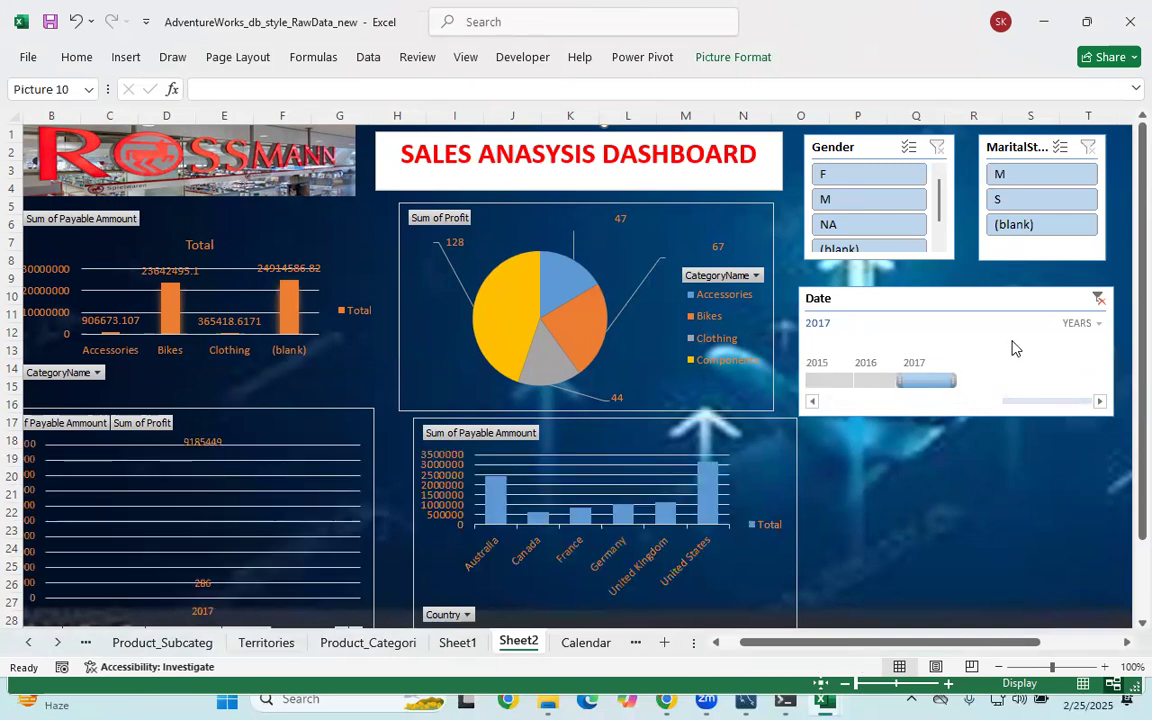
Set the Date timeline to quarters and clear its date filter
click(1088, 325)
click(1090, 373)
click(1095, 326)
click(1099, 301)
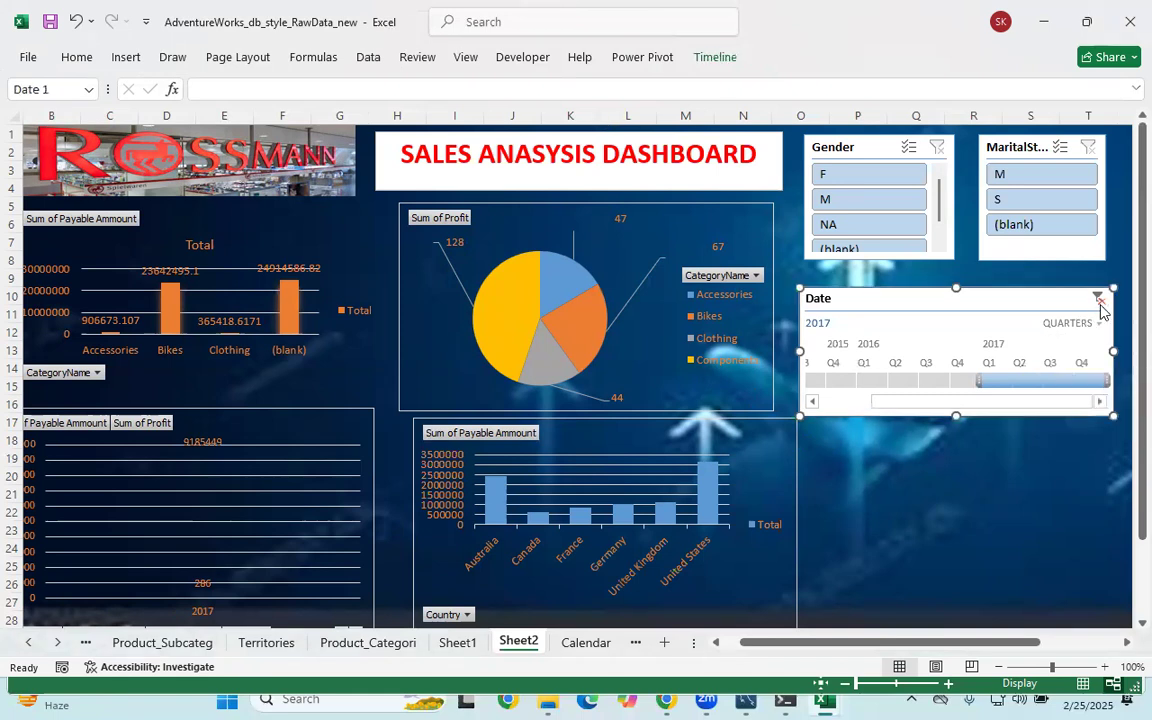
click(1098, 300)
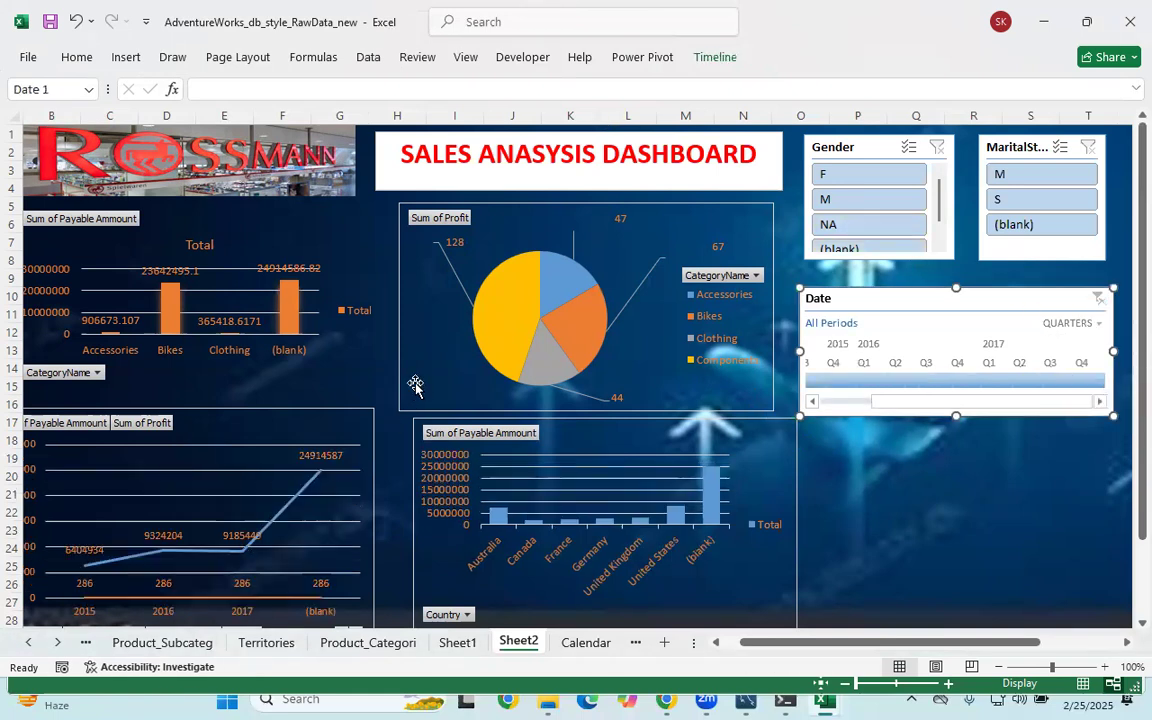
Filter the dashboard to M in the Gender slicer and M in the marital status slicer
click(864, 198)
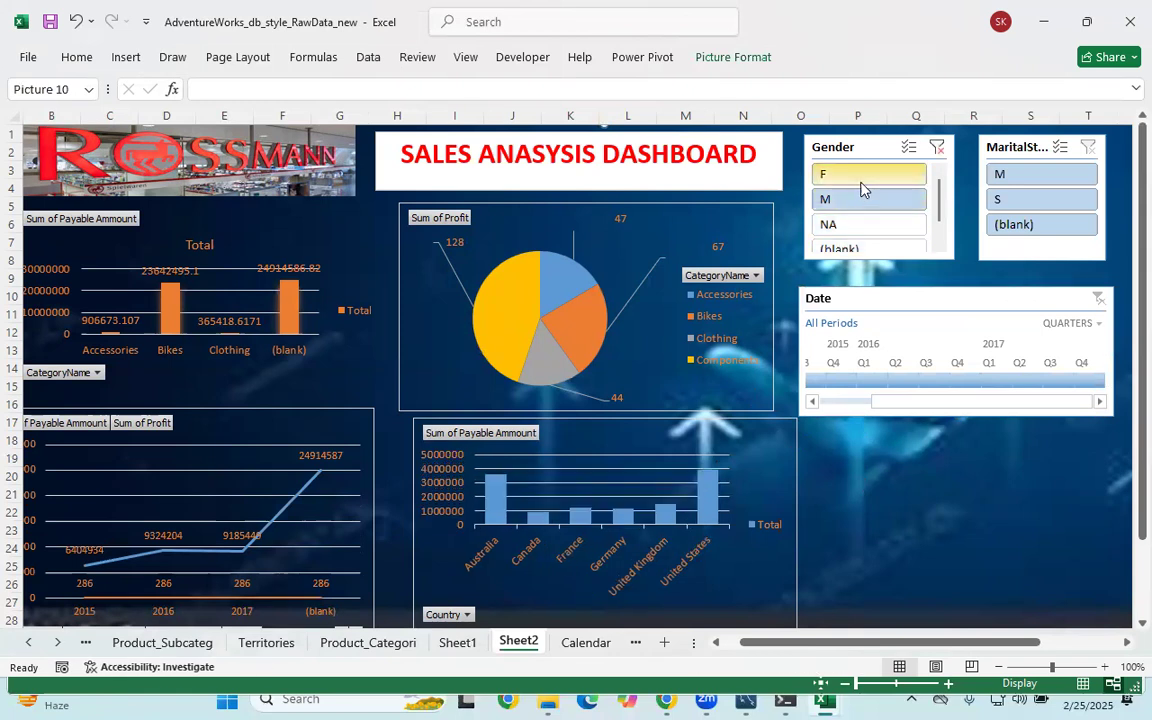
click(1005, 175)
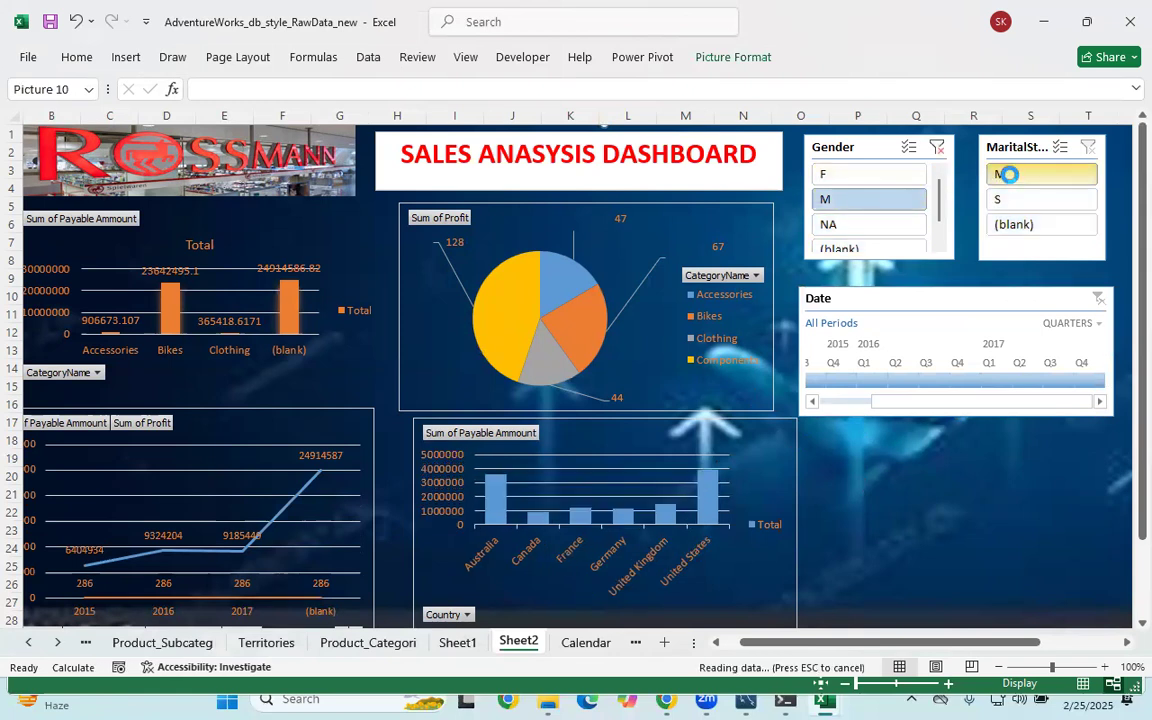
Set the Gender slicer's report connections to include Chart 2, Chart 3 and Chart 4 on Sheet2
right_click(902, 153)
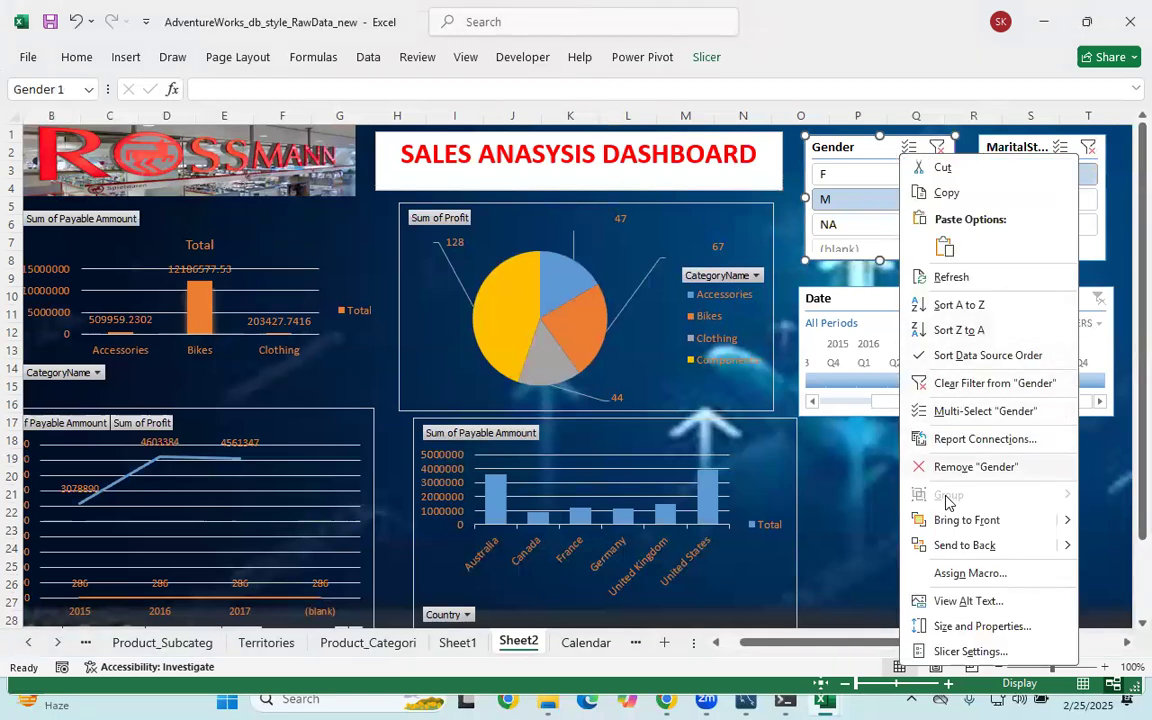
click(967, 447)
scroll(850, 475, down, 2)
scroll(850, 475, up, 1)
click(822, 471)
scroll(885, 476, down, 2)
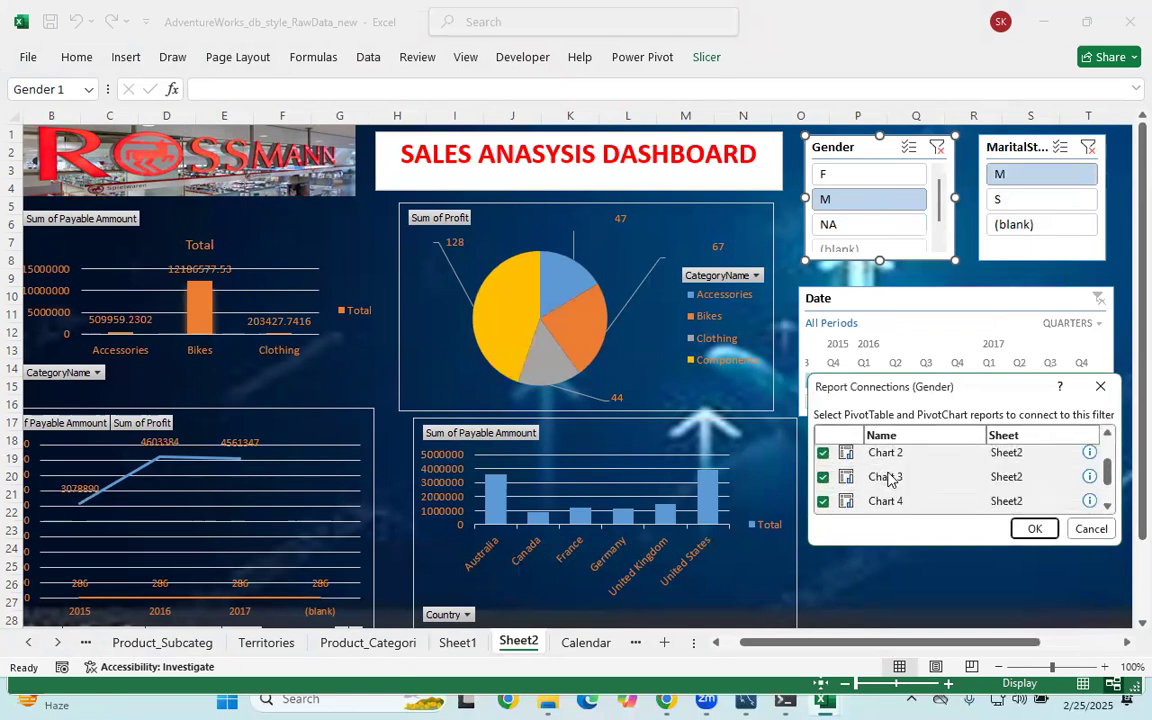
scroll(990, 495, up, 3)
scroll(985, 478, down, 3)
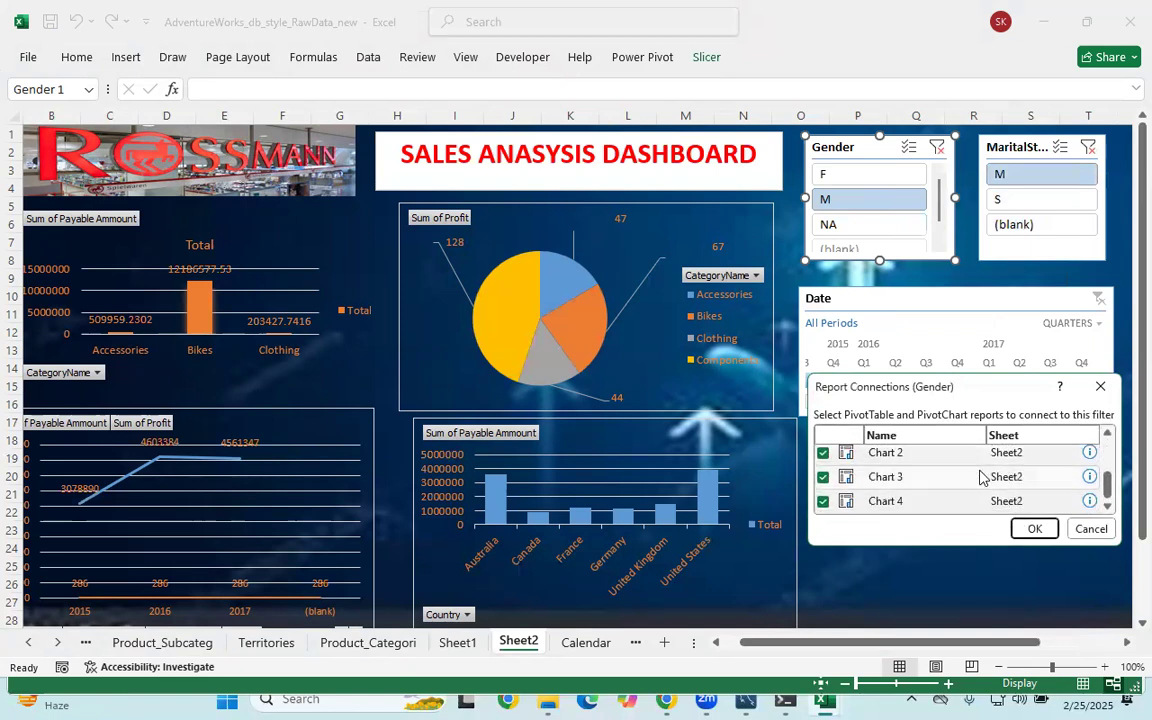
click(1031, 528)
Test the Gender slicer by filtering the charts to F and to NA, keeping M in the marital status slicer
click(850, 175)
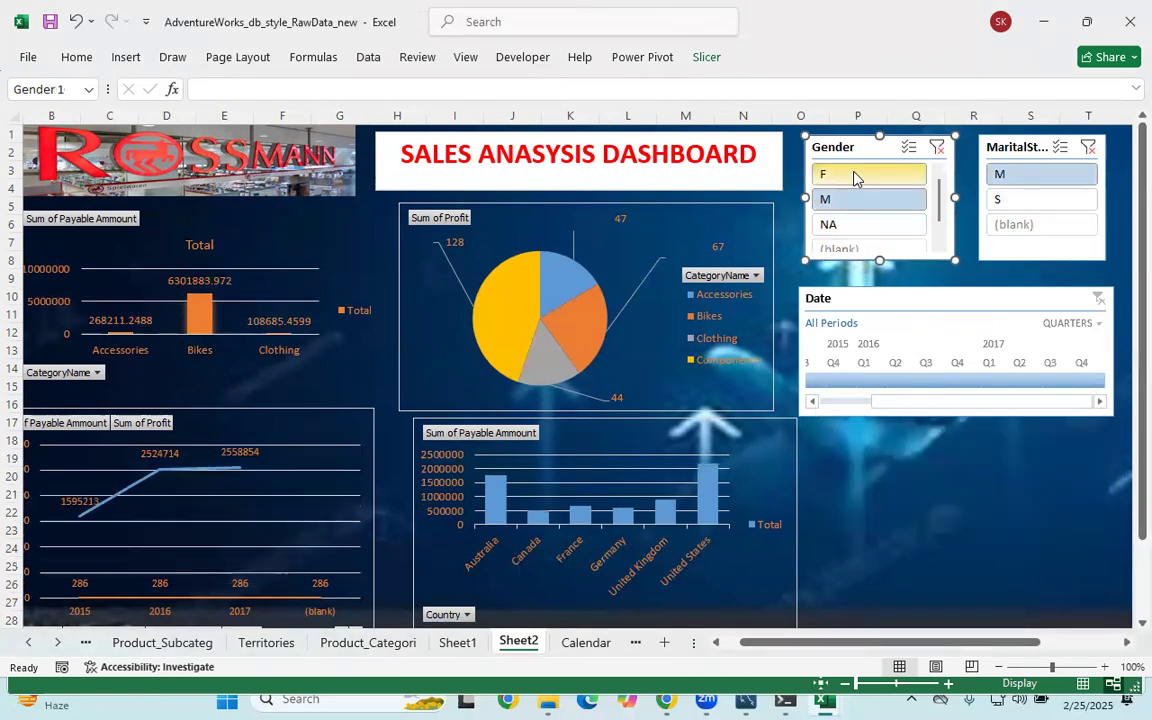
click(840, 225)
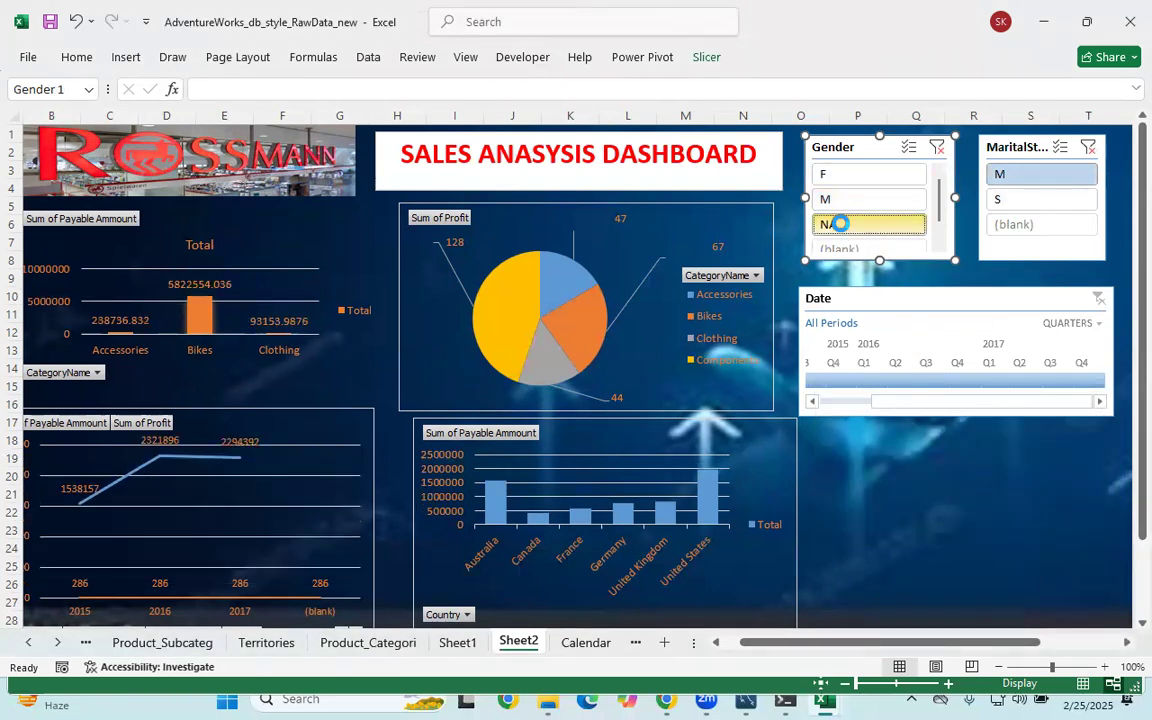
click(1022, 182)
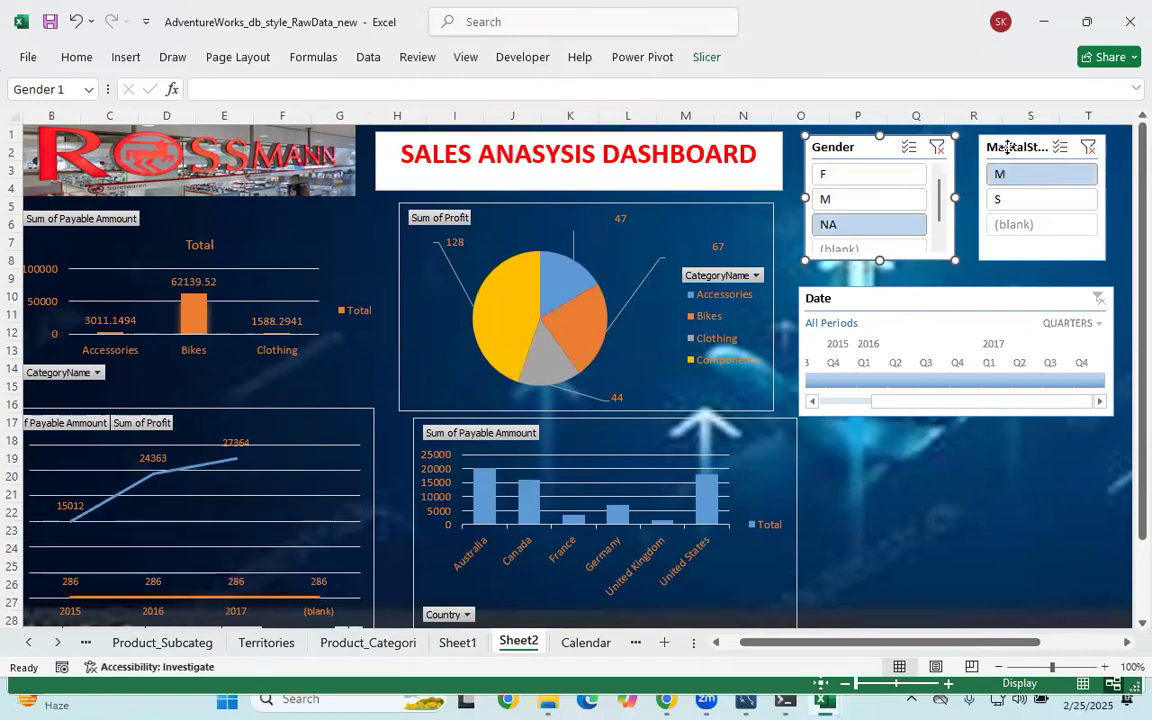
Clear the filters from the MaritalStatus and Gender slicers and deselect the slicers
right_click(1004, 148)
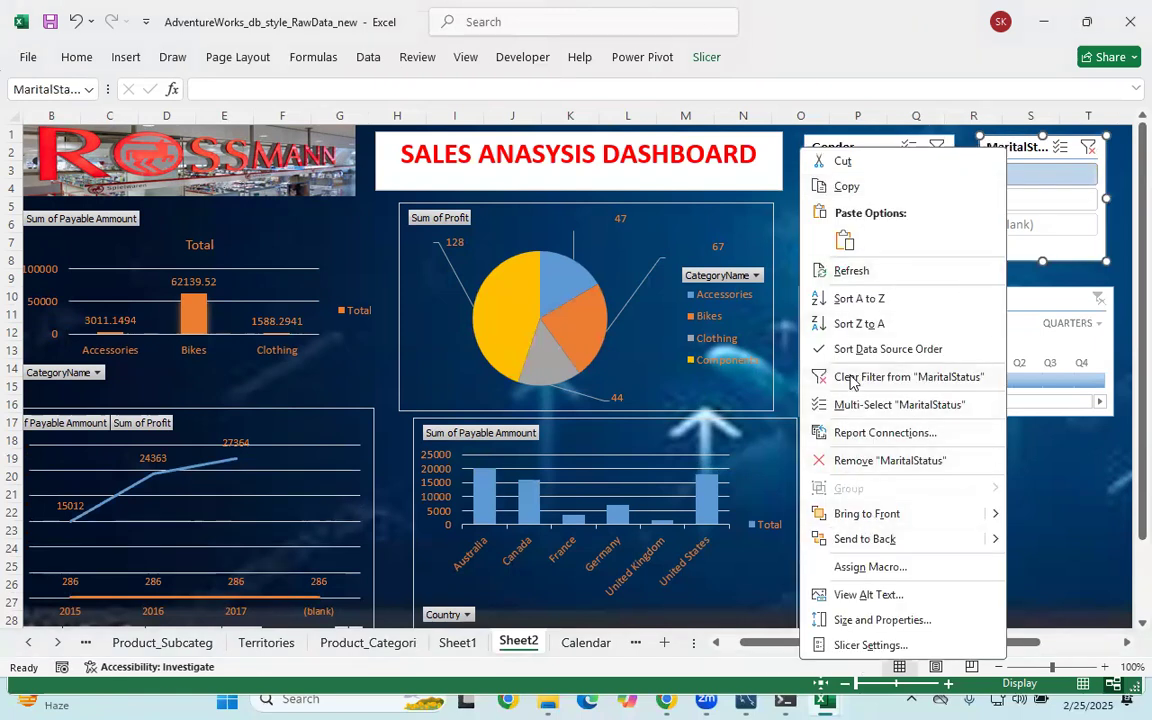
click(1089, 148)
click(938, 148)
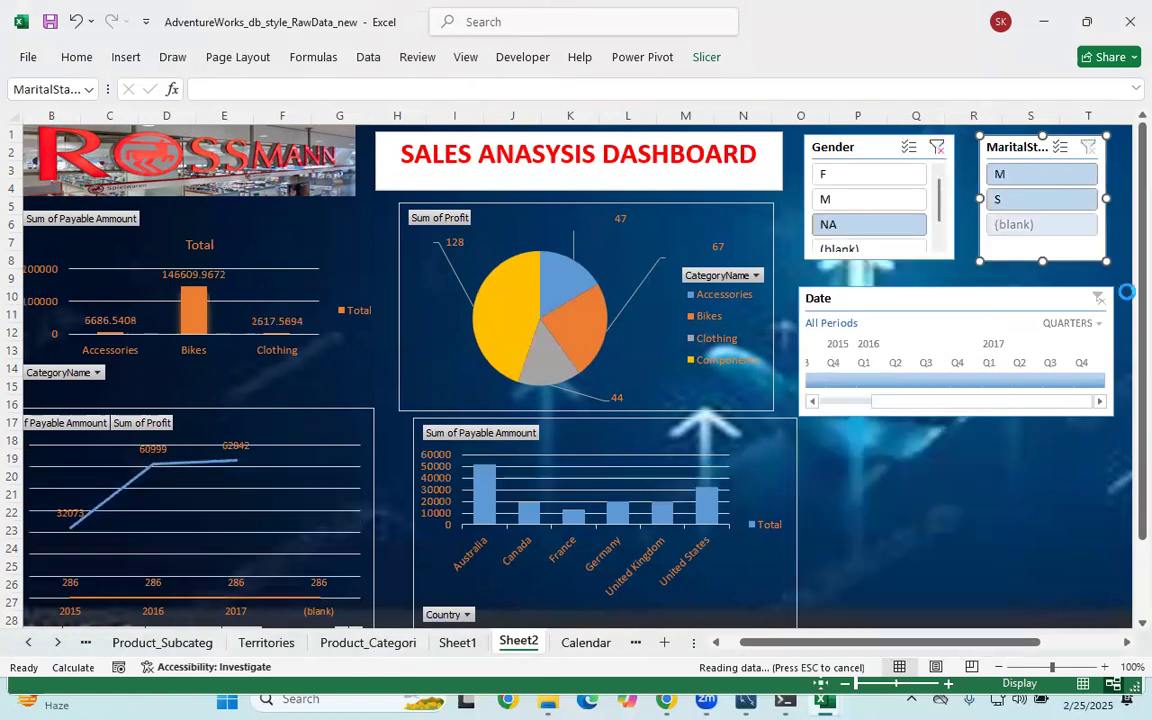
click(955, 534)
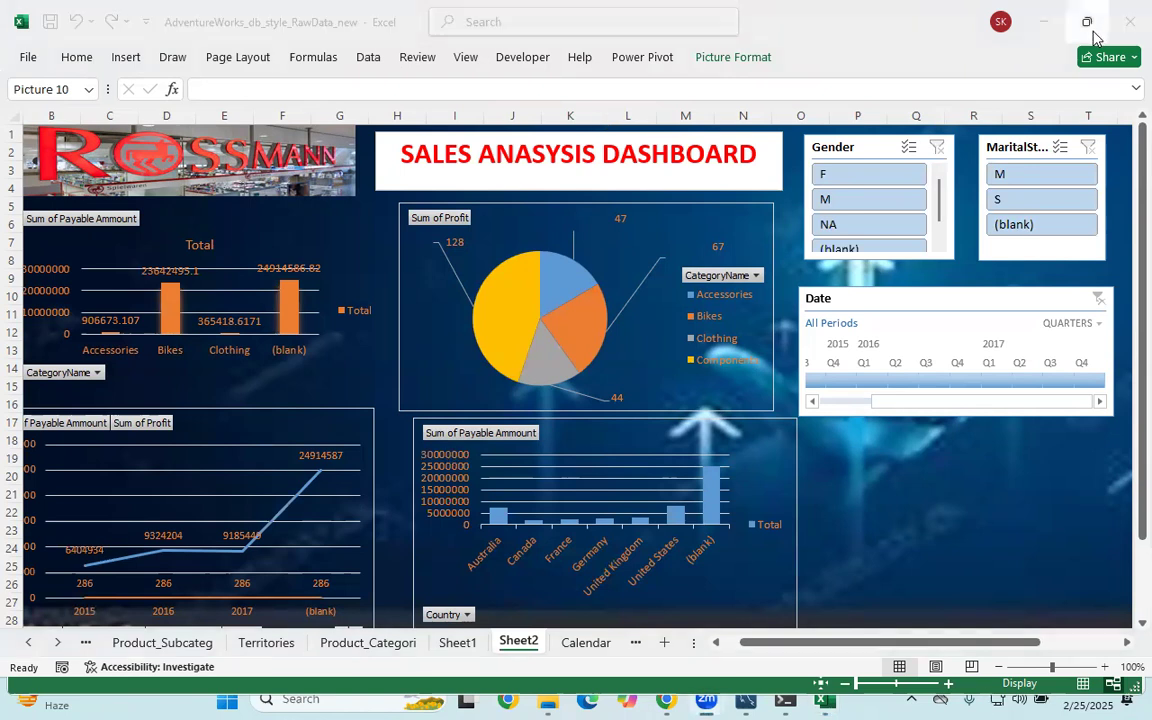
Close the workbook and save the changes in the Excel_Study Material folder
click(1126, 16)
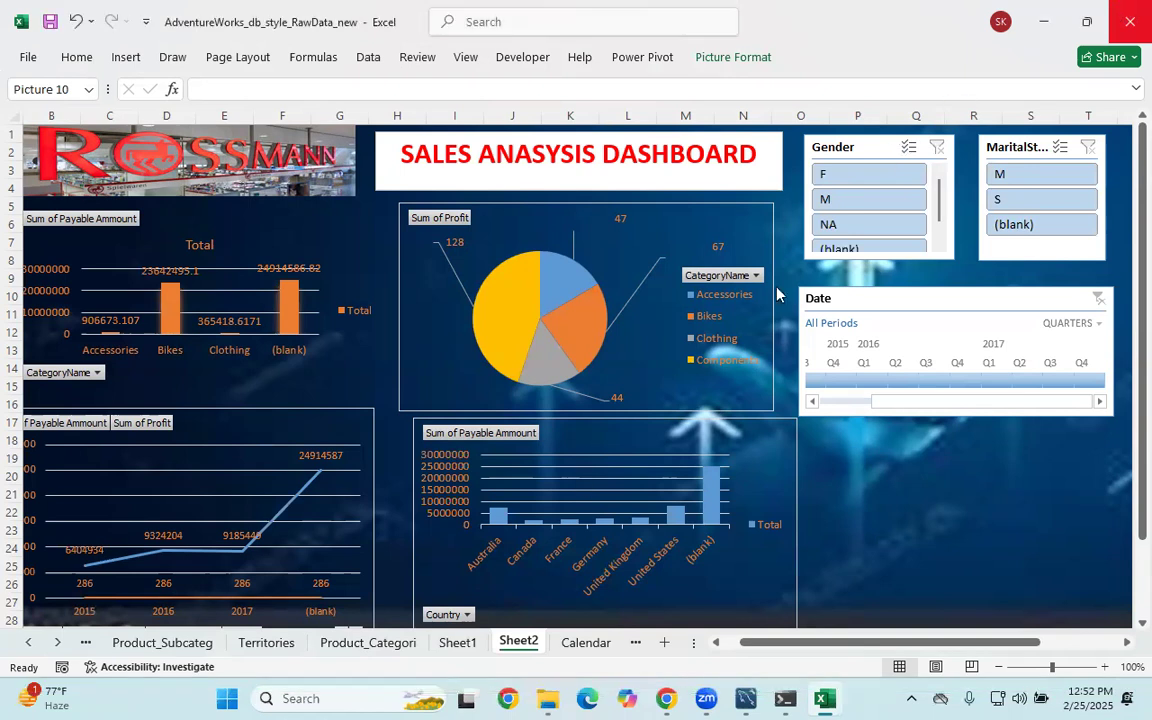
click(563, 479)
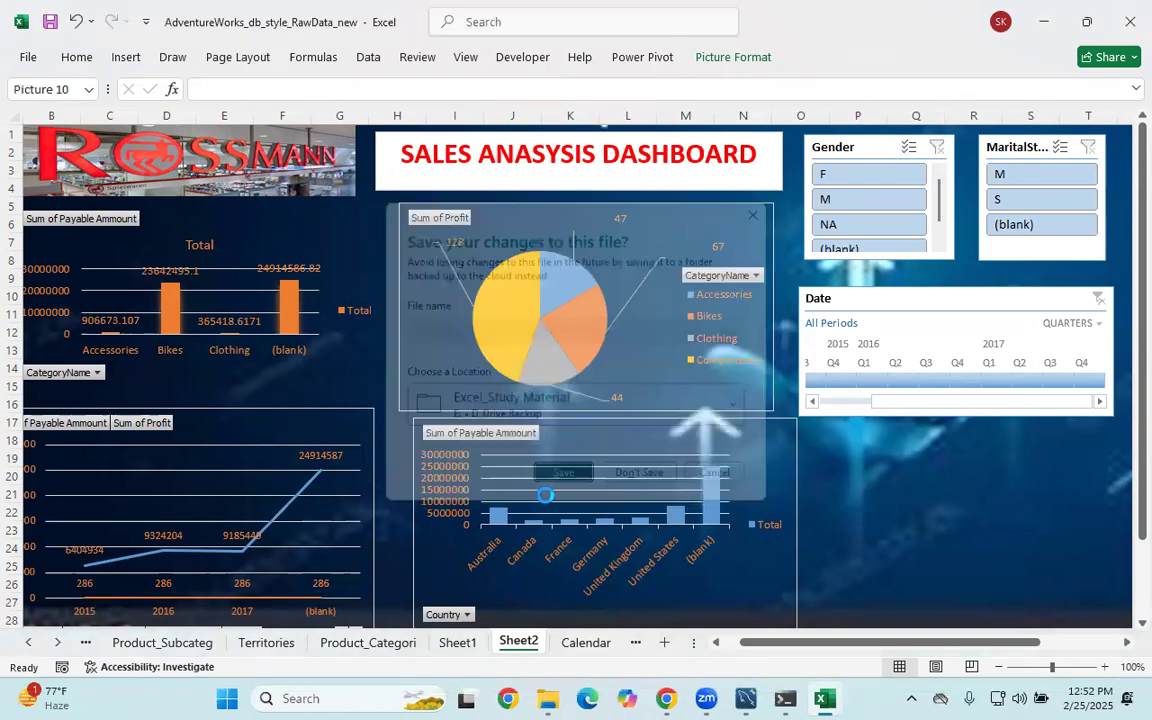